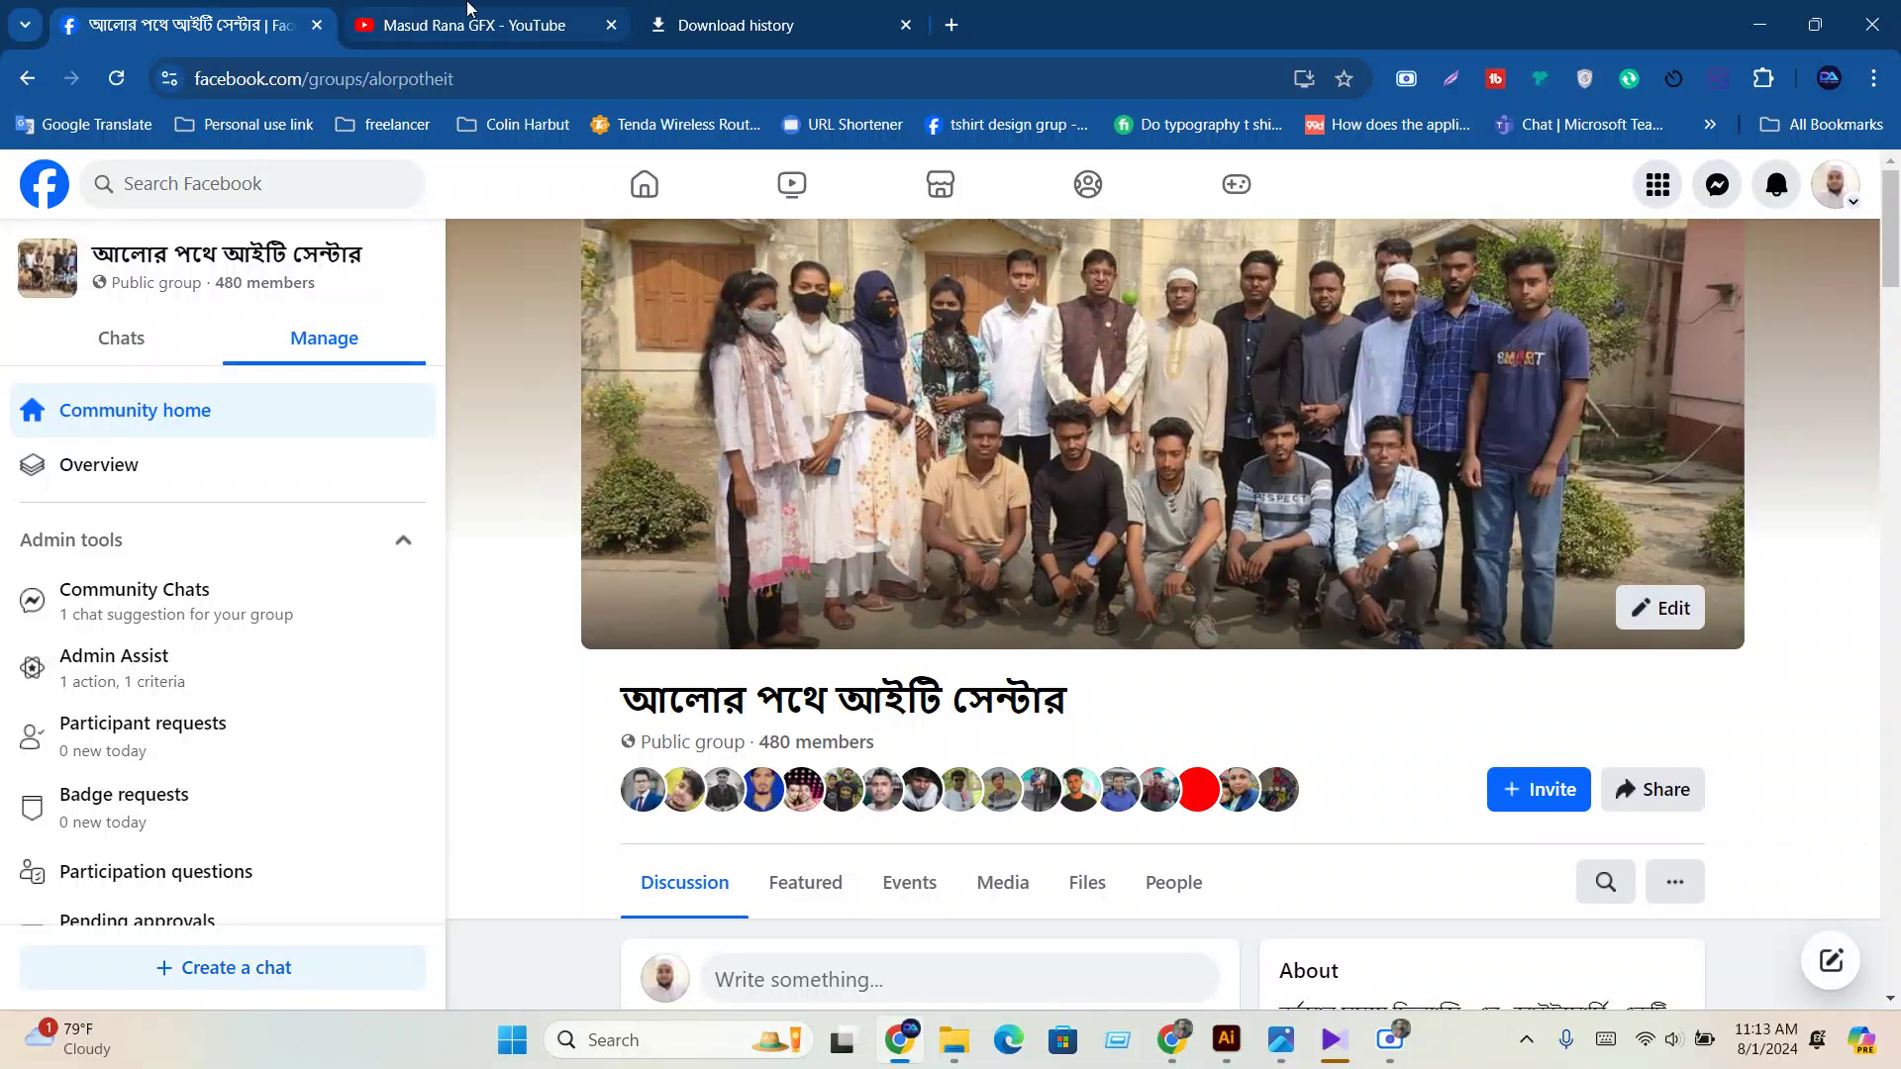
# Look over the latest graphic design class videos on the YouTube channel's Videos page.
pyautogui.scroll(3, 473, 303)
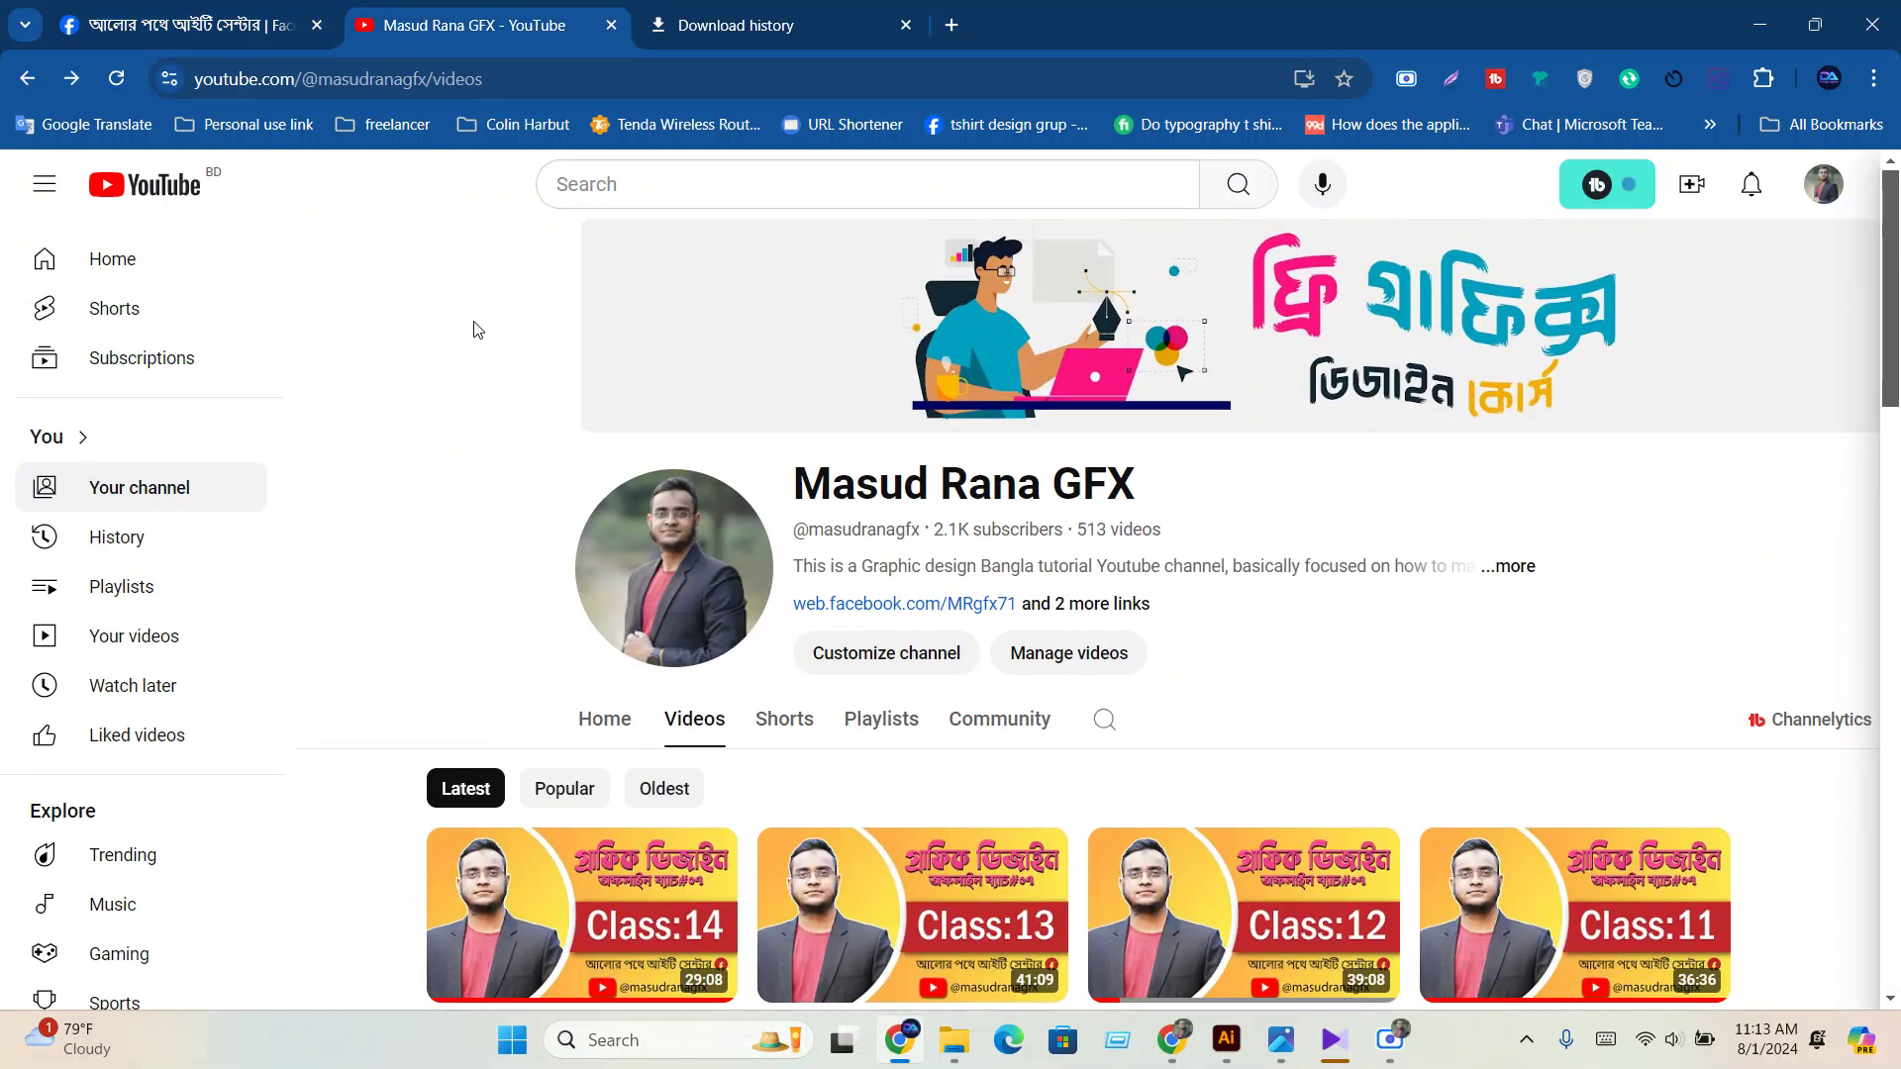
pyautogui.scroll(-1, 502, 495)
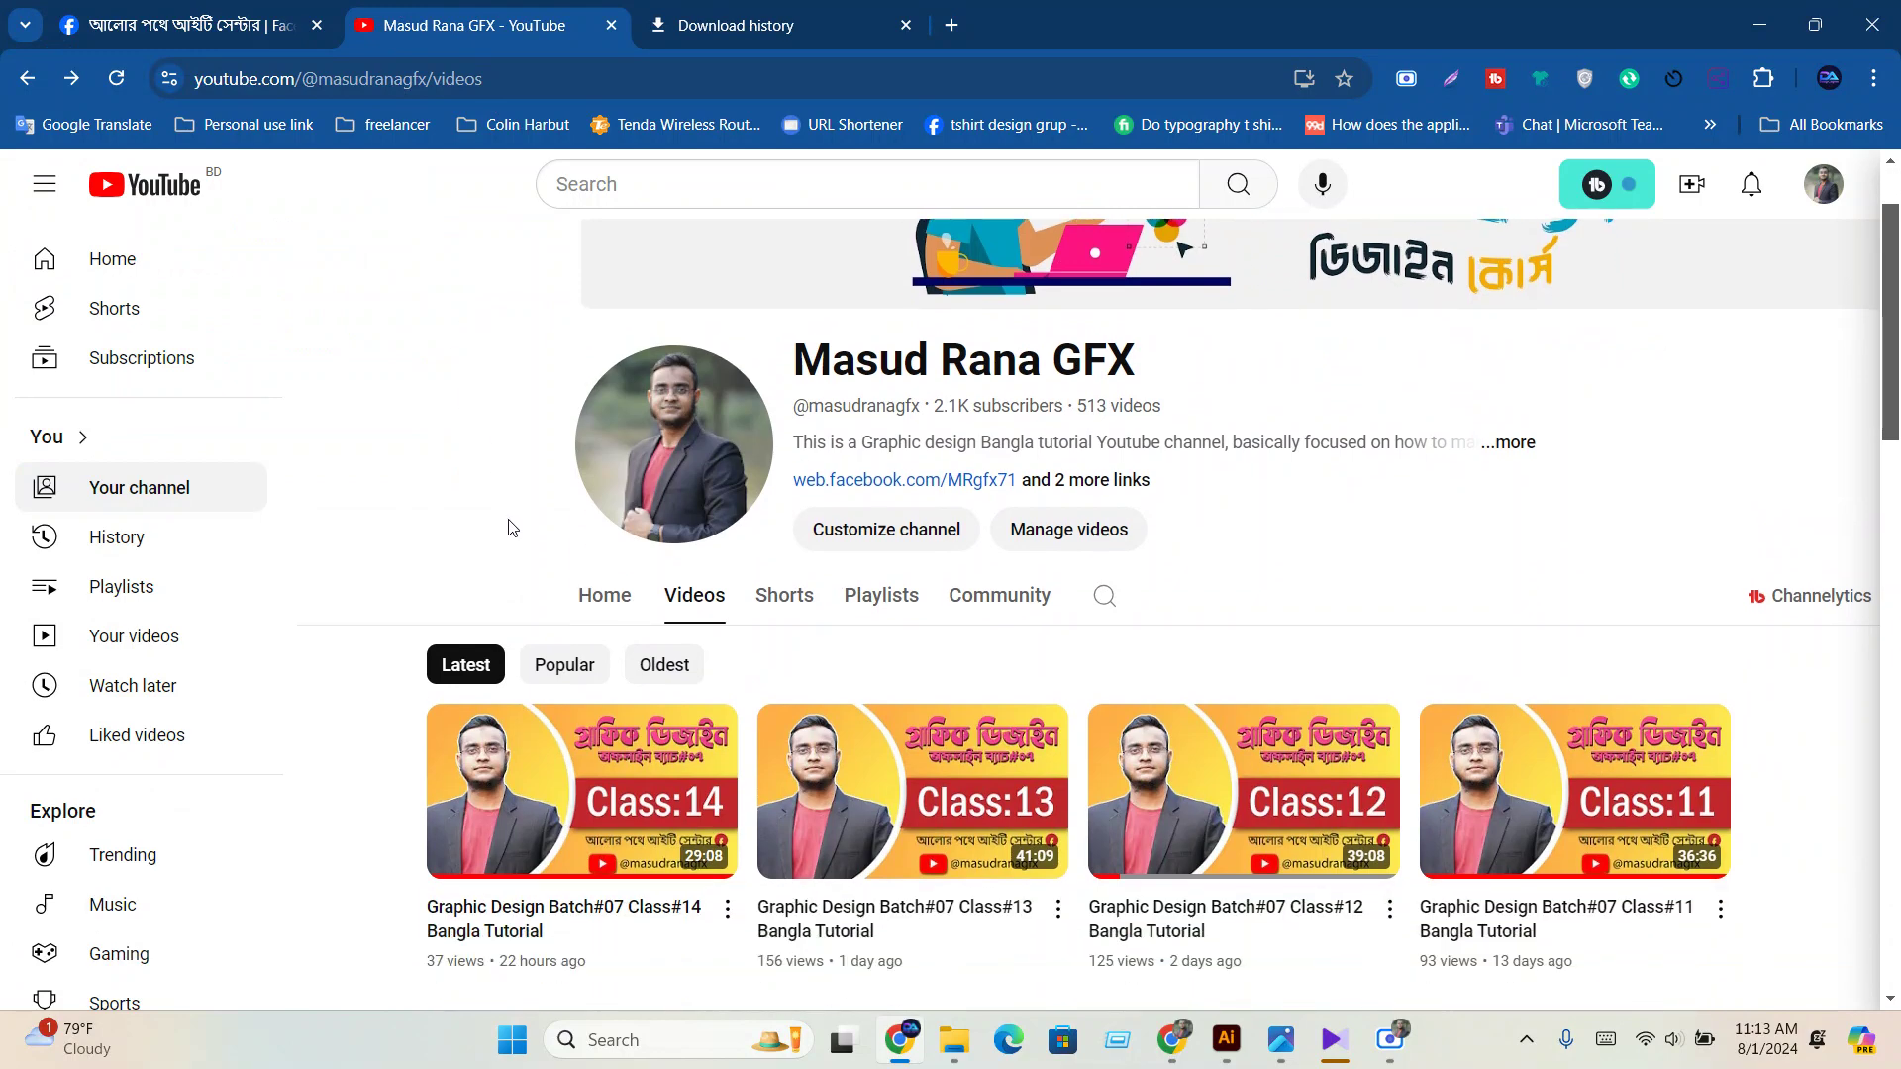
pyautogui.scroll(-1, 482, 560)
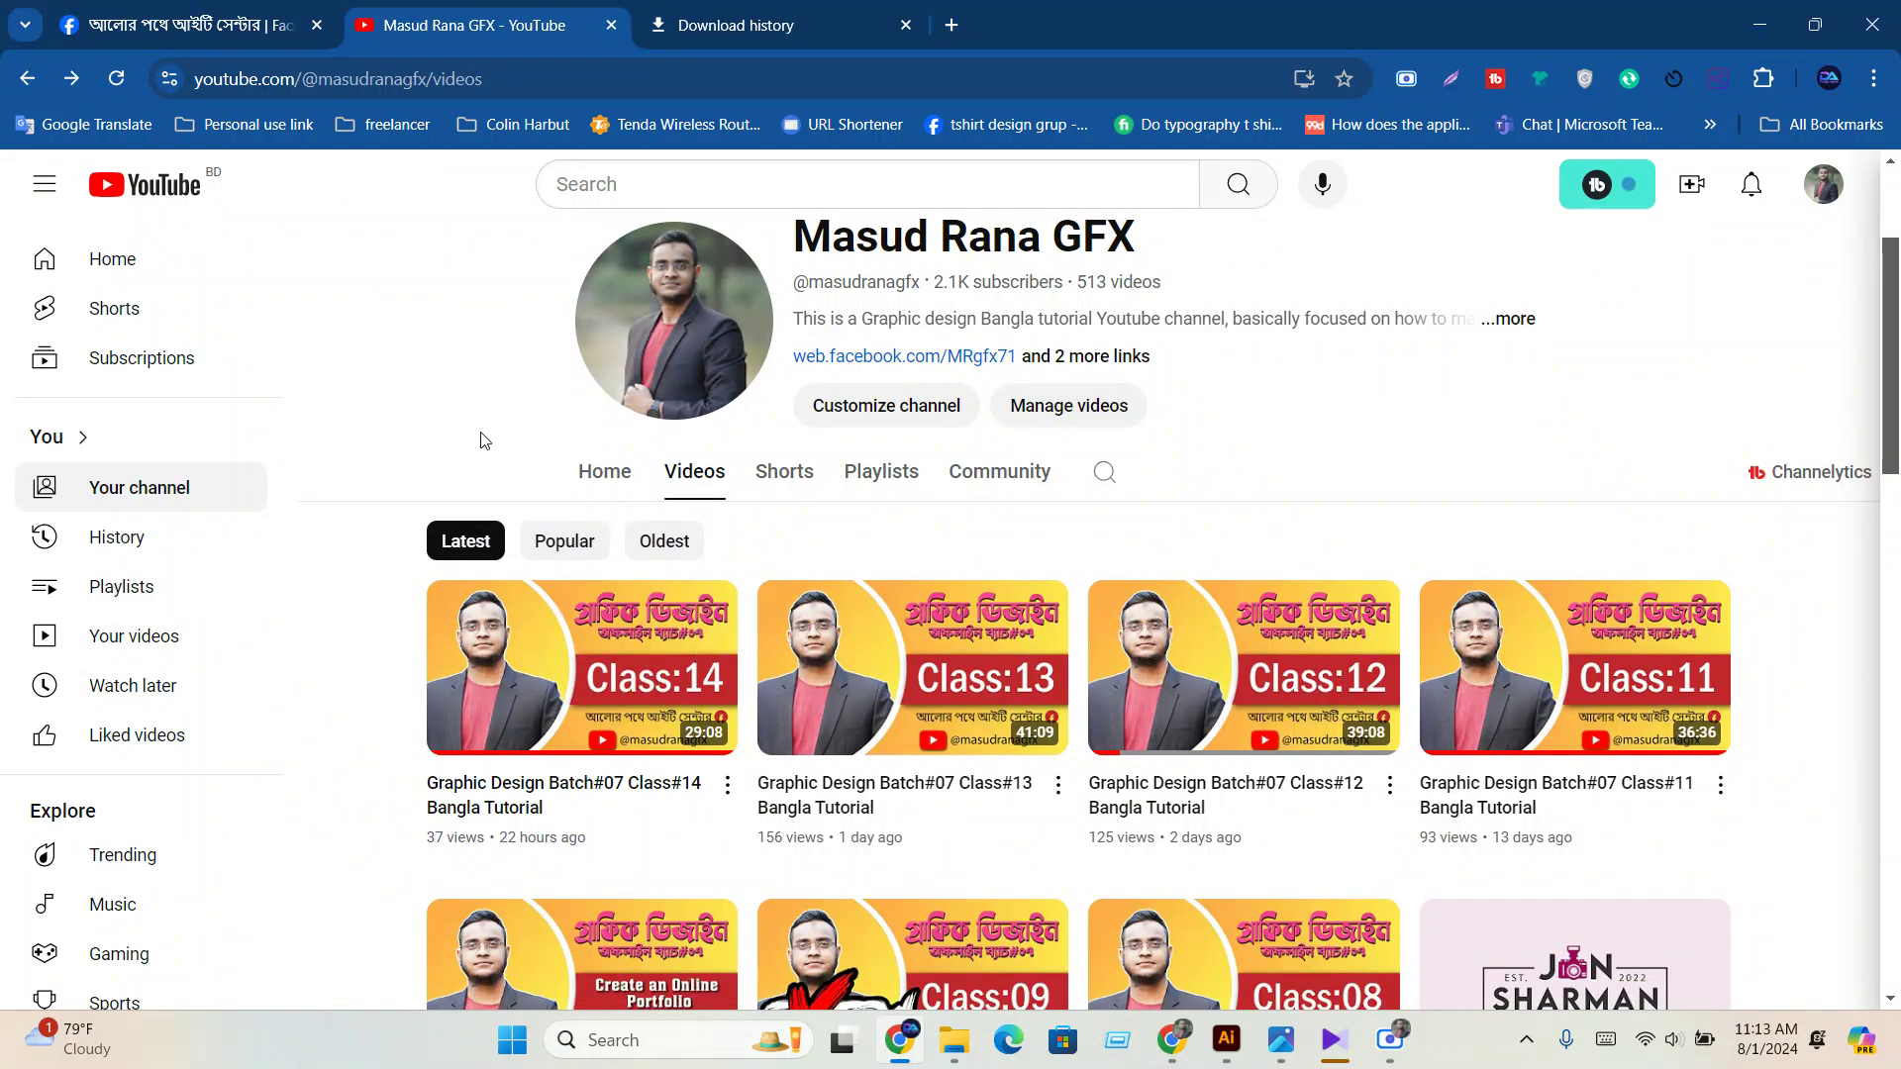
pyautogui.scroll(-1, 458, 391)
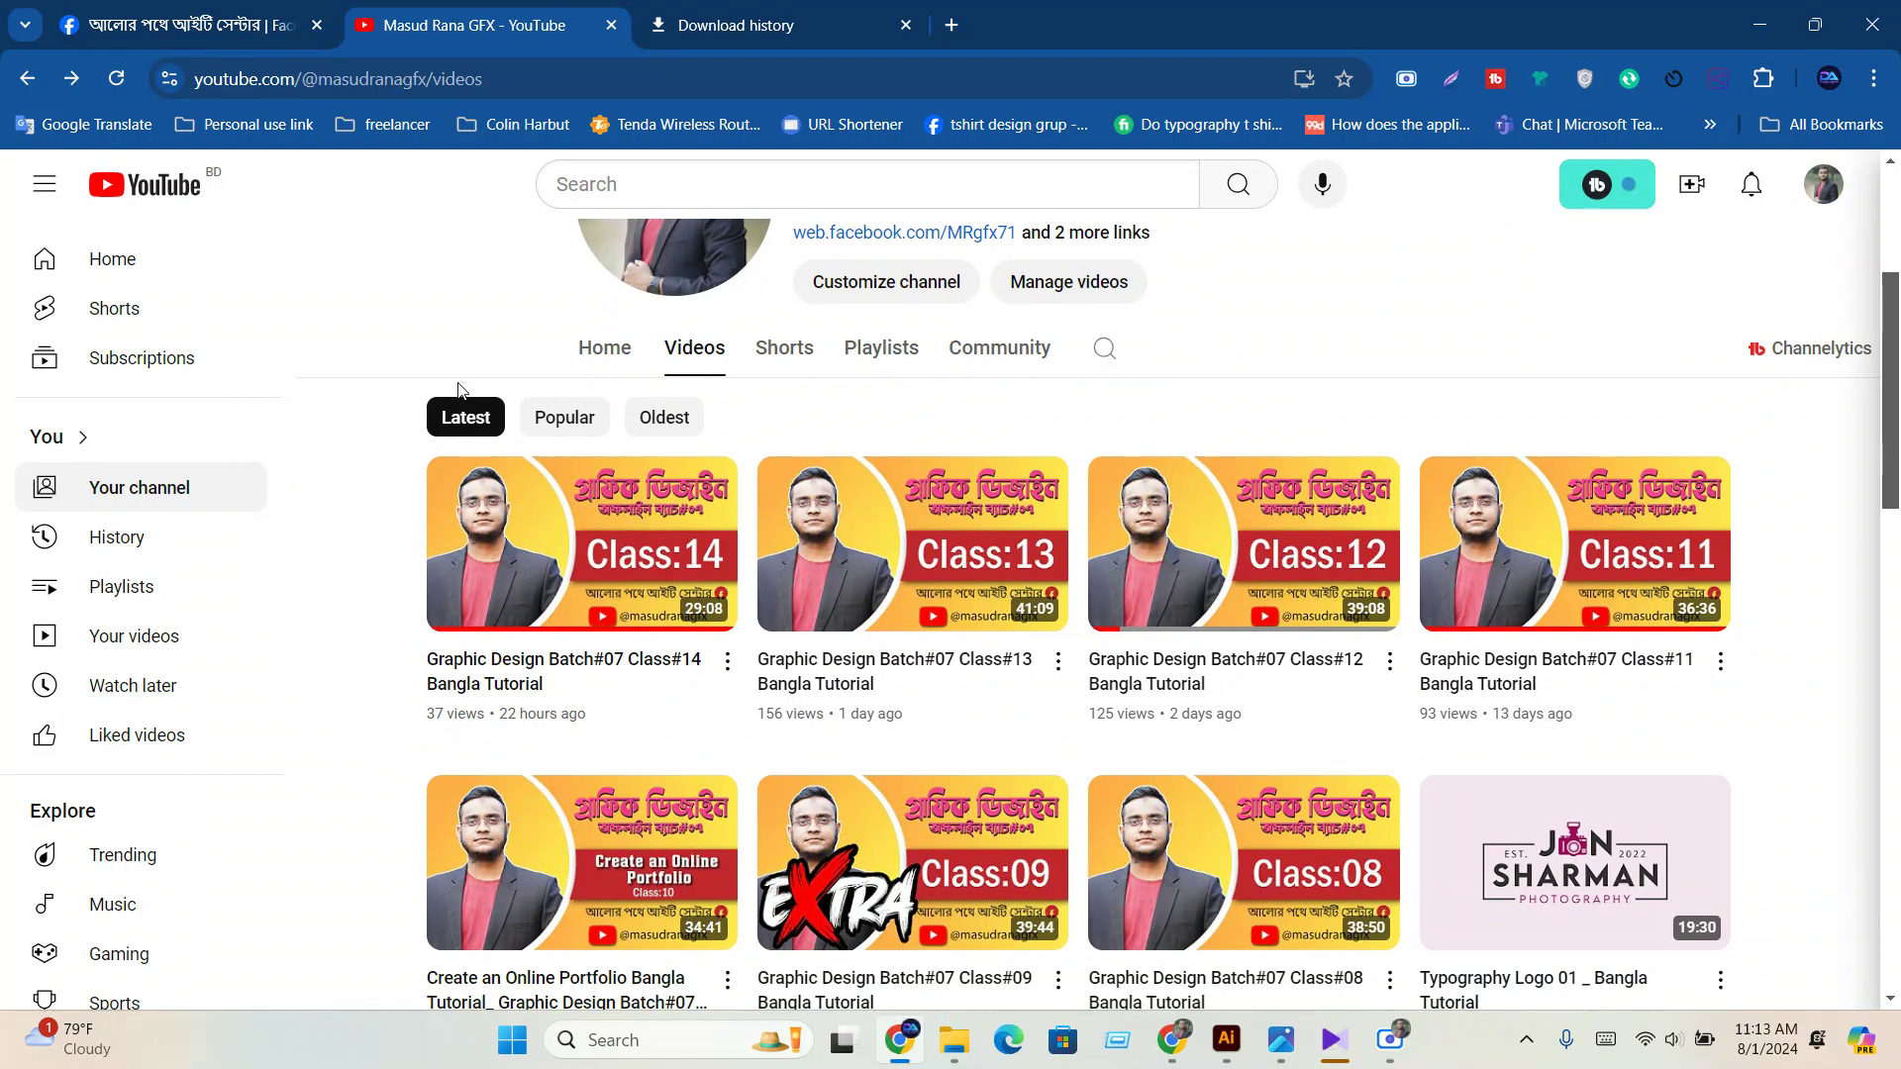
# Open the Force Multiplier logo photo from the Batch#07 logo homework post in the Facebook group and like it.
pyautogui.click(196, 30)
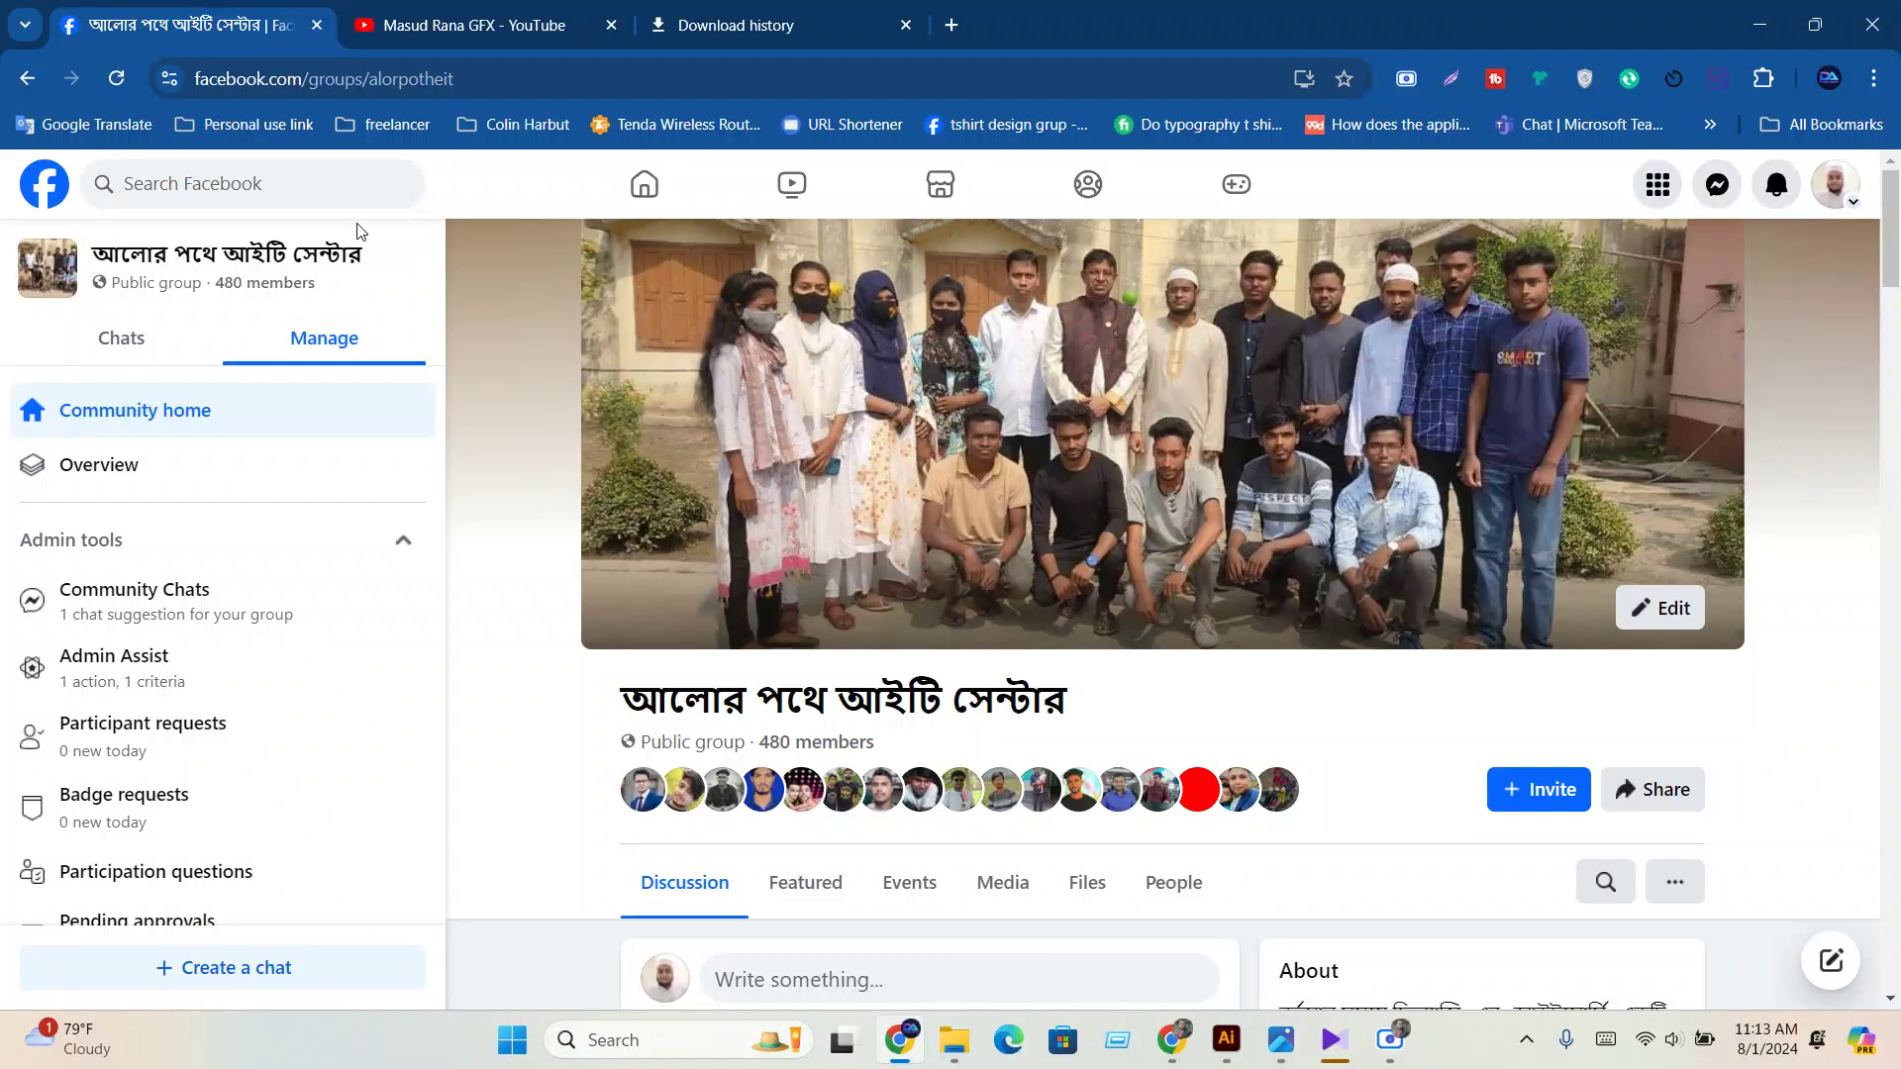
pyautogui.scroll(-8, 891, 728)
pyautogui.scroll(-6, 890, 733)
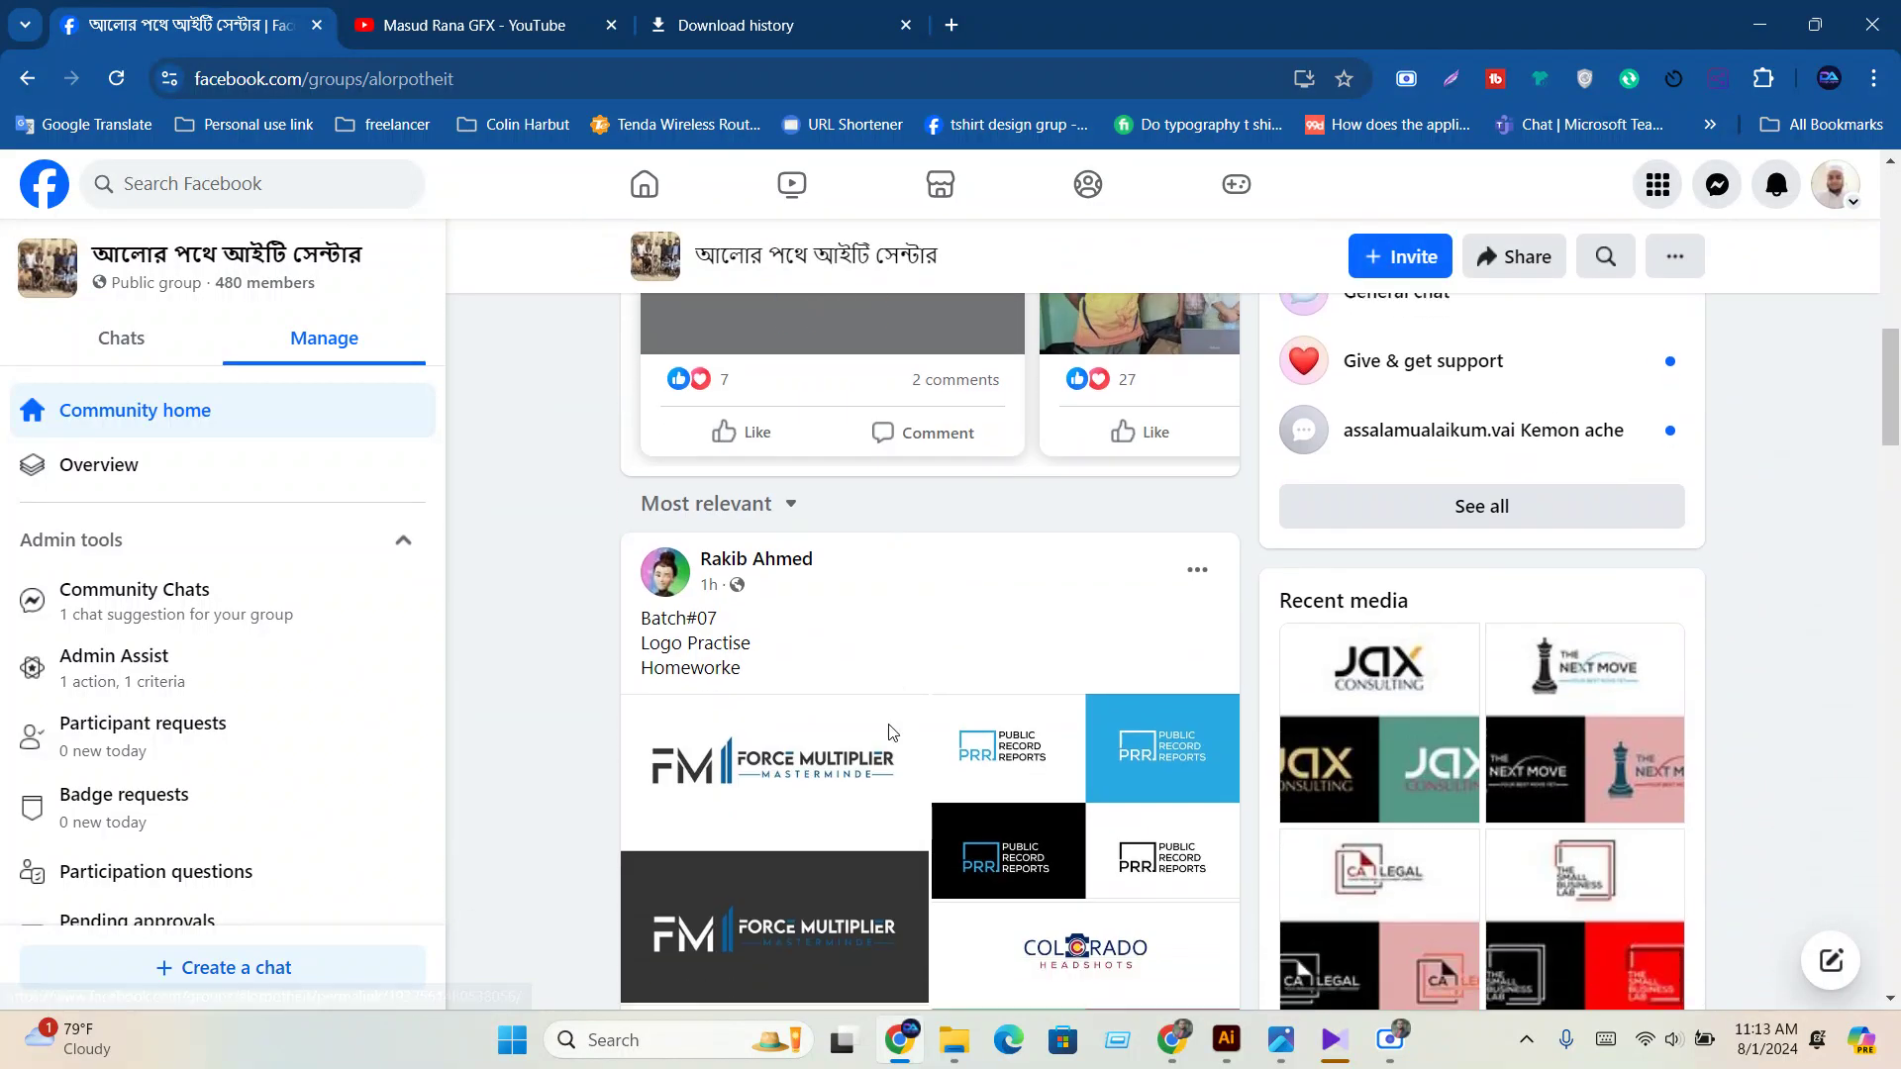
pyautogui.scroll(4, 891, 732)
pyautogui.scroll(-4, 892, 733)
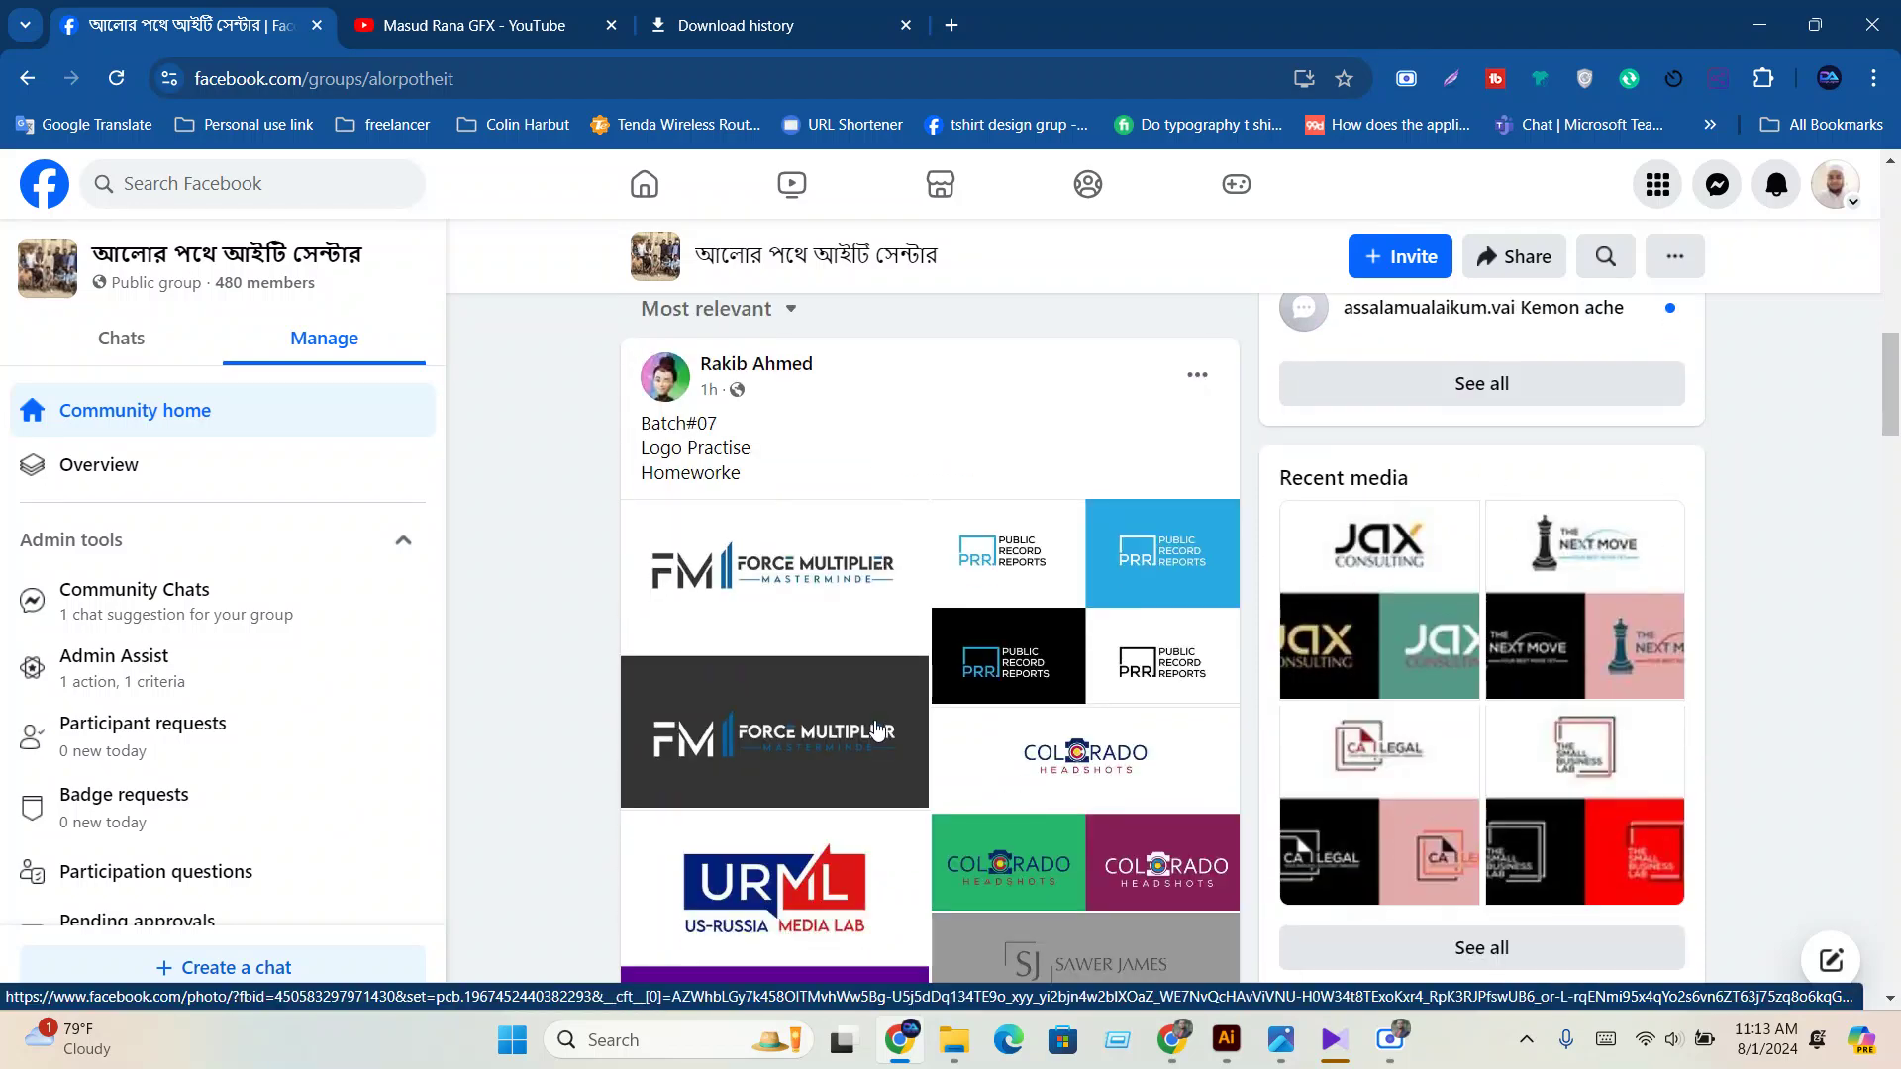
pyautogui.click(822, 687)
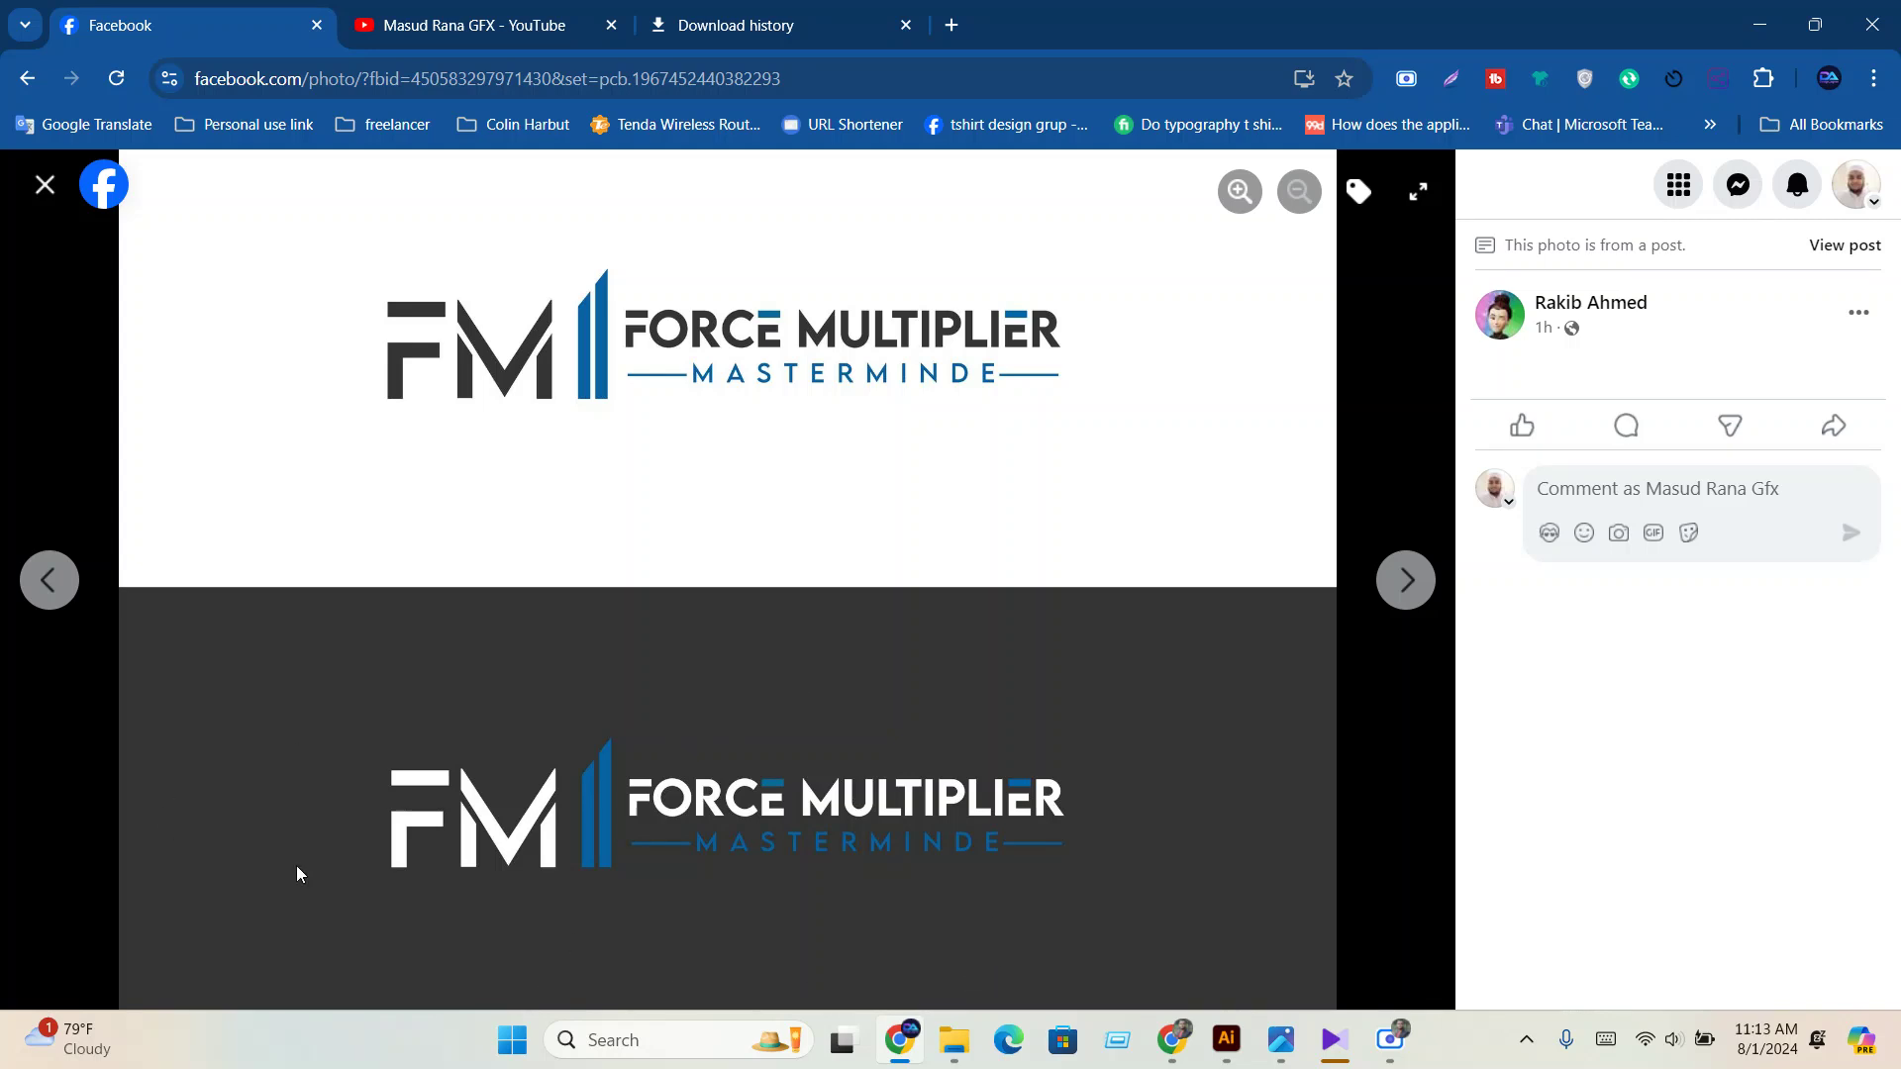
pyautogui.click(1529, 436)
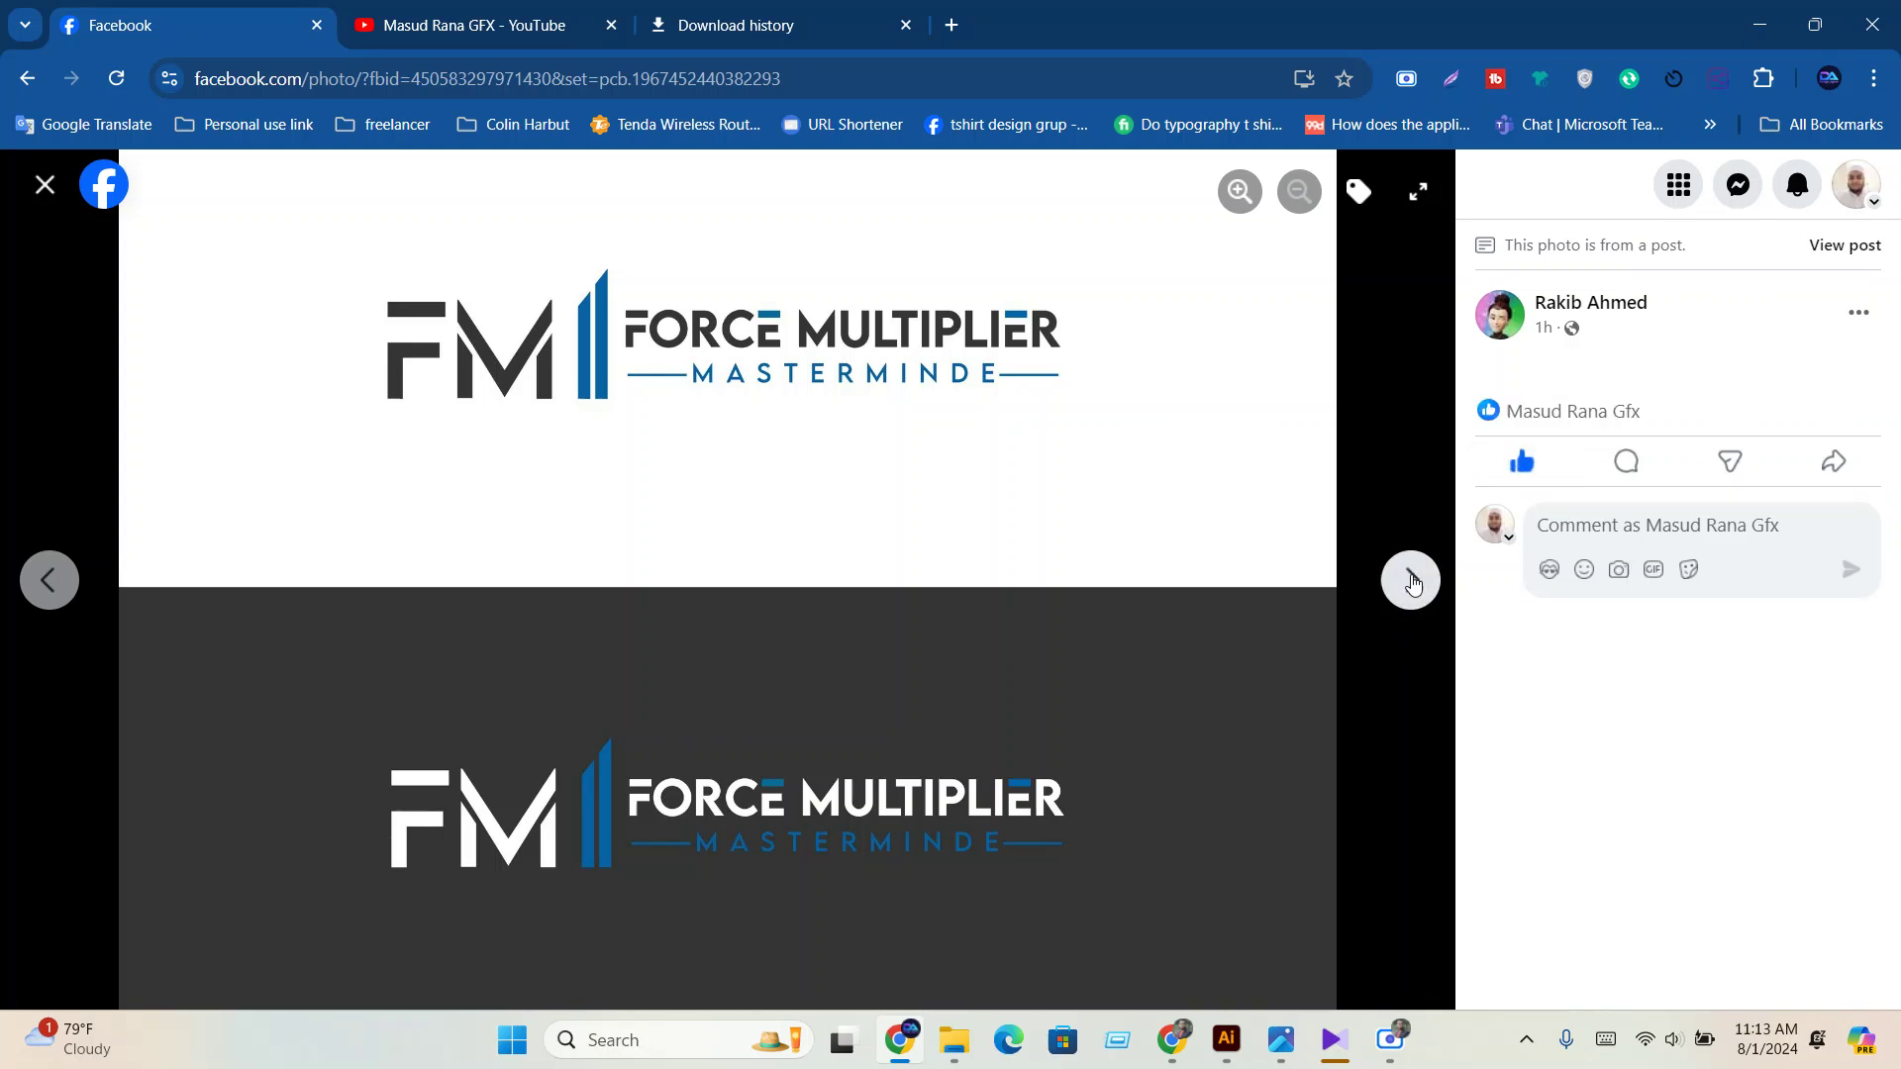
# Like the URML US-Russia Media Lab and Public Record Reports logo photos in the homework post.
pyautogui.click(1413, 582)
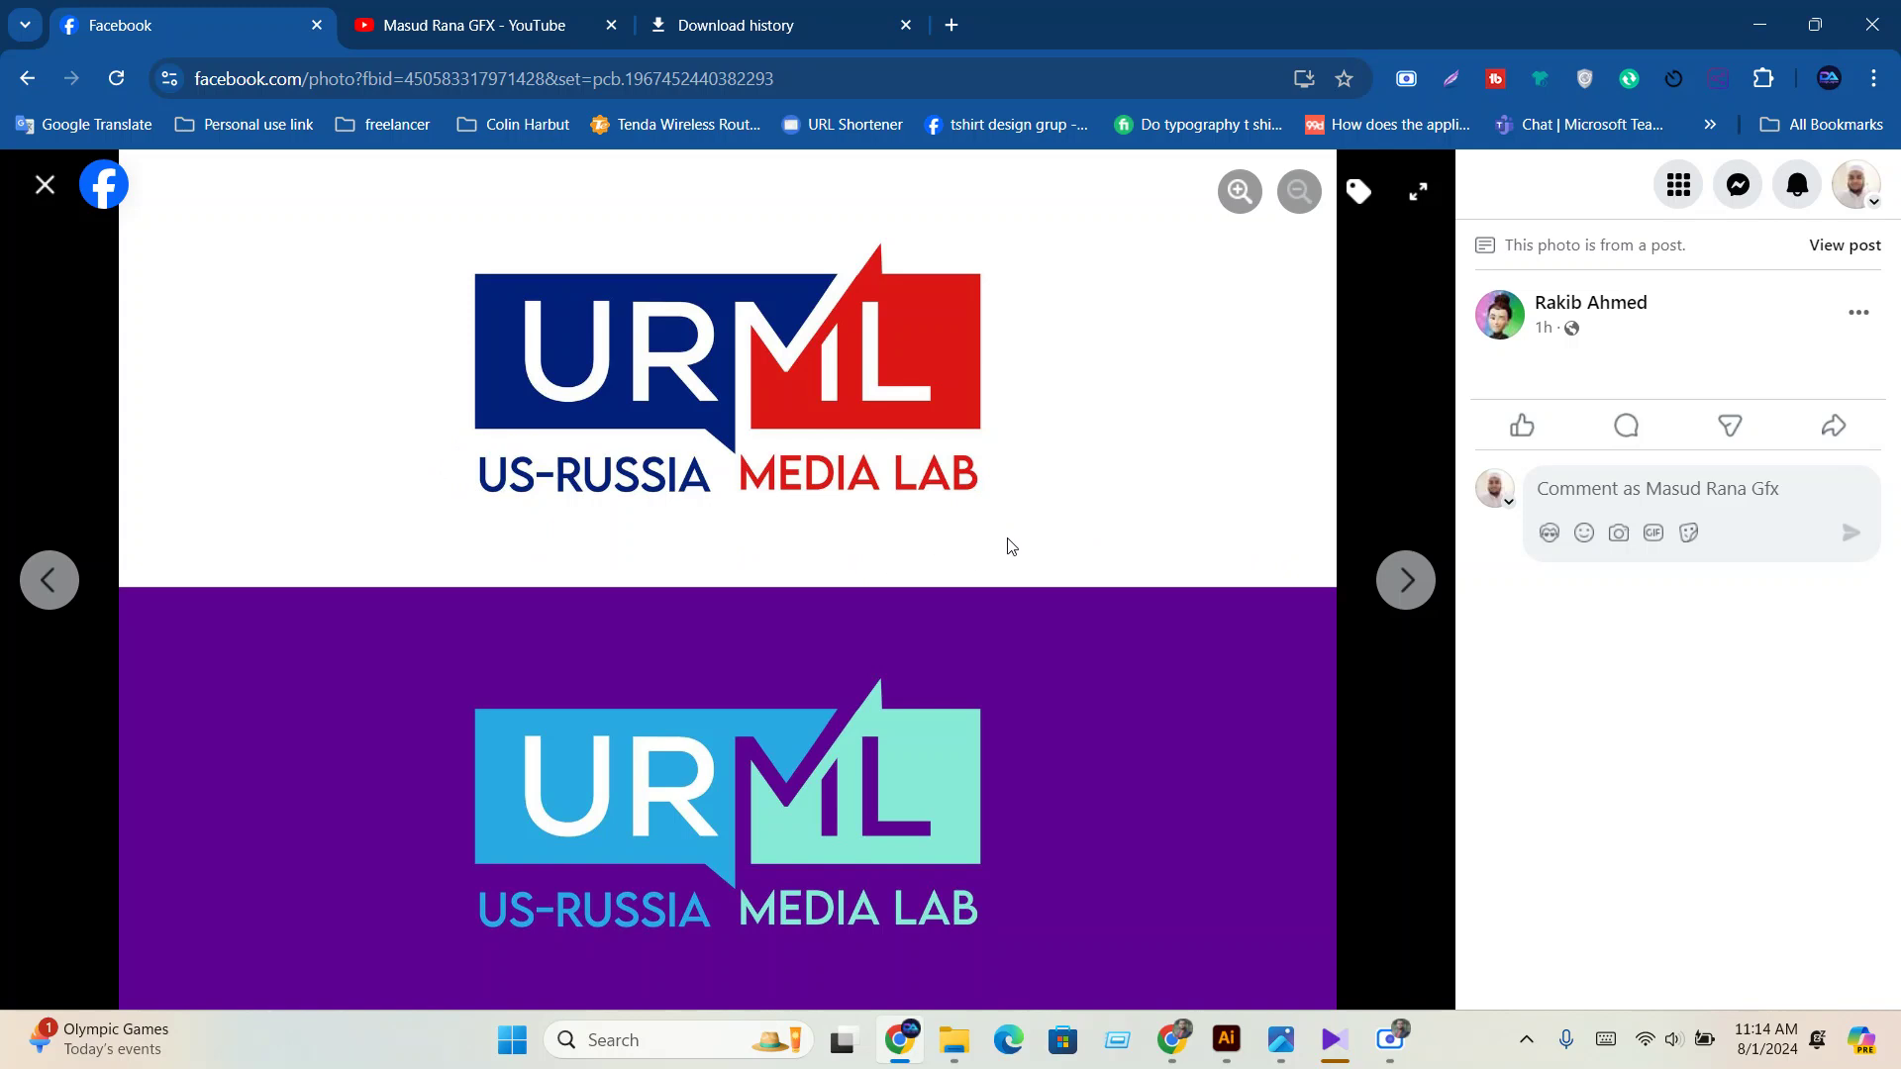
pyautogui.click(1522, 426)
pyautogui.click(1405, 579)
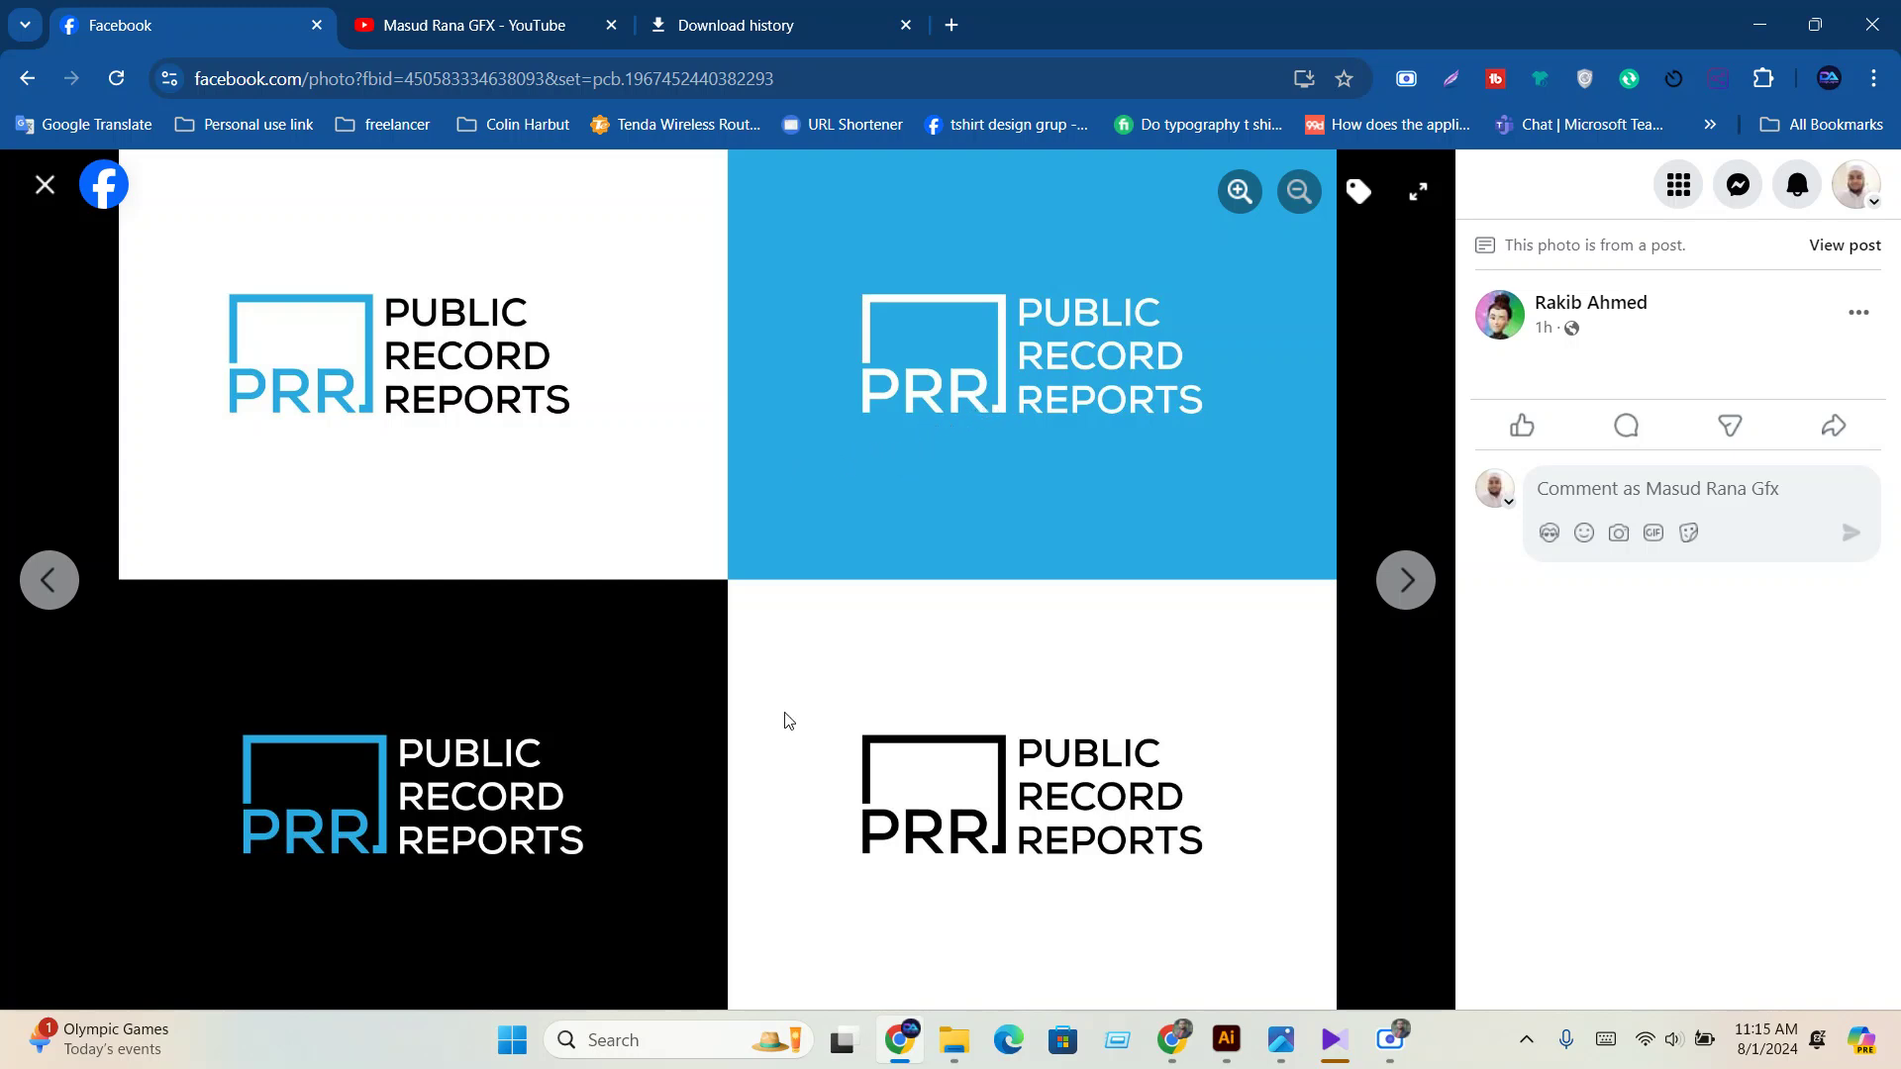
pyautogui.click(1522, 425)
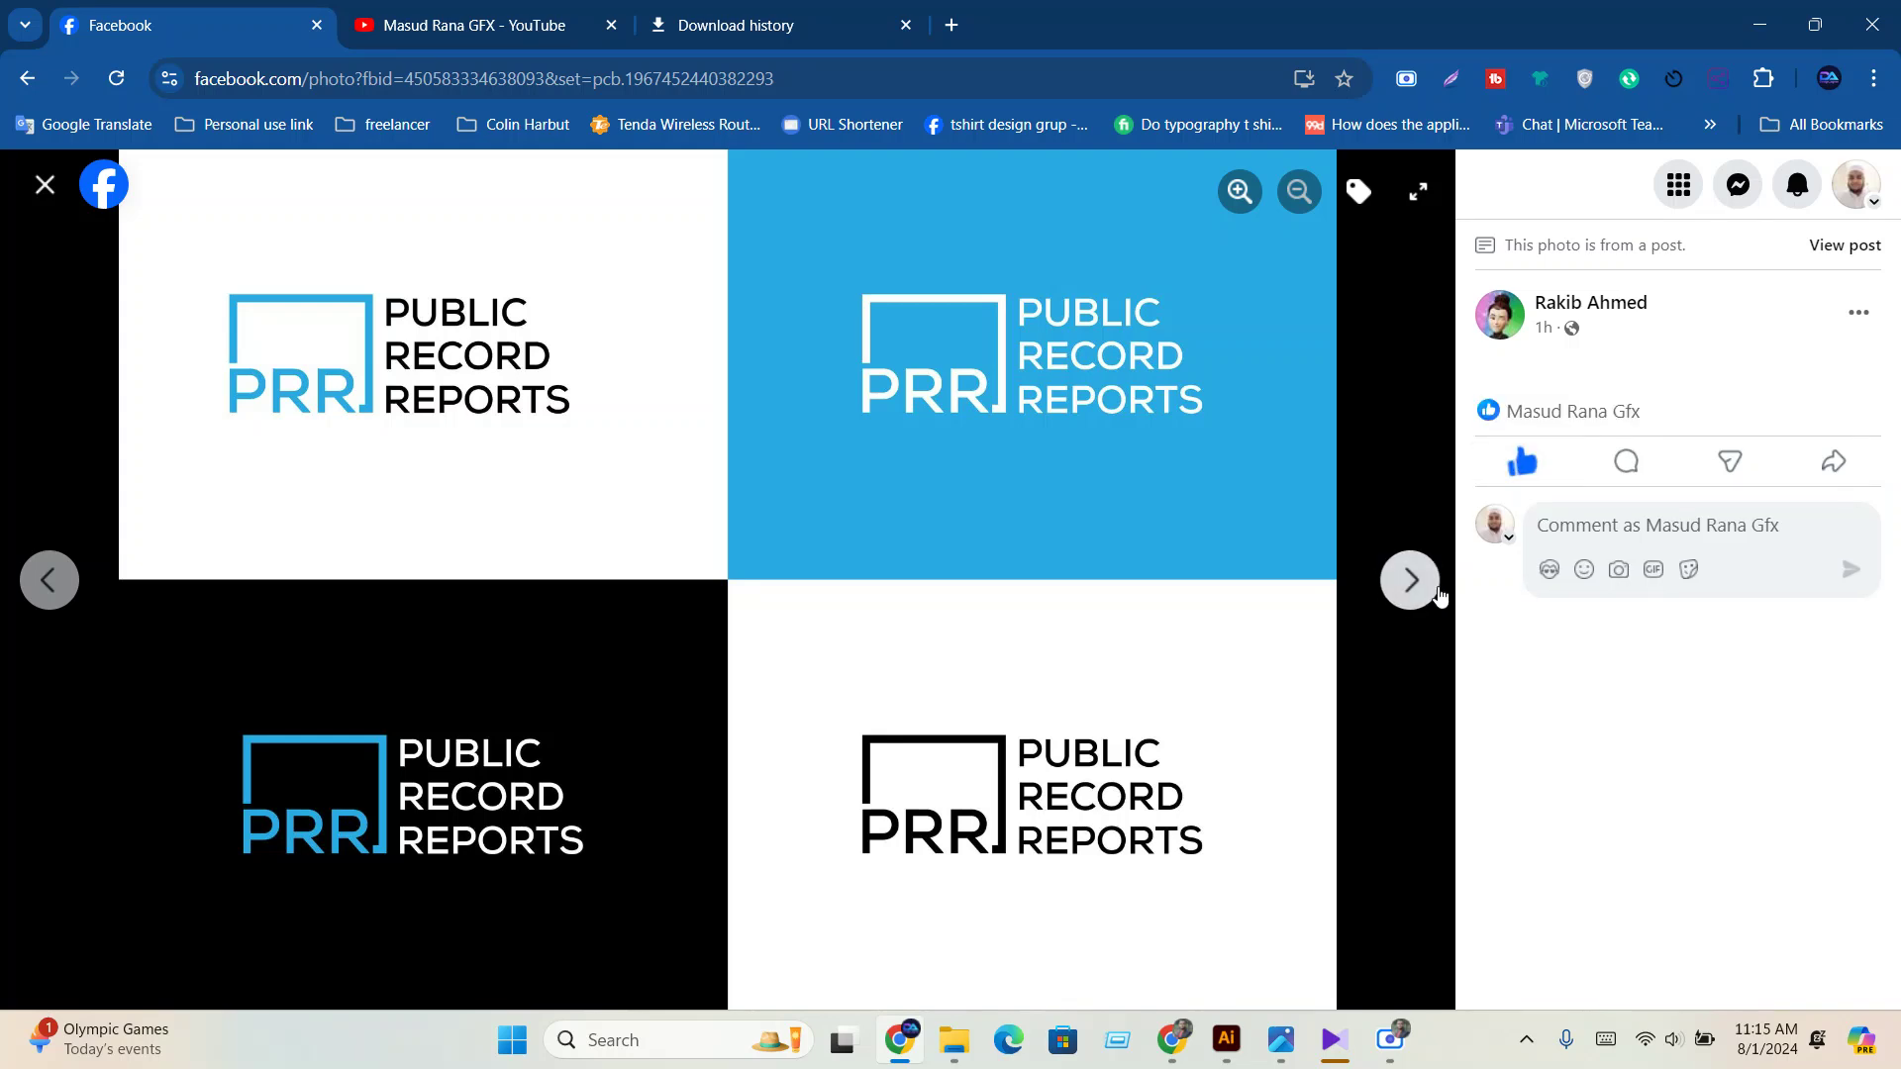
# Like the Colorado Headshots and Sawer James logo photos in the homework post.
pyautogui.click(1439, 594)
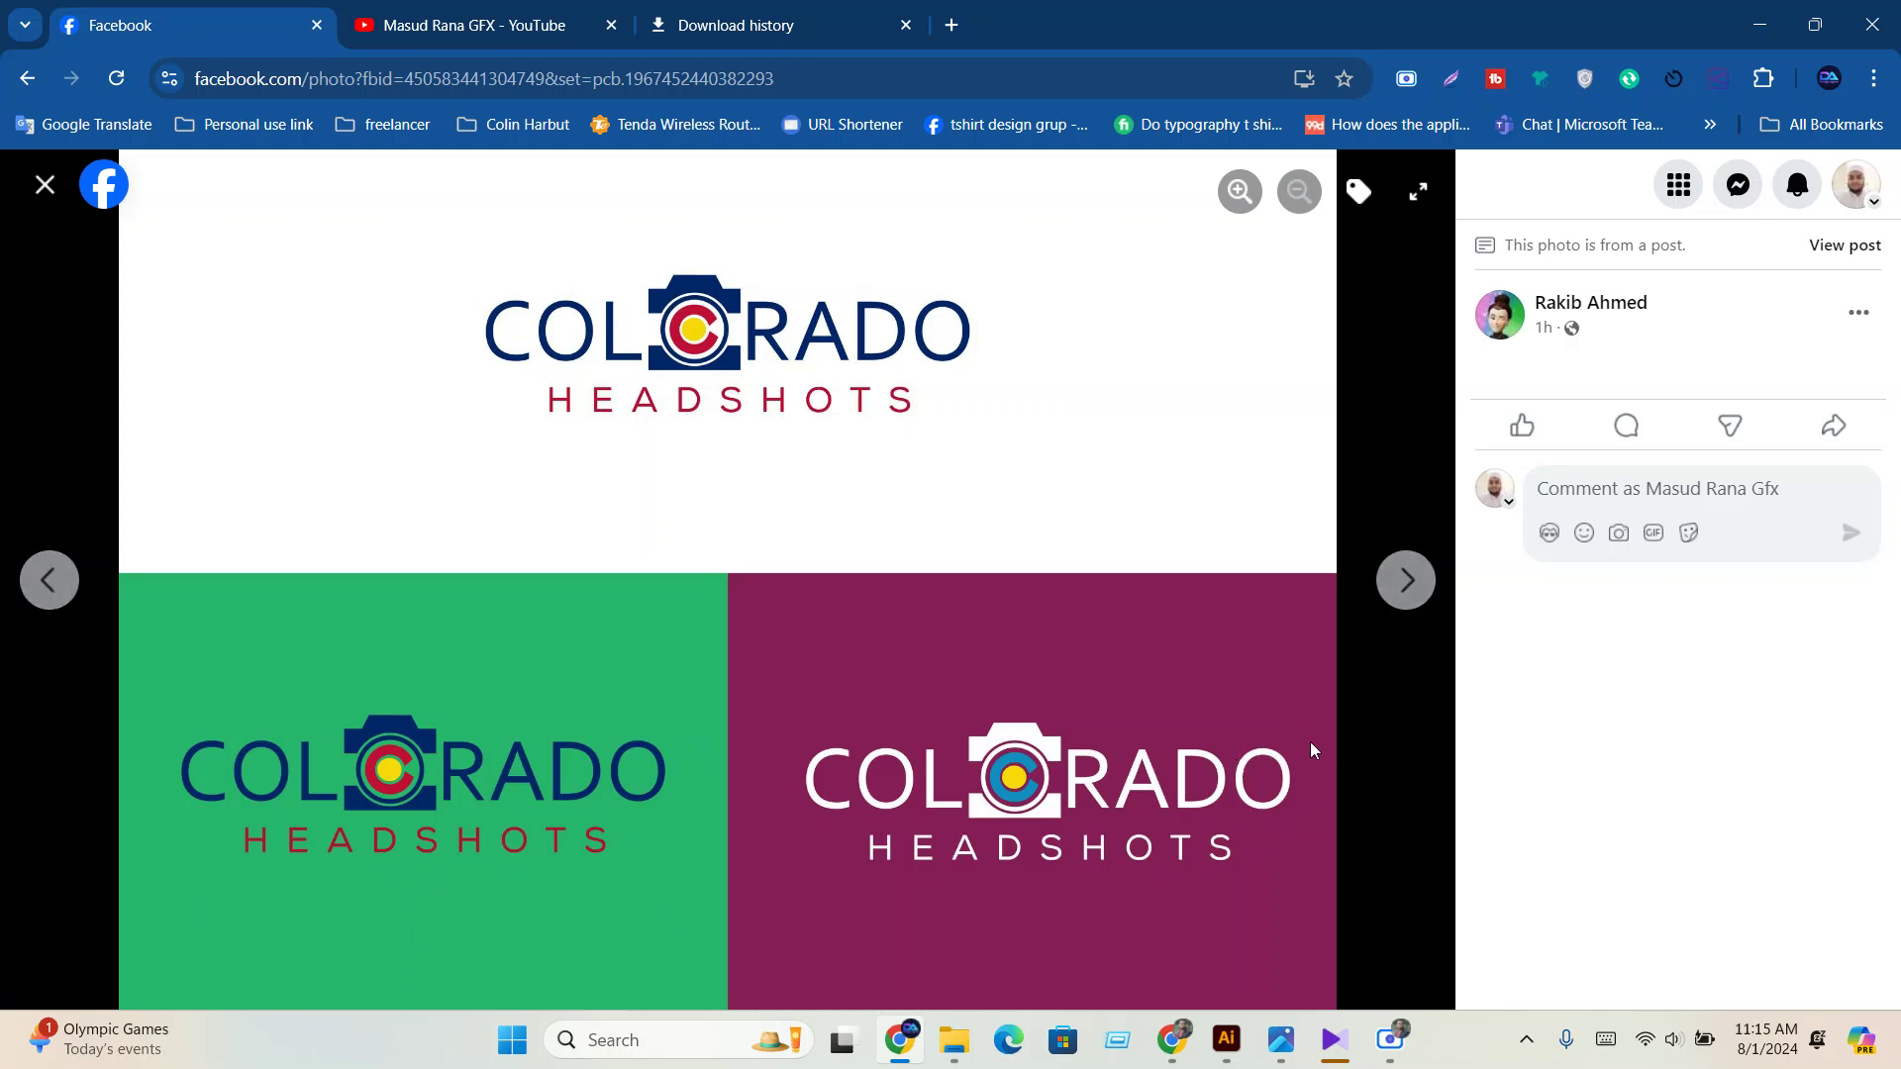
pyautogui.click(1529, 436)
pyautogui.click(1402, 592)
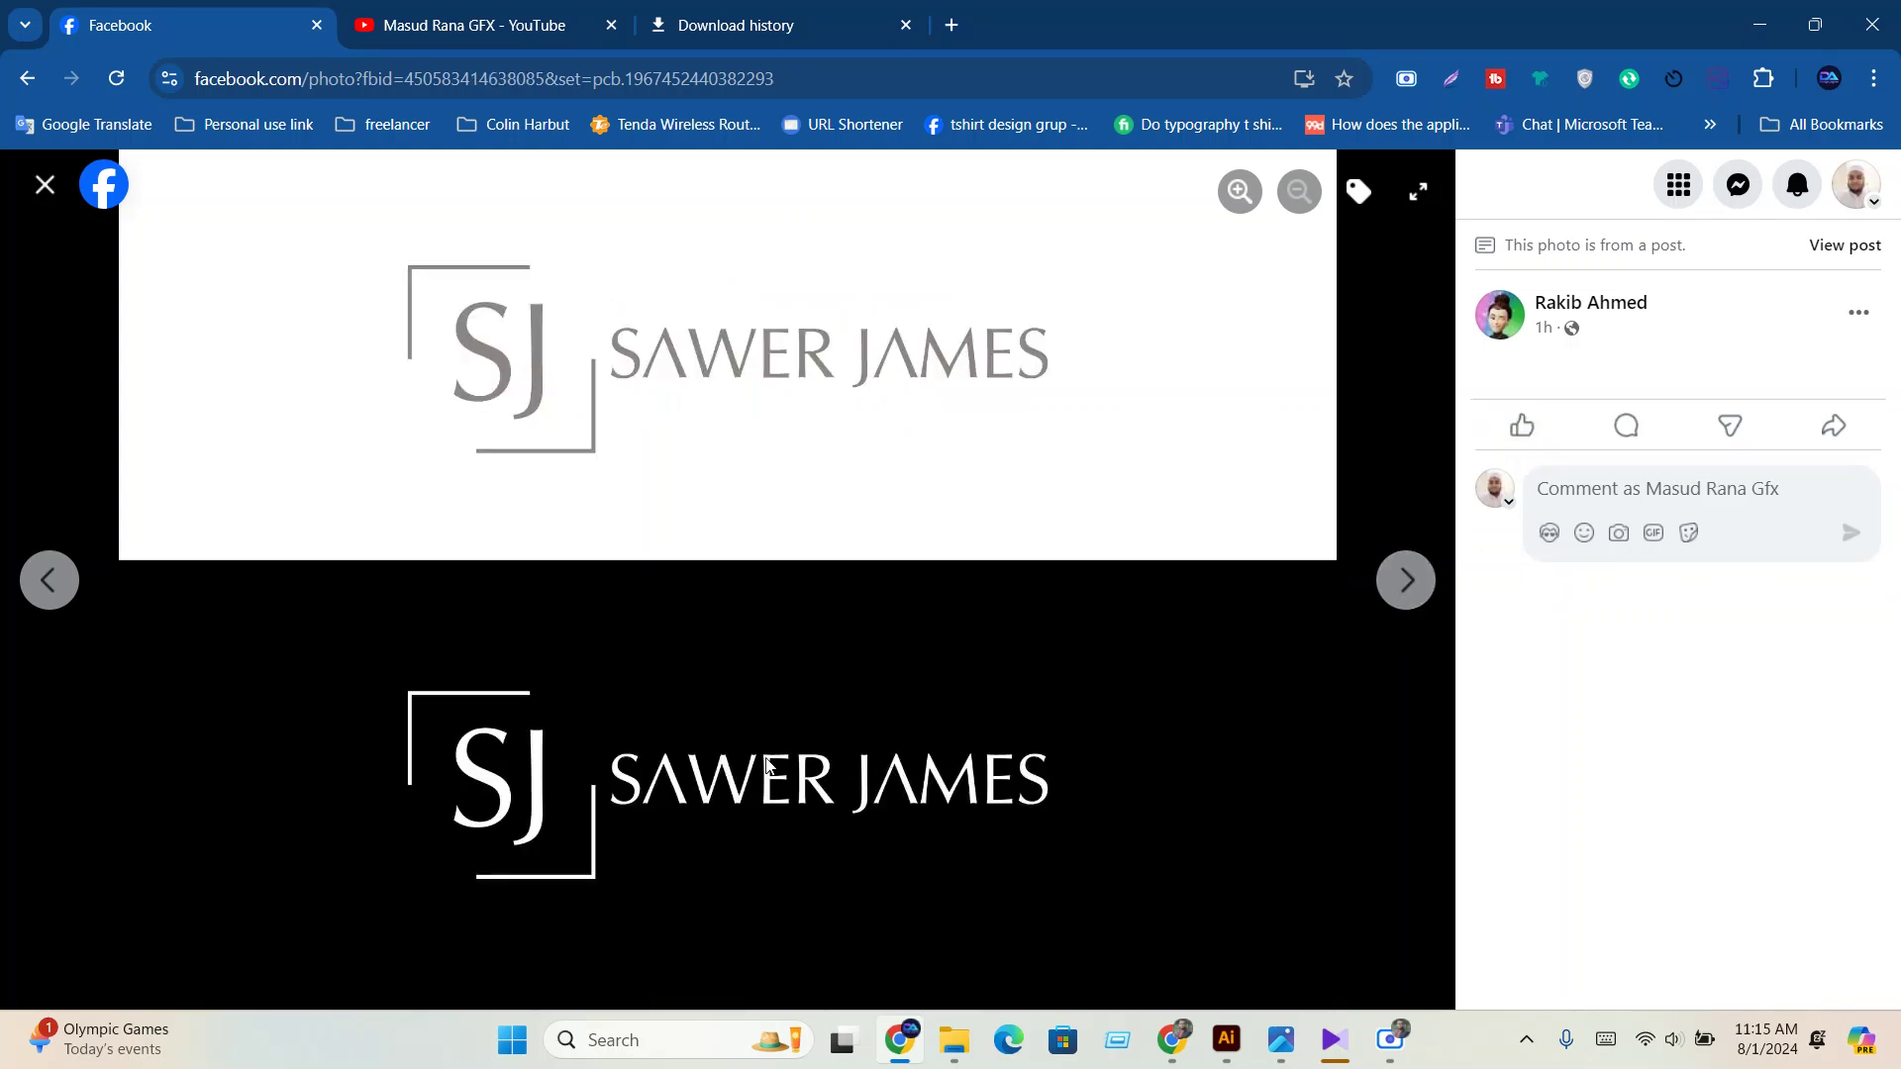
pyautogui.click(1517, 427)
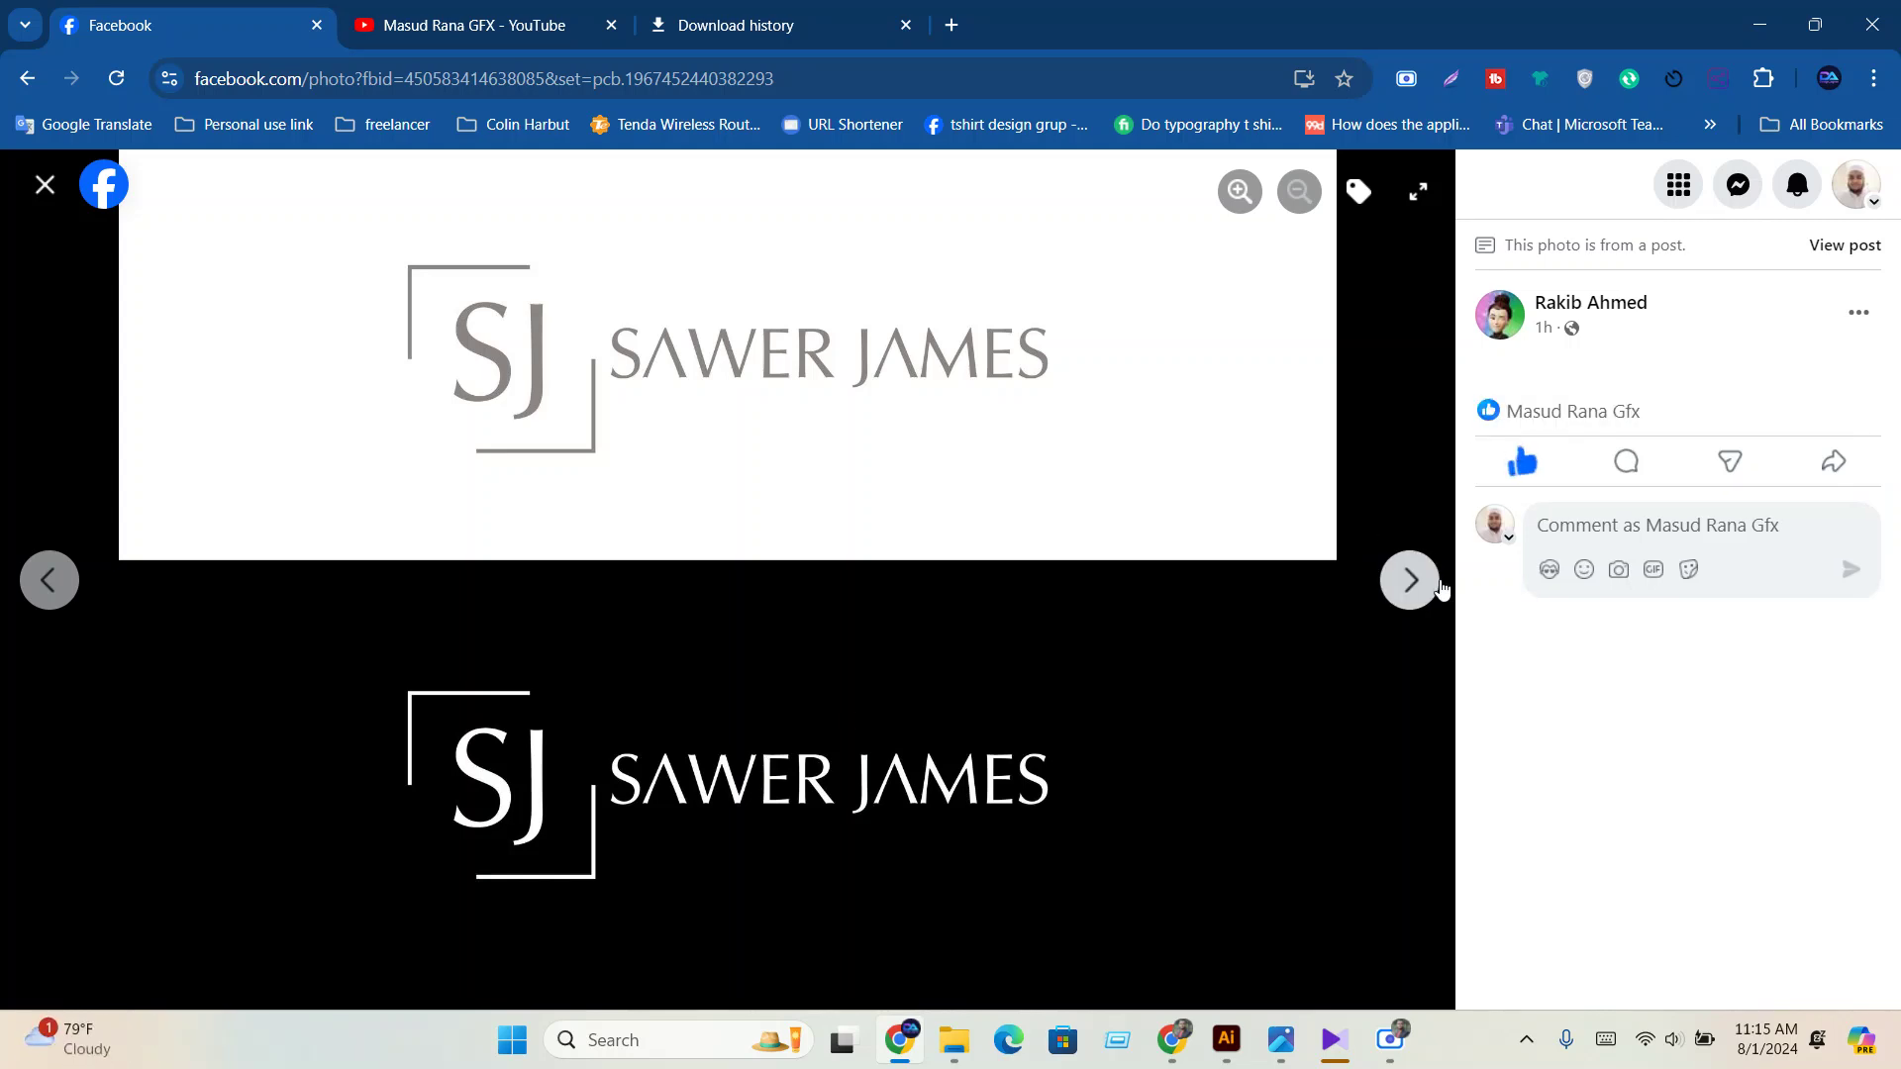
# Like the Transition Church, The Small Business Lab and CA Legal logo photos in the homework post.
pyautogui.click(1416, 583)
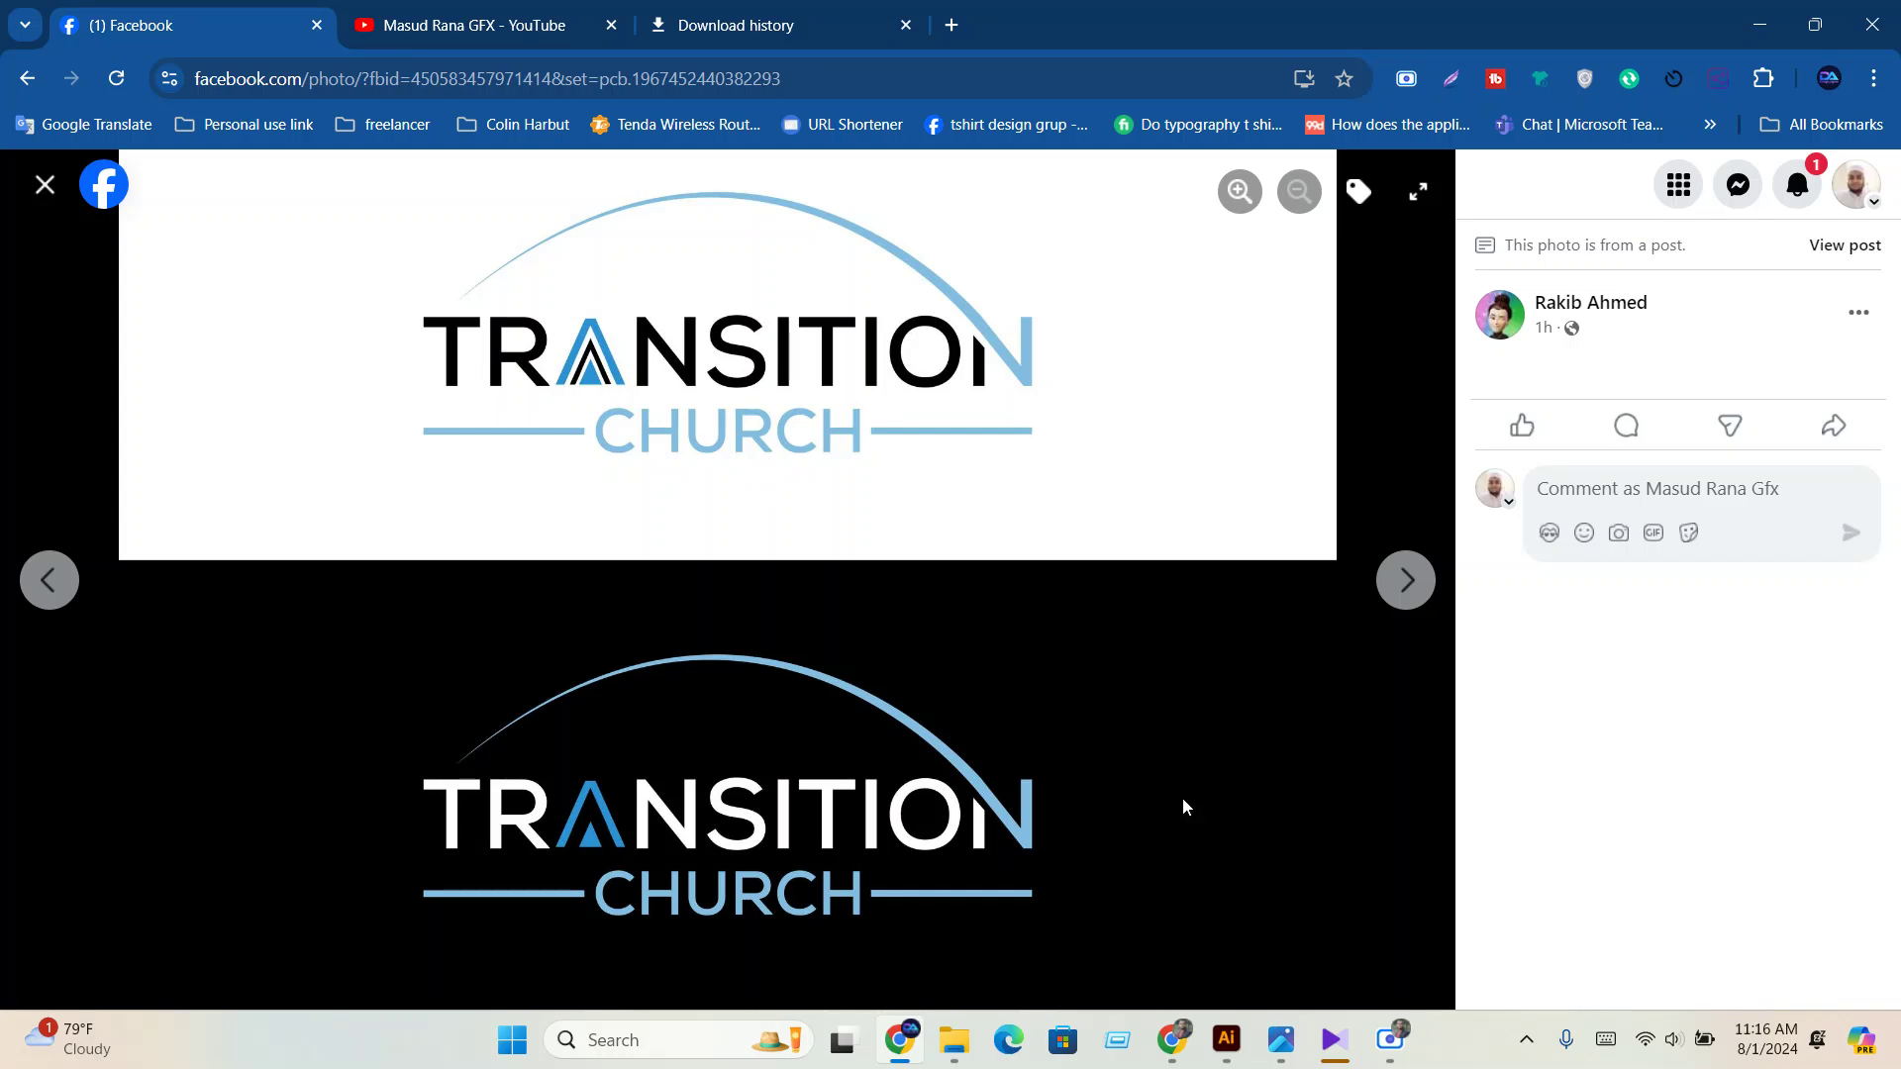
pyautogui.click(1525, 427)
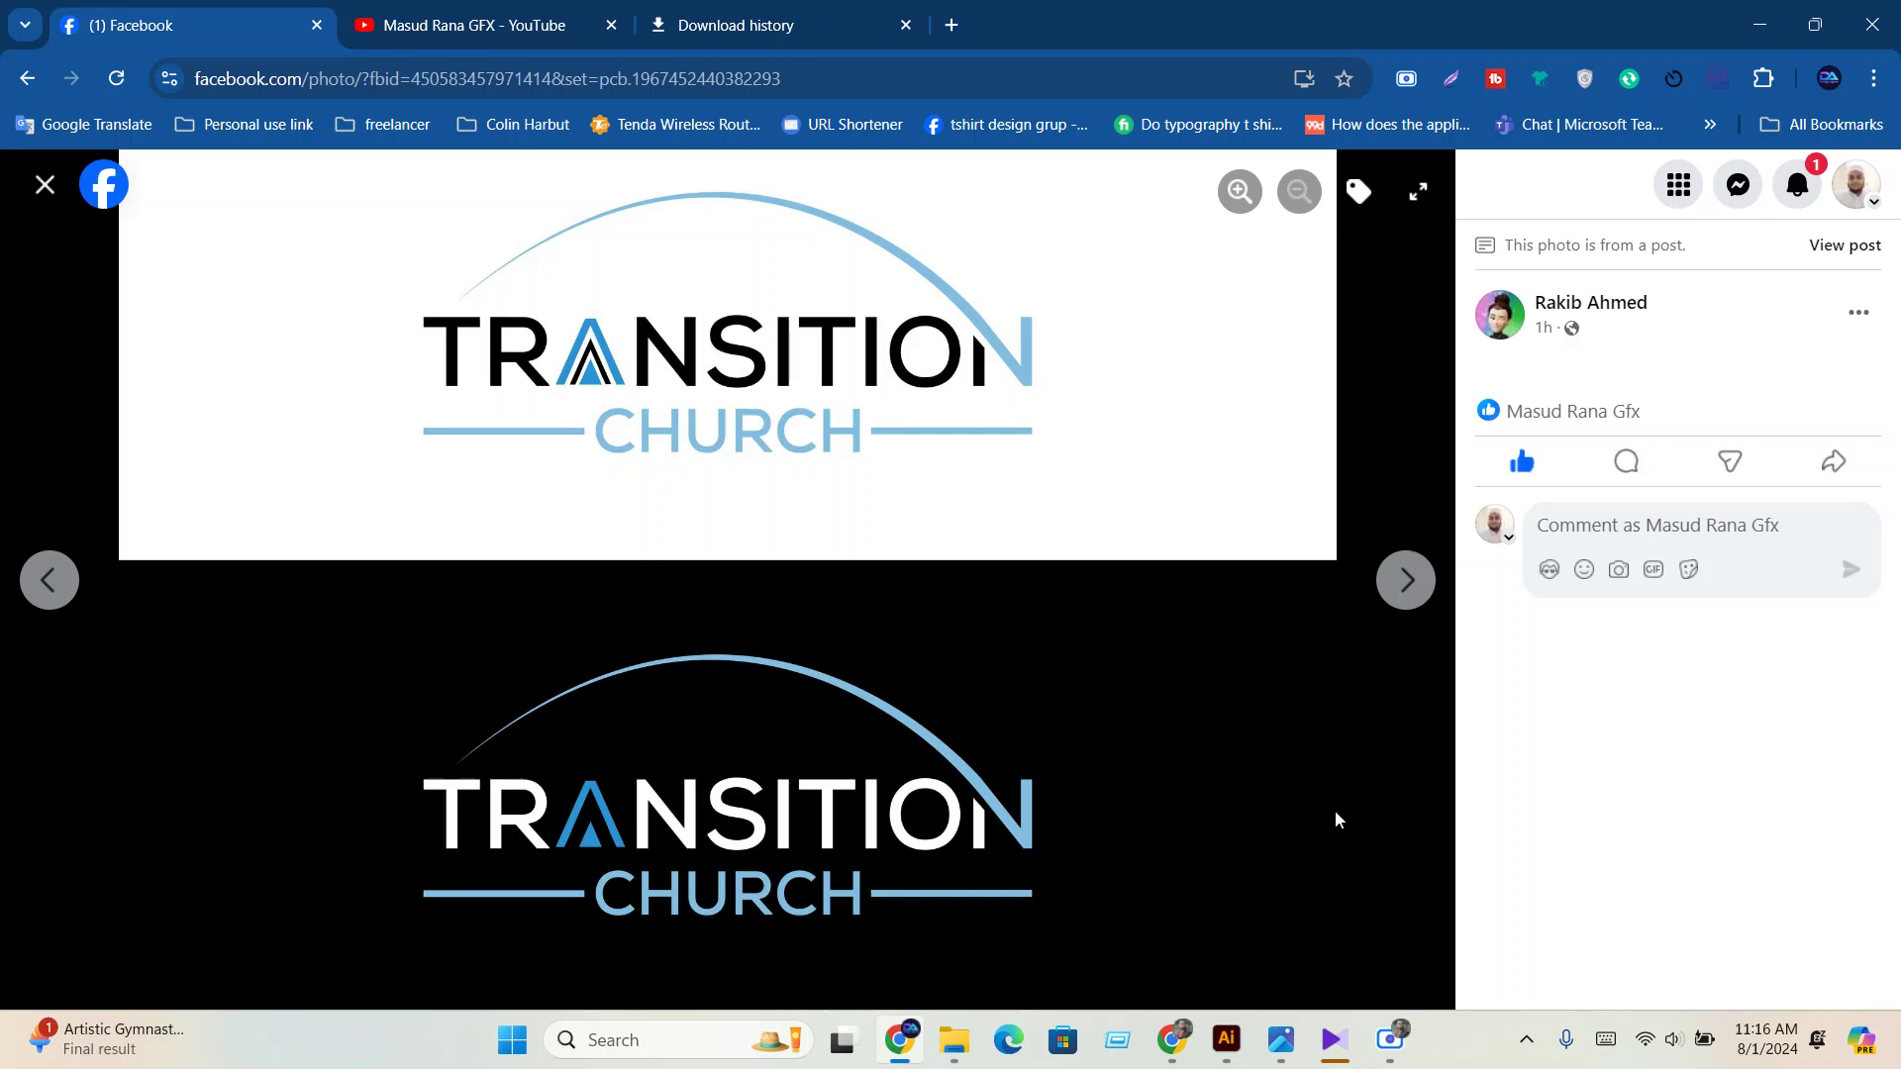
pyautogui.click(1406, 580)
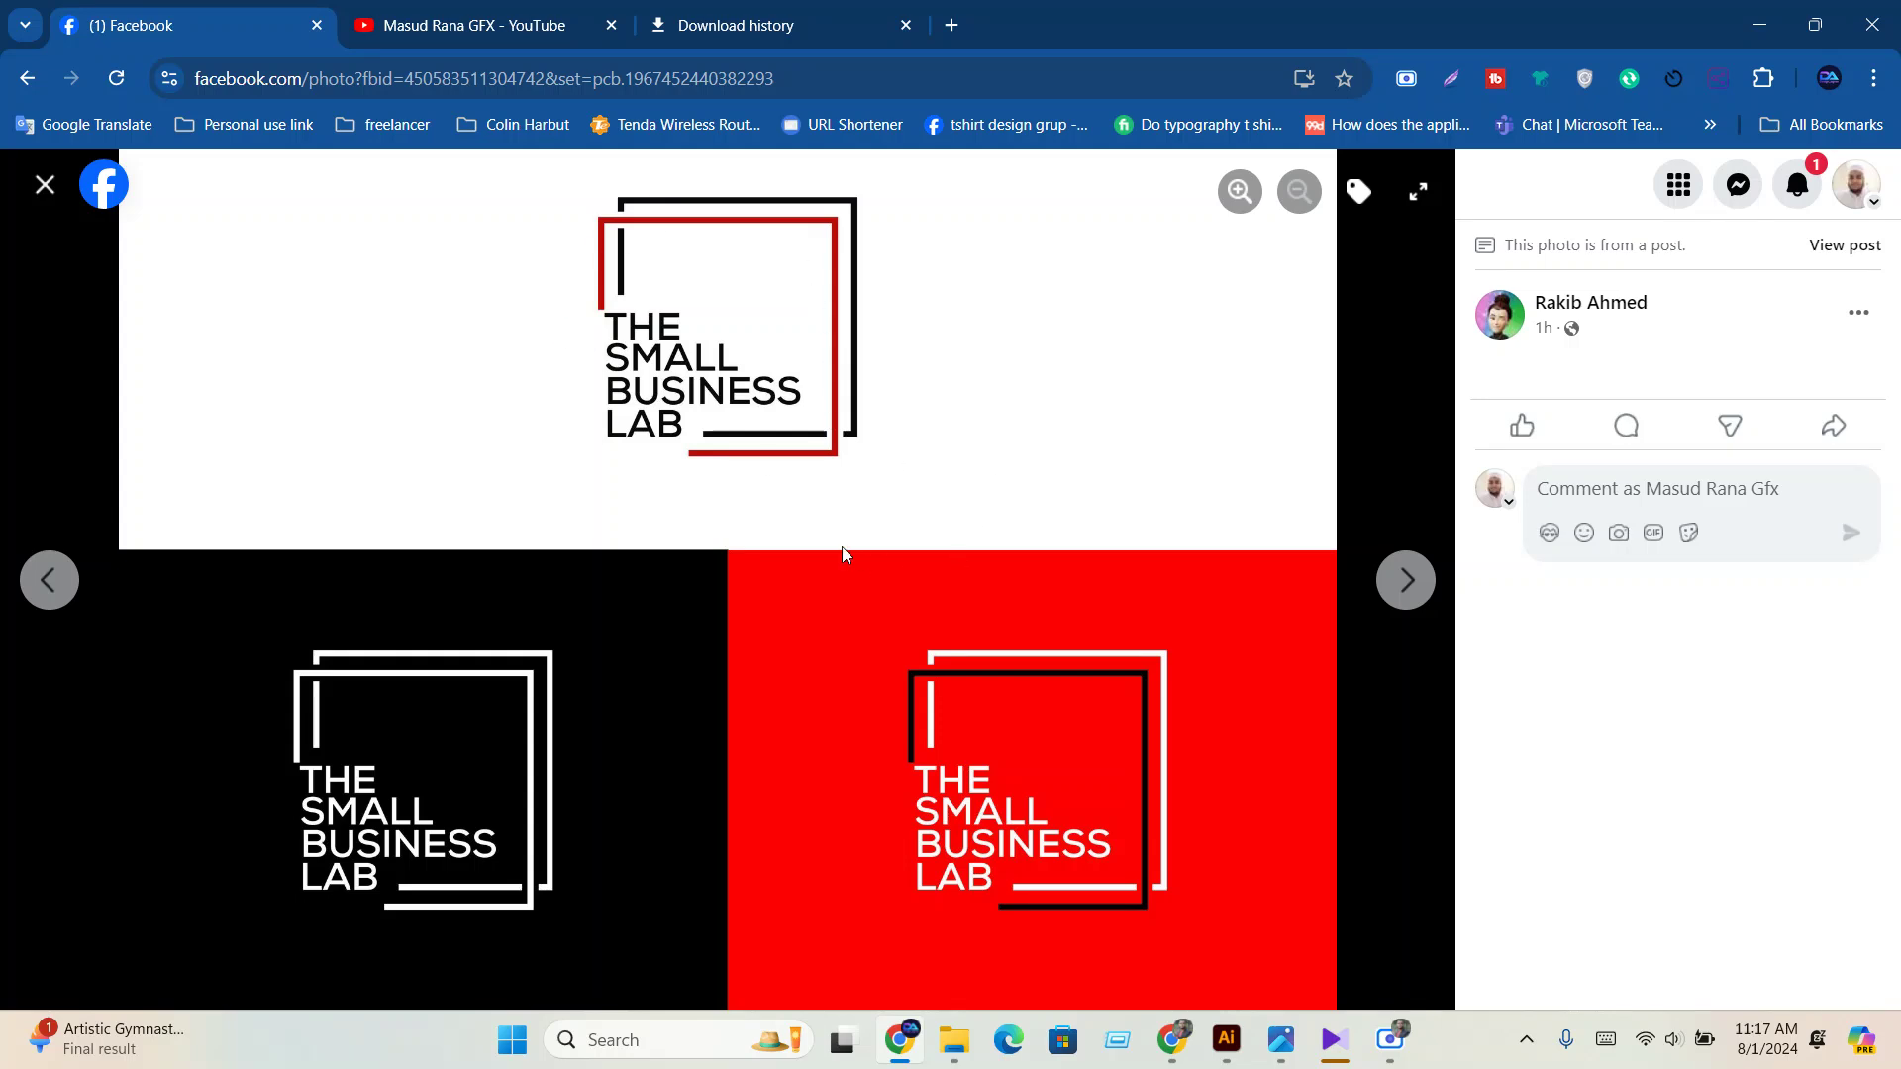
pyautogui.click(1522, 427)
pyautogui.click(1407, 562)
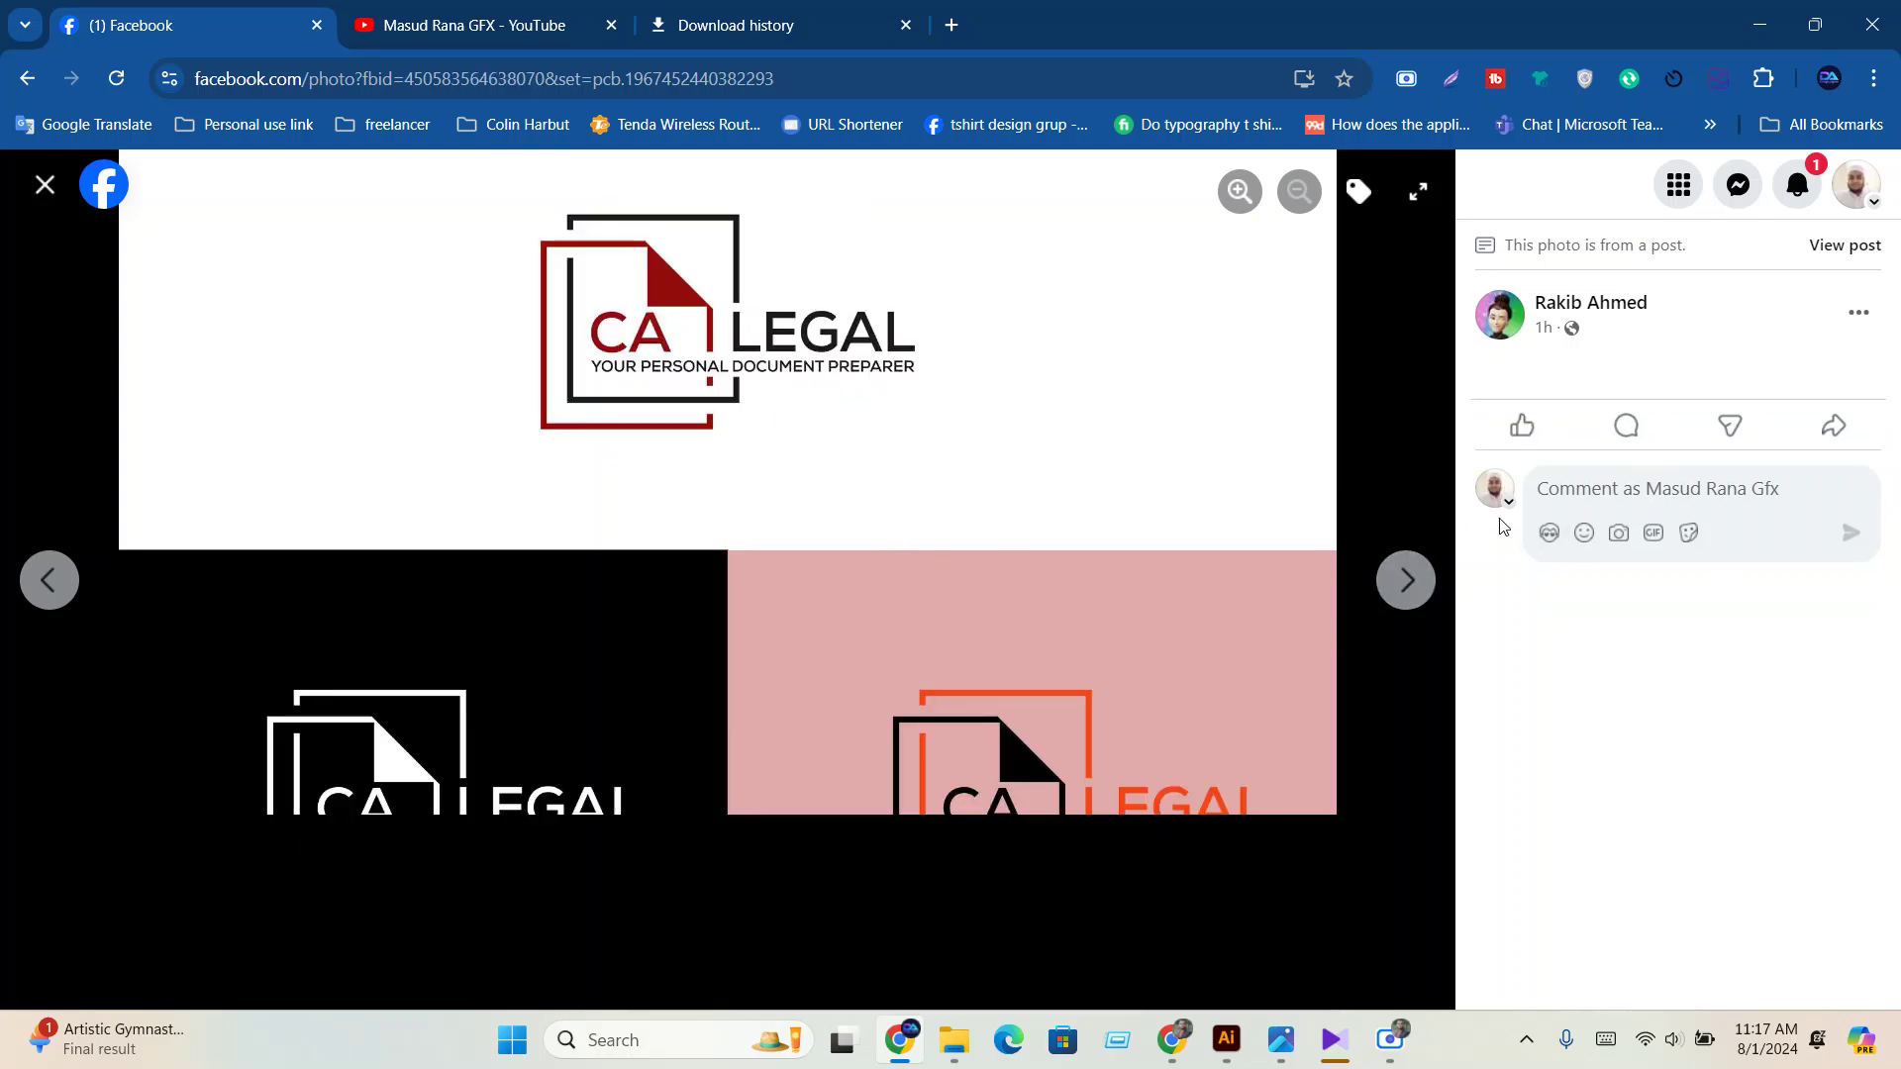
pyautogui.click(1522, 426)
# Copy The Next Move logo image from the homework photos and paste it into the 03.ai document in Illustrator.
pyautogui.click(1411, 582)
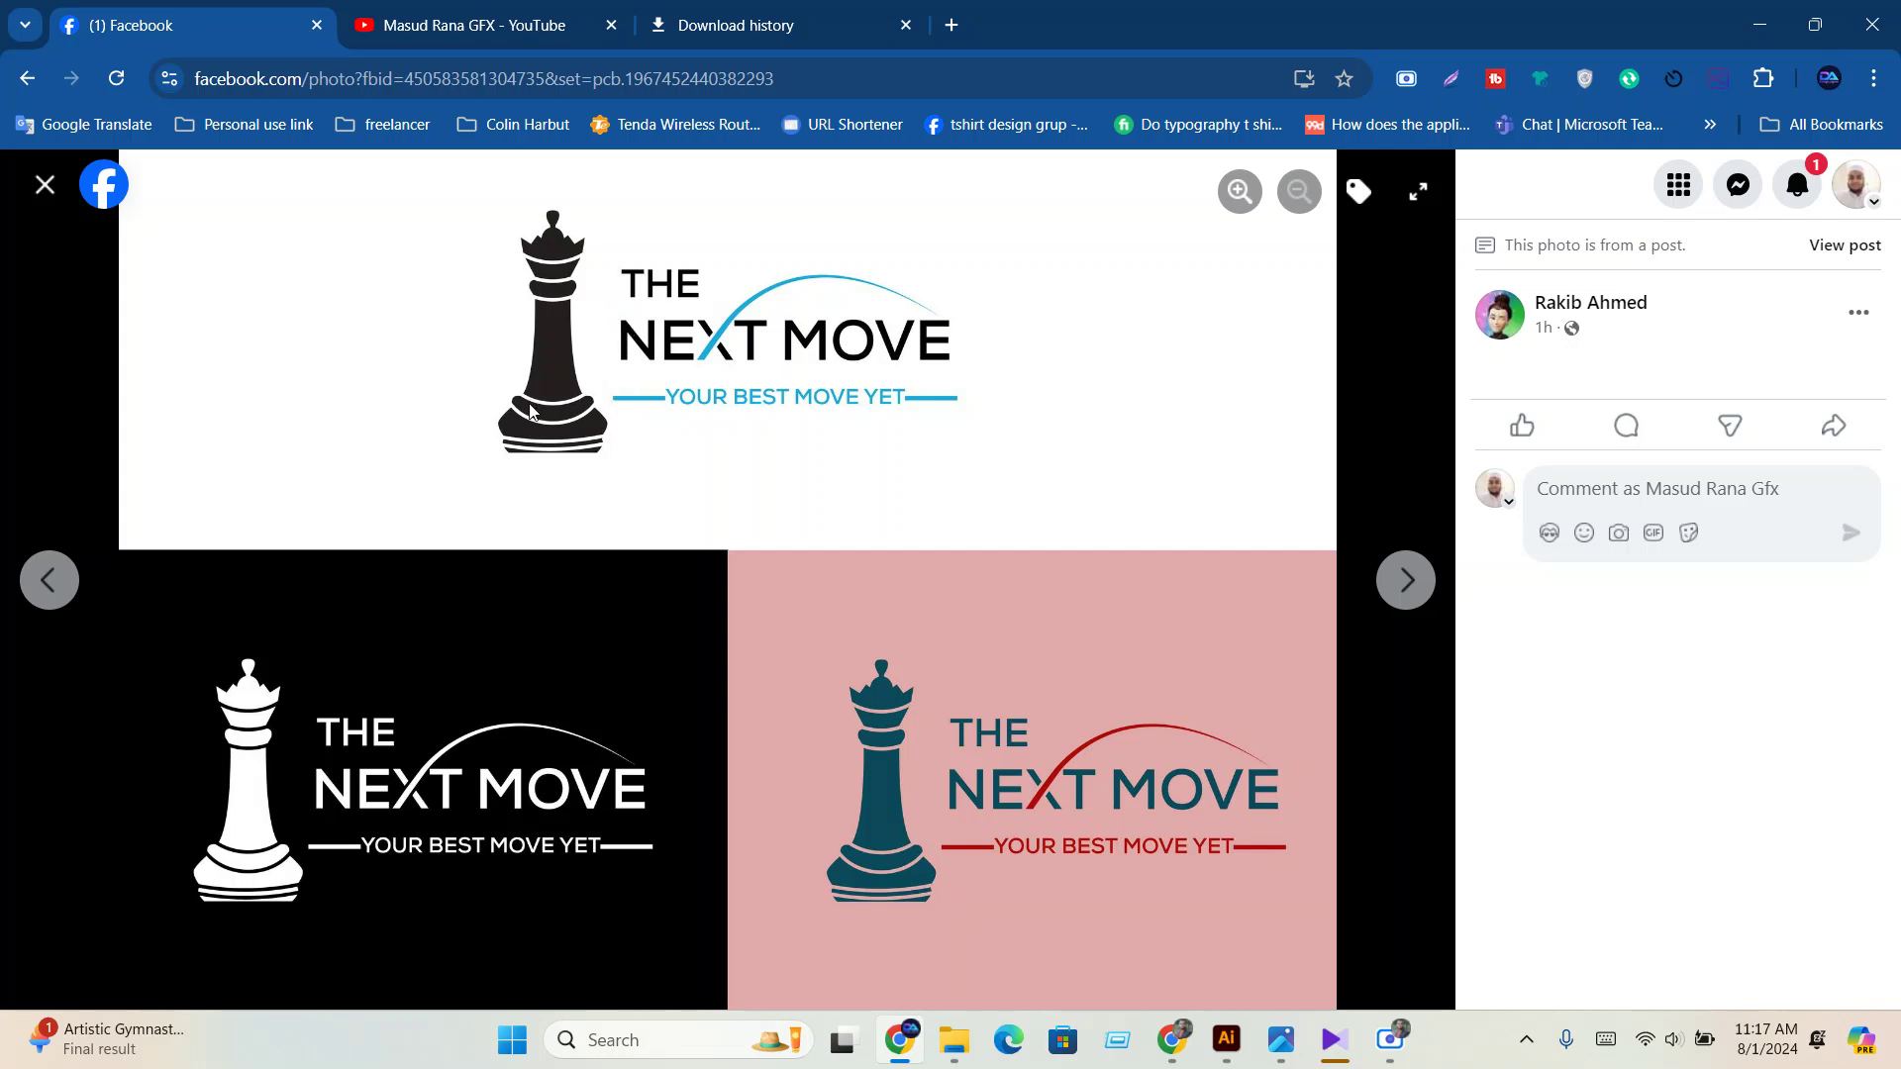
pyautogui.rightClick(782, 349)
pyautogui.click(852, 438)
pyautogui.click(1225, 1037)
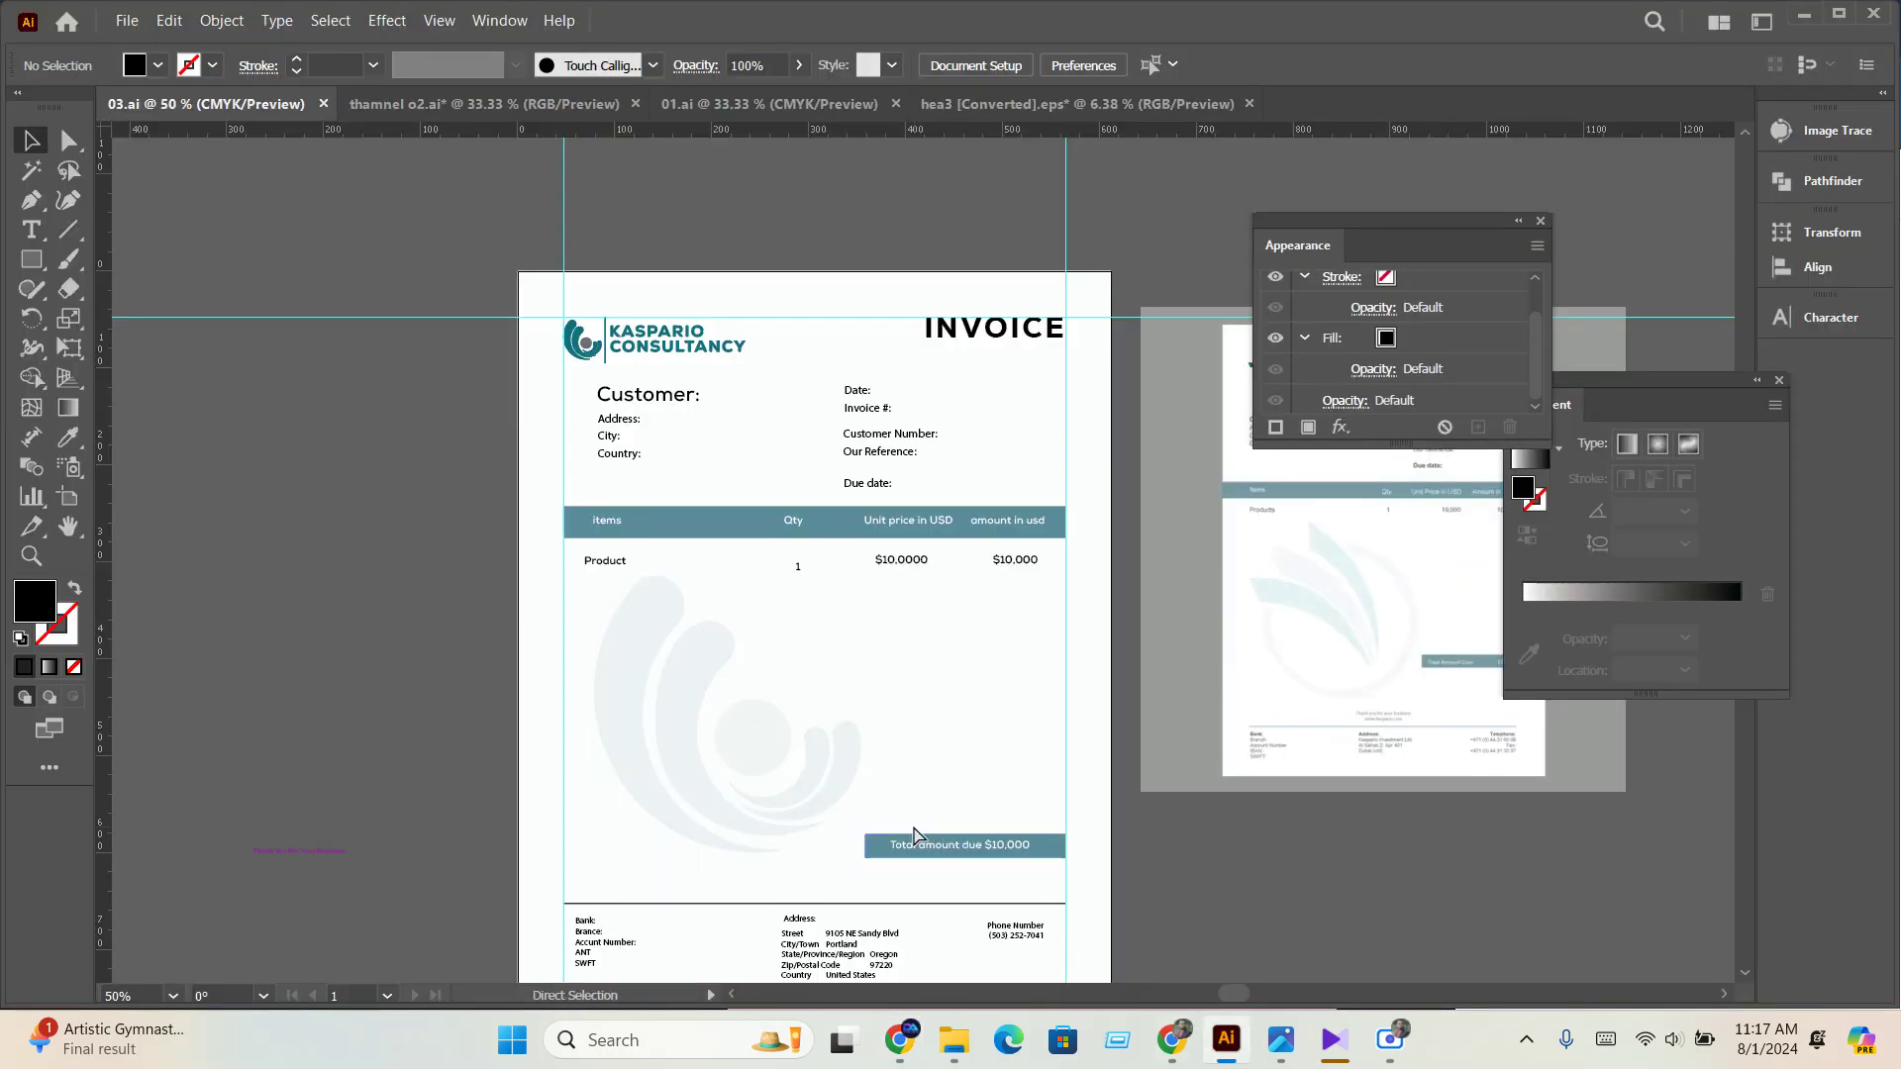
pyautogui.hotkey('ctrl', 'v')
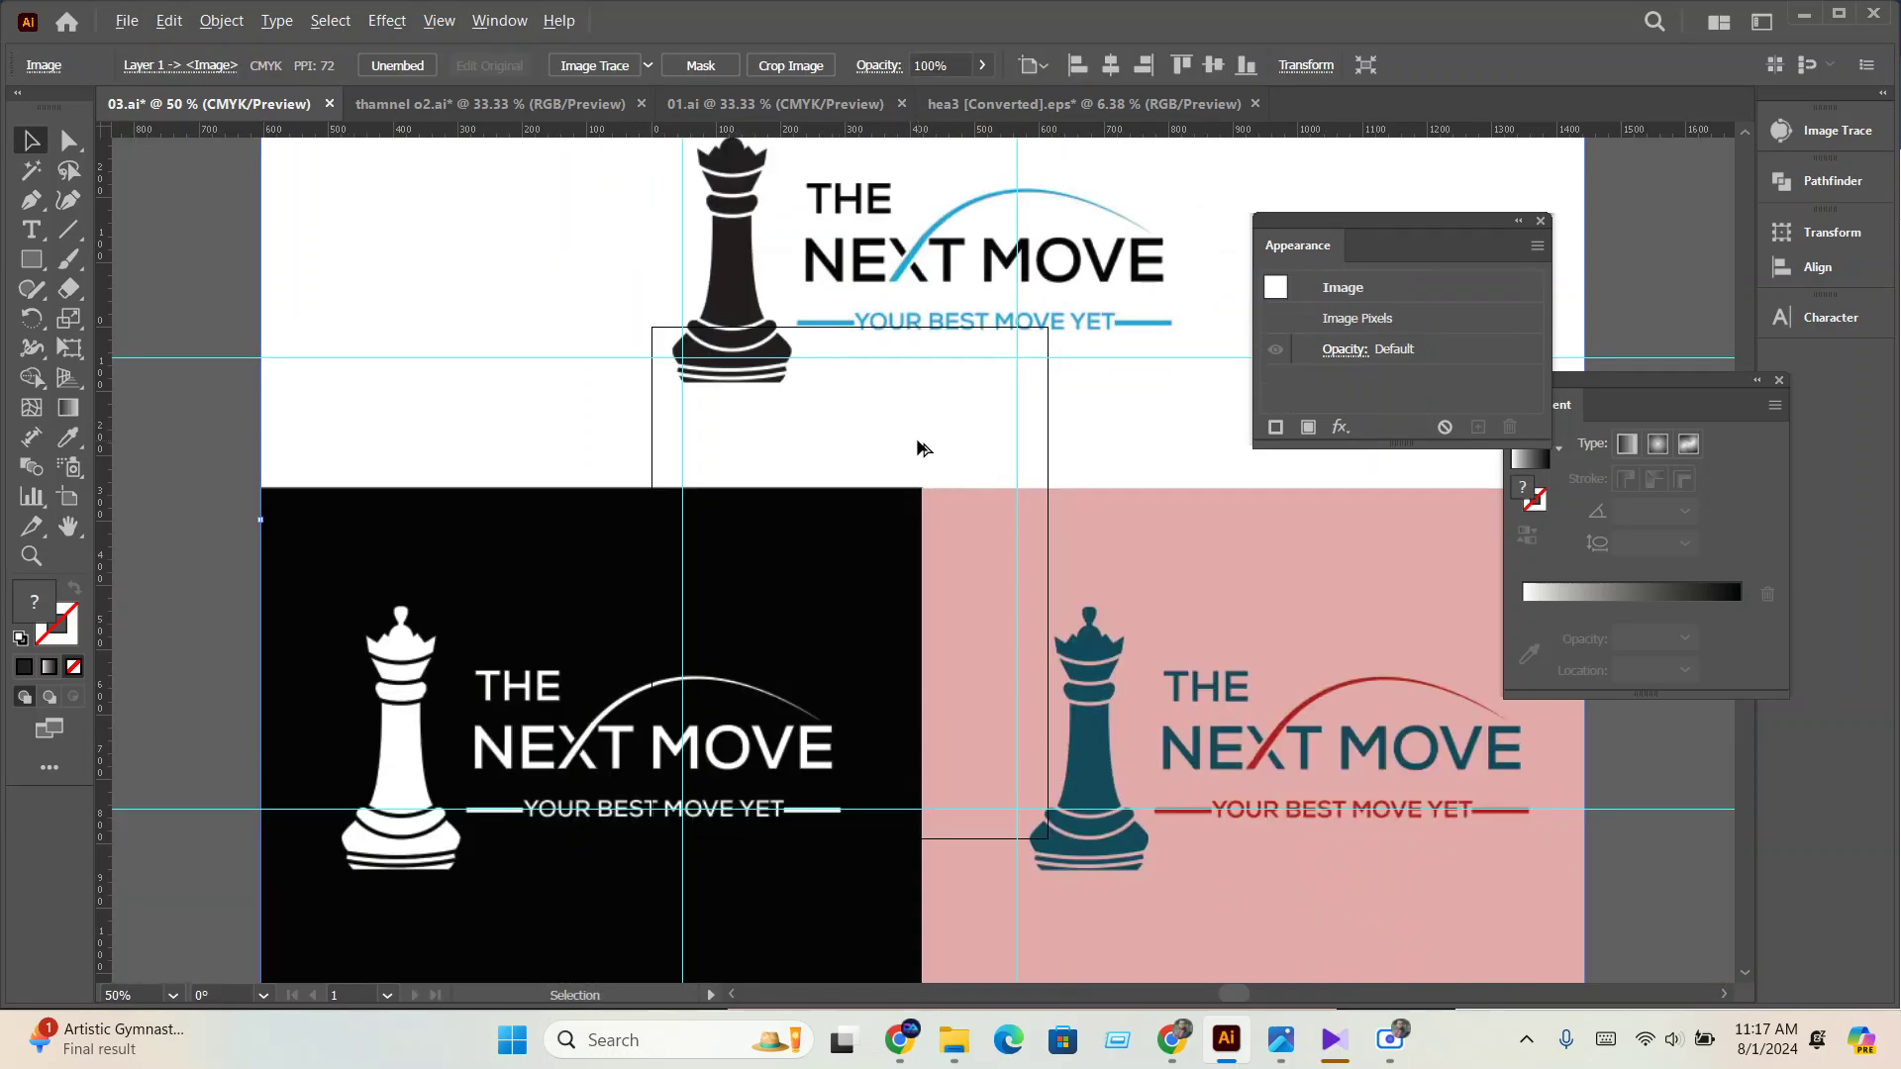
# Move the pasted logo image onto the empty canvas to the right of the invoice artboard.
pyautogui.scroll(-4, 920, 448)
pyautogui.moveTo(772, 437); pyautogui.dragTo(607, 650)
pyautogui.scroll(3, 607, 650)
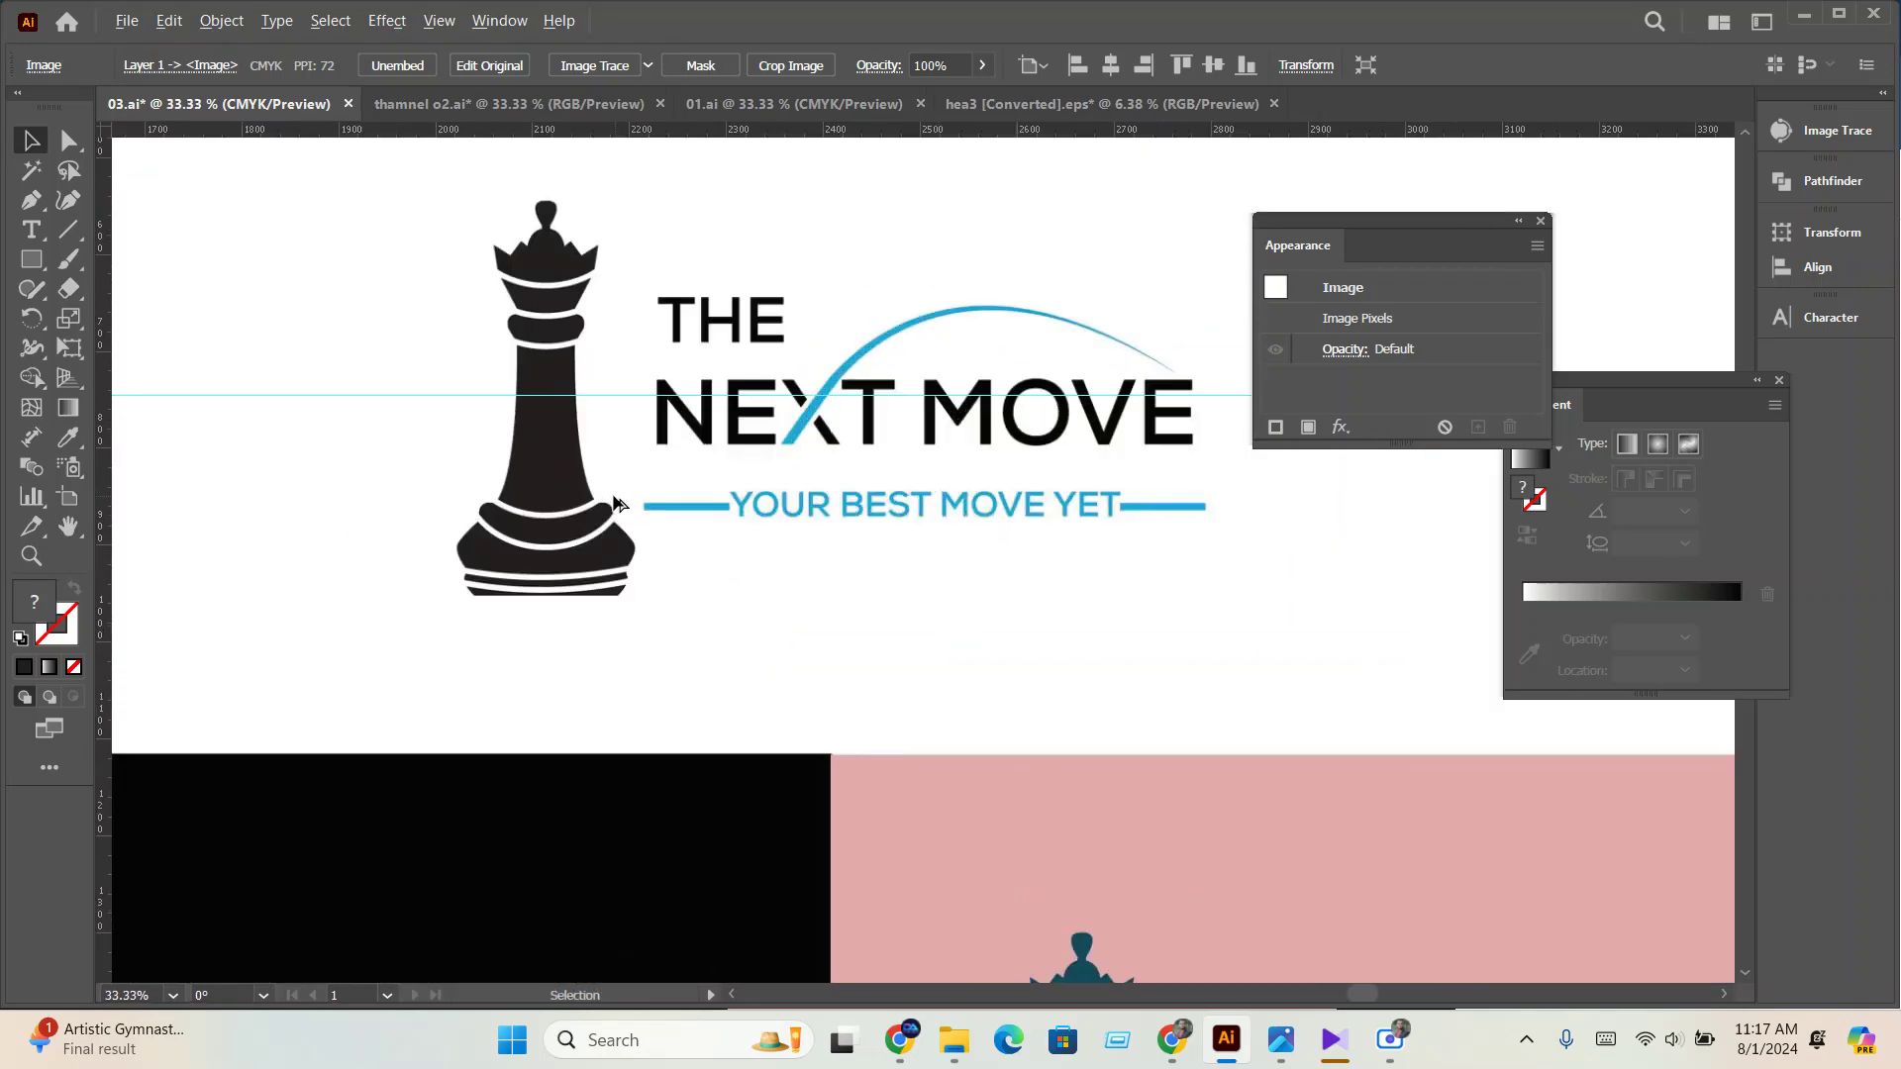
pyautogui.scroll(2, 617, 505)
pyautogui.scroll(1, 819, 649)
# Place vertical guides at the left edges of the word THE and of the tagline YOUR BEST MOVE YET.
pyautogui.moveTo(99, 630); pyautogui.dragTo(673, 342)
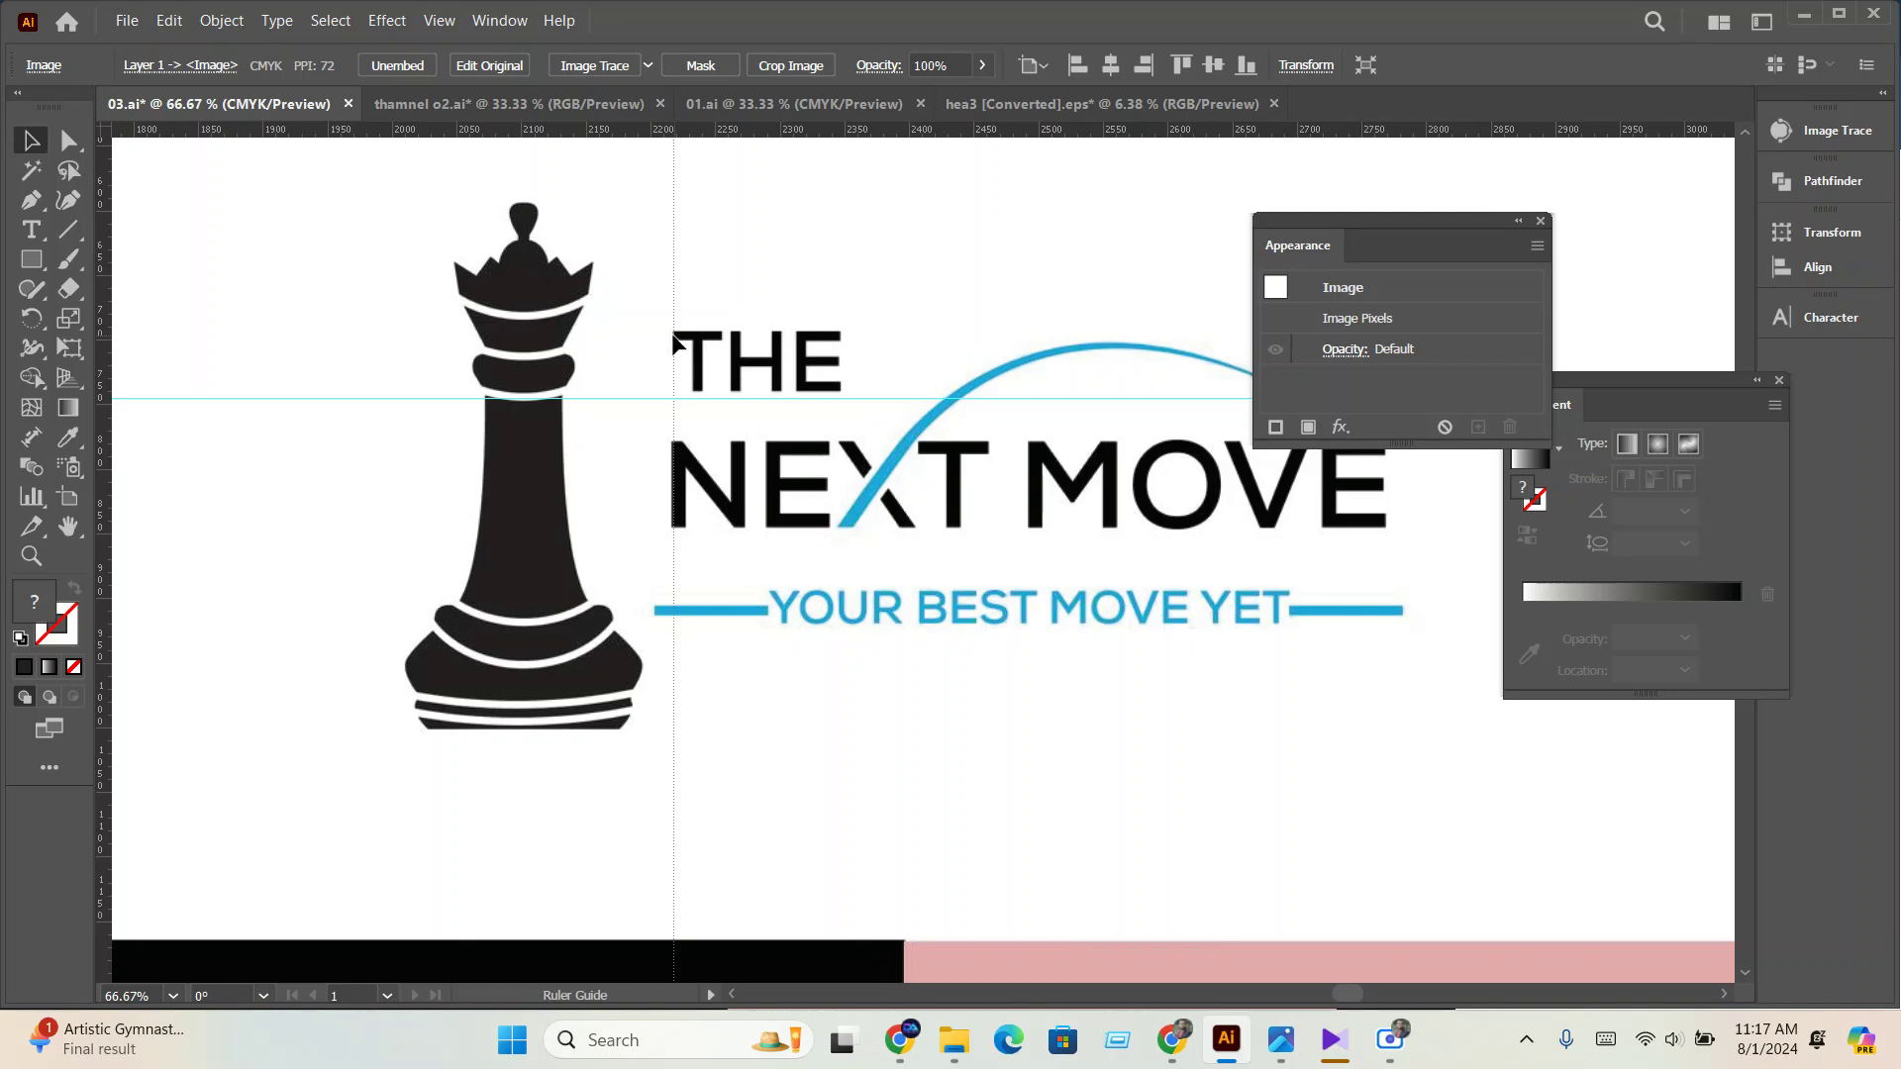
pyautogui.click(675, 345)
pyautogui.moveTo(871, 673)
pyautogui.mouseDown()
pyautogui.moveTo(827, 666)
pyautogui.moveTo(875, 650)
pyautogui.mouseUp()
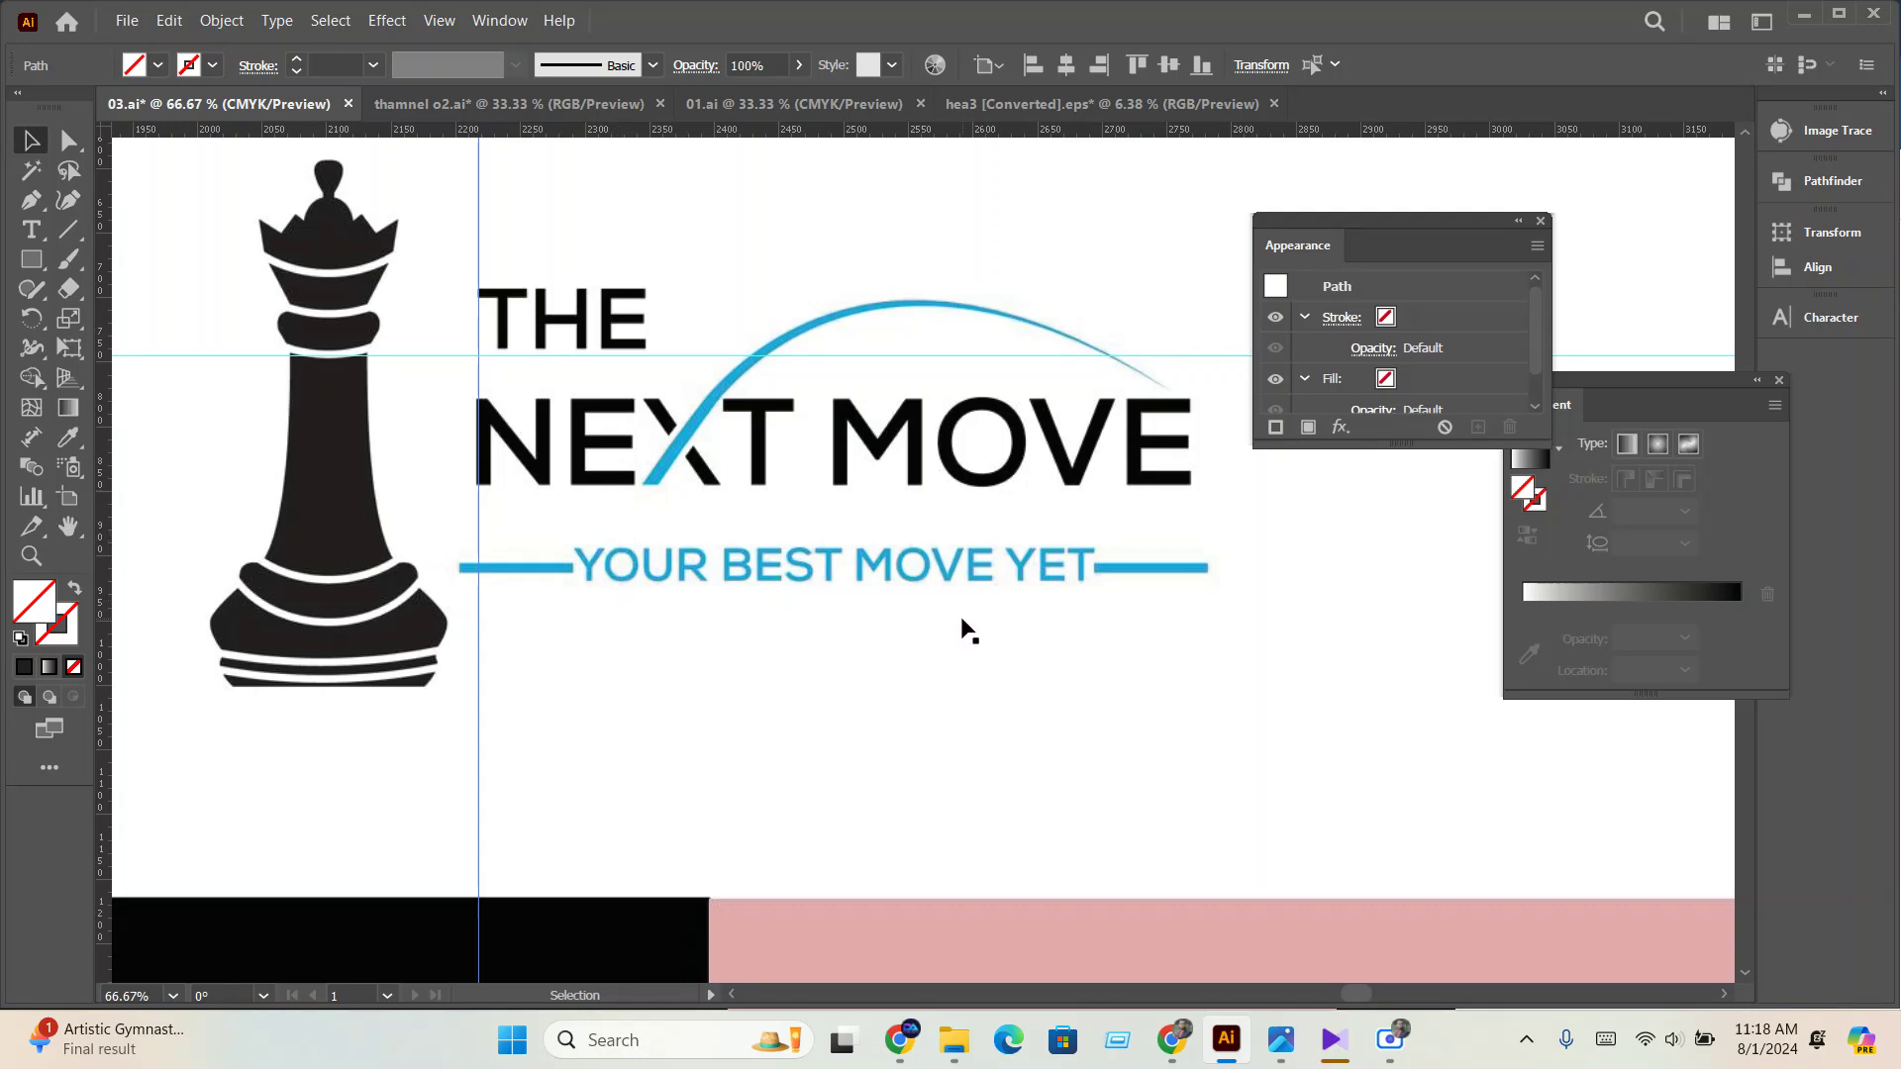
pyautogui.moveTo(102, 753); pyautogui.dragTo(574, 581)
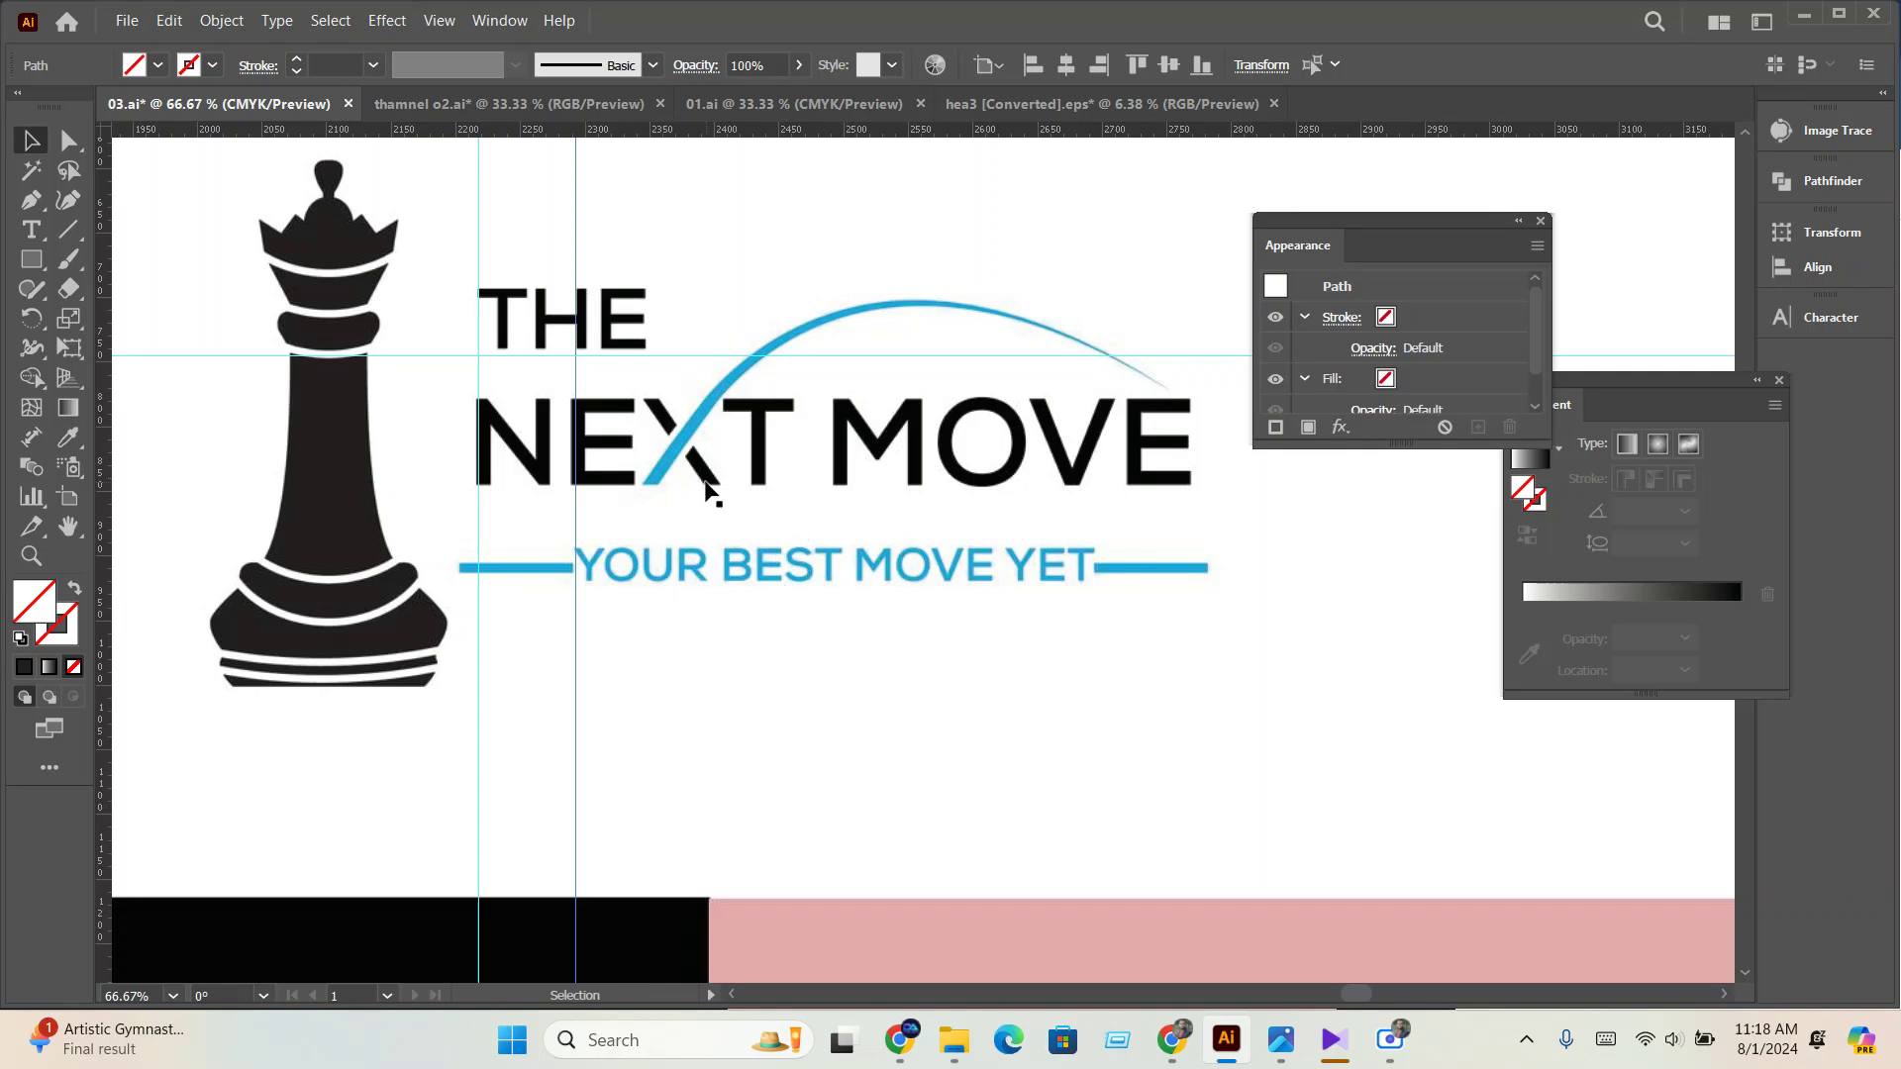
# Delete the pasted logo image and the guide at the tagline's left edge.
pyautogui.press('Delete')
pyautogui.scroll(-5, 915, 521)
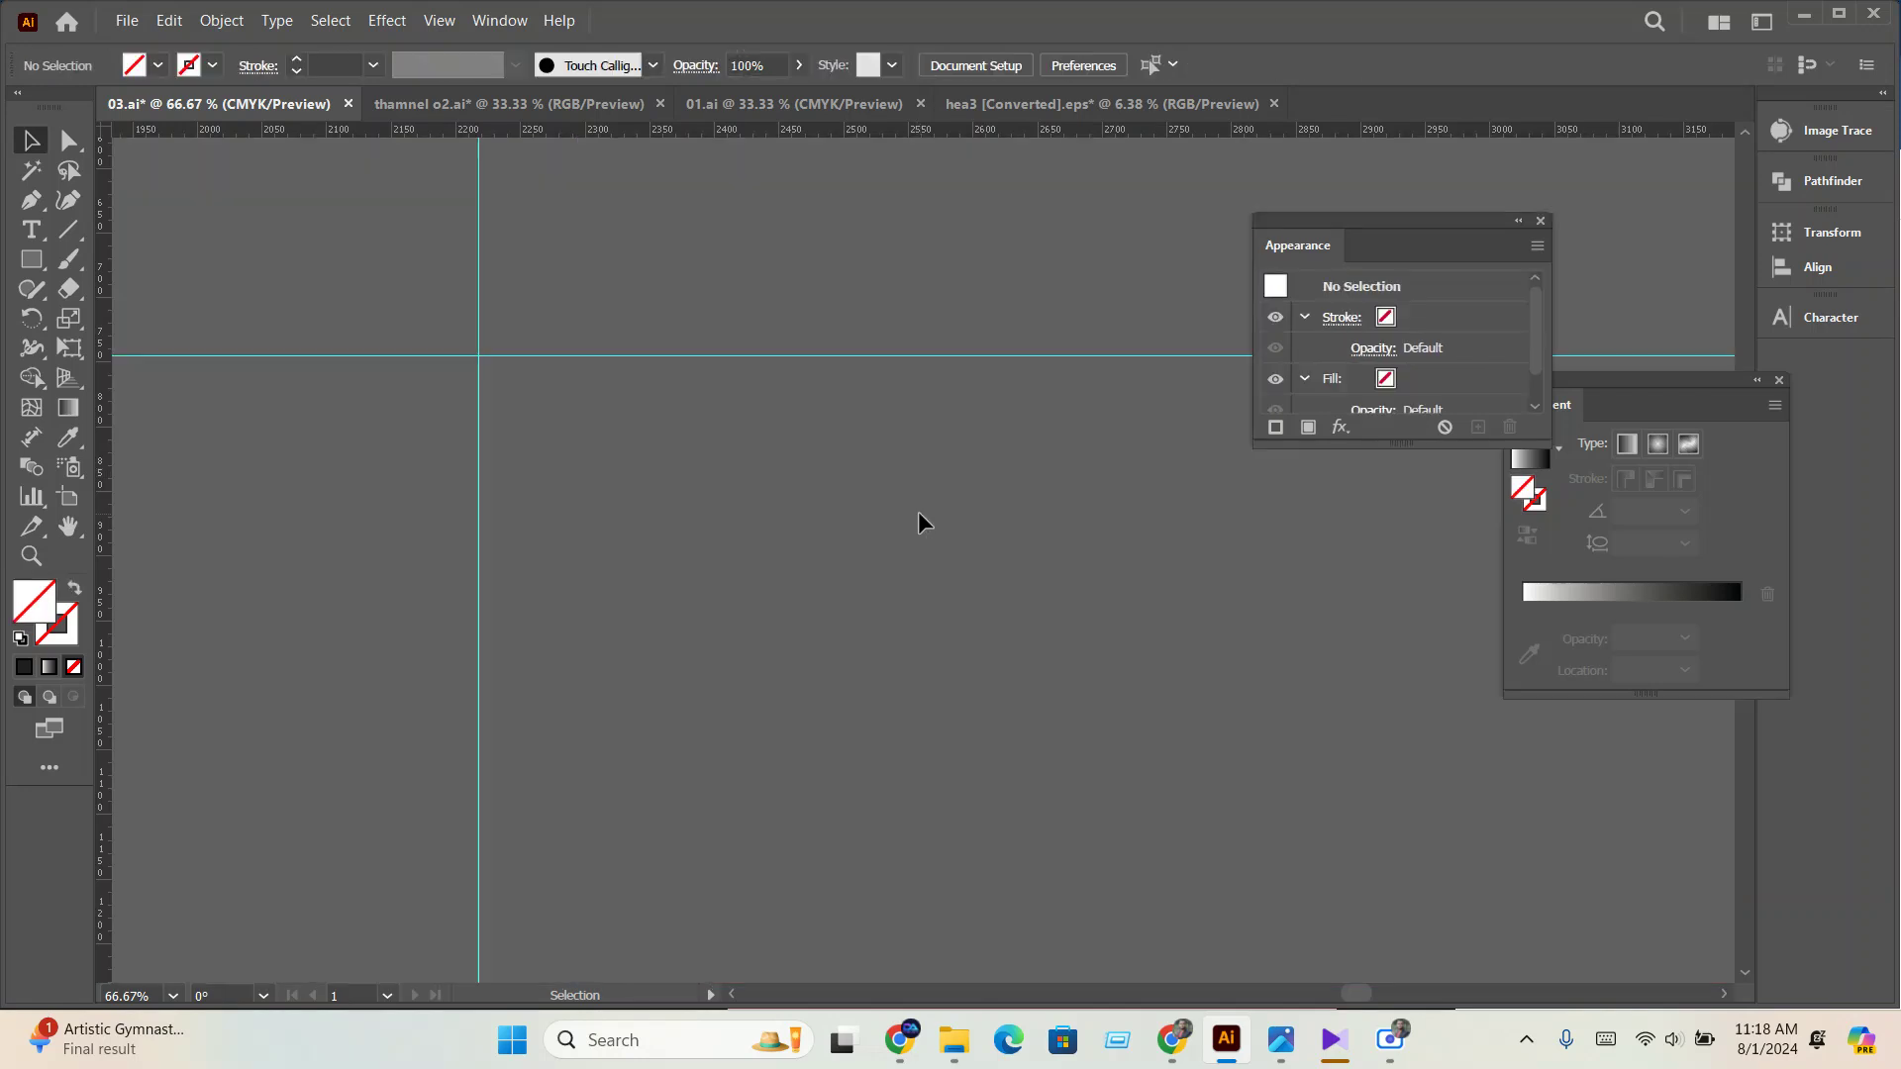
pyautogui.moveTo(737, 510); pyautogui.dragTo(767, 641)
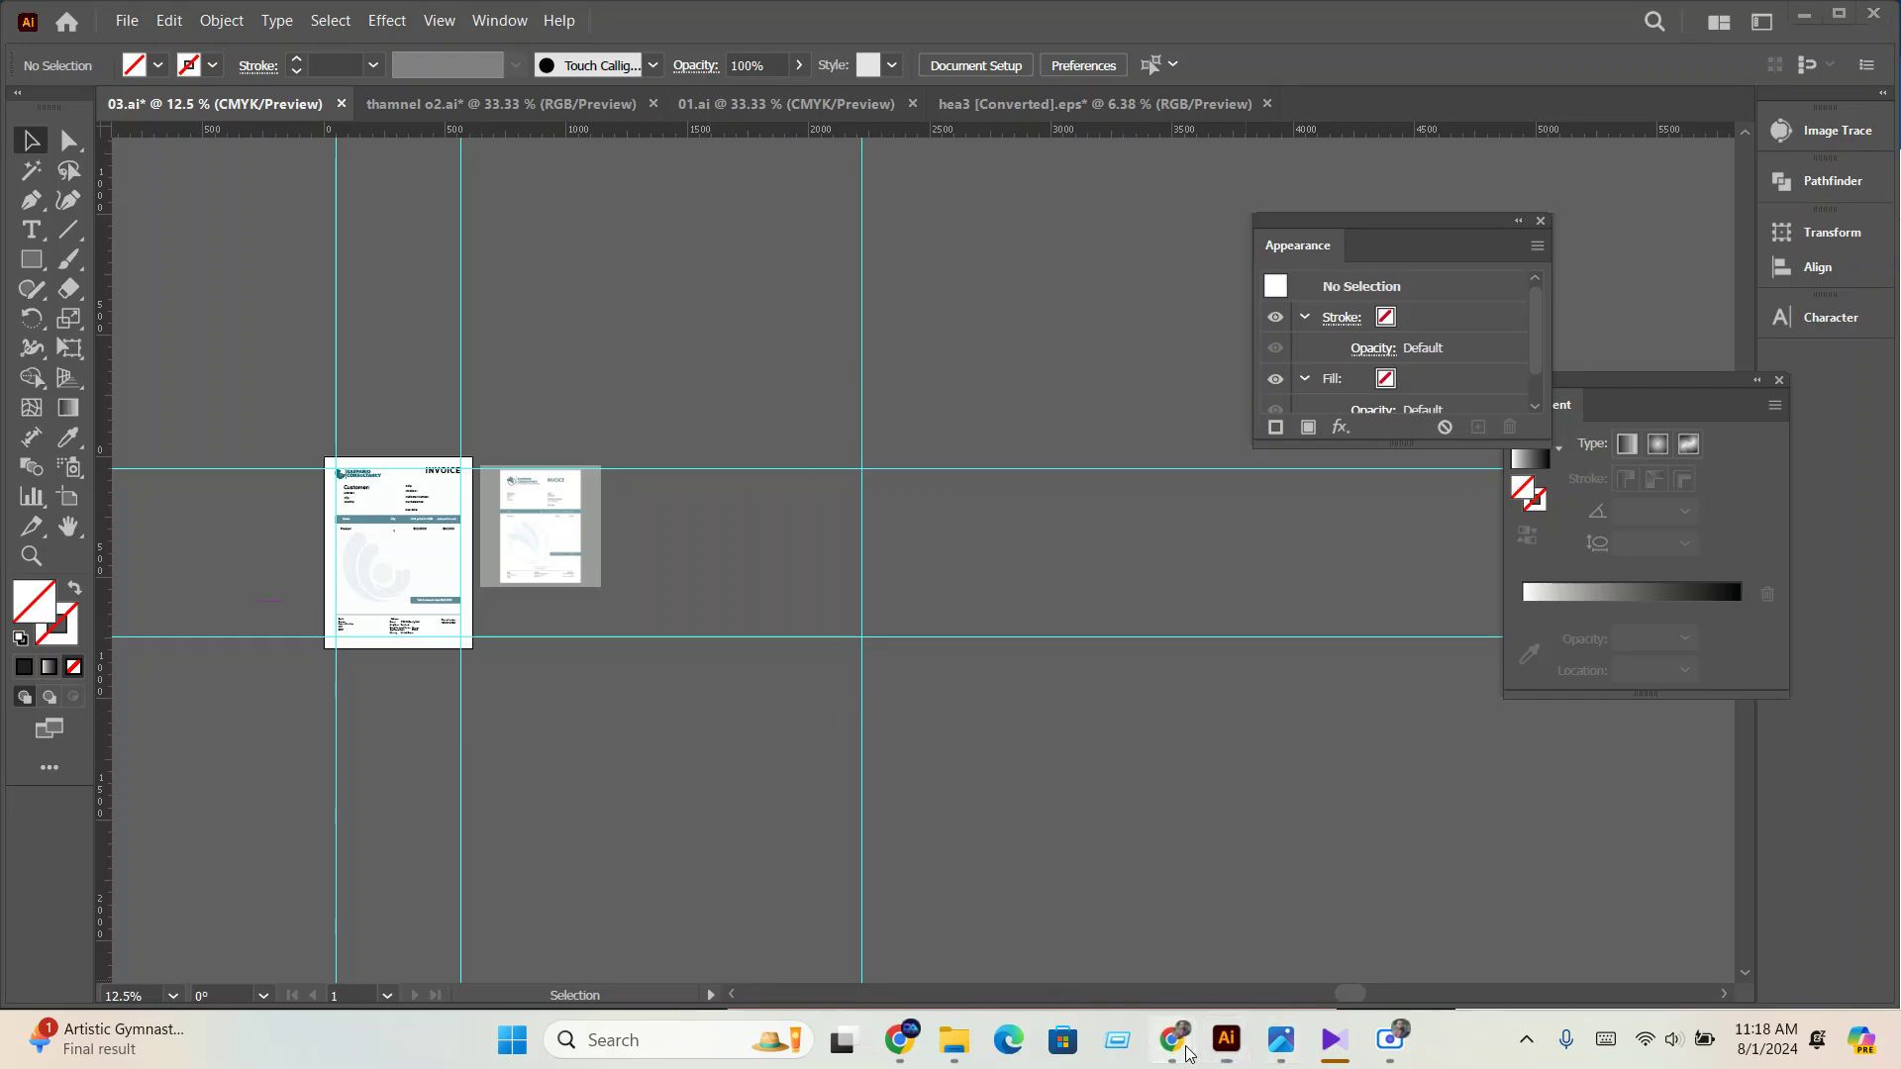
# Return to the Facebook homework photos and view the JAX Consulting logo, then the first two logos again.
pyautogui.moveTo(1171, 1039)
pyautogui.click(1000, 891)
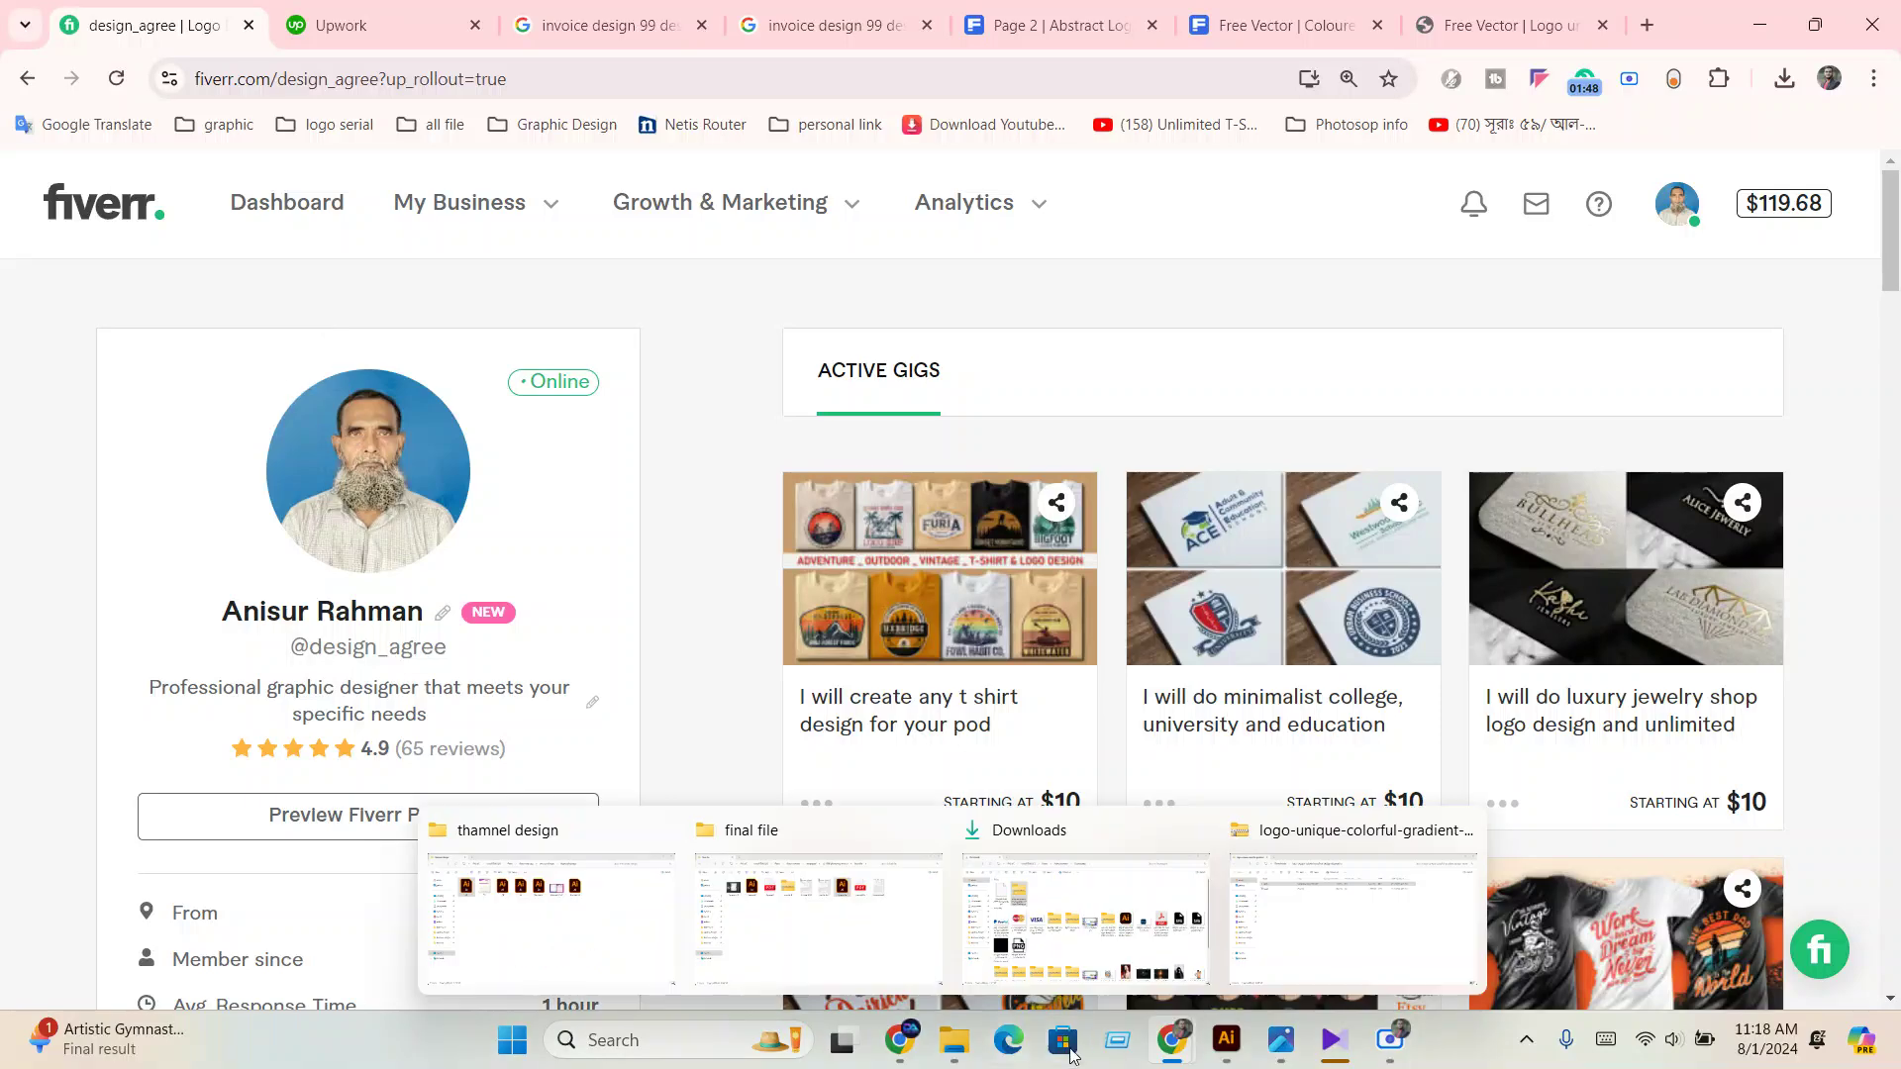
pyautogui.click(896, 1042)
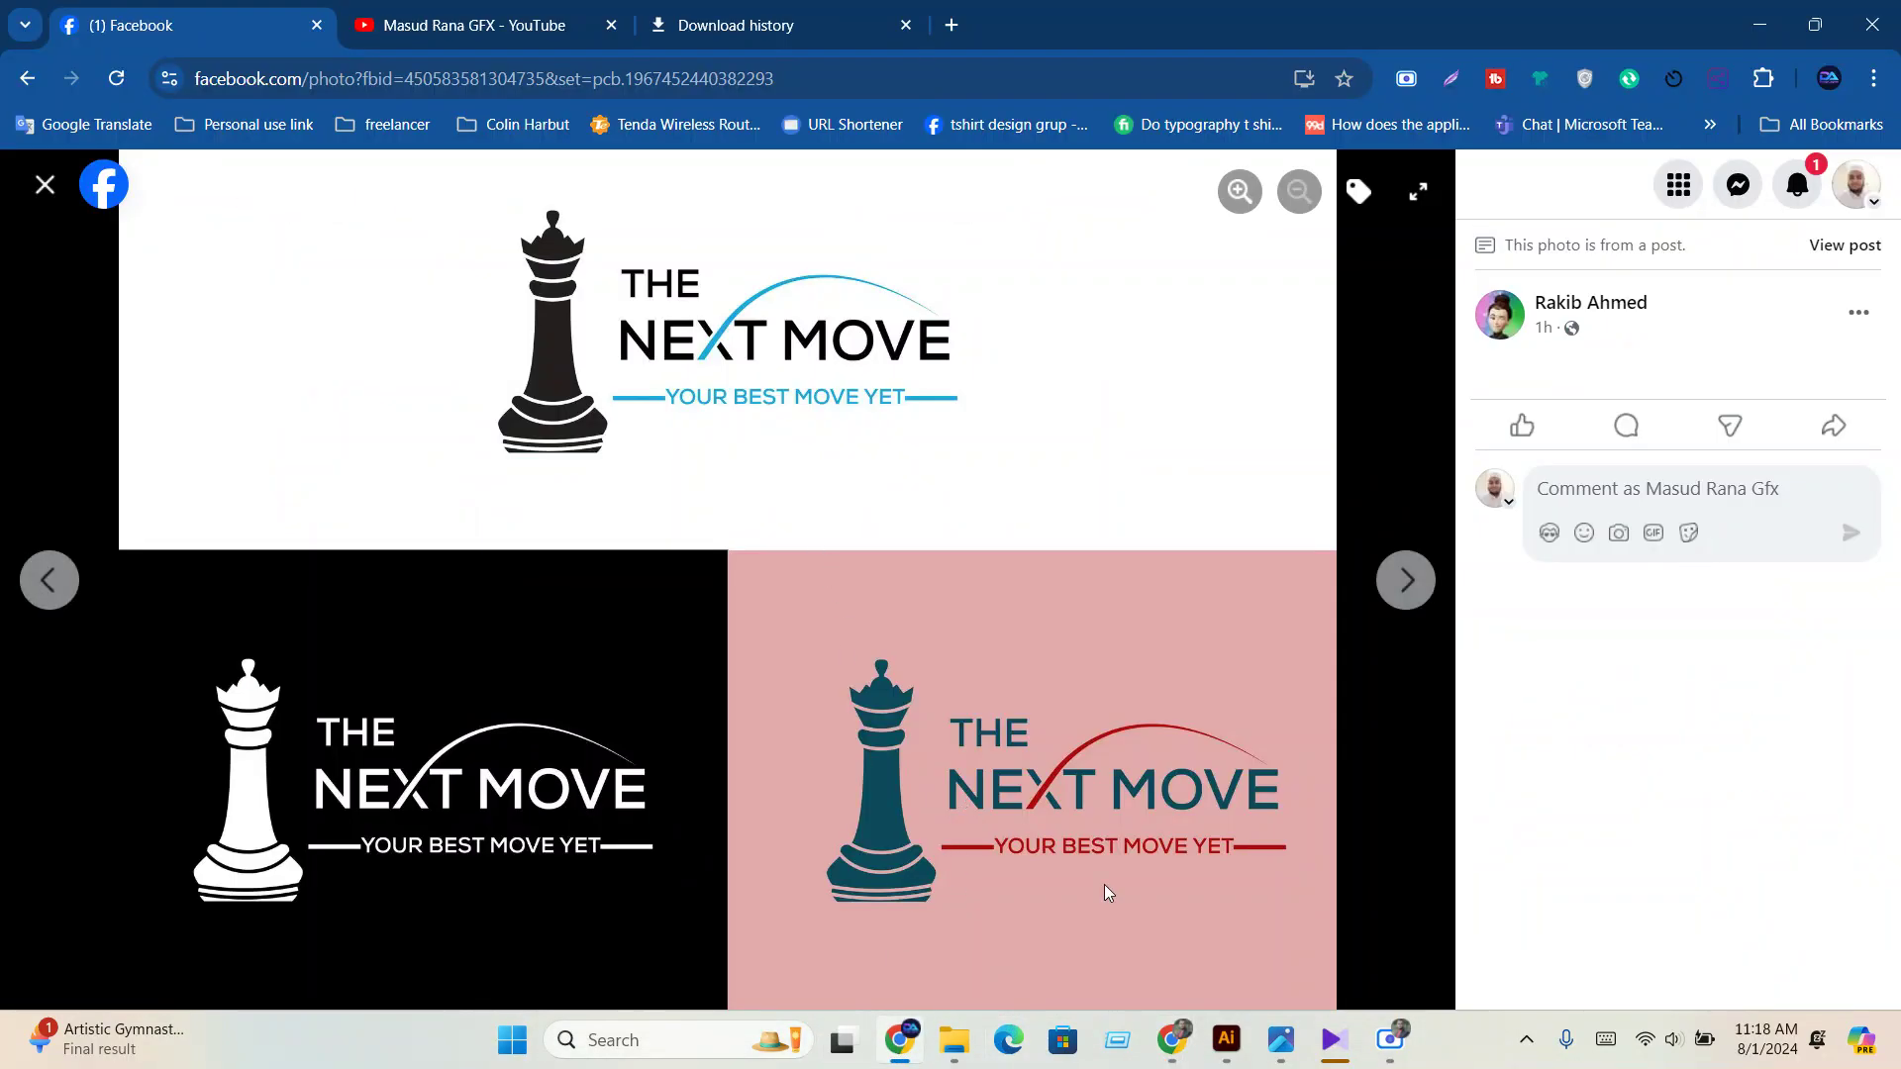
pyautogui.click(1411, 586)
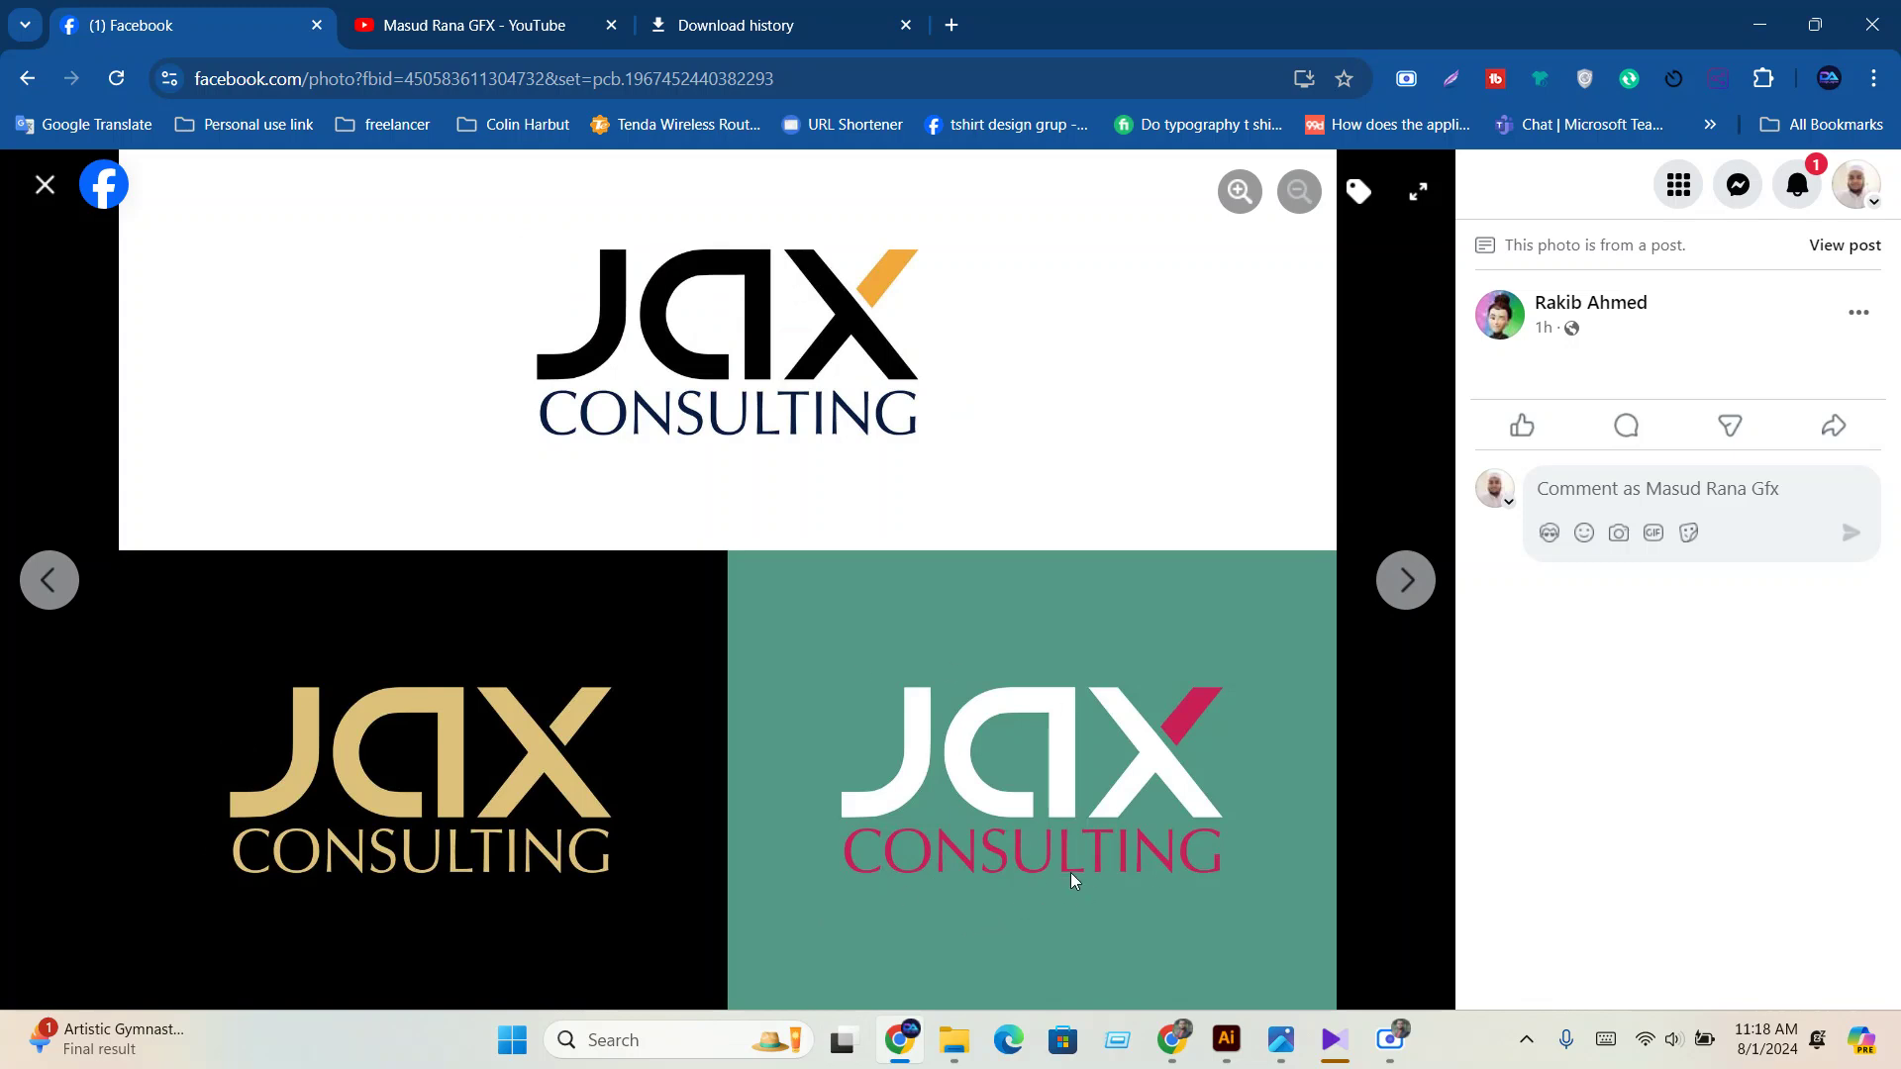
pyautogui.click(1413, 602)
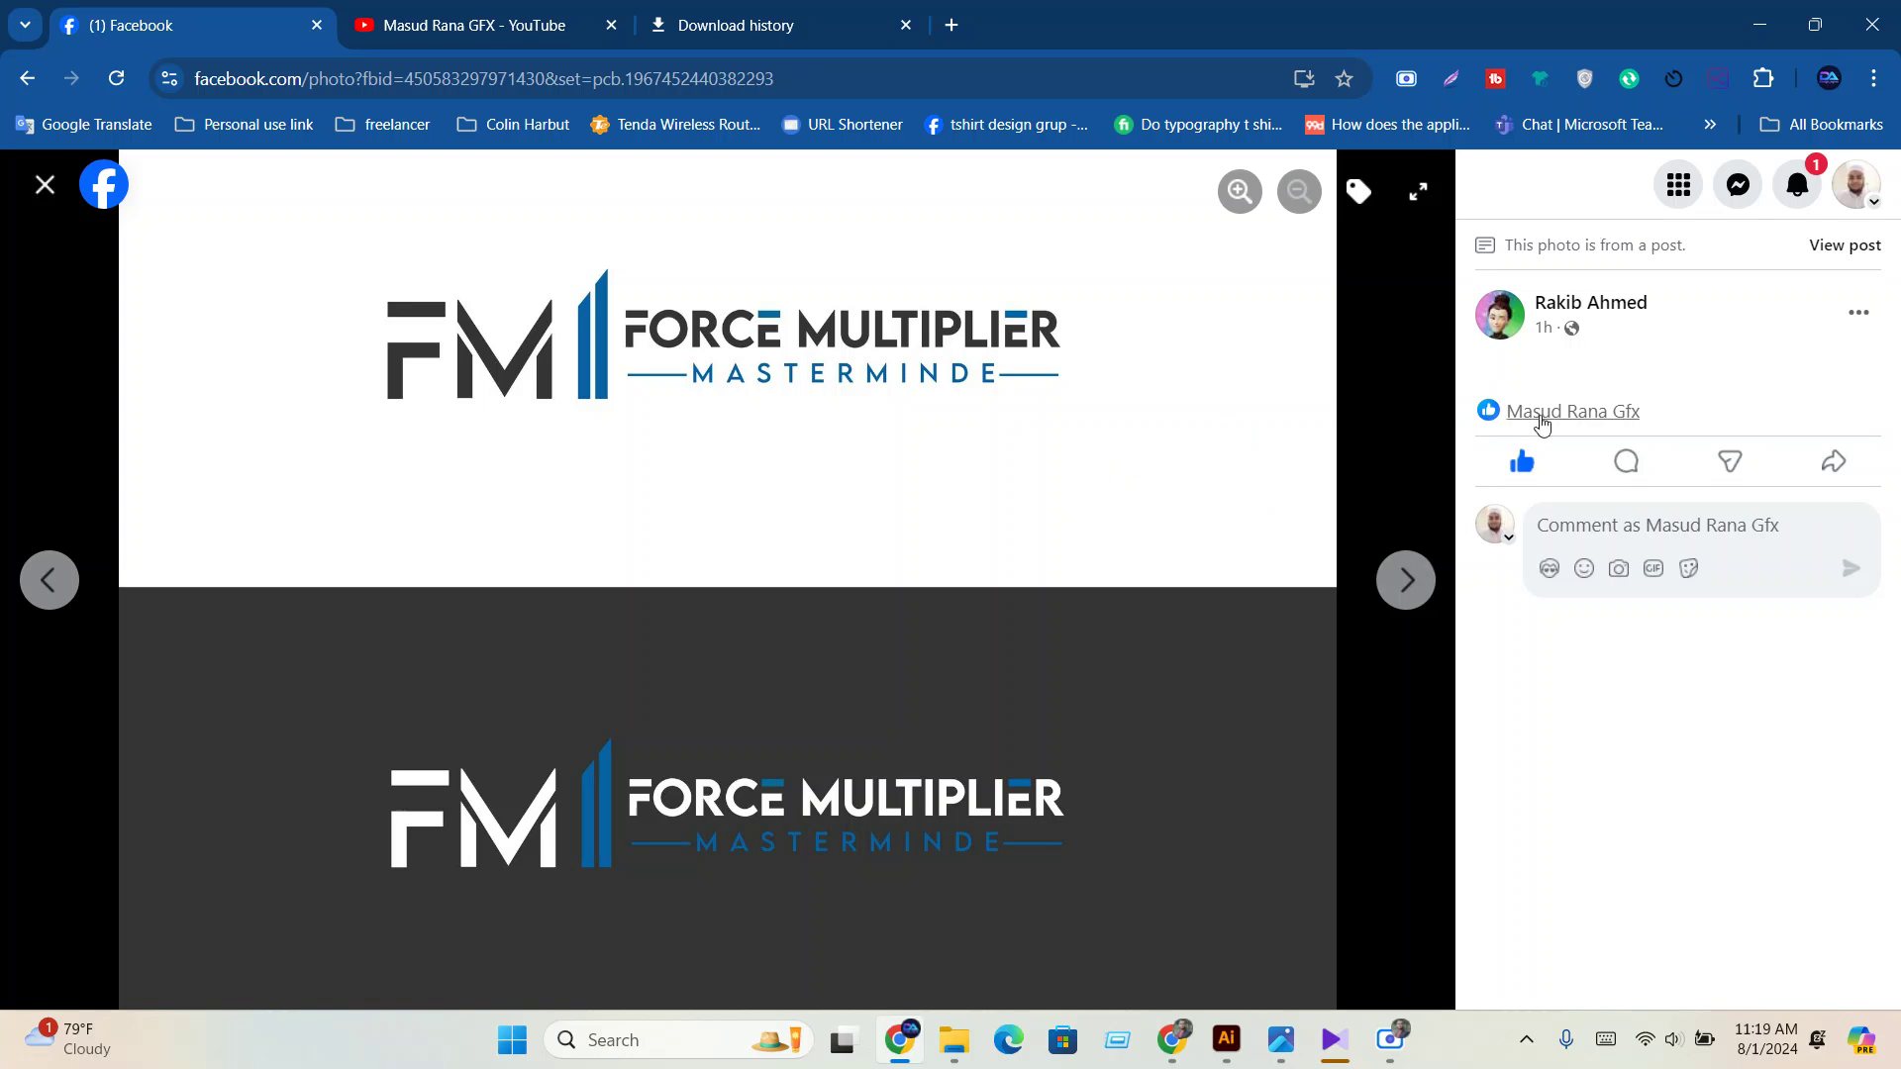
pyautogui.click(1412, 591)
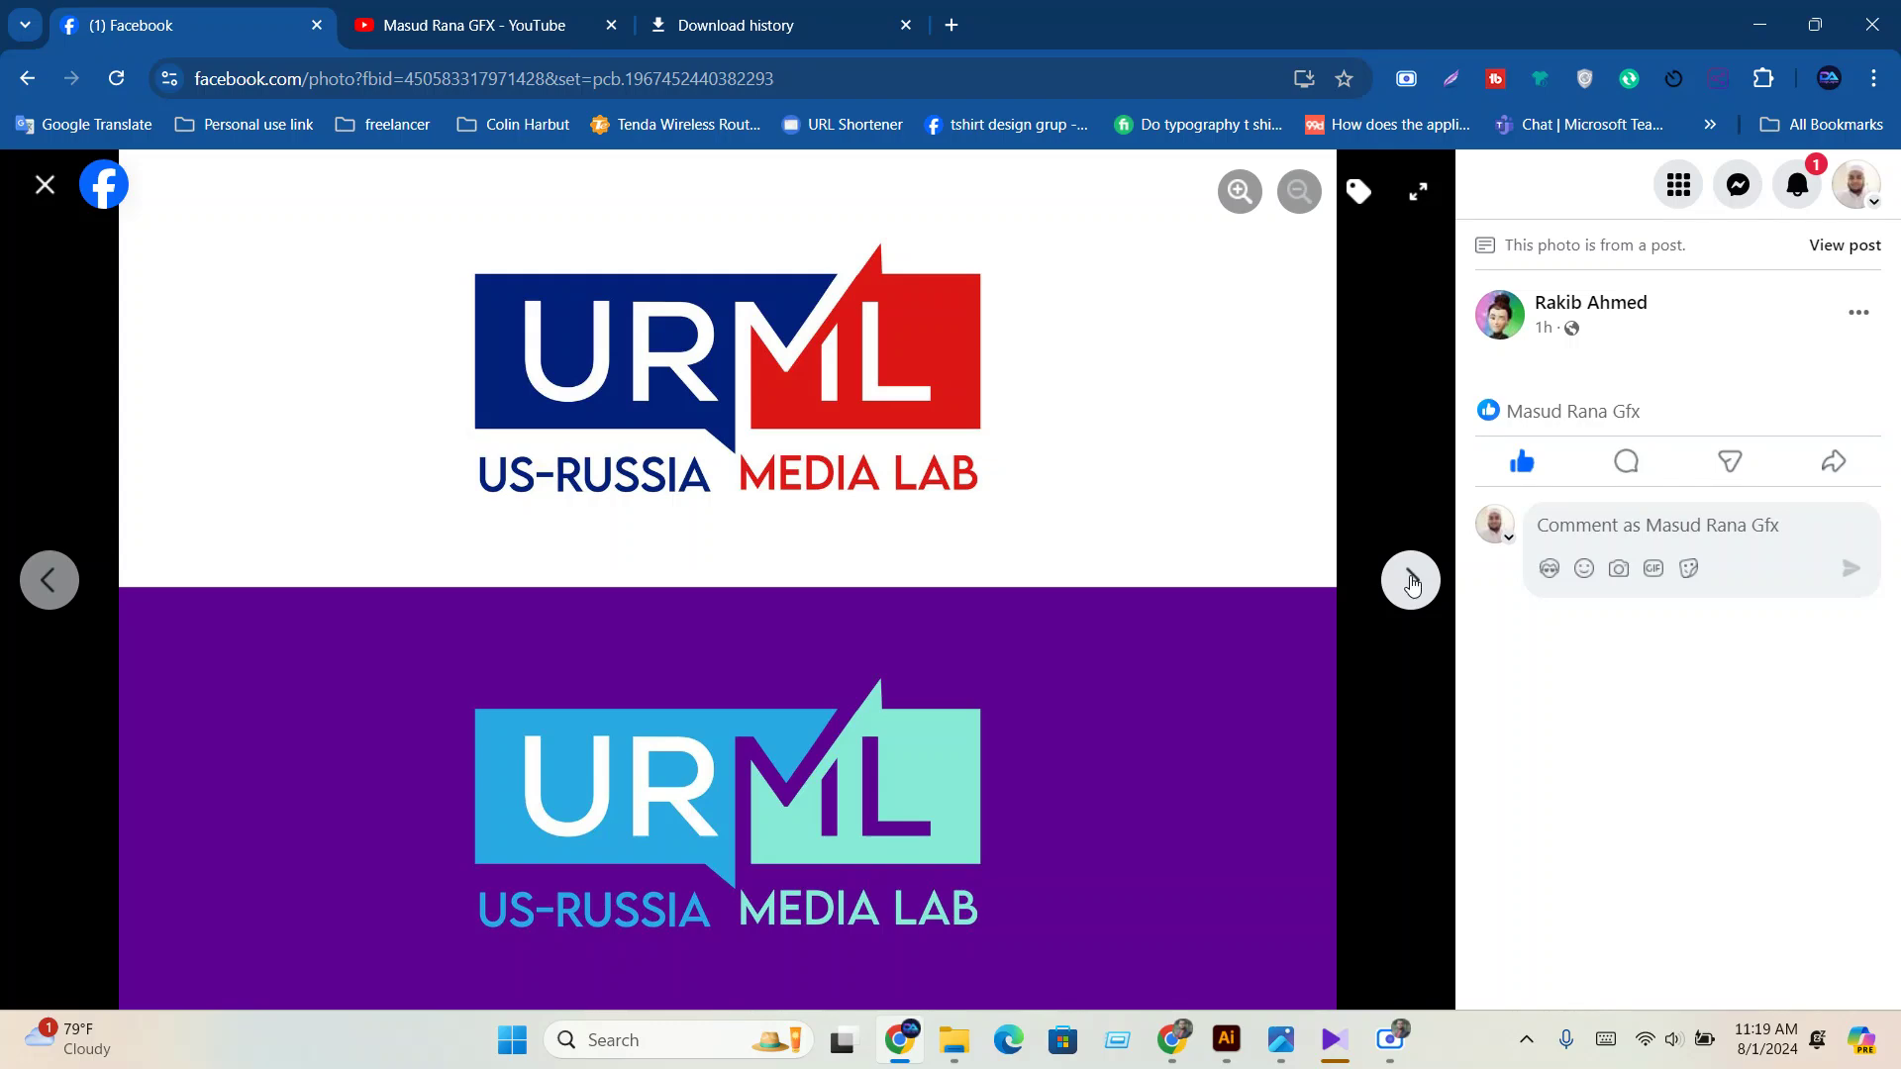
# Close the photo viewer and go to the homework post's reaction and comment area.
pyautogui.click(32, 188)
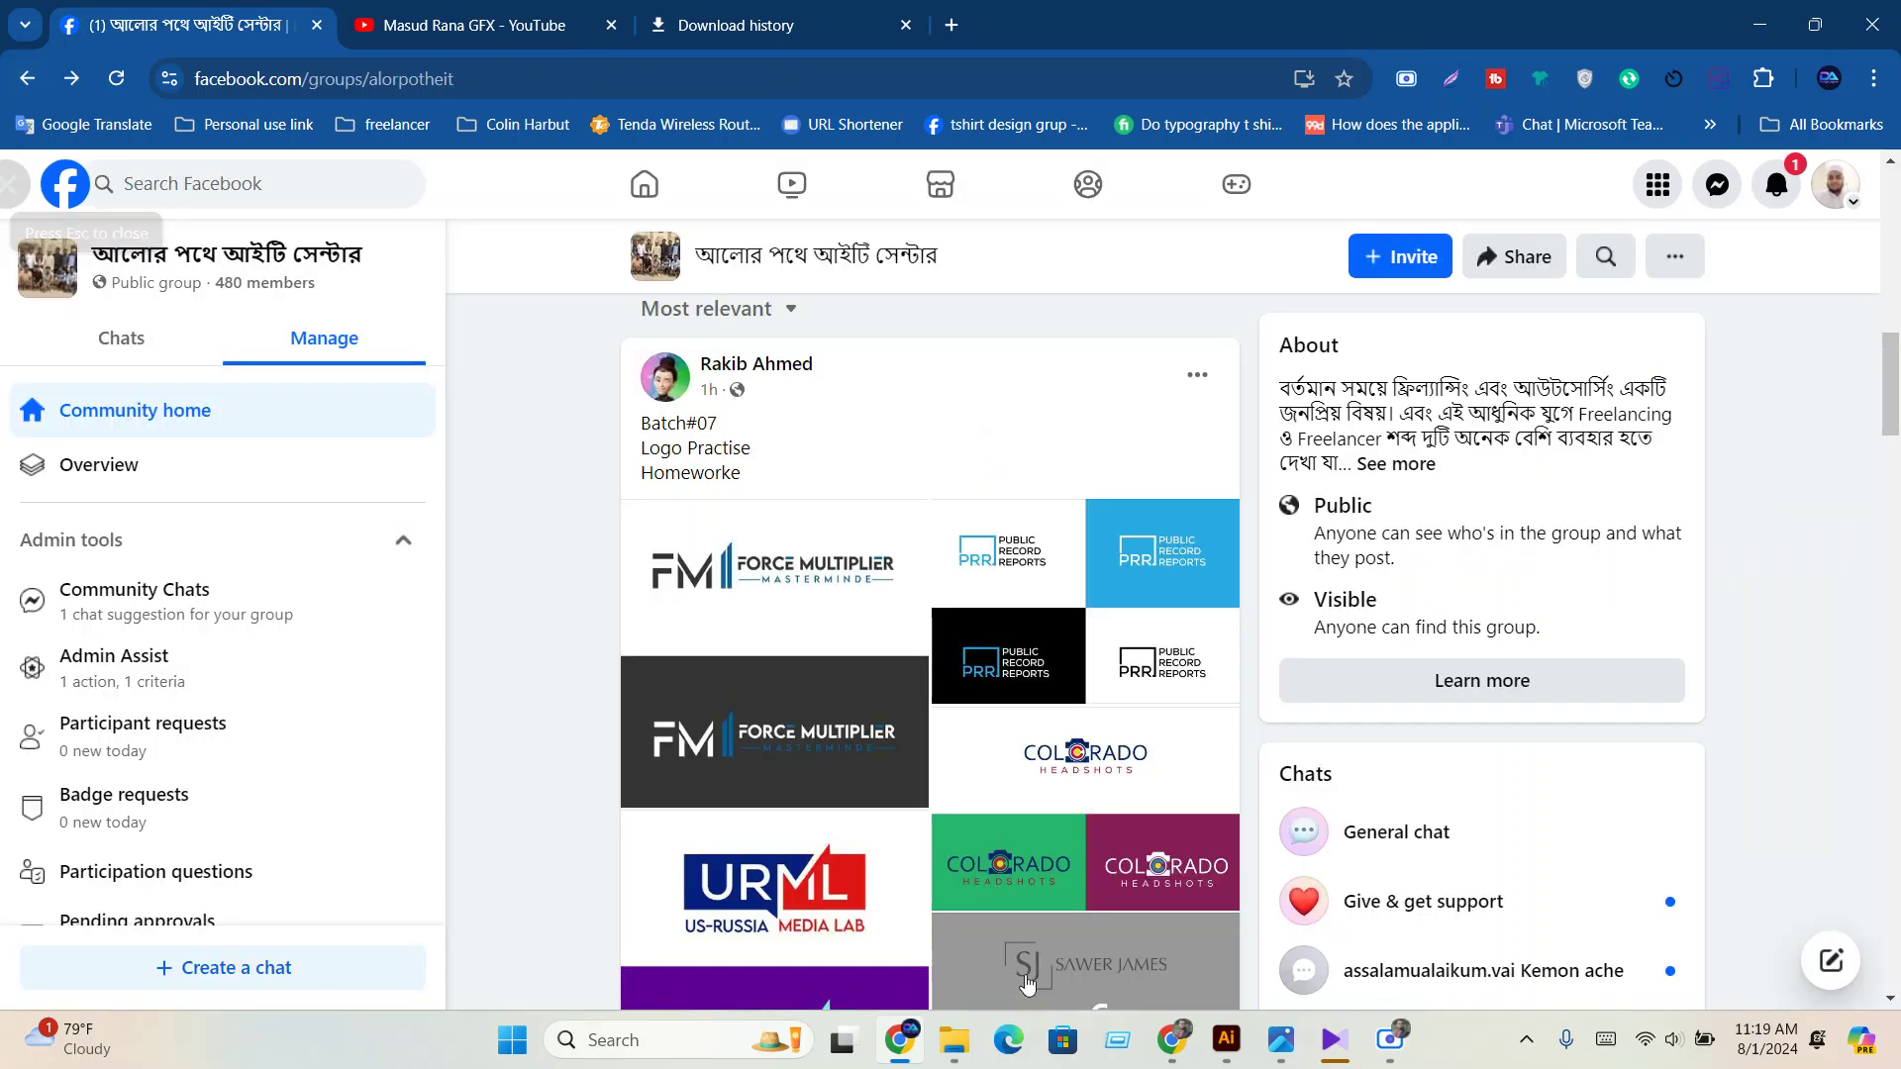
pyautogui.scroll(-1, 844, 879)
pyautogui.scroll(-2, 843, 879)
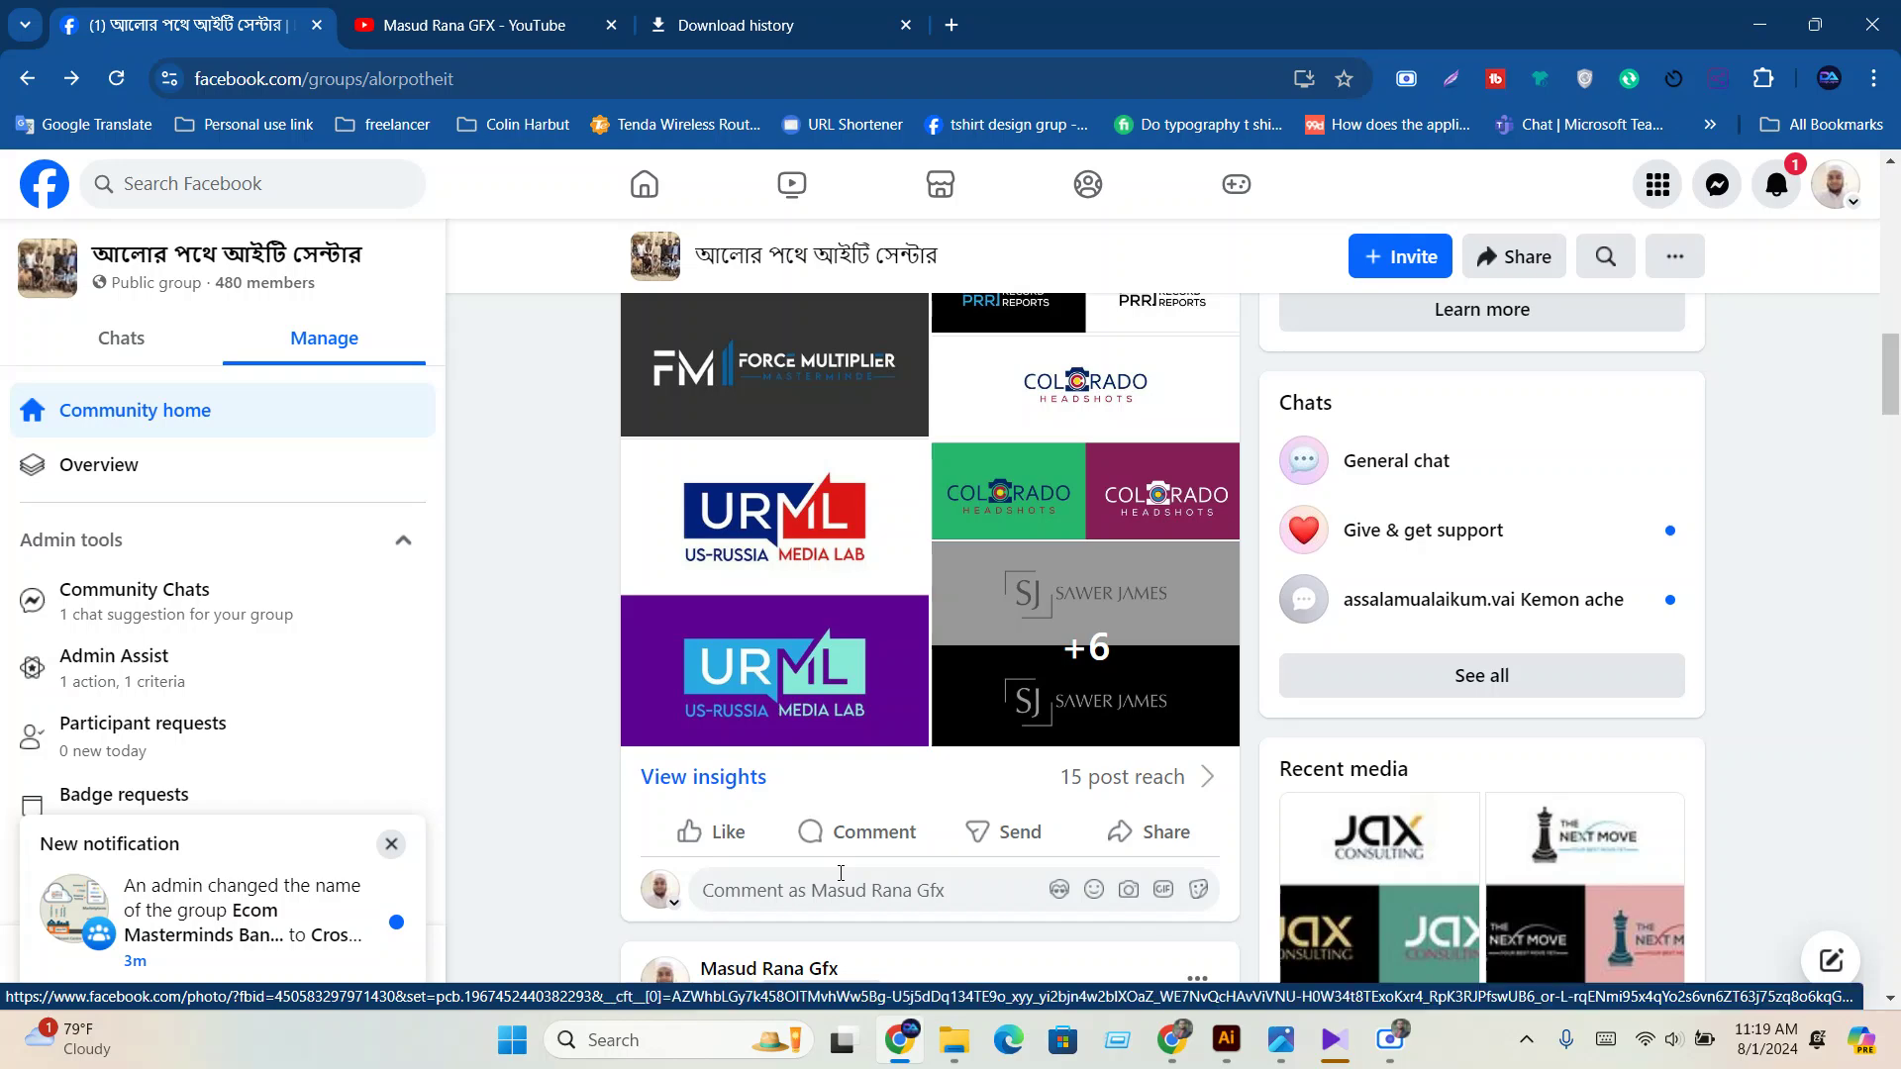
# Browse the group feed's homework posts down to the Batch#07 Class#13 homework with the ALLAH lettering.
pyautogui.scroll(-1, 841, 872)
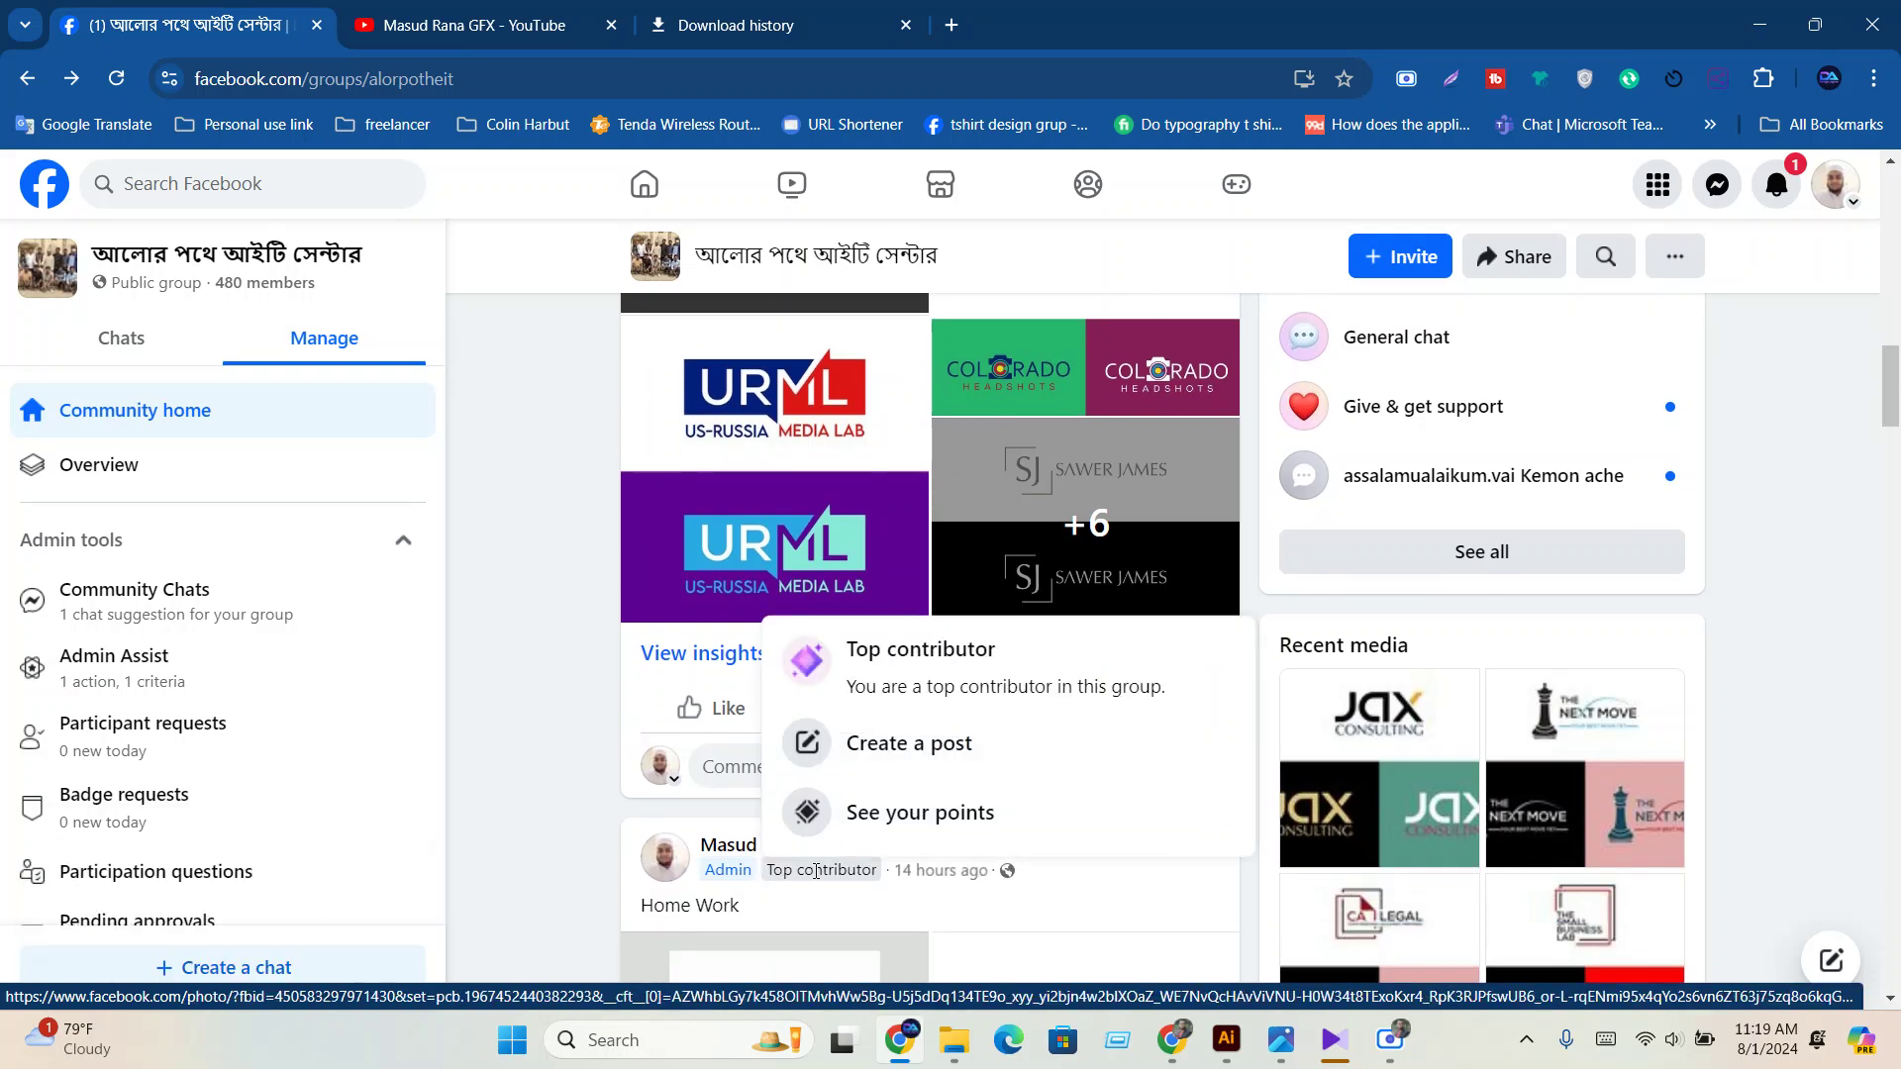
pyautogui.scroll(-3, 725, 854)
pyautogui.scroll(-5, 725, 854)
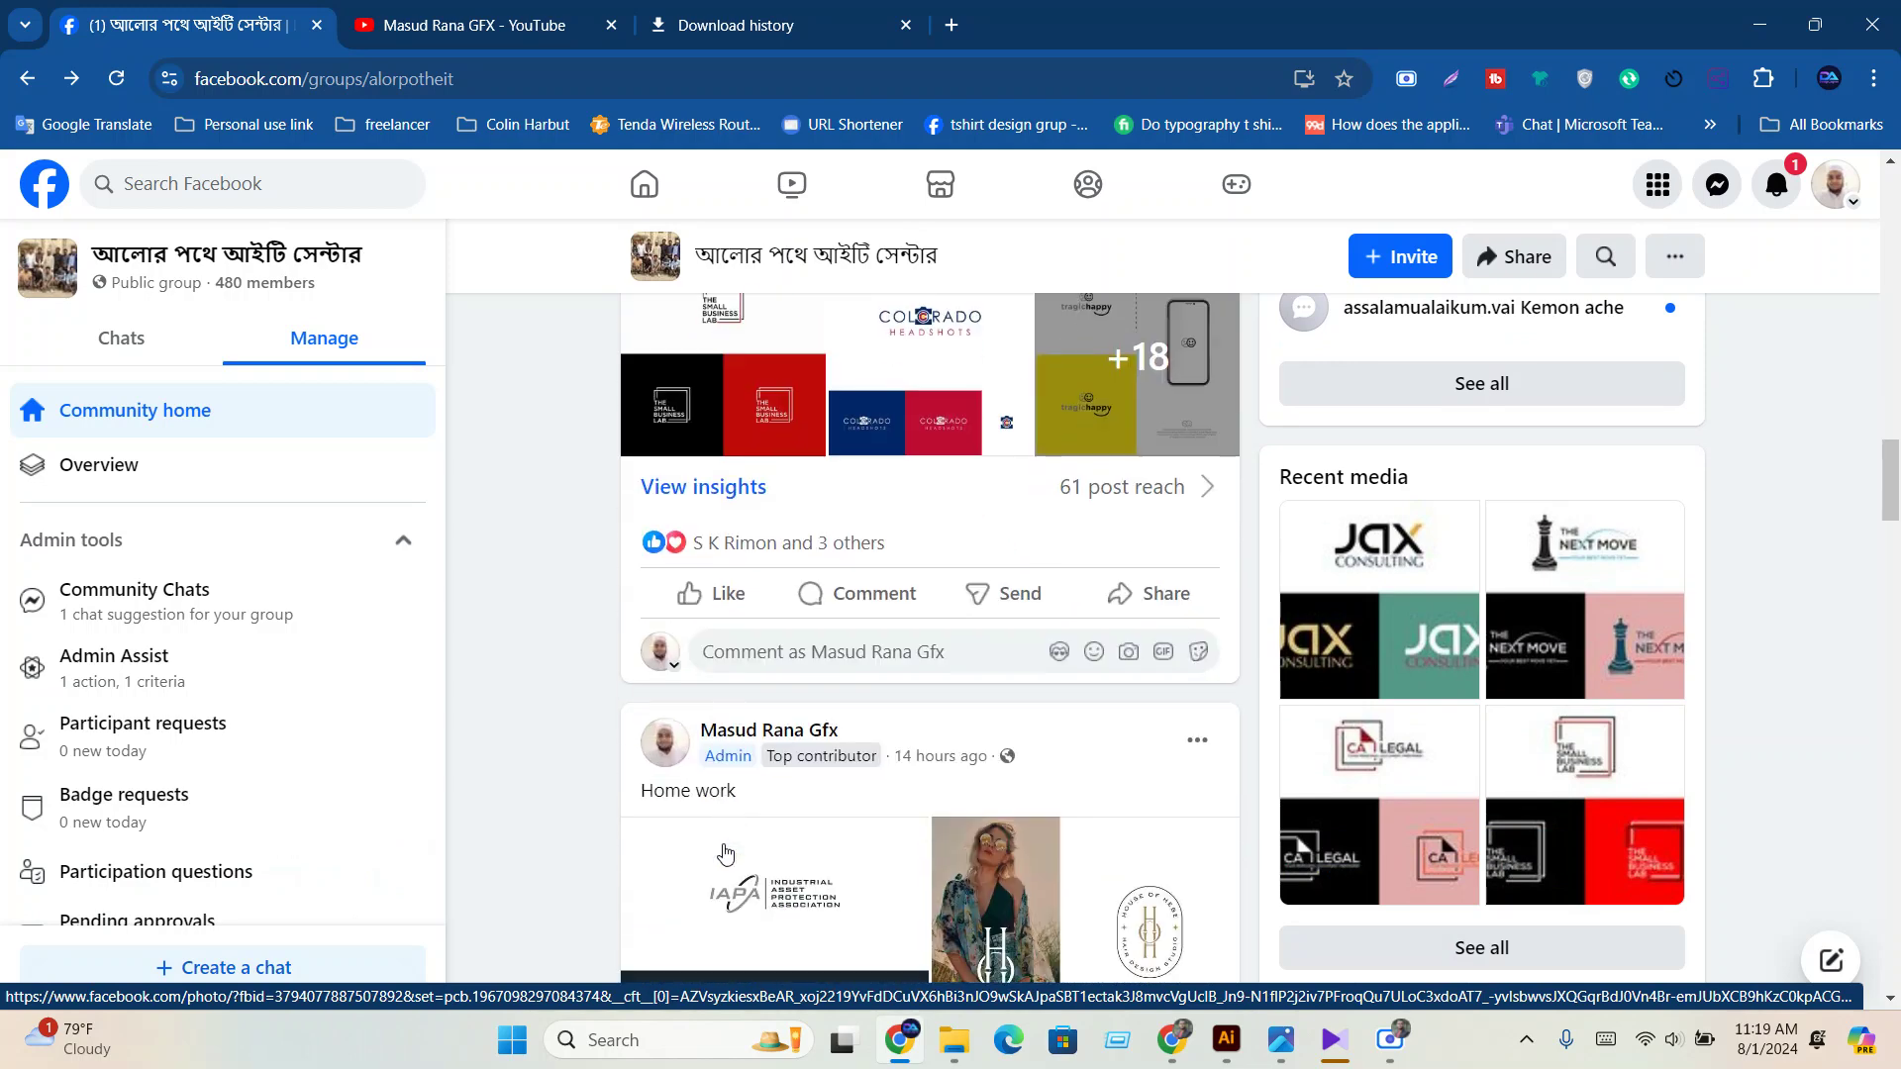
pyautogui.scroll(1, 724, 854)
pyautogui.moveTo(725, 853)
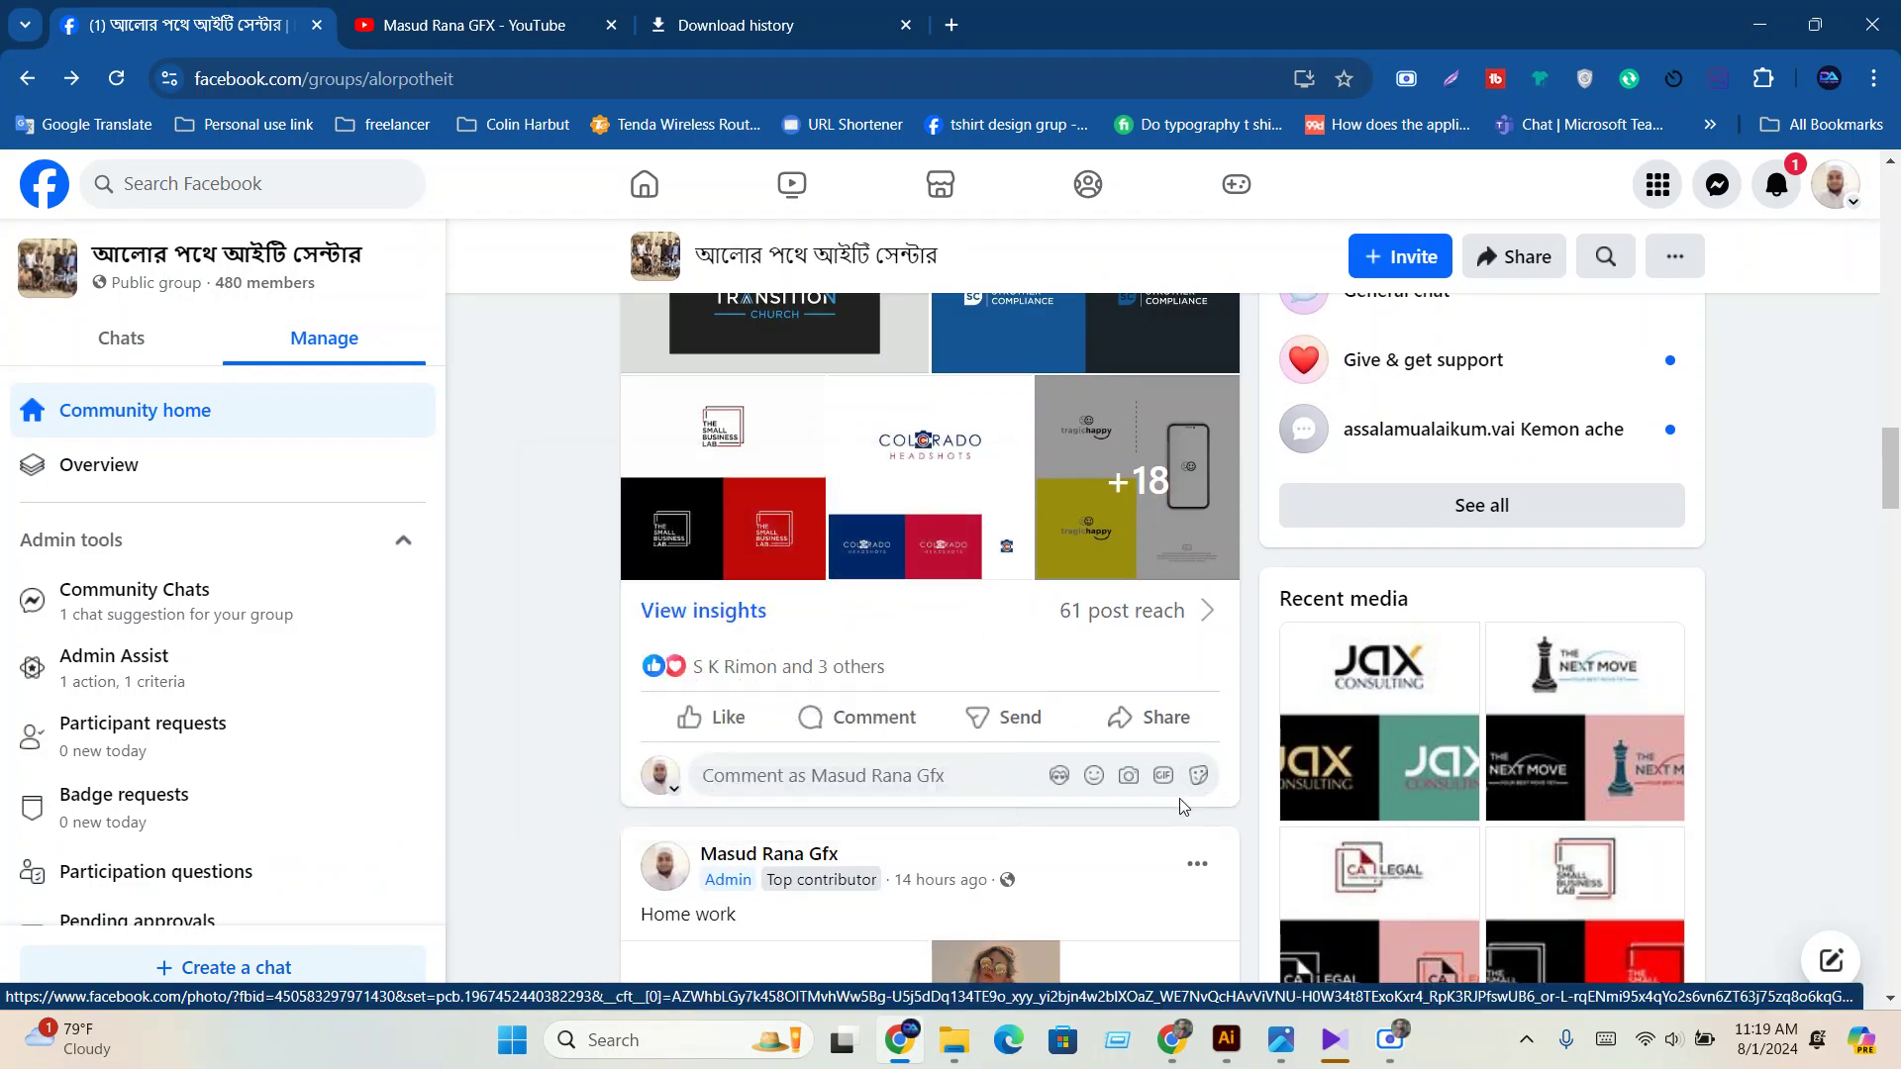
pyautogui.scroll(-10, 1006, 713)
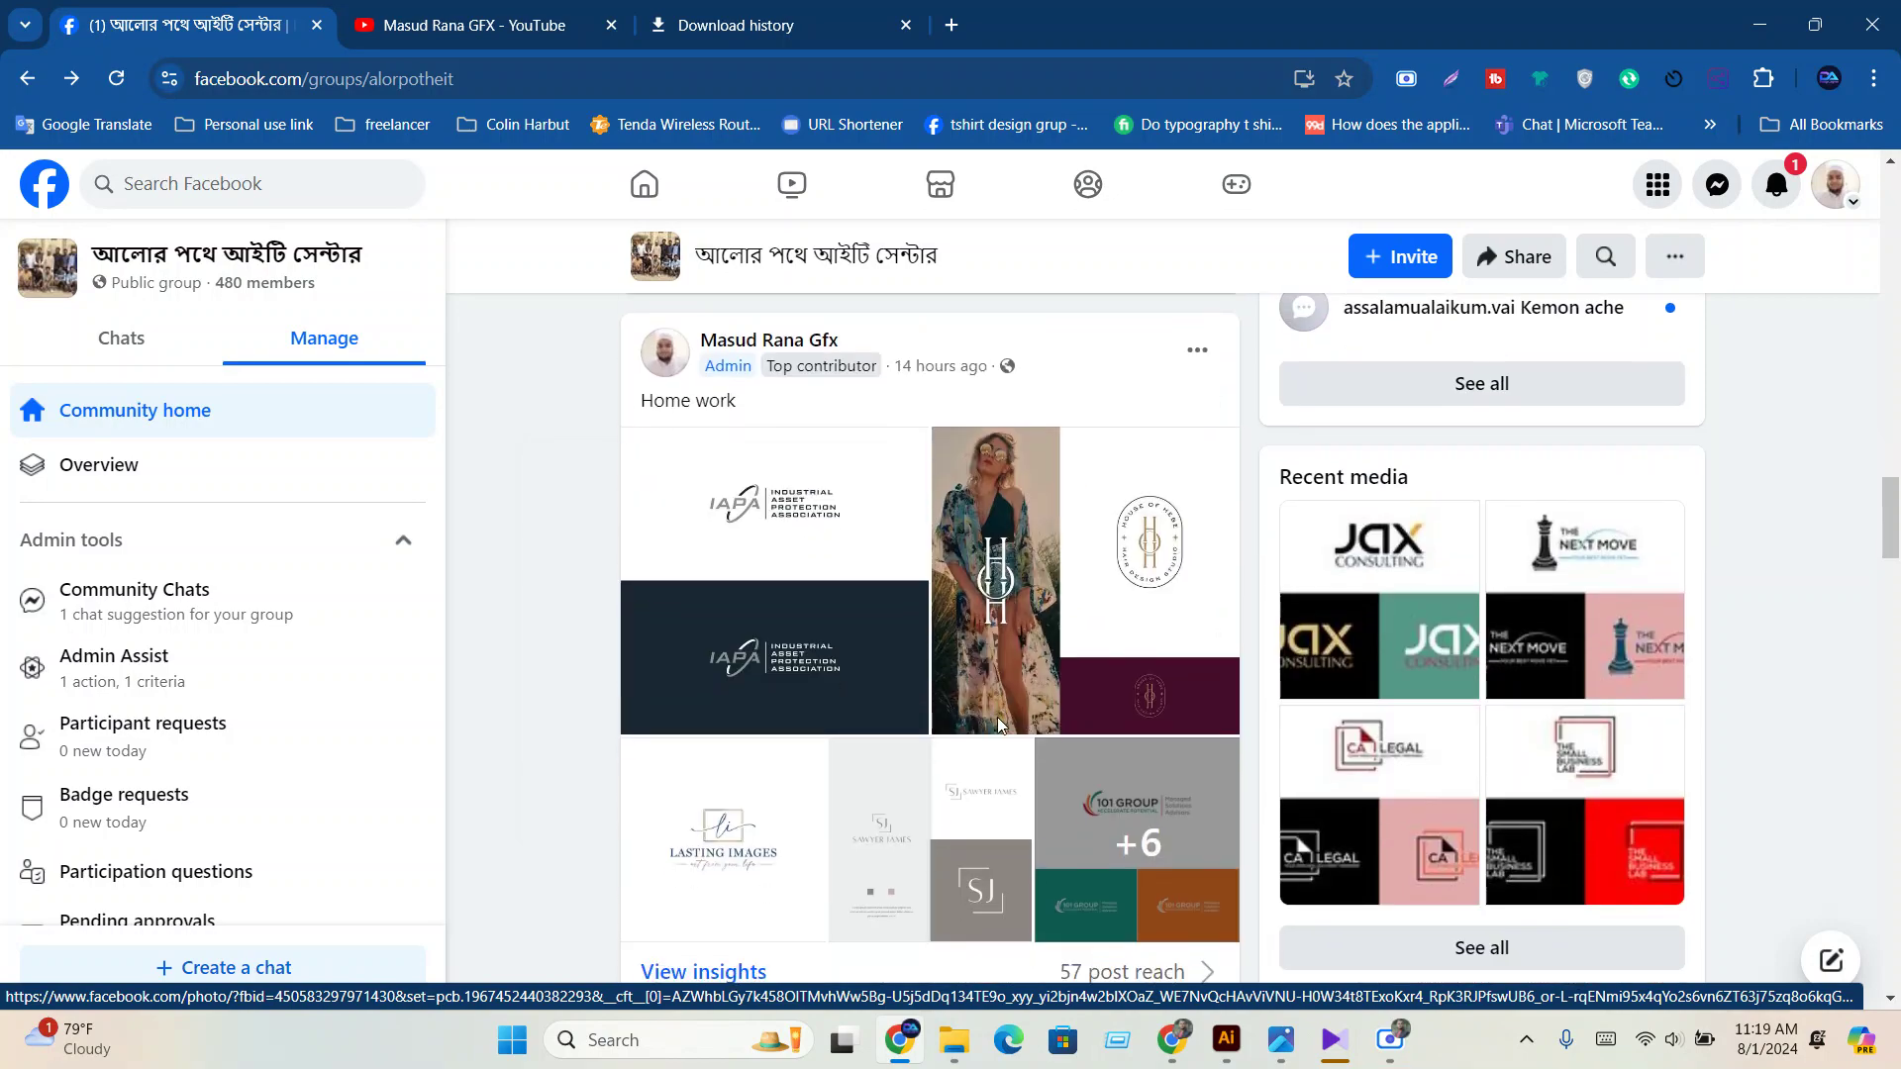
pyautogui.scroll(1, 913, 595)
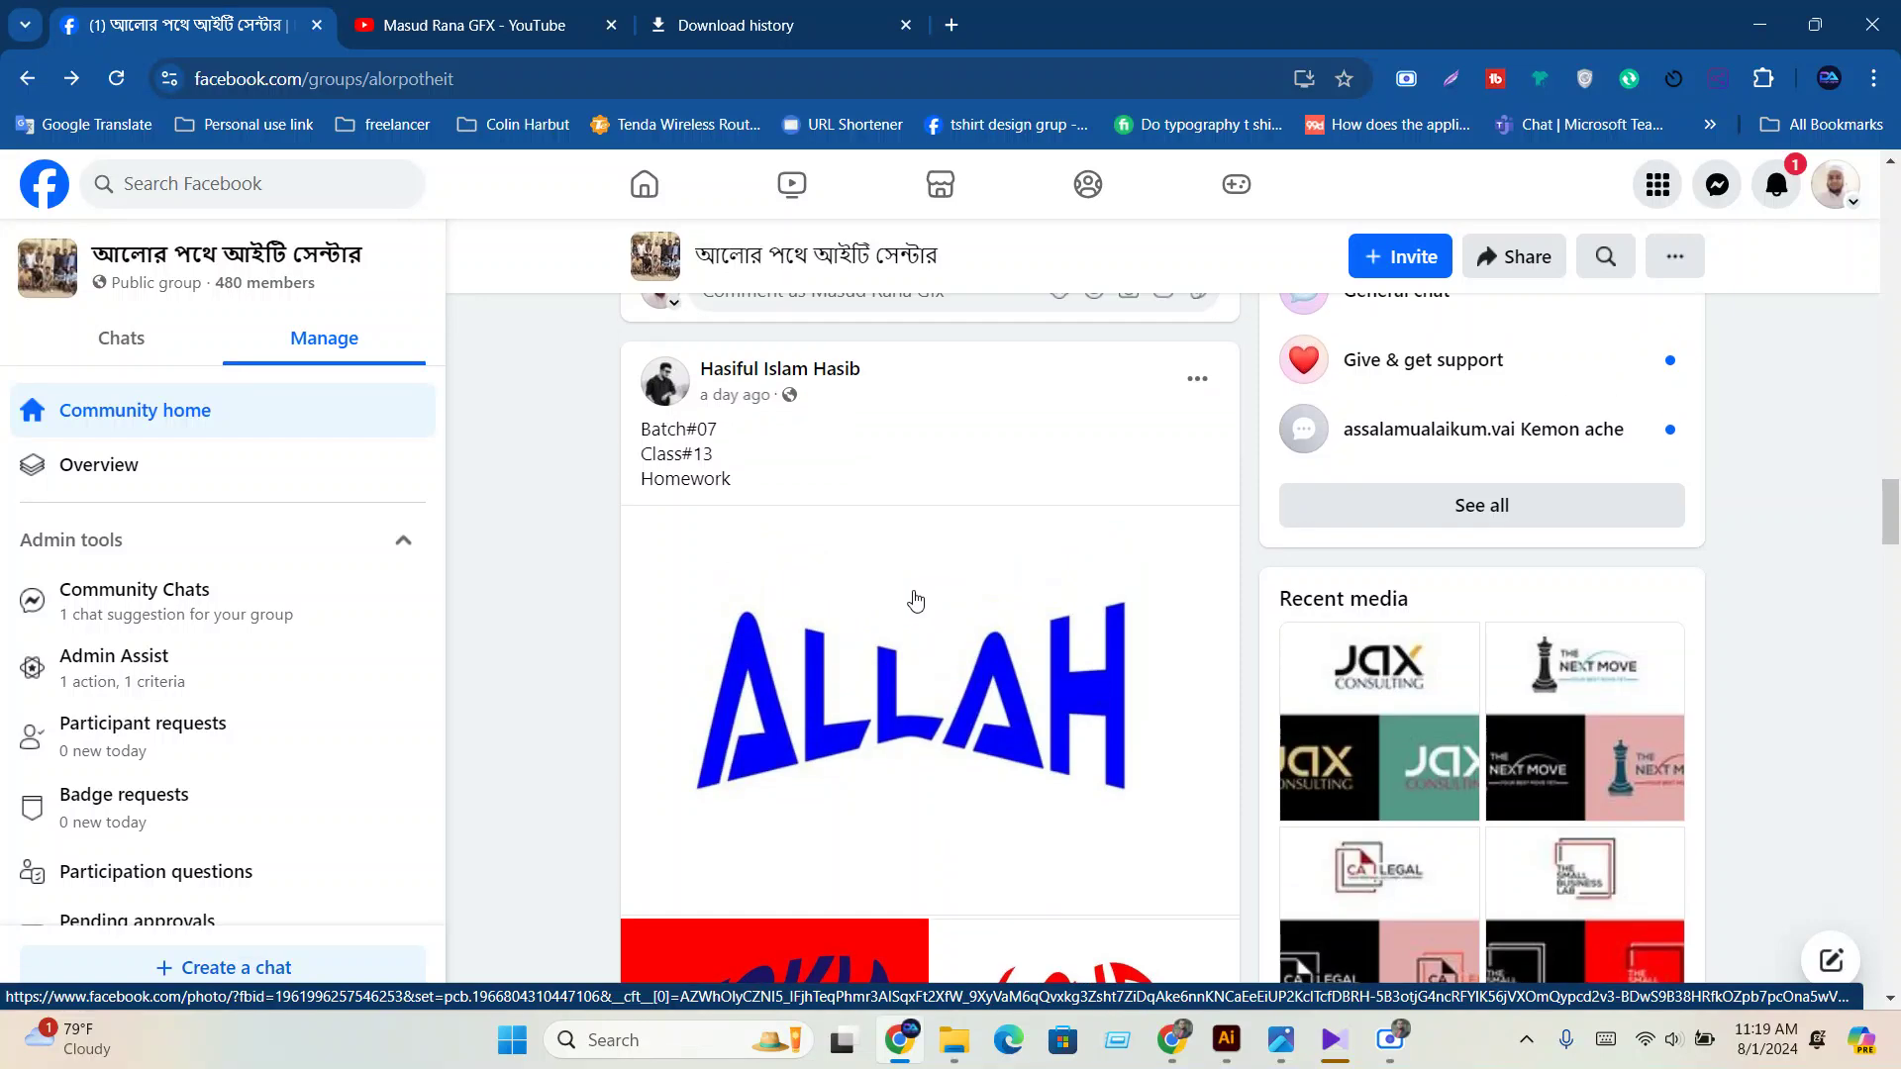
pyautogui.scroll(-4, 914, 606)
pyautogui.scroll(5, 913, 609)
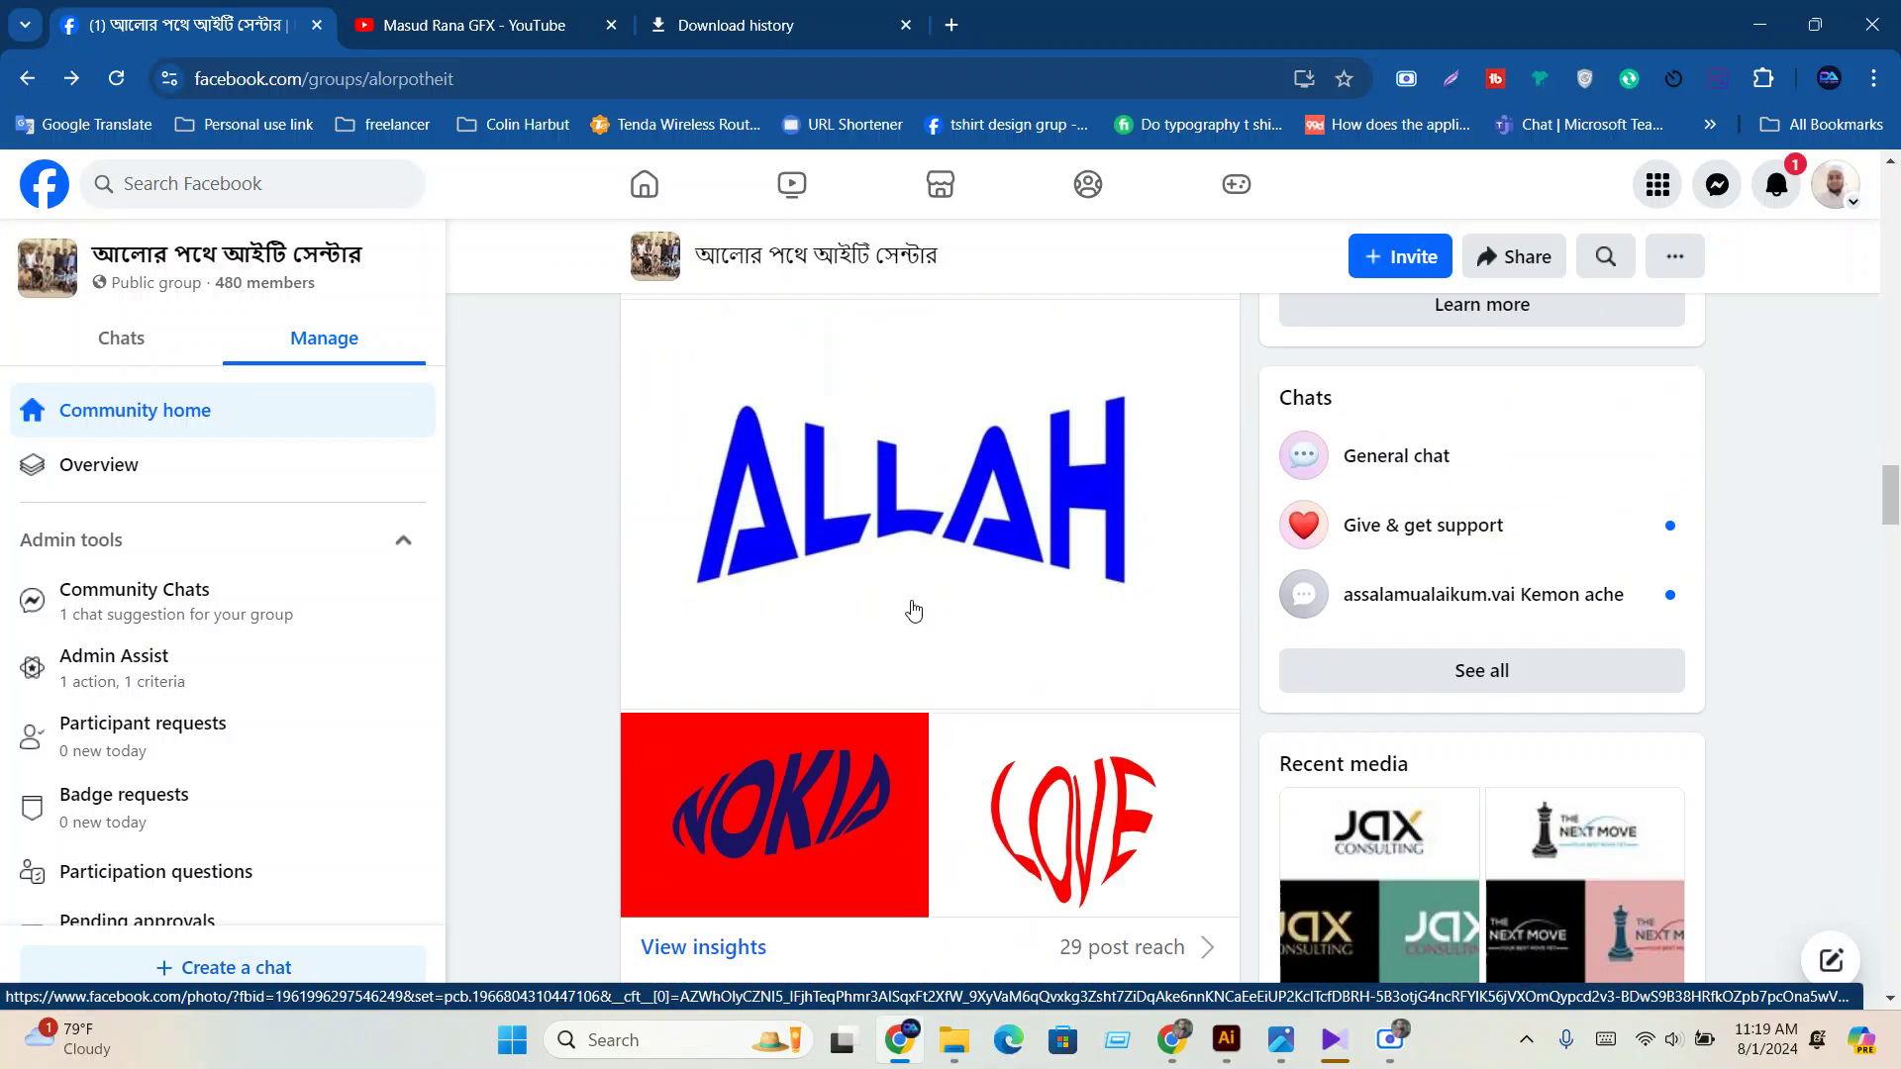
# Like the NOKIA and LOVE lettering photos in the Class#13 homework, view the ALLAH photo, and close the viewer.
pyautogui.click(903, 607)
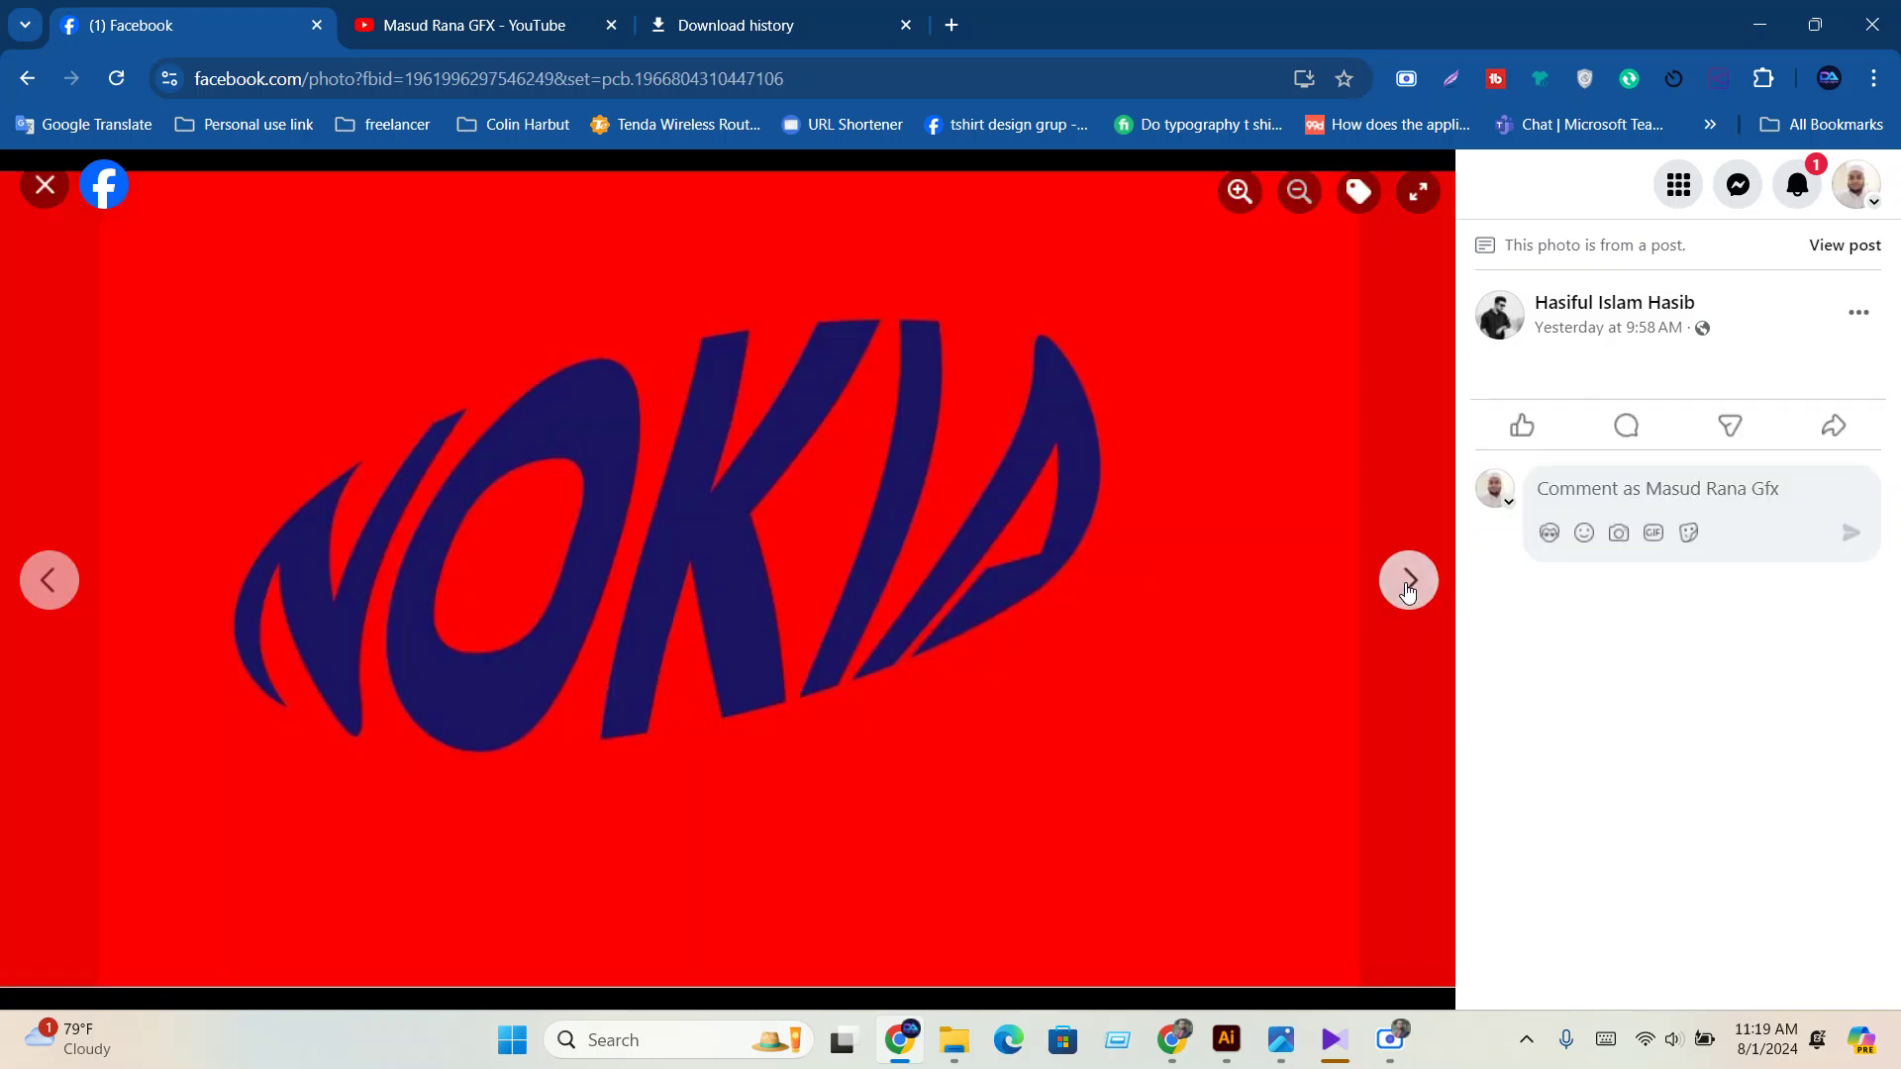
pyautogui.click(1408, 584)
pyautogui.click(1521, 425)
pyautogui.click(1409, 584)
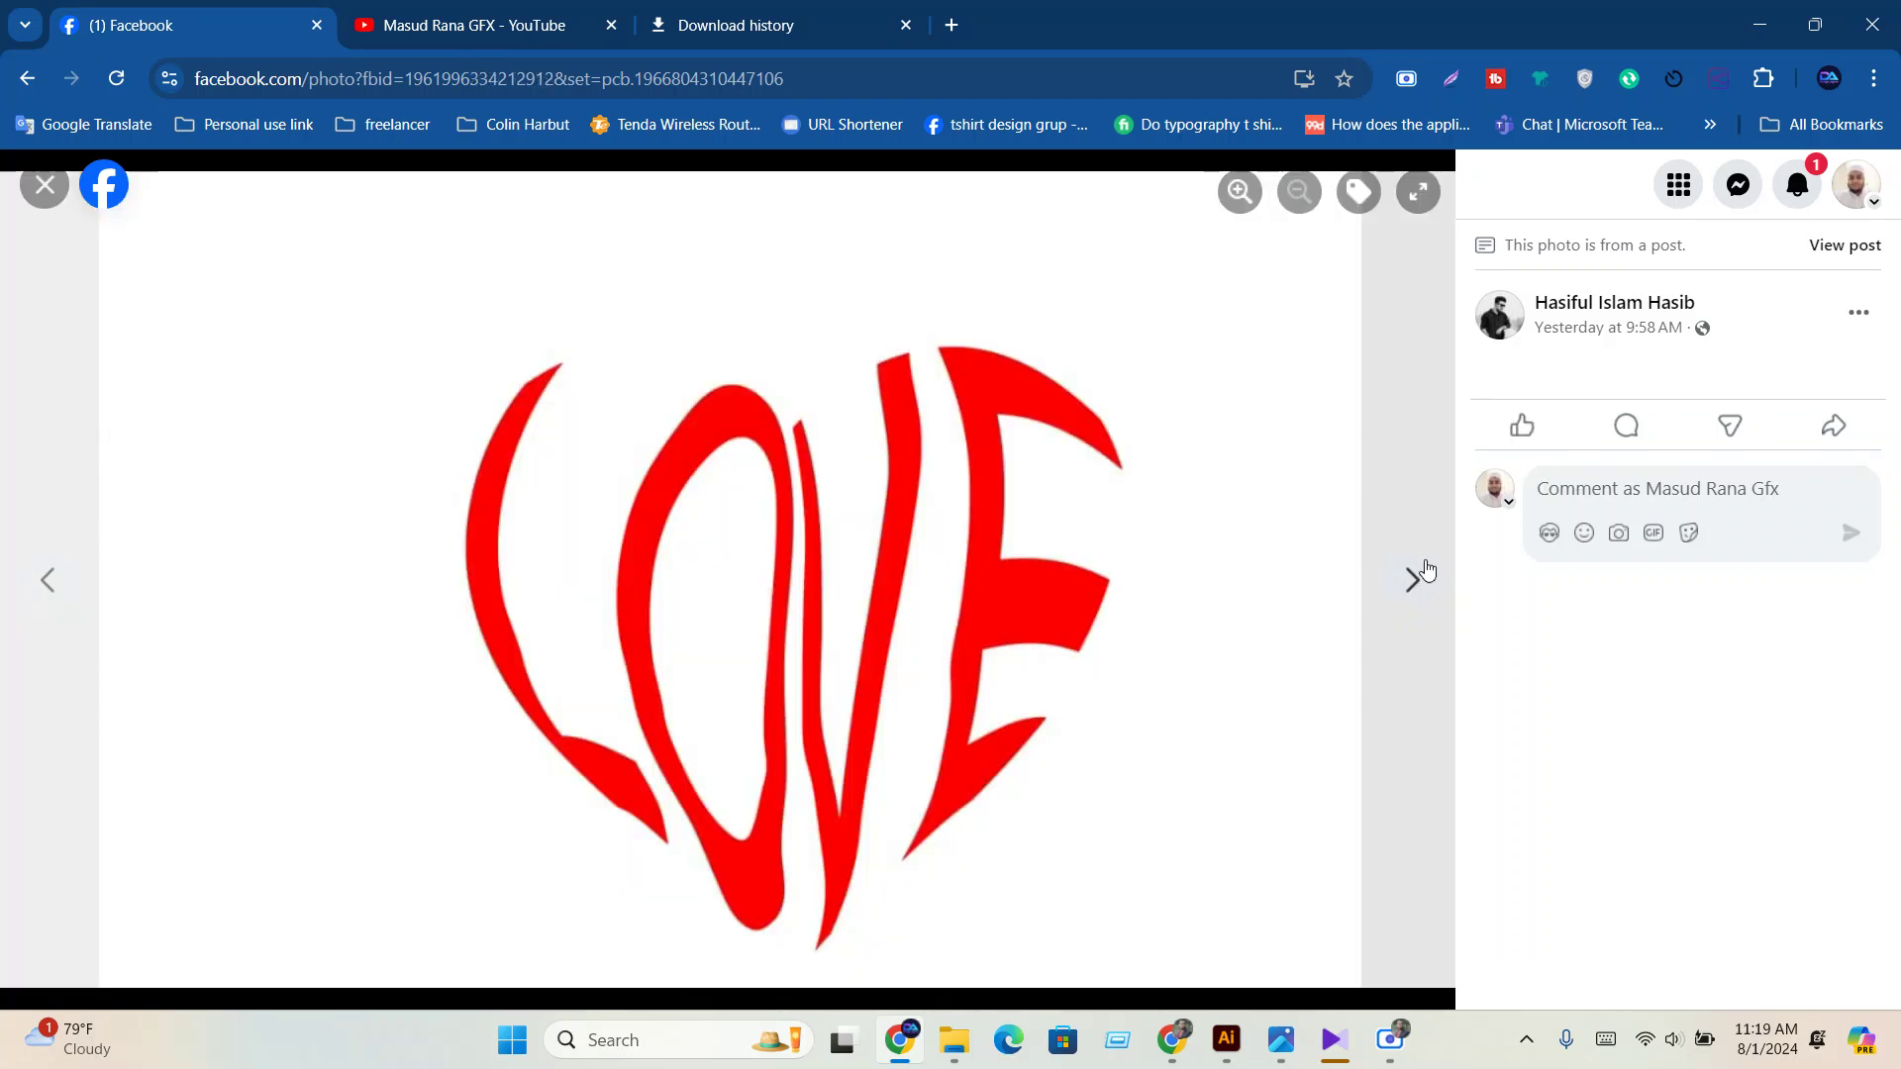
pyautogui.click(1522, 427)
pyautogui.click(1409, 584)
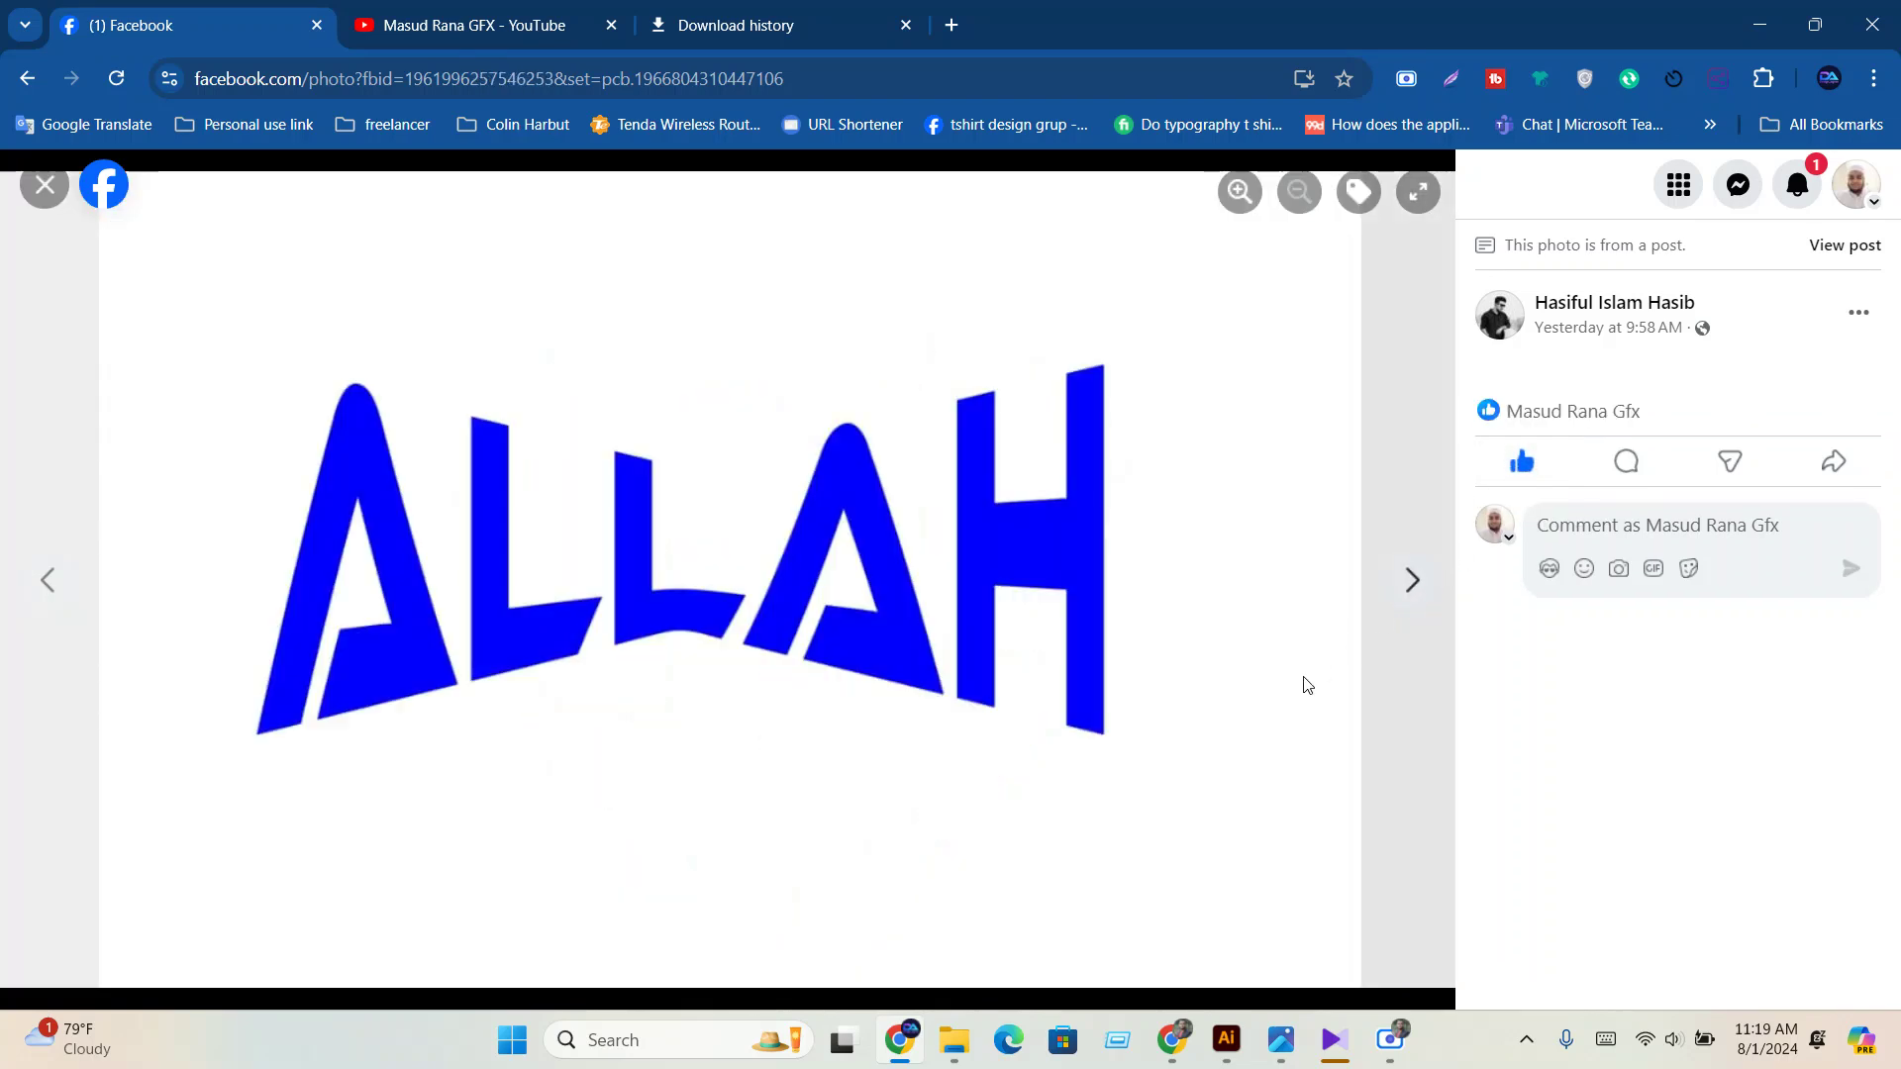
pyautogui.click(30, 194)
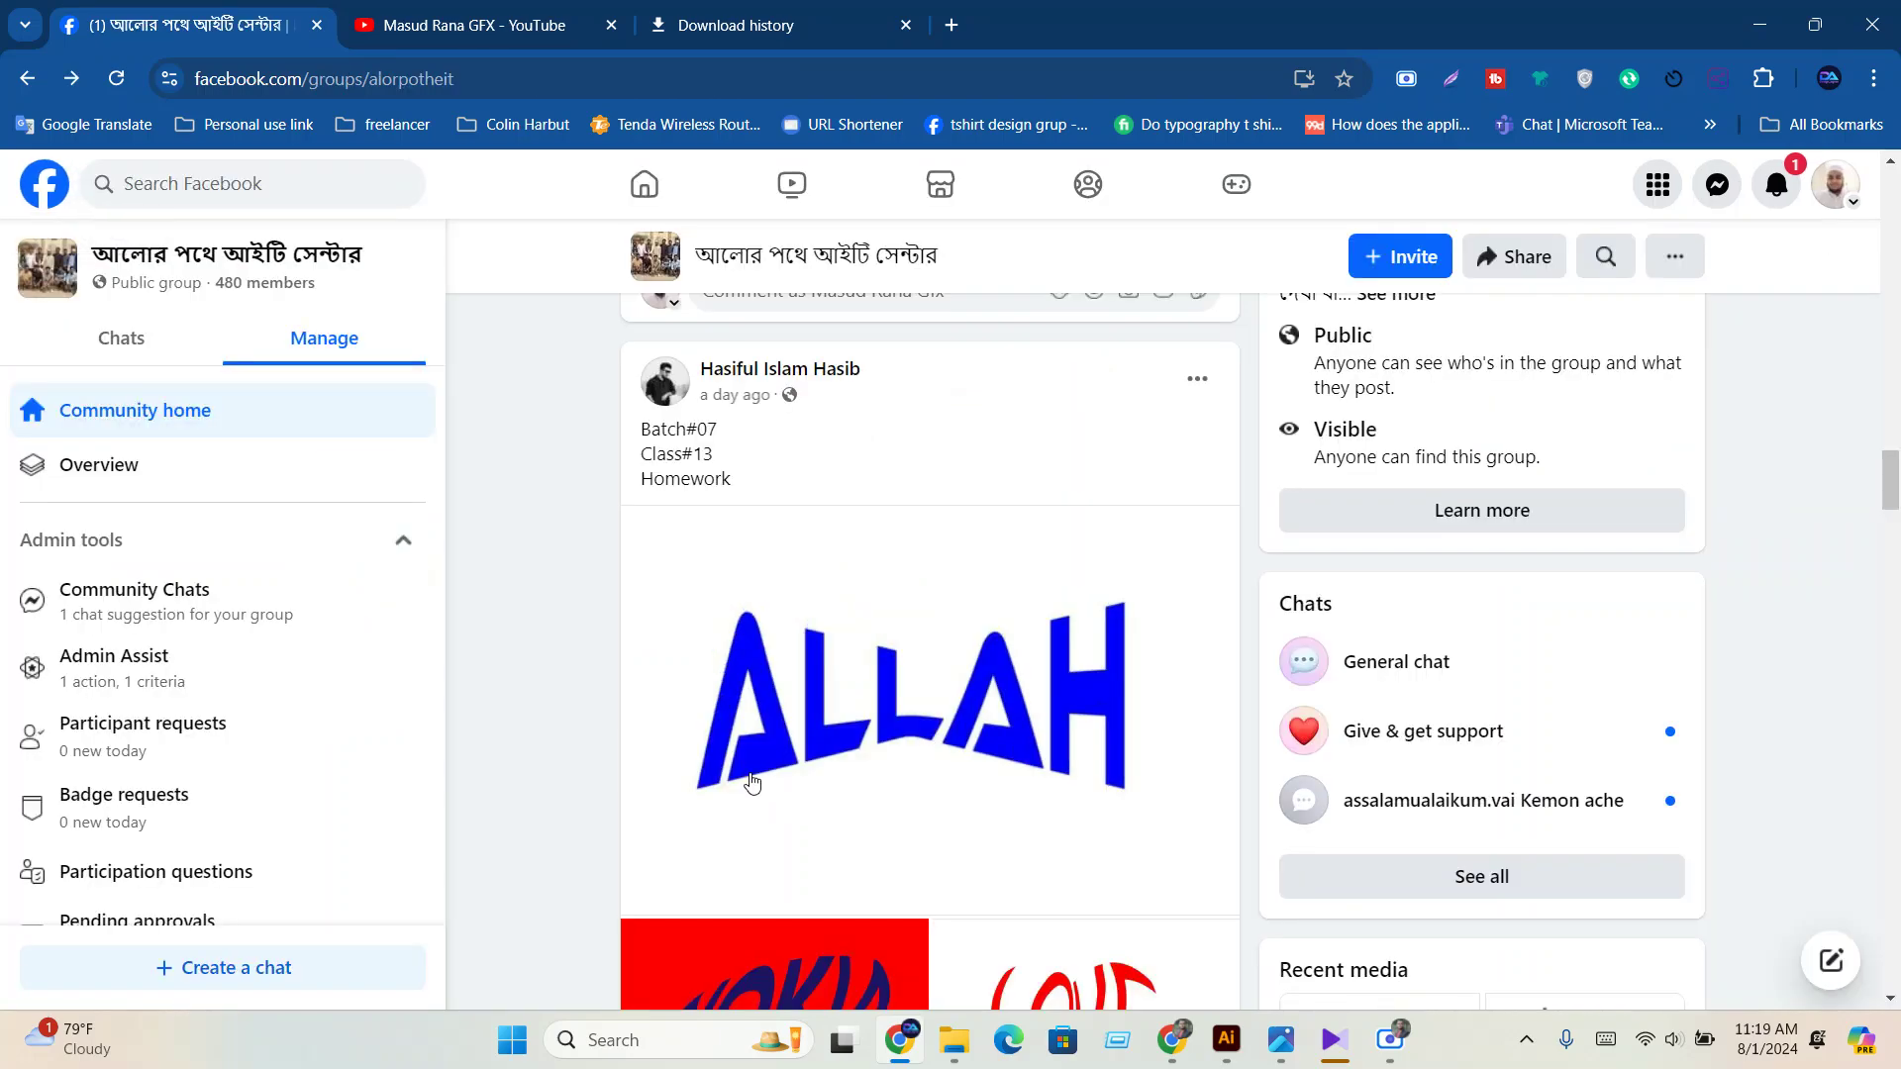
# View the next Batch#07 Class#13 homework image with the circle, heart and bottle text designs, then close it.
pyautogui.scroll(-10, 749, 780)
pyautogui.scroll(-4, 751, 785)
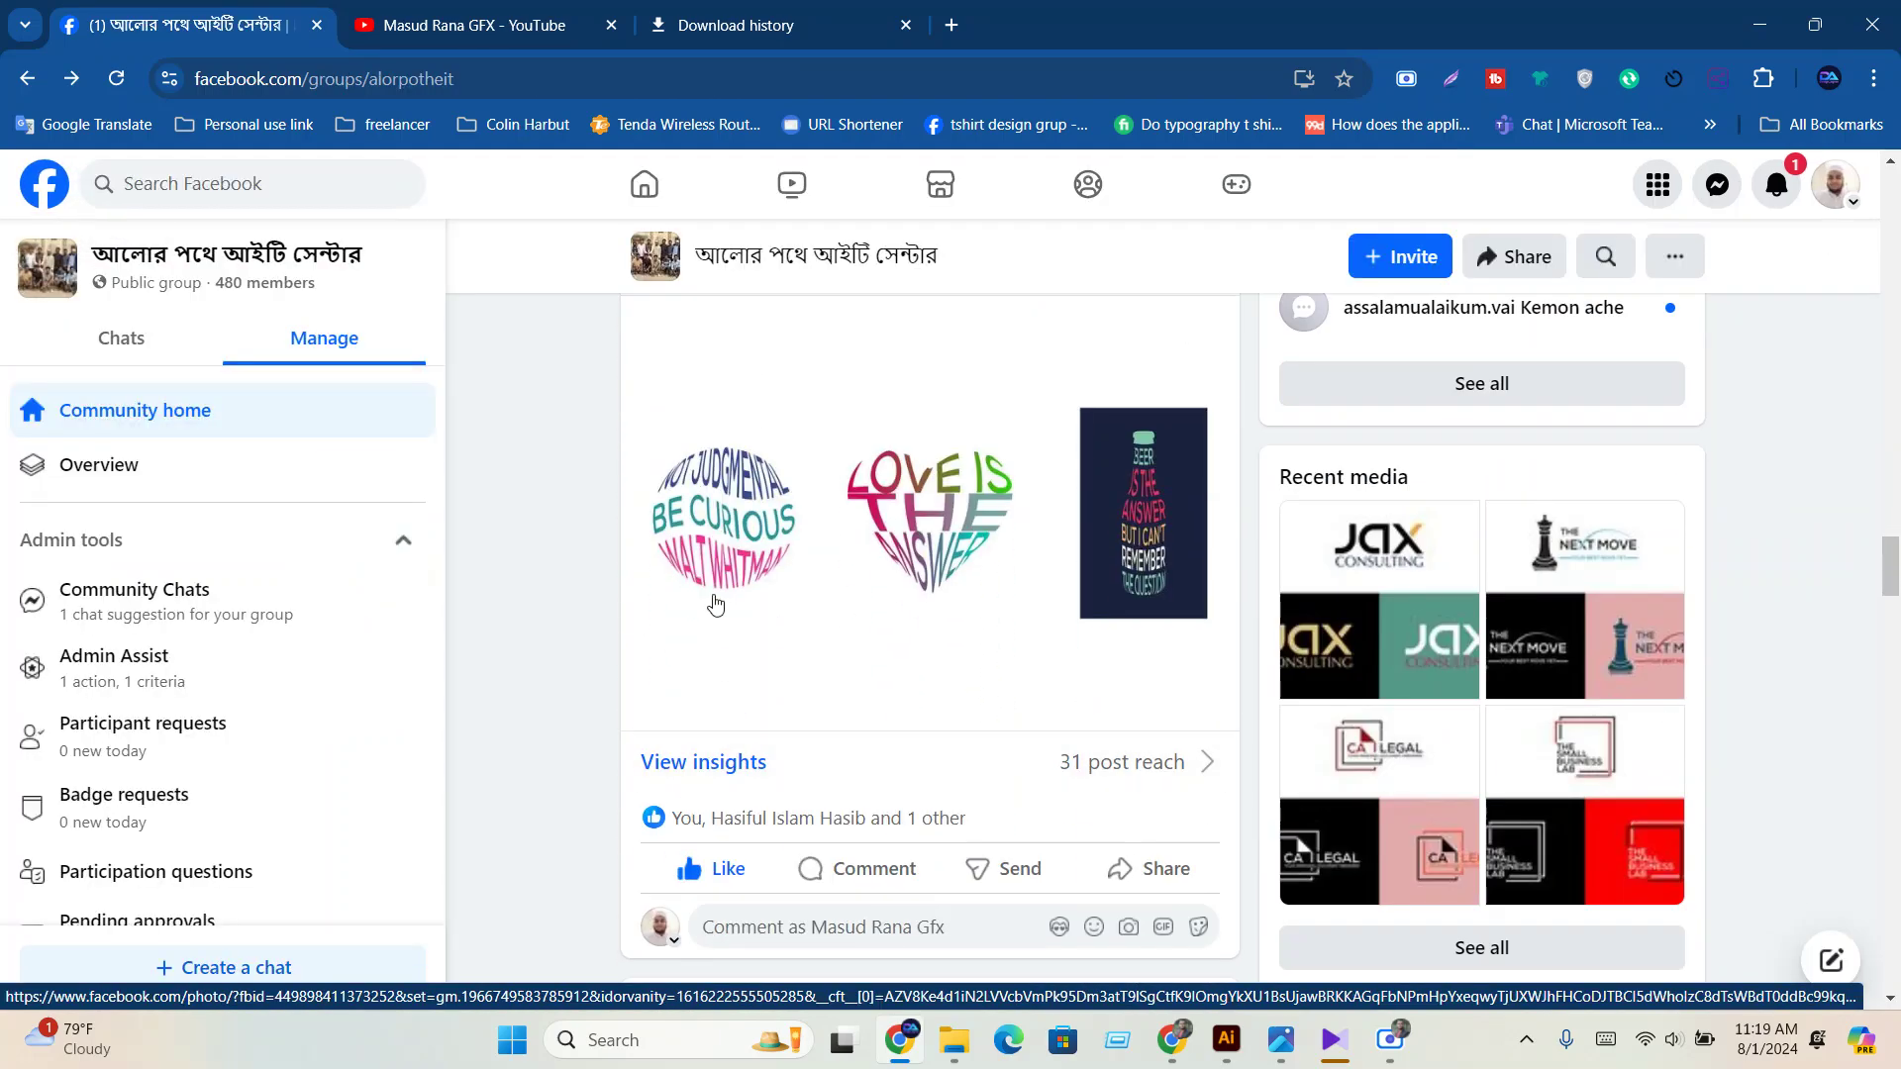
pyautogui.click(732, 561)
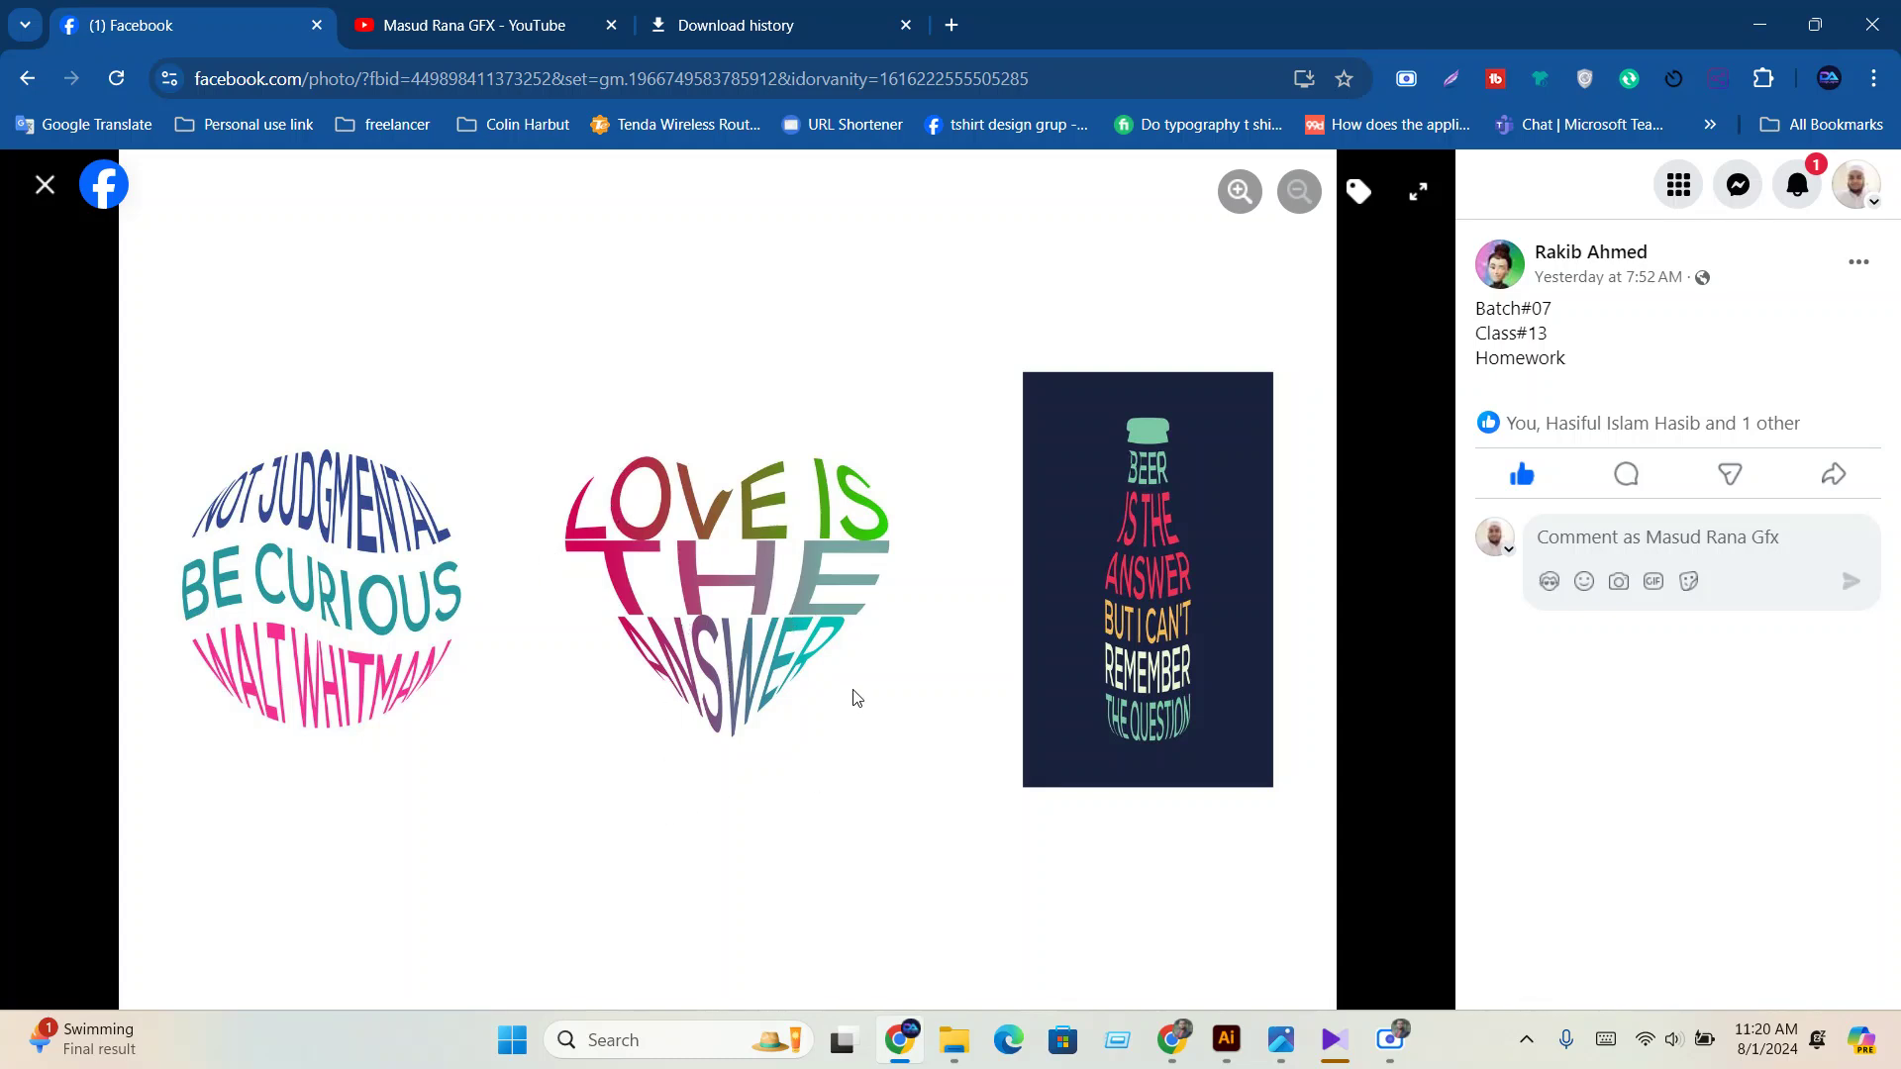
pyautogui.click(46, 197)
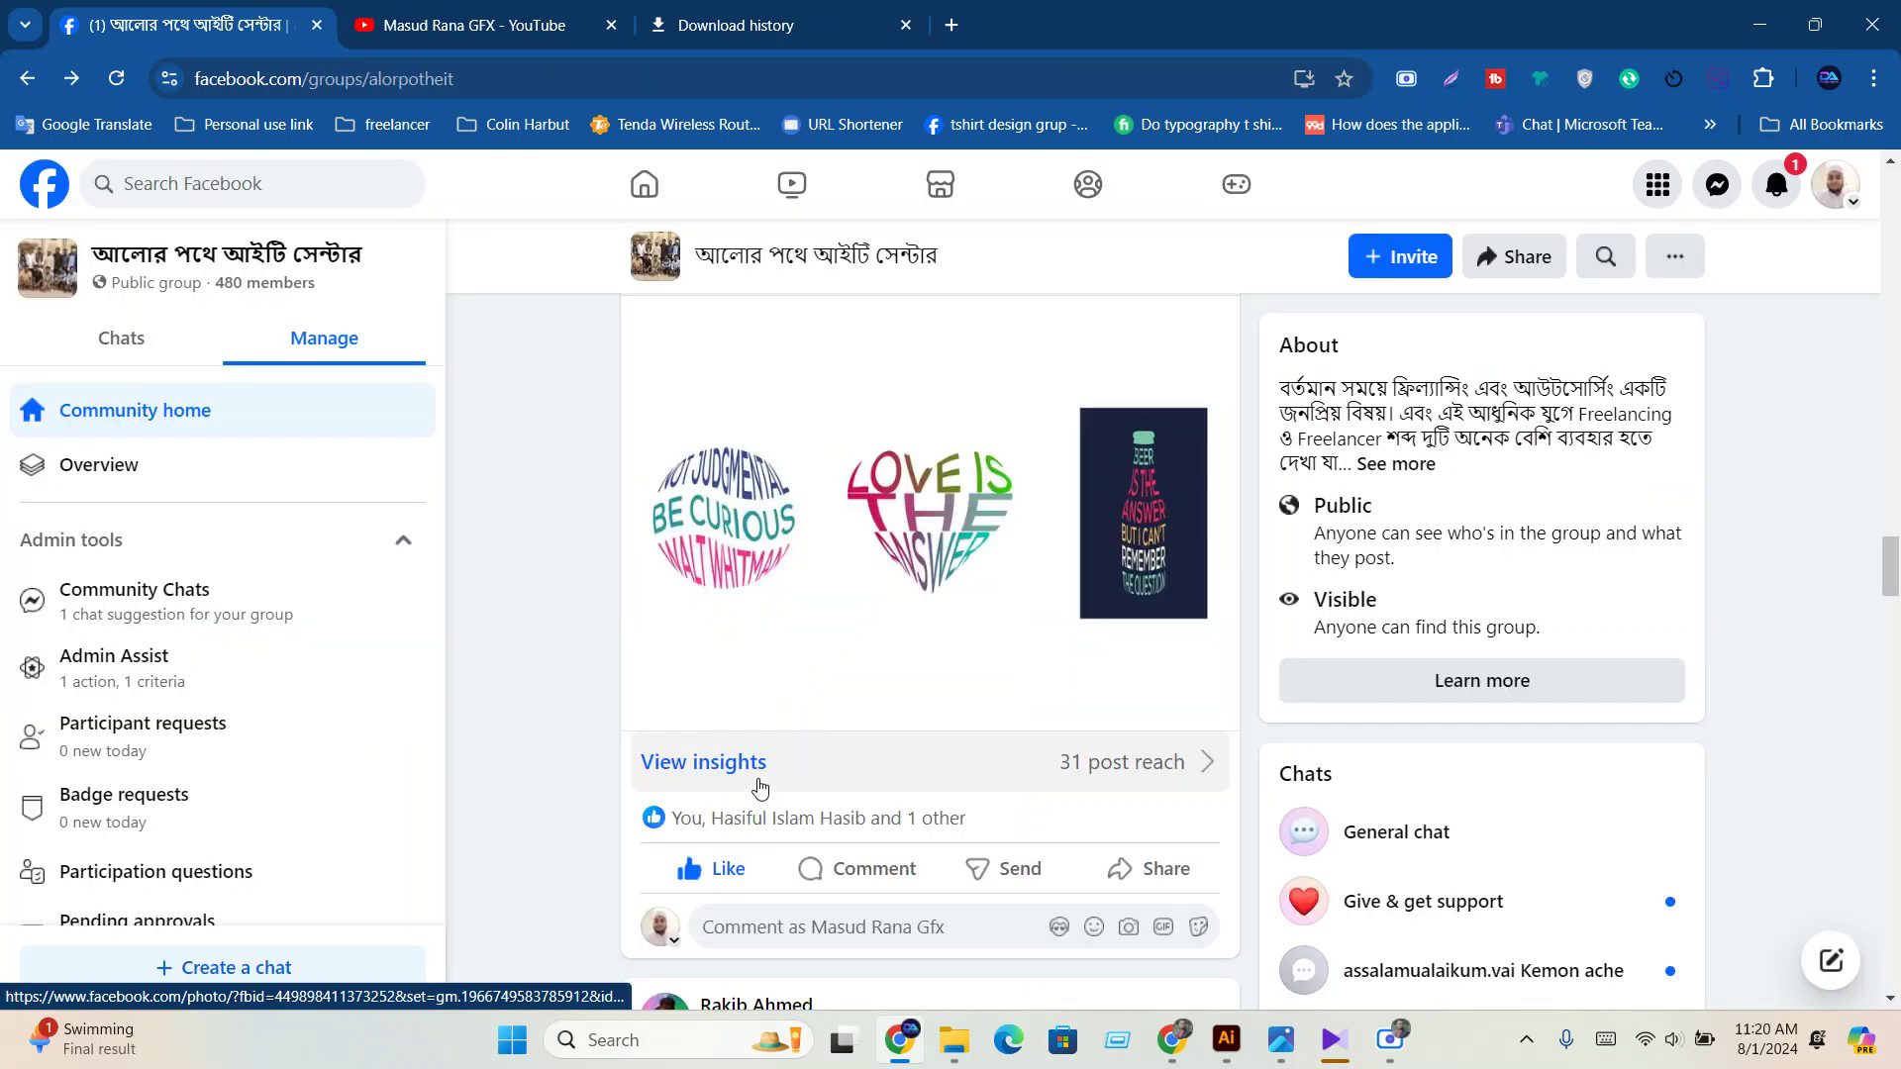
# View the Batch#07 Class#12 school logo photos, including Mount Carmel School, then close them and continue down to the red announcement post.
pyautogui.scroll(-5, 759, 787)
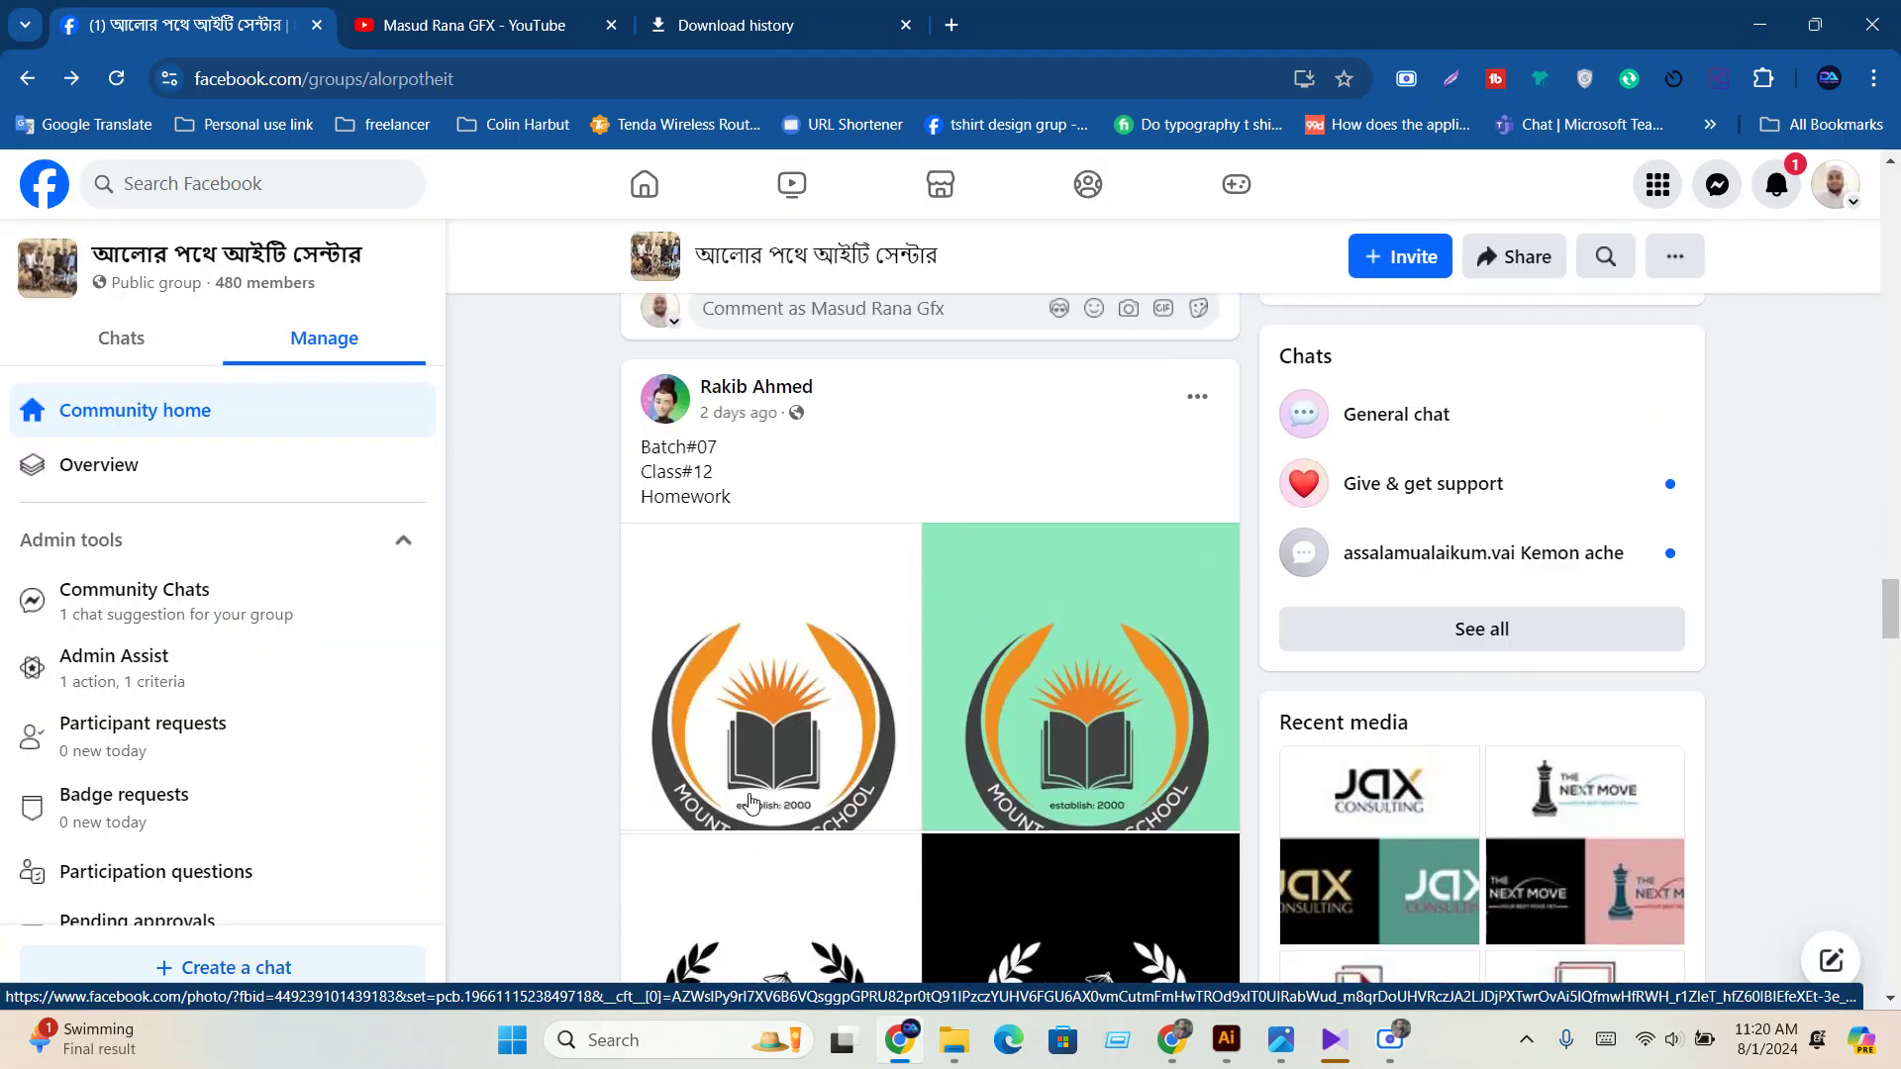
pyautogui.scroll(-3, 749, 802)
pyautogui.click(740, 384)
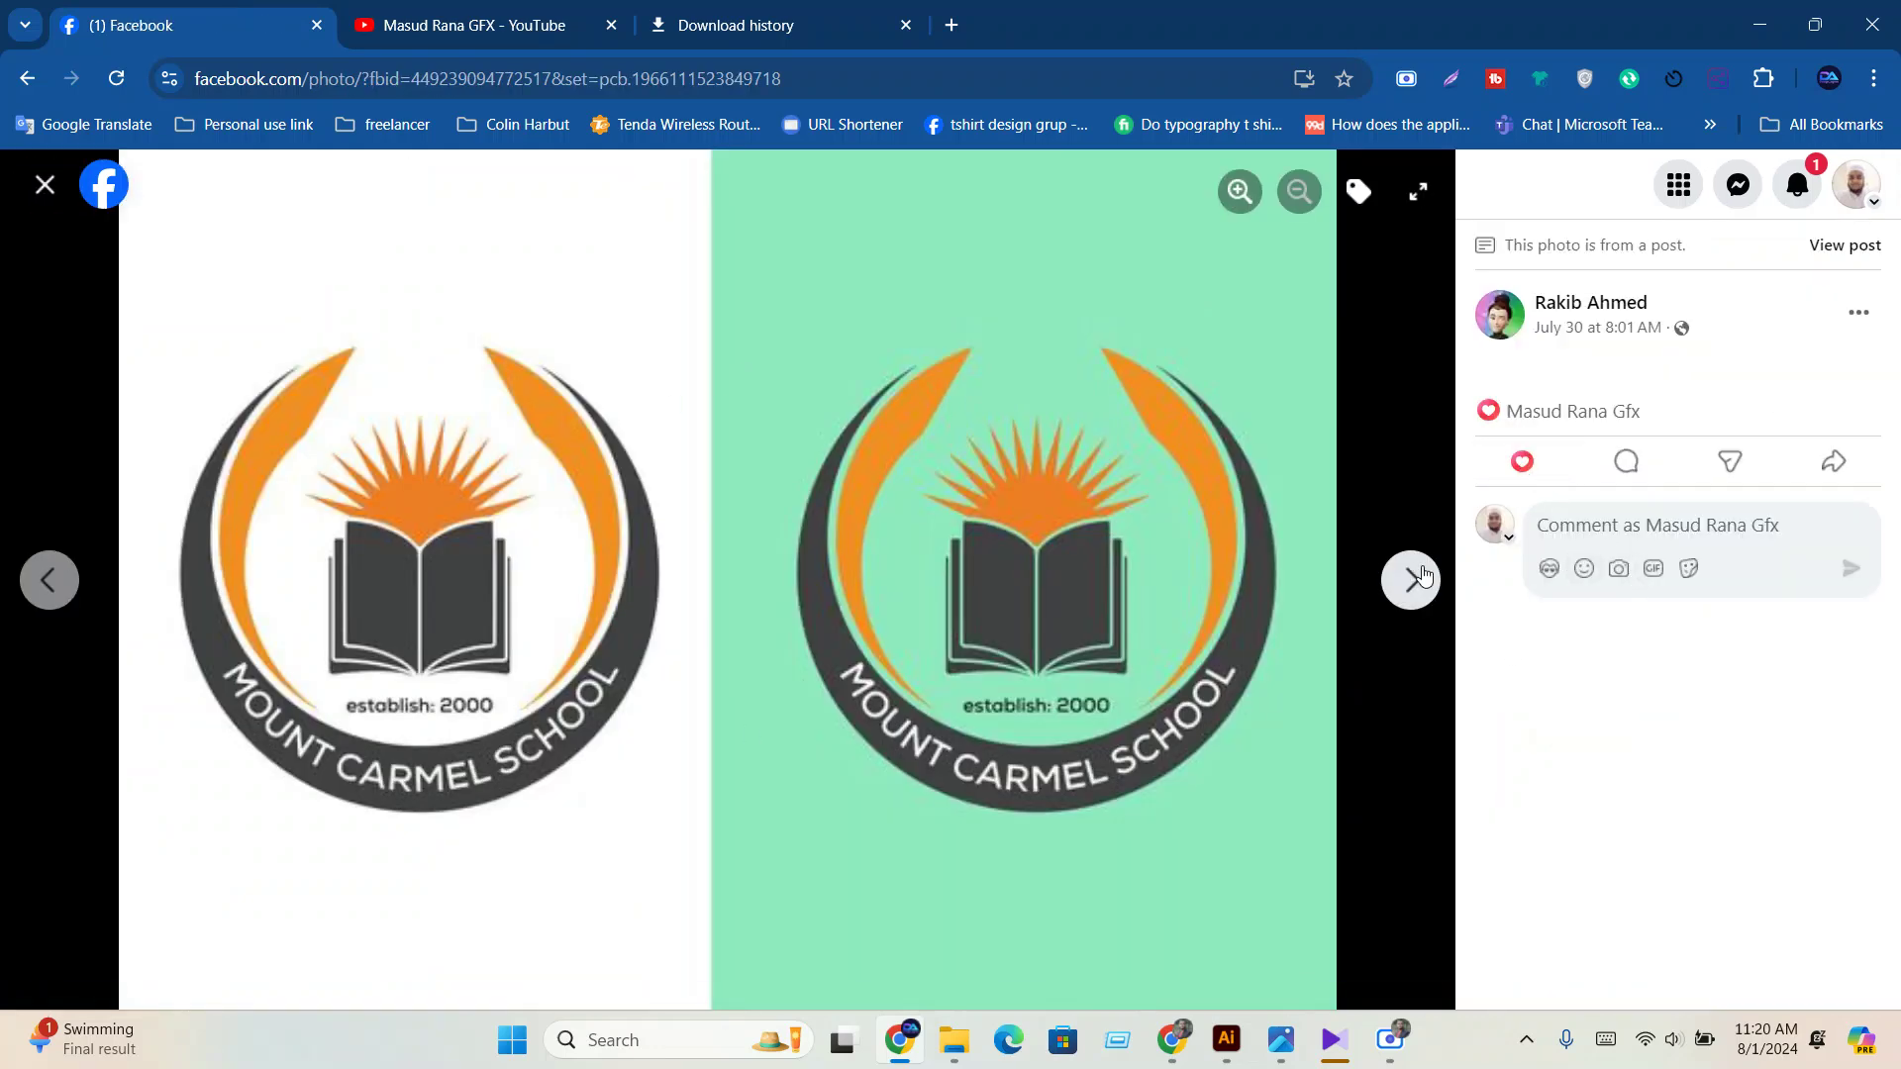
pyautogui.click(1411, 580)
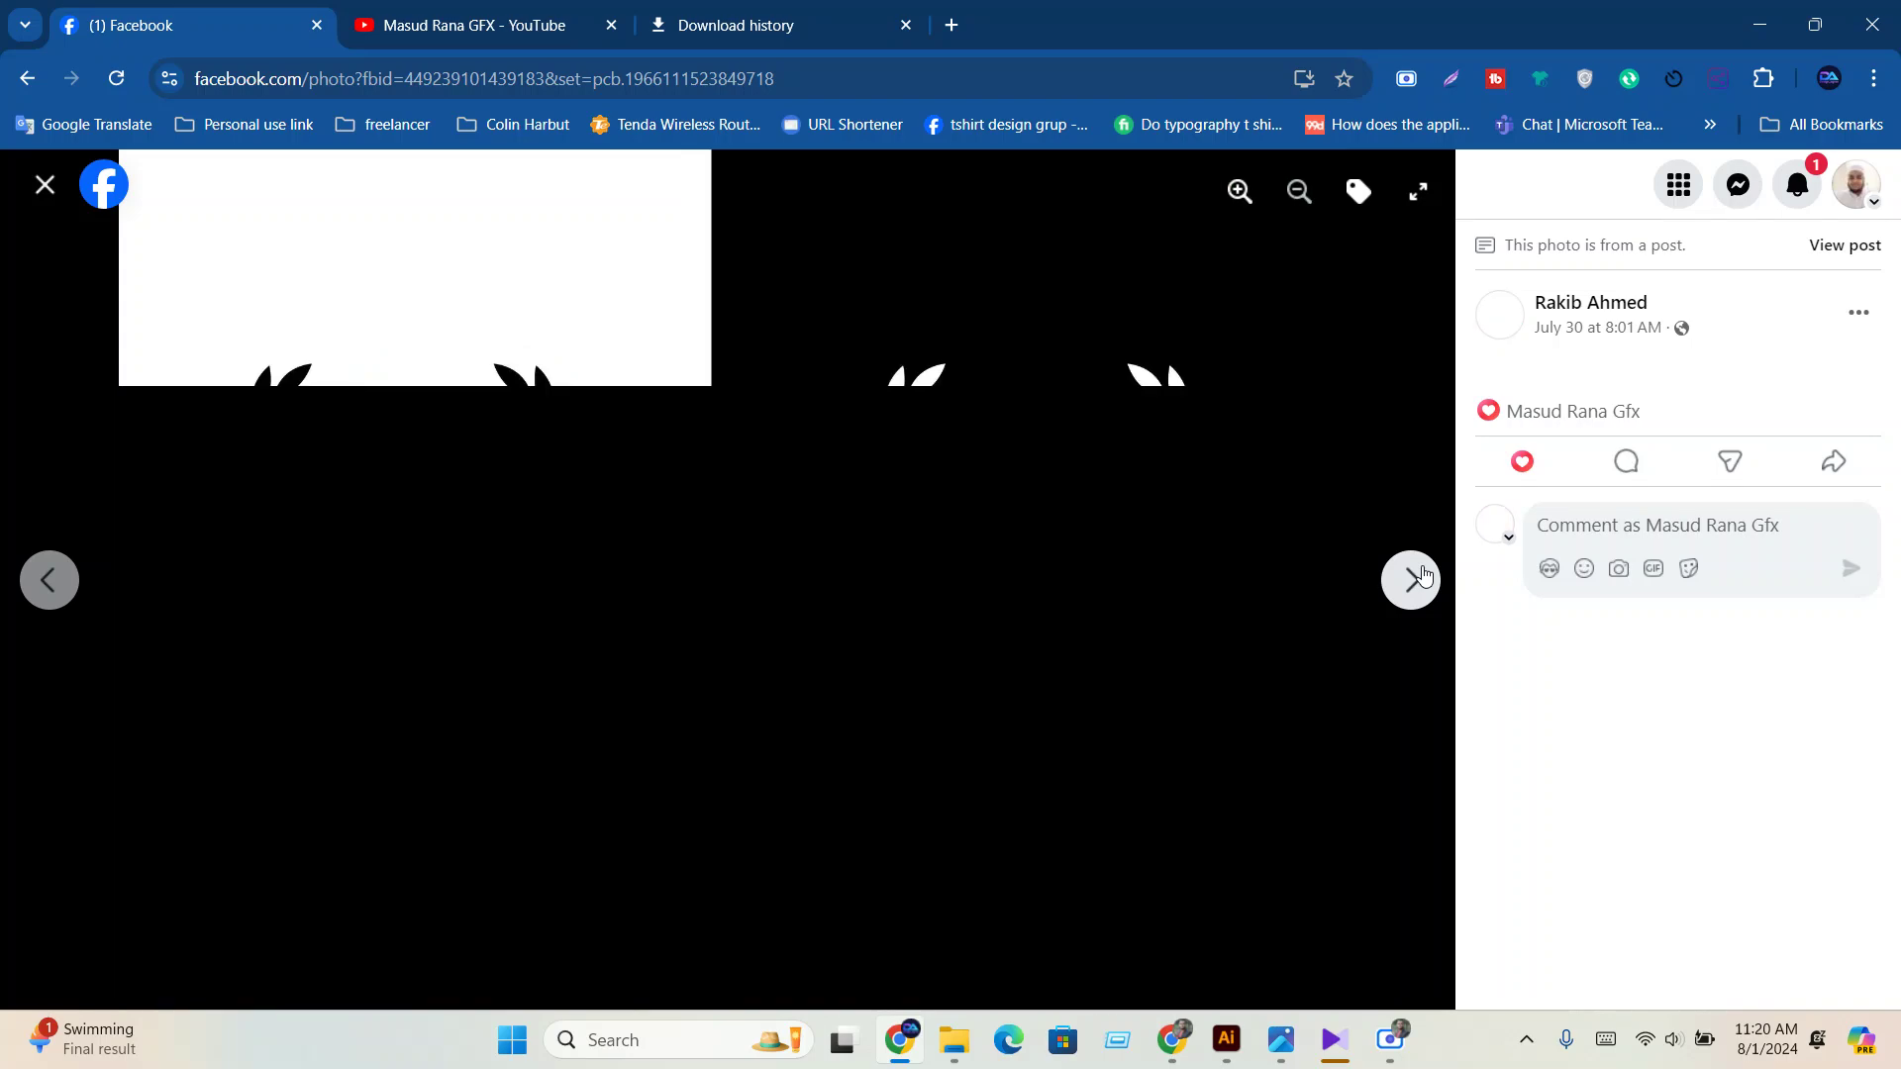
pyautogui.click(42, 185)
pyautogui.scroll(-5, 552, 828)
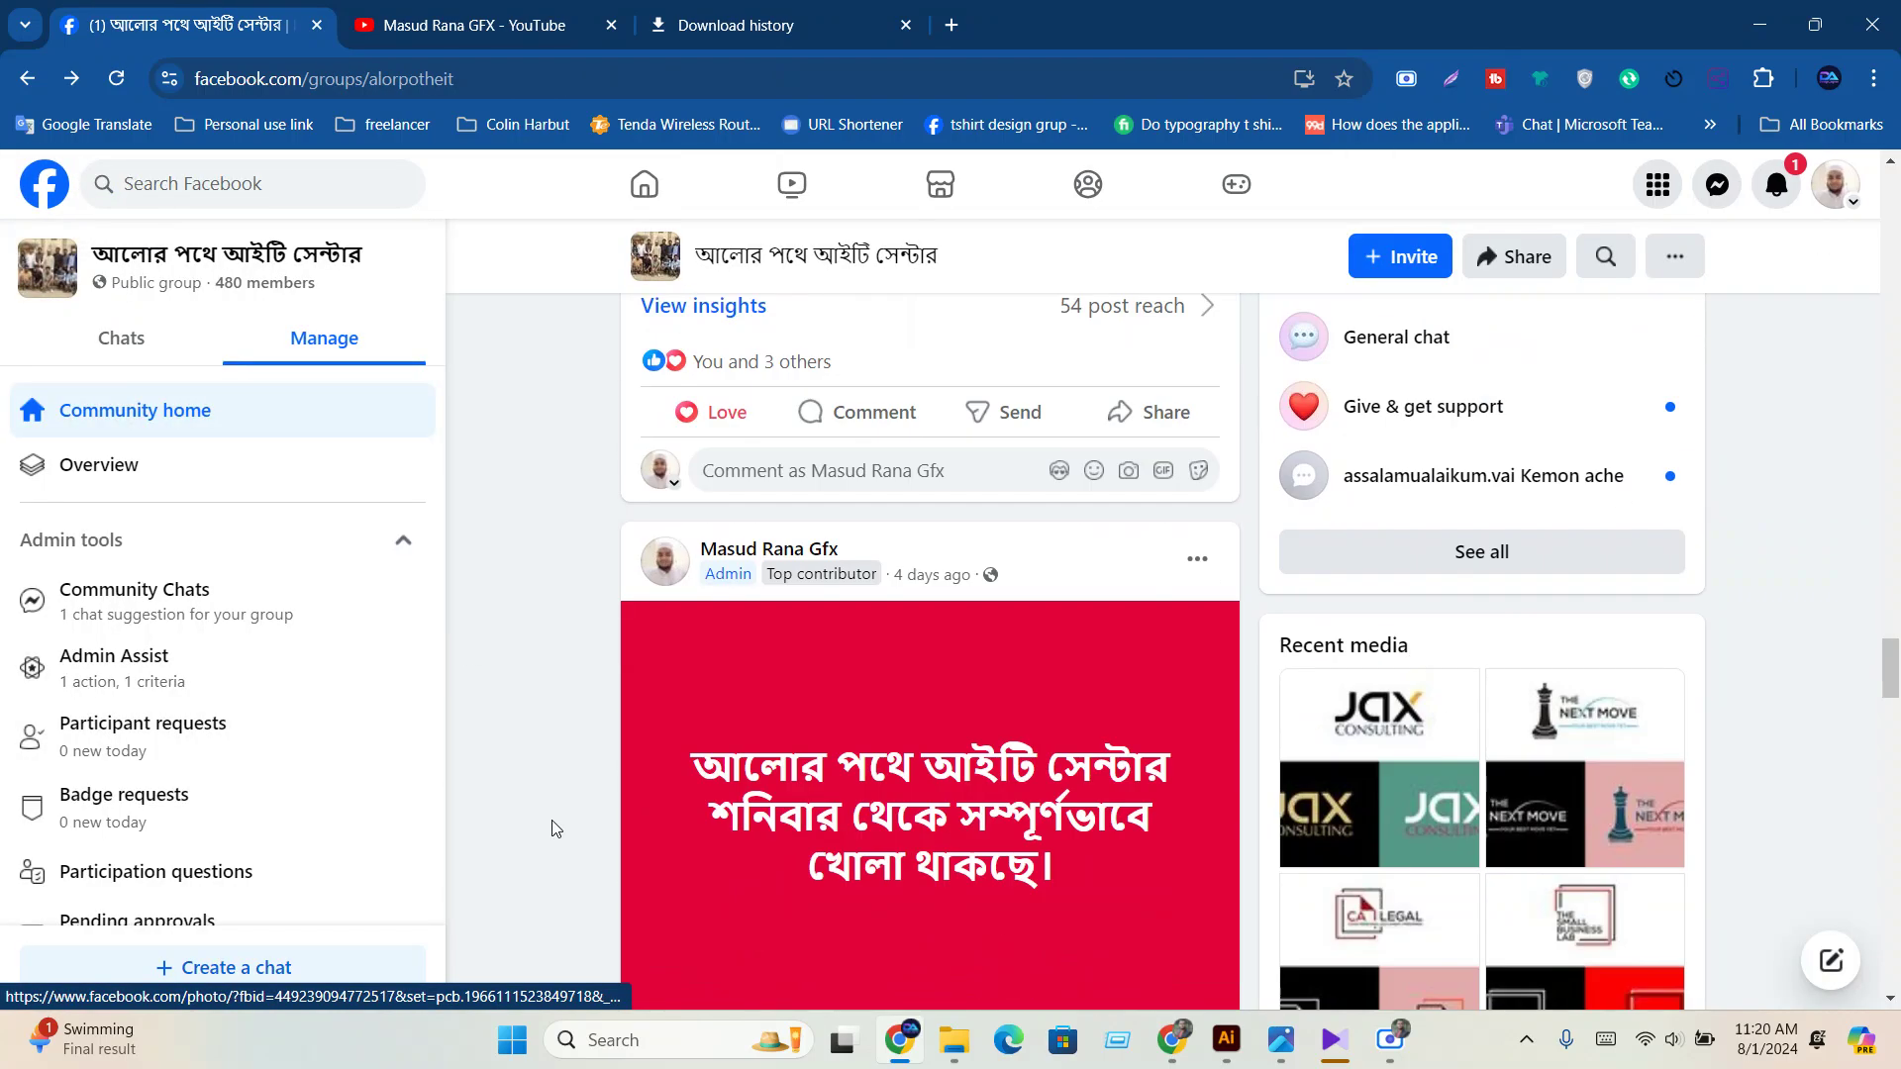
# Look at the YouTube channel's class videos, then return to the Class#13 text-shape homework post in the Facebook group.
pyautogui.click(532, 37)
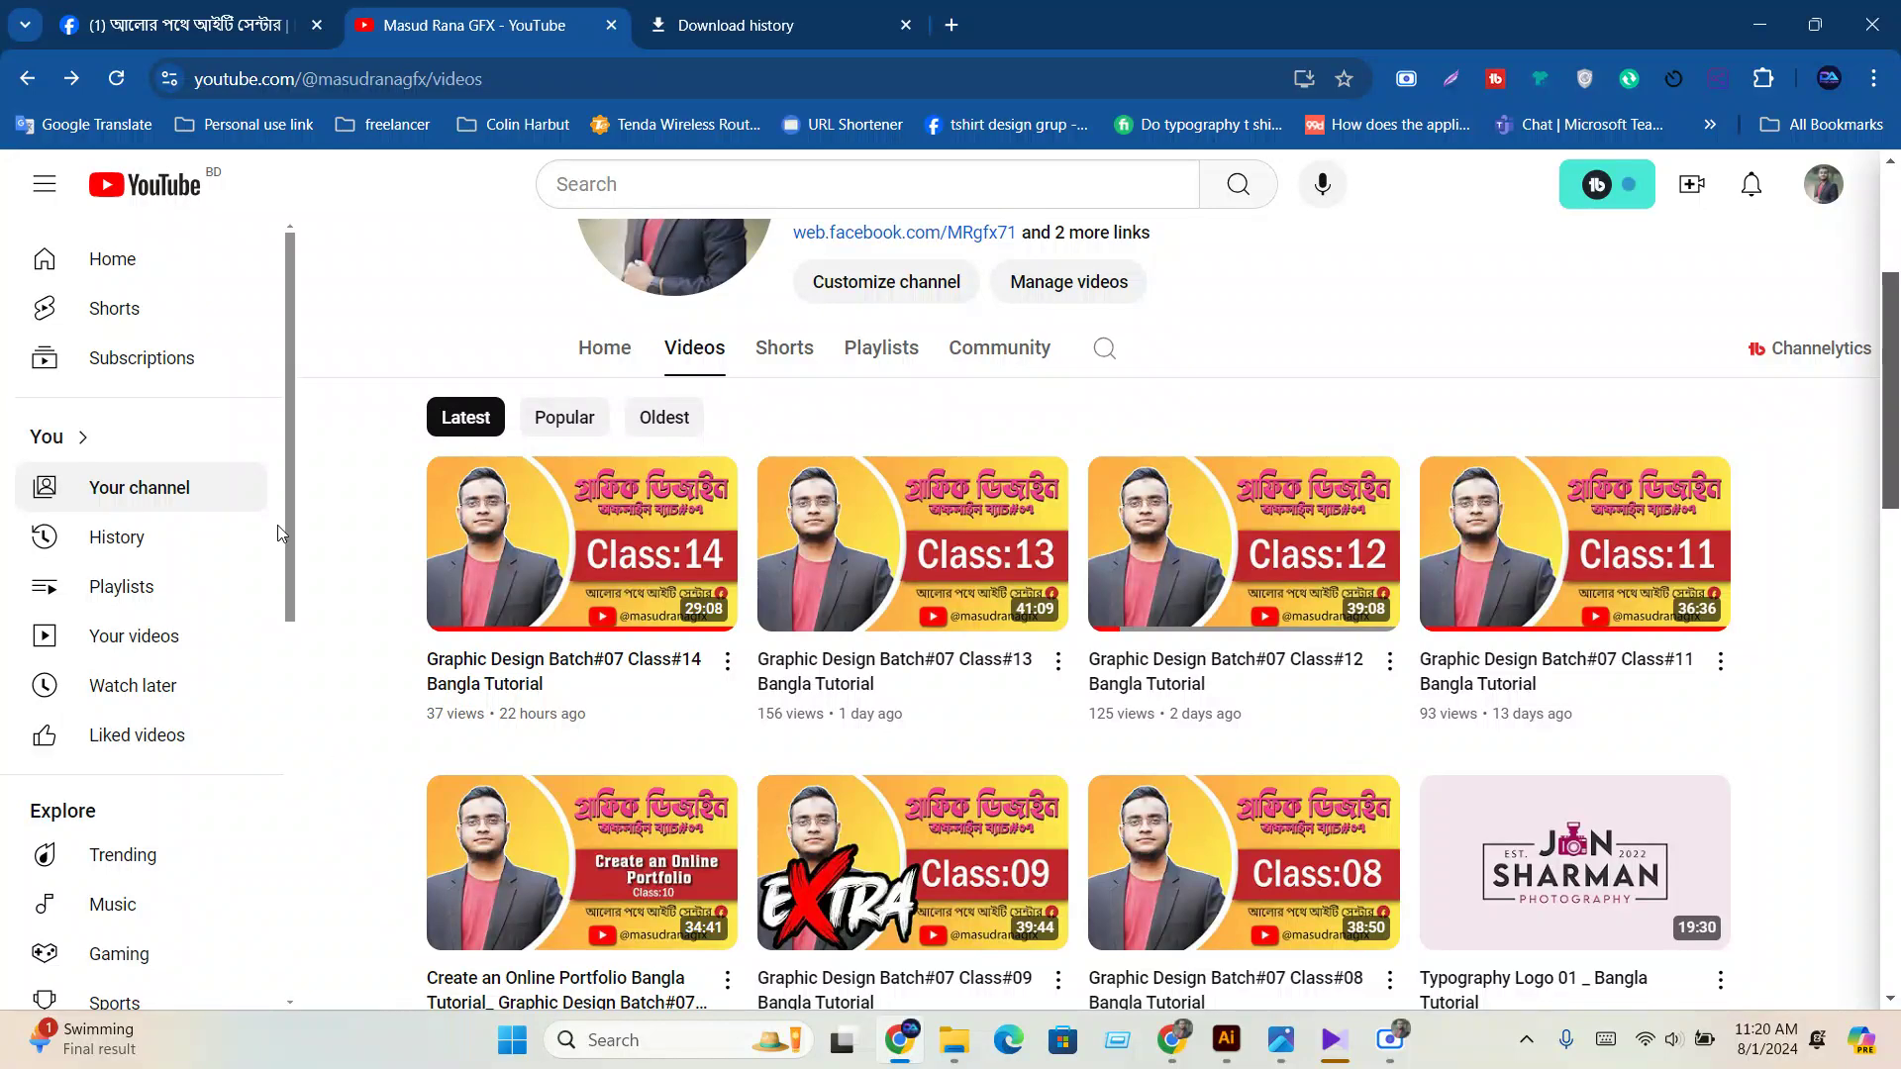
pyautogui.click(171, 24)
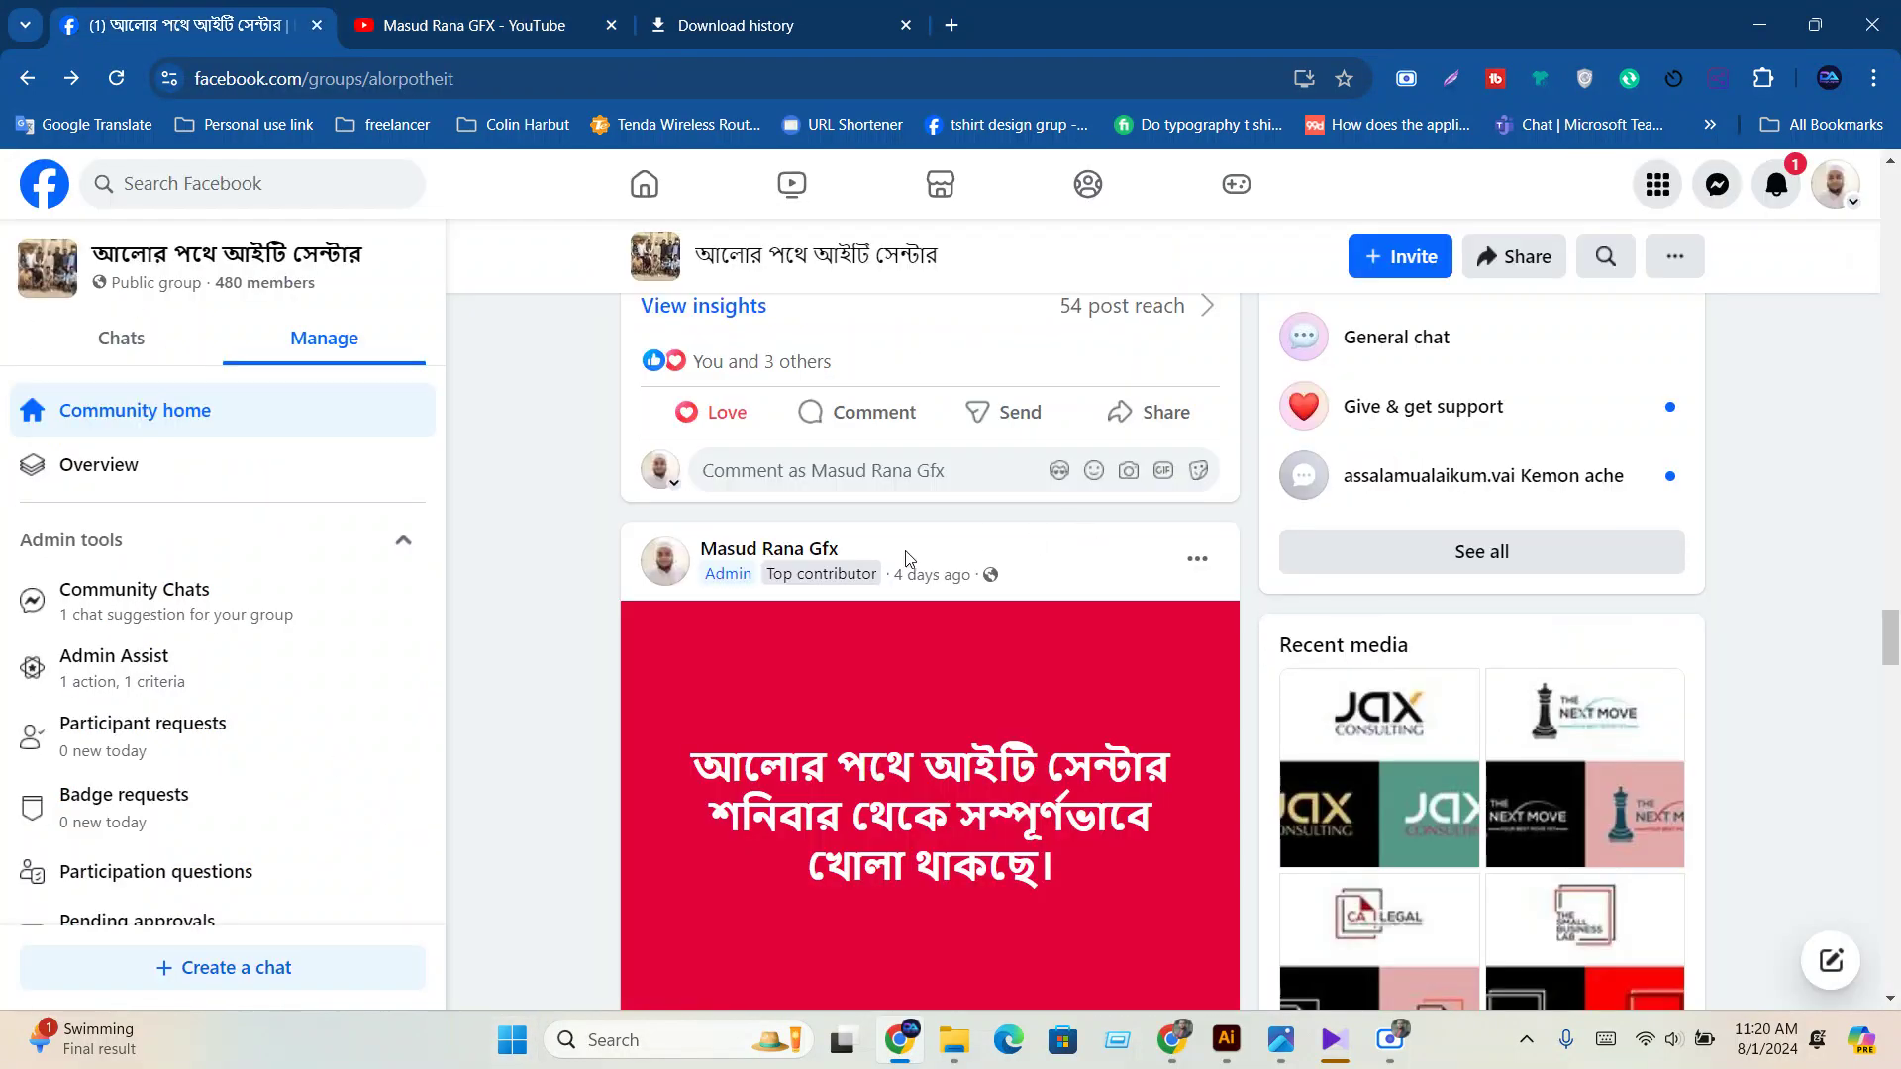
pyautogui.scroll(10, 869, 572)
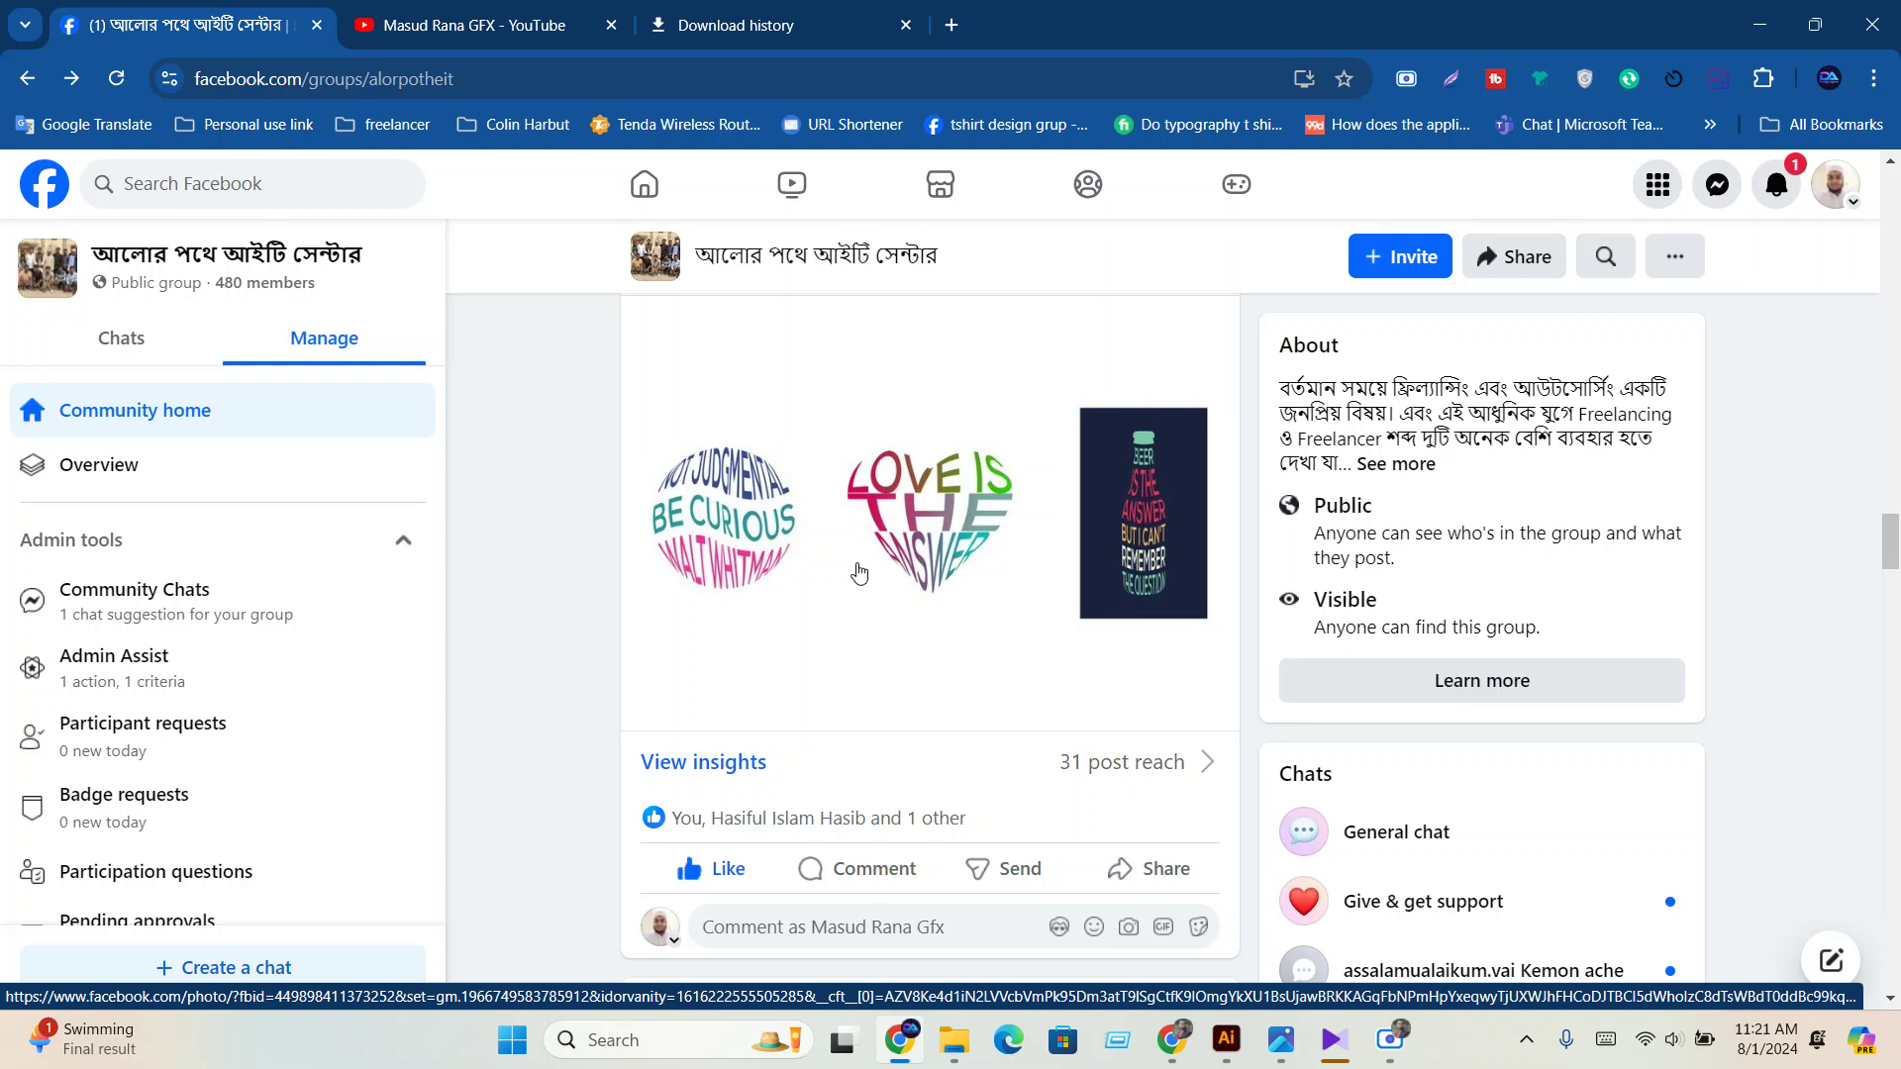
pyautogui.click(953, 27)
pyautogui.click(792, 539)
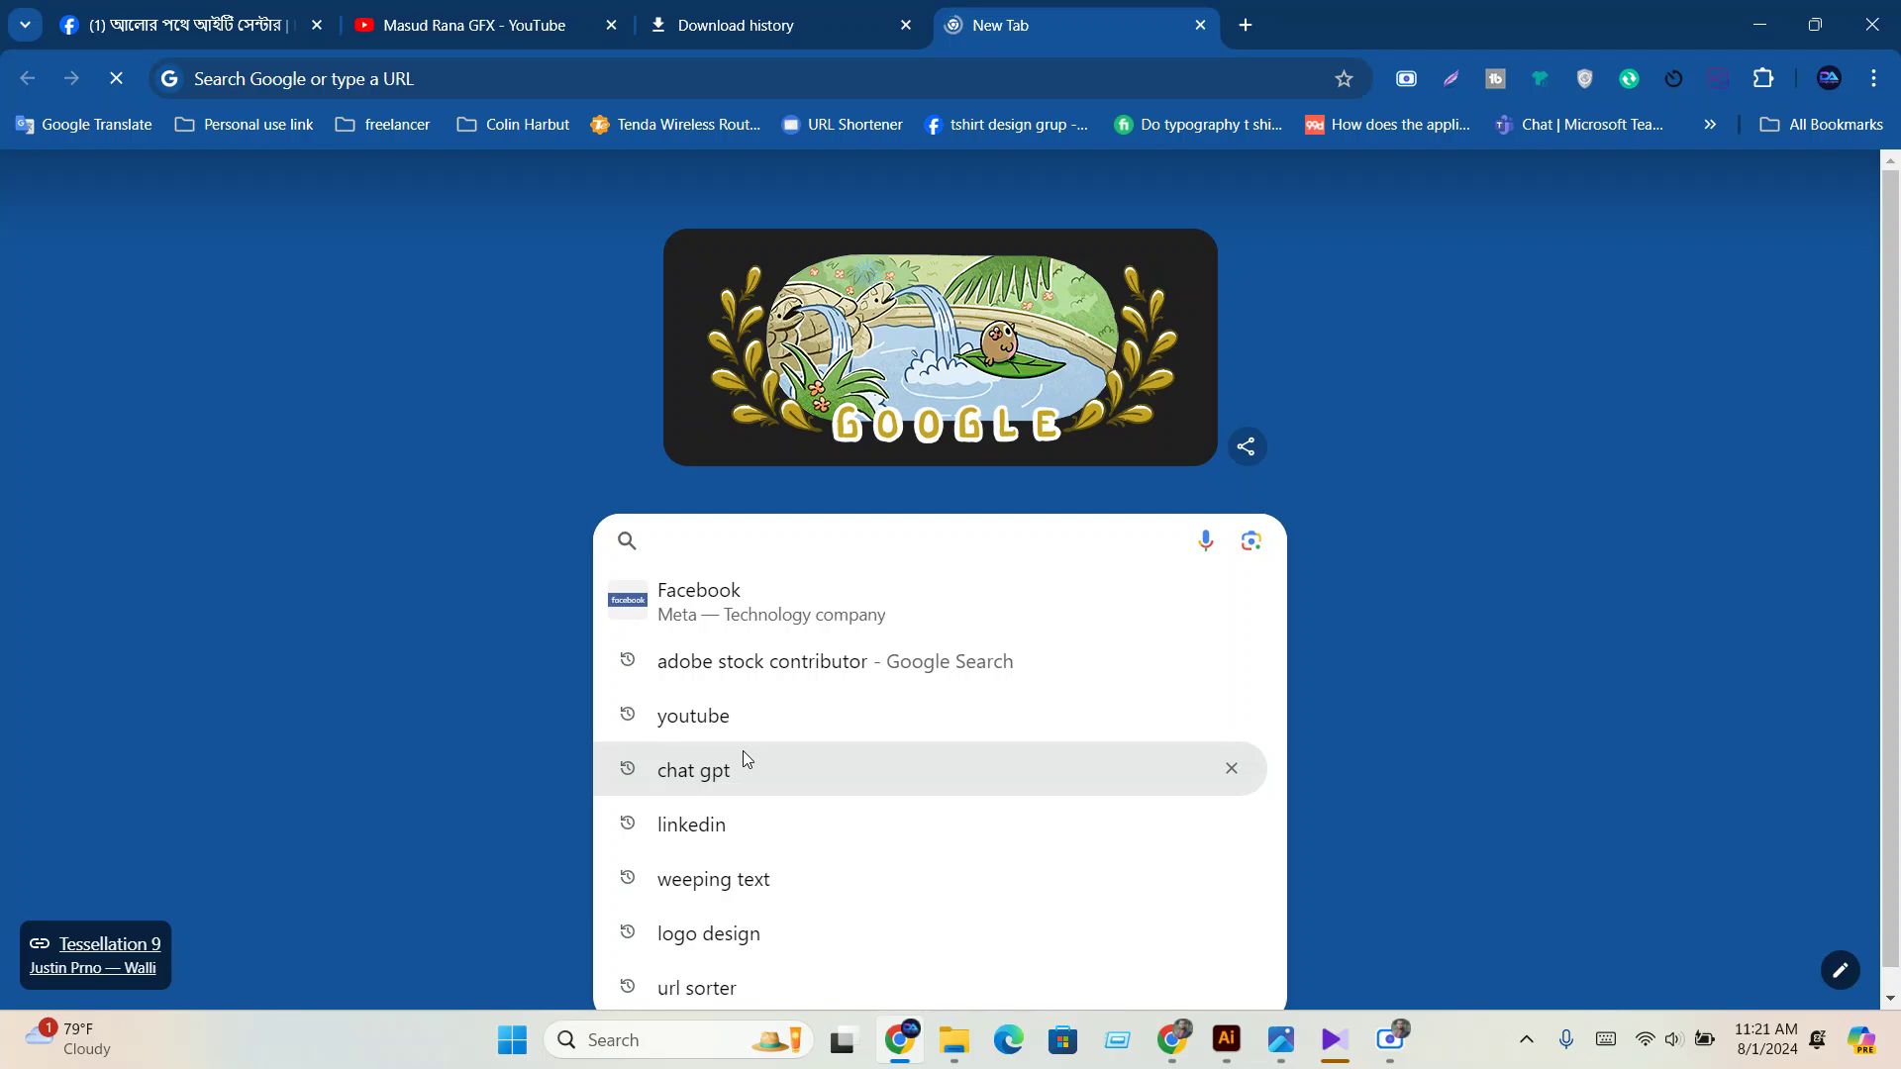
pyautogui.write('shu')
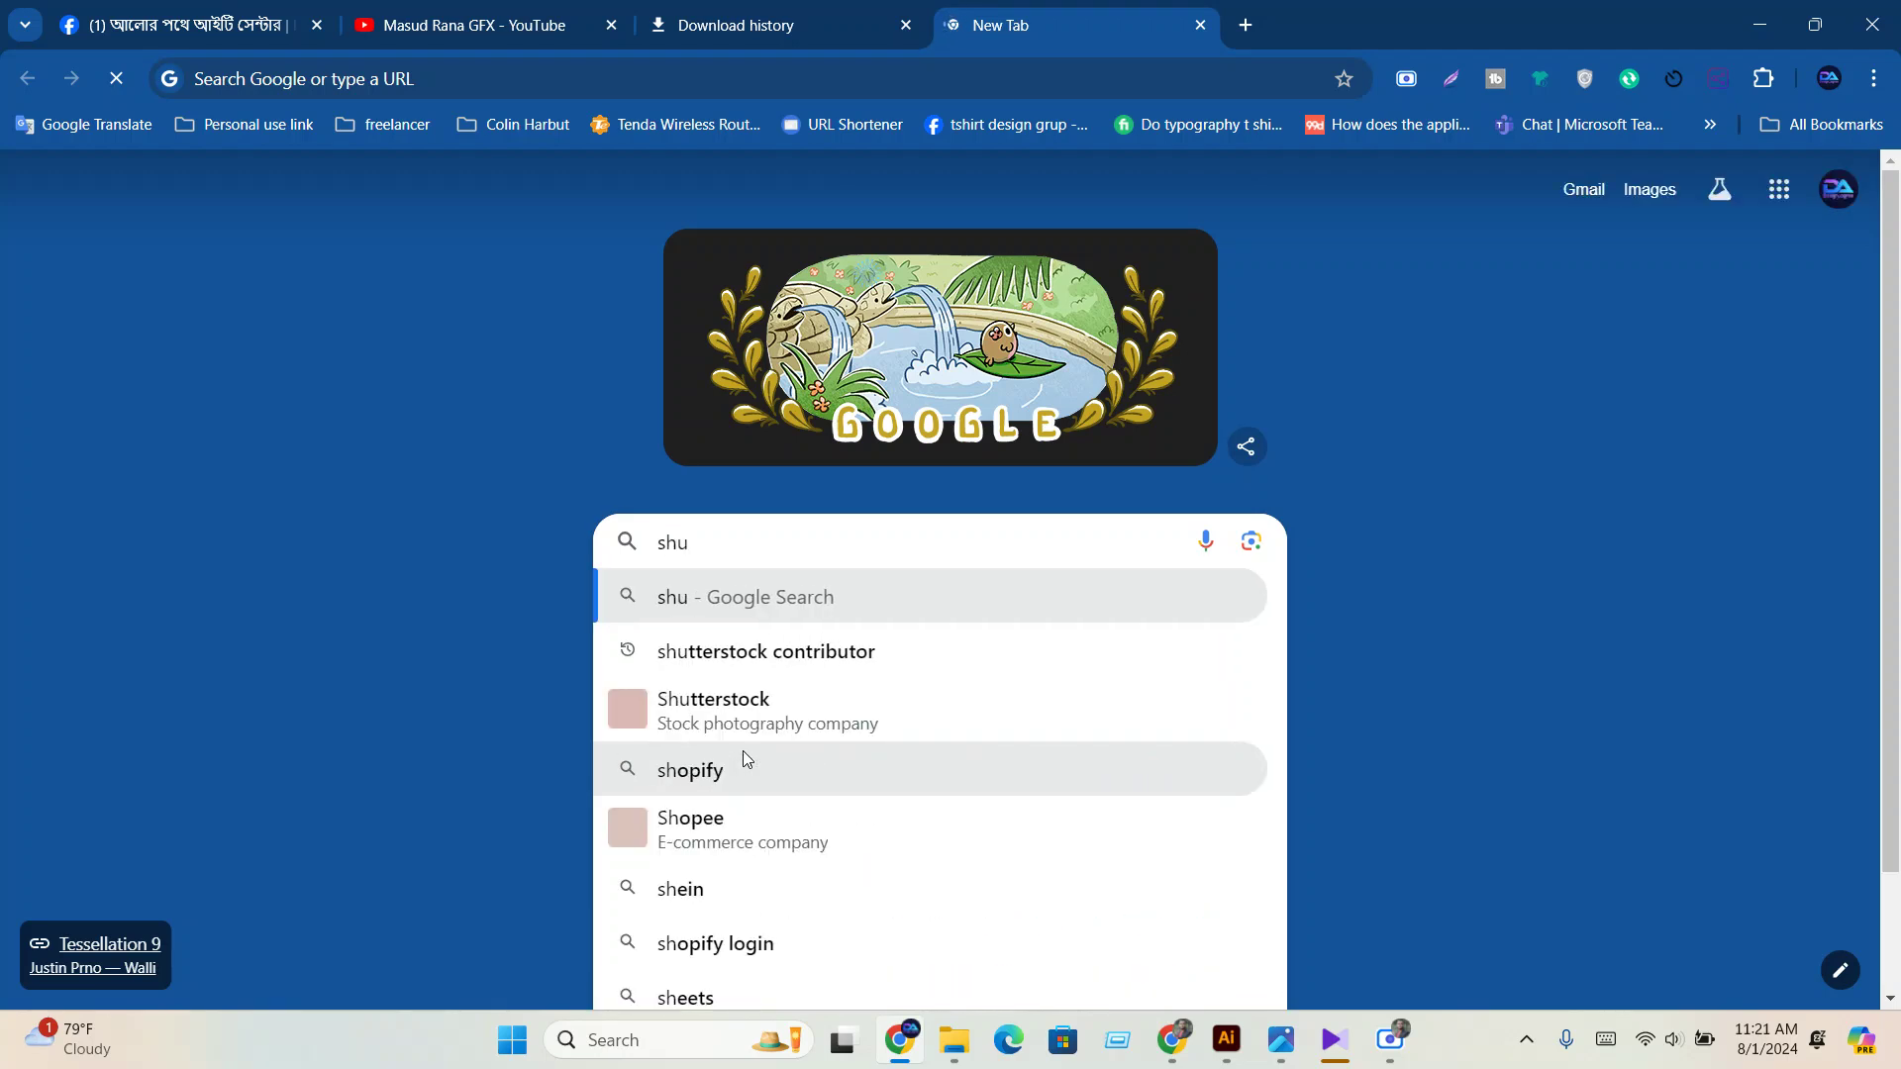
pyautogui.click(834, 858)
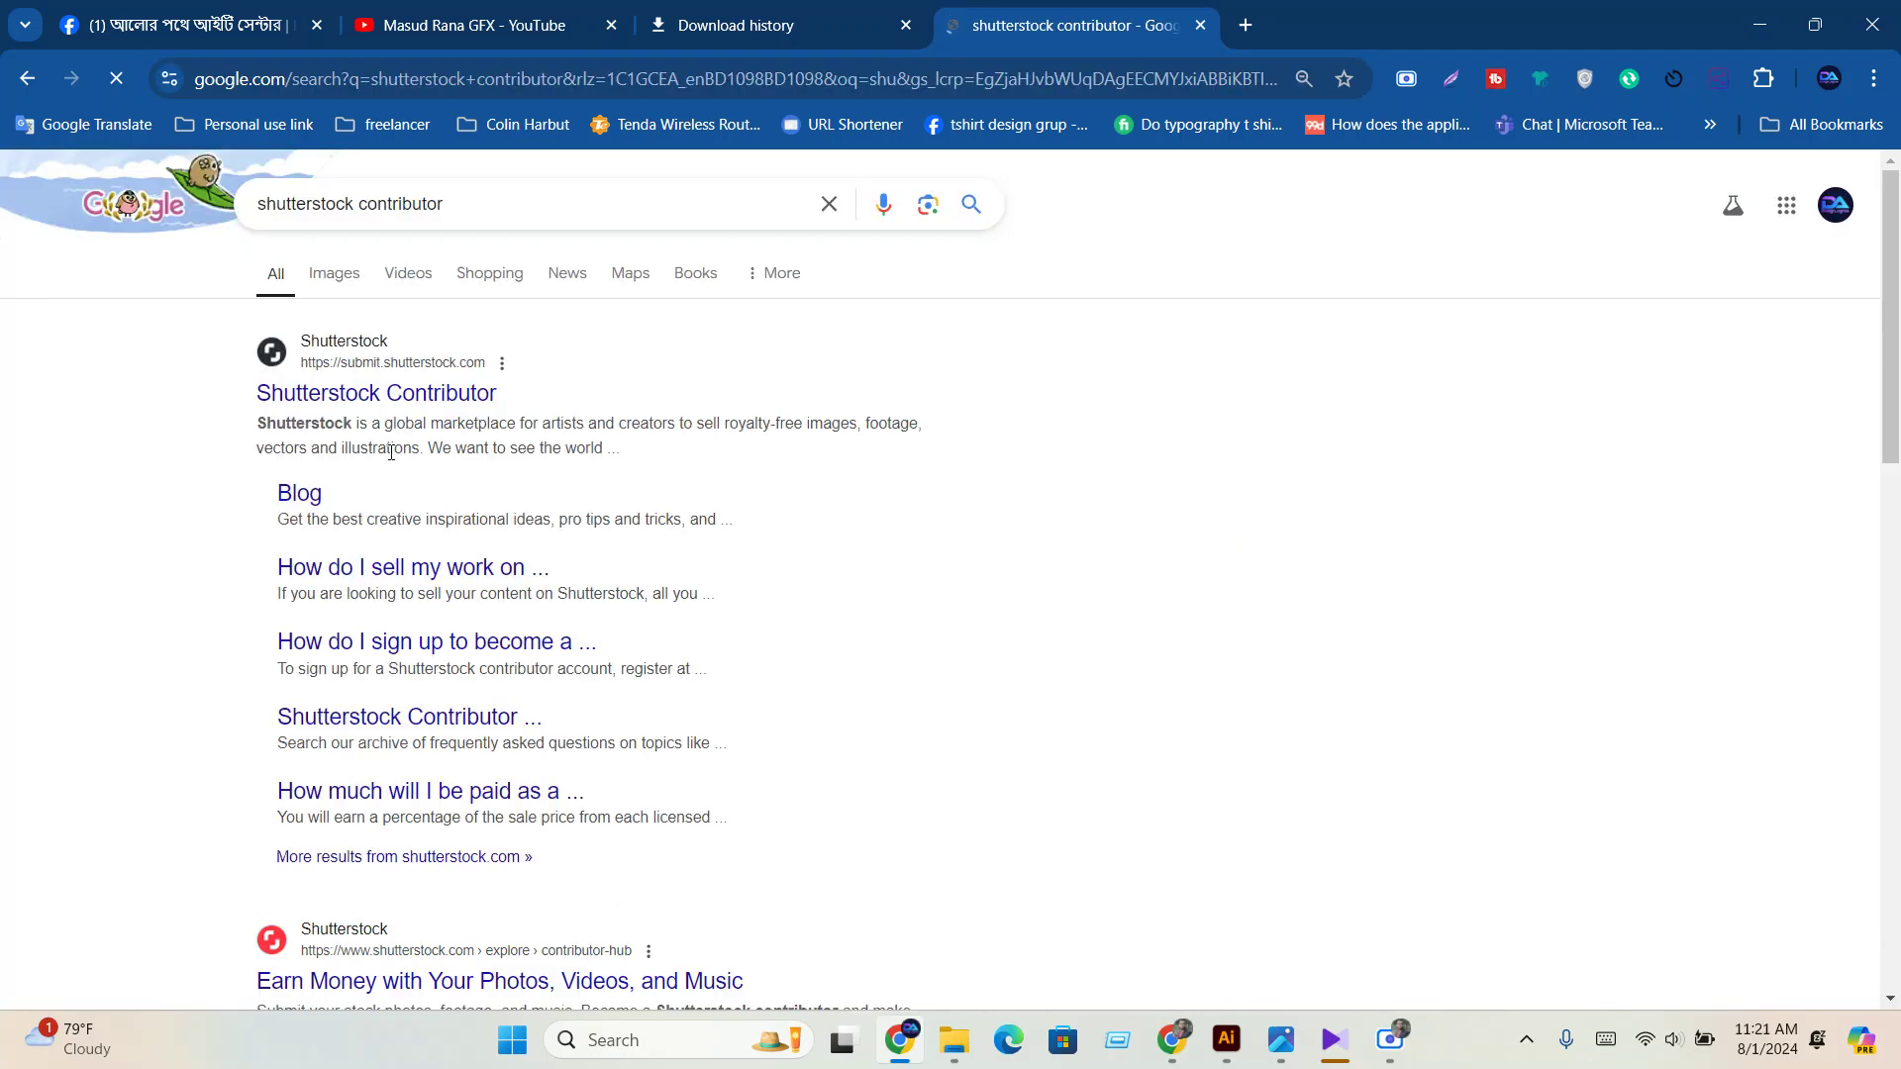
pyautogui.click(405, 396)
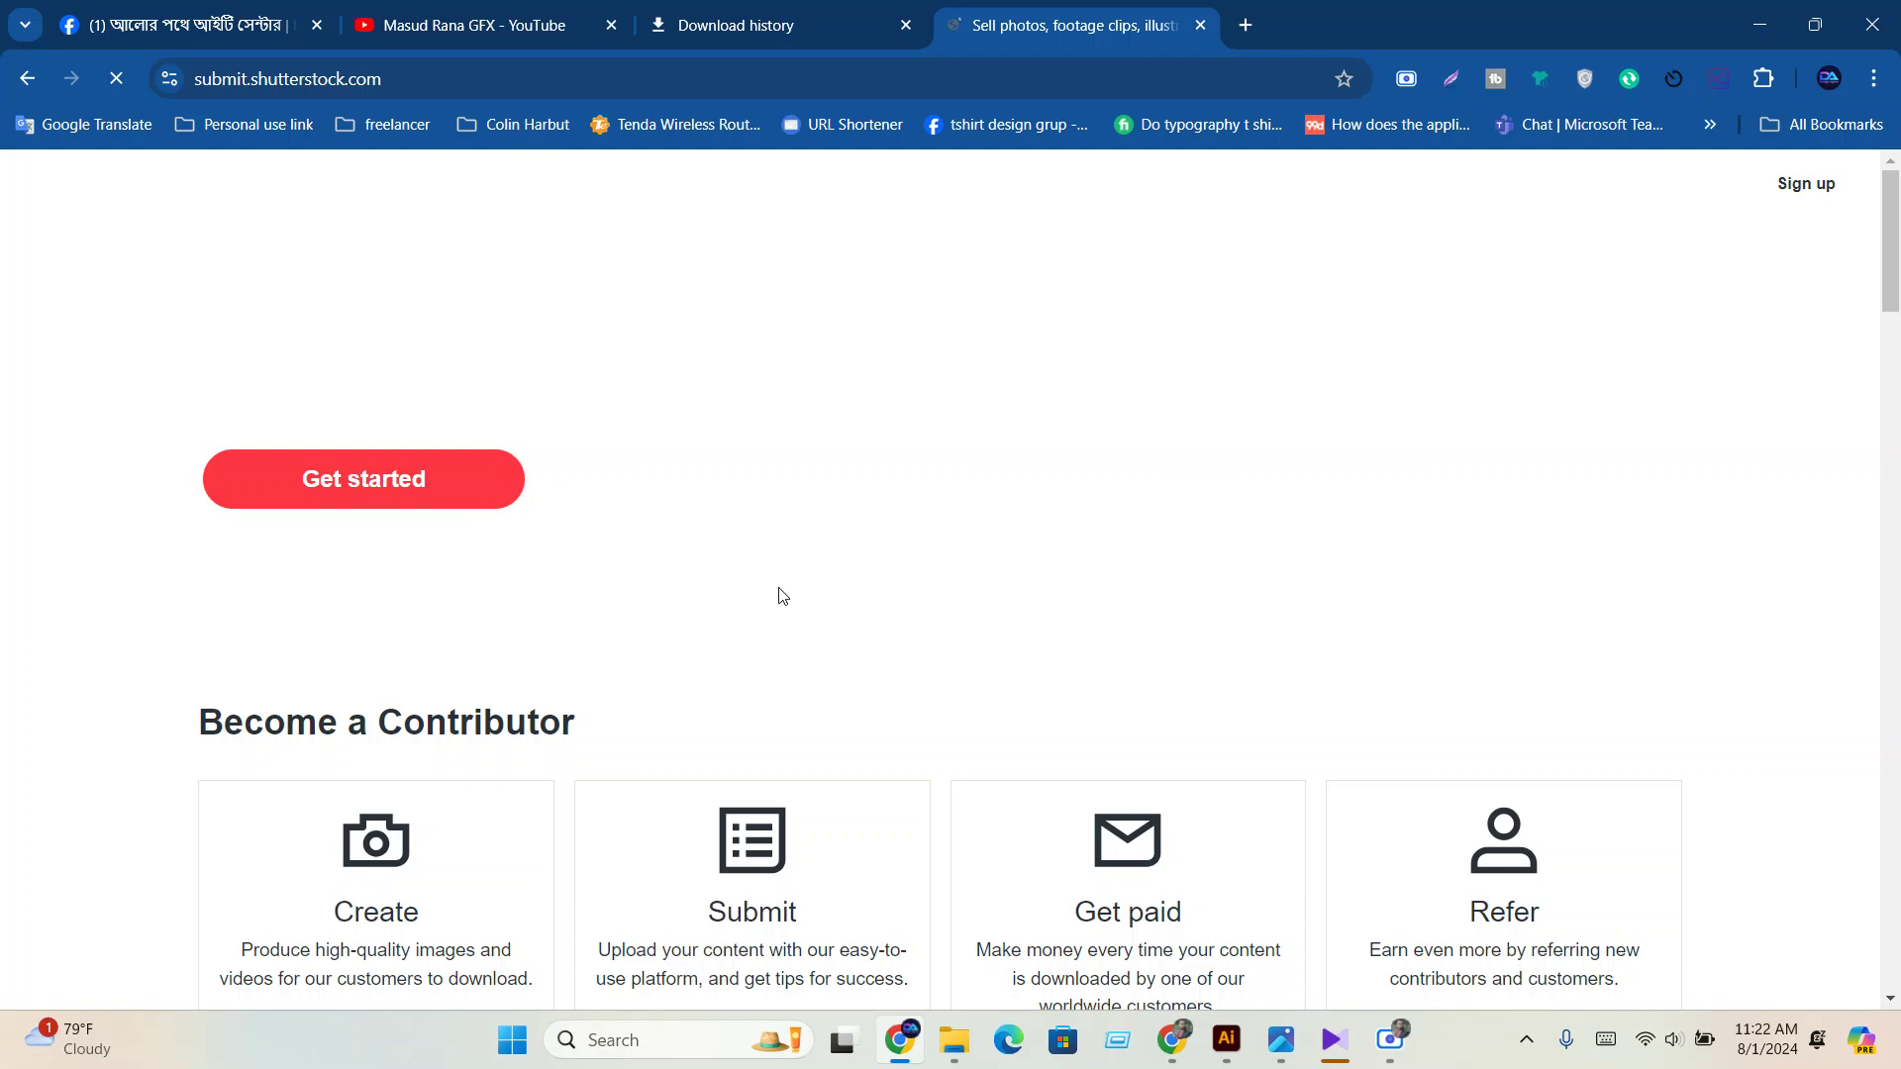
pyautogui.click(1201, 24)
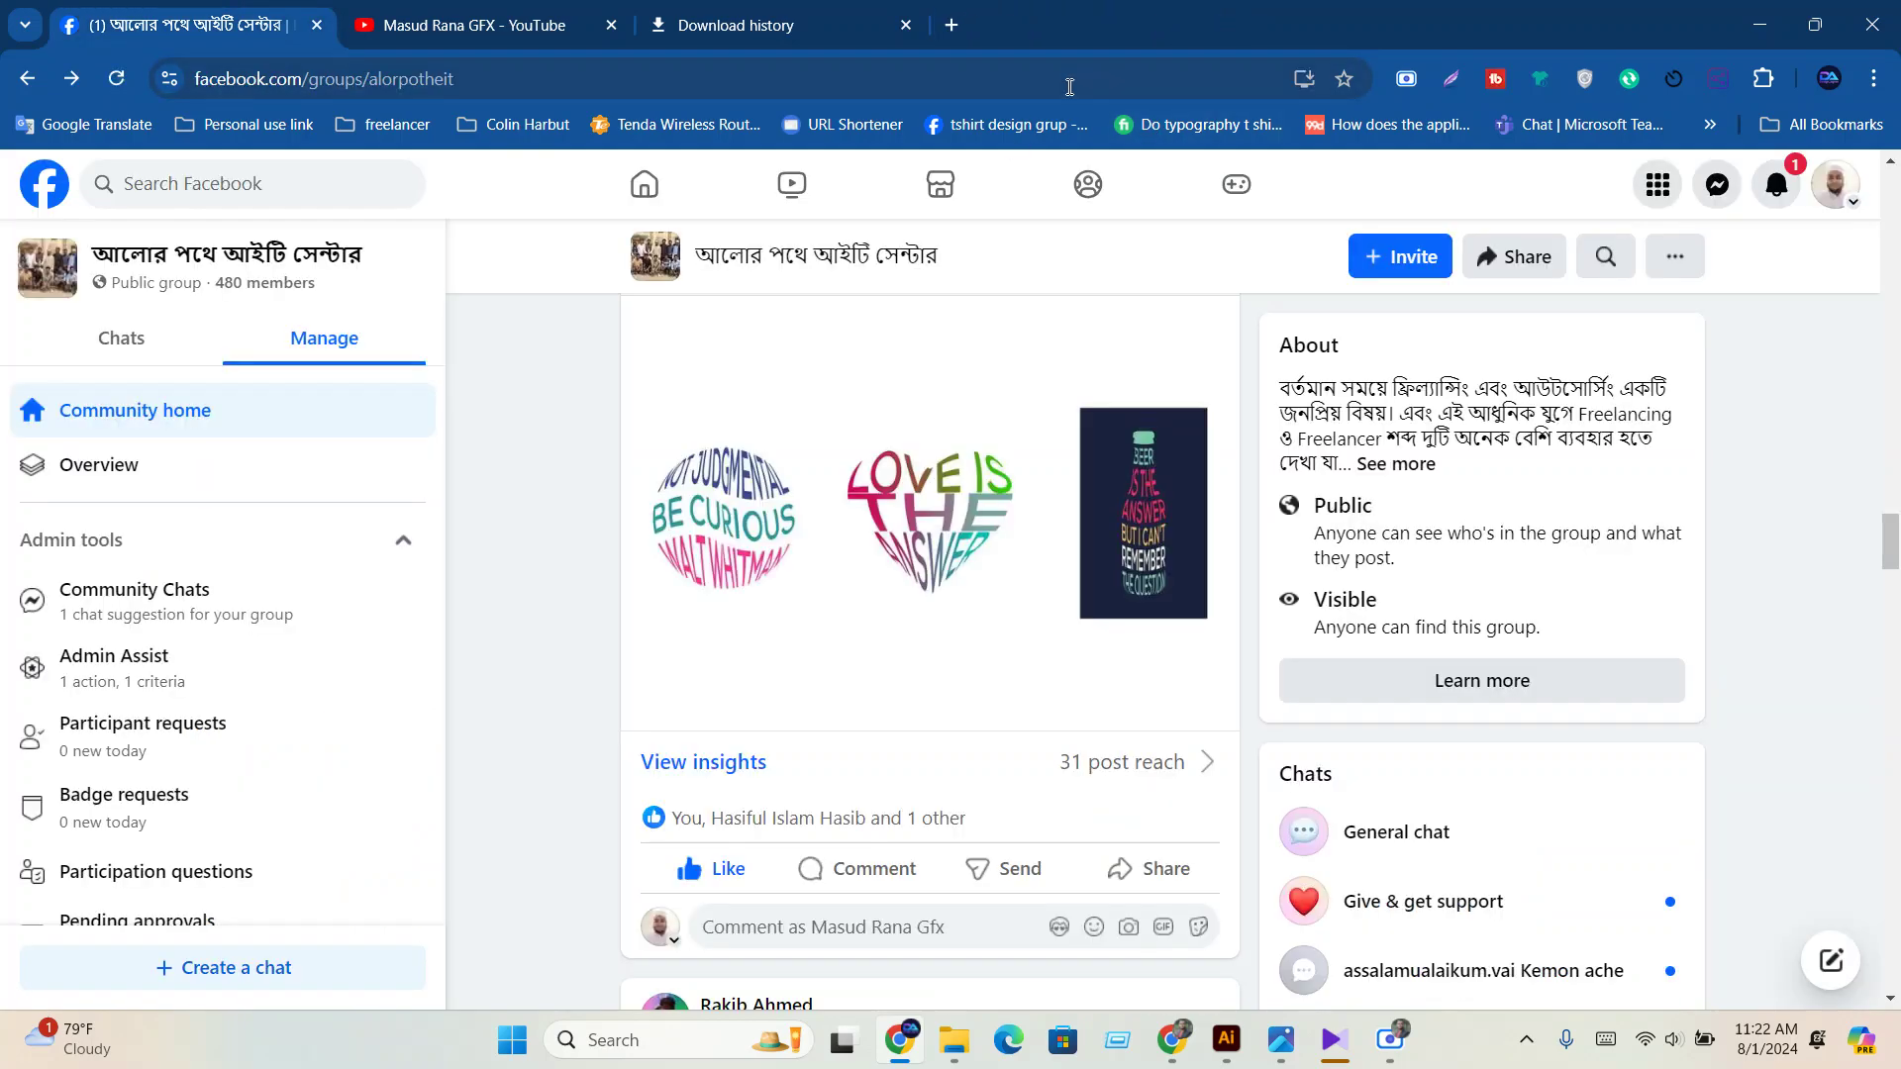
# Search Google for "shutterstock contributor" in a new browser tab.
pyautogui.click(952, 21)
pyautogui.click(818, 545)
pyautogui.write('sh')
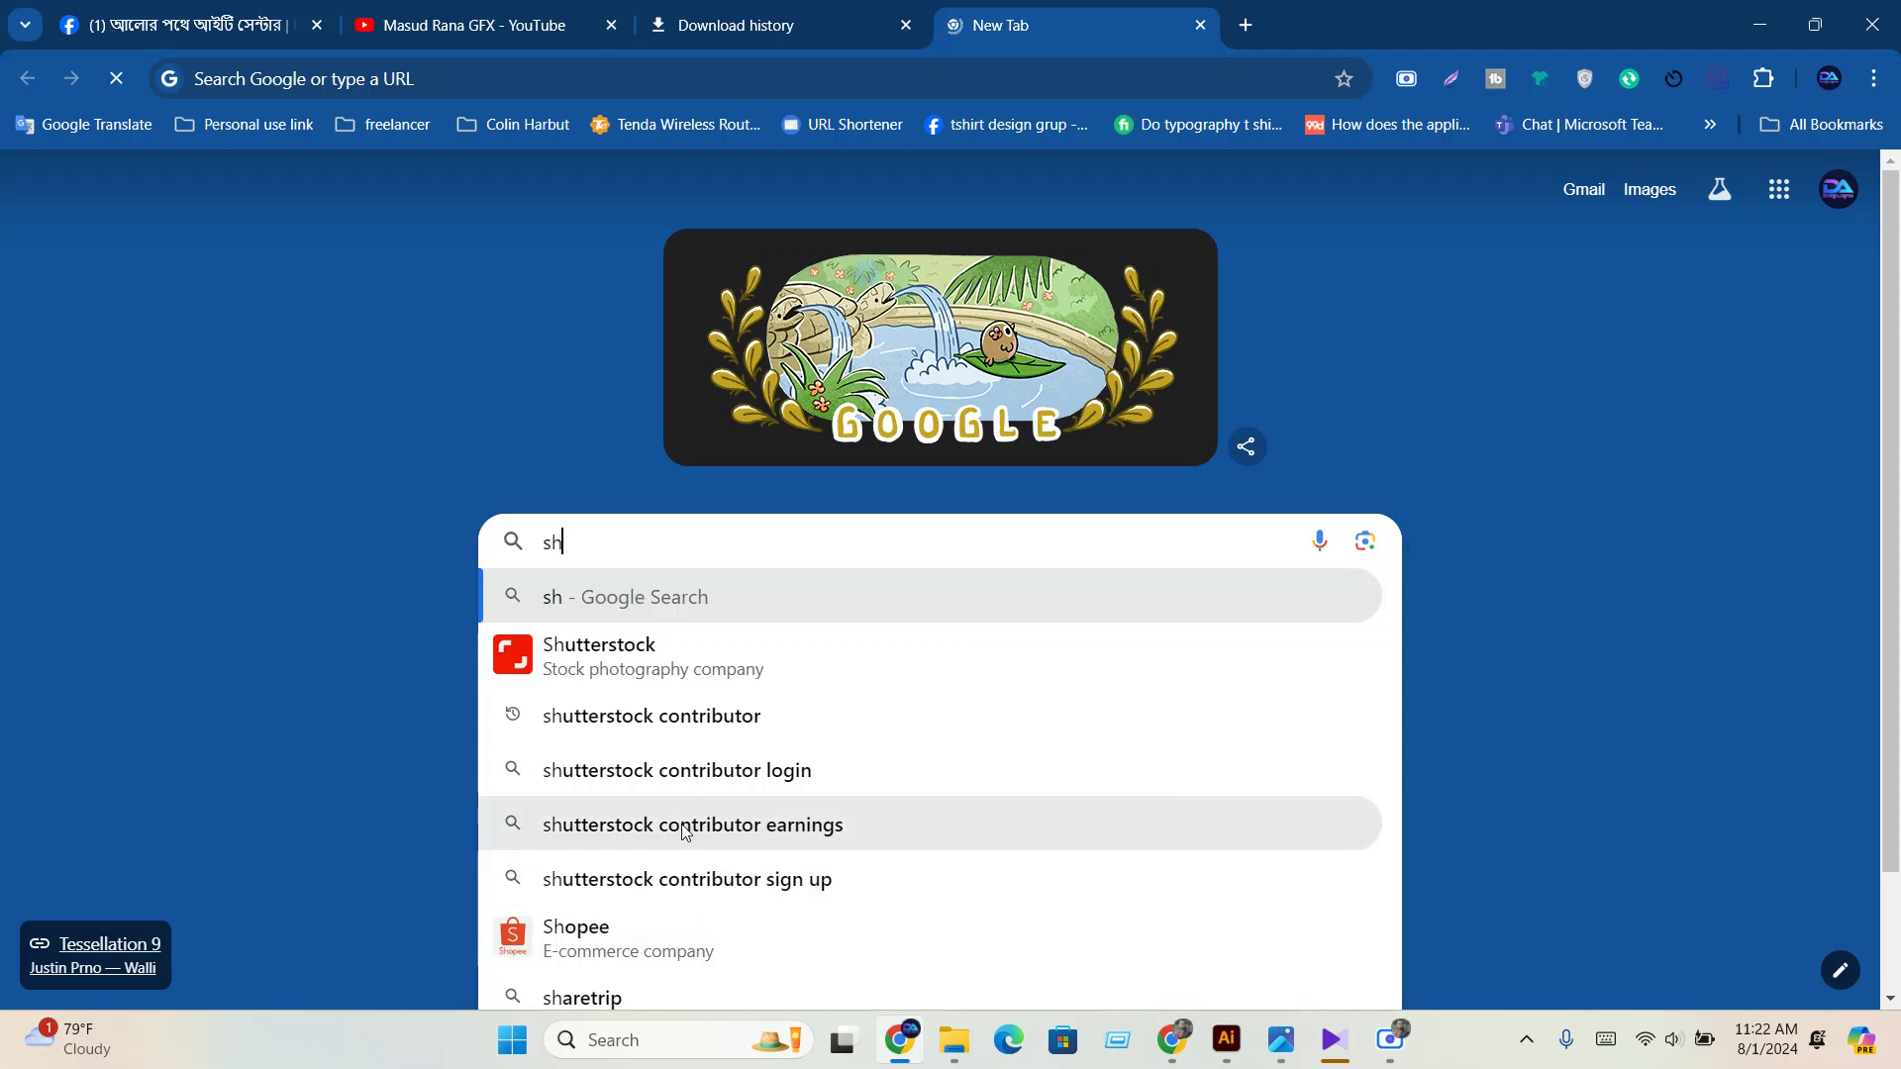
pyautogui.write('u')
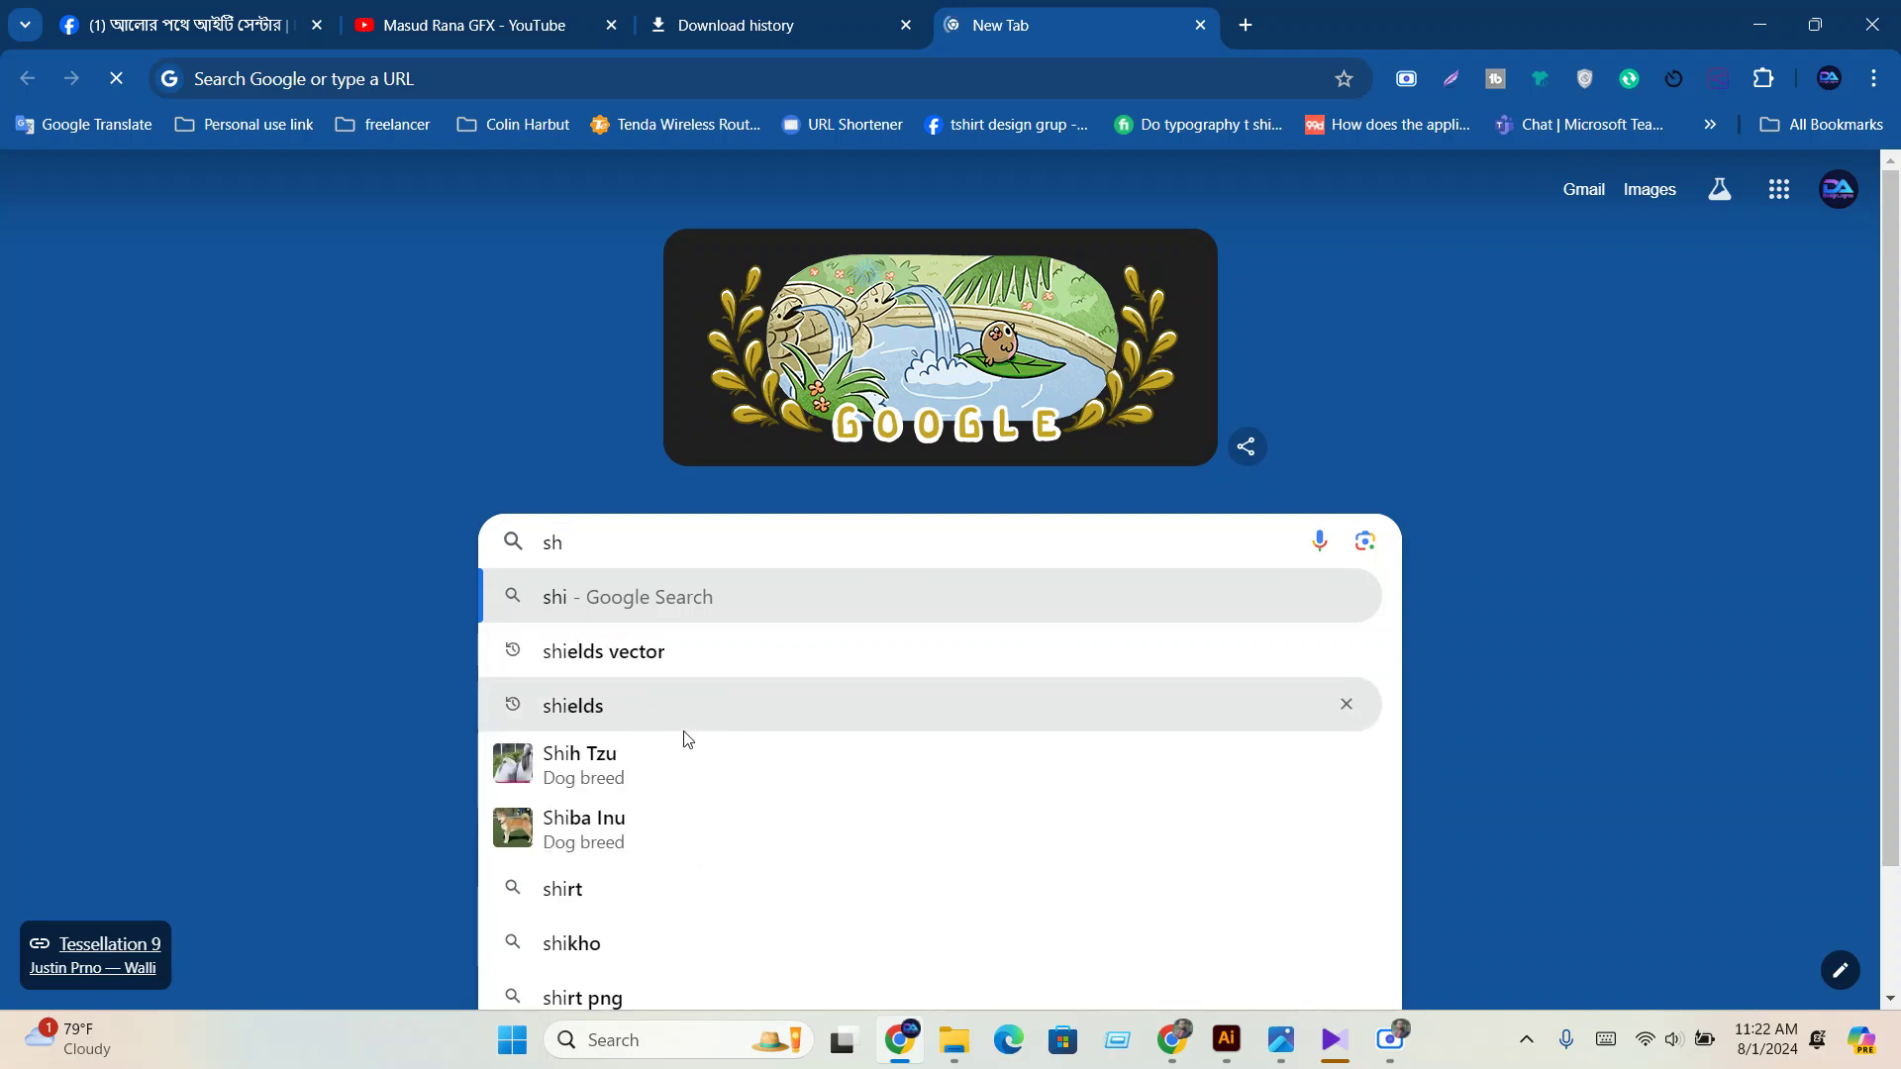
pyautogui.write('tter')
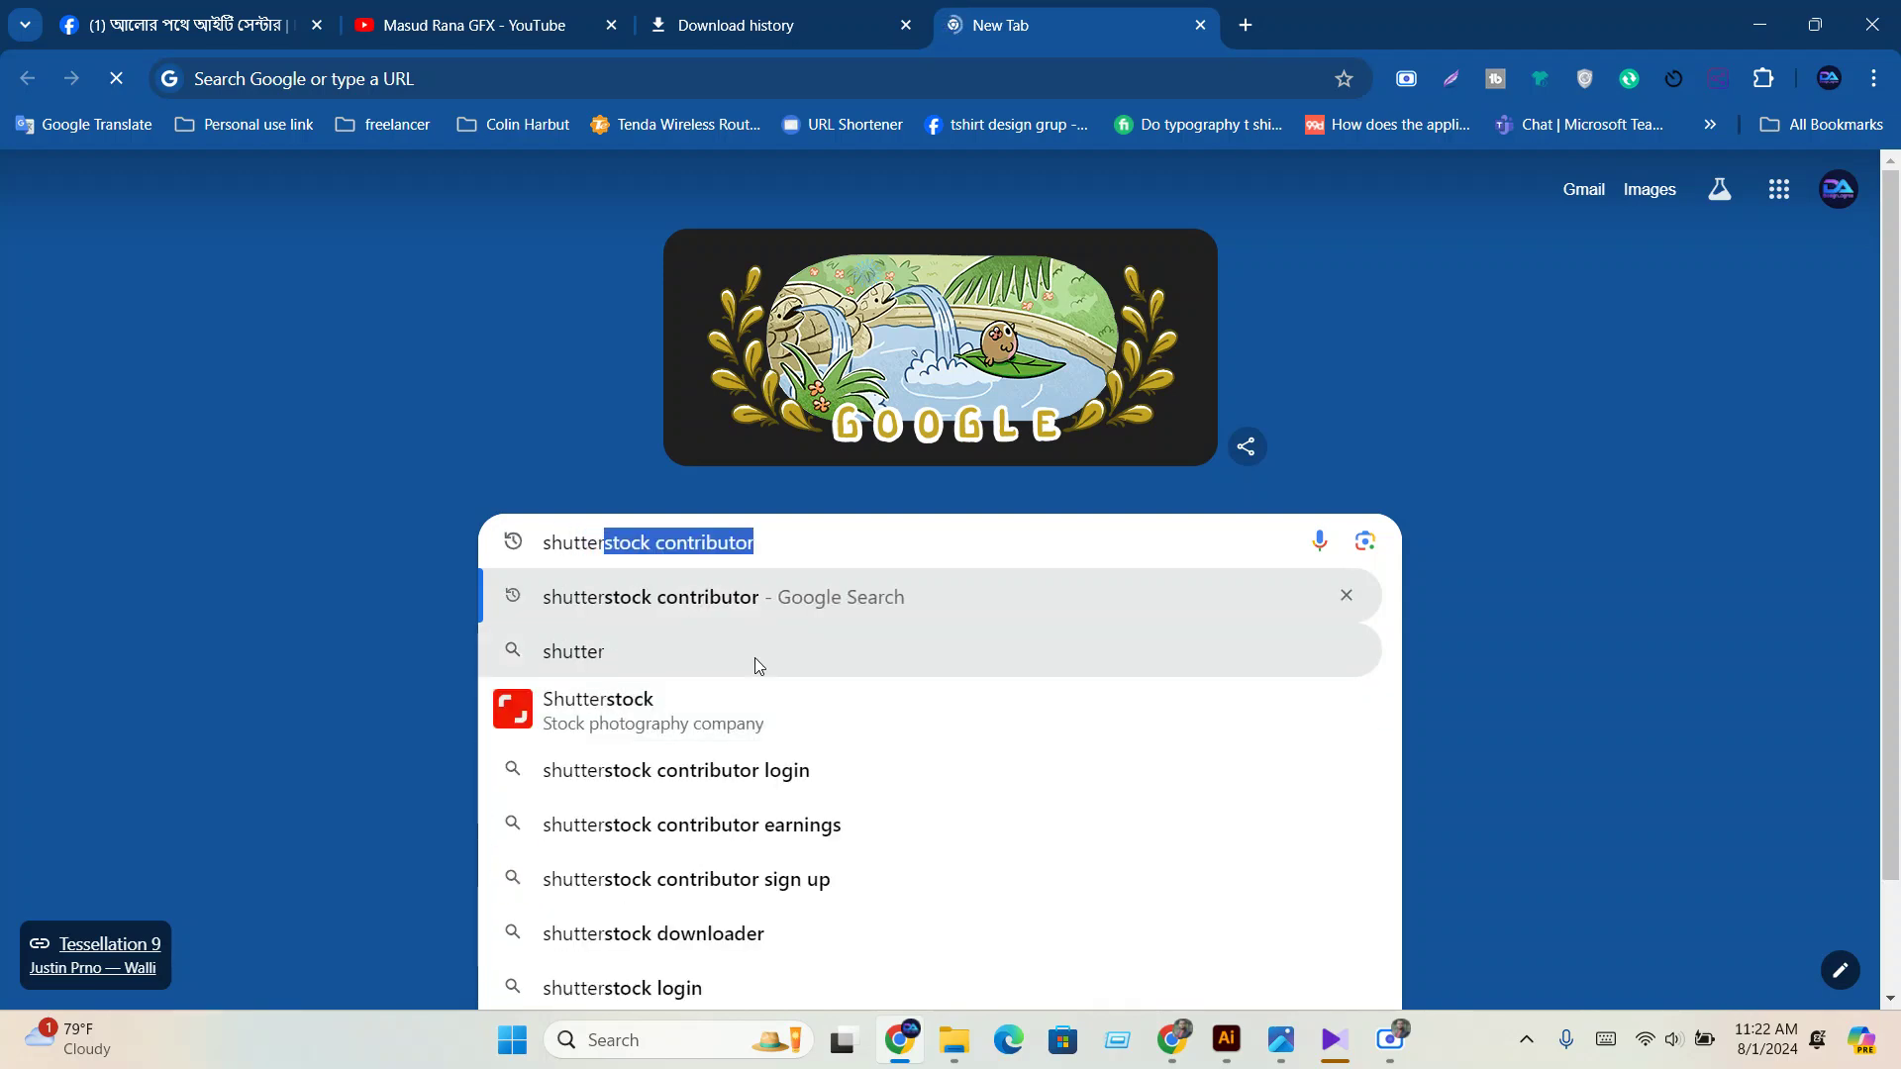
pyautogui.press('Return')
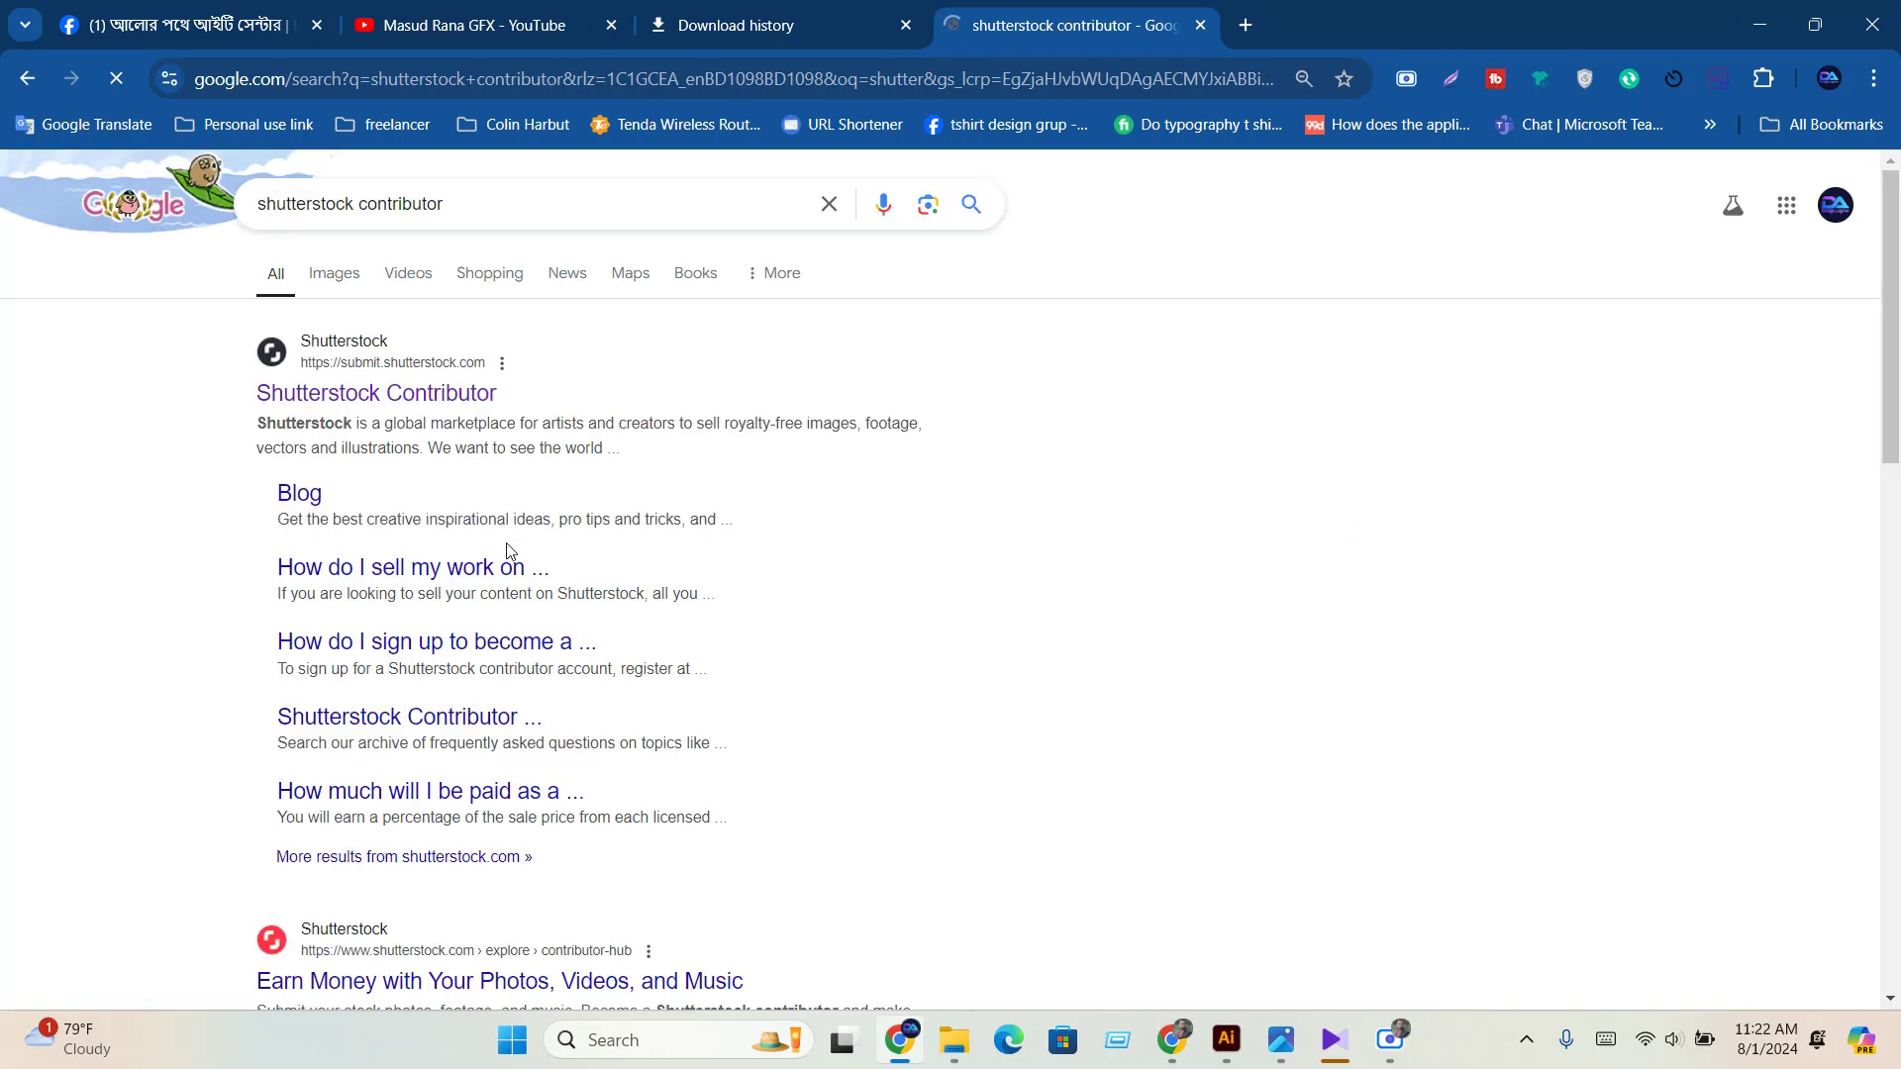
# Switch to the other Chrome window, find Shutterstock Contributor through Google, and view the dashboard's portfolio status and earnings.
pyautogui.moveTo(1172, 1039)
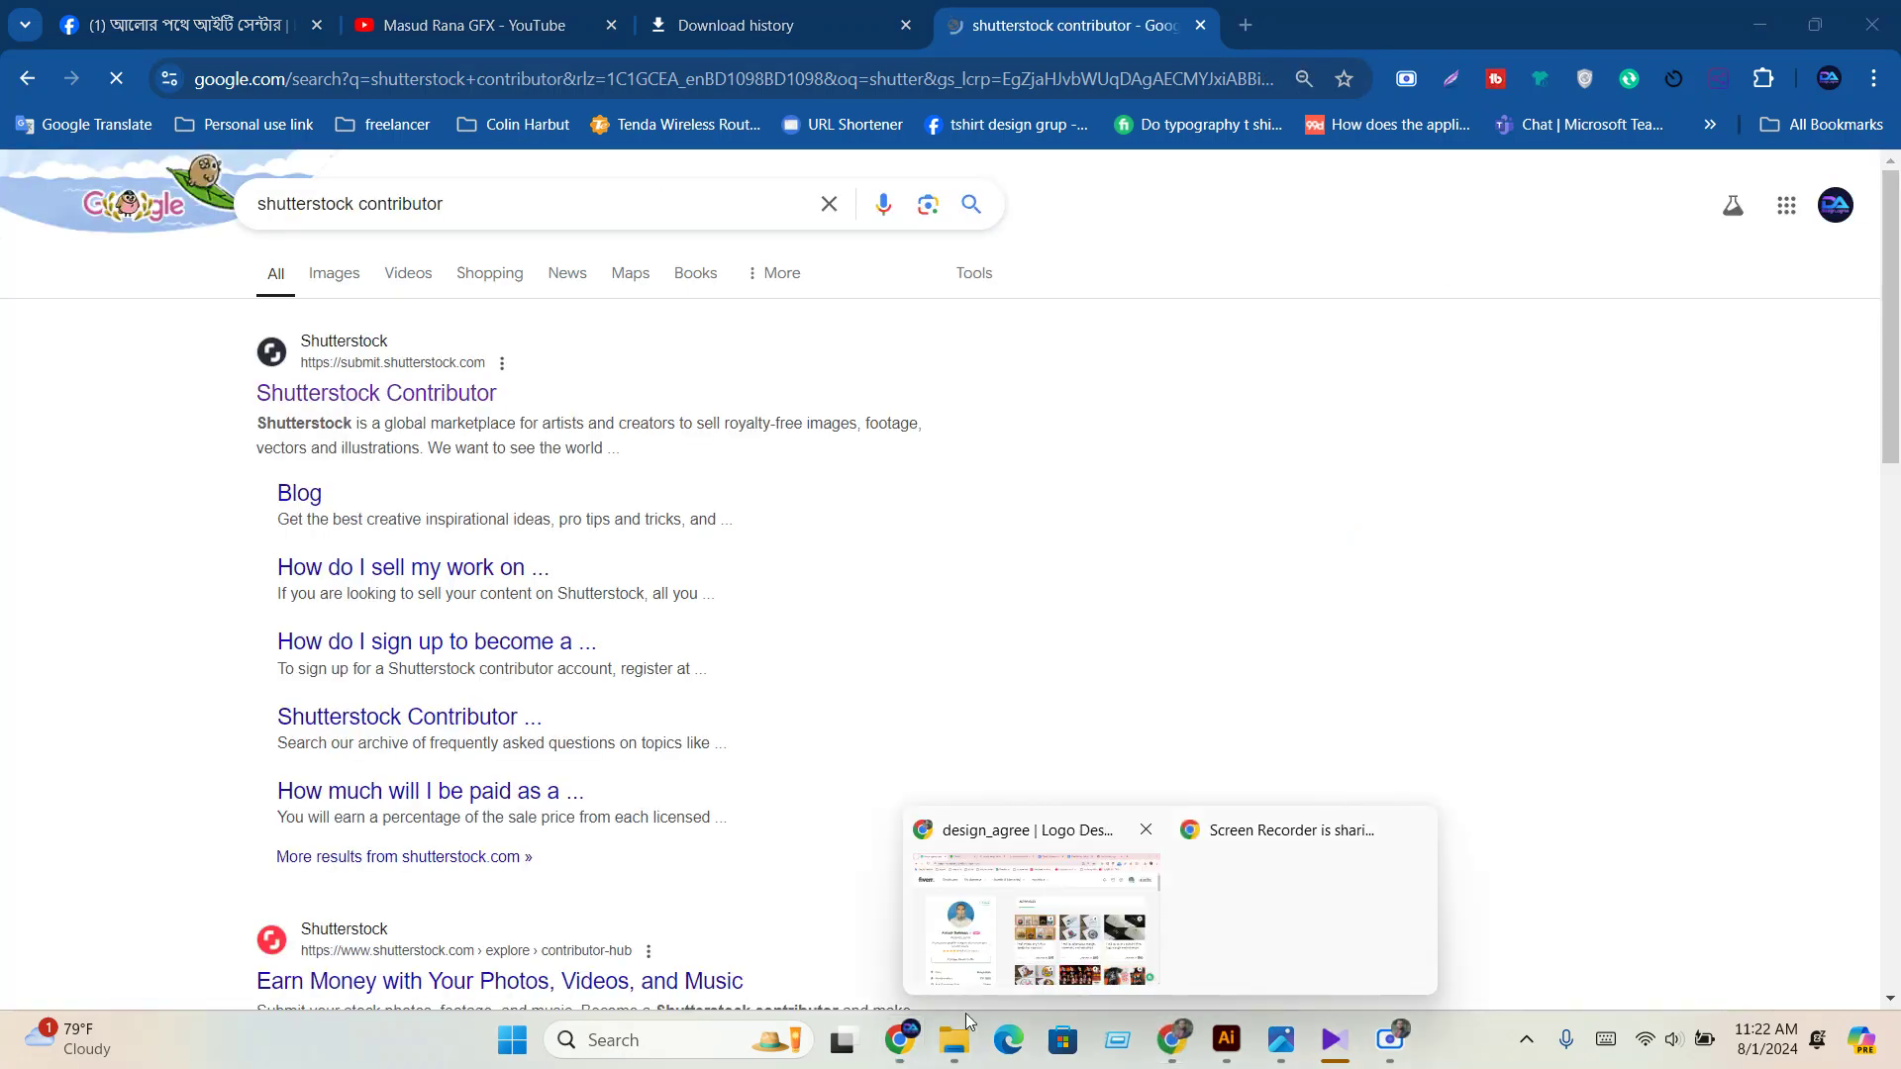
pyautogui.click(1009, 968)
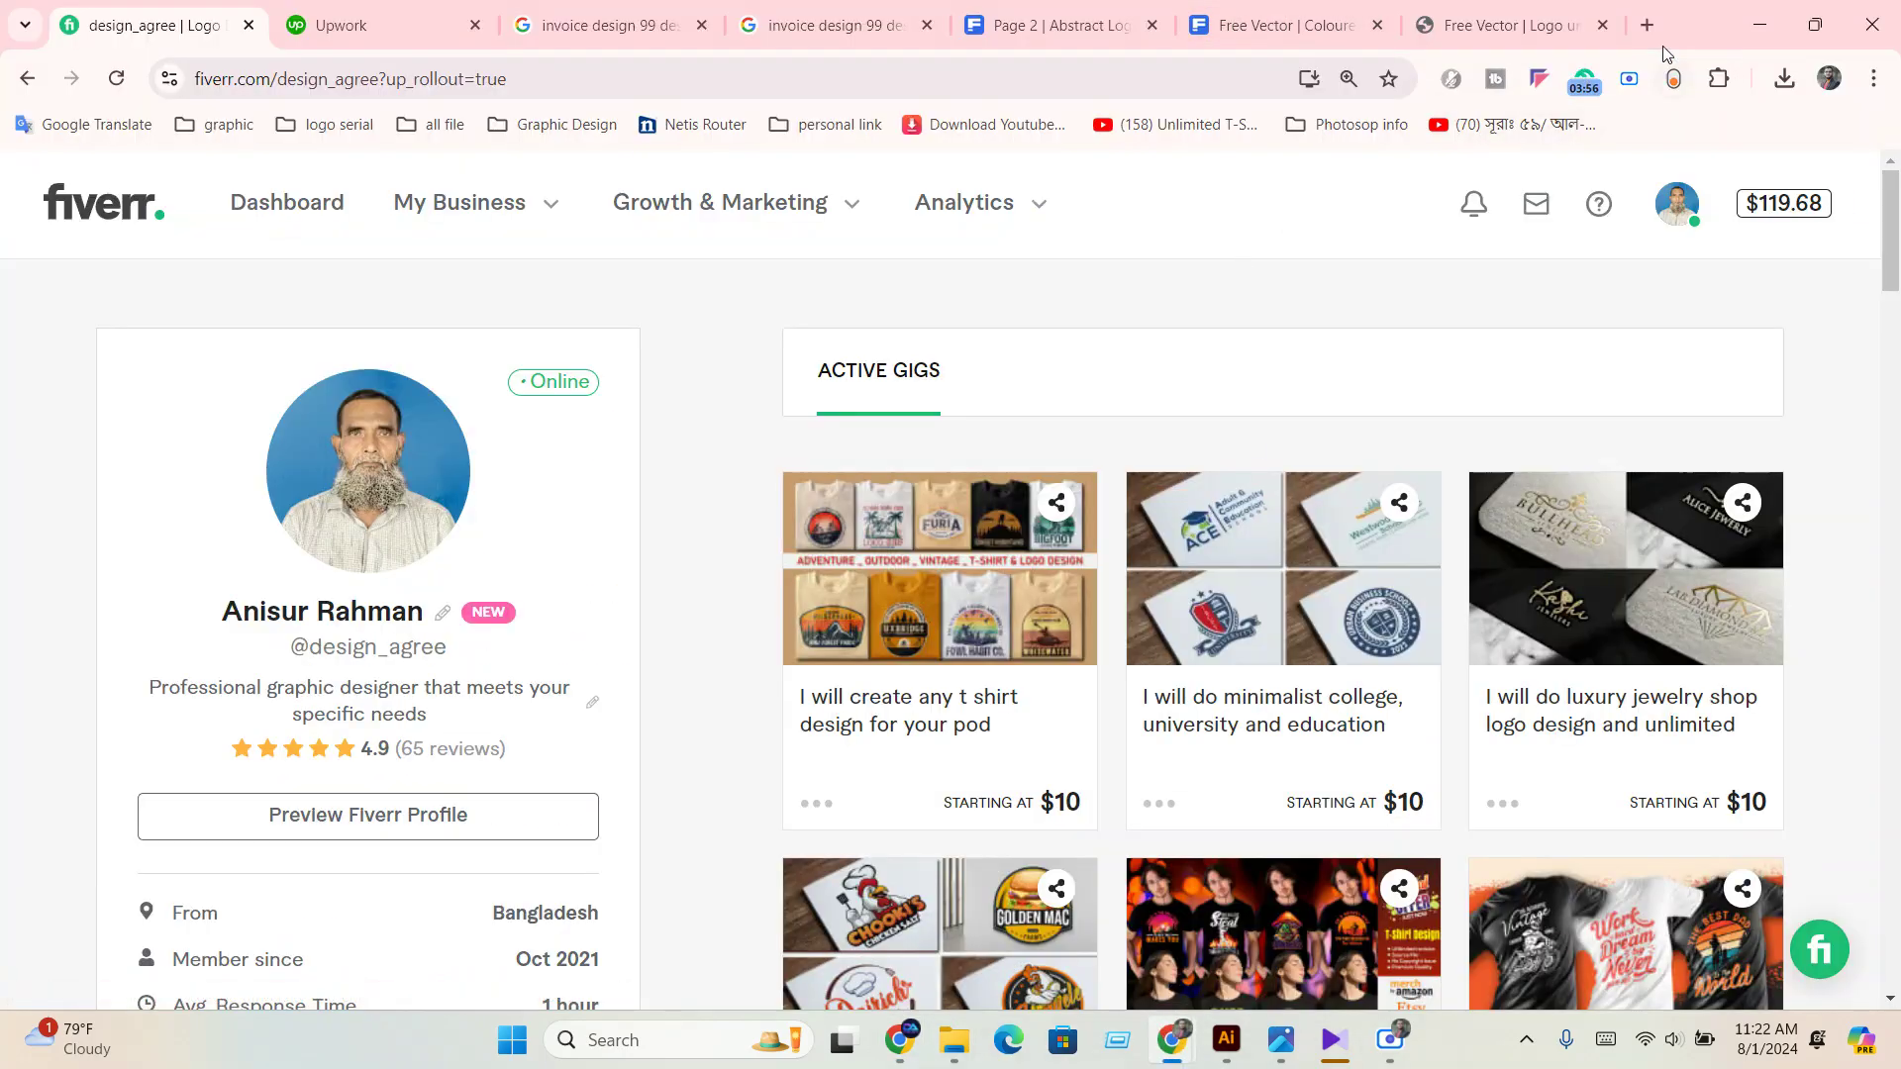
pyautogui.click(1648, 25)
pyautogui.click(899, 531)
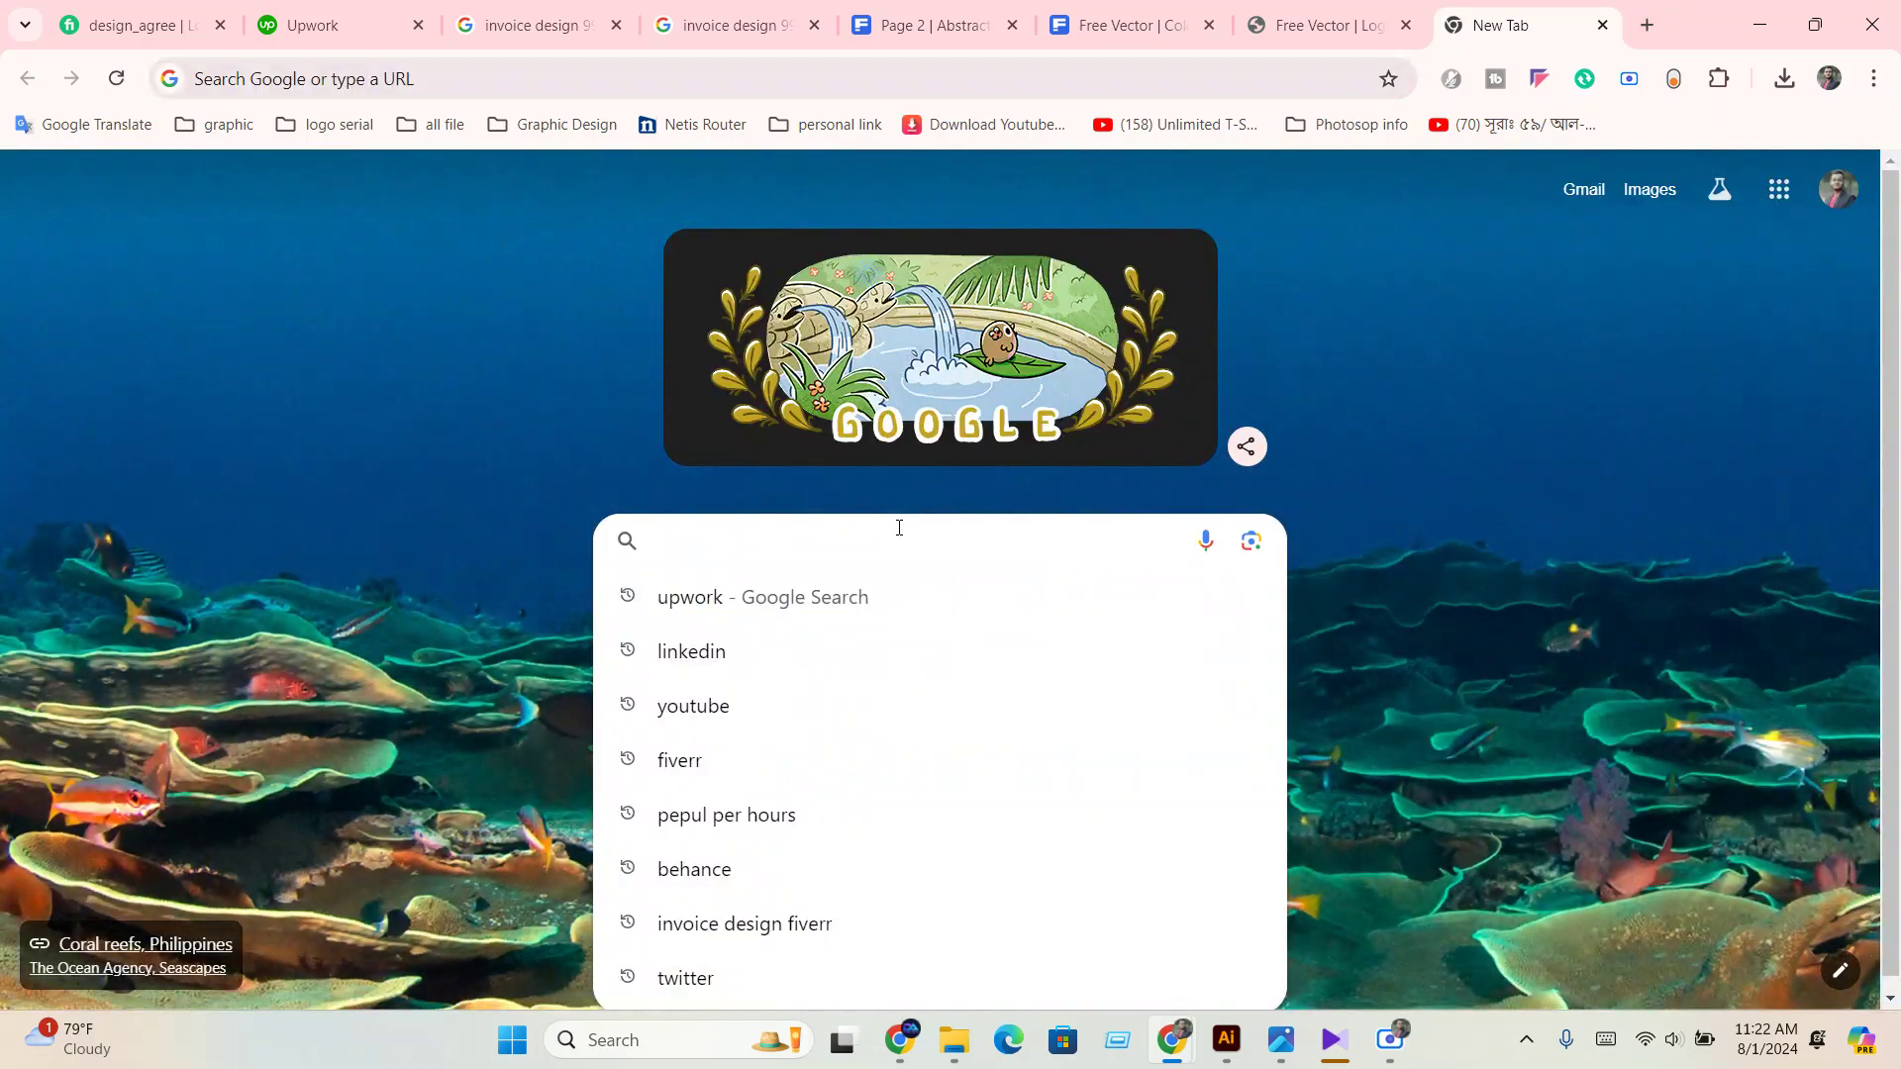
pyautogui.write('shutter')
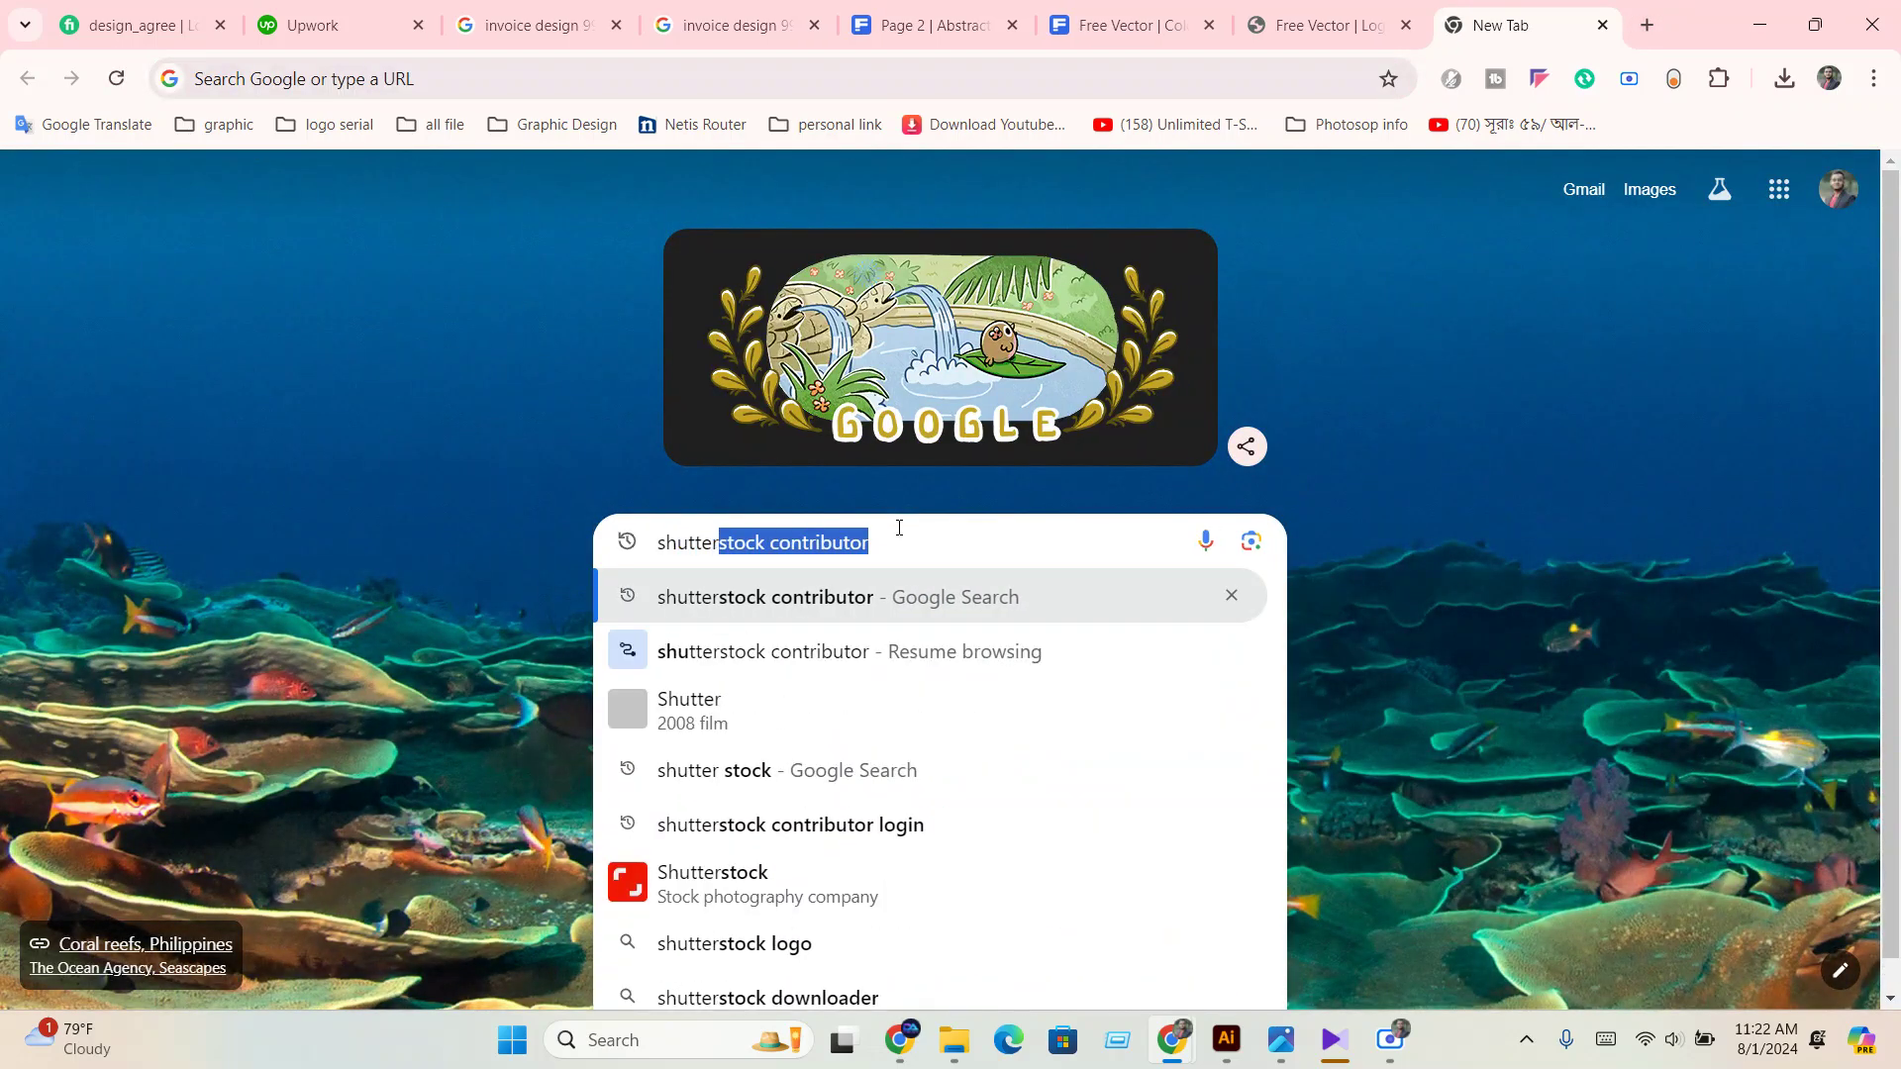
pyautogui.press('Return')
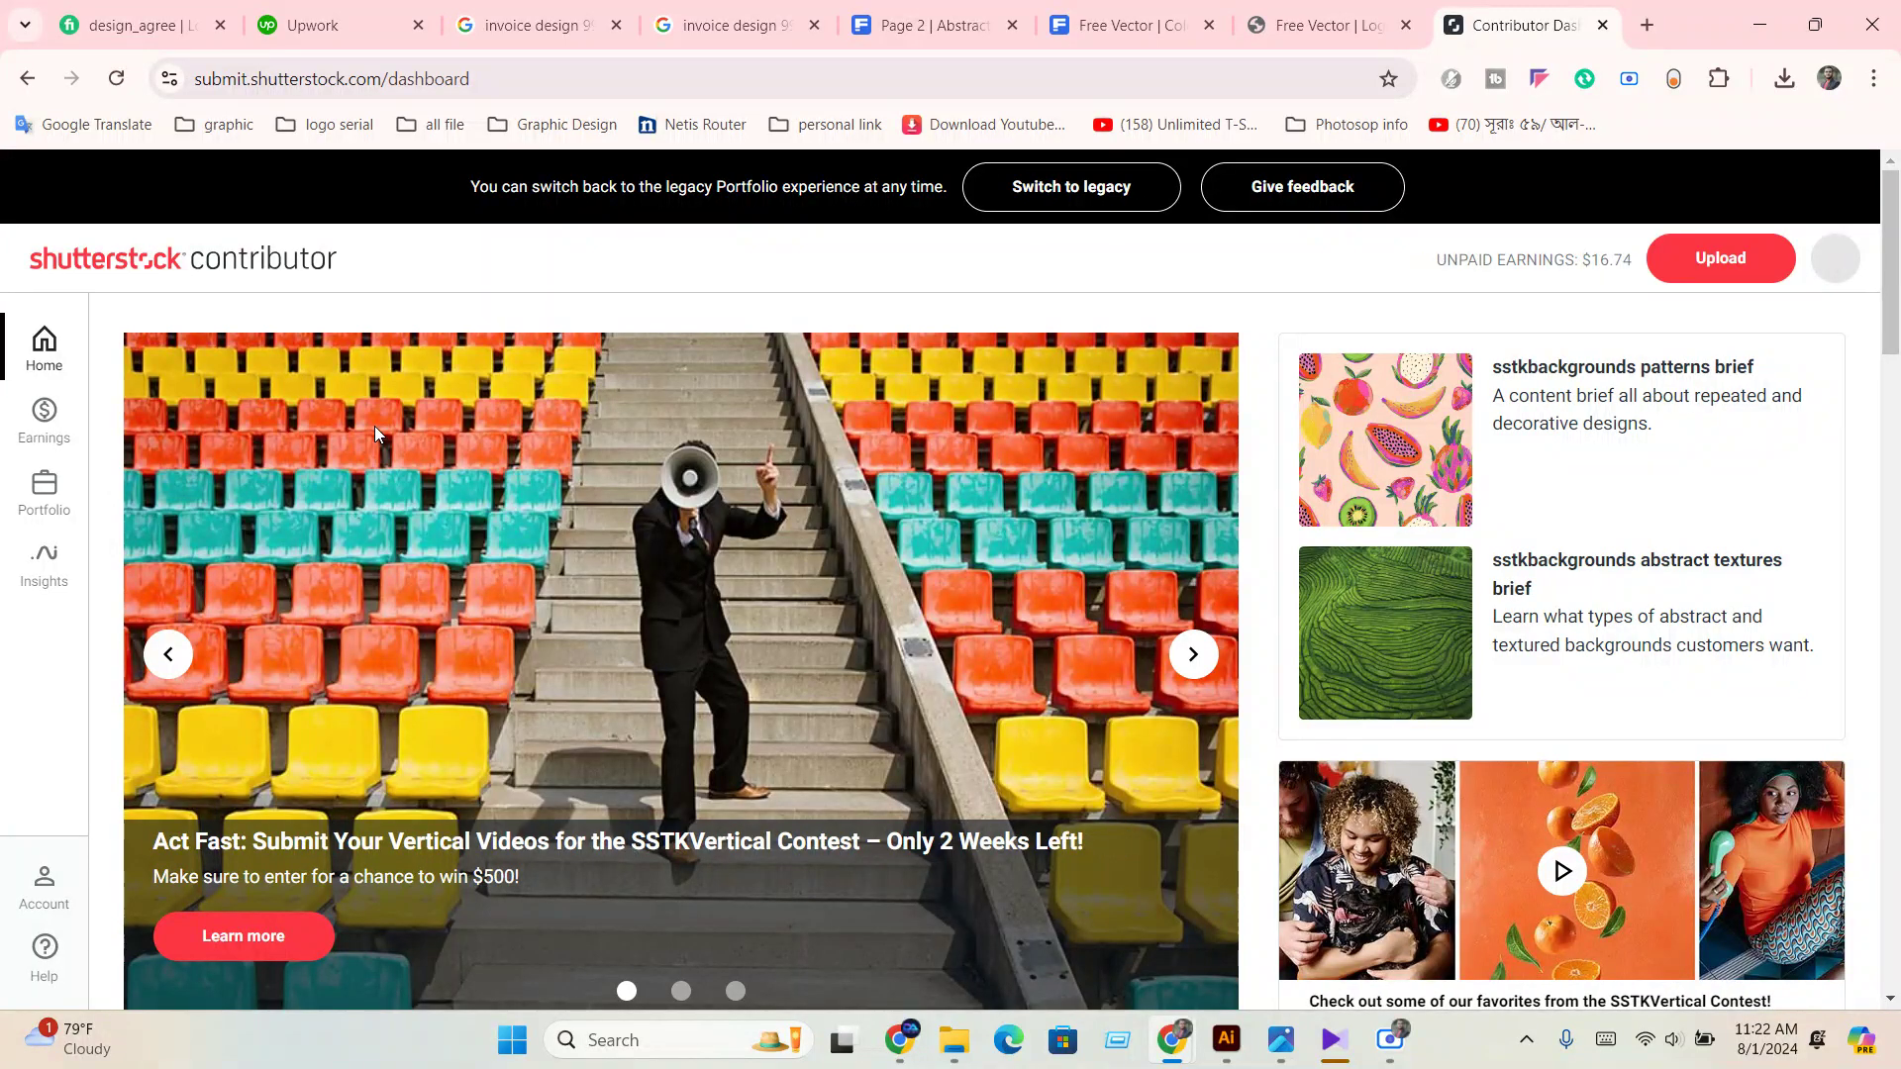
pyautogui.scroll(-6, 382, 455)
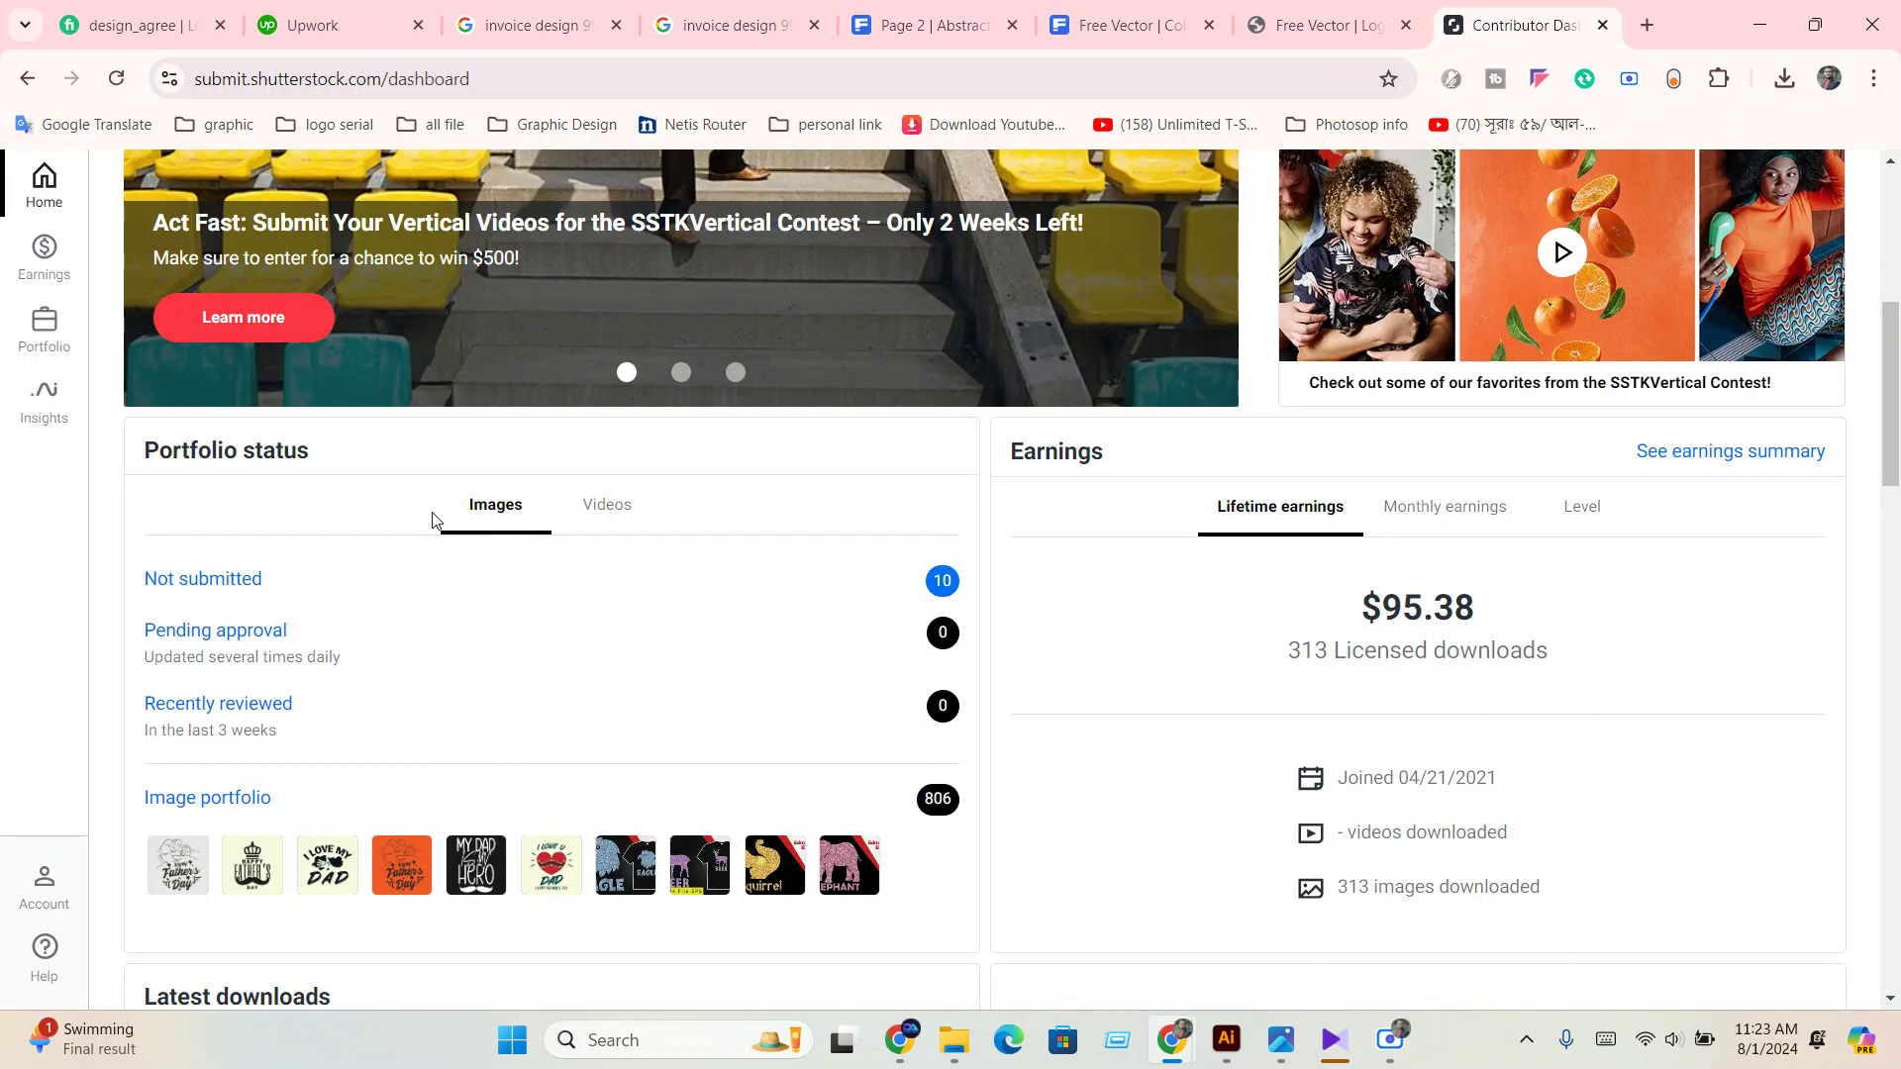
# Review the portfolio status and lifetime earnings on the Shutterstock Contributor dashboard, highlighting the earnings figure.
pyautogui.scroll(6, 402, 571)
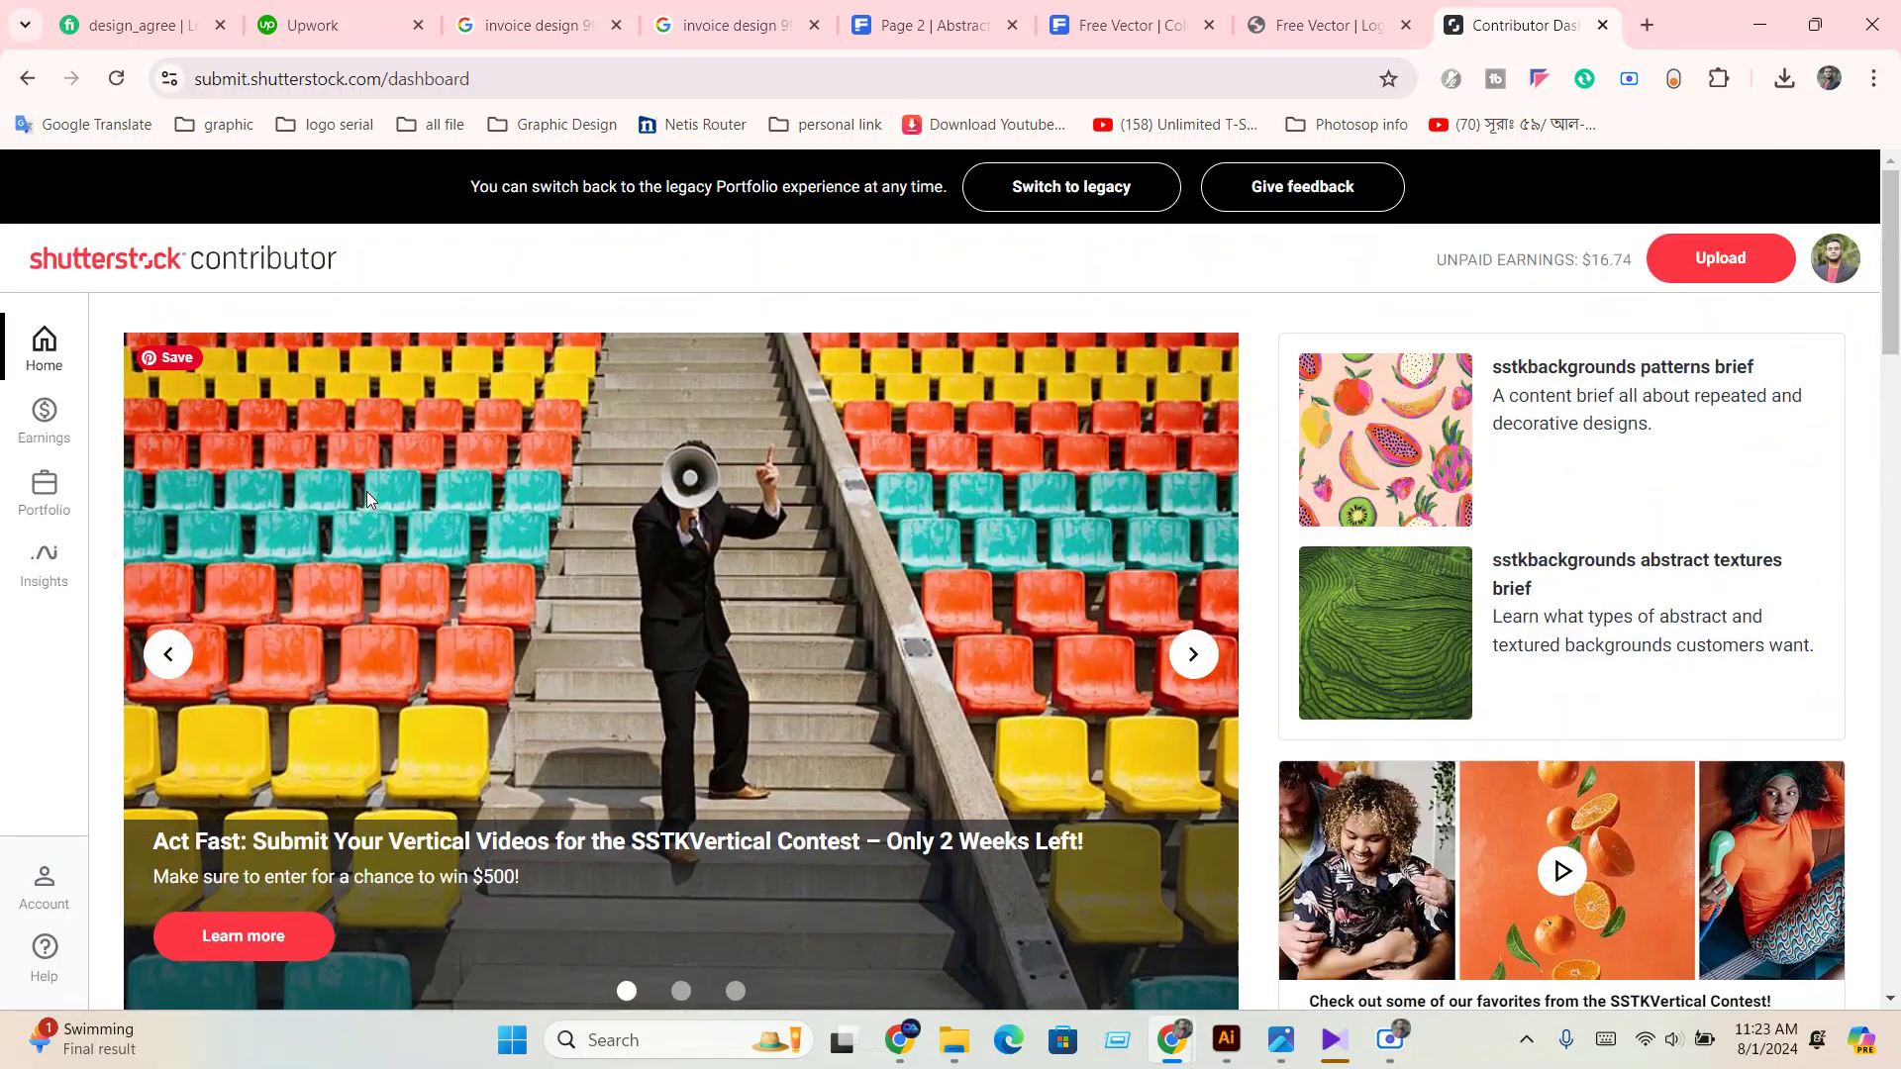
pyautogui.scroll(-10, 602, 600)
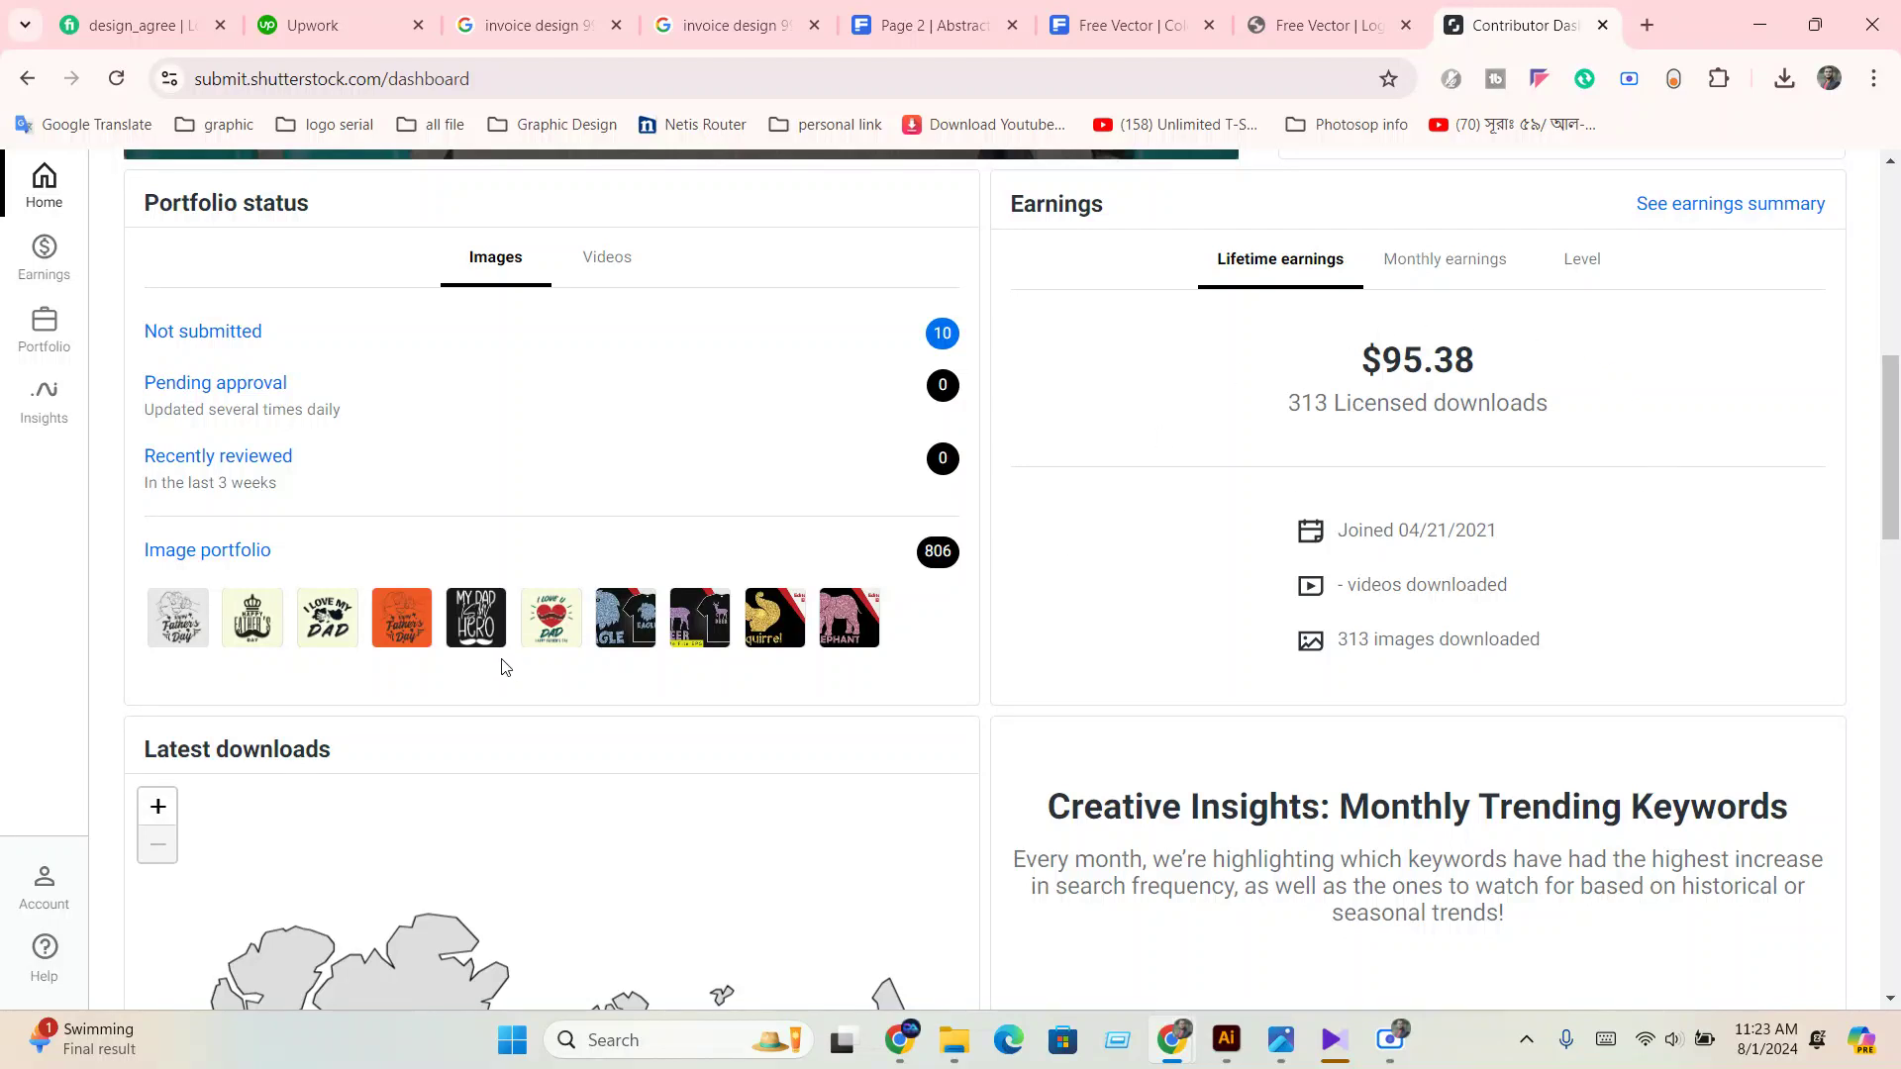
pyautogui.scroll(1, 1022, 743)
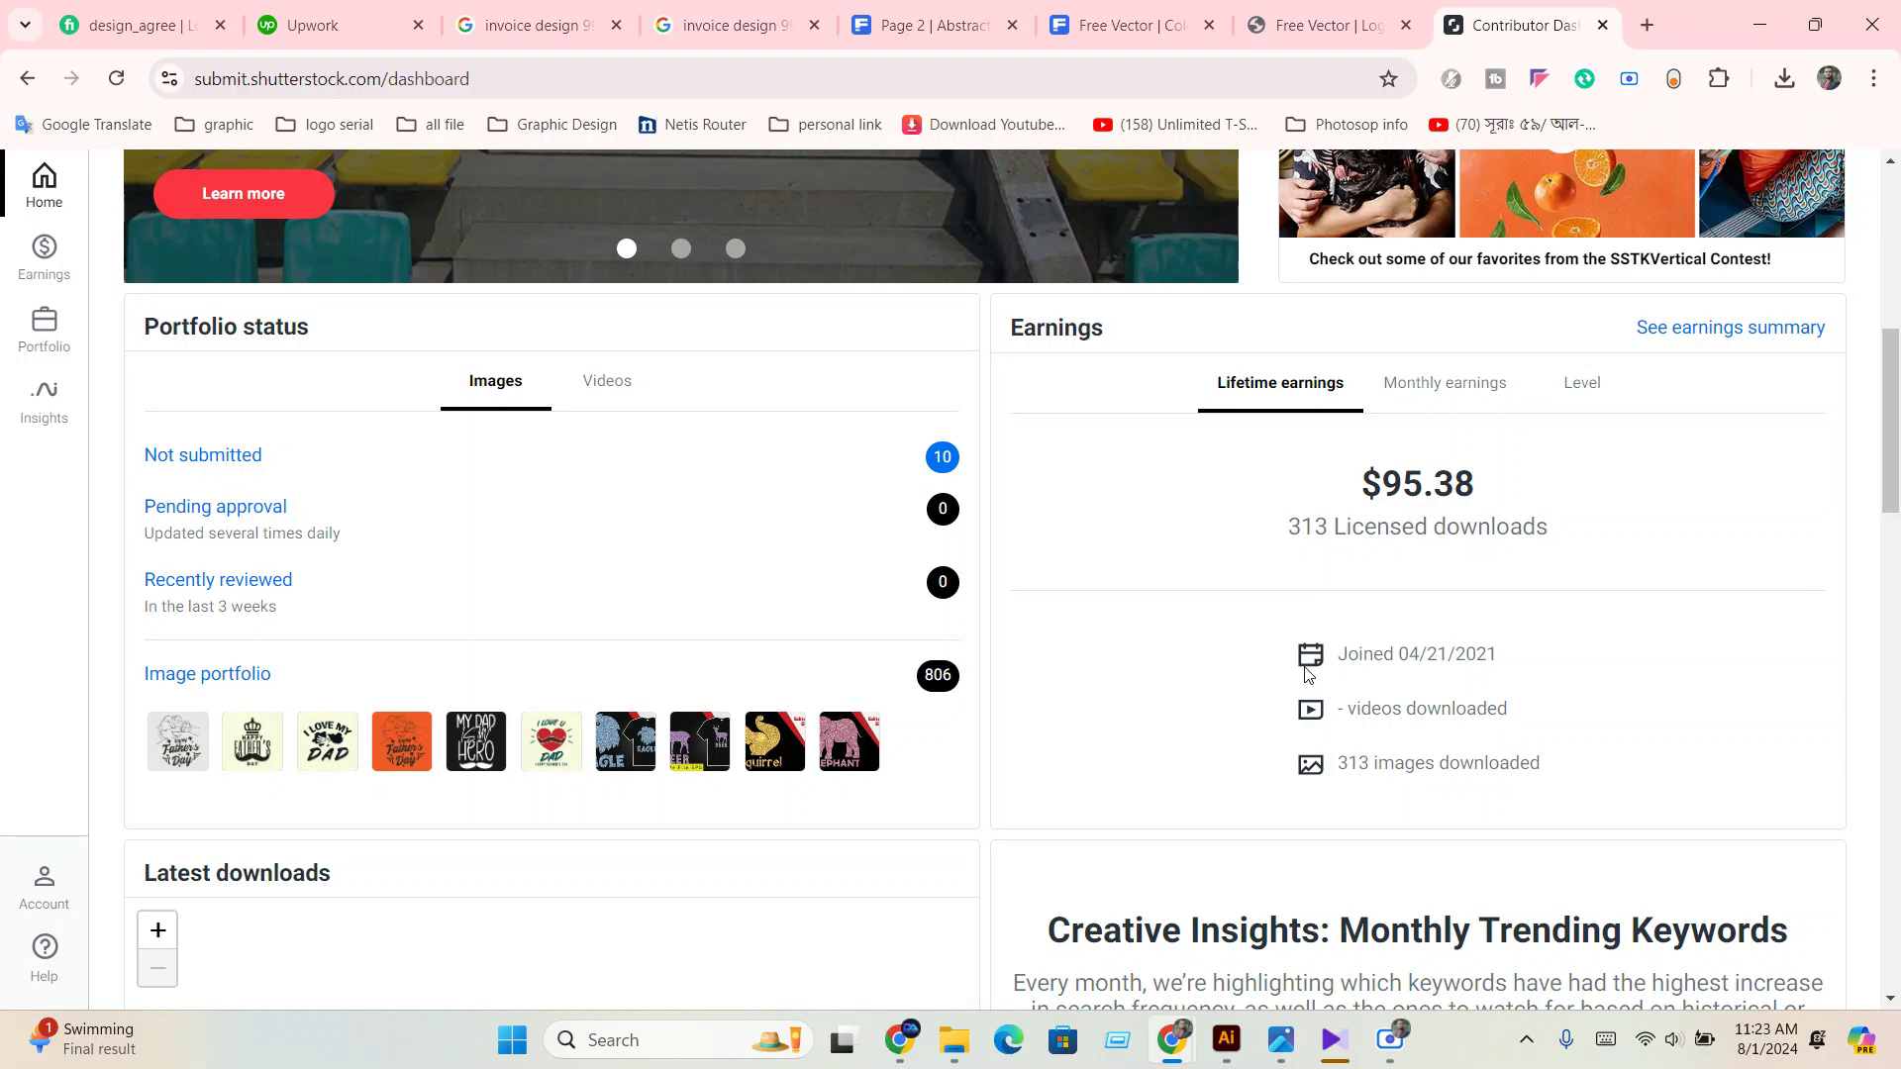
pyautogui.scroll(-1, 1625, 756)
pyautogui.scroll(1, 1493, 513)
pyautogui.moveTo(1366, 485); pyautogui.dragTo(1523, 493)
pyautogui.click(1357, 538)
# Look through the active gigs and seller details on the Fiverr profile page.
pyautogui.click(139, 24)
pyautogui.scroll(-2, 1040, 776)
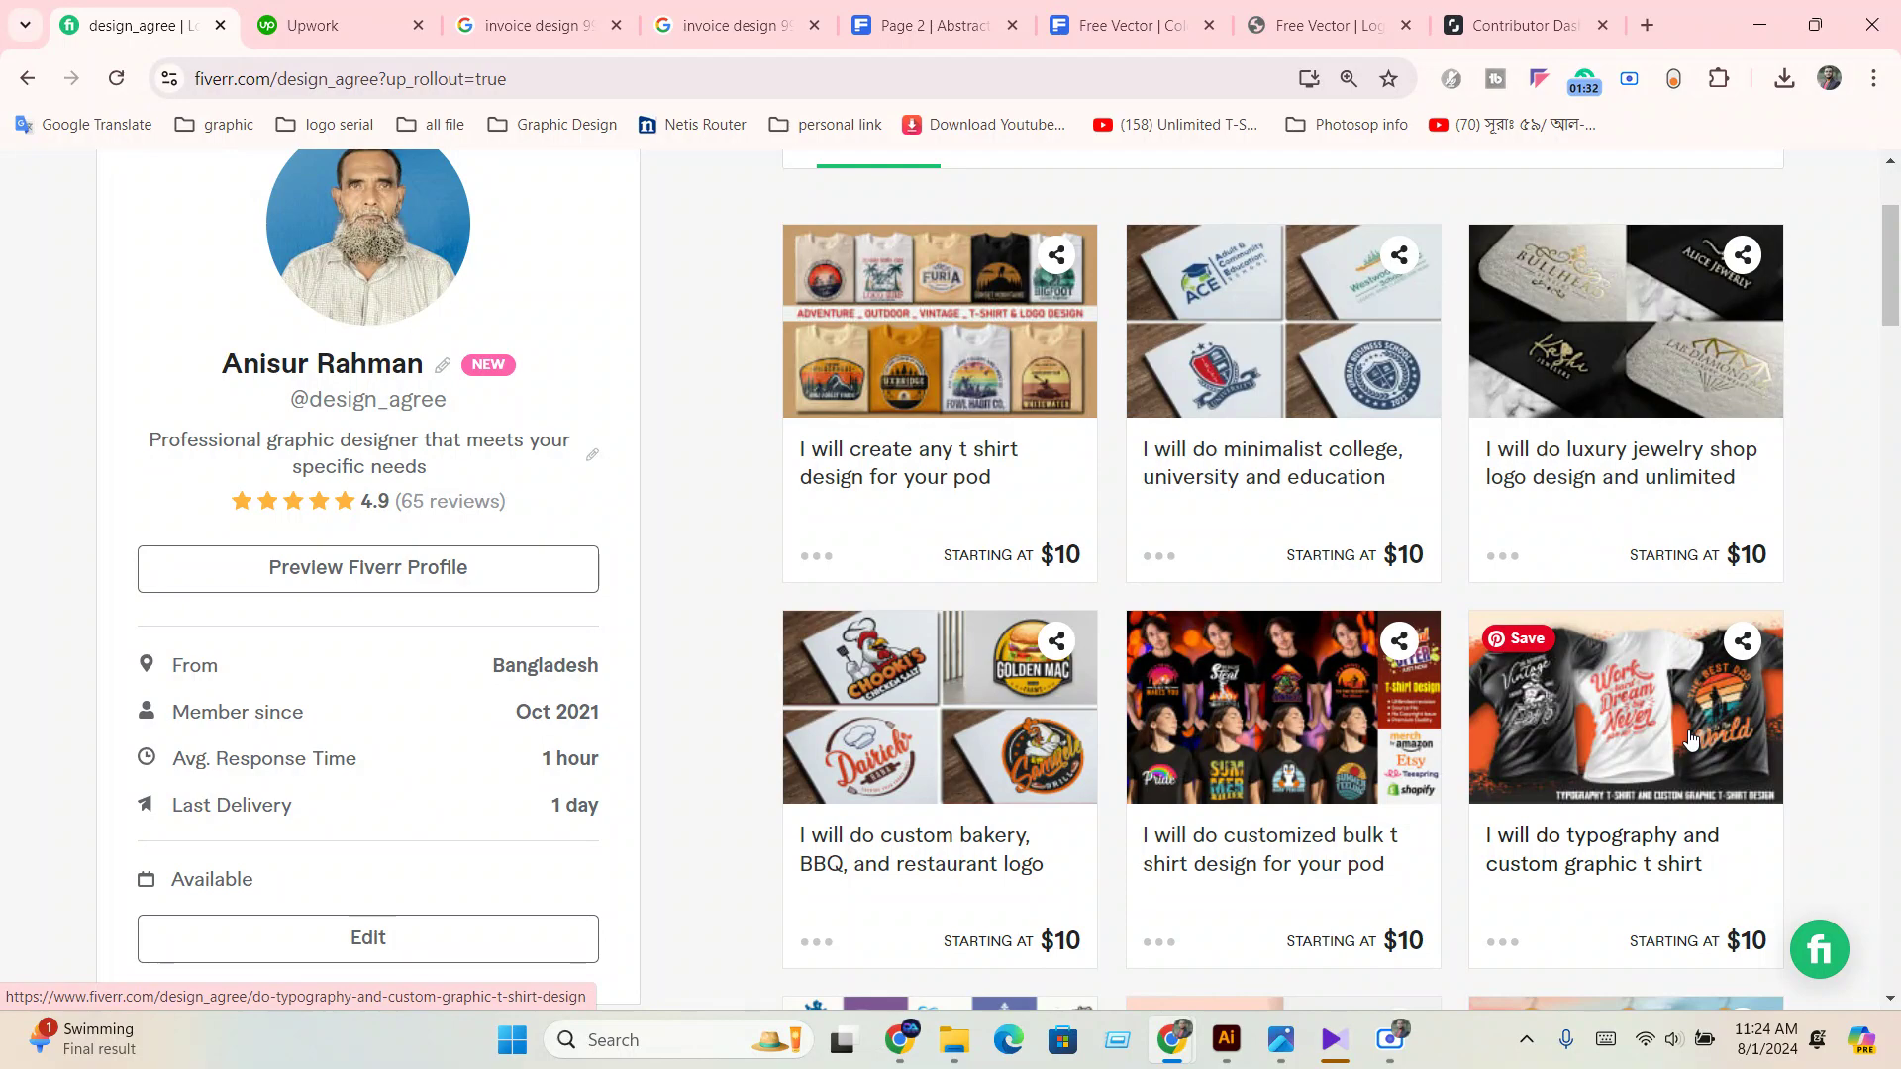
pyautogui.scroll(1, 1550, 720)
pyautogui.scroll(3, 1550, 720)
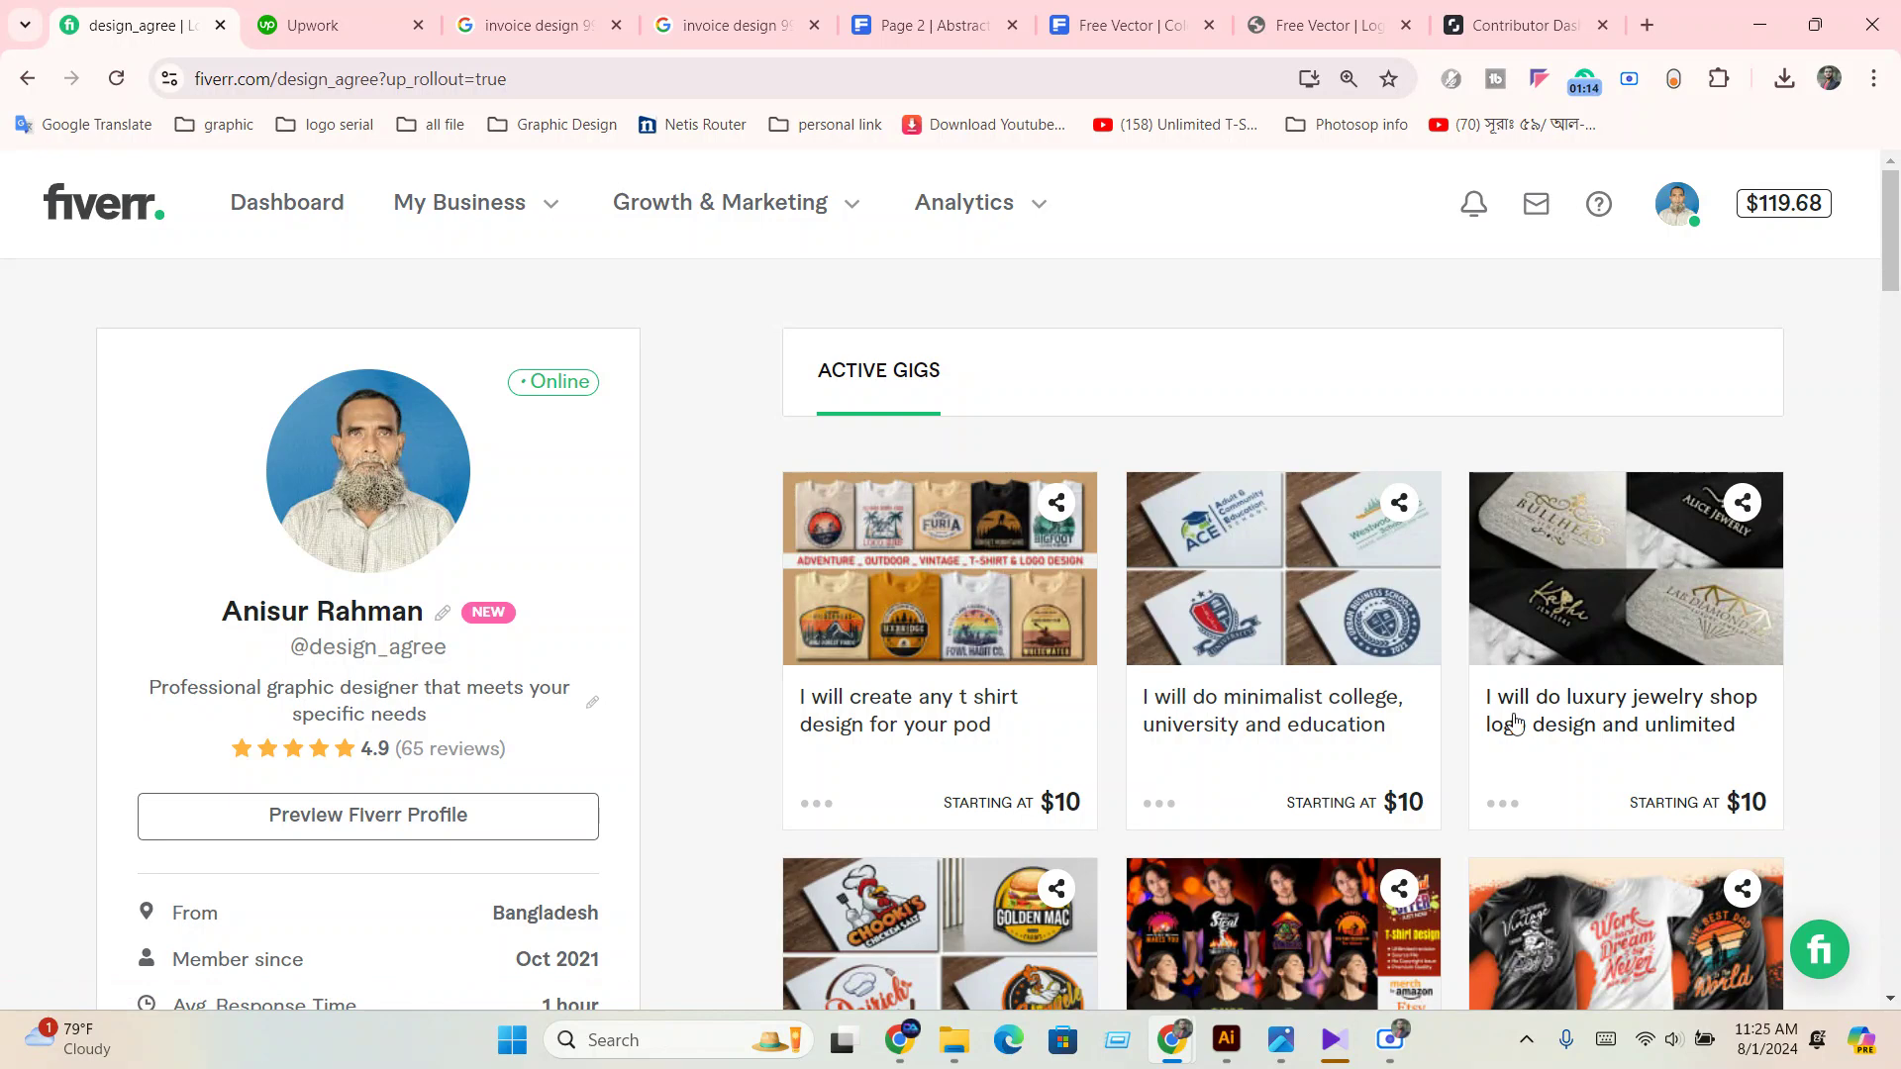
pyautogui.scroll(-2, 1509, 749)
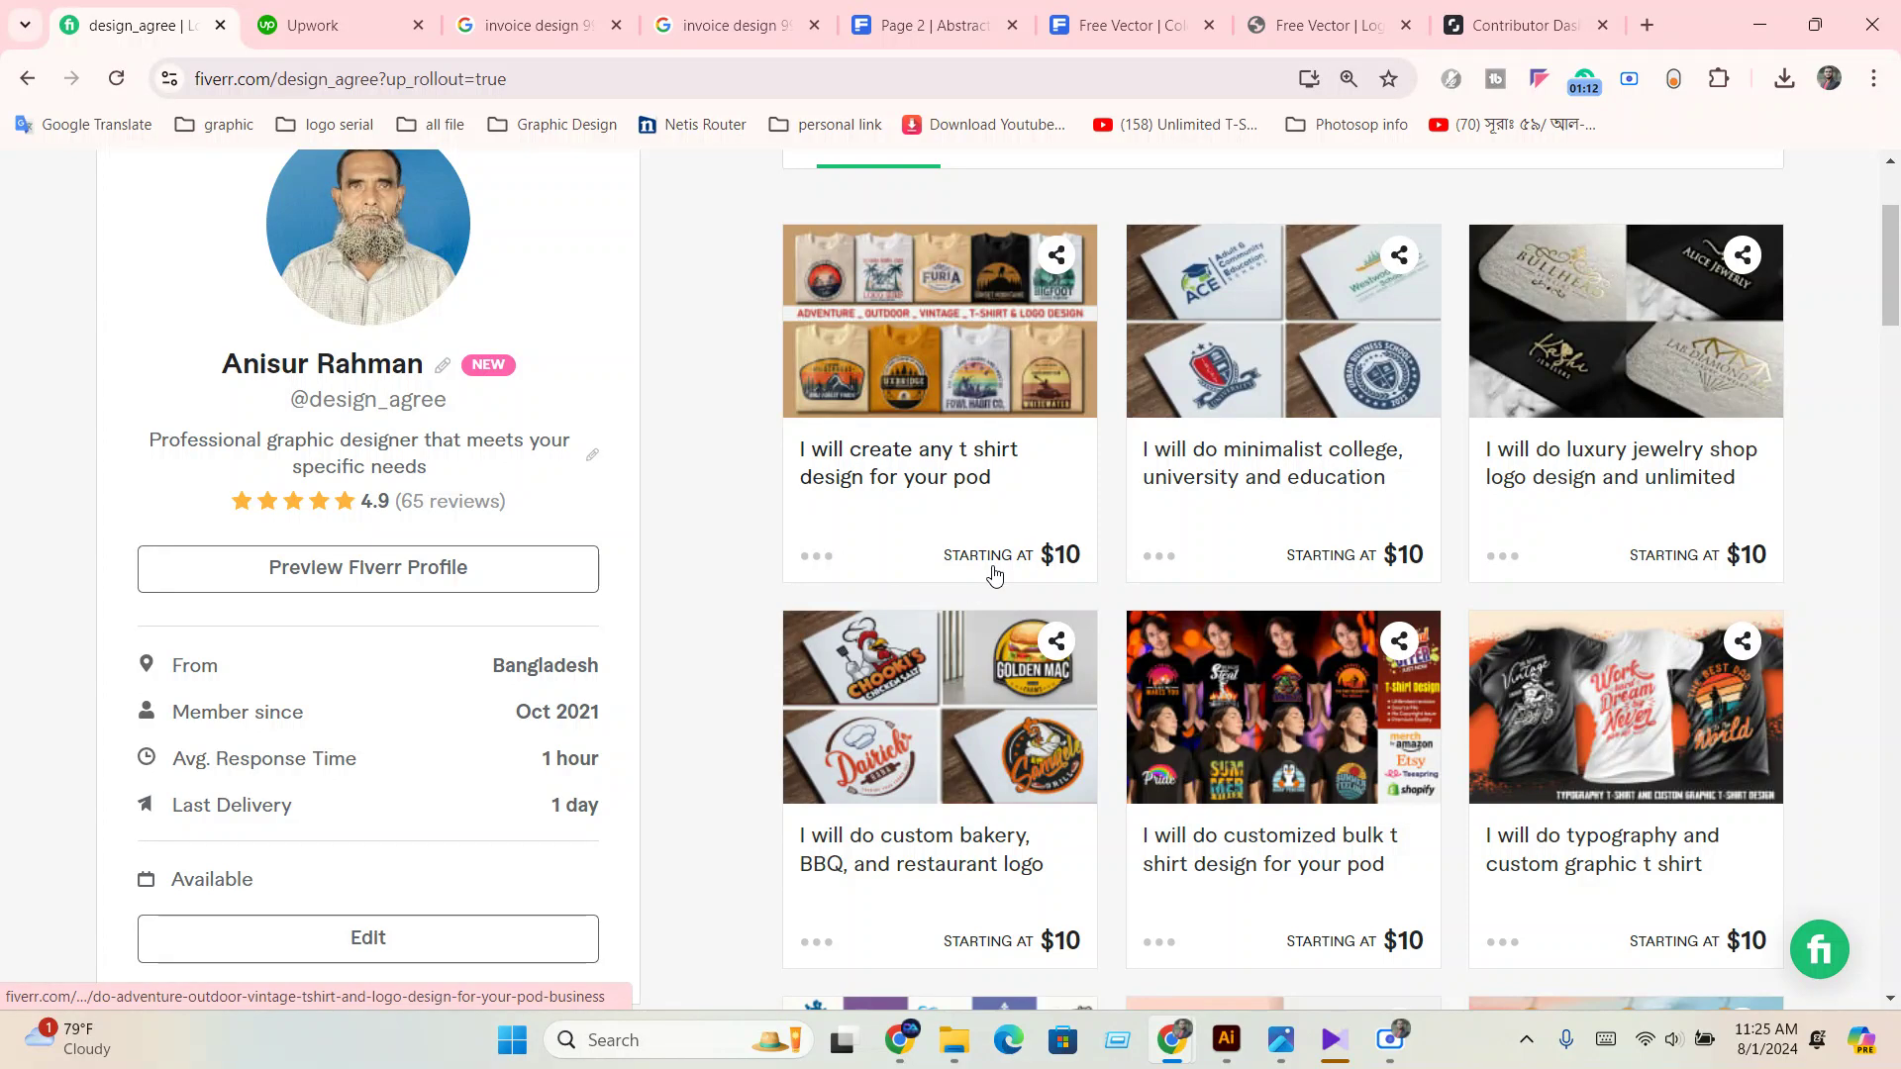
pyautogui.scroll(2, 977, 607)
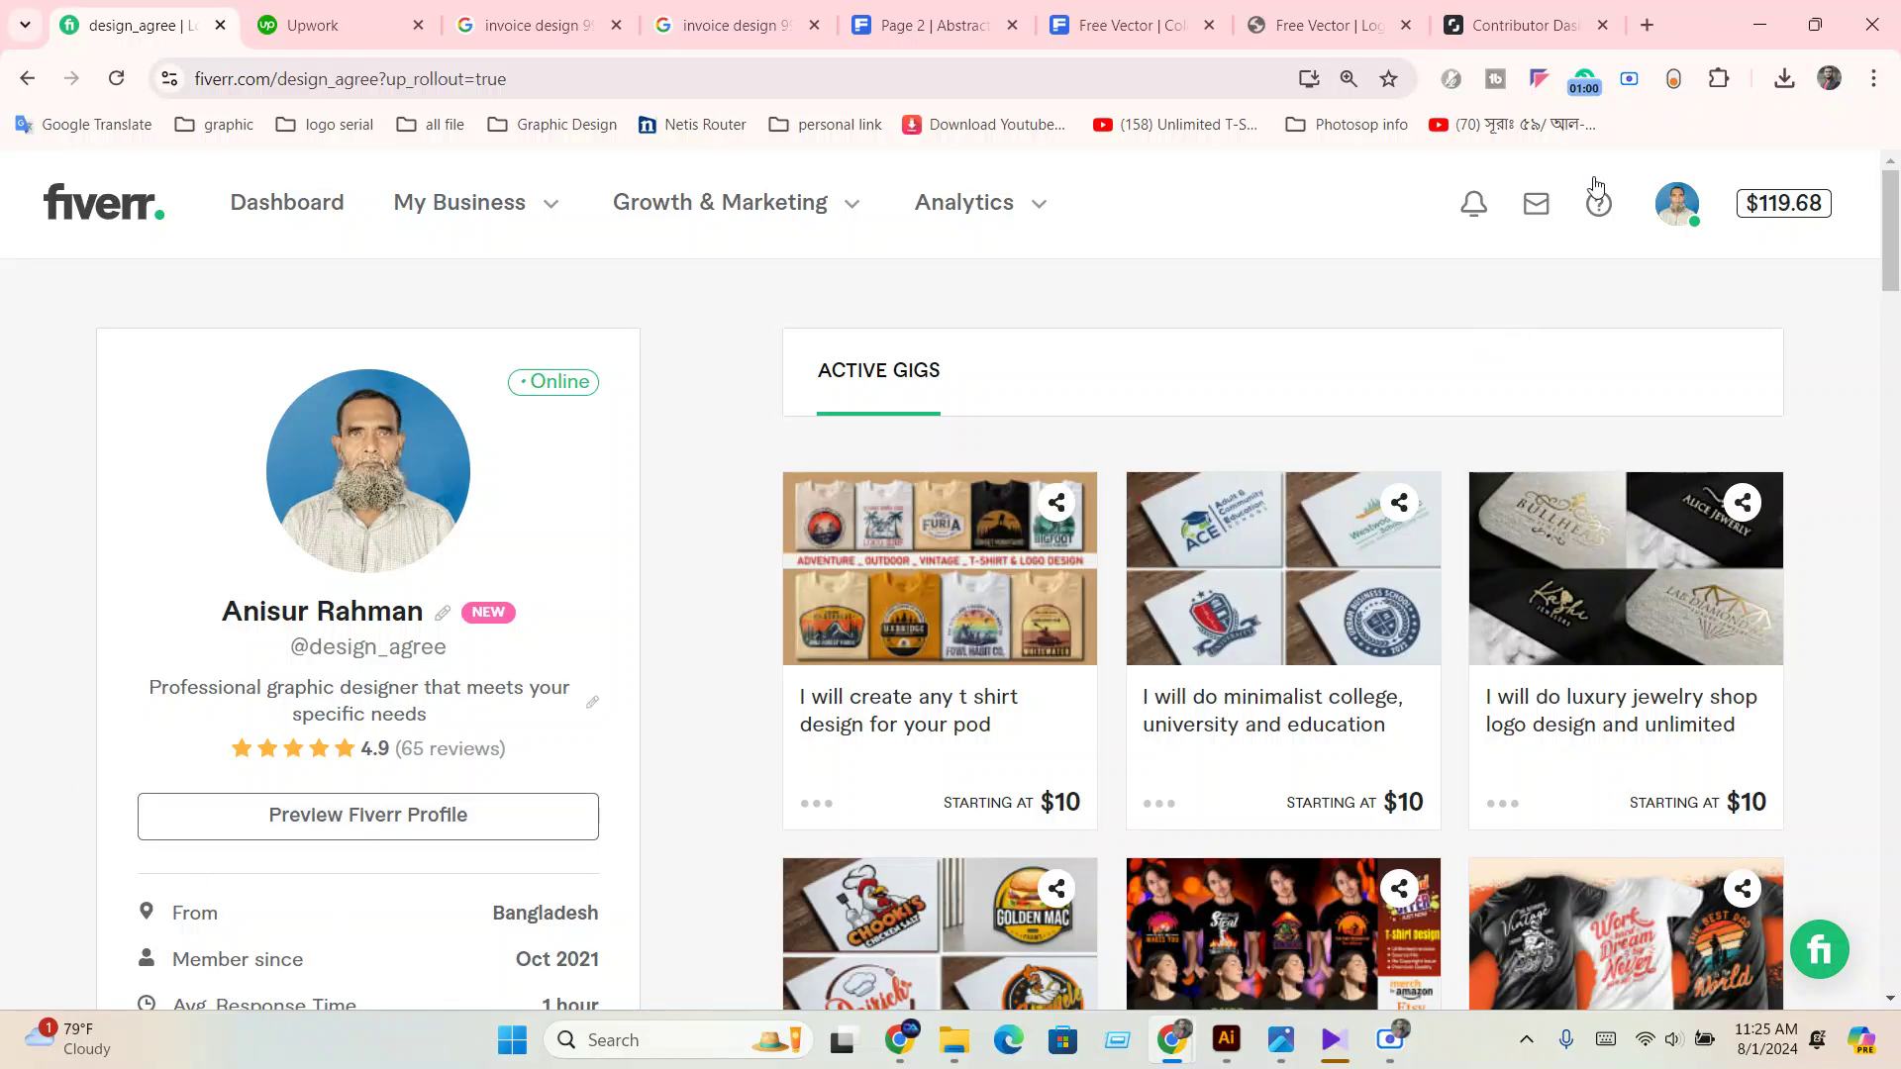
# Return to the Chrome window with the Facebook group and close the "shutterstock contributor" search page.
pyautogui.click(1785, 30)
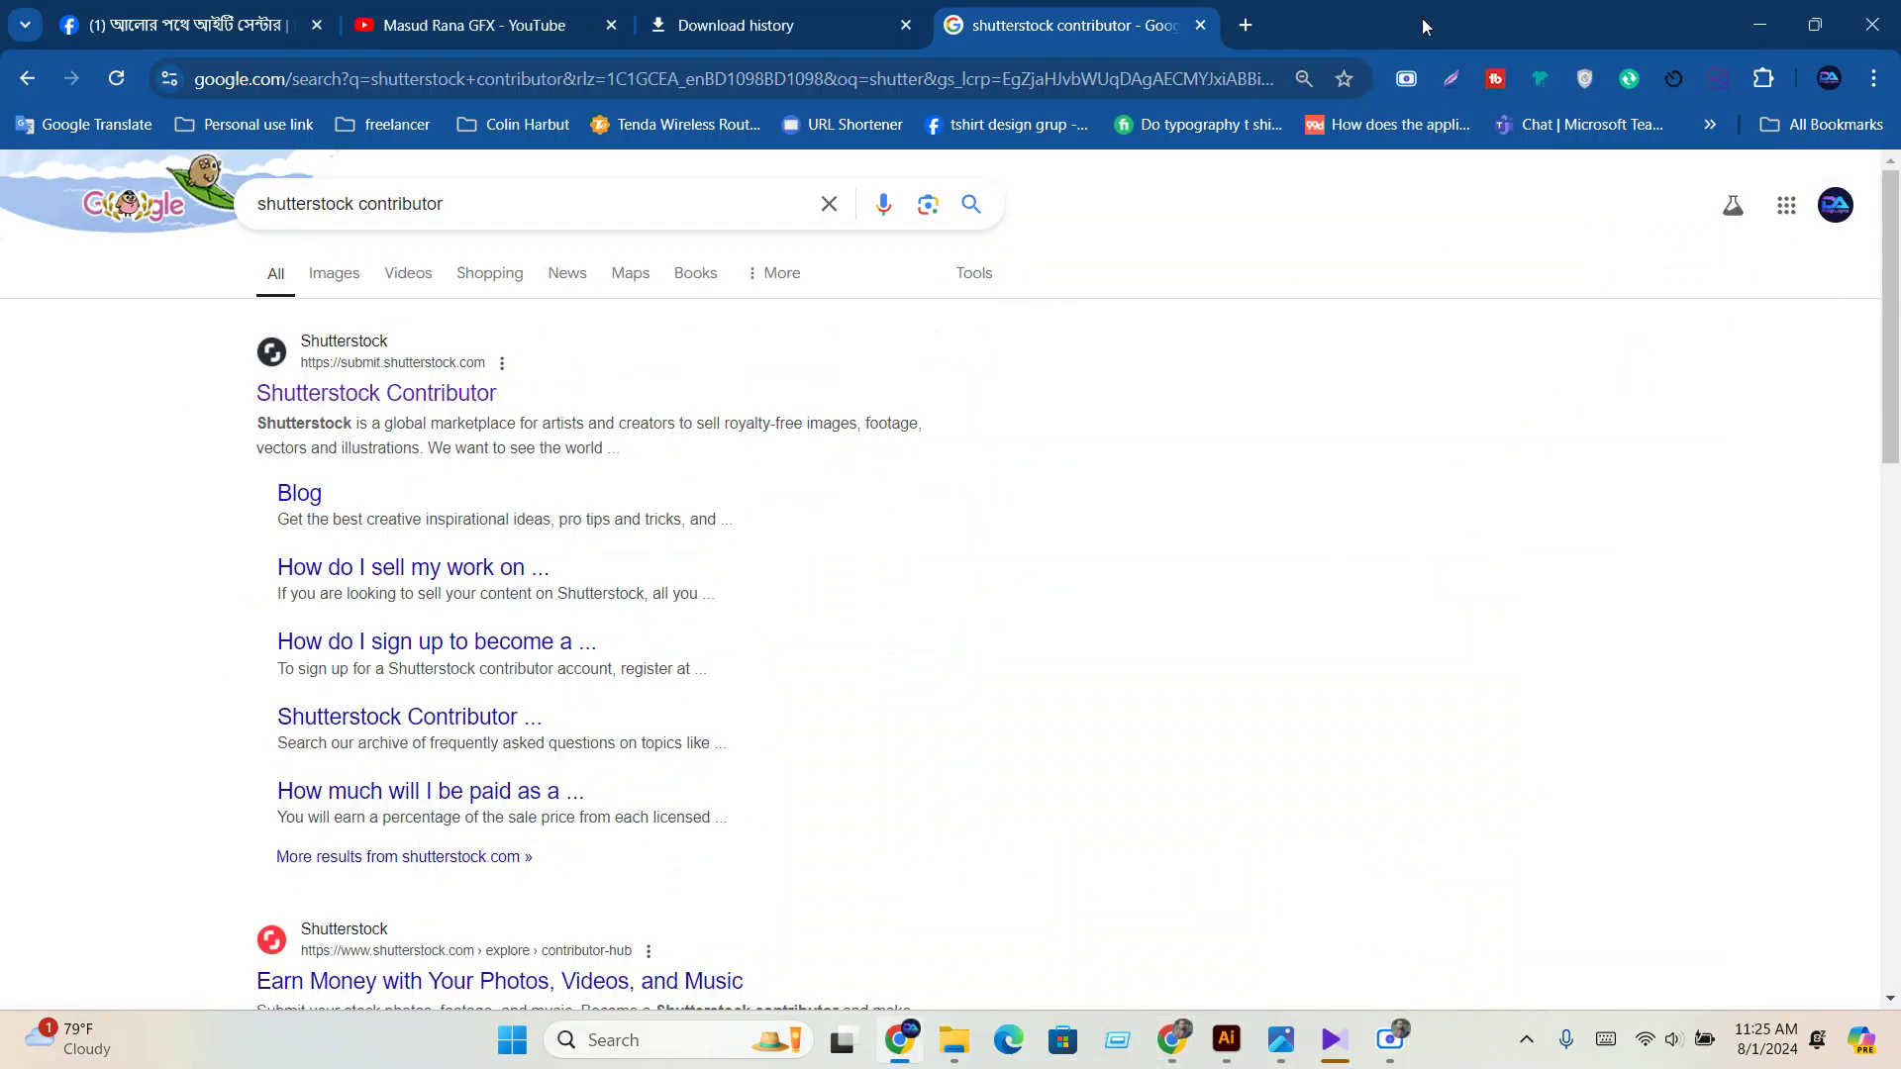
pyautogui.click(1201, 27)
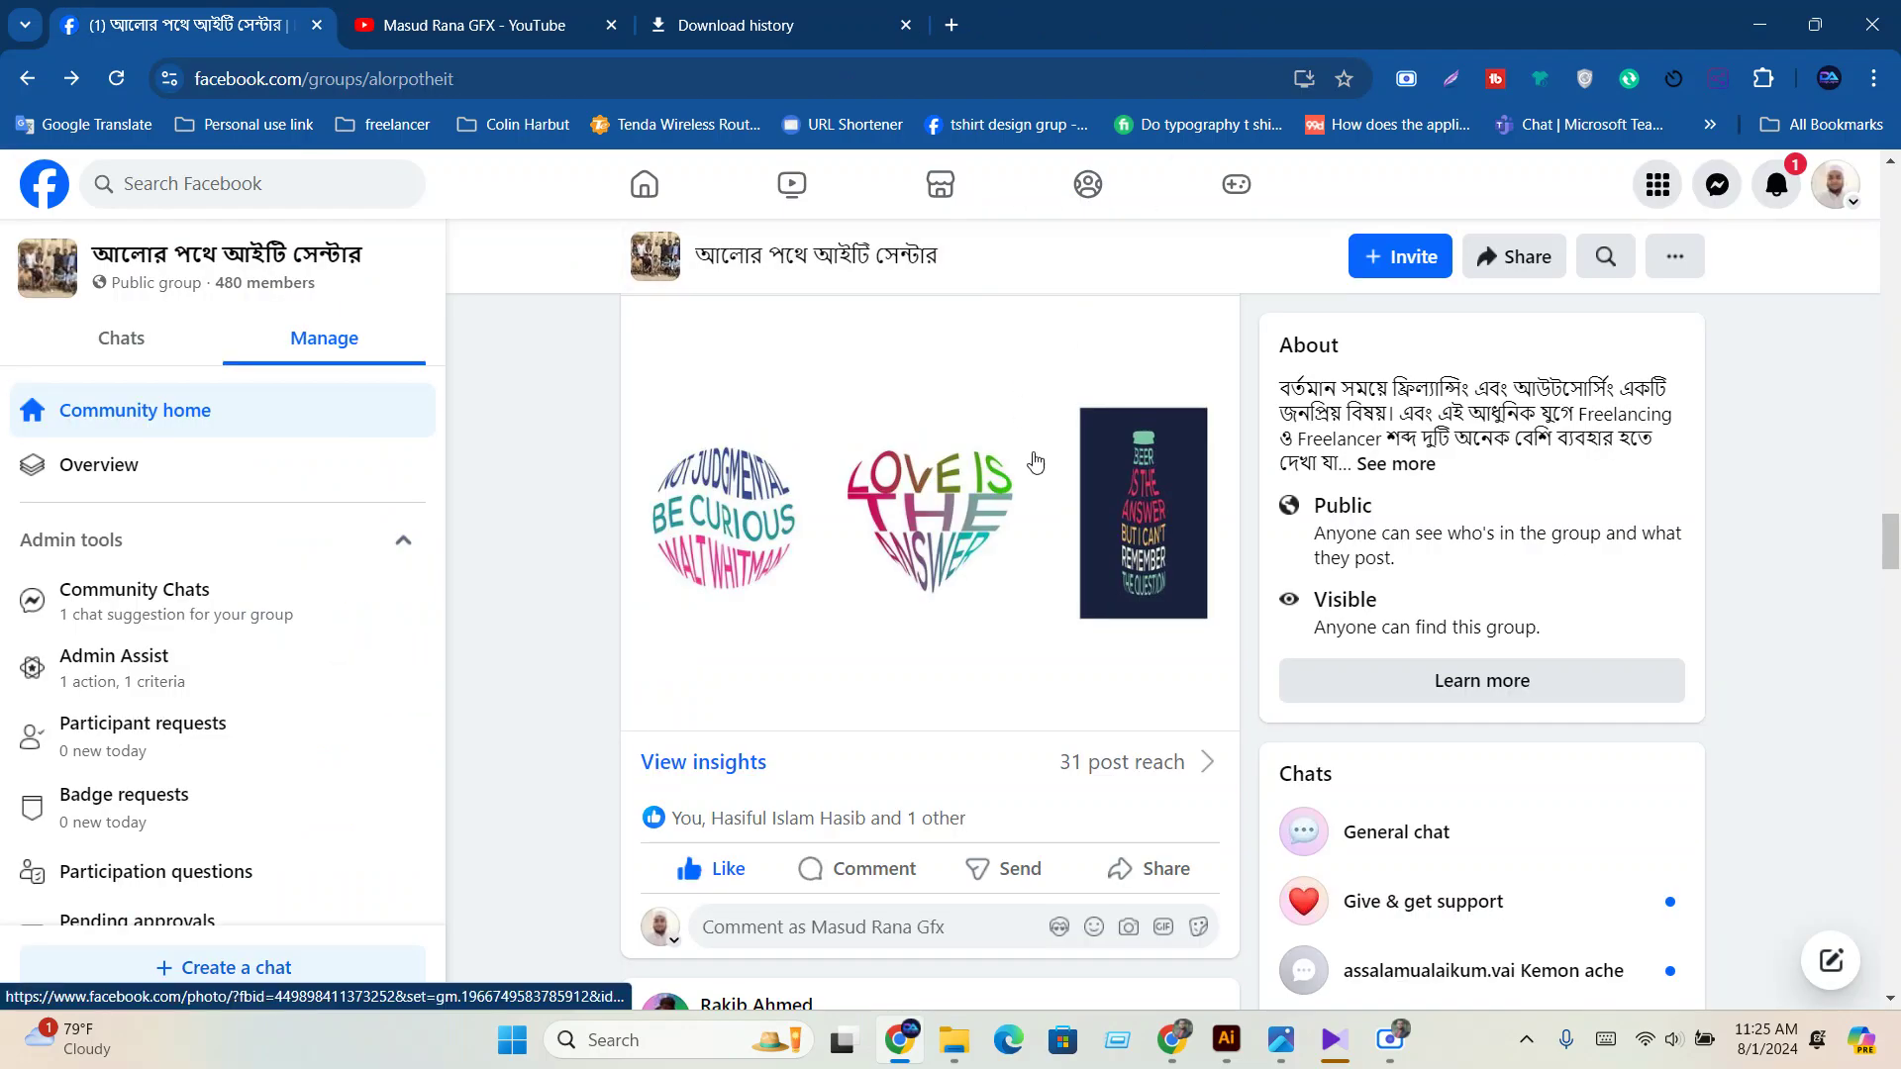
# Open "Graphic design class module update" from Local Disk (D:) > it docoment > Class Docoment in Word and maximize the window.
pyautogui.click(958, 1055)
pyautogui.click(782, 934)
pyautogui.moveTo(941, 1062)
pyautogui.click(110, 770)
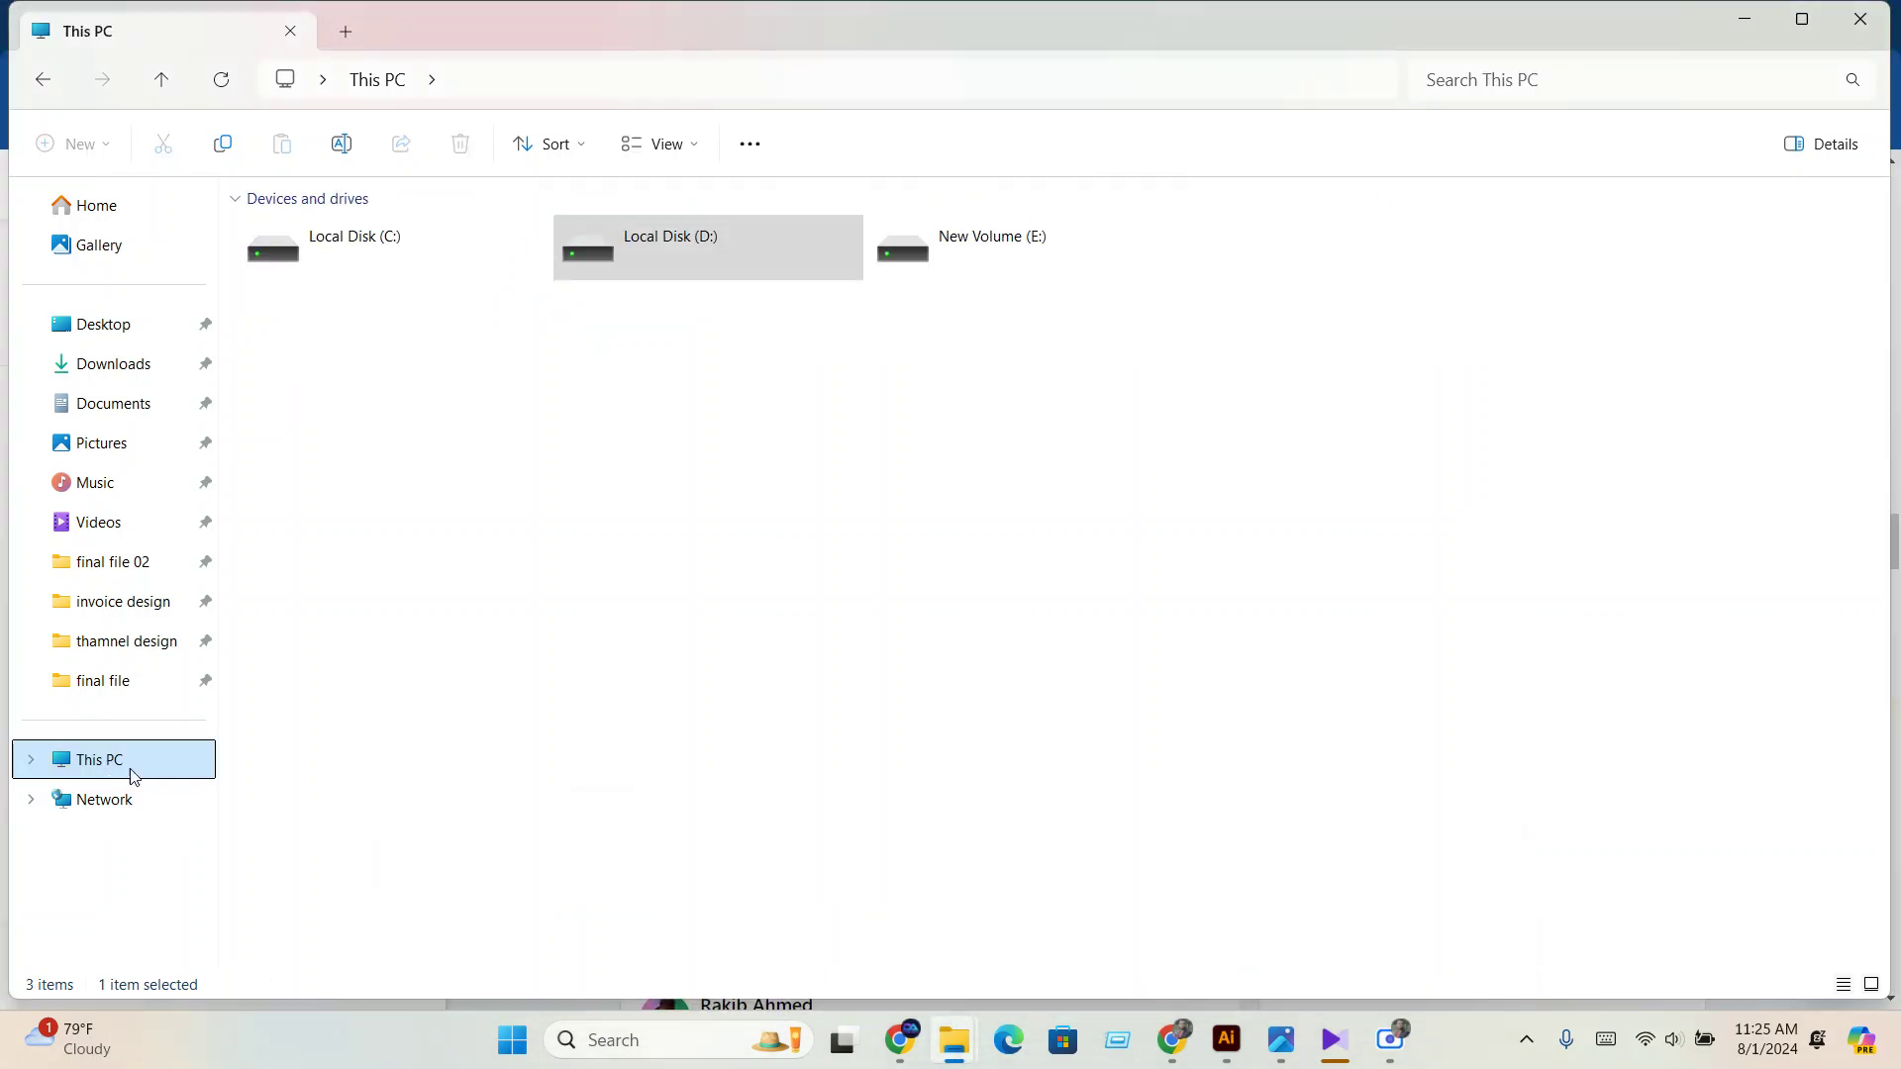
pyautogui.doubleClick(645, 255)
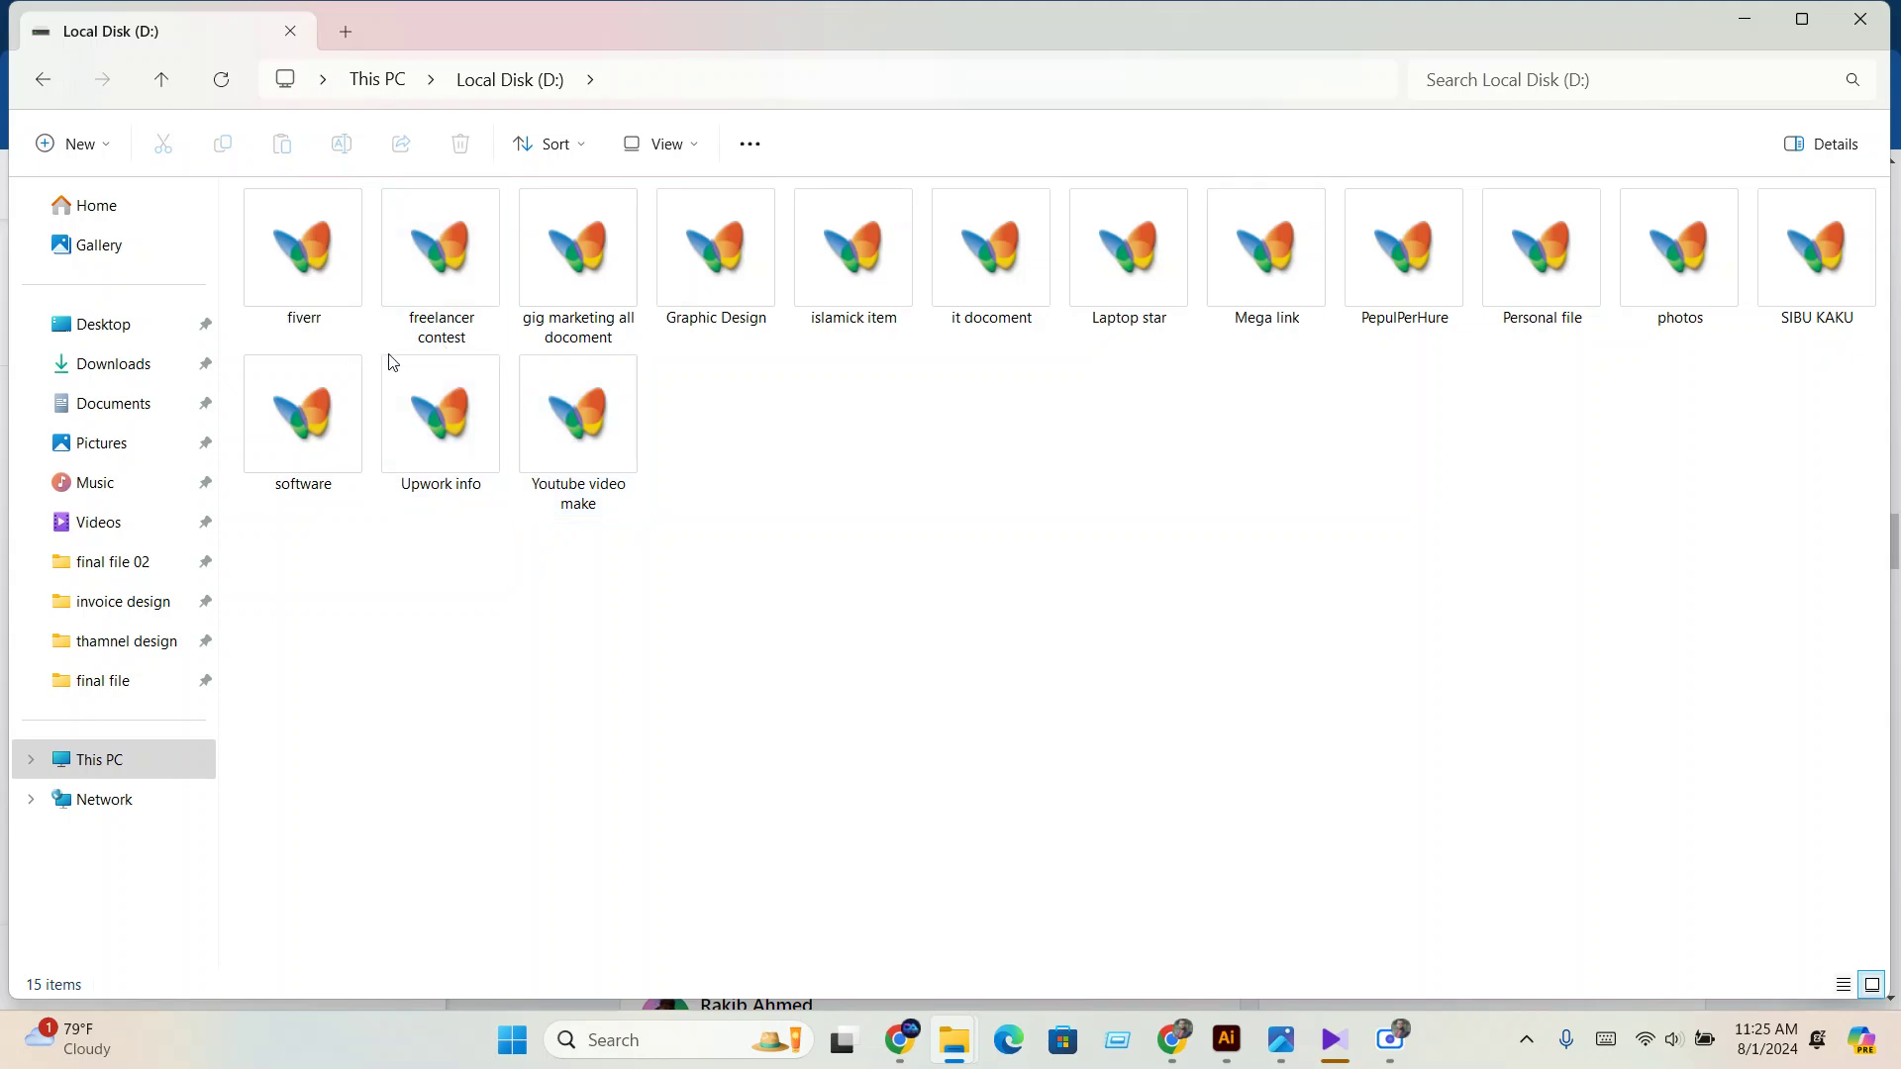
pyautogui.doubleClick(989, 252)
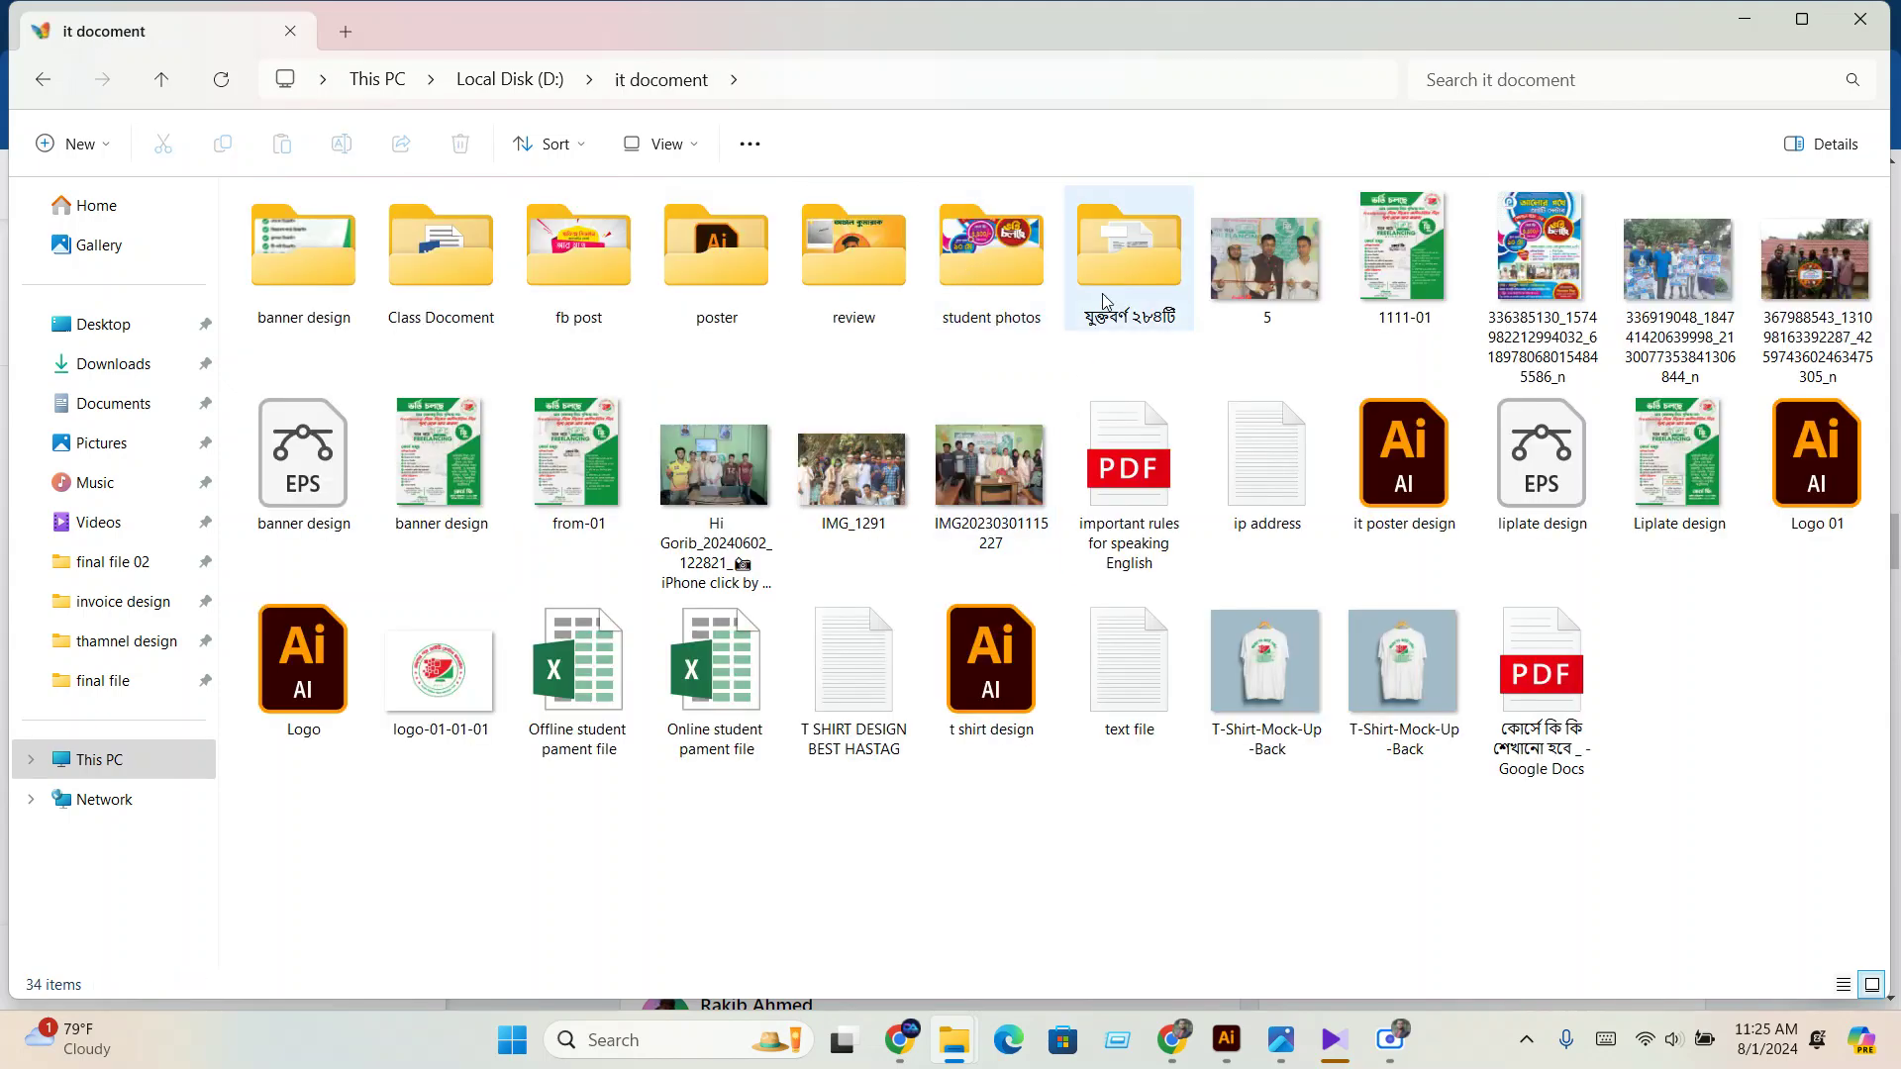
pyautogui.doubleClick(407, 305)
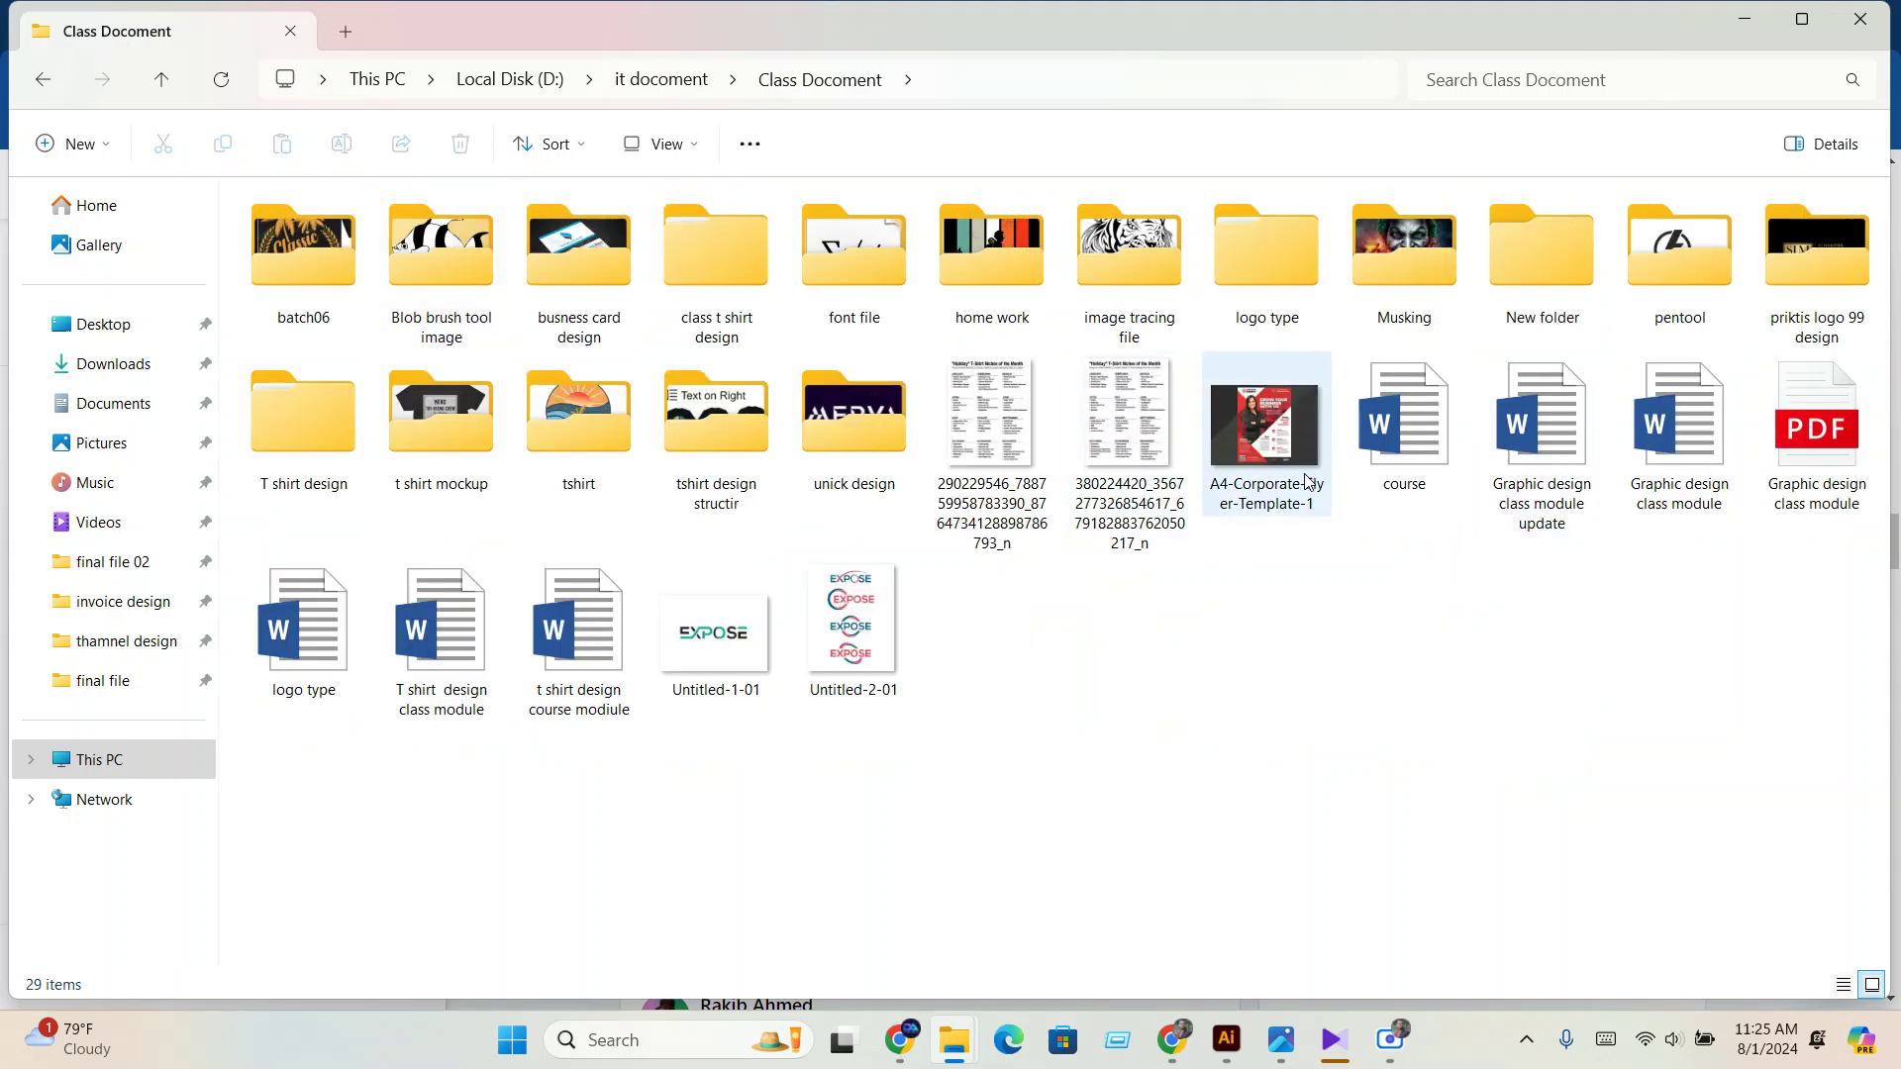
pyautogui.doubleClick(1553, 522)
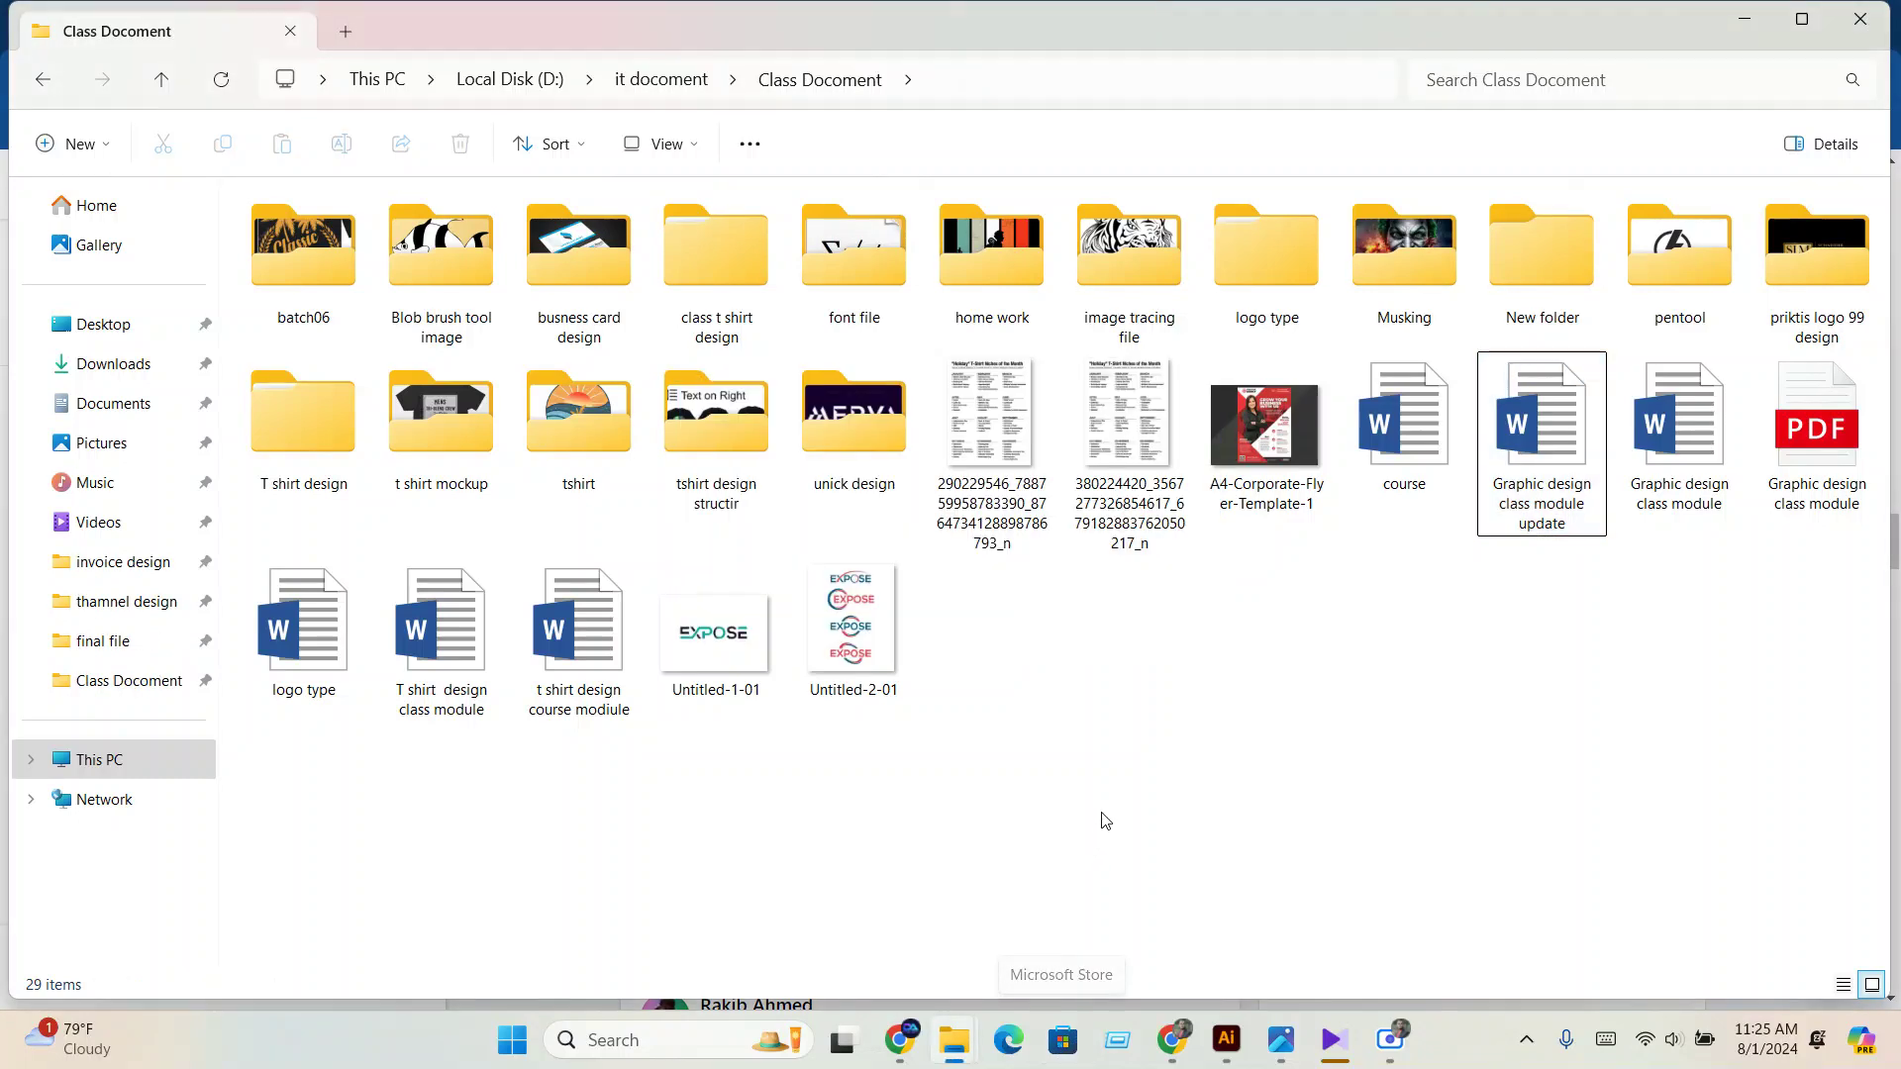
pyautogui.click(1103, 818)
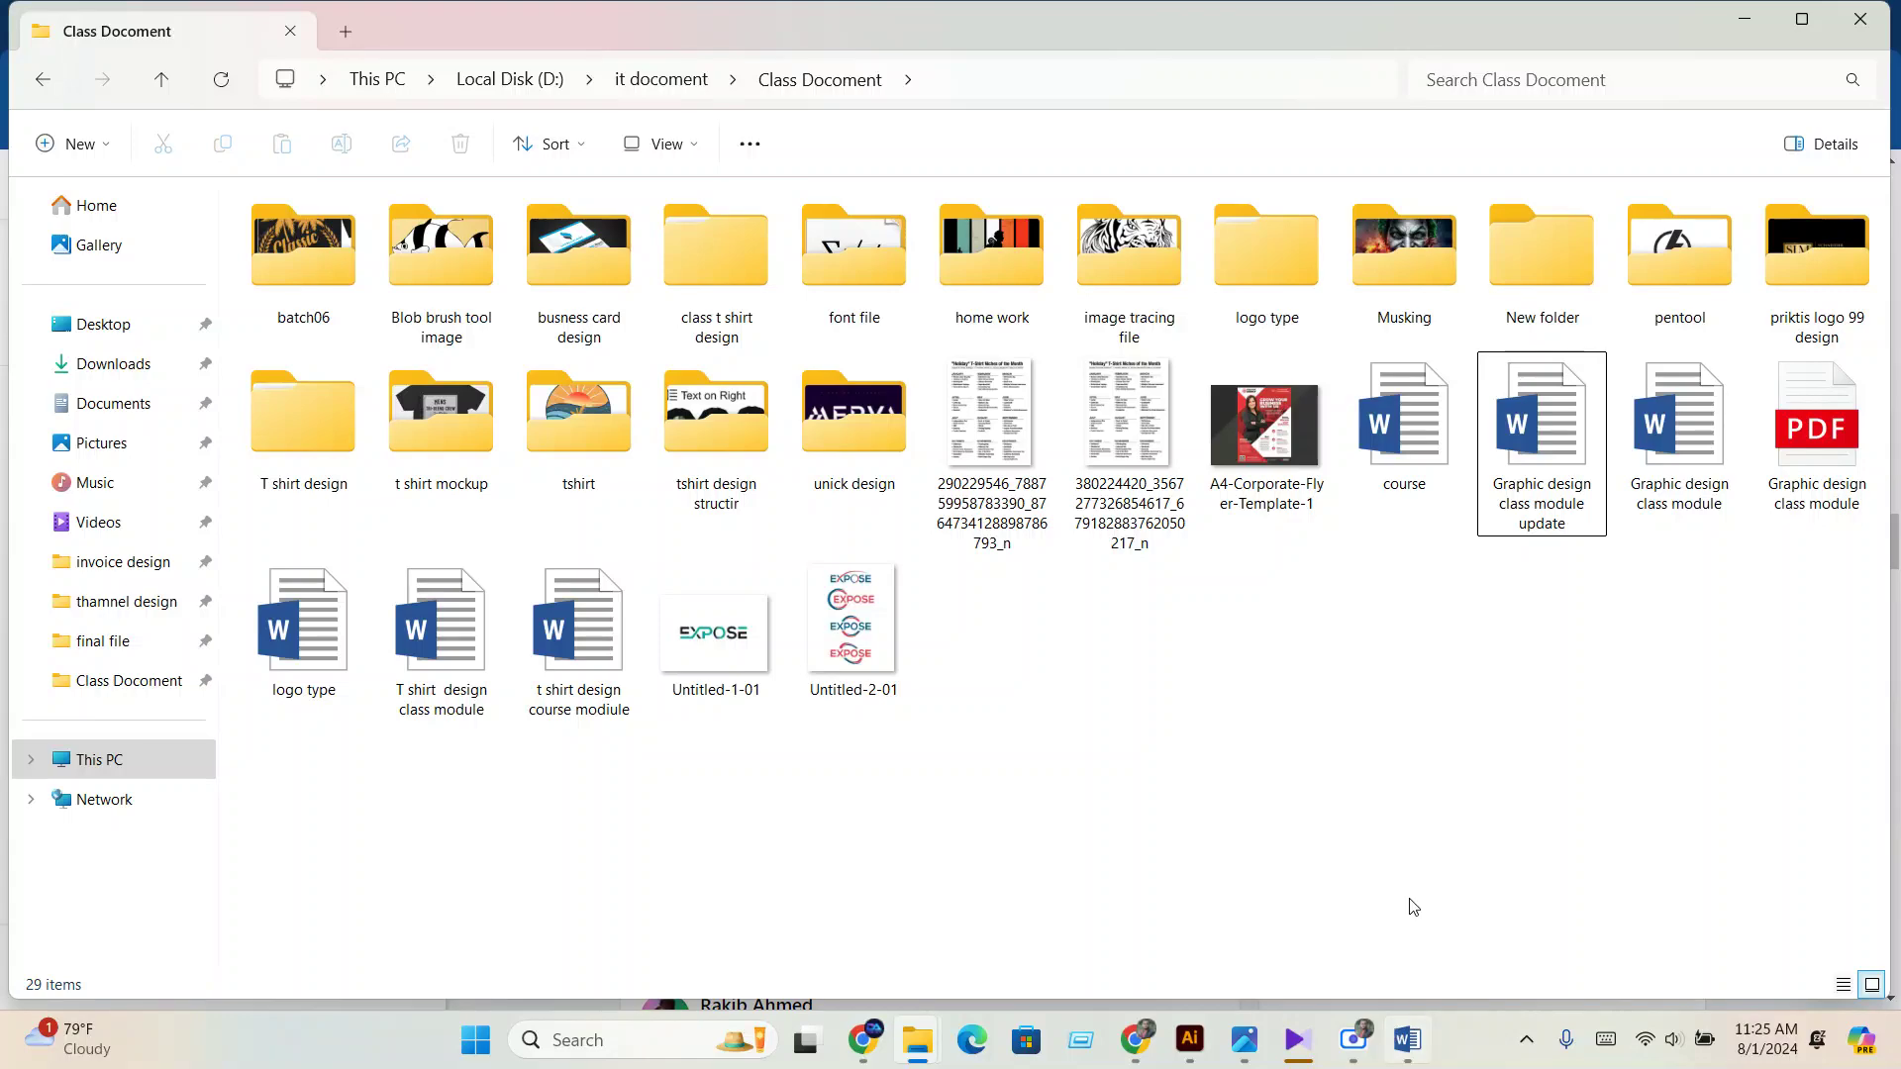
pyautogui.click(1406, 1040)
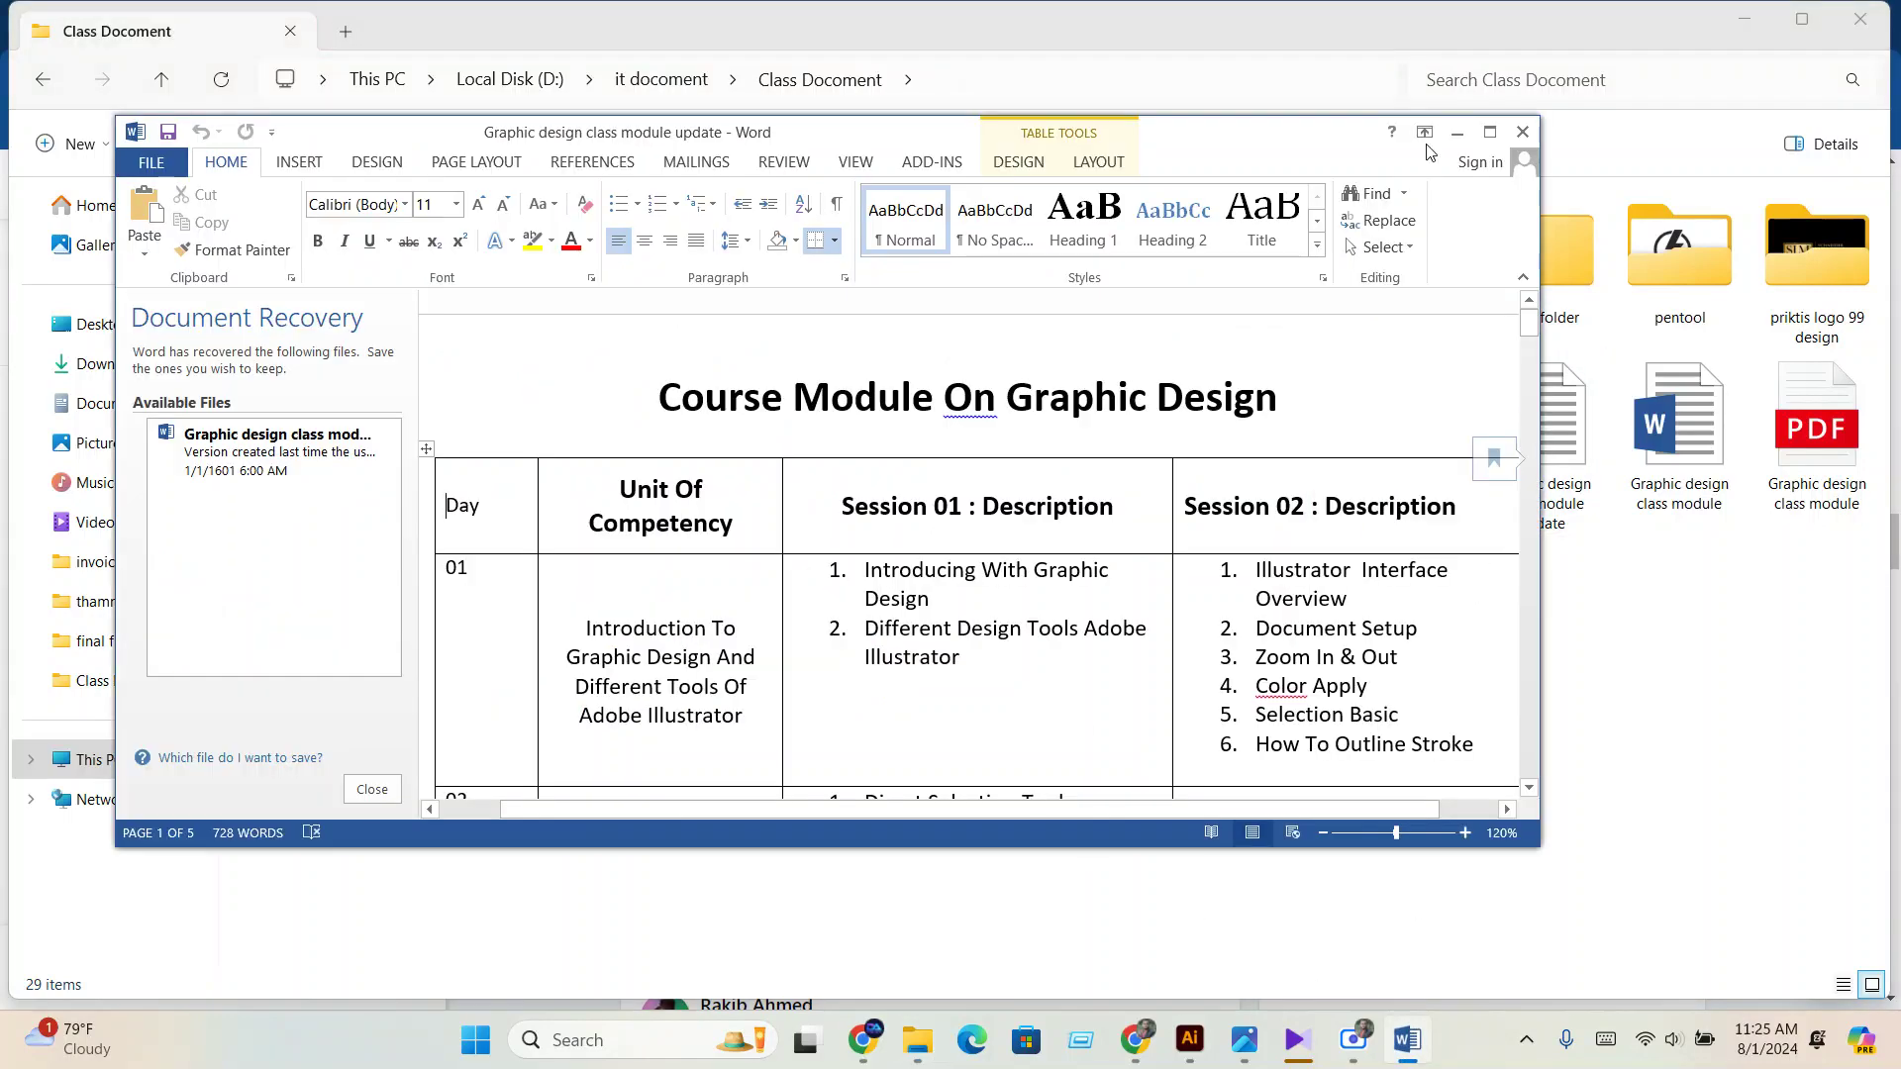
pyautogui.click(1490, 132)
# Find day 15 in the course module and highlight its Shape Builder Tool, Gradient Color and Eyedropper Tool topics.
pyautogui.scroll(-15, 1199, 655)
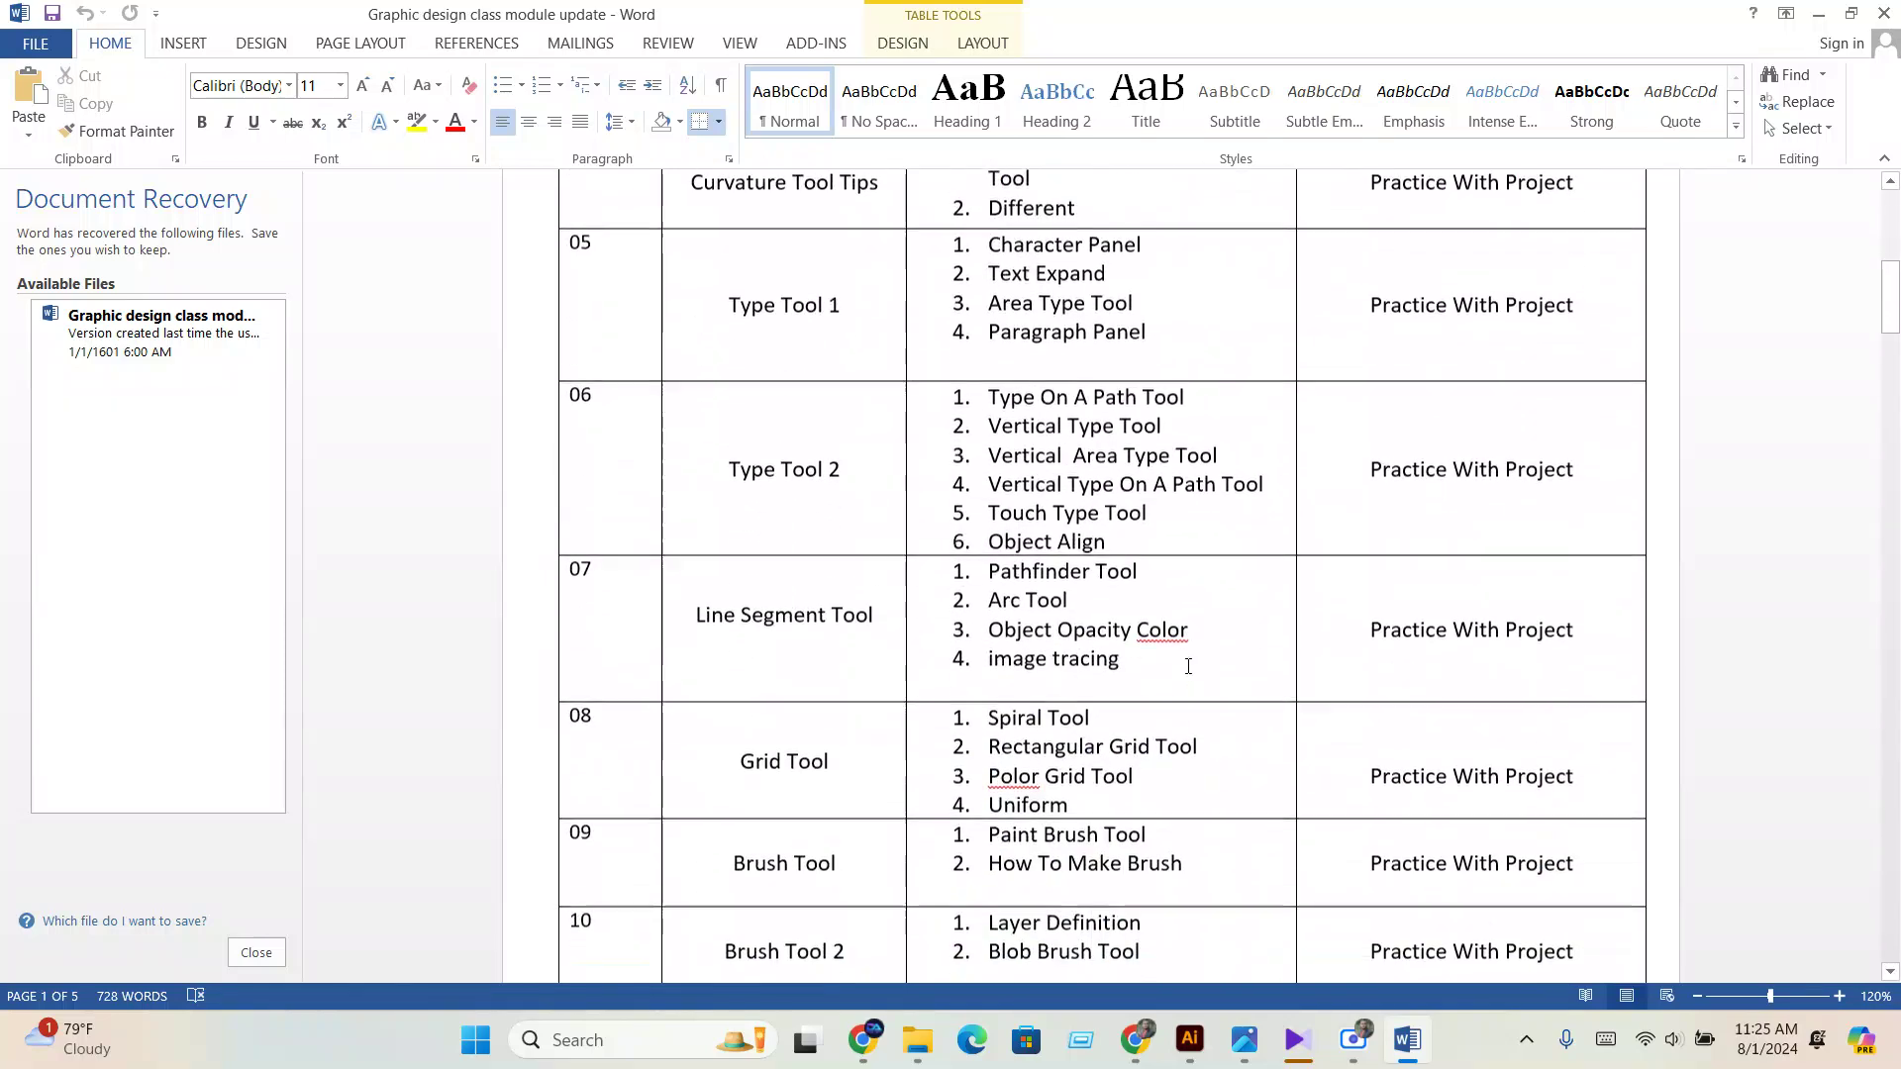
pyautogui.scroll(-12, 1199, 655)
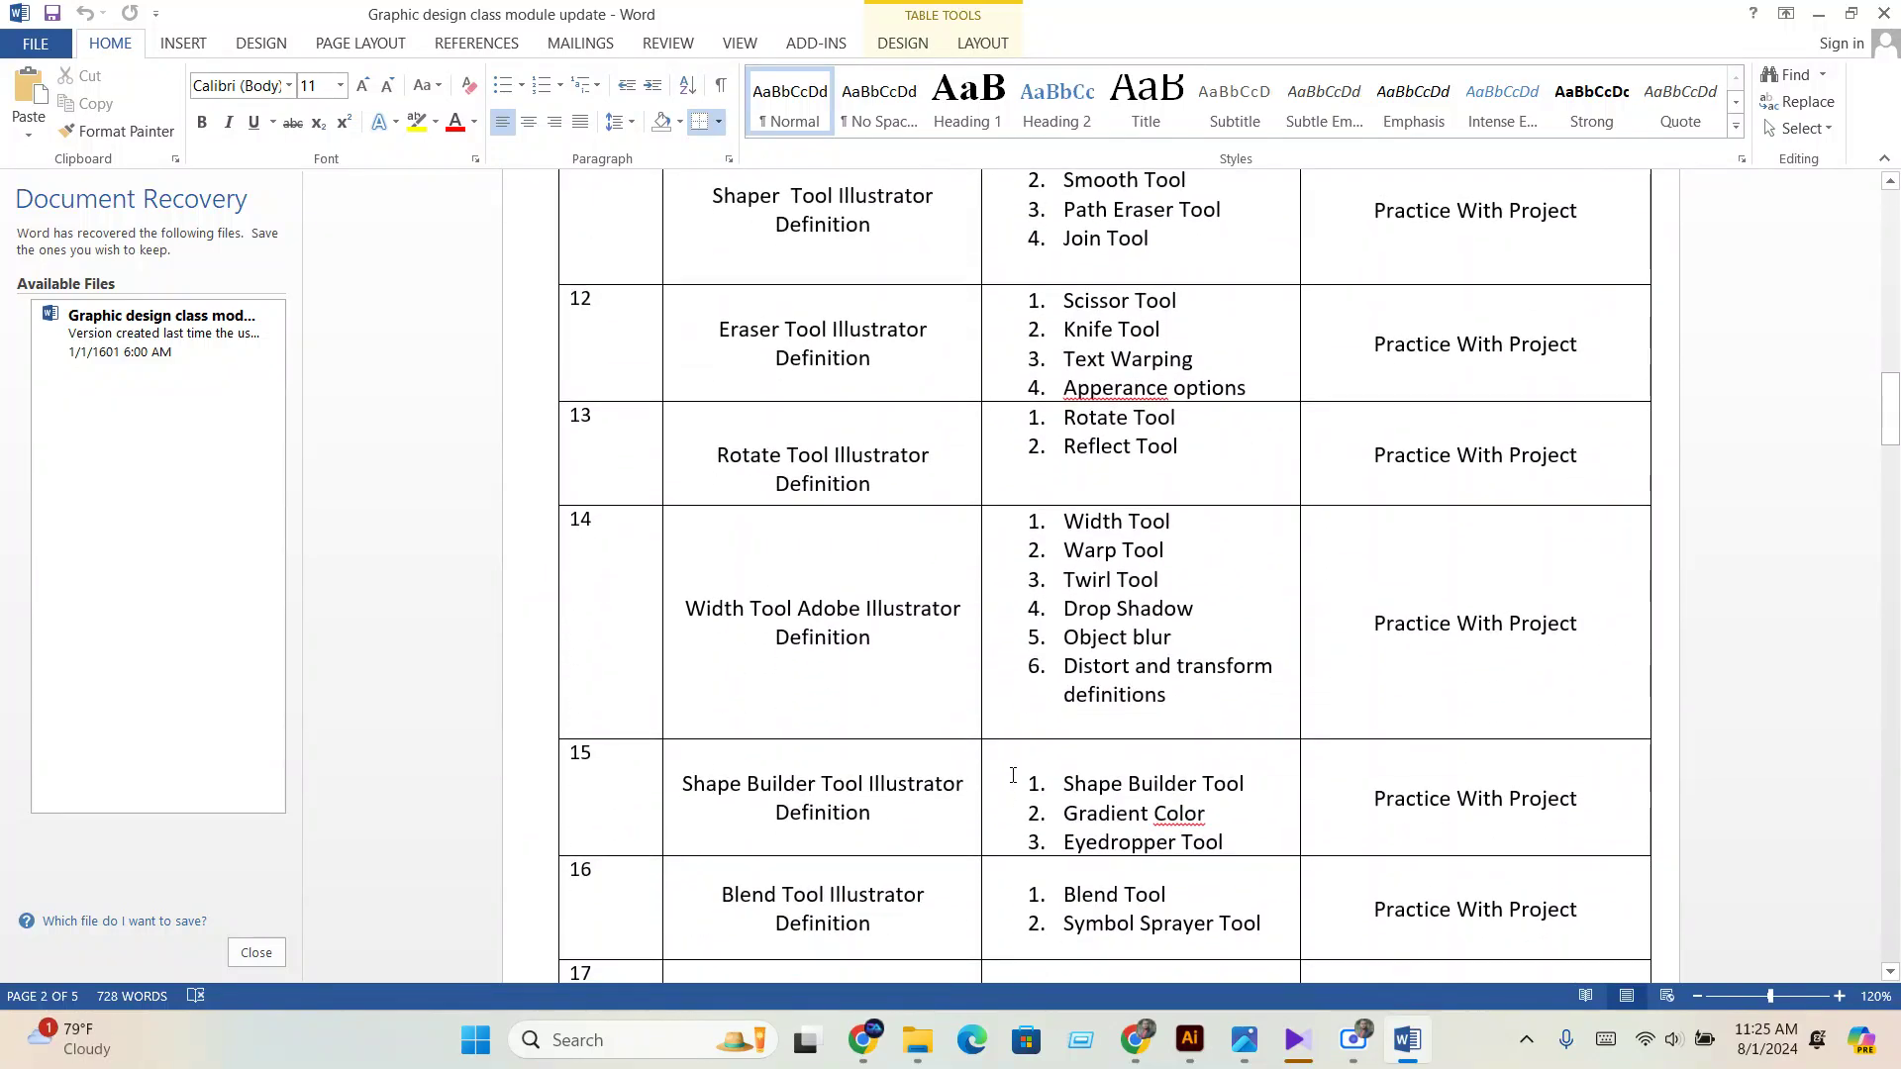
pyautogui.scroll(-4, 1130, 725)
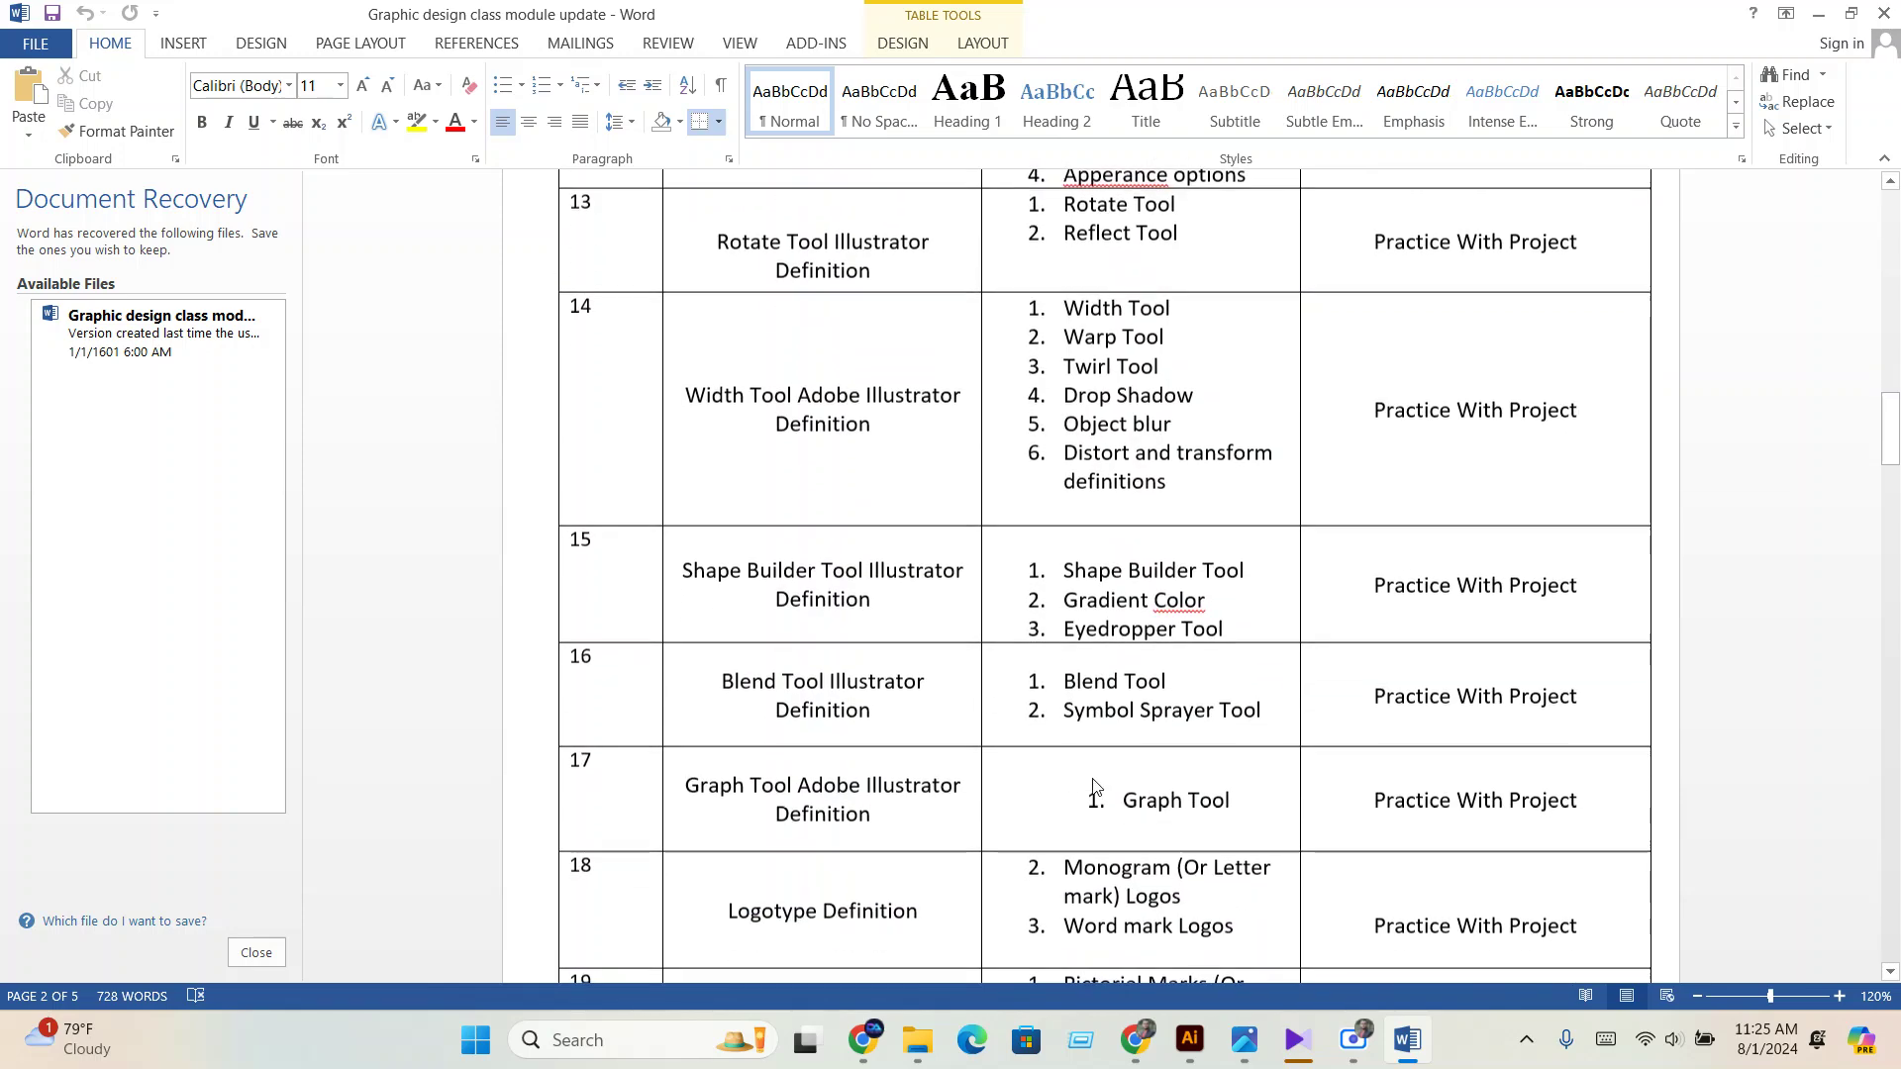
pyautogui.scroll(-1, 1079, 614)
pyautogui.moveTo(1061, 498); pyautogui.dragTo(1244, 502)
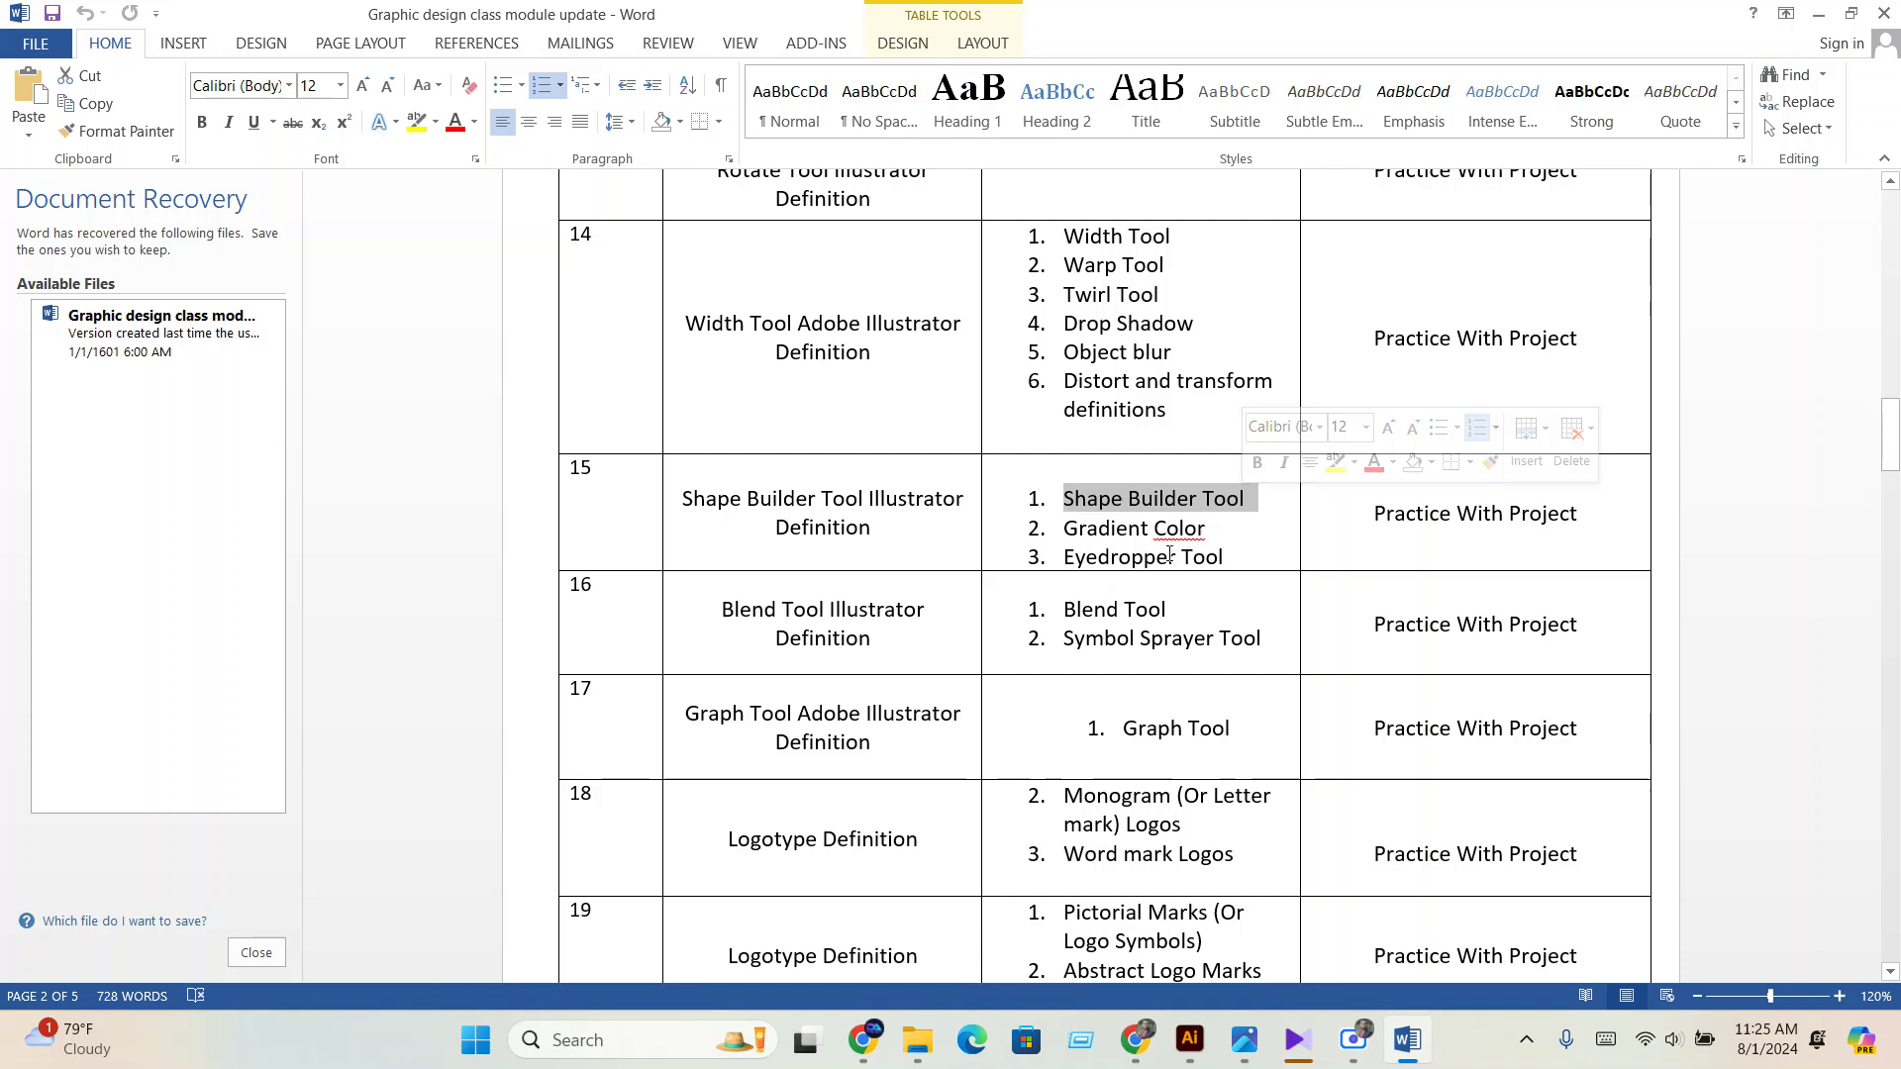
pyautogui.moveTo(1062, 529); pyautogui.dragTo(1217, 528)
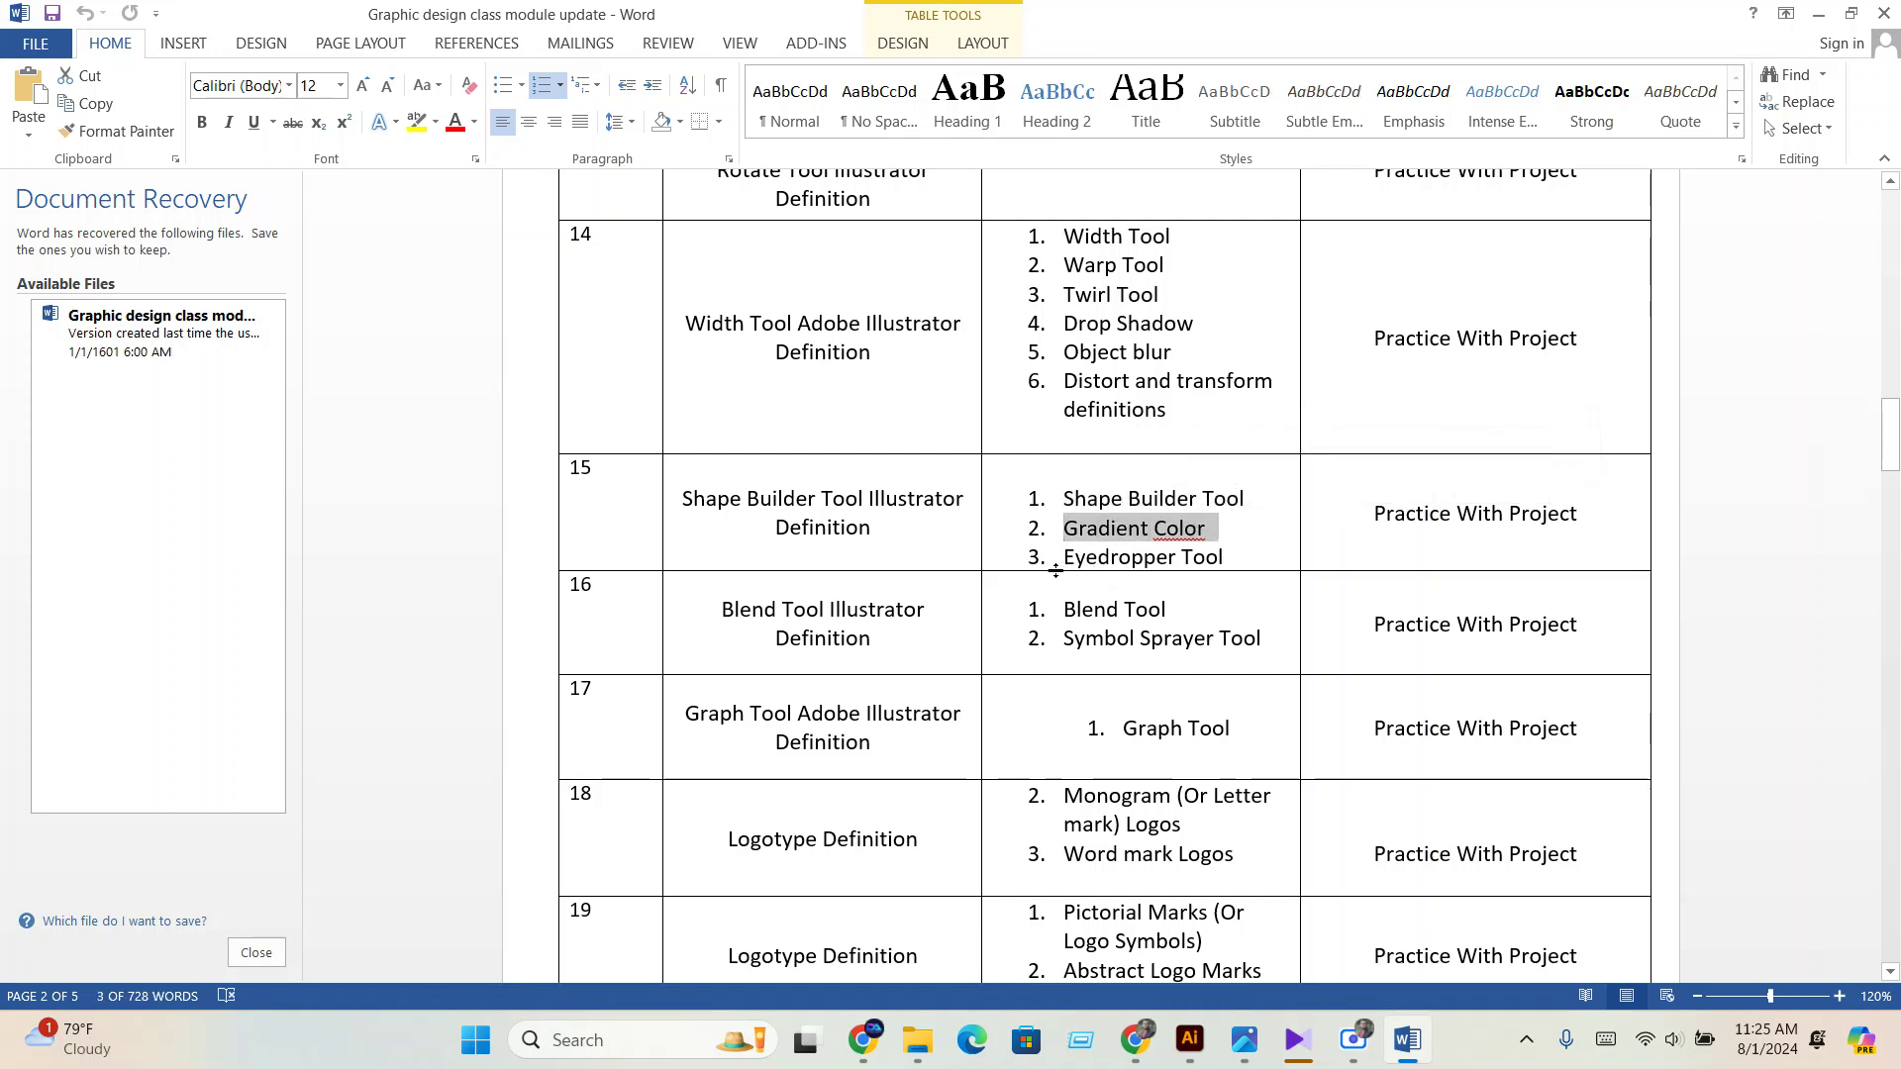
pyautogui.moveTo(1062, 556); pyautogui.dragTo(1220, 560)
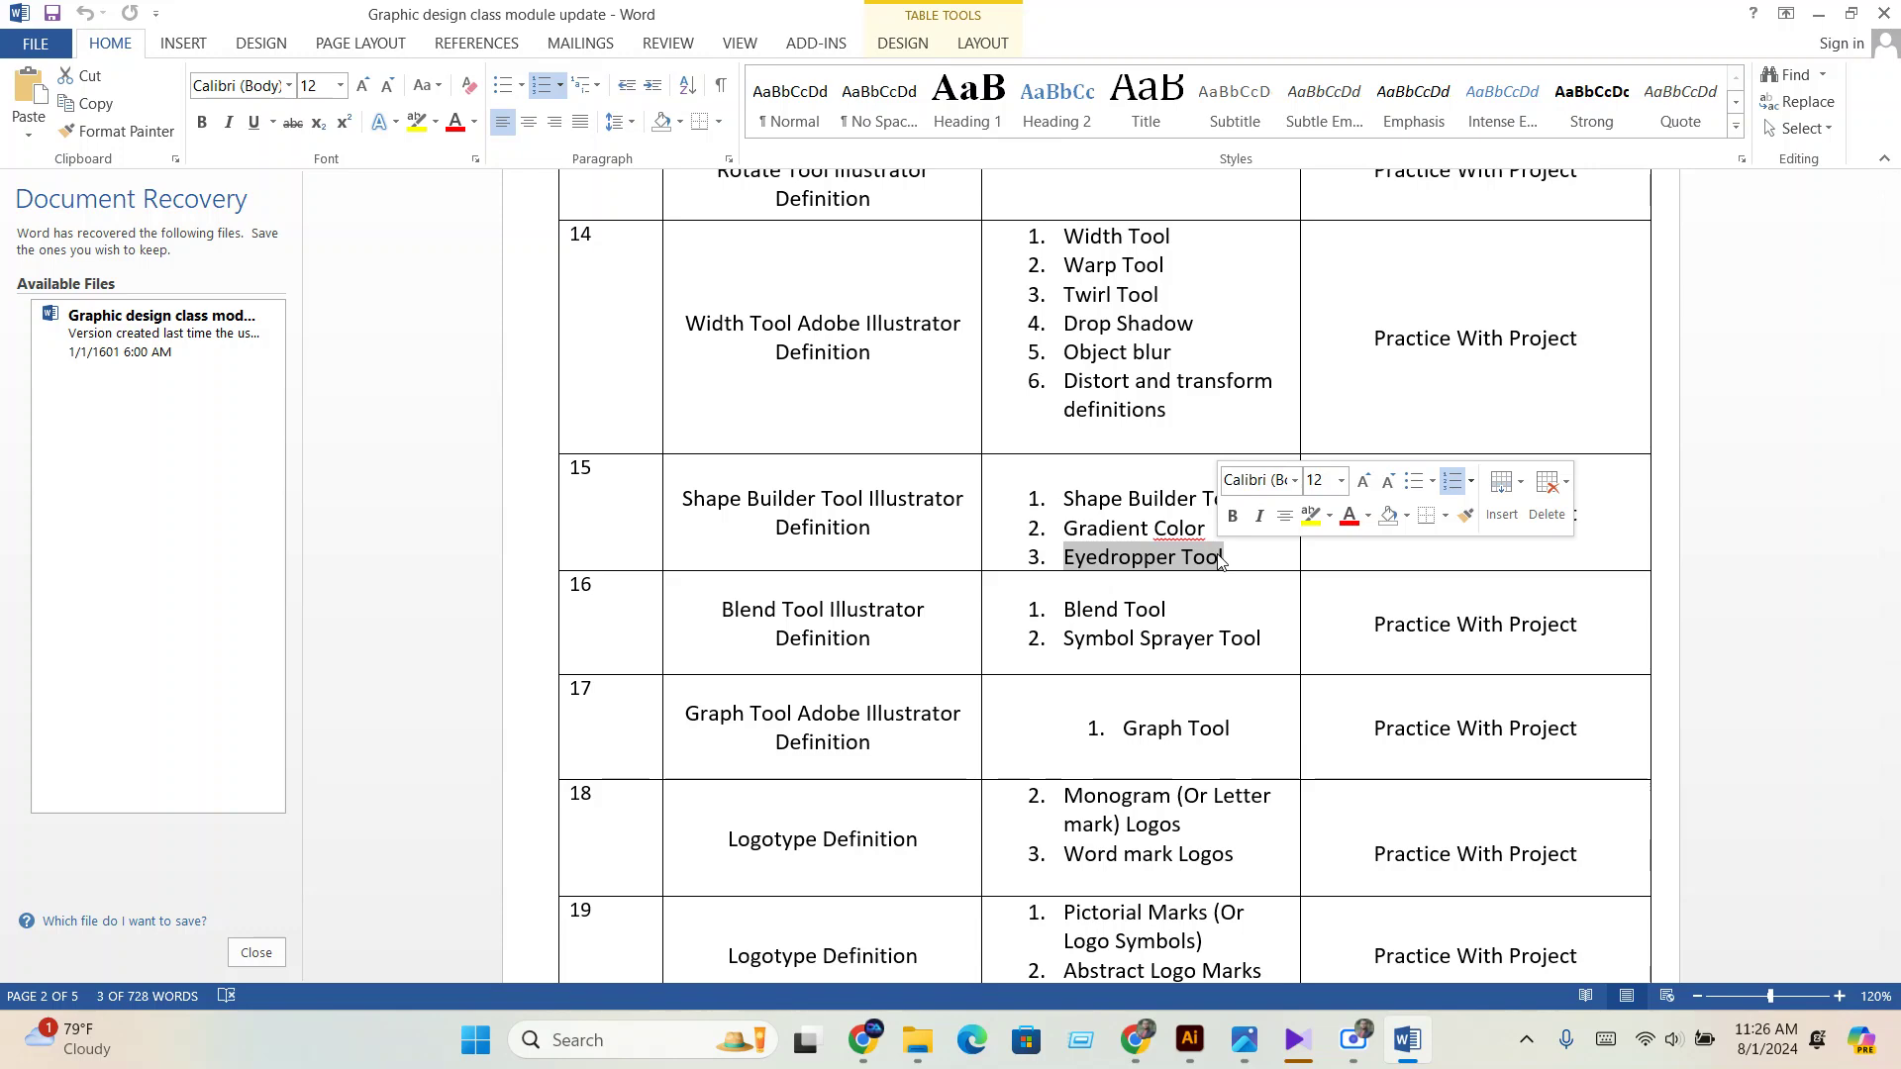
pyautogui.moveTo(1065, 499); pyautogui.dragTo(1242, 505)
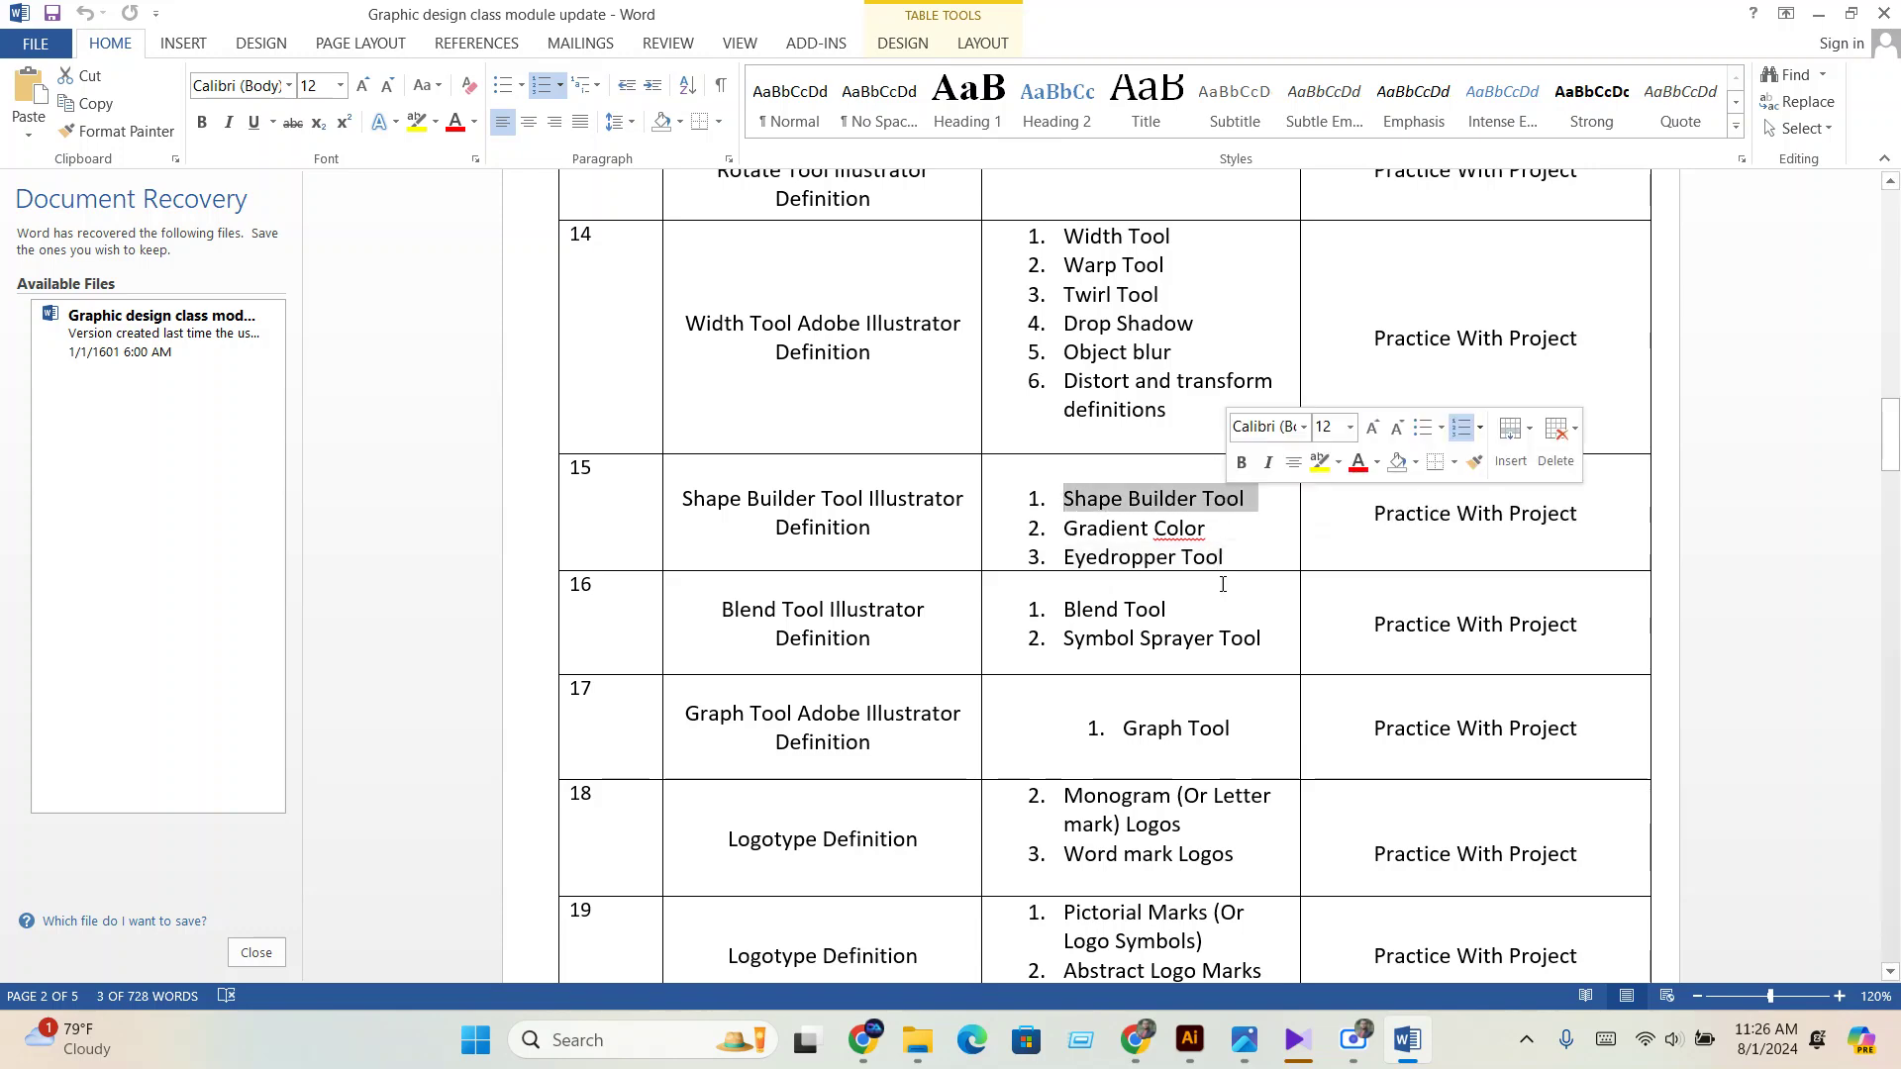
# Switch to Illustrator and bring up the hea3 [Converted].eps document.
pyautogui.click(1189, 1039)
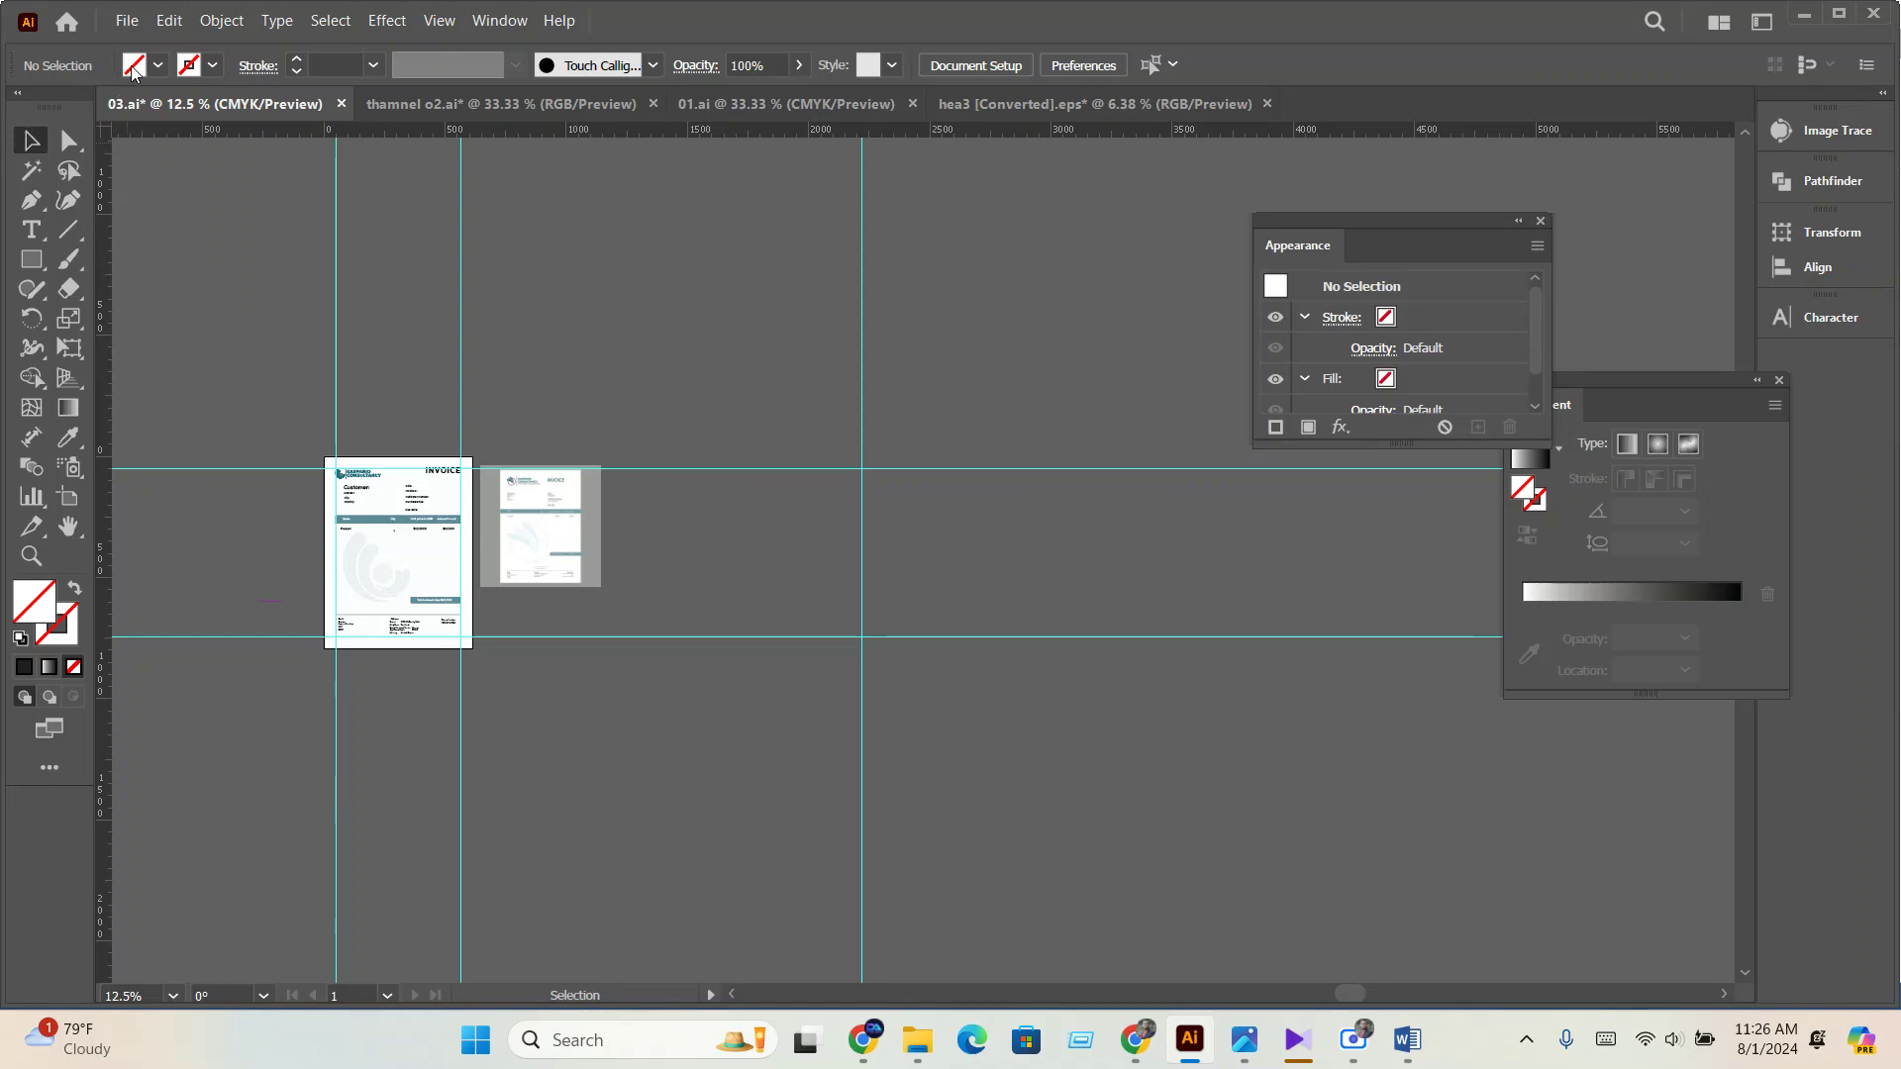
pyautogui.click(127, 20)
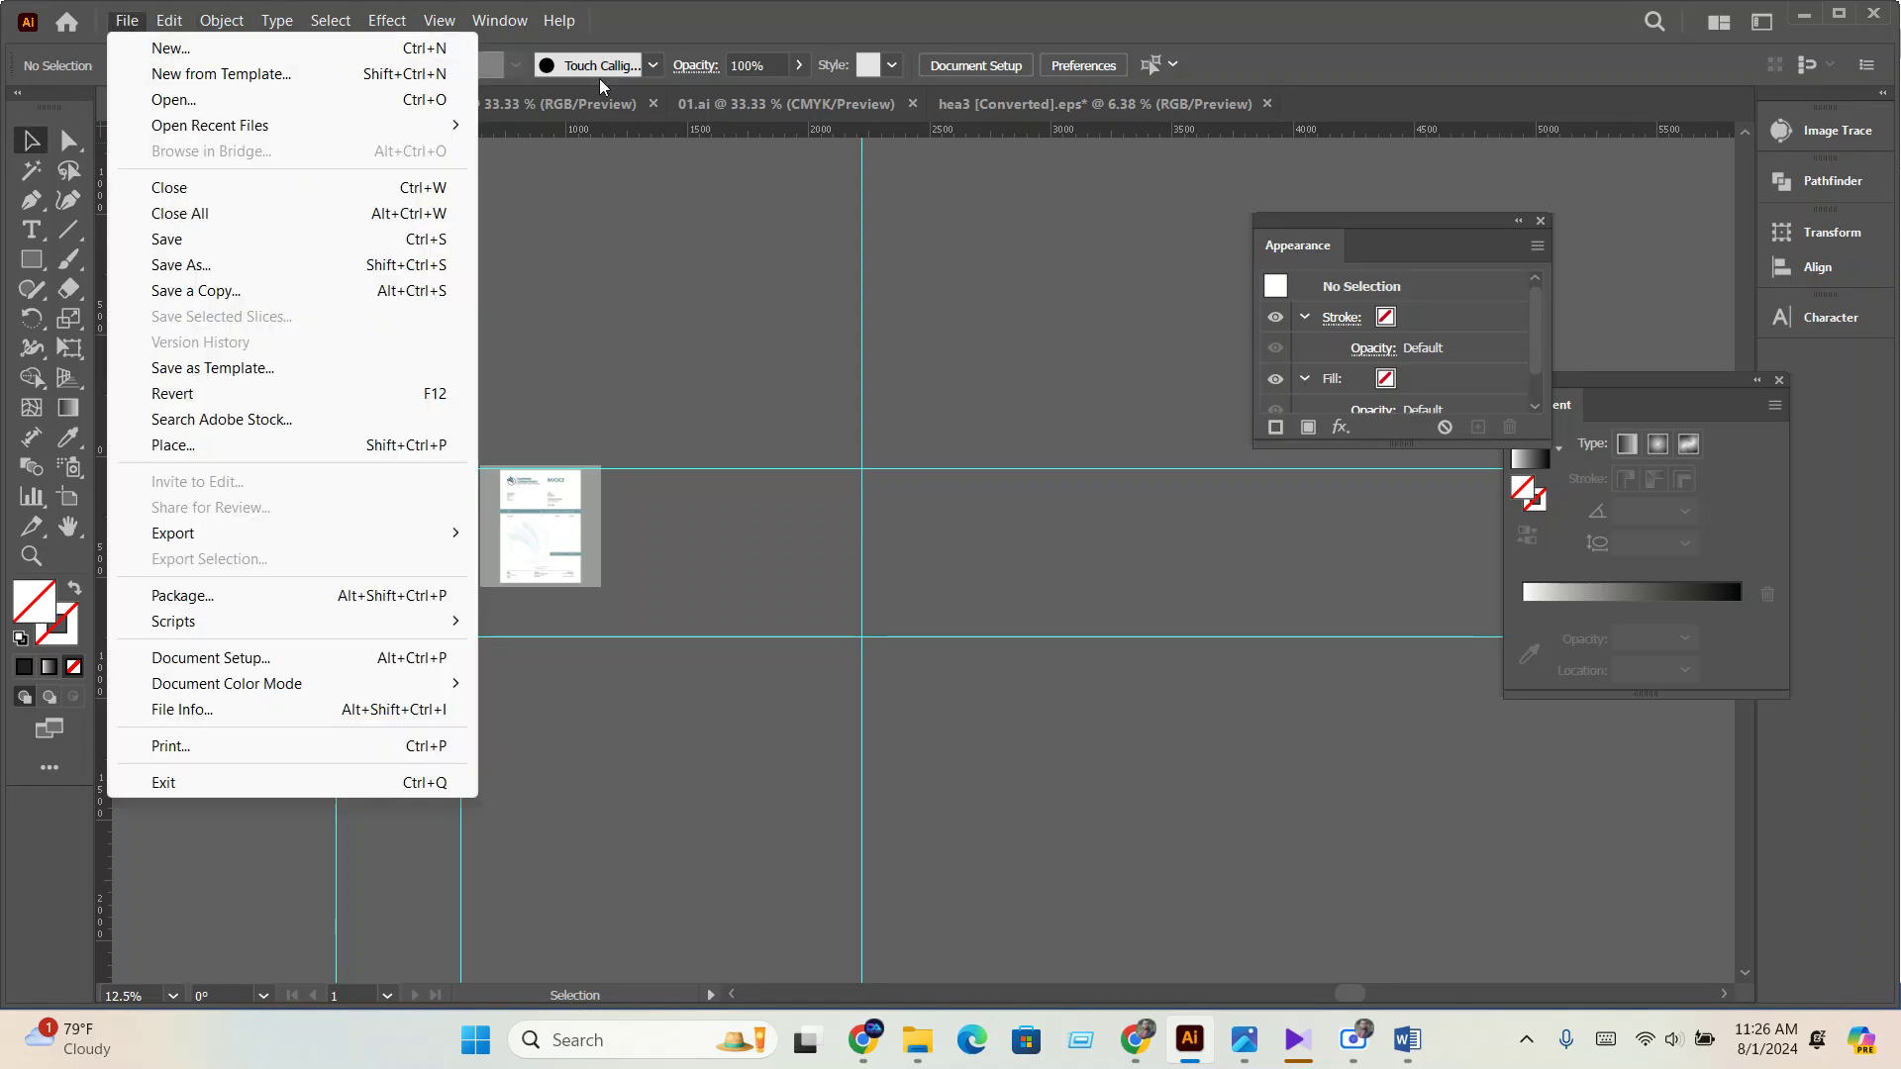
pyautogui.click(565, 111)
pyautogui.click(784, 109)
pyautogui.click(1031, 107)
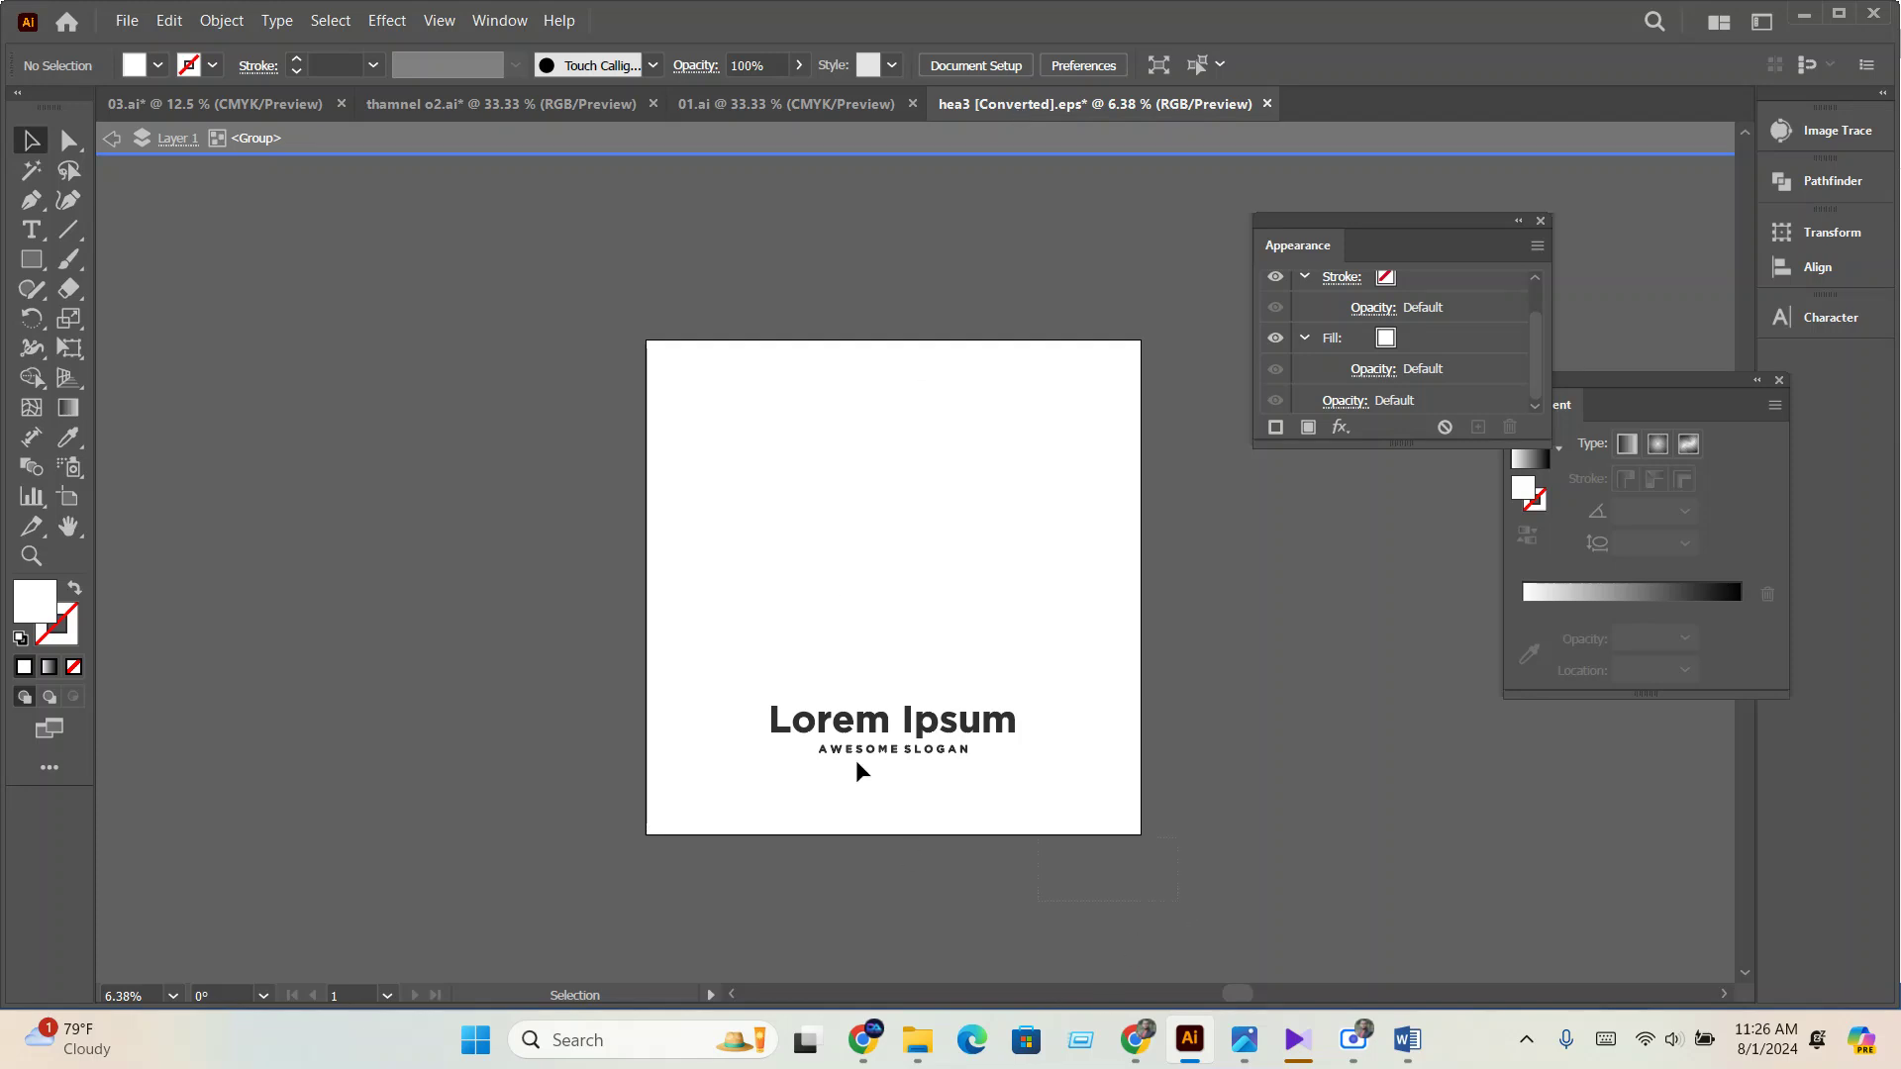
# Delete the "Lorem Ipsum" and "AWESOME SLOGAN" text from the artboard and exit the group's isolation mode.
pyautogui.moveTo(1147, 894); pyautogui.dragTo(479, 621)
pyautogui.press('Delete')
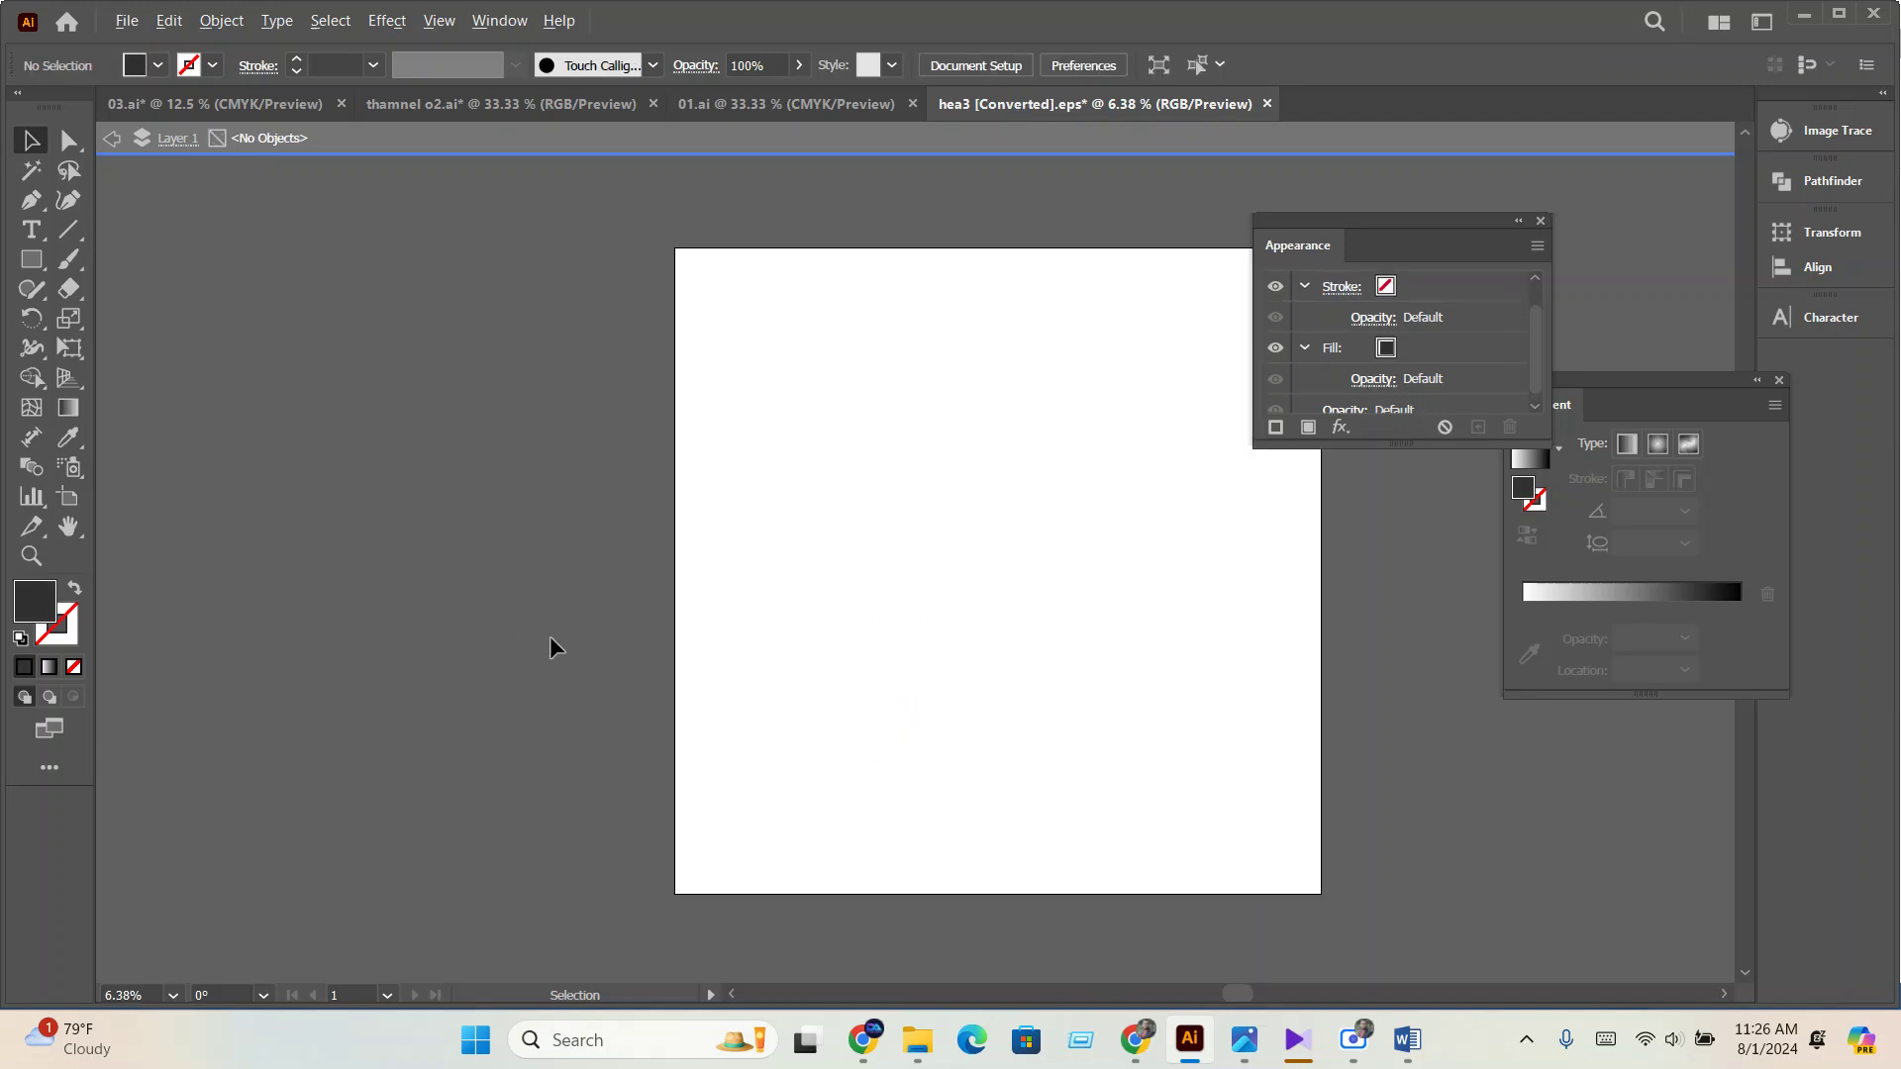
pyautogui.scroll(1, 551, 638)
pyautogui.moveTo(1088, 615); pyautogui.dragTo(890, 602)
pyautogui.doubleClick(272, 497)
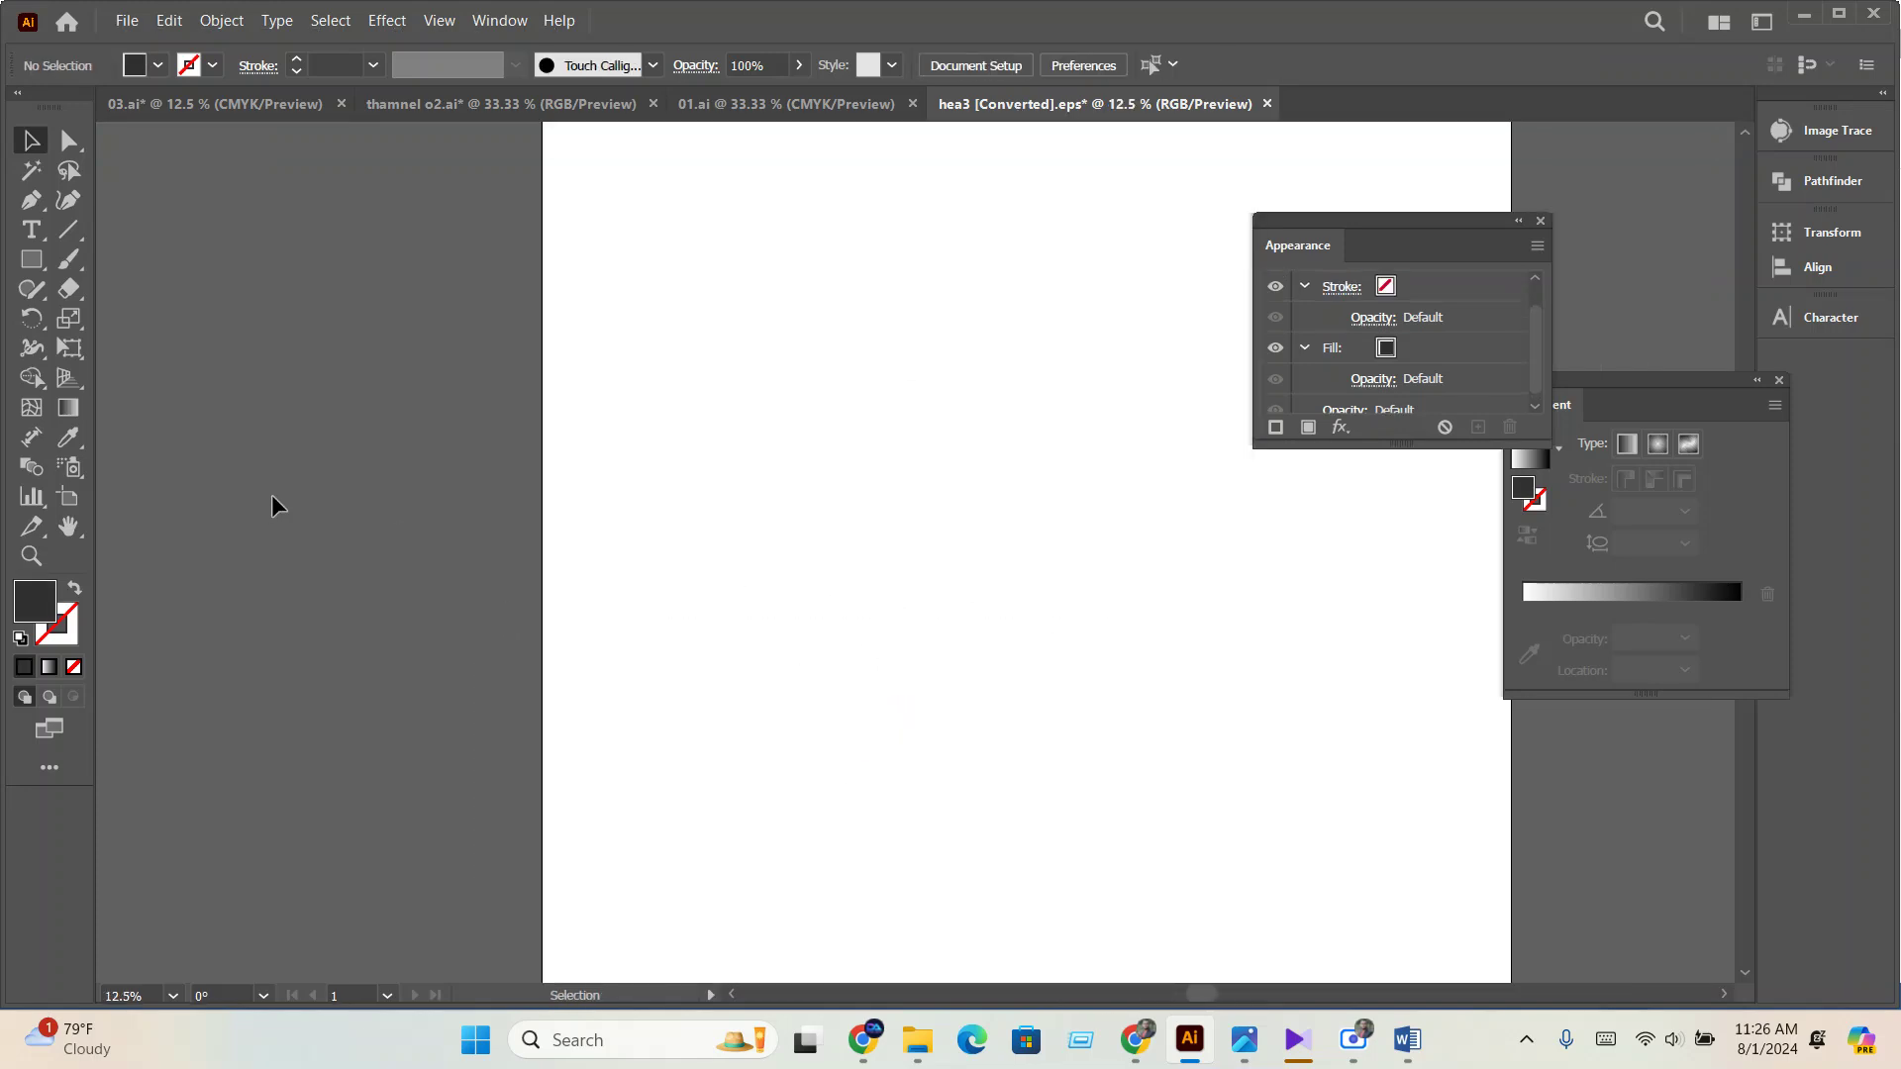
pyautogui.moveTo(1030, 675); pyautogui.dragTo(828, 661)
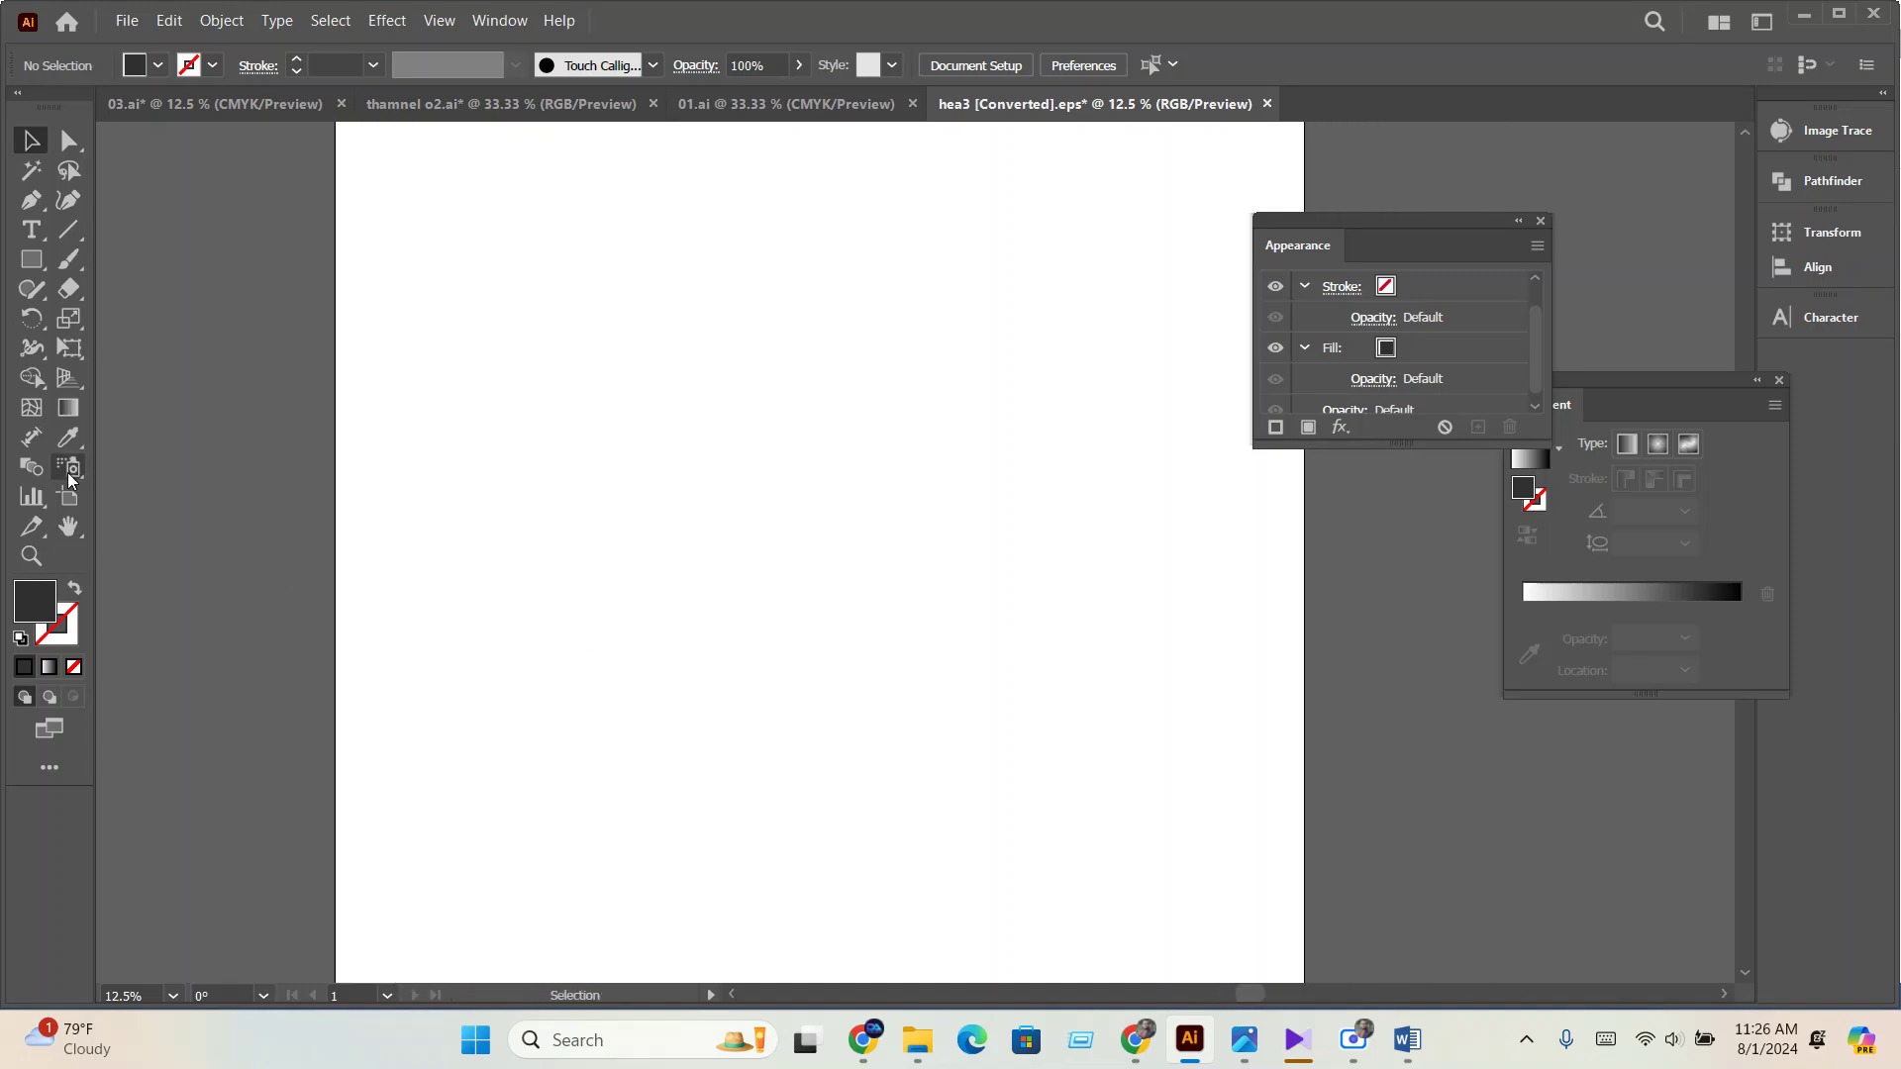
# Show the Shape Builder tool group, then draw a dark filled circle in the upper middle of the artboard with the Ellipse tool.
pyautogui.click(31, 379)
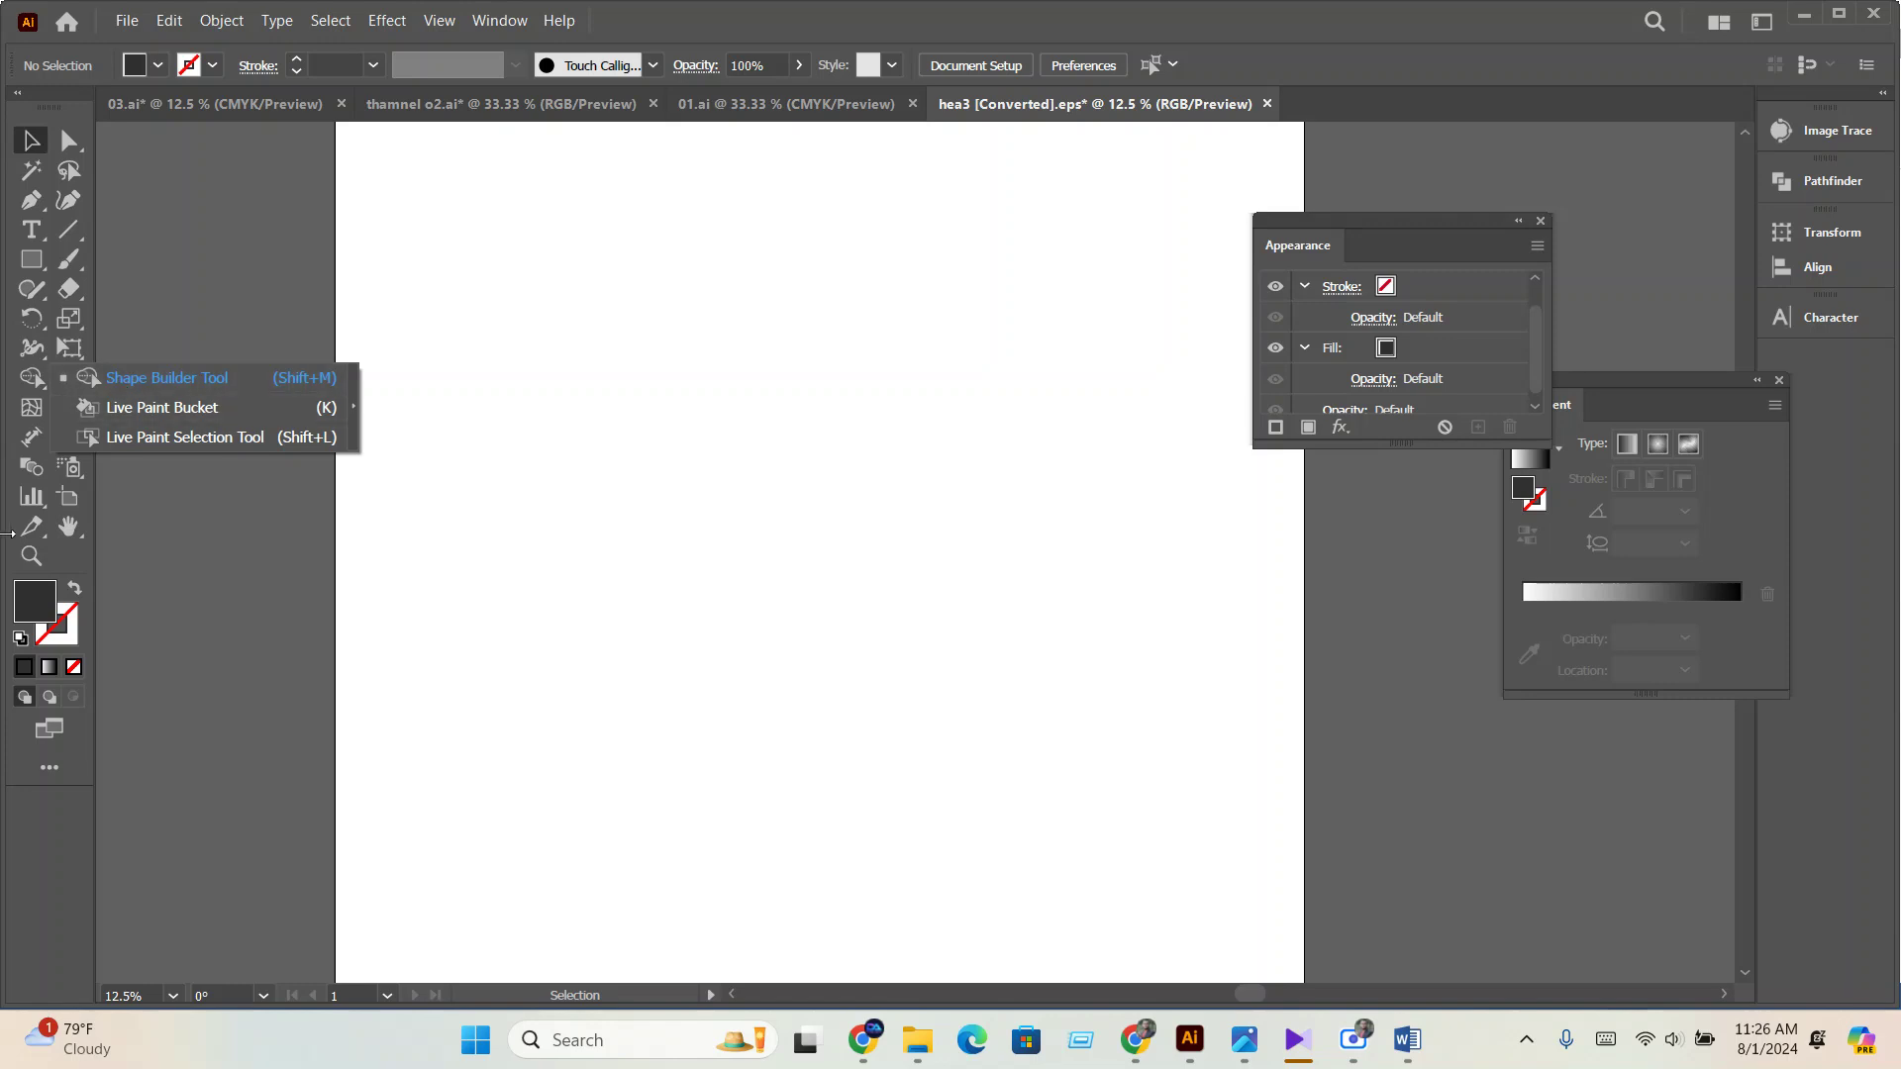
pyautogui.click(32, 260)
pyautogui.click(149, 319)
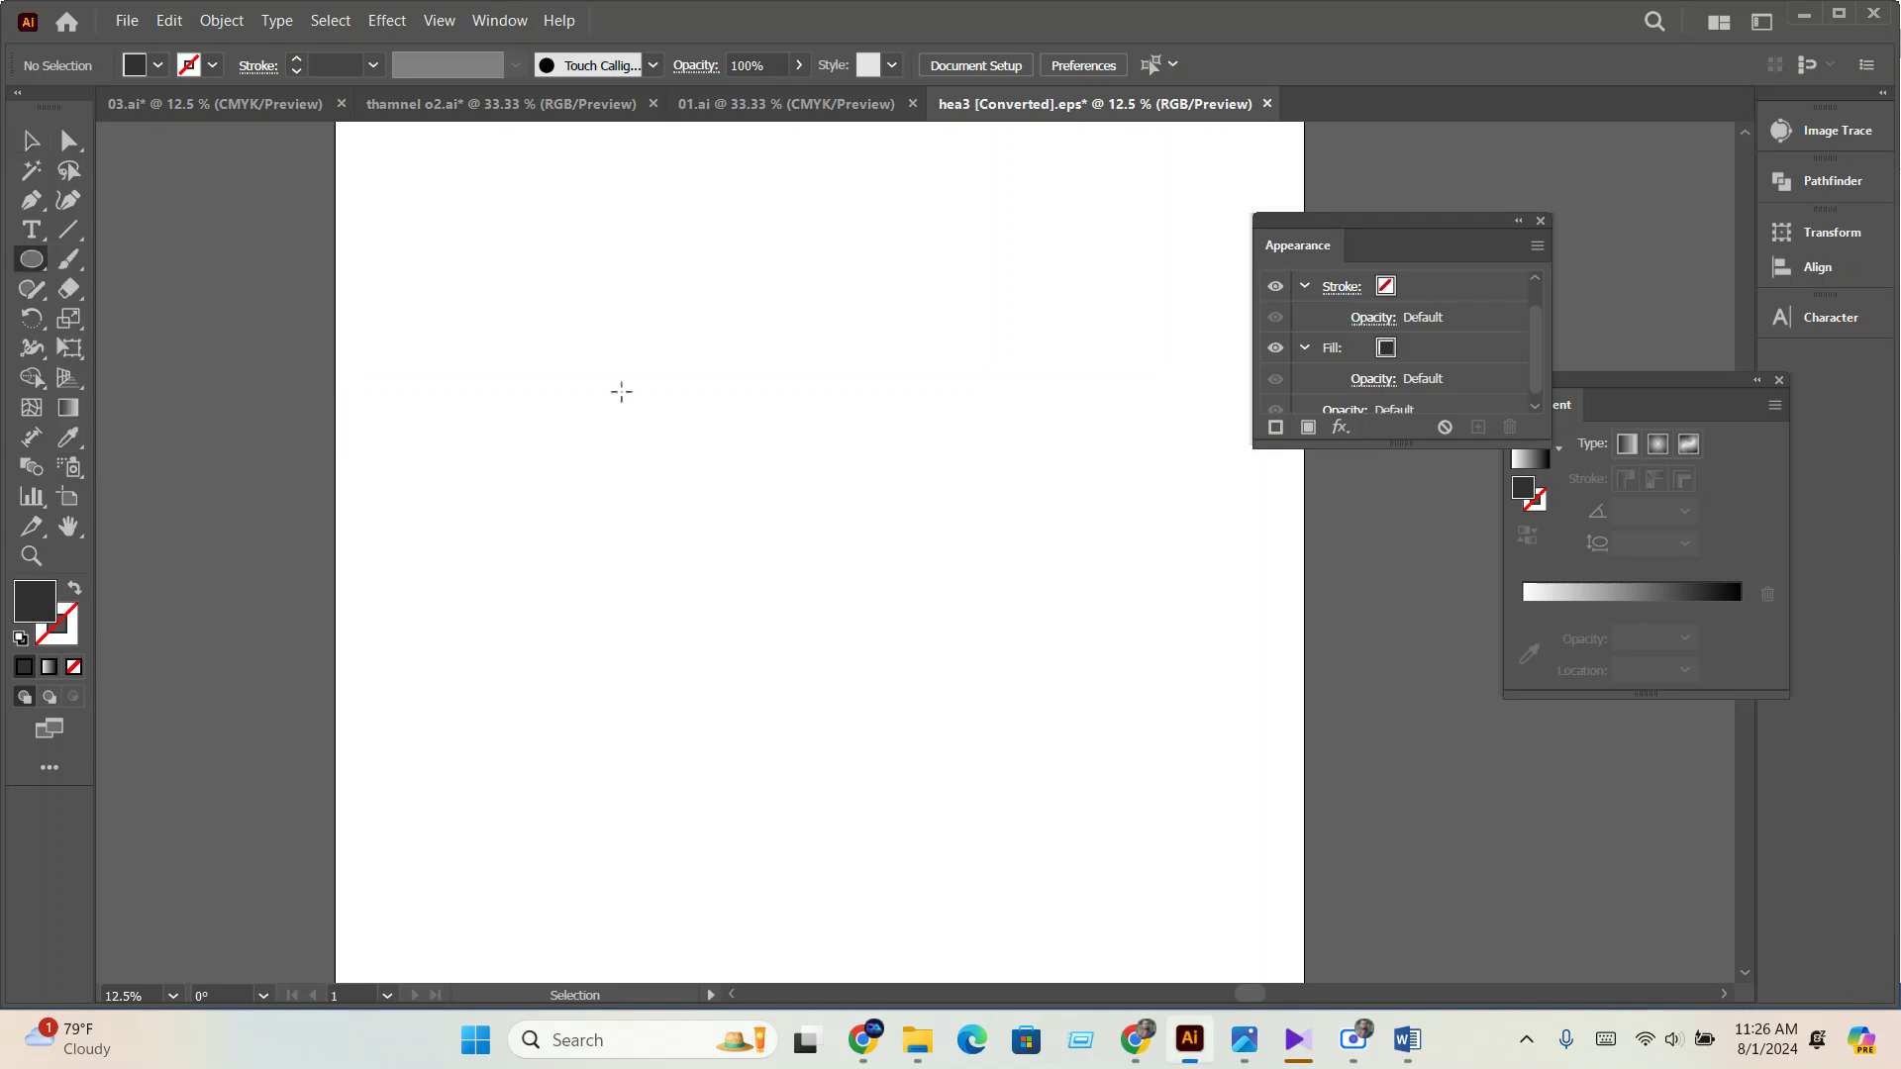
pyautogui.moveTo(812, 436)
pyautogui.mouseDown()
pyautogui.moveTo(849, 446)
pyautogui.moveTo(913, 565)
pyautogui.mouseUp()
pyautogui.click(32, 140)
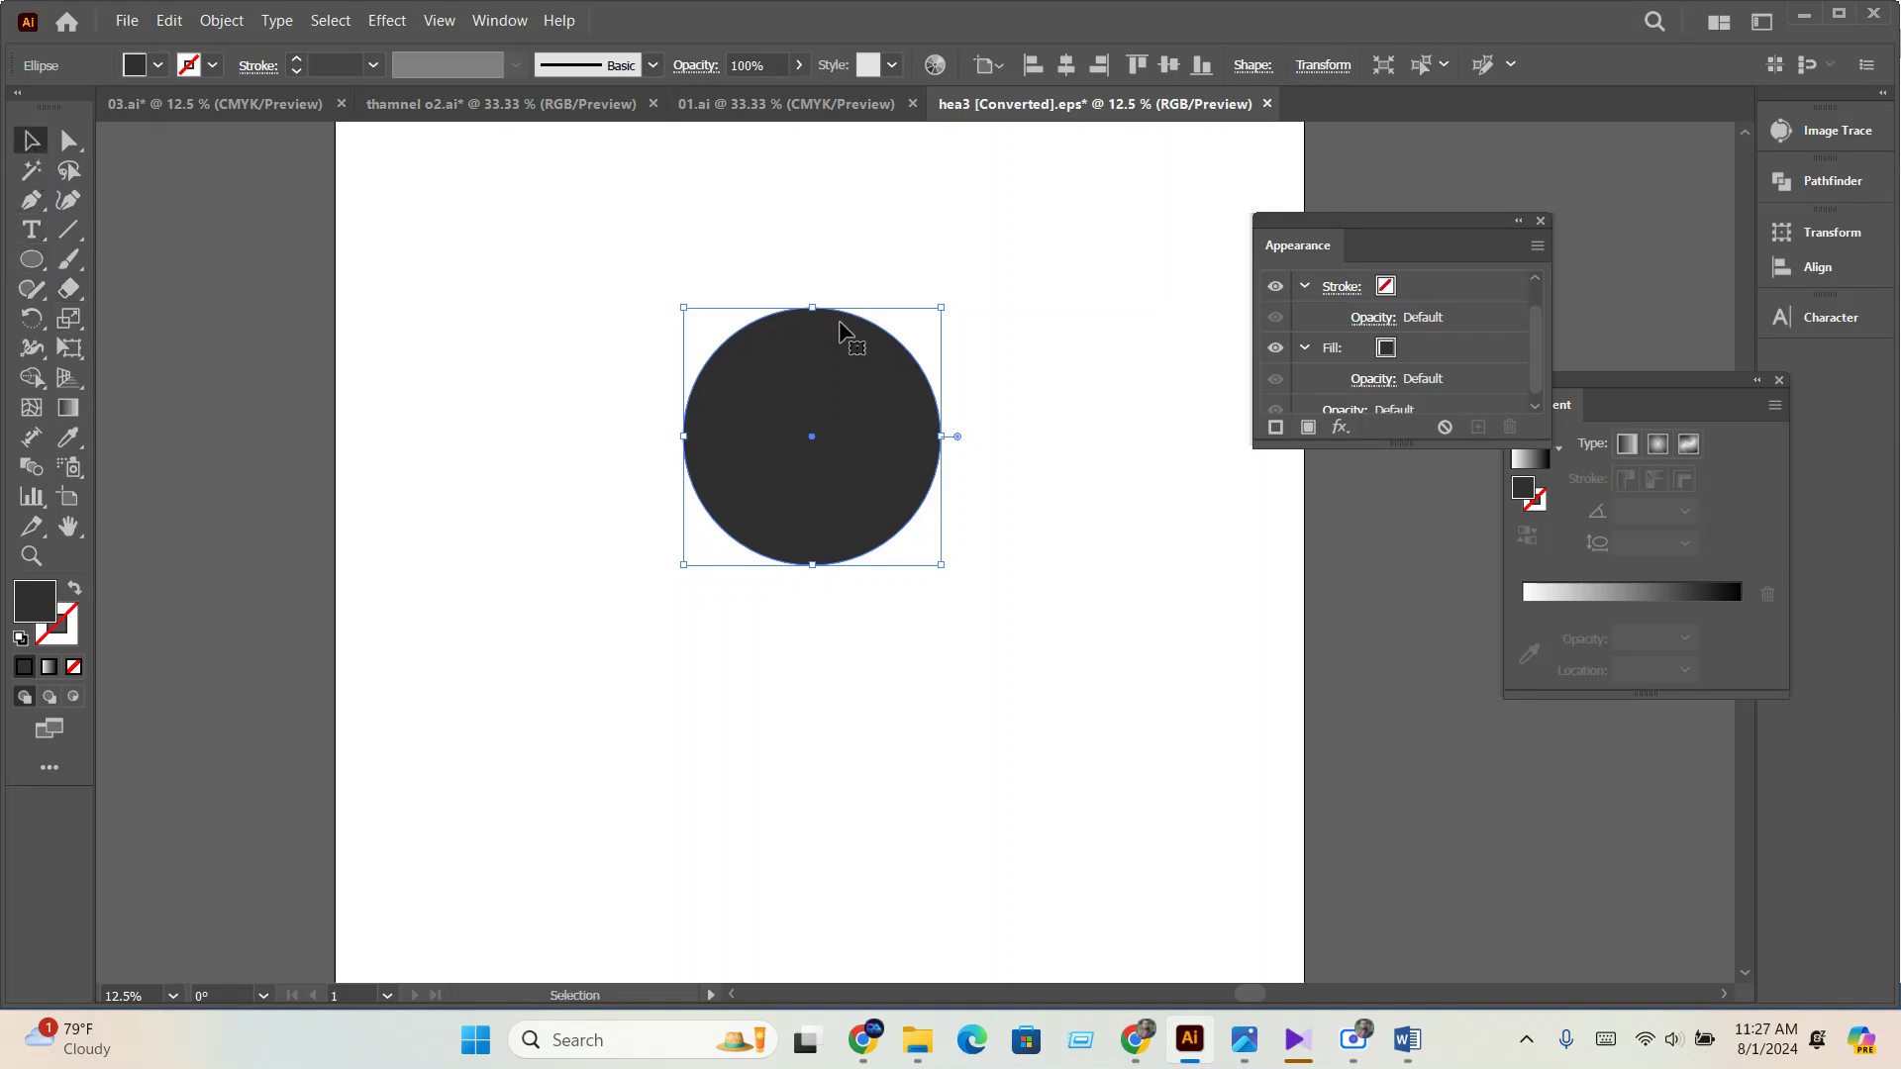
# Make a concentric copy of the circle about half its diameter, fill it with white sampled from the artboard, and deselect it.
pyautogui.scroll(1, 853, 490)
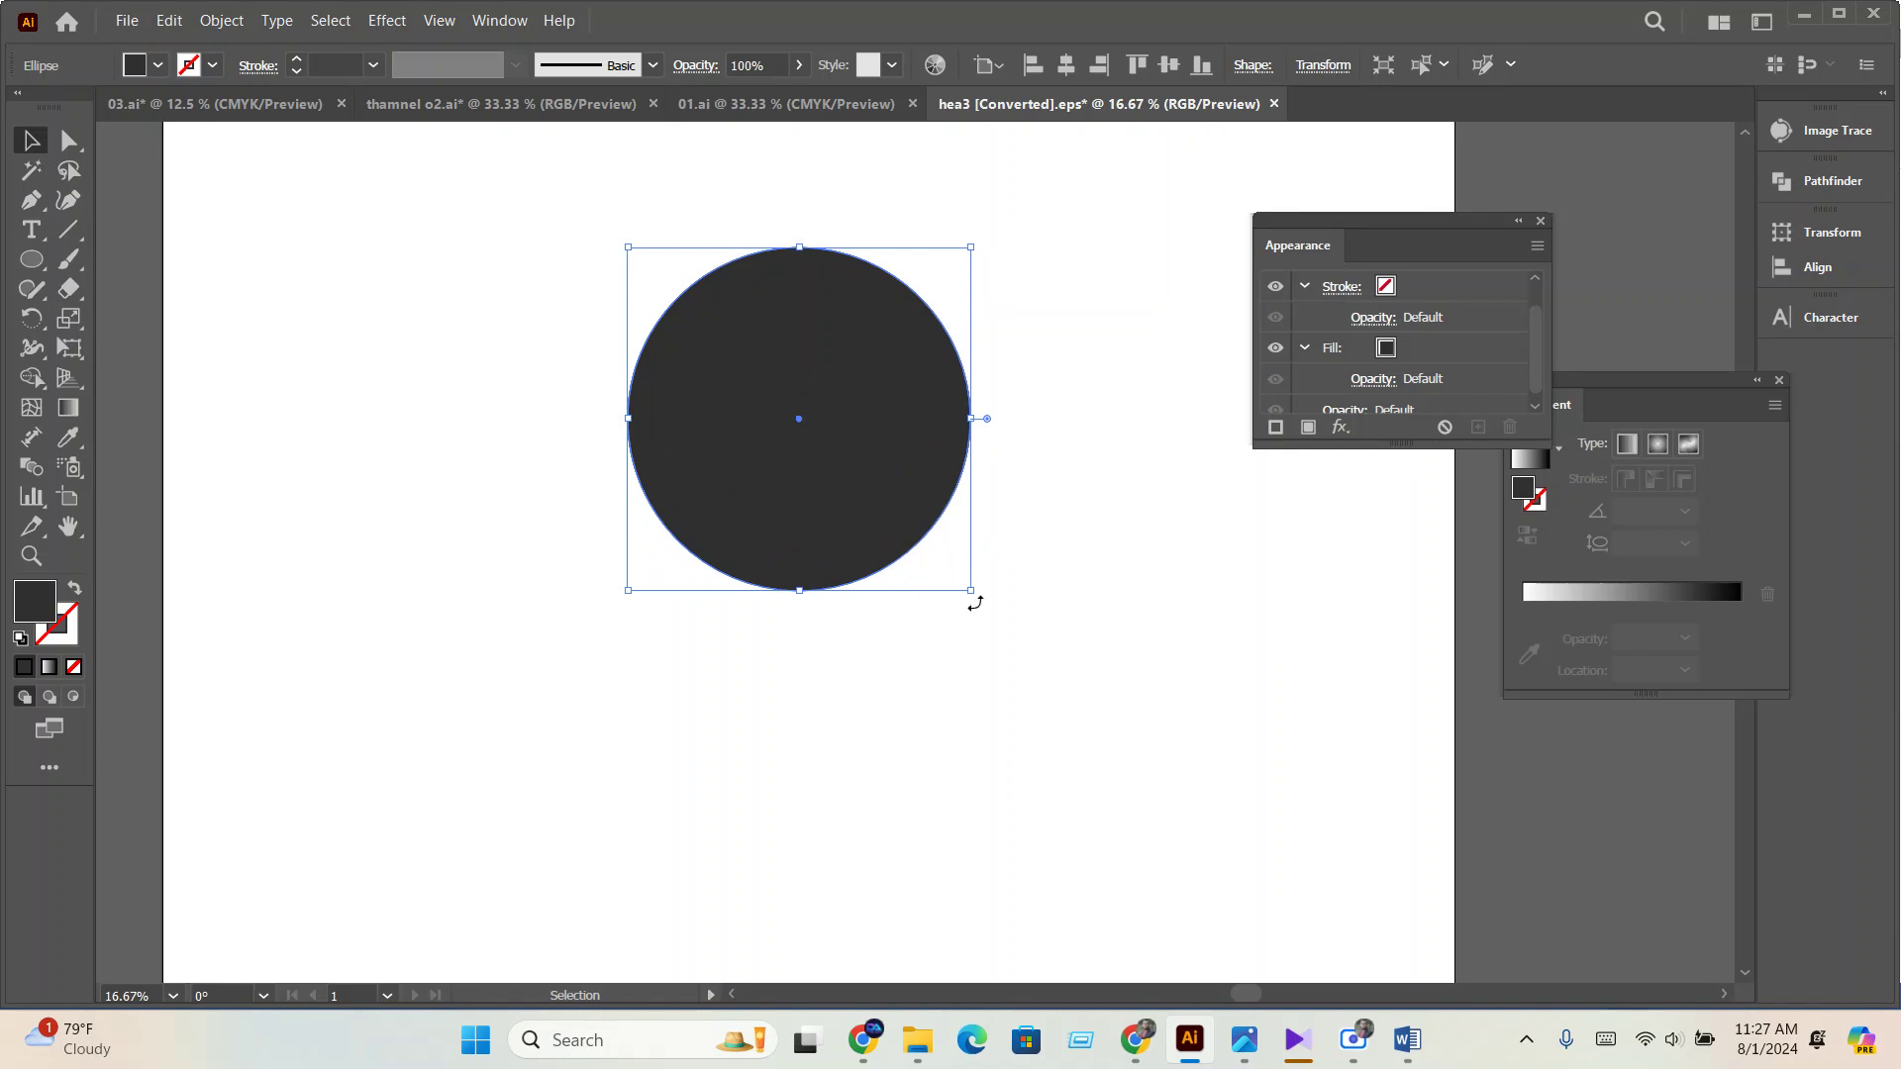
pyautogui.moveTo(971, 590); pyautogui.dragTo(923, 584)
pyautogui.click(67, 436)
pyautogui.click(392, 324)
pyautogui.click(31, 140)
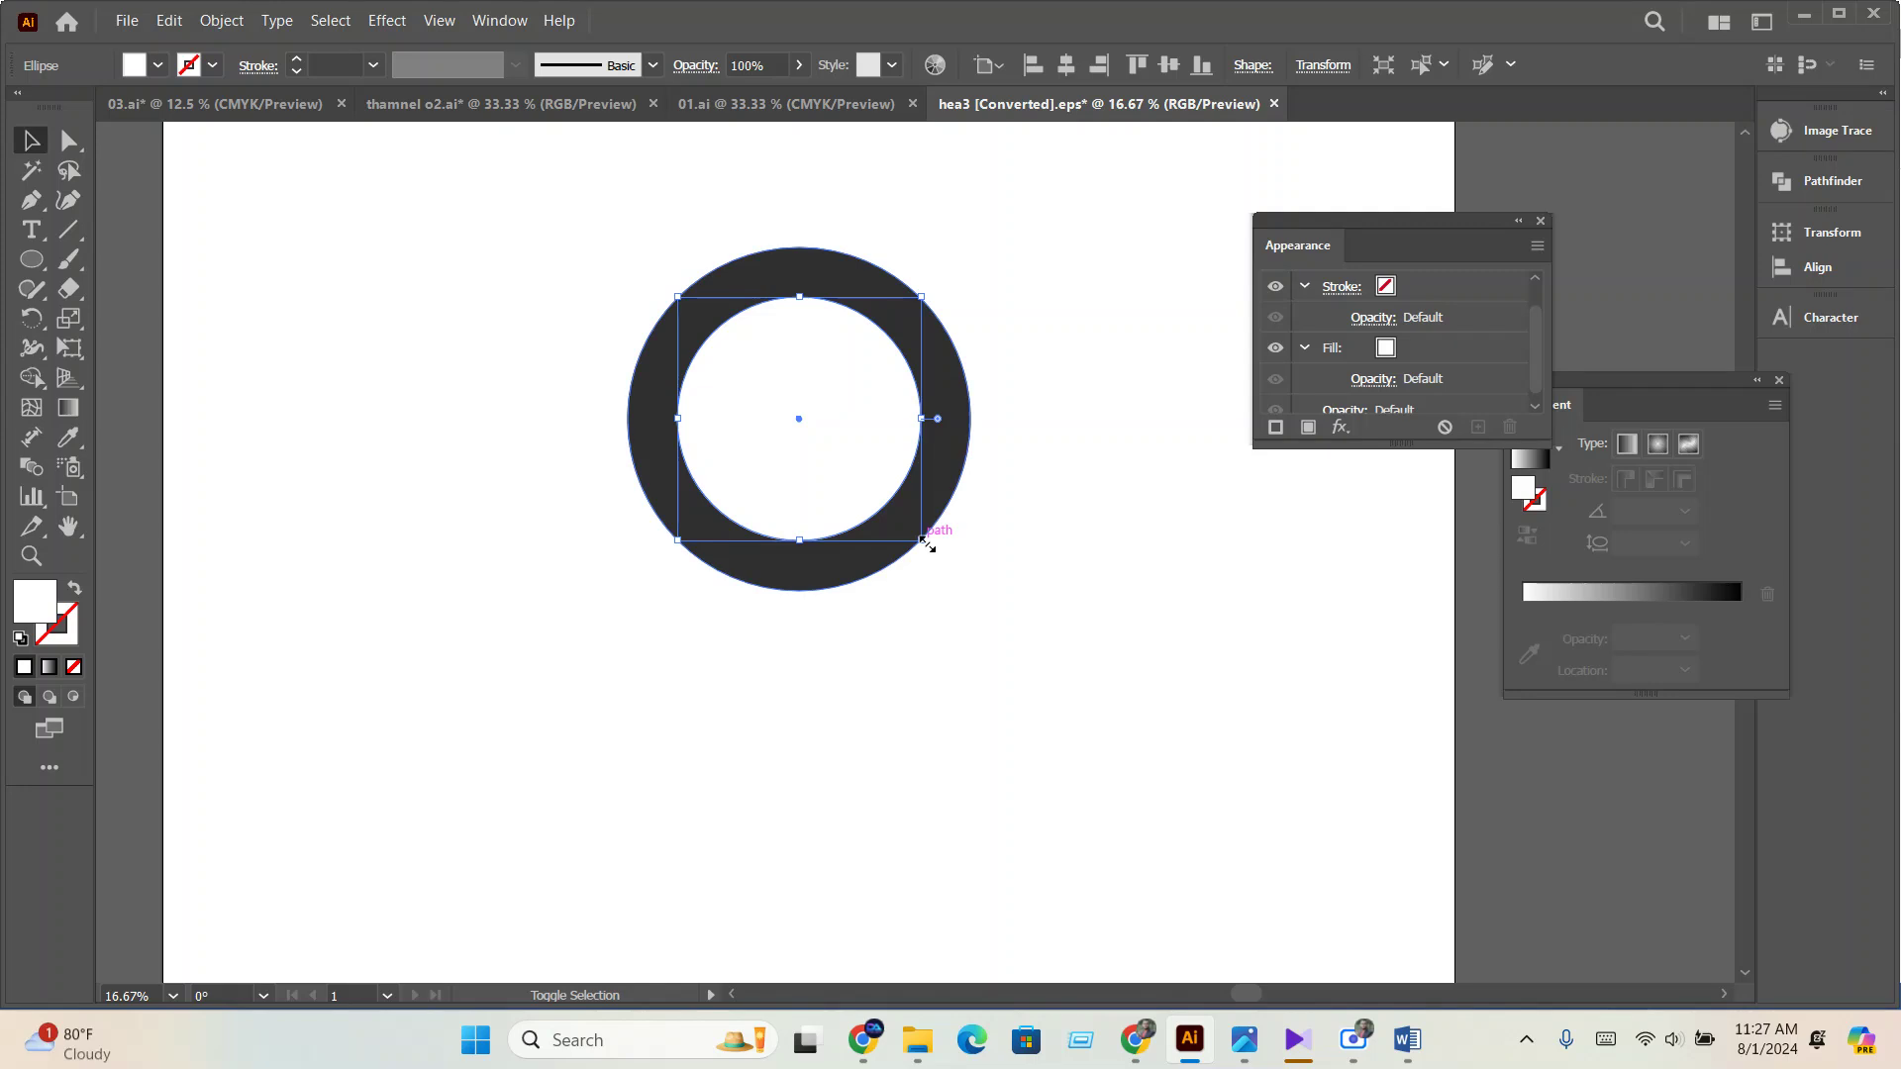
pyautogui.moveTo(927, 543); pyautogui.dragTo(885, 537)
pyautogui.click(946, 636)
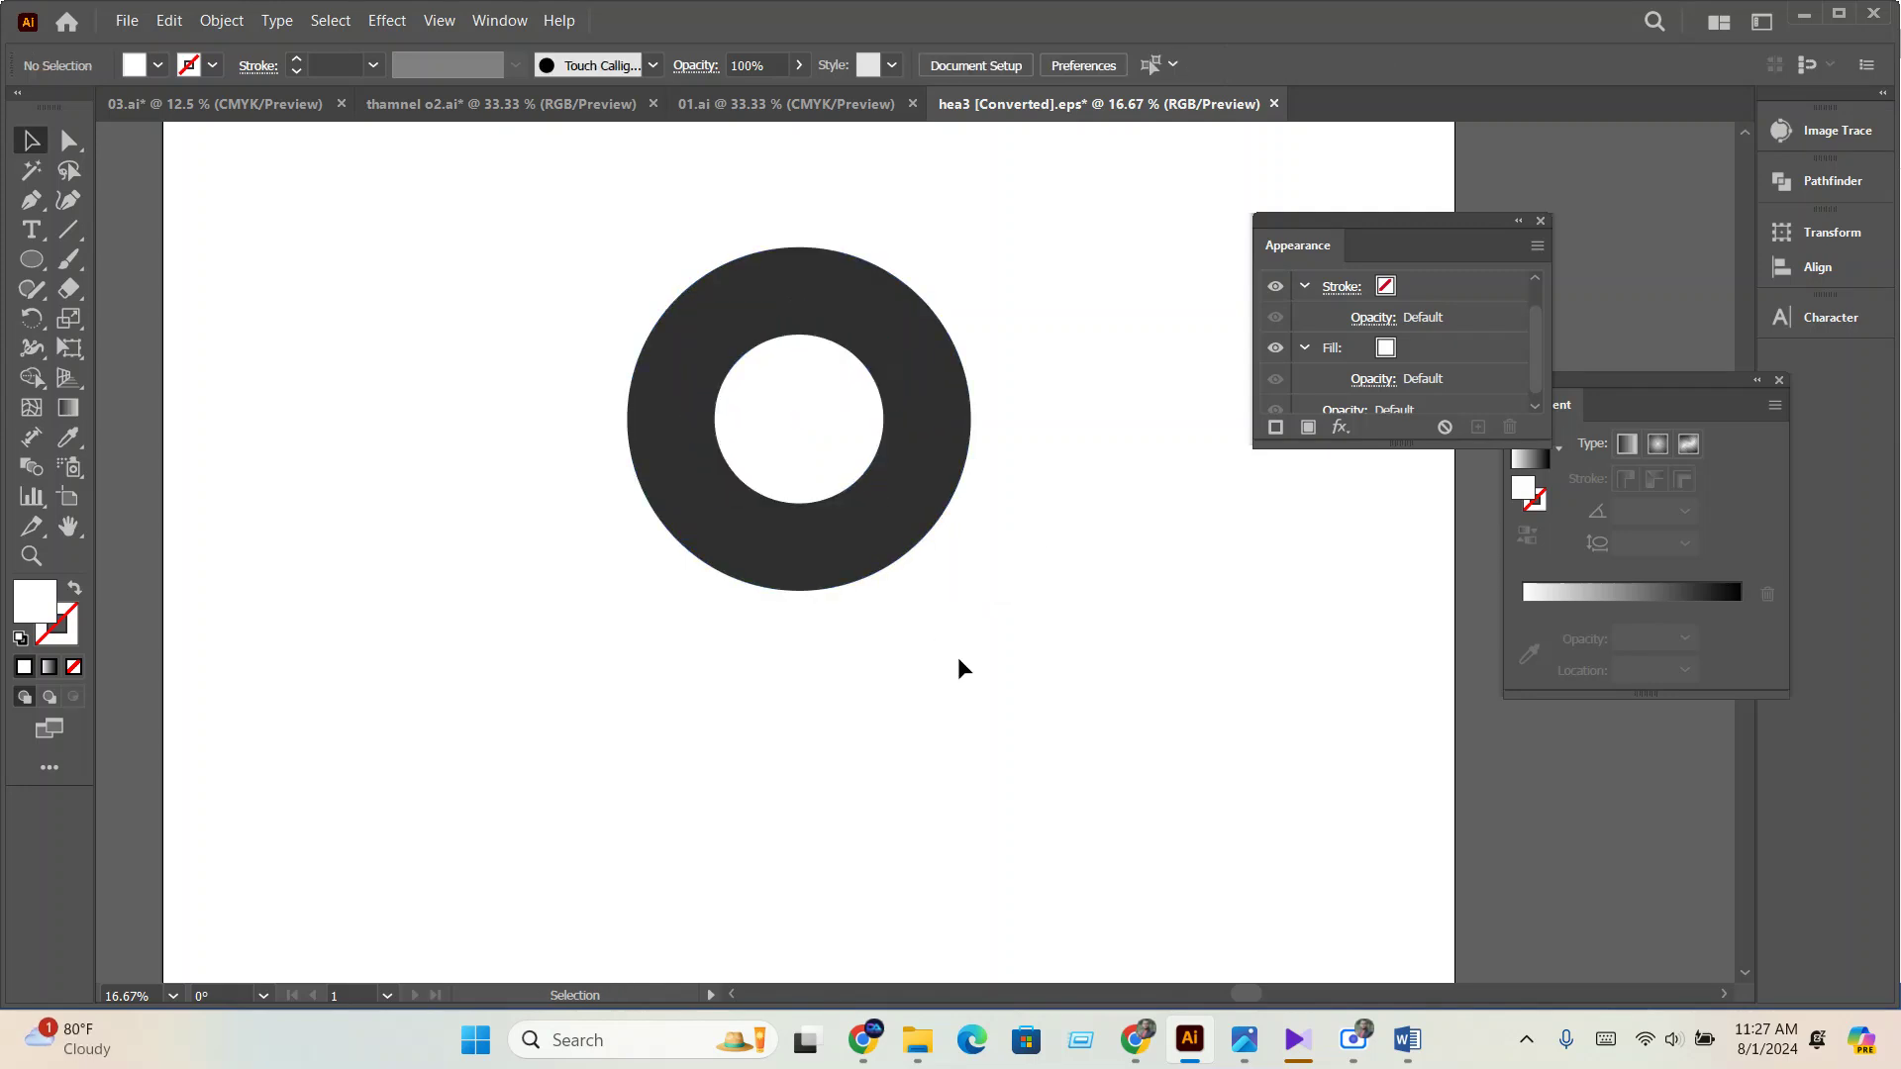
# Duplicate the two concentric circles as a second ring to the right of the original, spaced slightly apart.
pyautogui.moveTo(1083, 677); pyautogui.dragTo(680, 428)
pyautogui.keyDown('alt'); pyautogui.scroll(-2, 758, 465); pyautogui.keyUp('alt')
pyautogui.click(1277, 661)
pyautogui.hscroll(1, 1287, 658)
pyautogui.click(782, 450)
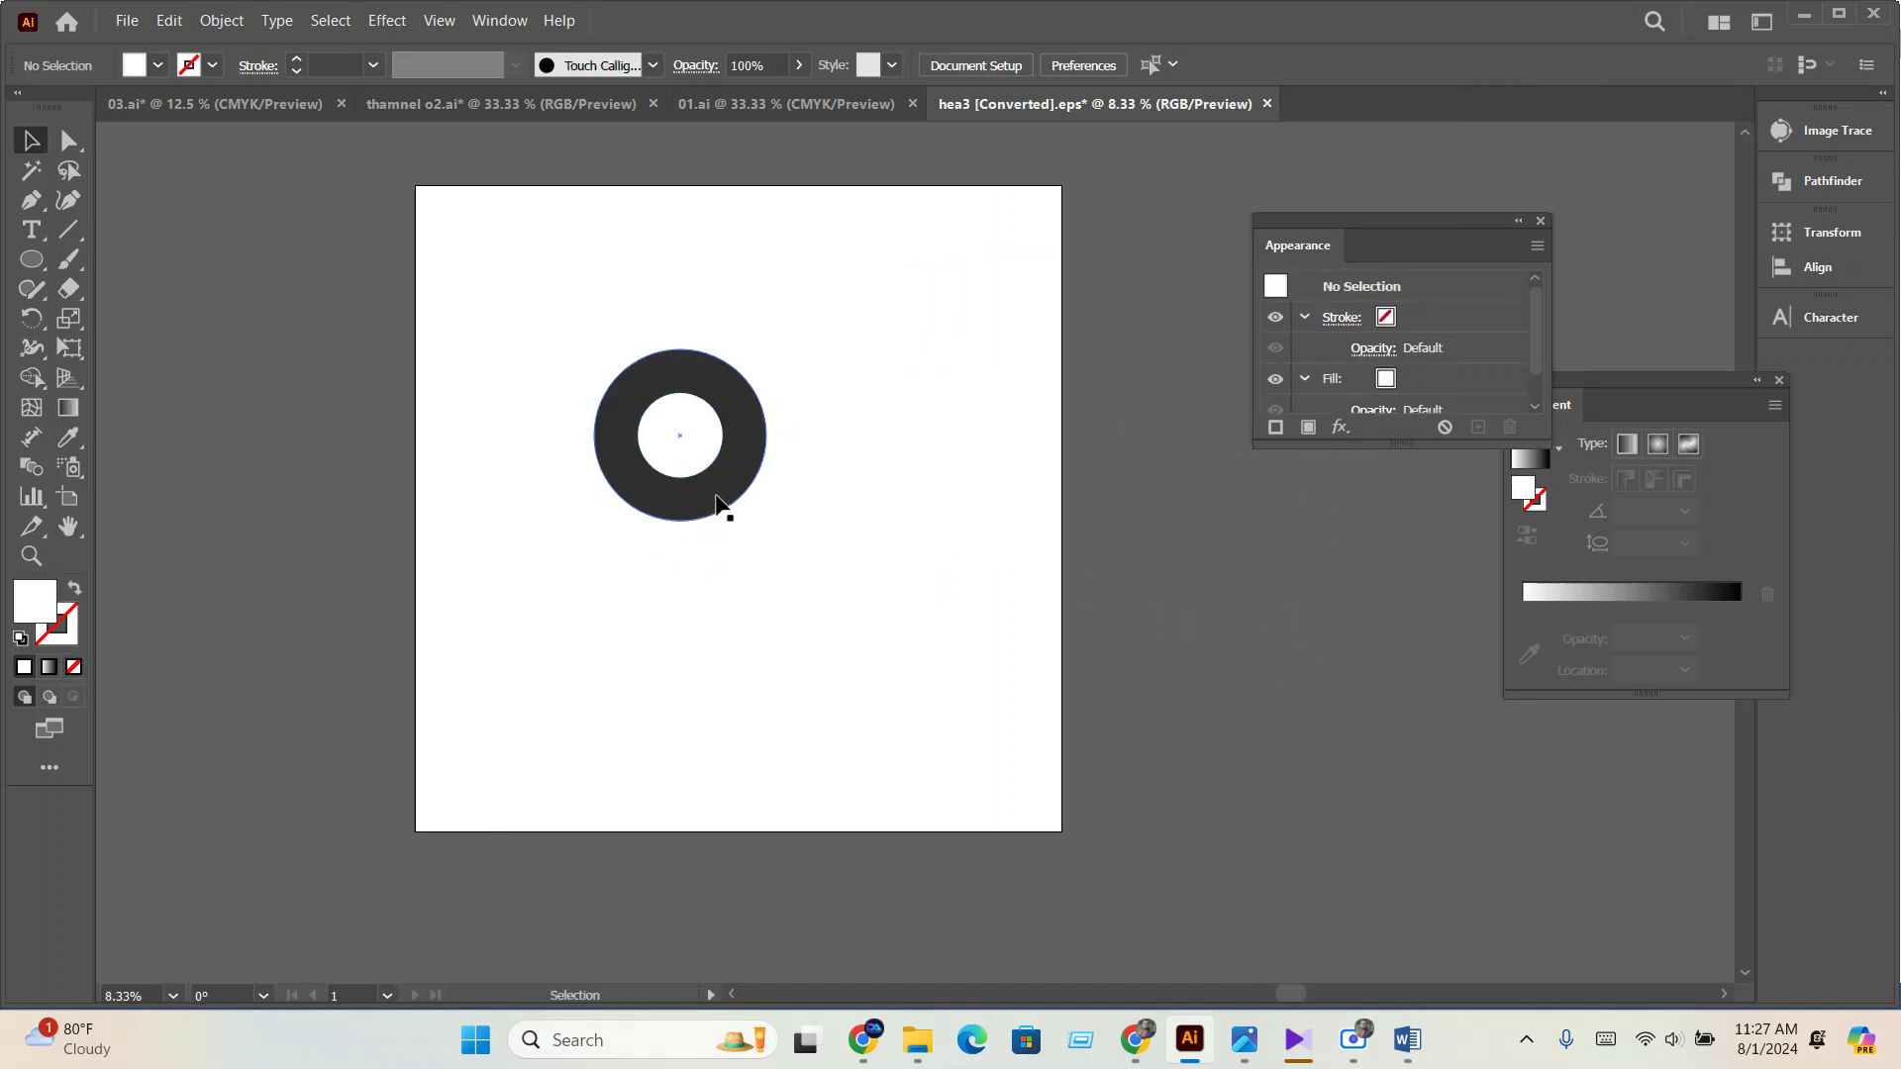
pyautogui.moveTo(774, 602); pyautogui.dragTo(412, 318)
pyautogui.moveTo(698, 466); pyautogui.dragTo(802, 507)
pyautogui.click(1324, 757)
pyautogui.click(784, 638)
pyautogui.scroll(1, 695, 634)
pyautogui.moveTo(654, 603); pyautogui.dragTo(681, 758)
pyautogui.scroll(1, 674, 644)
# Divide the right pair of circles with Pathfinder, ungroup the pieces and move the white inner circle off the artboard.
pyautogui.moveTo(1041, 828); pyautogui.dragTo(782, 127)
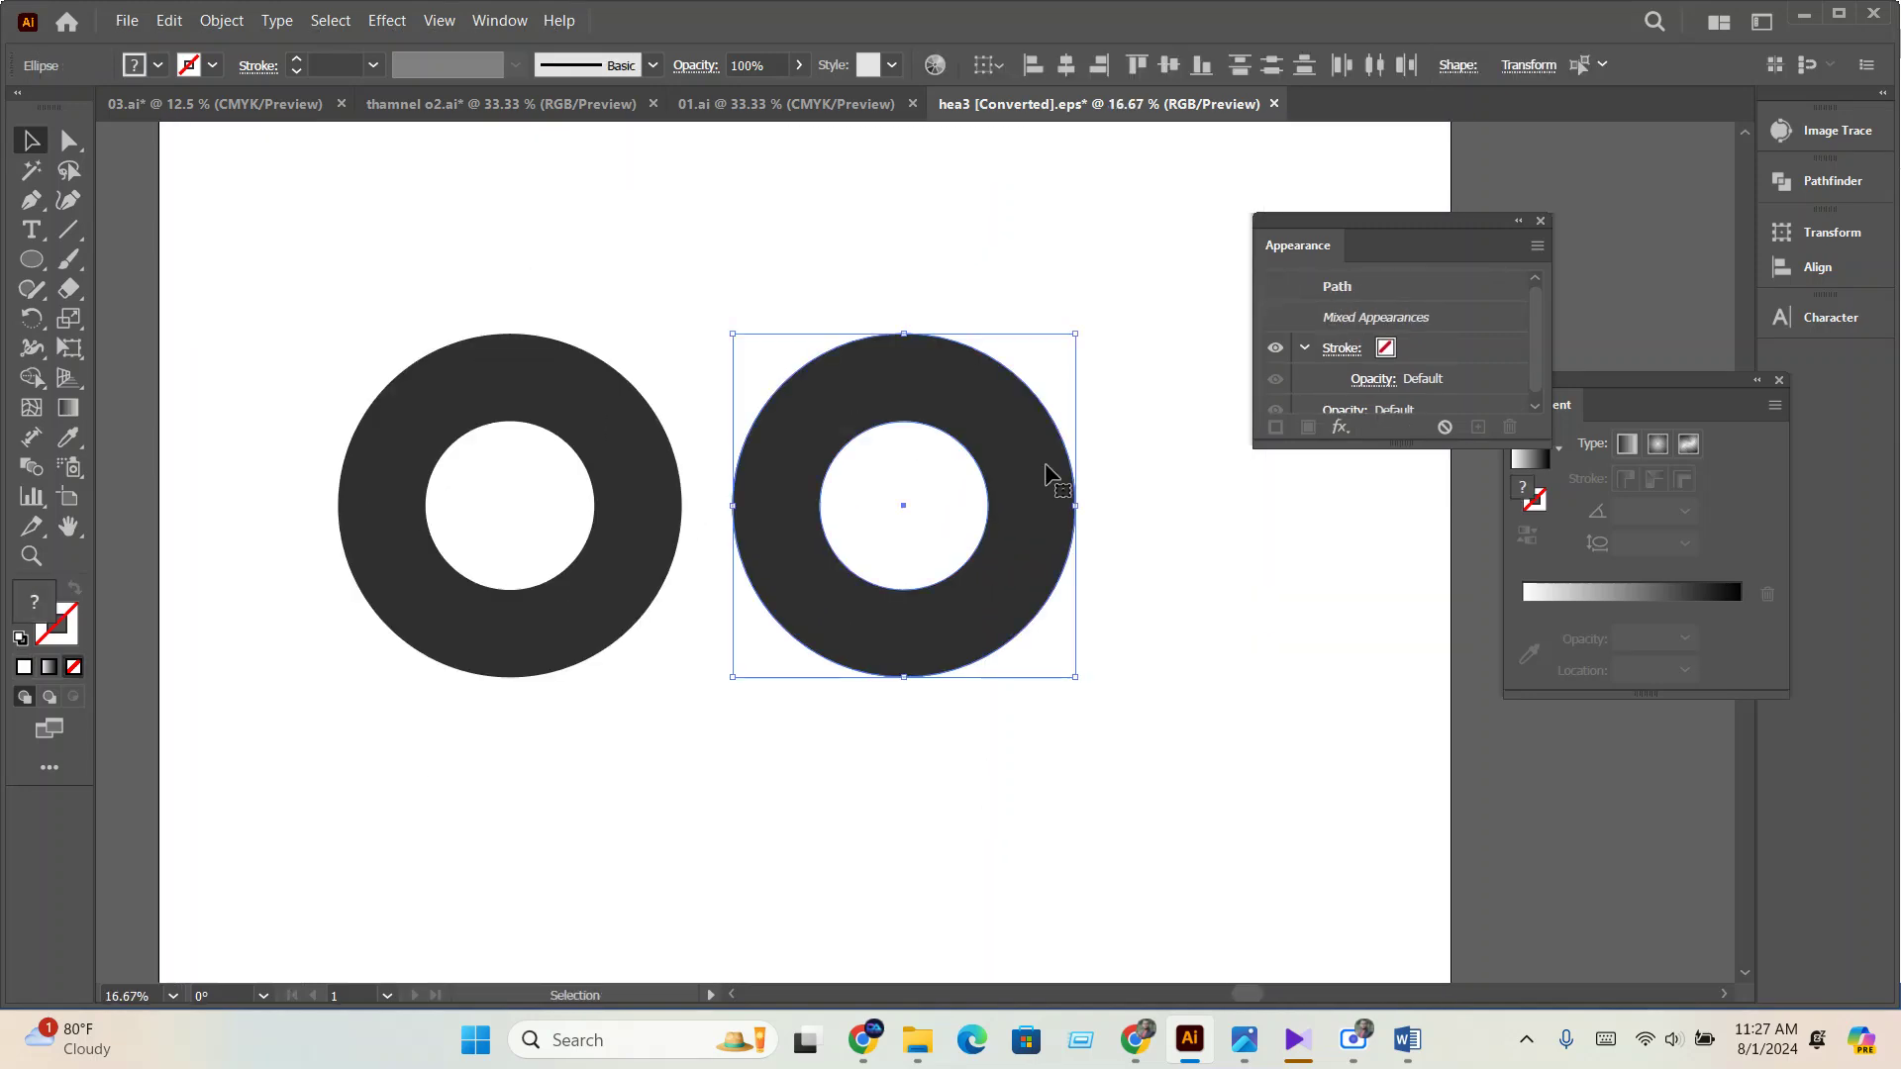
pyautogui.click(1827, 319)
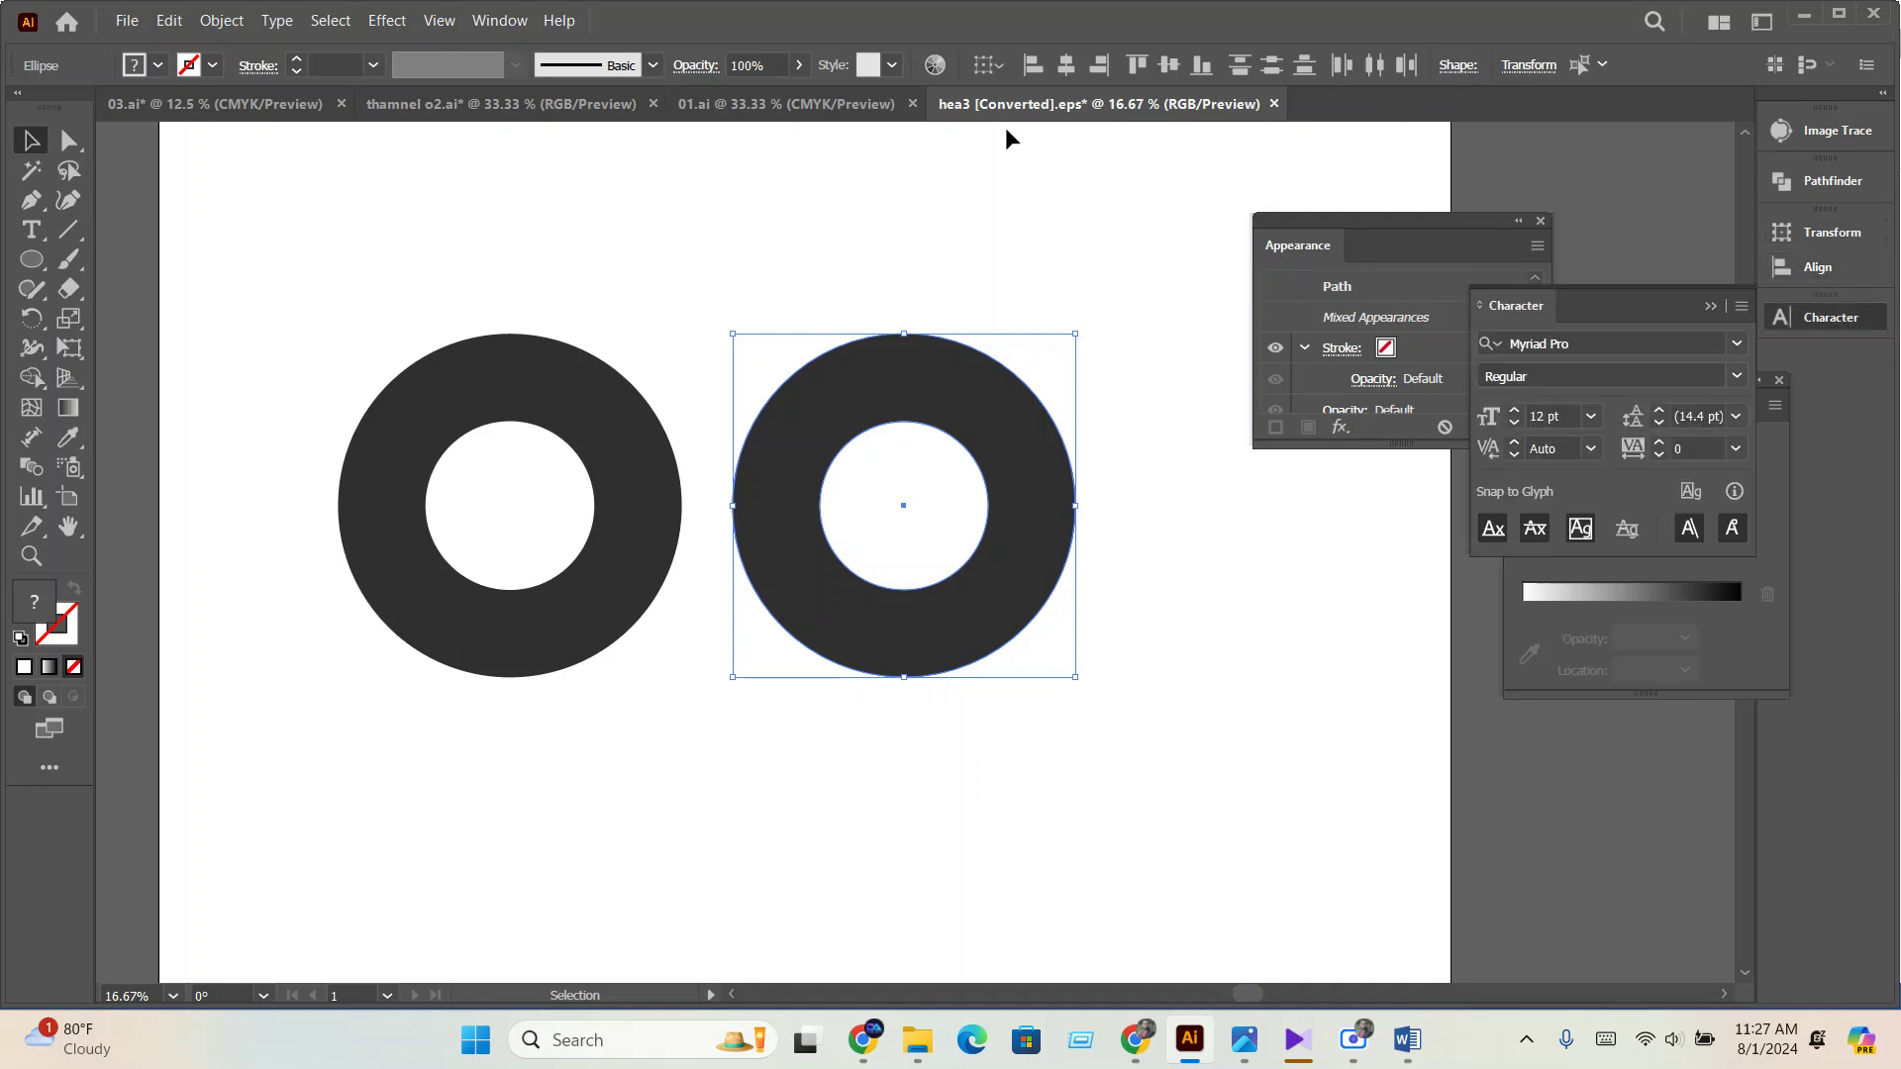
pyautogui.click(1818, 186)
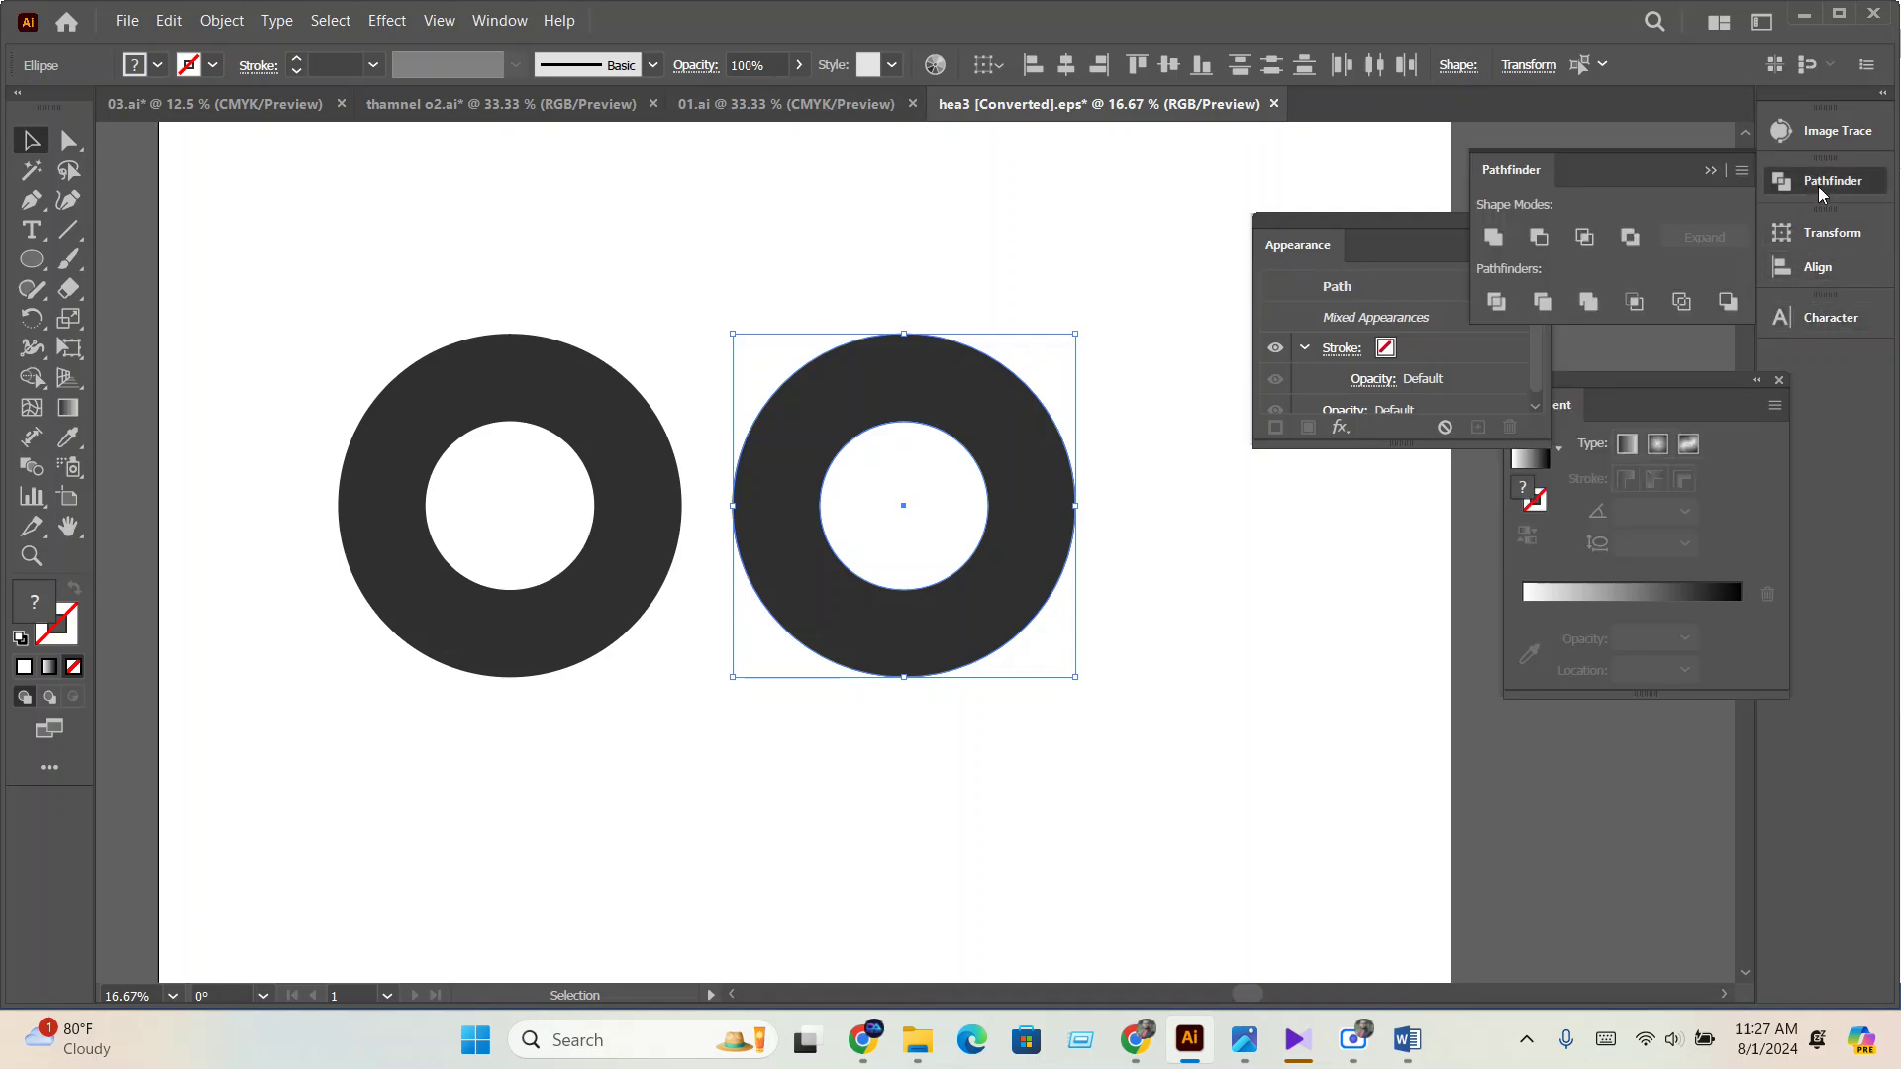
pyautogui.click(1500, 301)
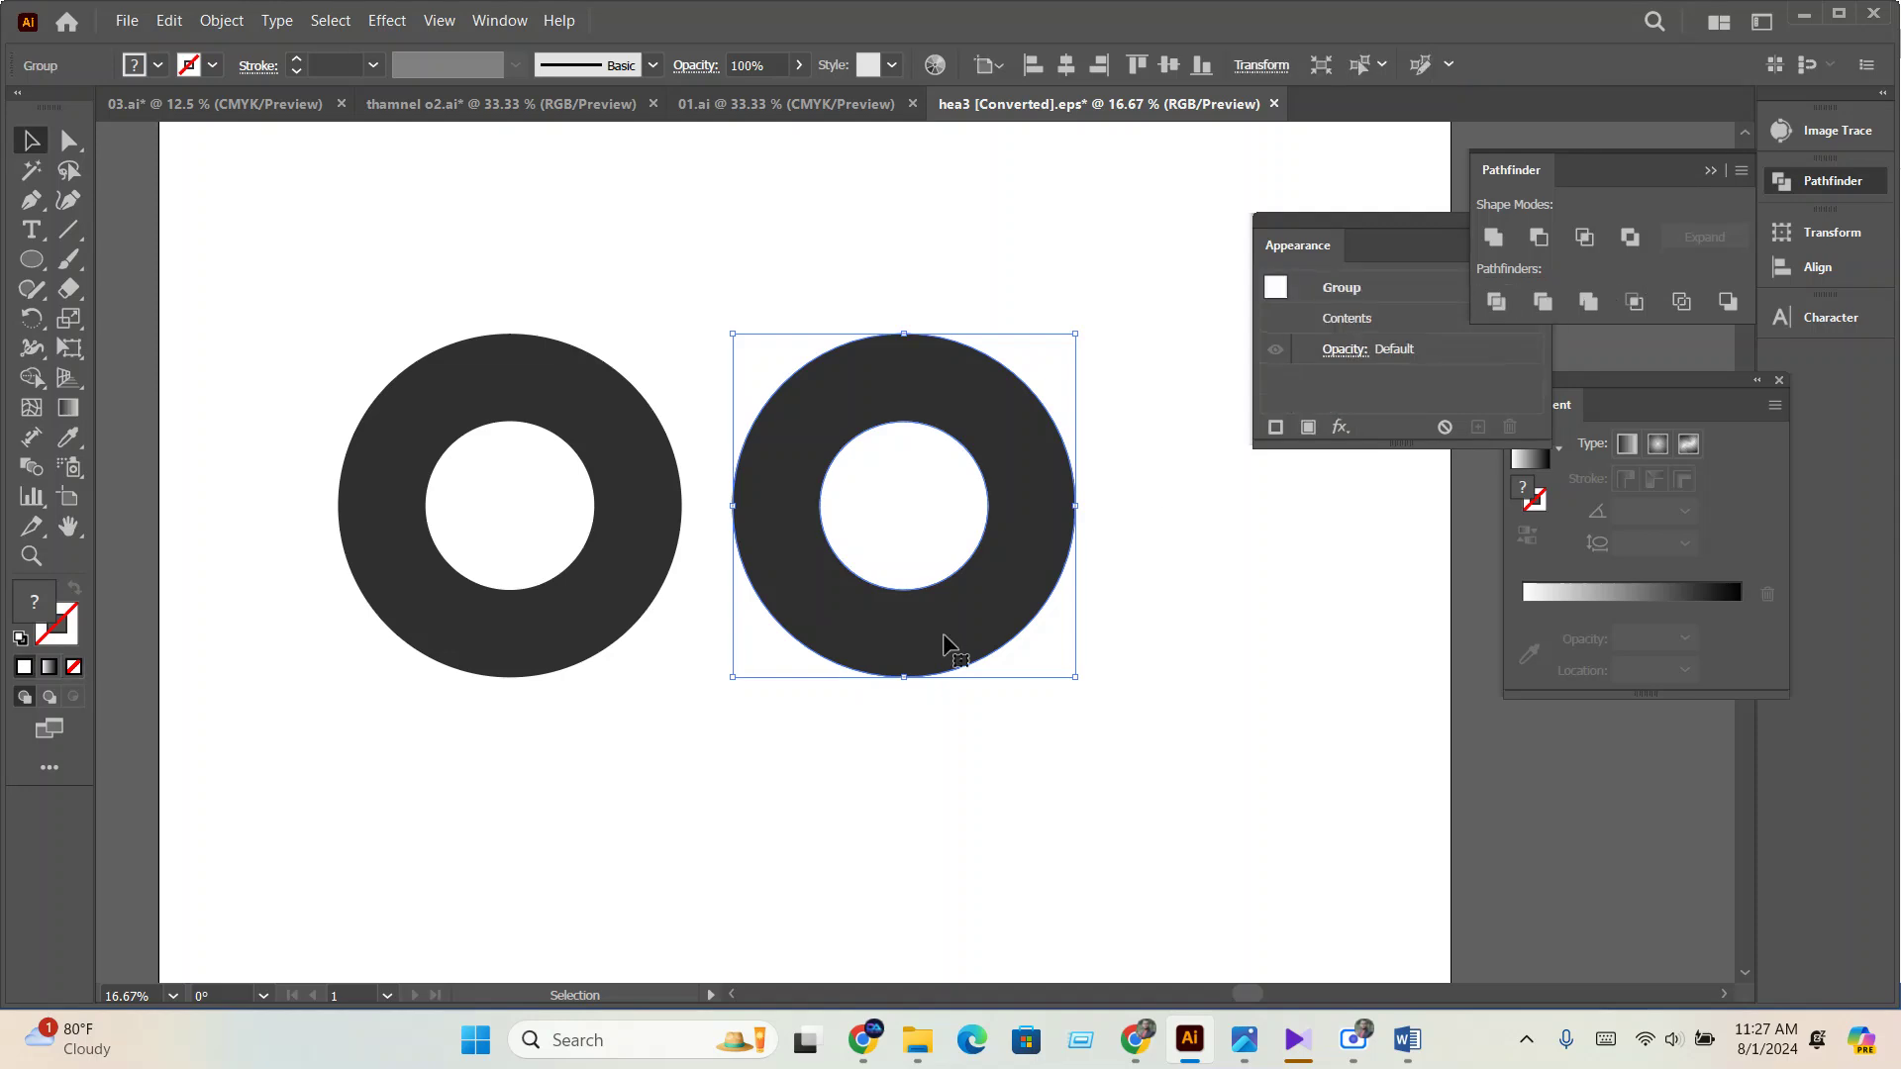
pyautogui.rightClick(943, 638)
pyautogui.click(1018, 356)
pyautogui.moveTo(976, 531); pyautogui.dragTo(1643, 818)
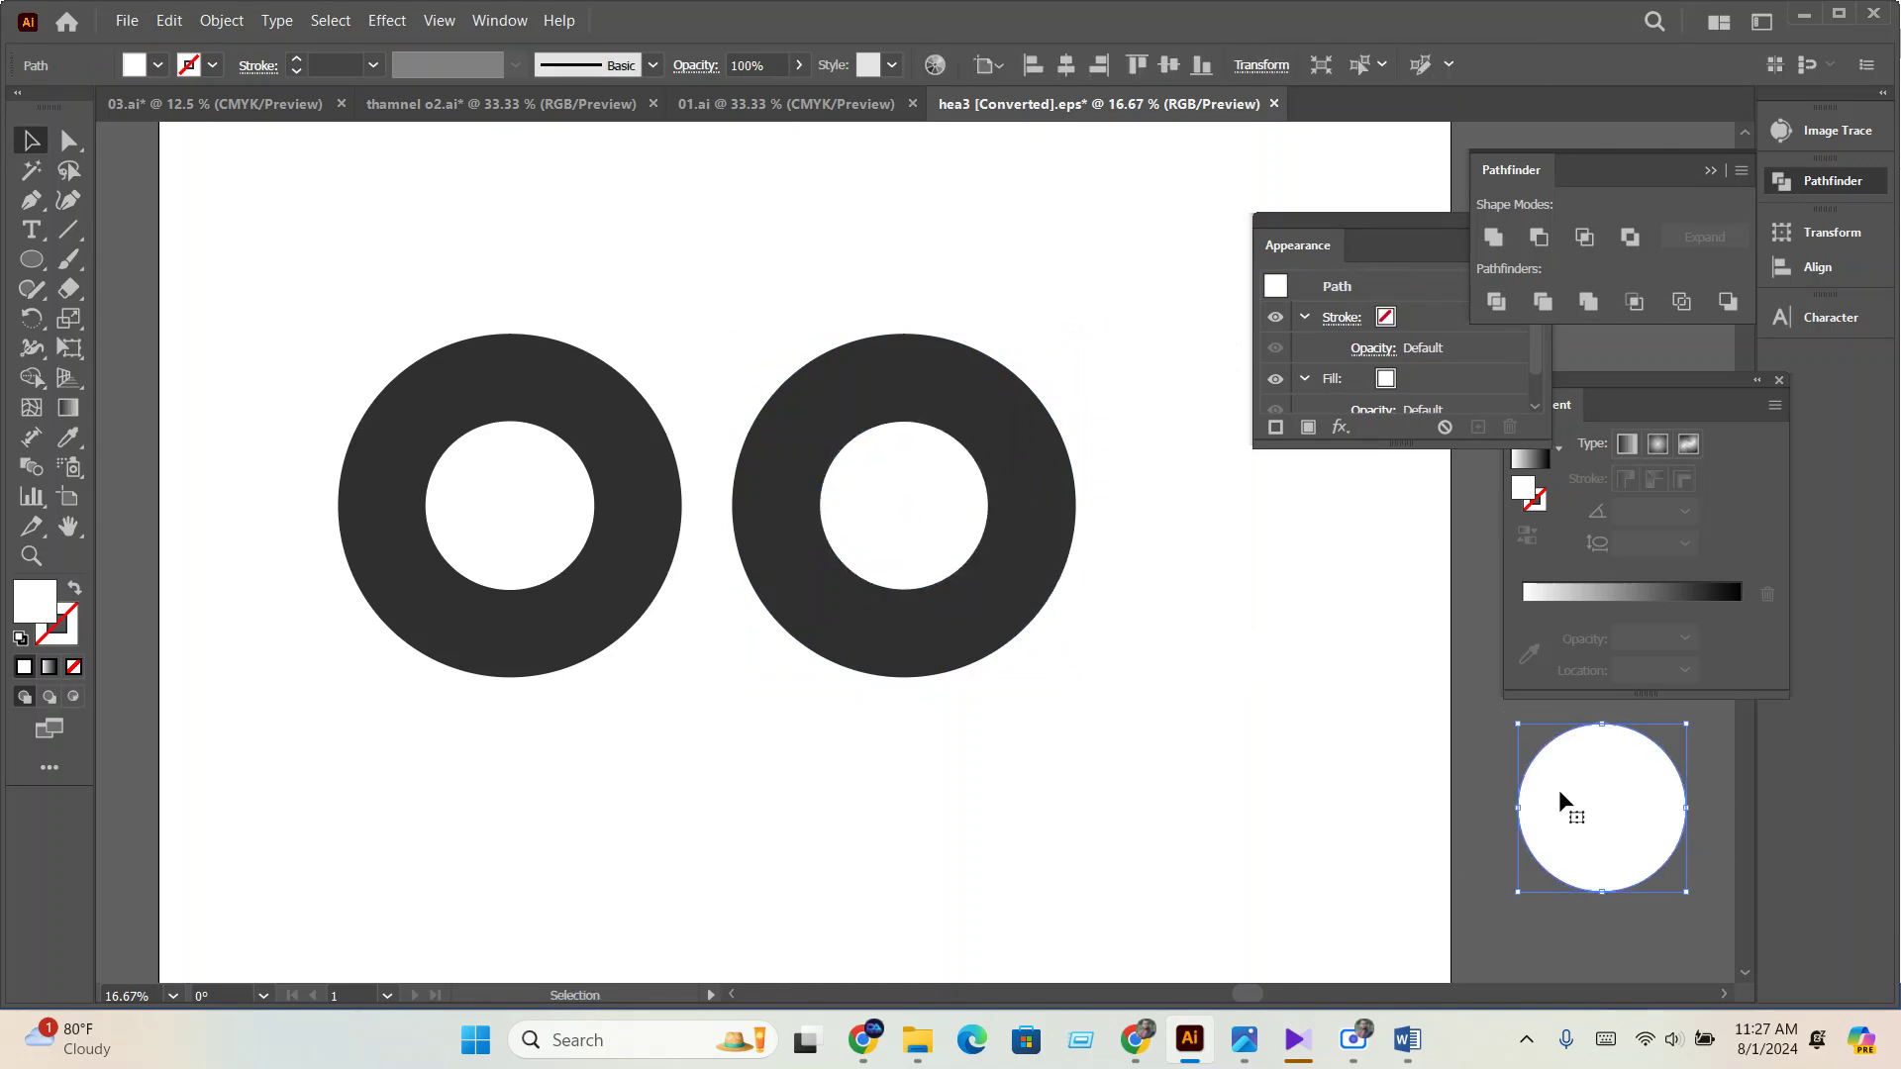
pyautogui.moveTo(679, 776); pyautogui.dragTo(447, 497)
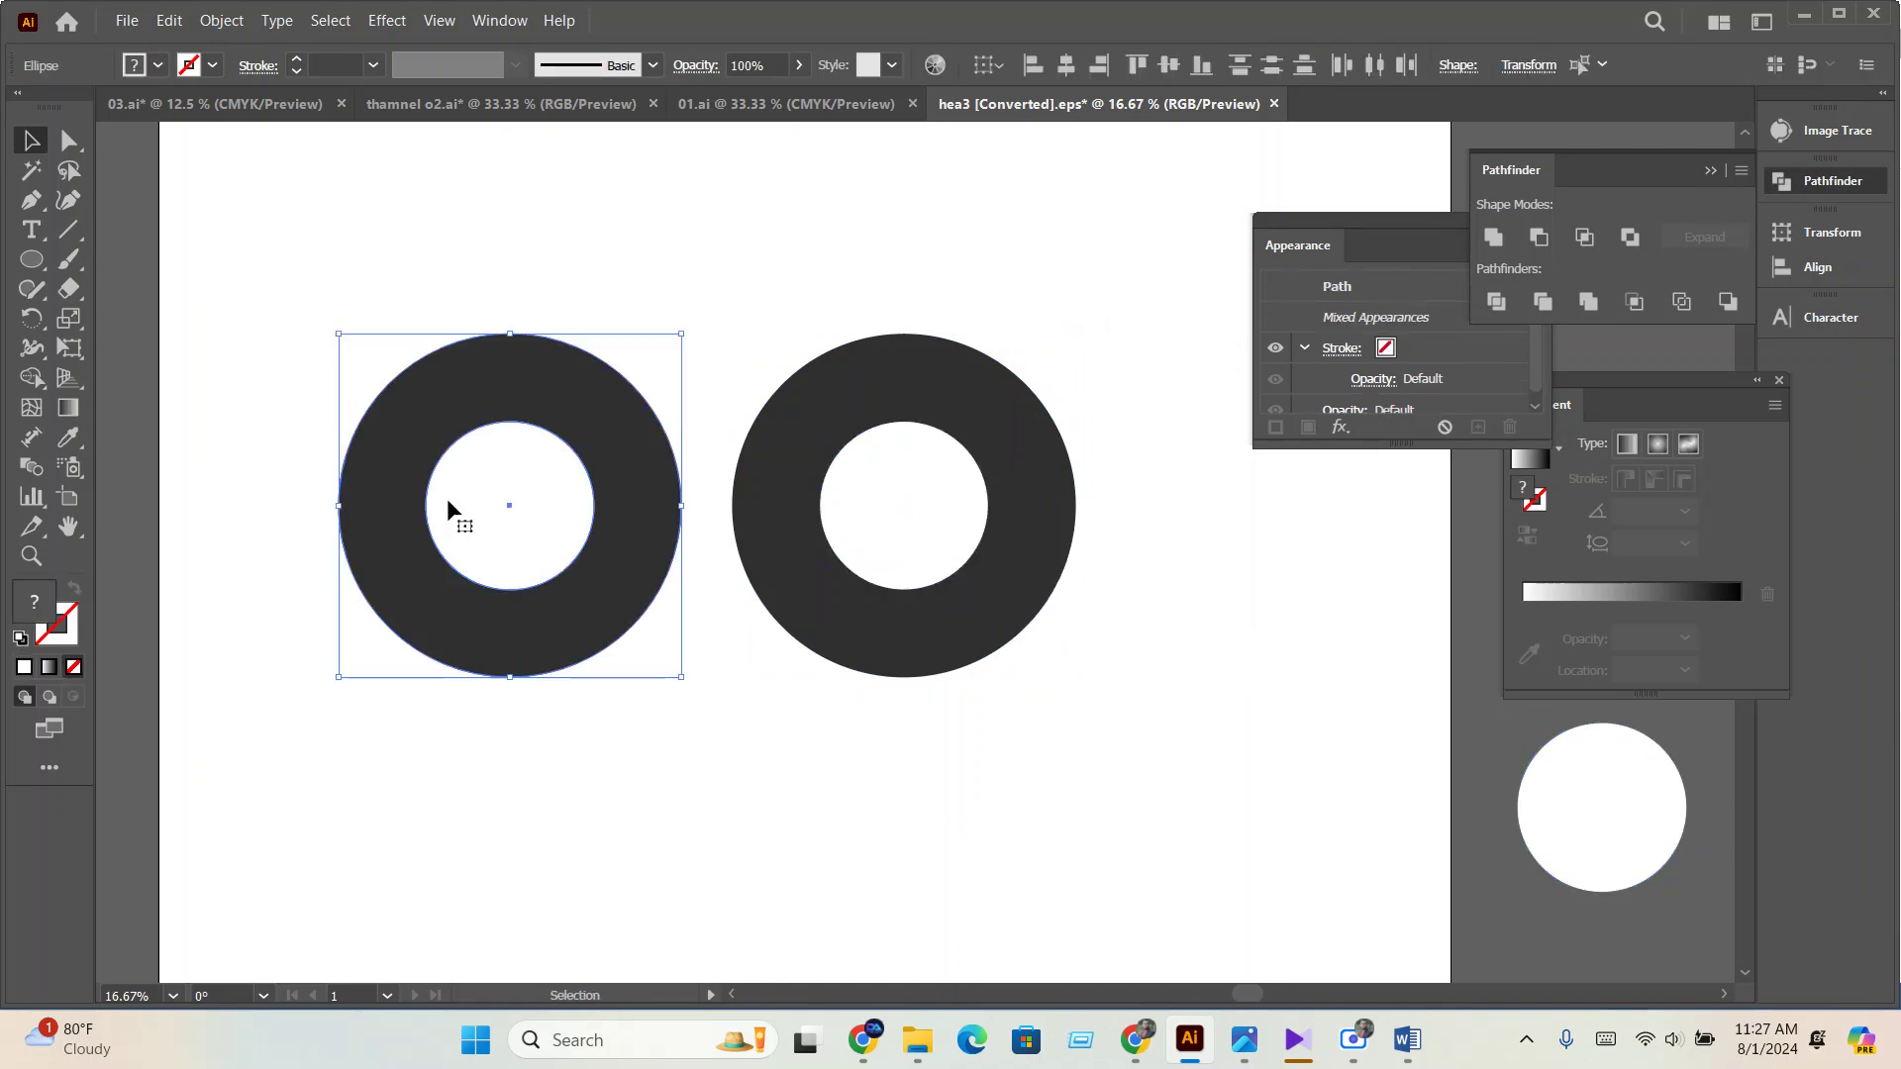
pyautogui.click(940, 764)
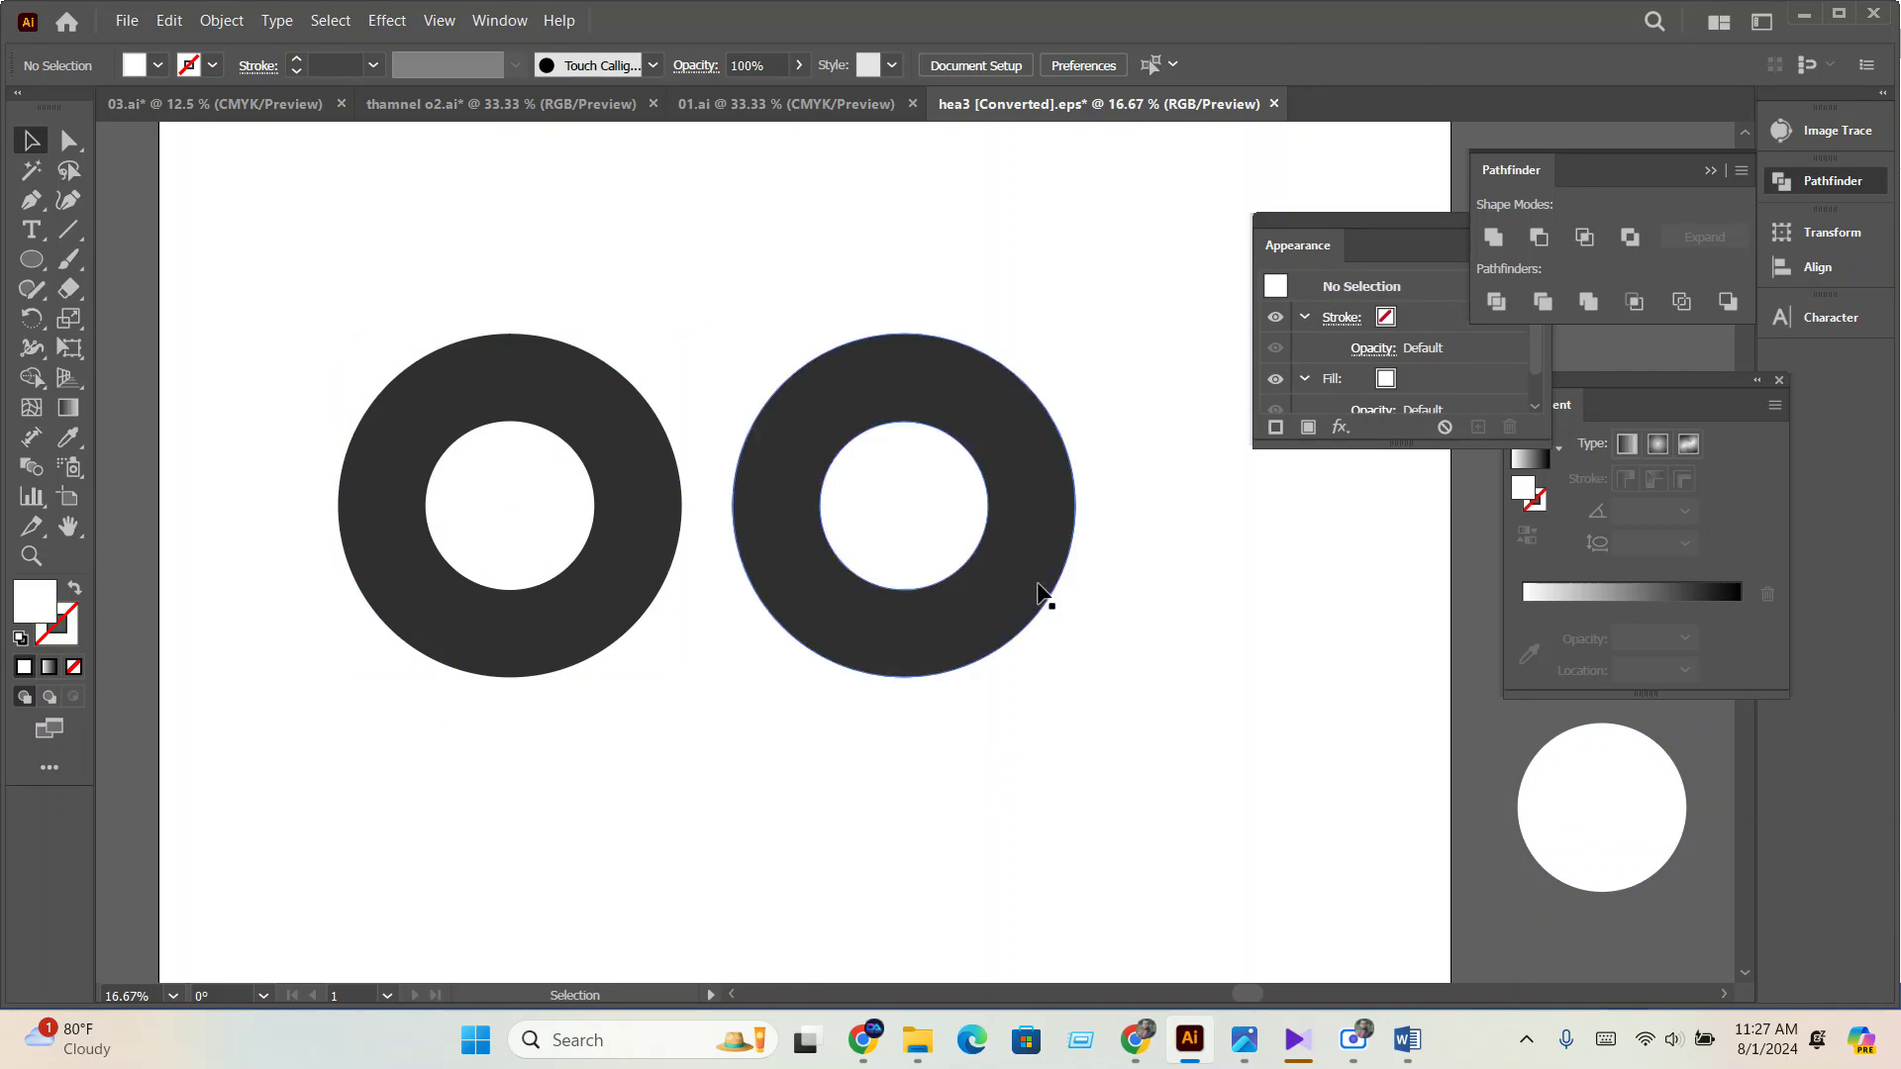
# Add the letter "b" above the two rings, enlarge it and change its case to UPPERCASE.
pyautogui.click(31, 229)
pyautogui.click(676, 233)
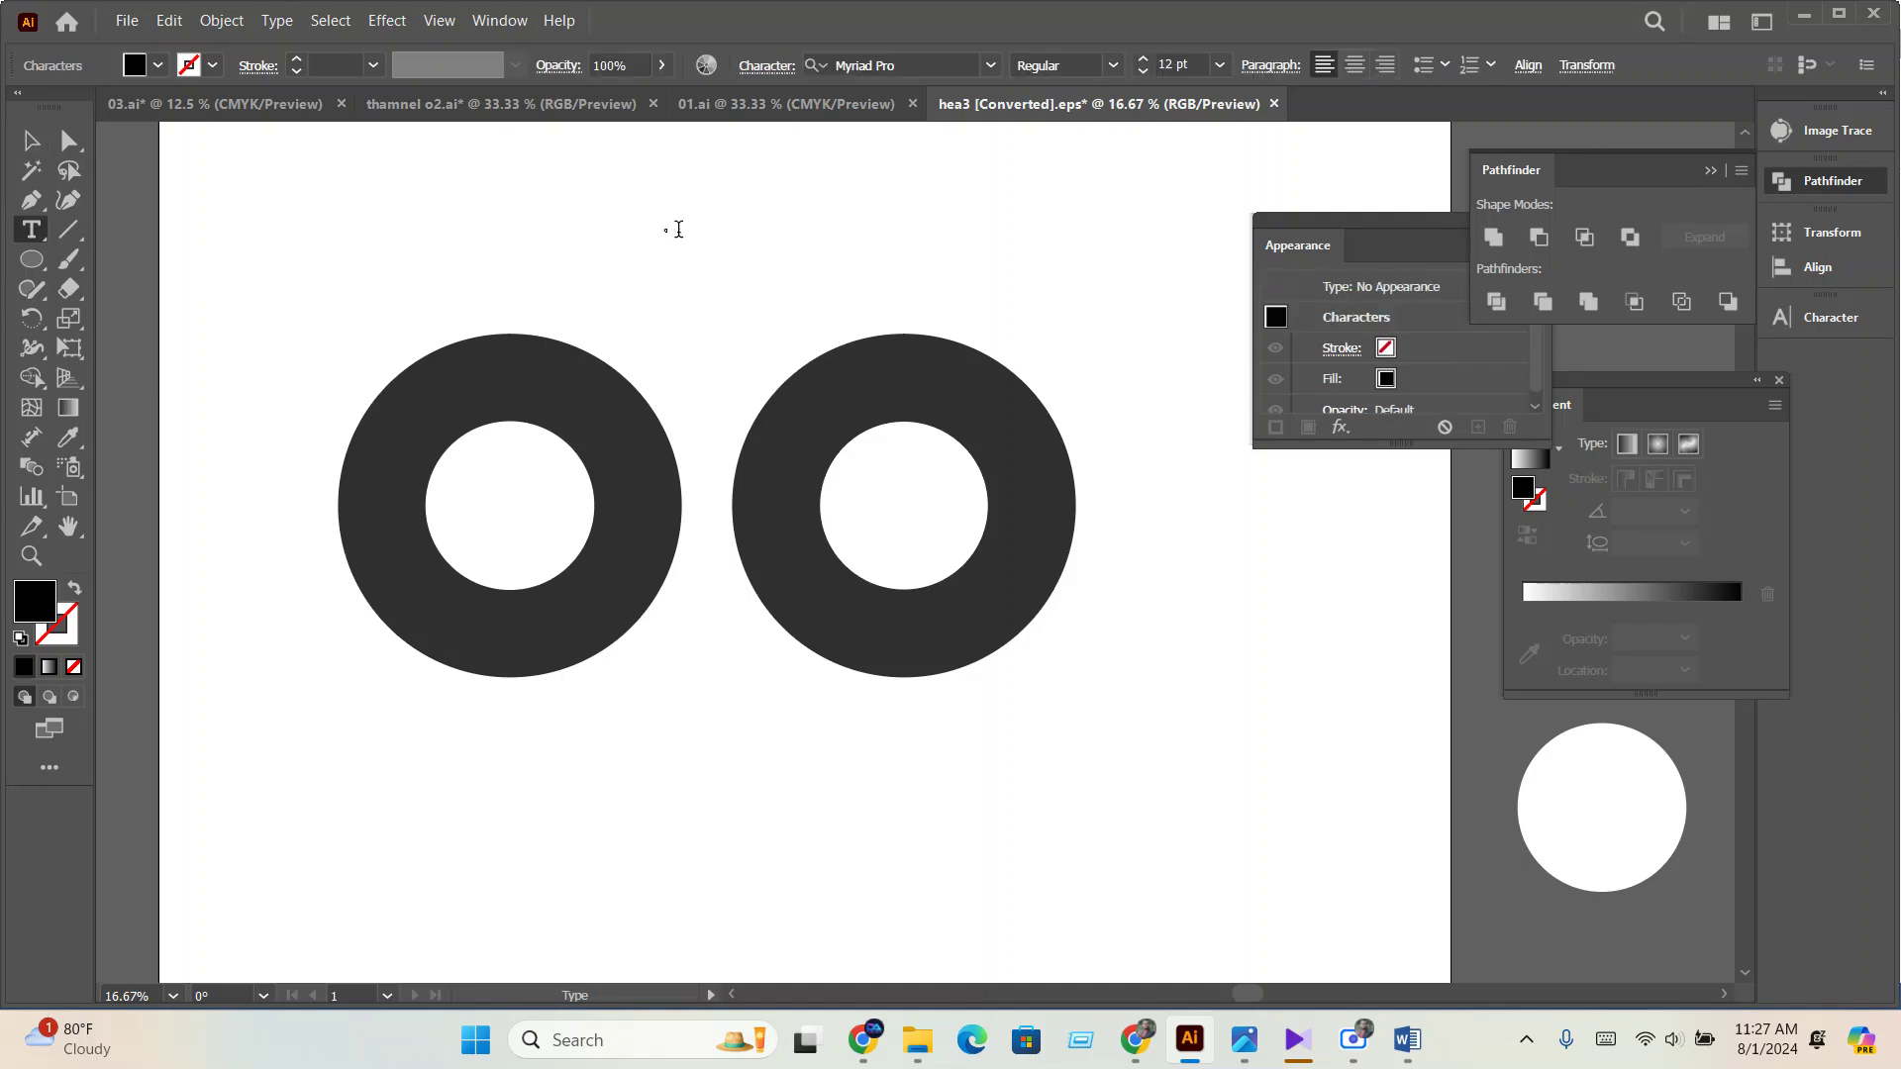
pyautogui.press('Escape')
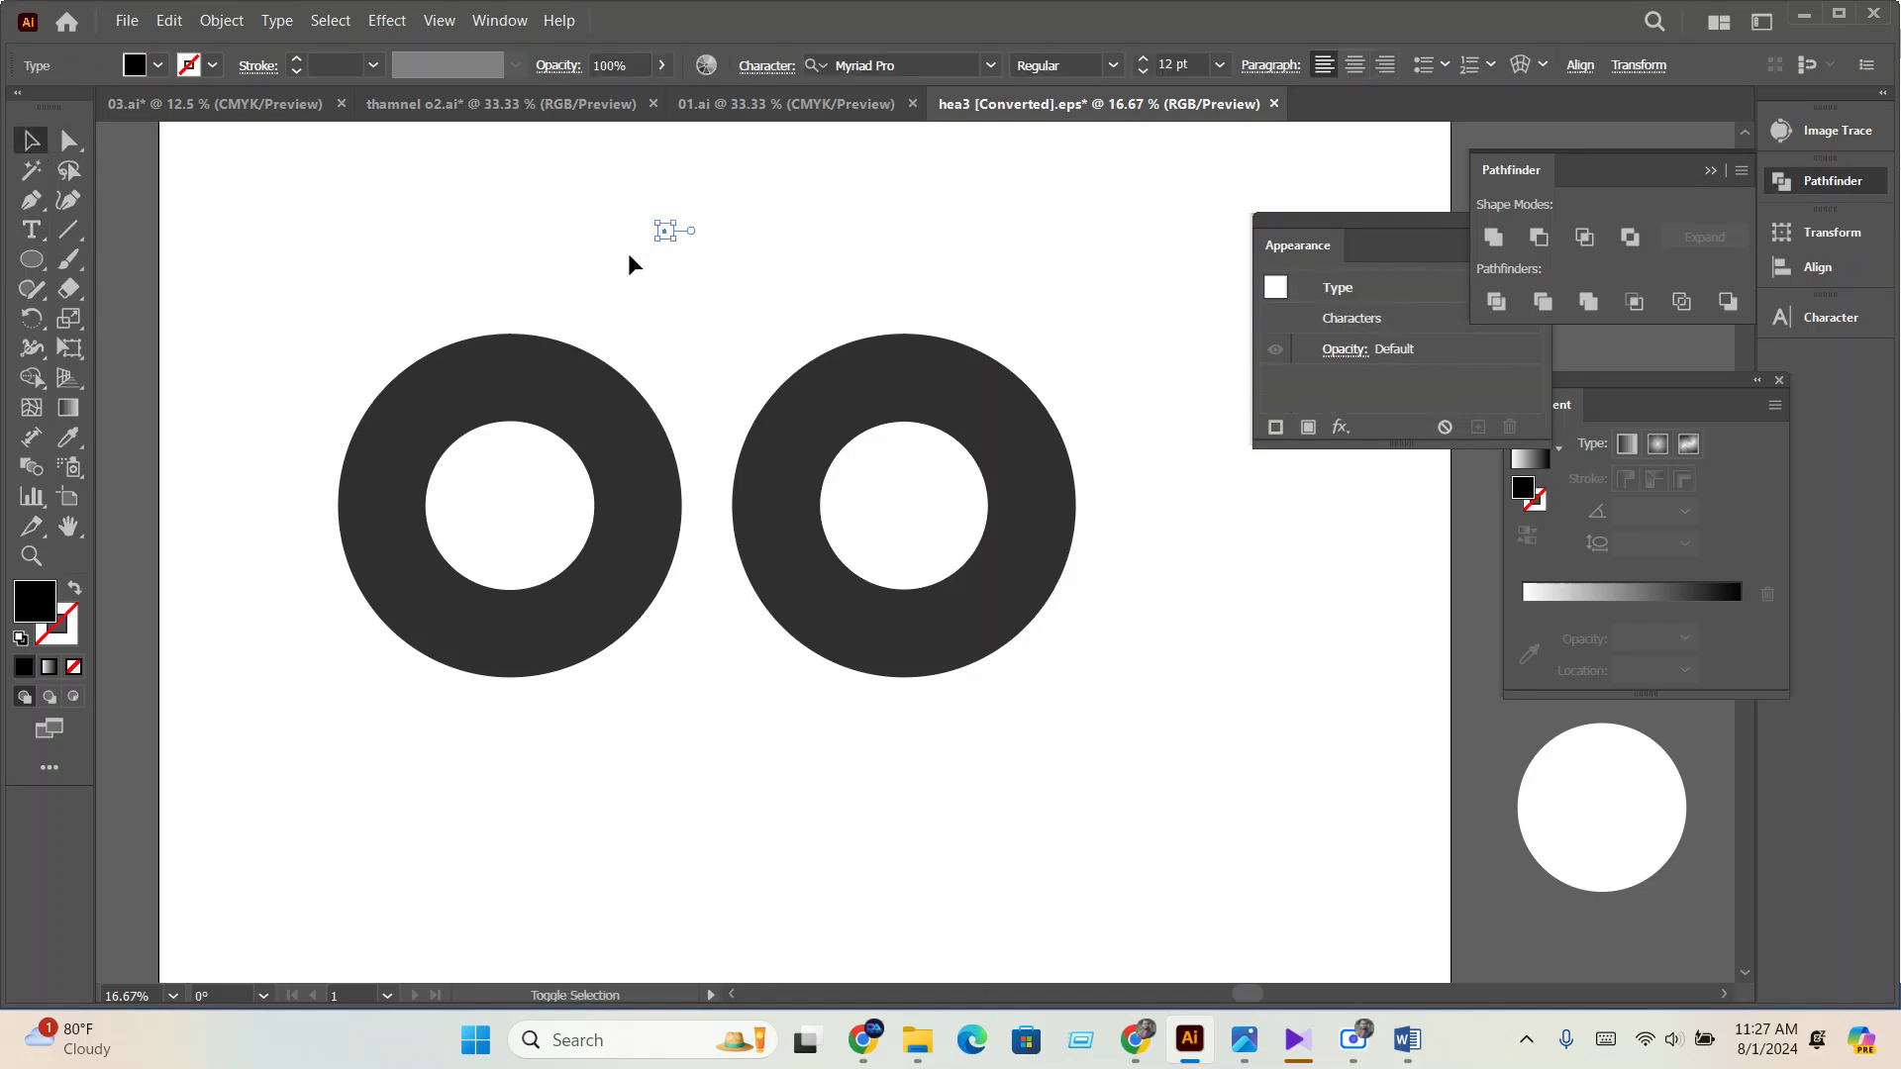
pyautogui.moveTo(675, 240); pyautogui.dragTo(932, 374)
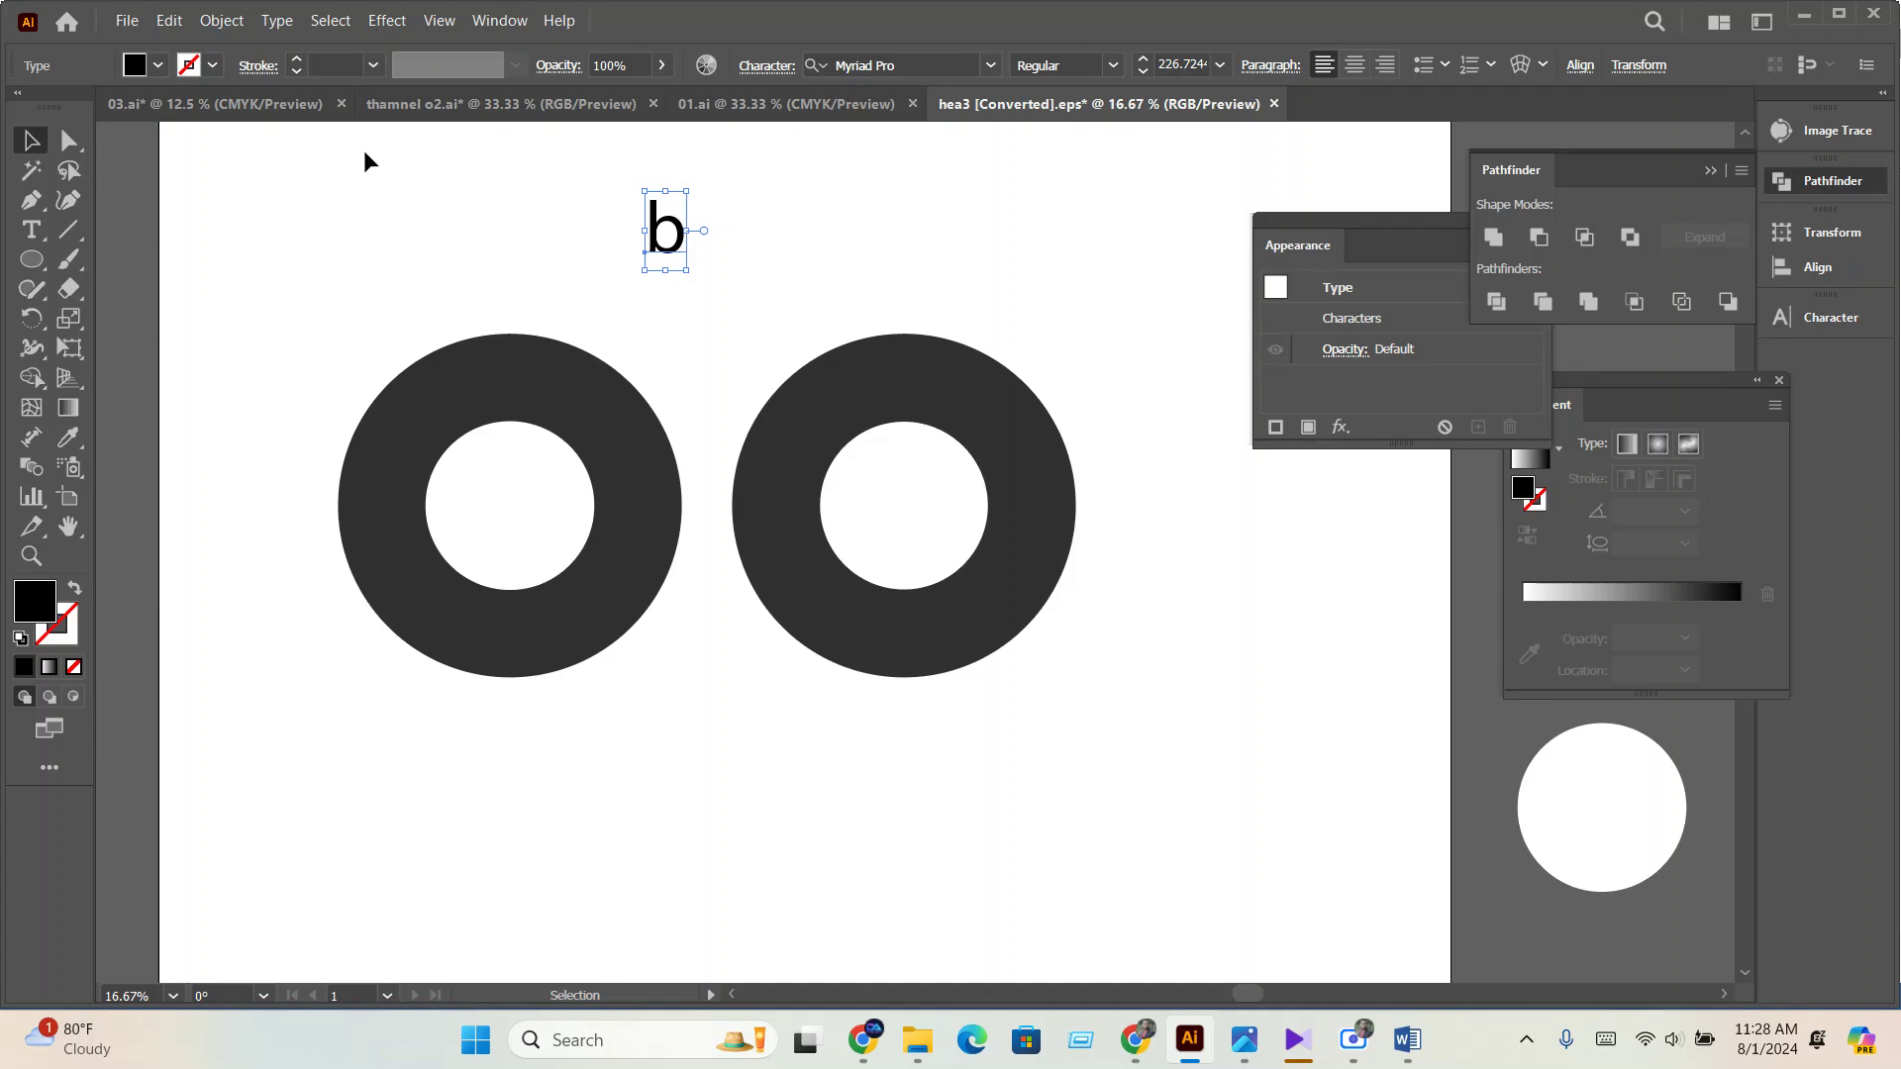
pyautogui.click(276, 20)
pyautogui.moveTo(363, 391)
pyautogui.click(693, 387)
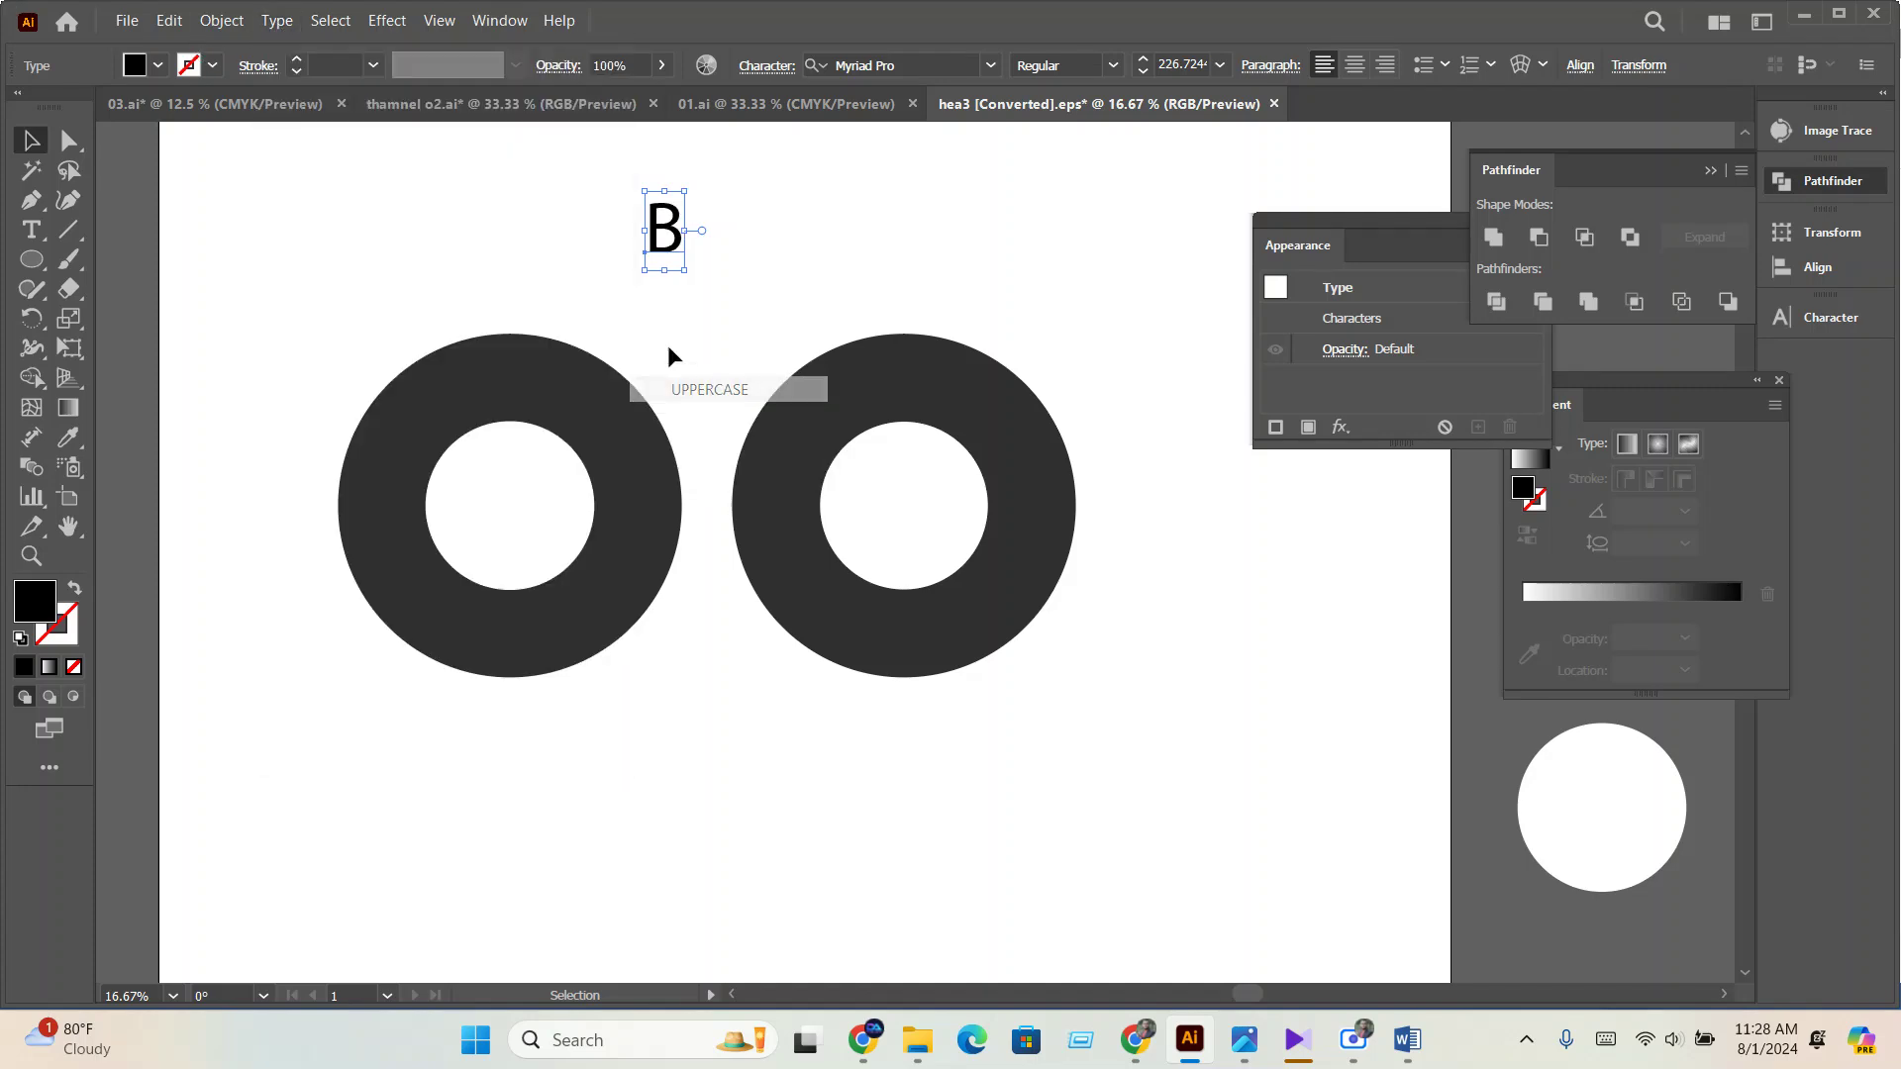
# Enlarge the letter B, place a copy to its right and convert both letters to outlines.
pyautogui.moveTo(715, 302); pyautogui.dragTo(721, 319)
pyautogui.moveTo(683, 230); pyautogui.dragTo(627, 212)
pyautogui.hotkey('ctrl', 'shift', 'o')
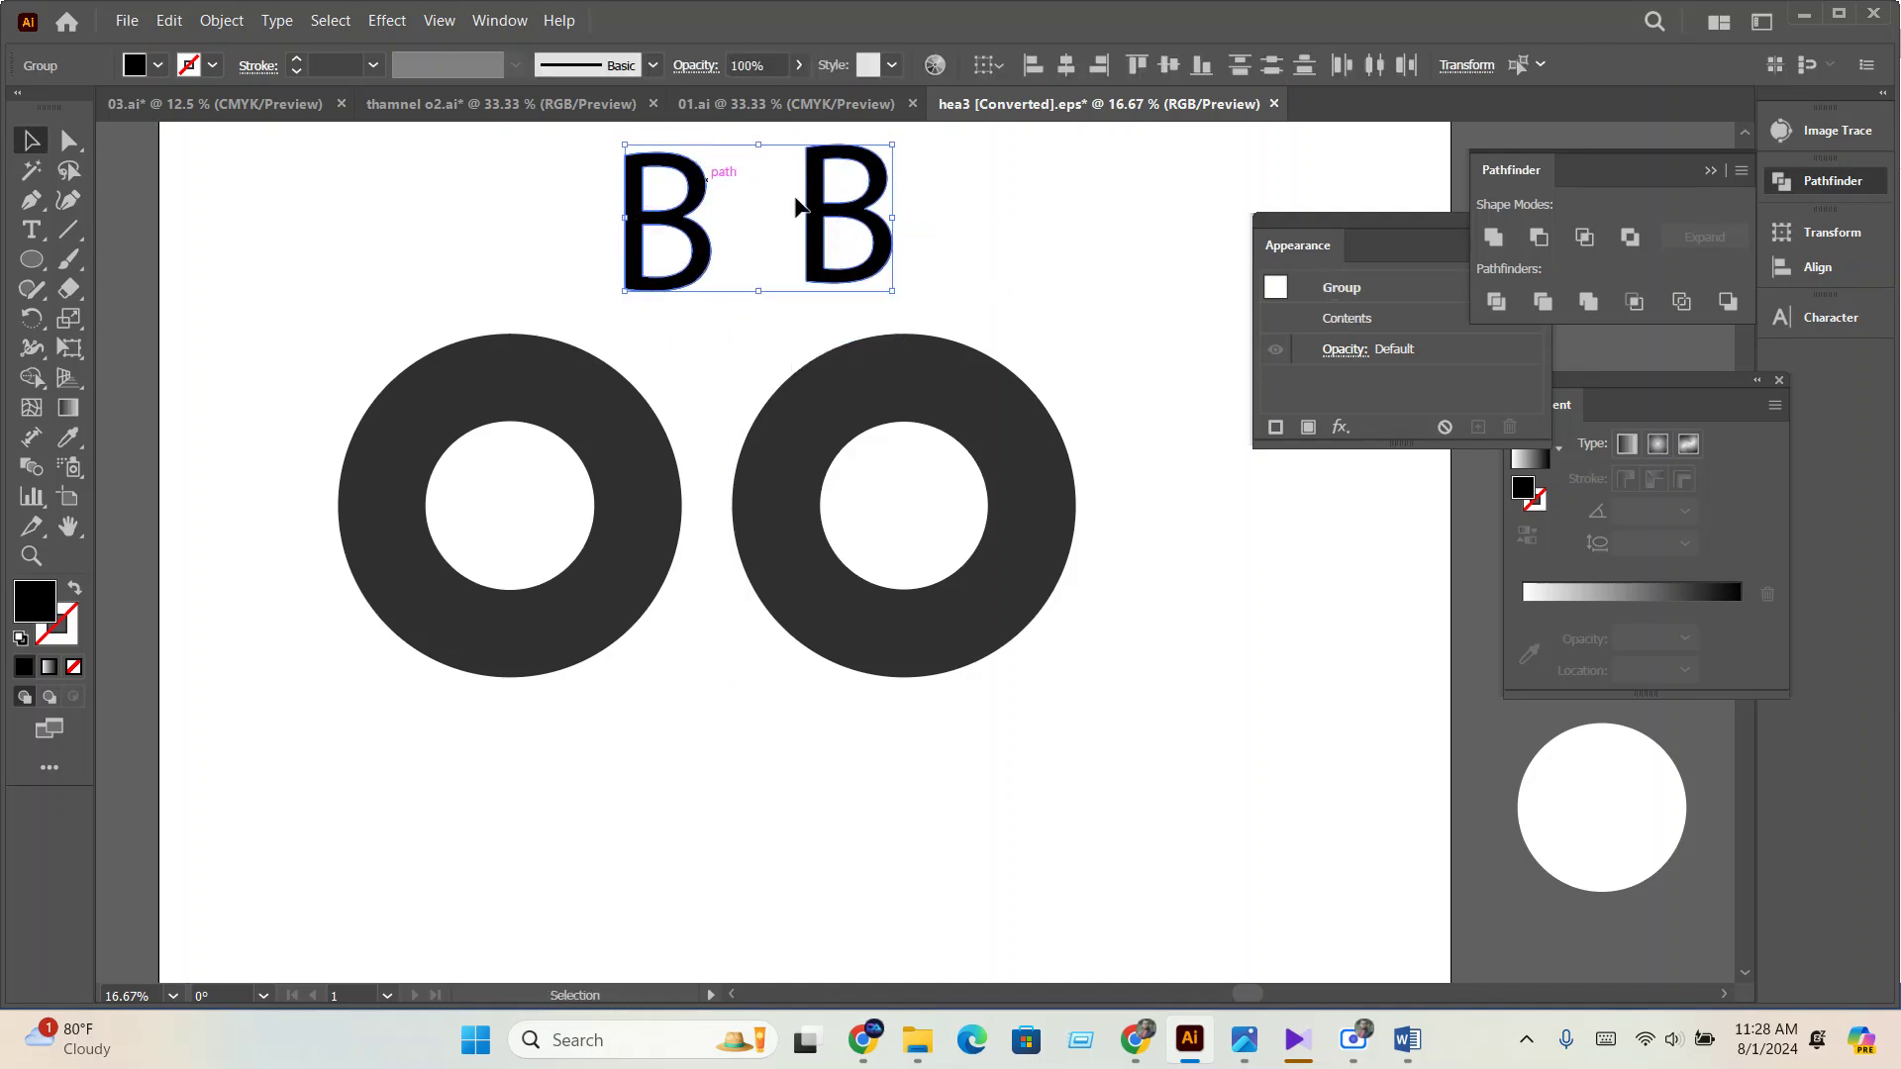
pyautogui.scroll(1, 662, 193)
pyautogui.click(1036, 275)
# Draw a square covering the right B, fill it red and place a copy of it over the left B.
pyautogui.moveTo(32, 259); pyautogui.dragTo(168, 261)
pyautogui.moveTo(760, 144)
pyautogui.mouseDown()
pyautogui.moveTo(788, 199)
pyautogui.moveTo(948, 330)
pyautogui.mouseUp()
pyautogui.click(158, 66)
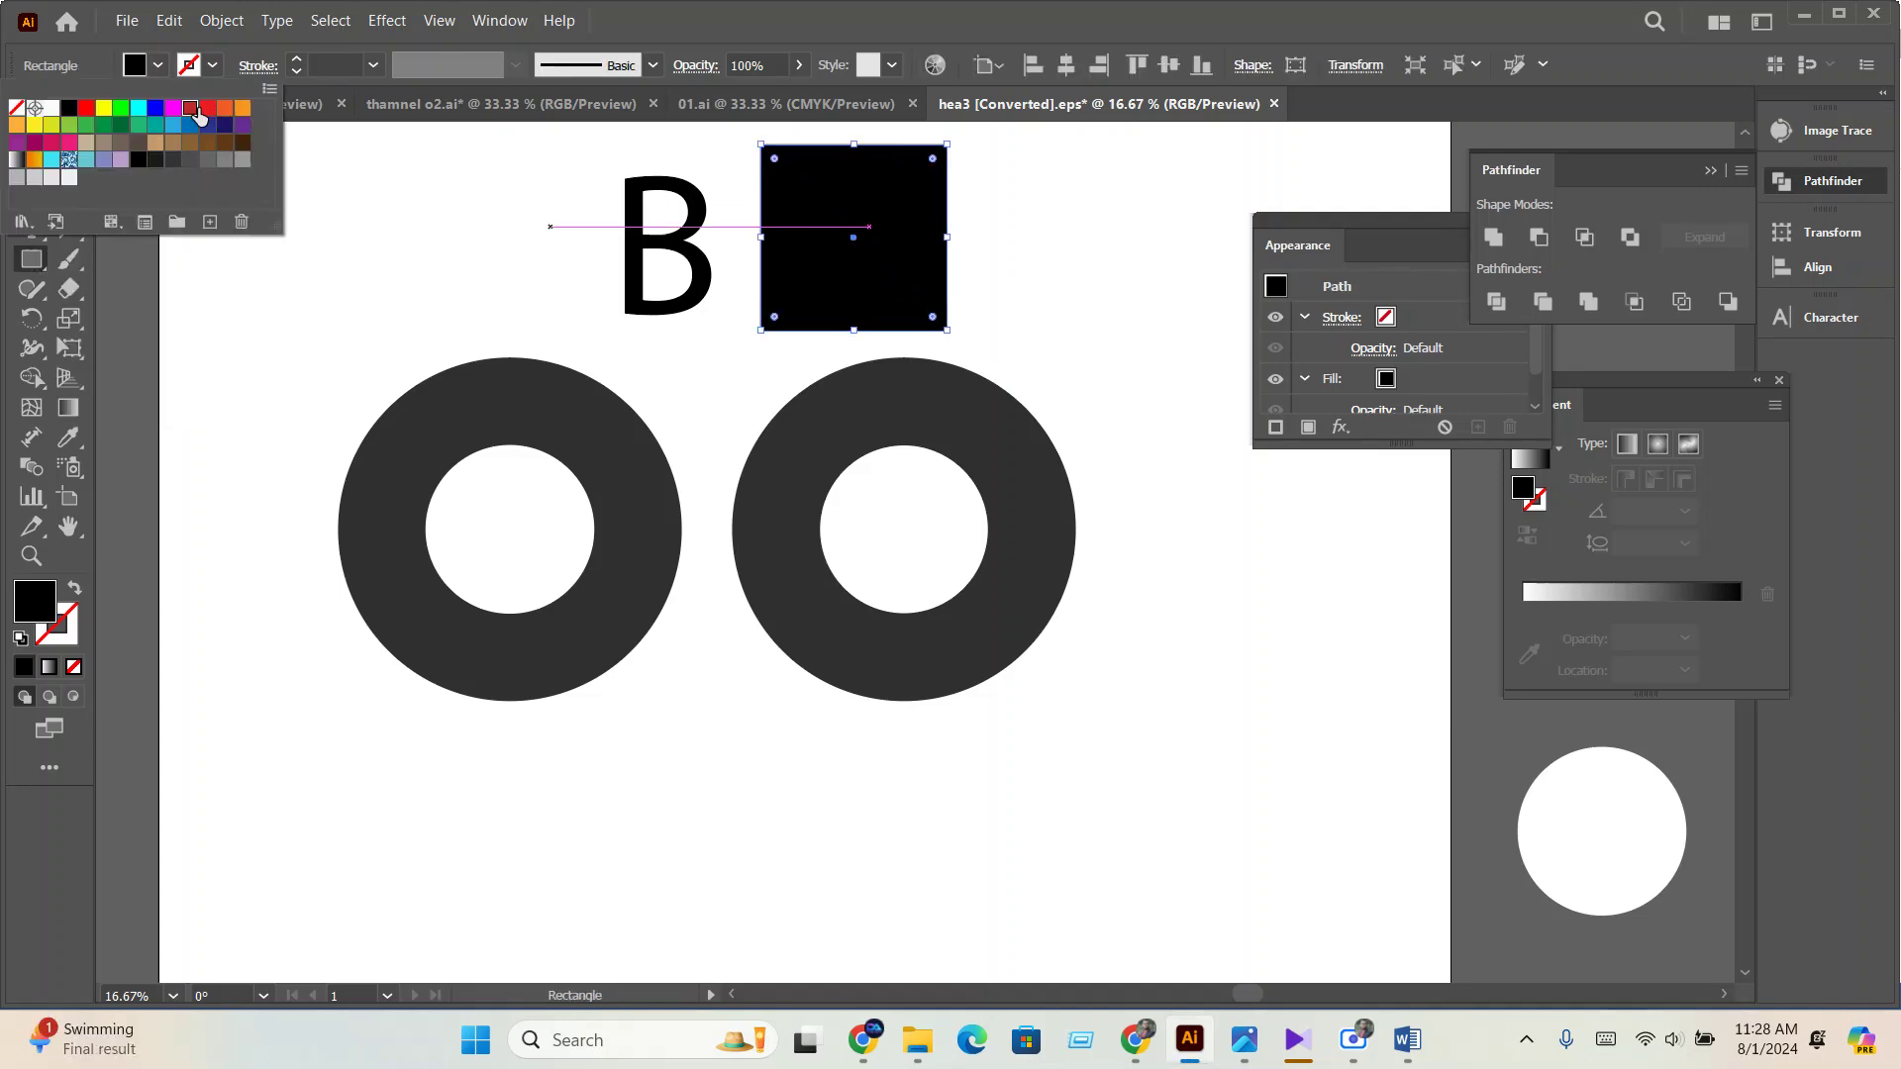
pyautogui.click(198, 113)
pyautogui.click(22, 139)
pyautogui.moveTo(858, 284); pyautogui.dragTo(660, 286)
pyautogui.scroll(2, 723, 257)
pyautogui.scroll(1, 723, 258)
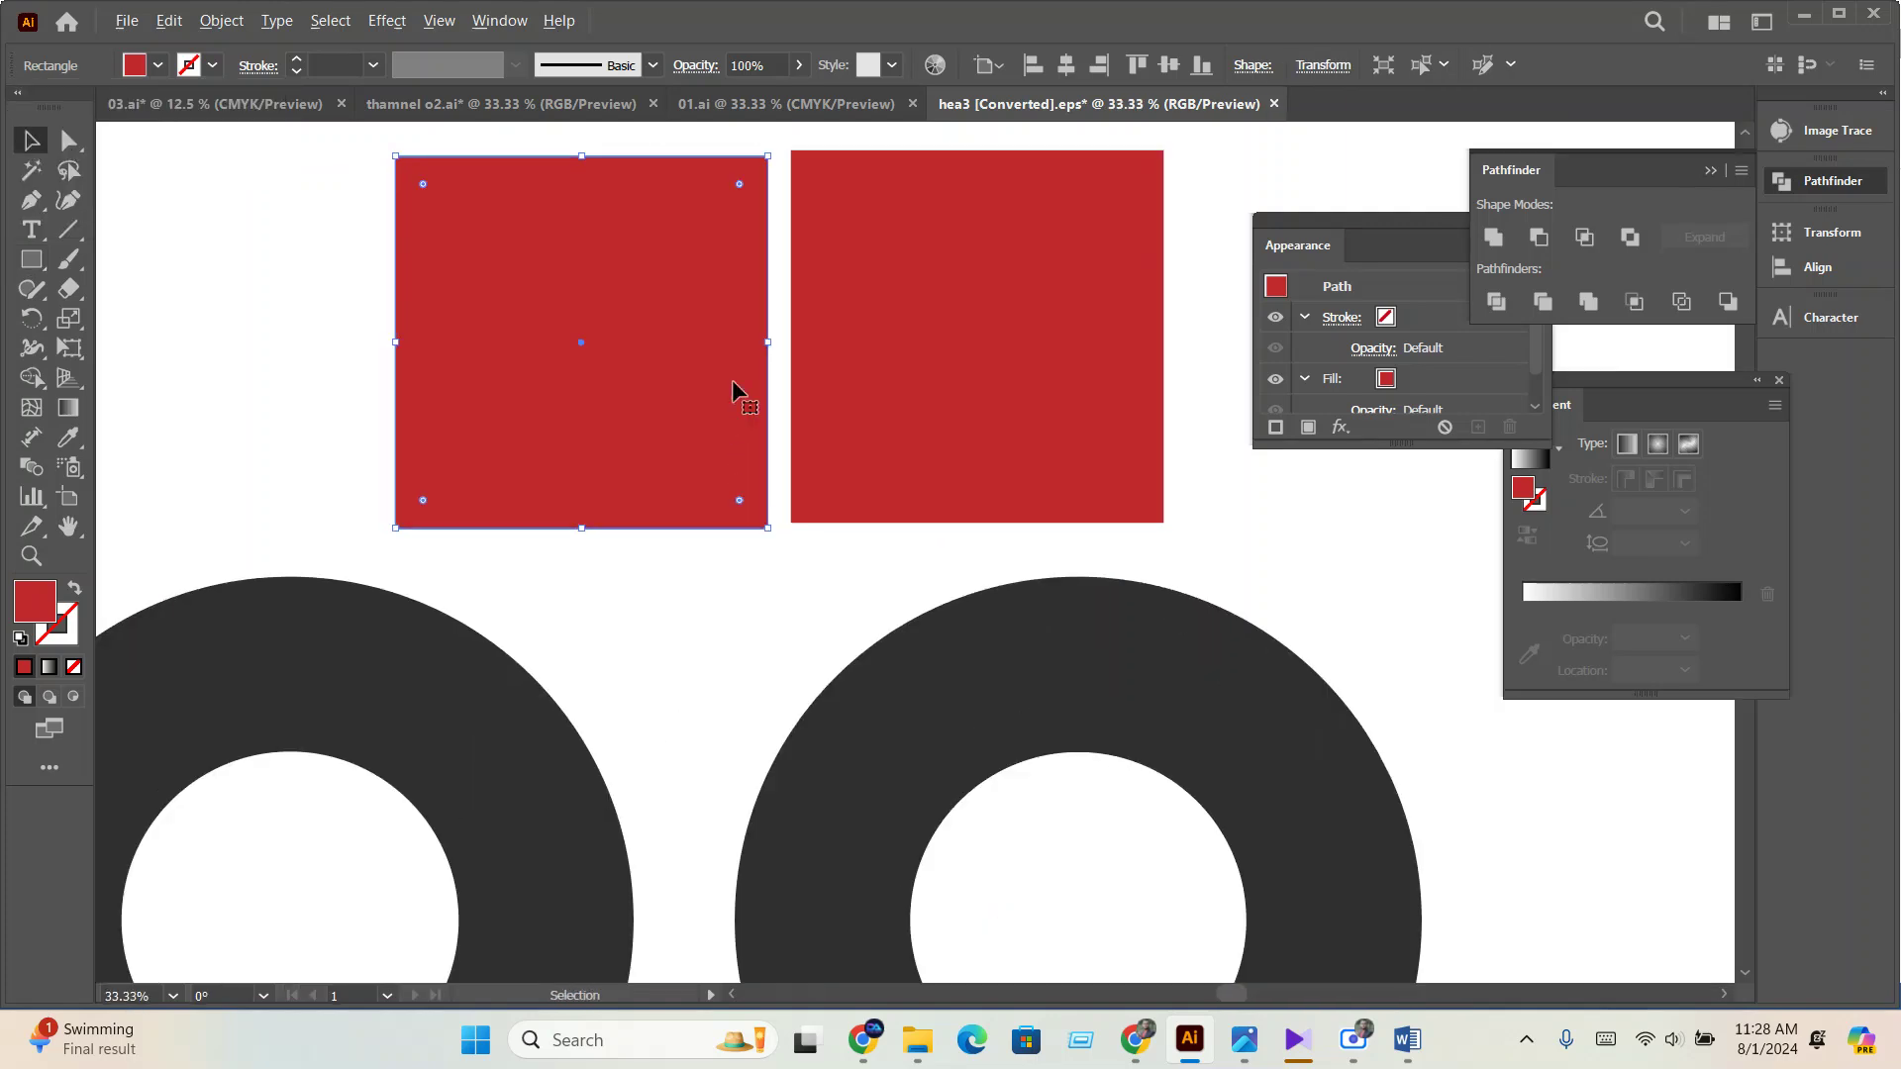
# Place both red squares behind their letters by cutting each and pasting it in back.
pyautogui.hotkey('ctrl', 'x')
pyautogui.hotkey('ctrl', 'b')
pyautogui.click(834, 186)
pyautogui.hotkey('ctrl', 'x')
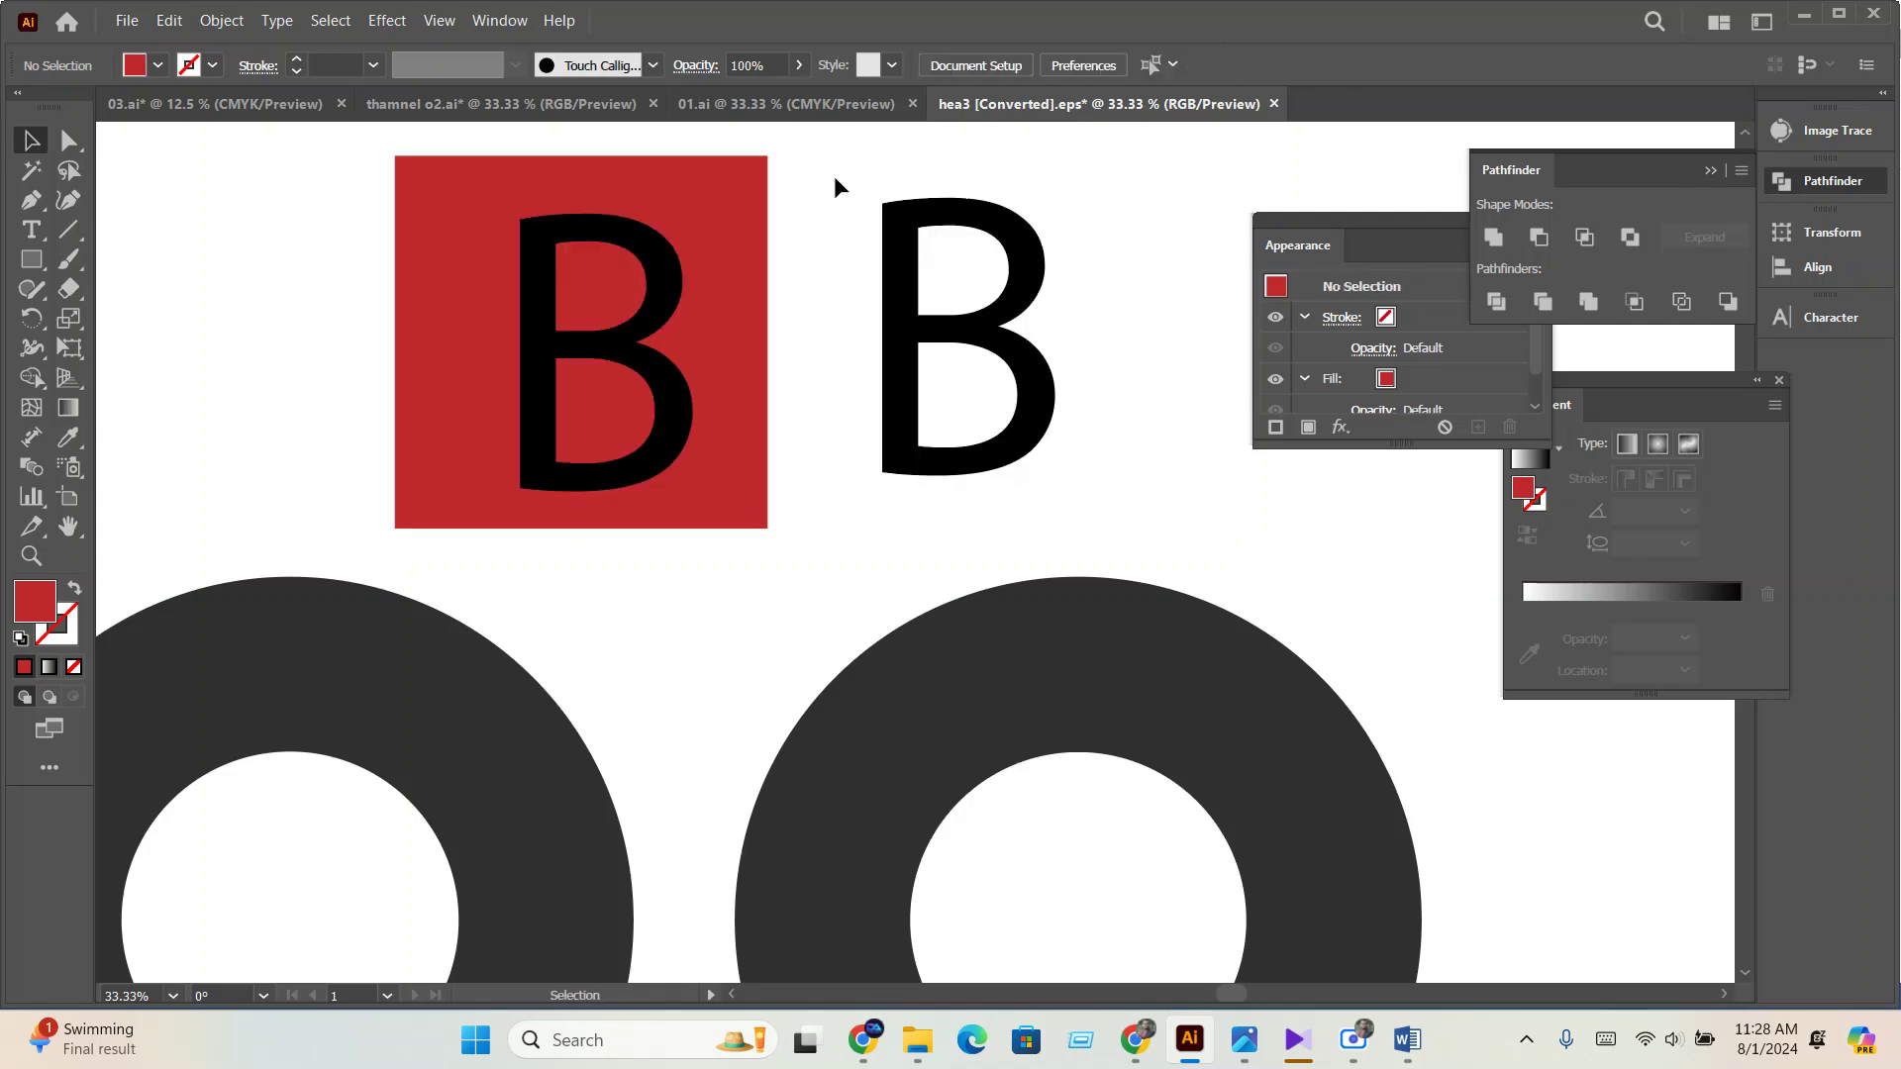
pyautogui.hotkey('ctrl', 'b')
pyautogui.click(1201, 278)
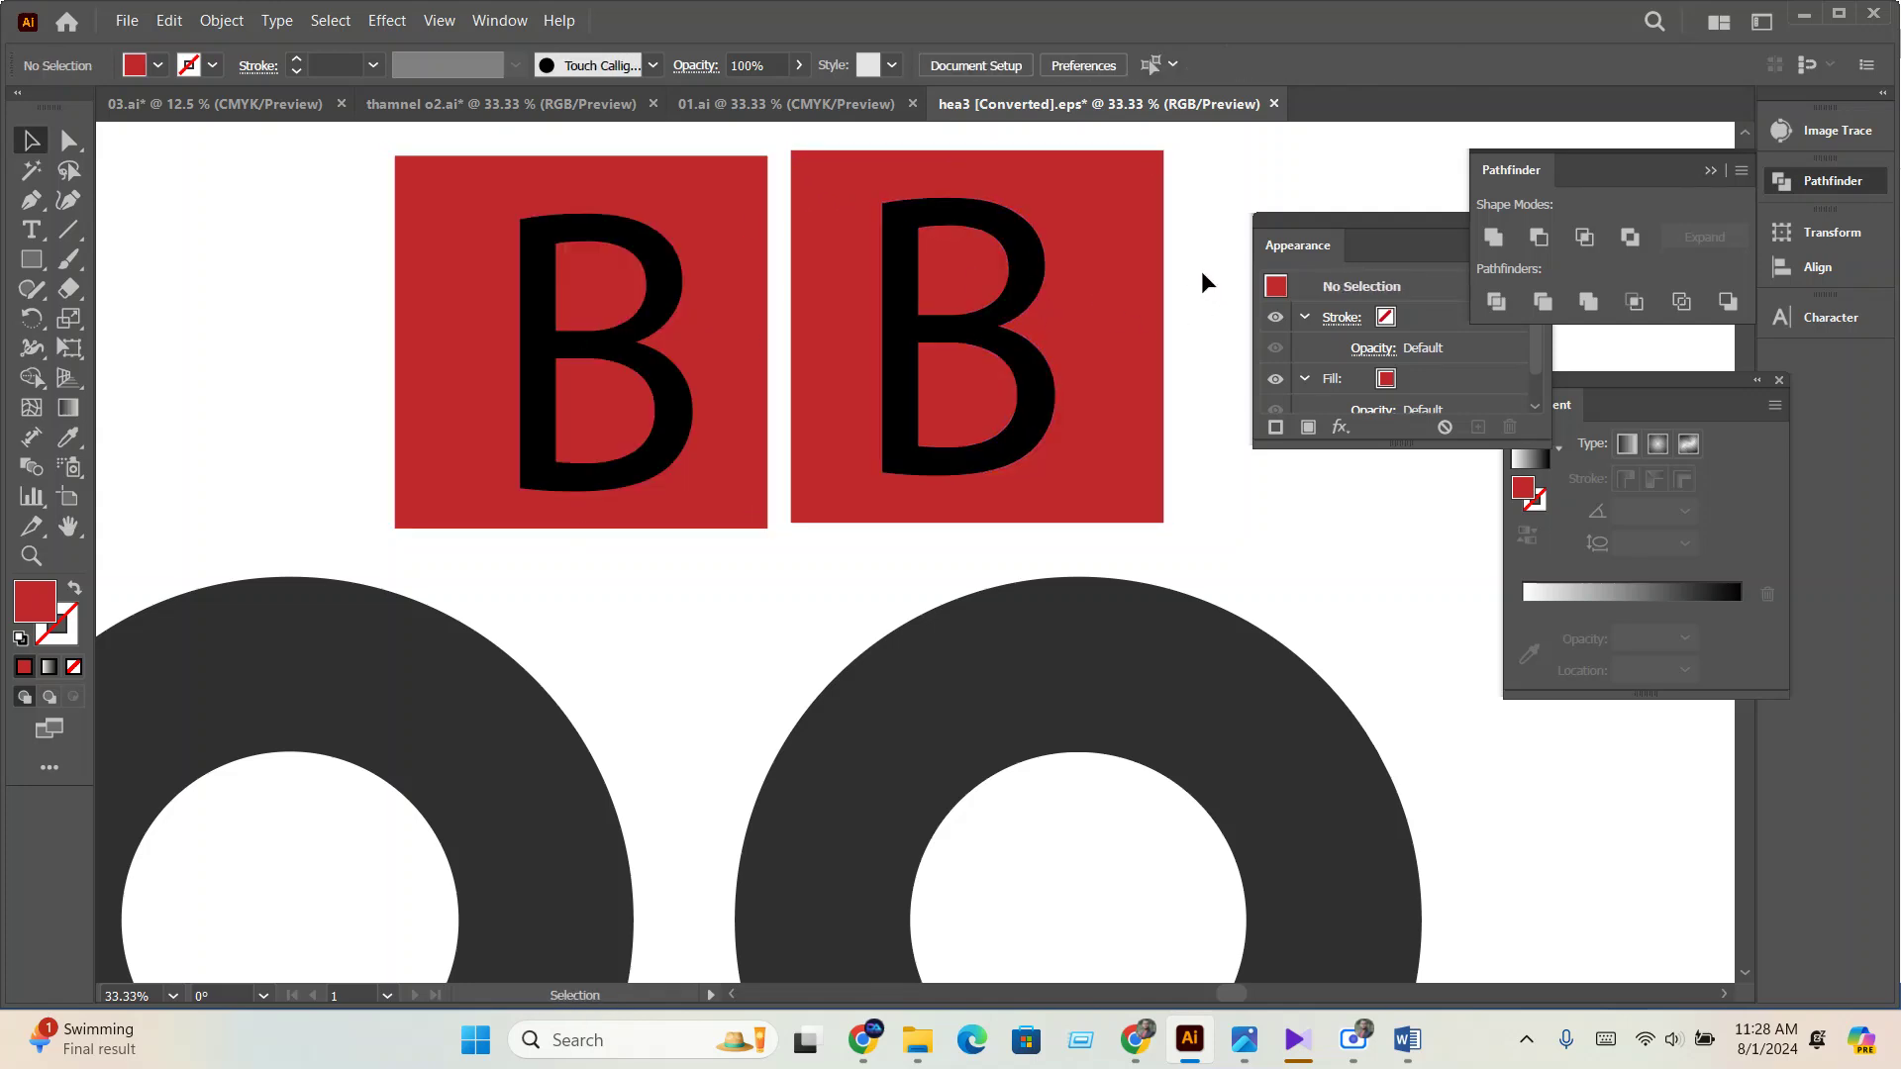
# Divide the right B and its red square with Pathfinder, ungroup them and delete the red area outside the letter.
pyautogui.hscroll(2, 1058, 276)
pyautogui.moveTo(1117, 355); pyautogui.dragTo(822, 269)
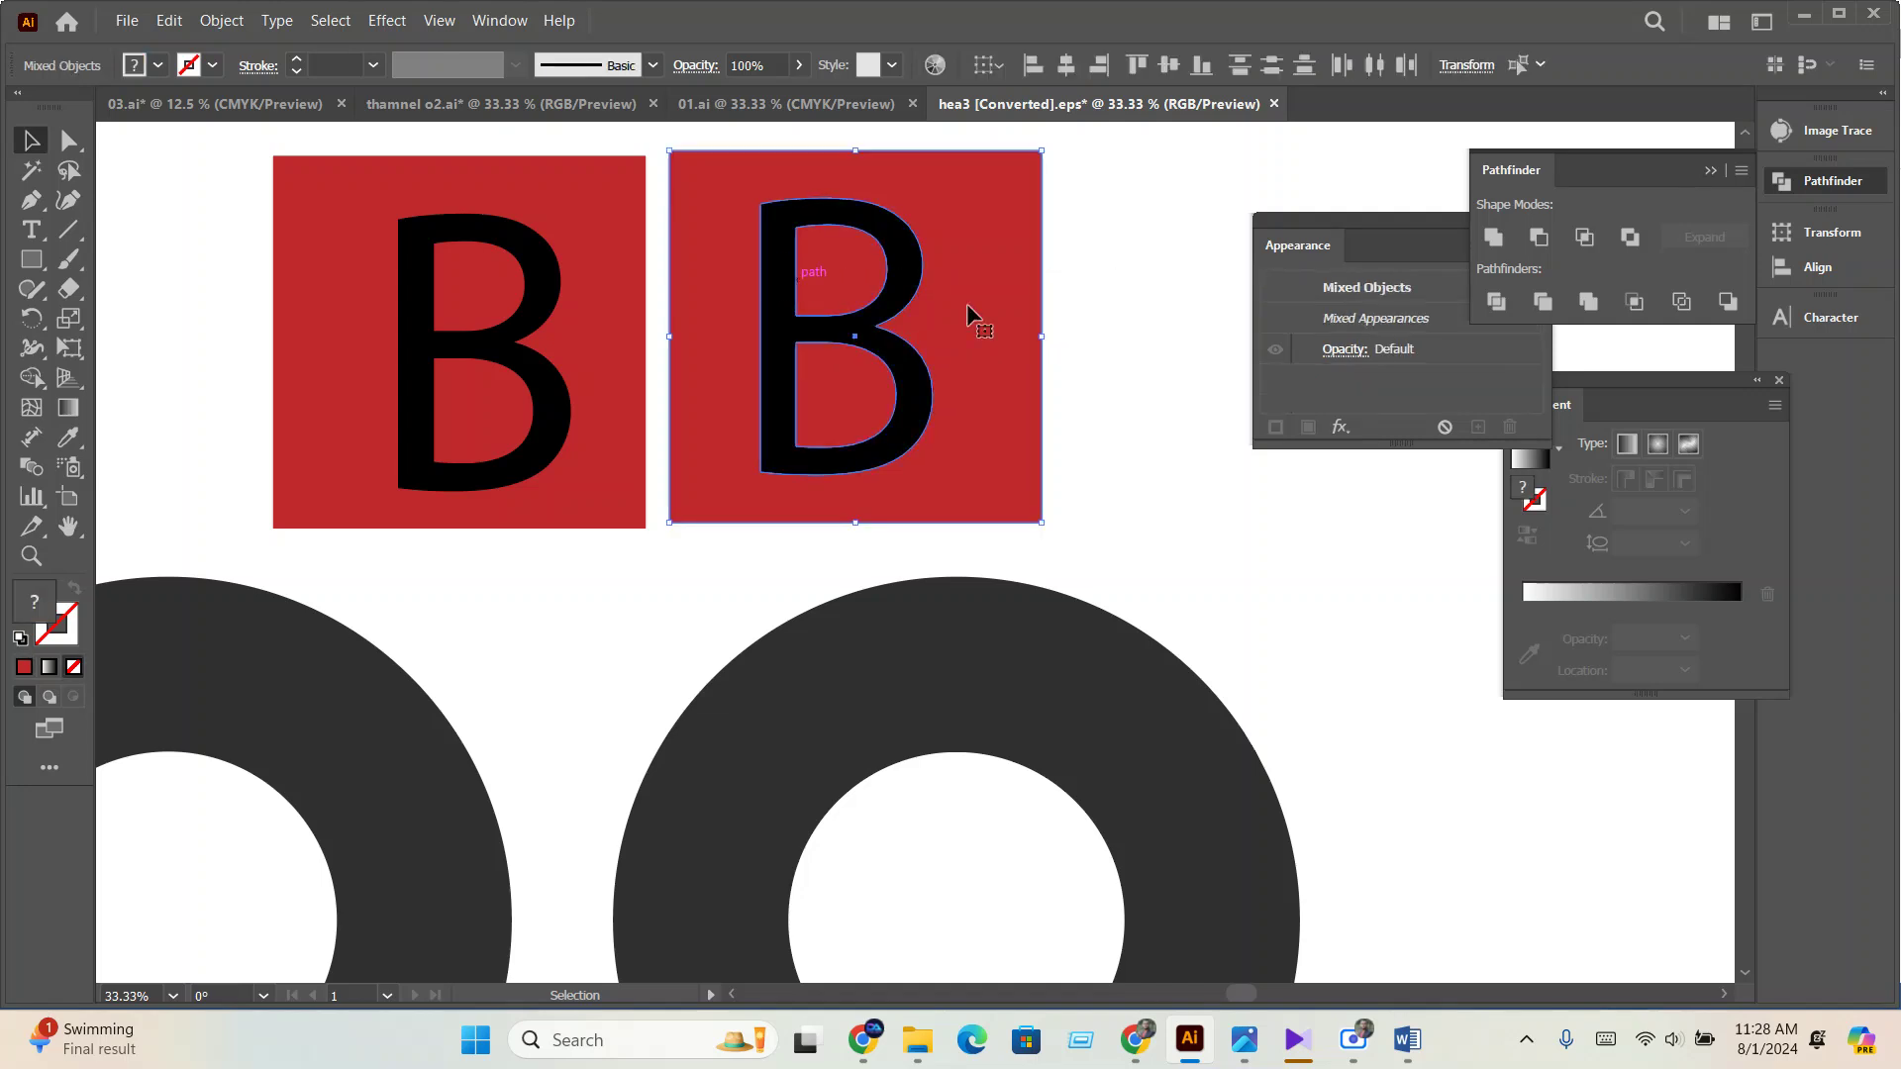
pyautogui.click(1497, 302)
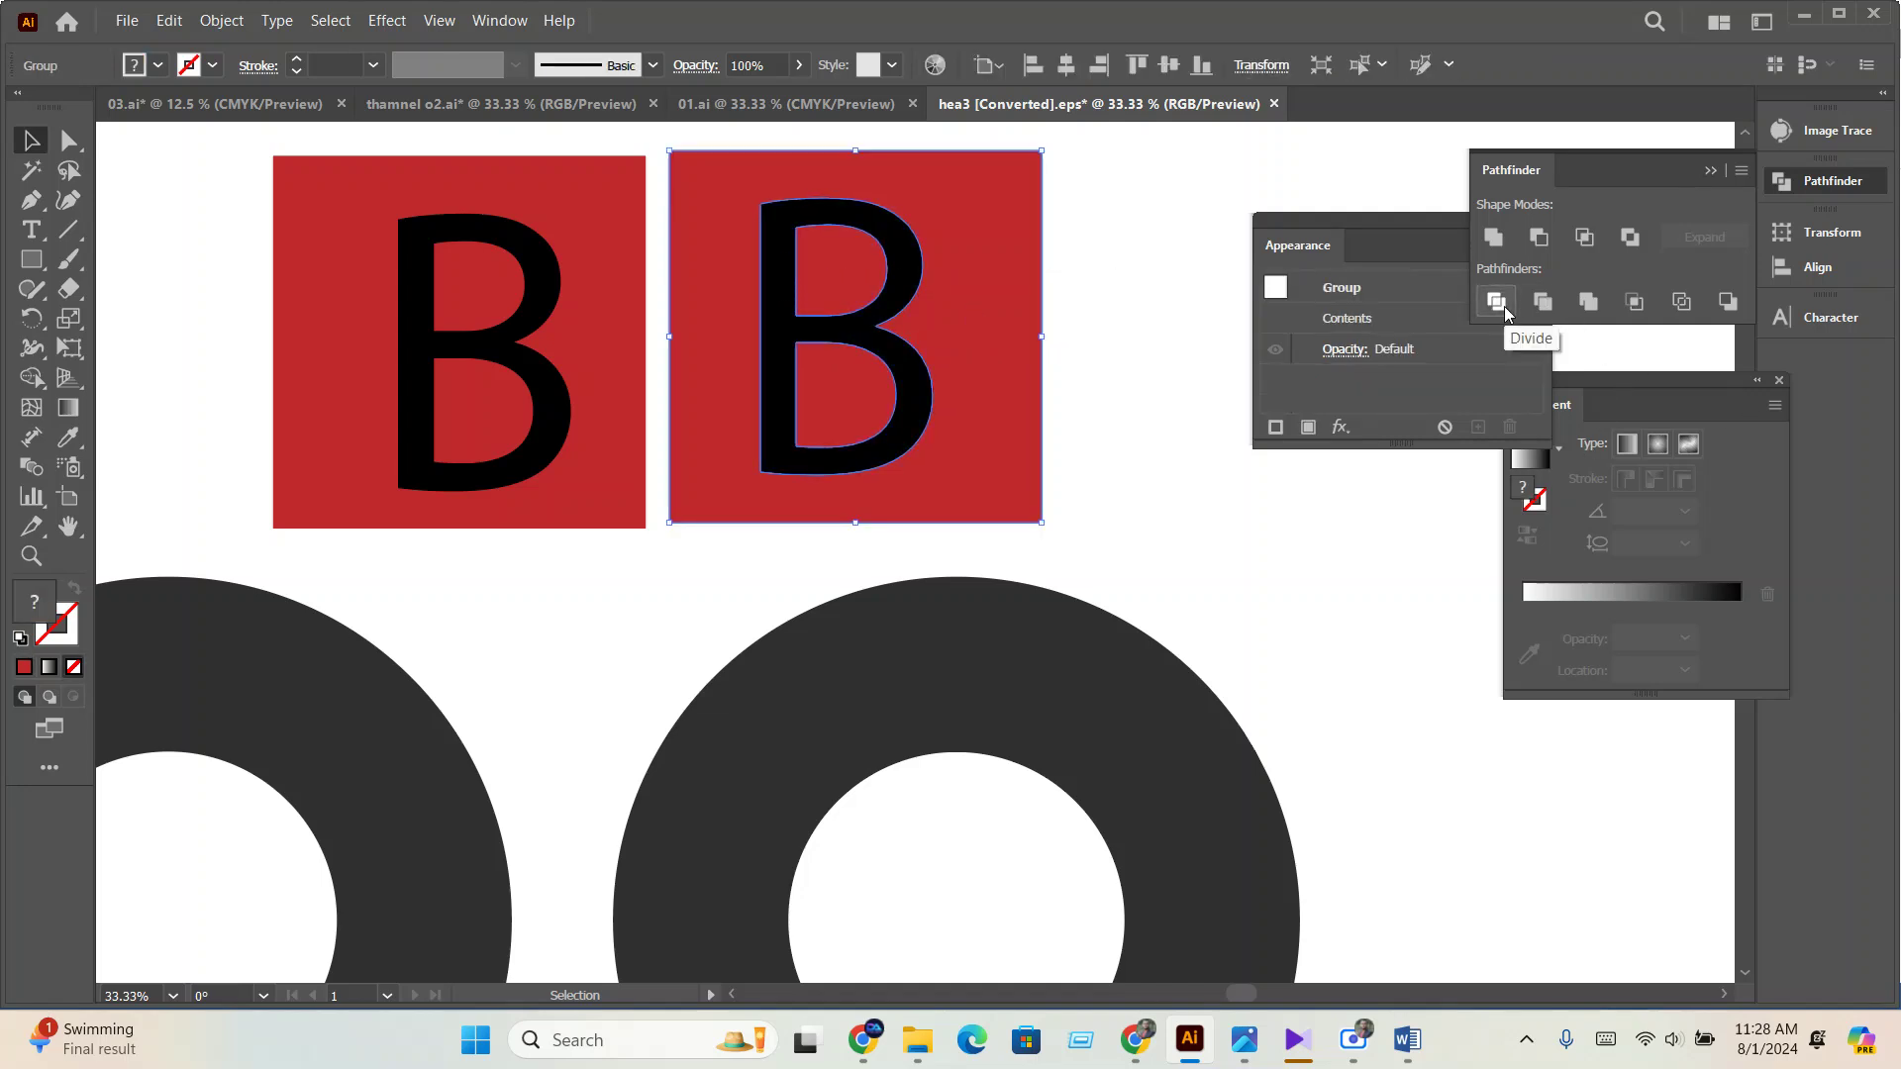
pyautogui.rightClick(1041, 358)
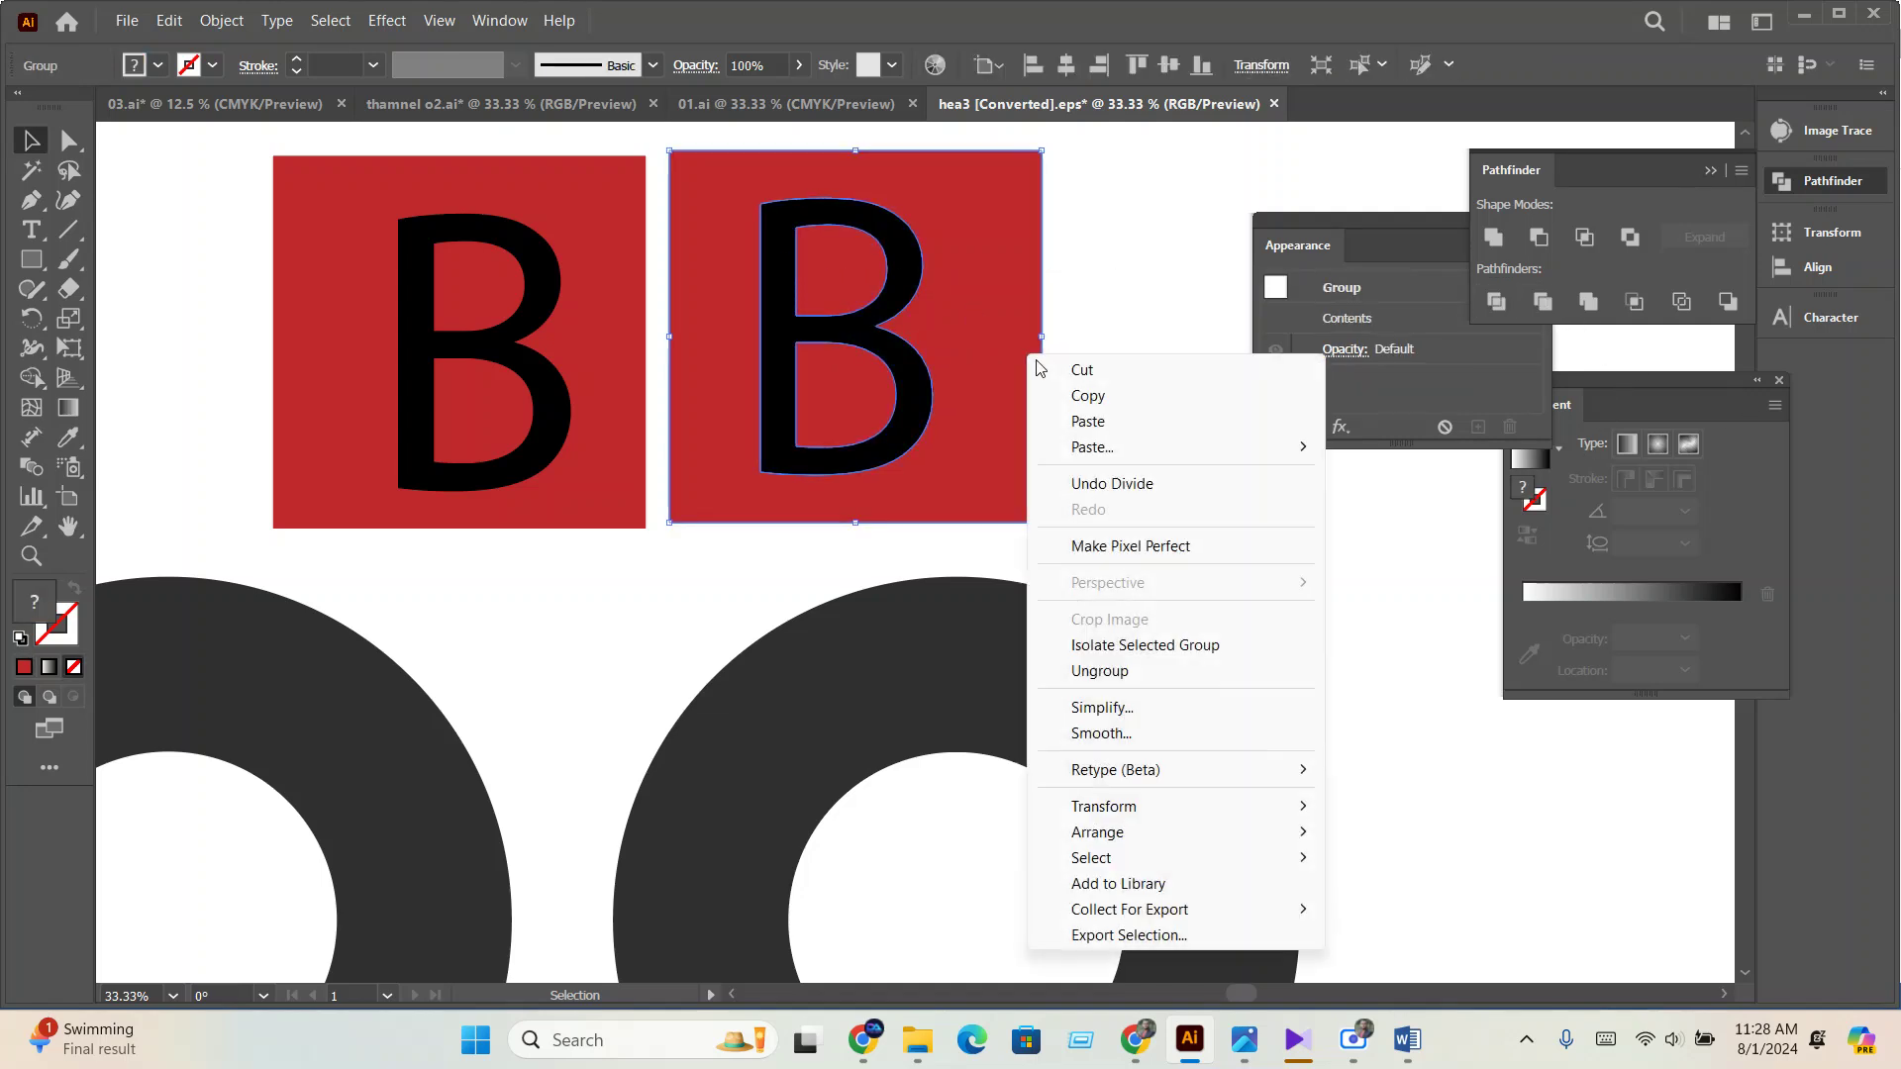
pyautogui.click(1153, 670)
pyautogui.click(1095, 513)
pyautogui.moveTo(979, 480); pyautogui.dragTo(1096, 495)
pyautogui.press('Delete')
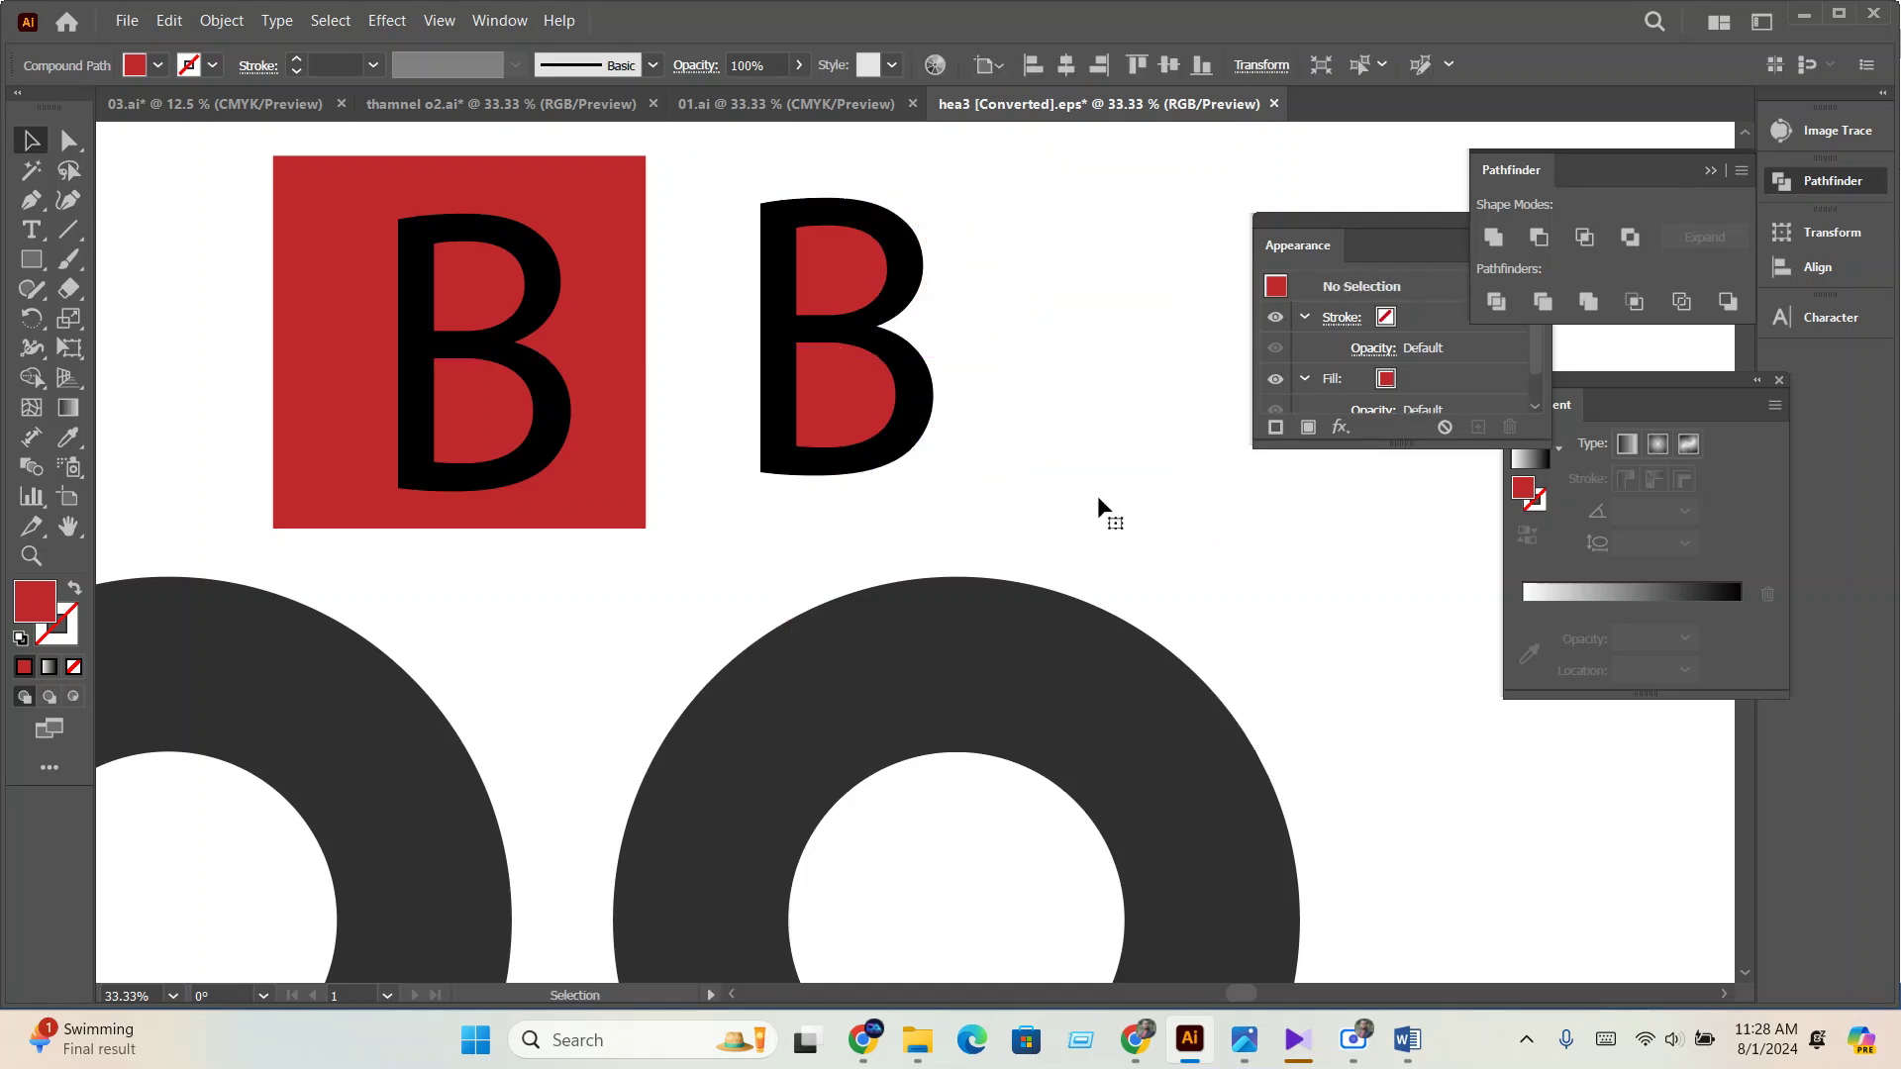
# Select both circles of the left ring and remove the white inner circle with the Shape Builder tool.
pyautogui.scroll(-5, 1096, 490)
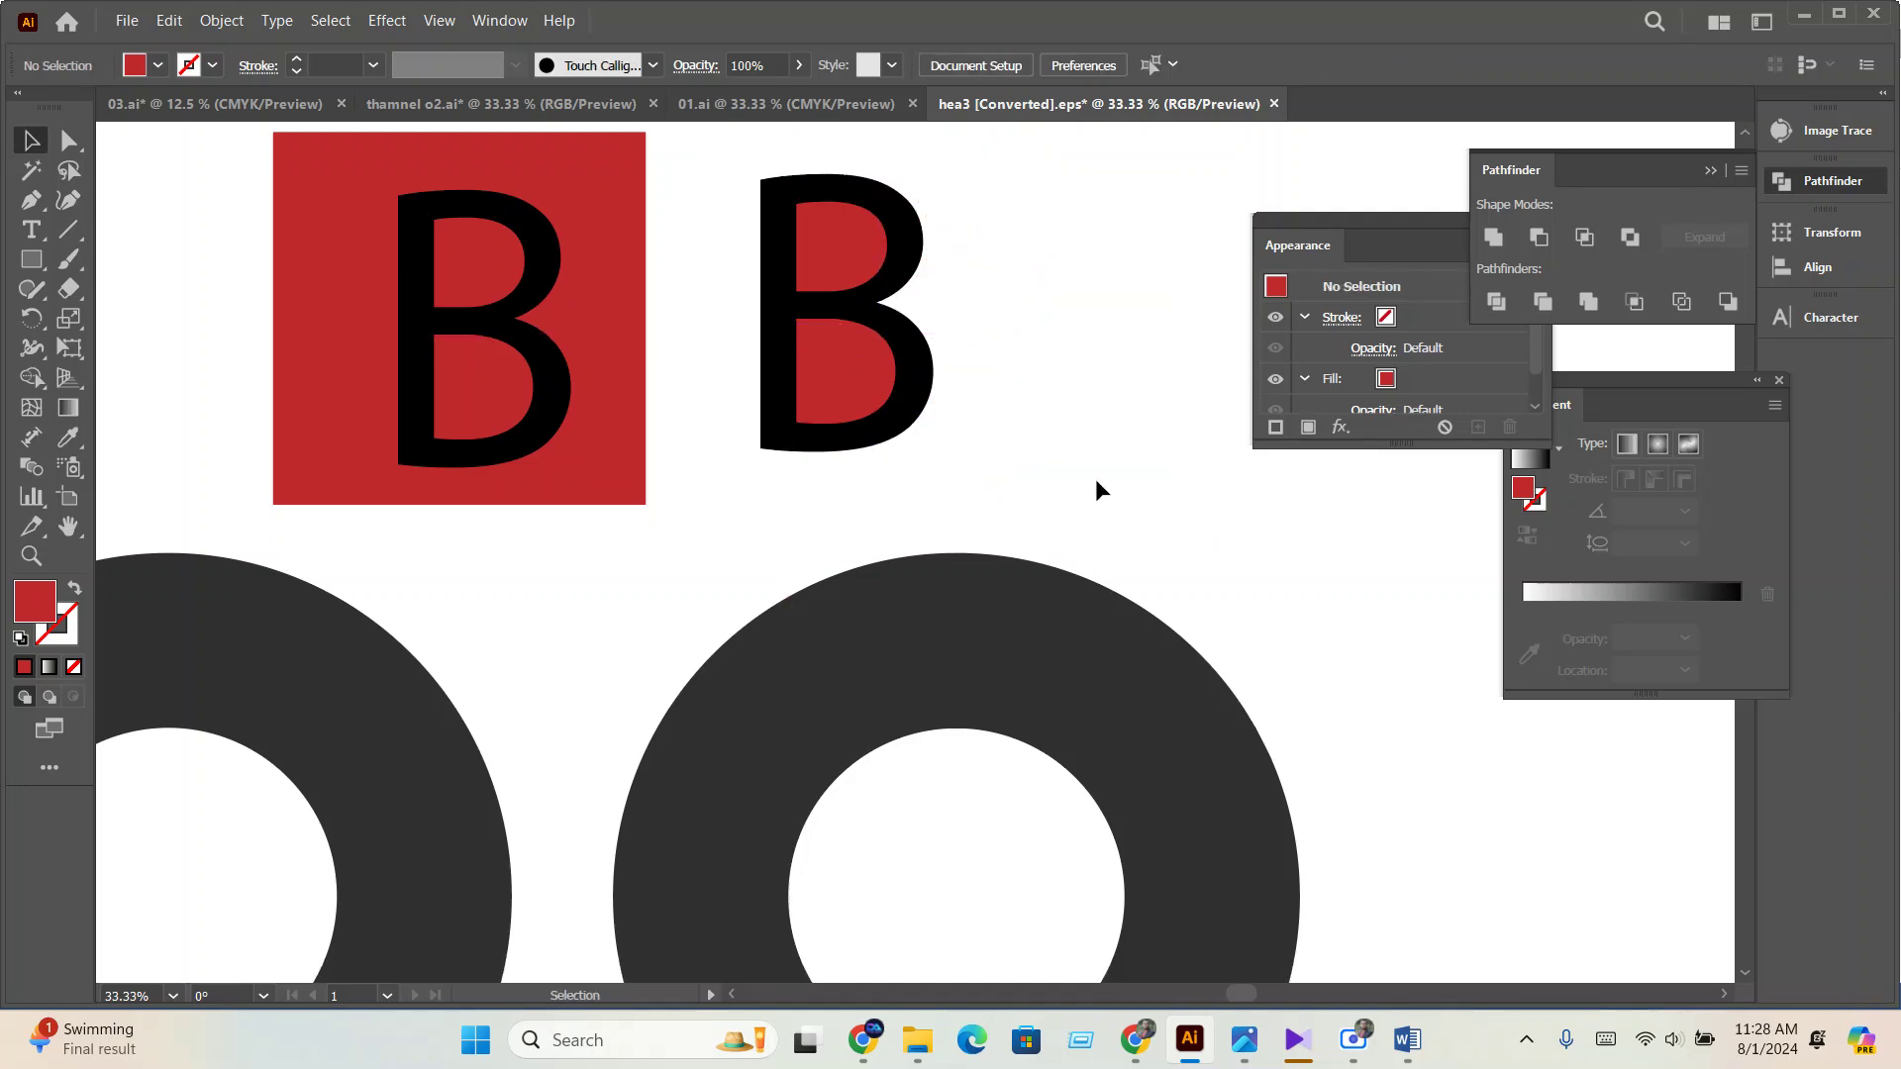
pyautogui.hscroll(-5, 578, 467)
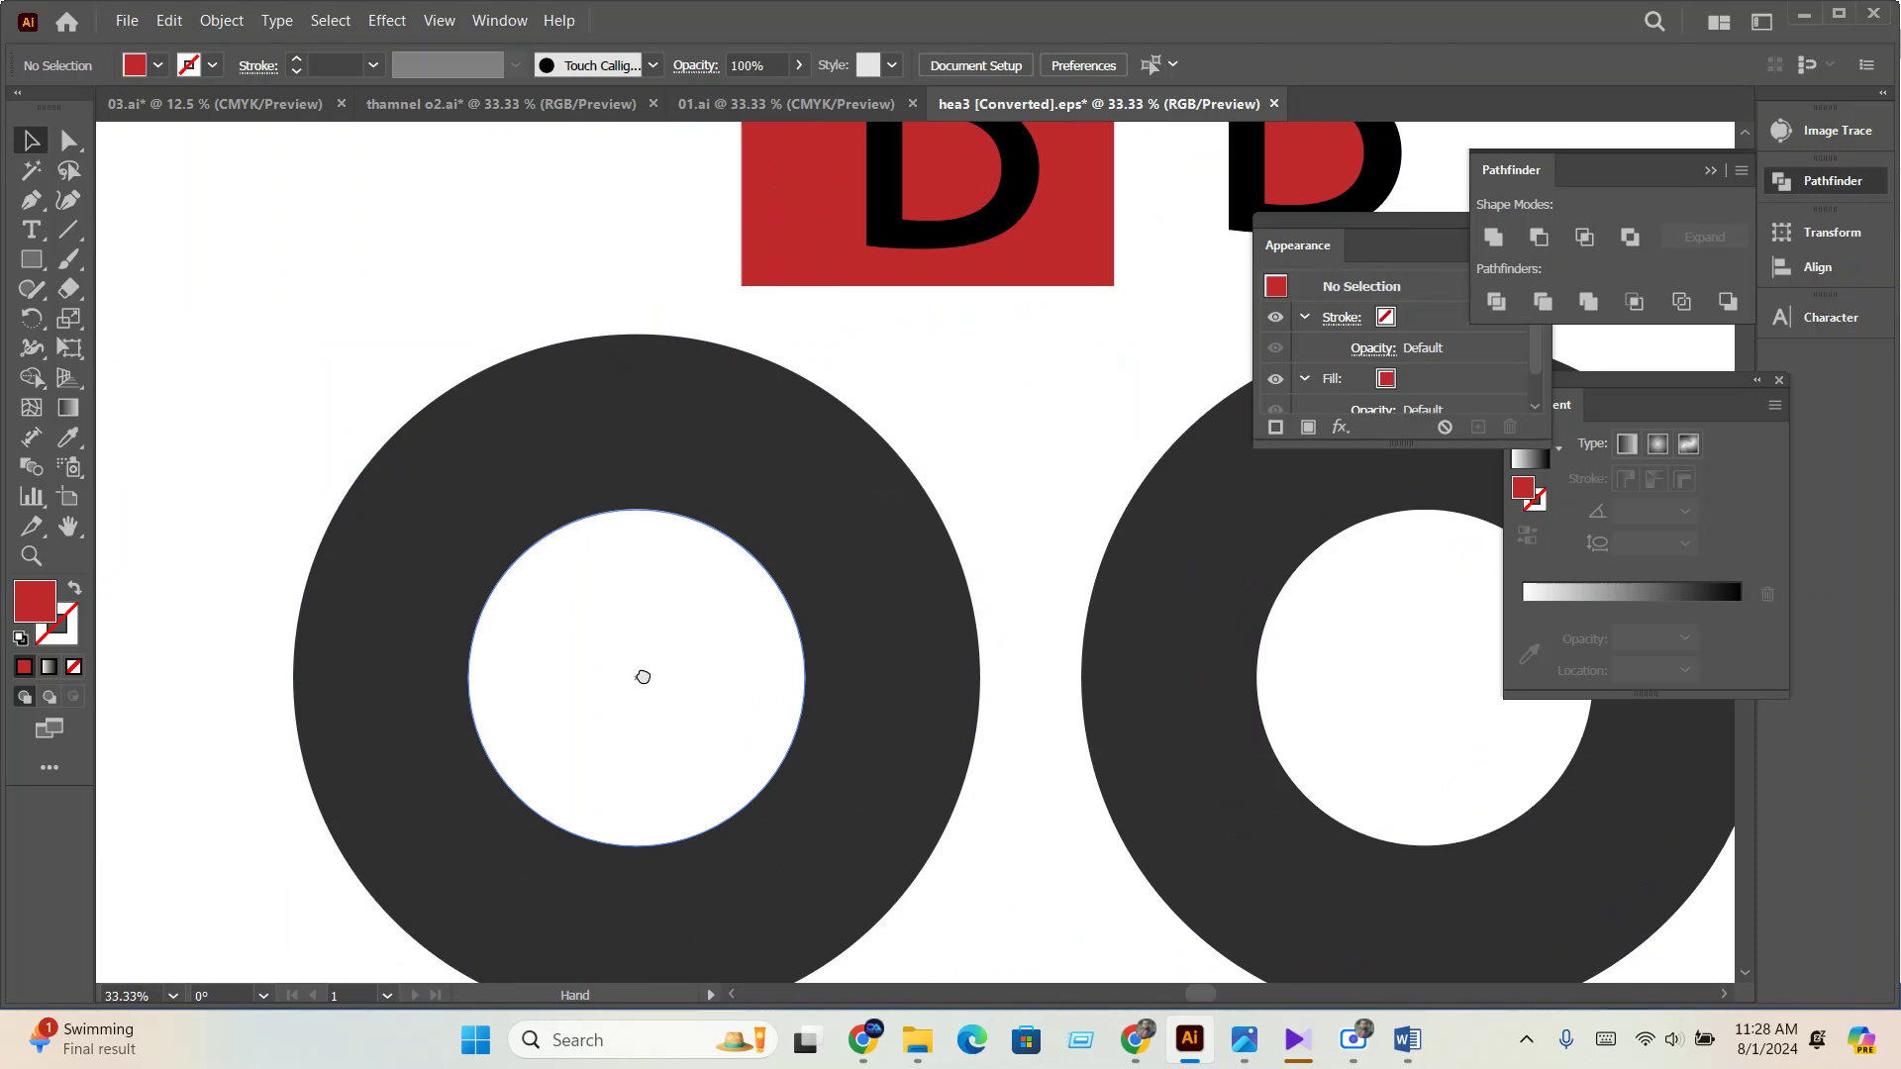
pyautogui.scroll(-1, 641, 670)
pyautogui.click(588, 582)
pyautogui.scroll(-1, 584, 577)
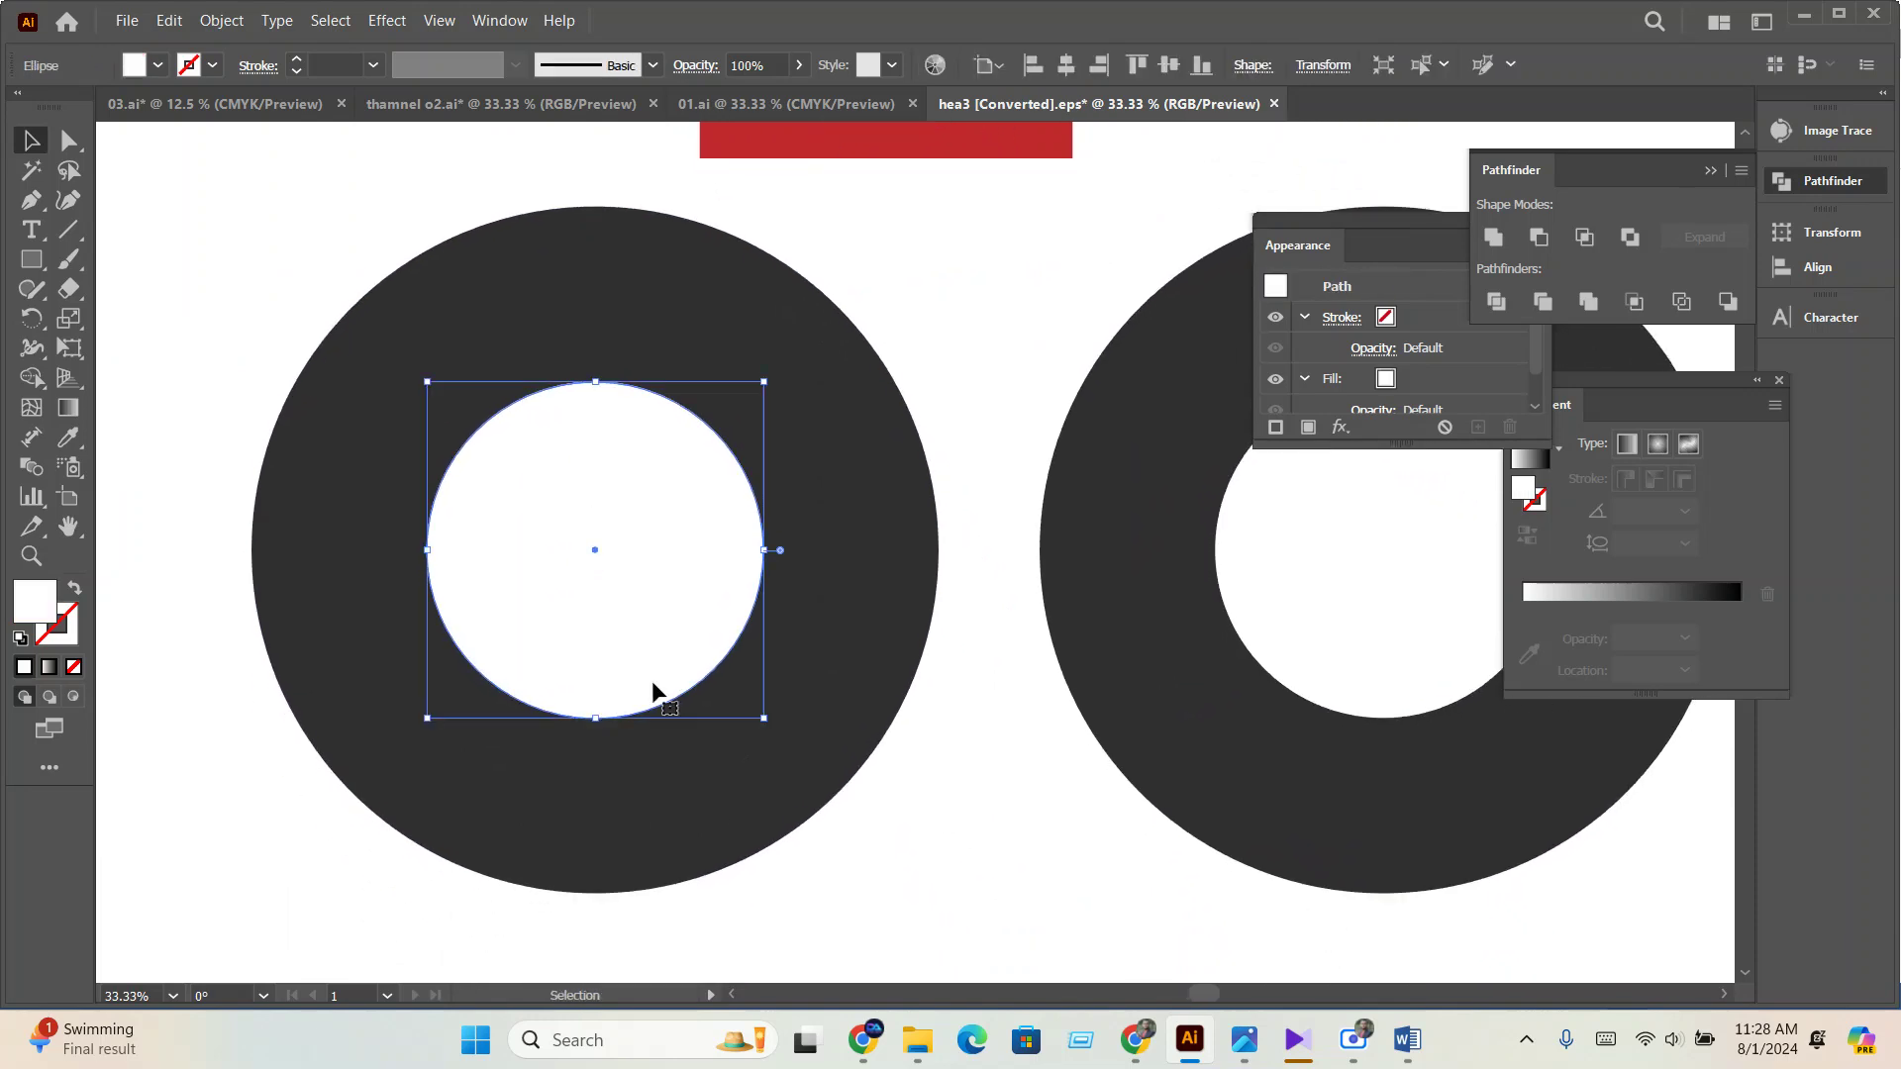
pyautogui.moveTo(891, 848); pyautogui.dragTo(499, 656)
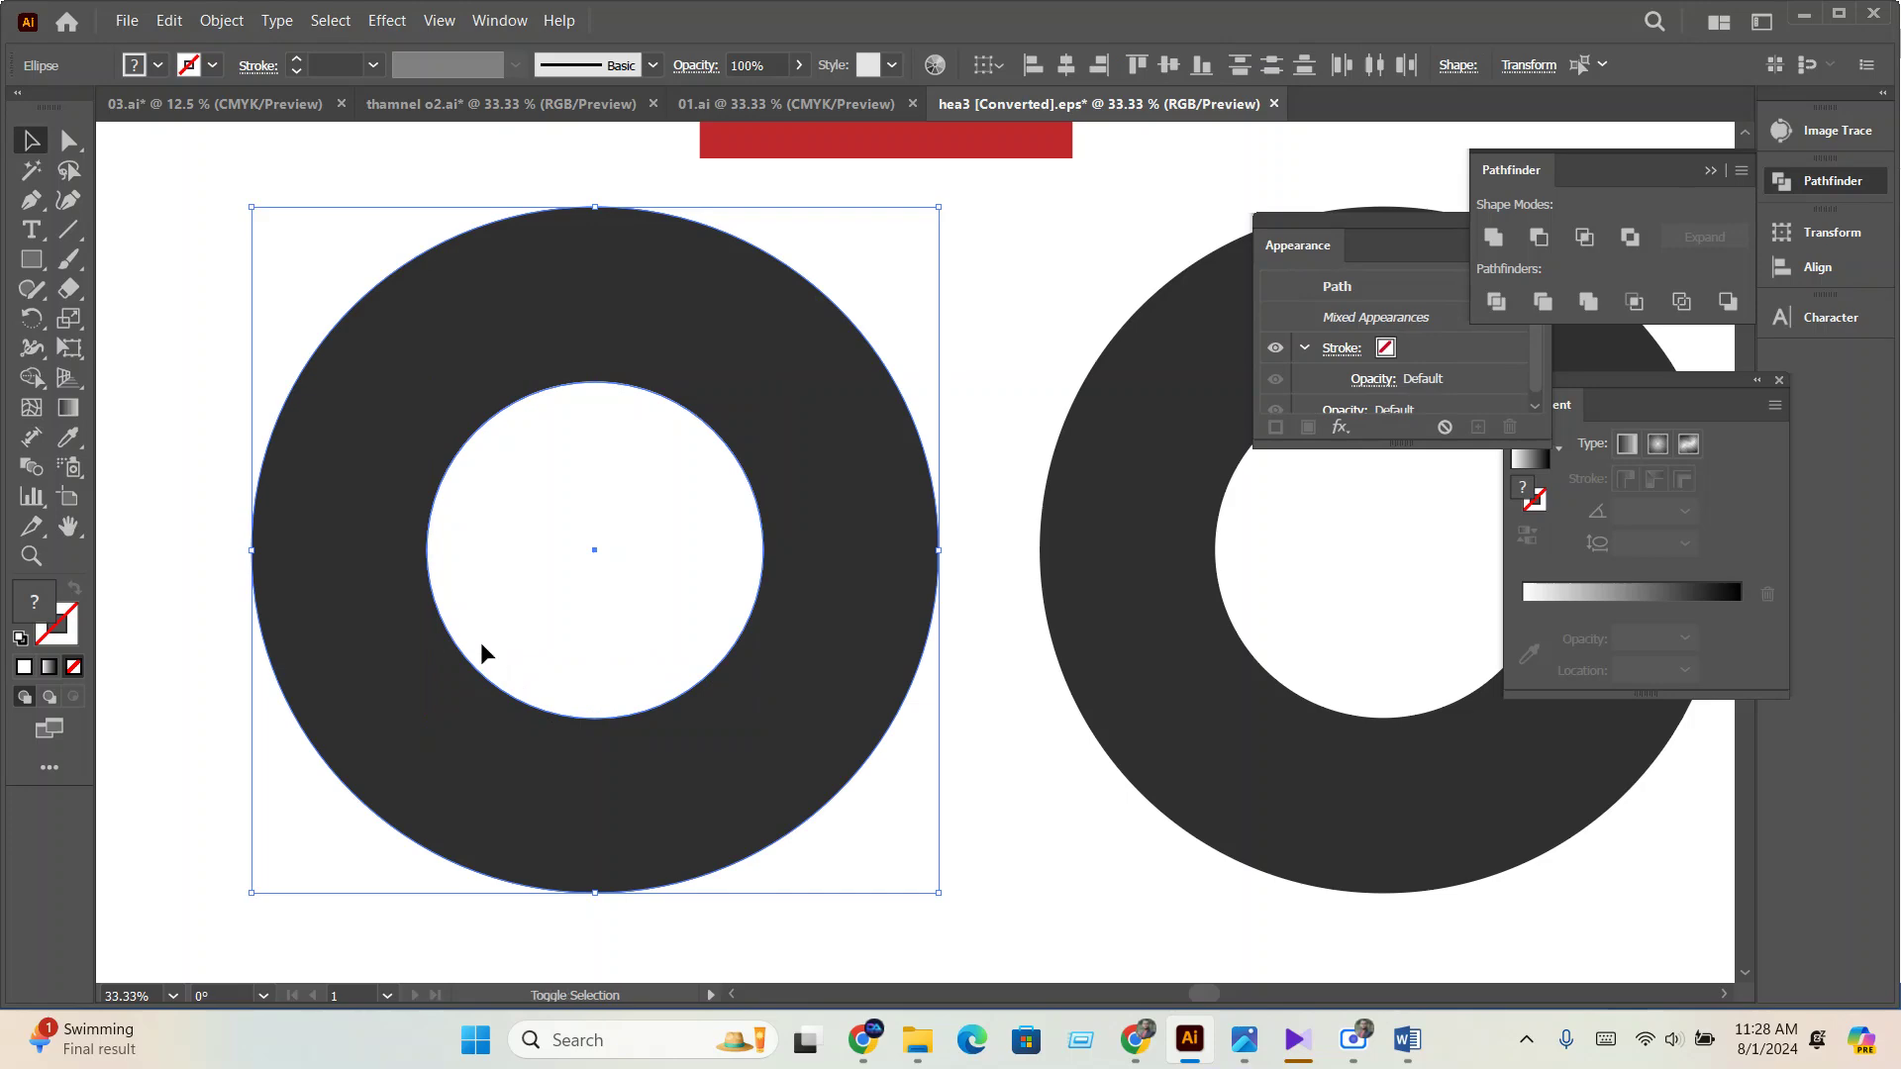
pyautogui.hotkey('shift', 'm')
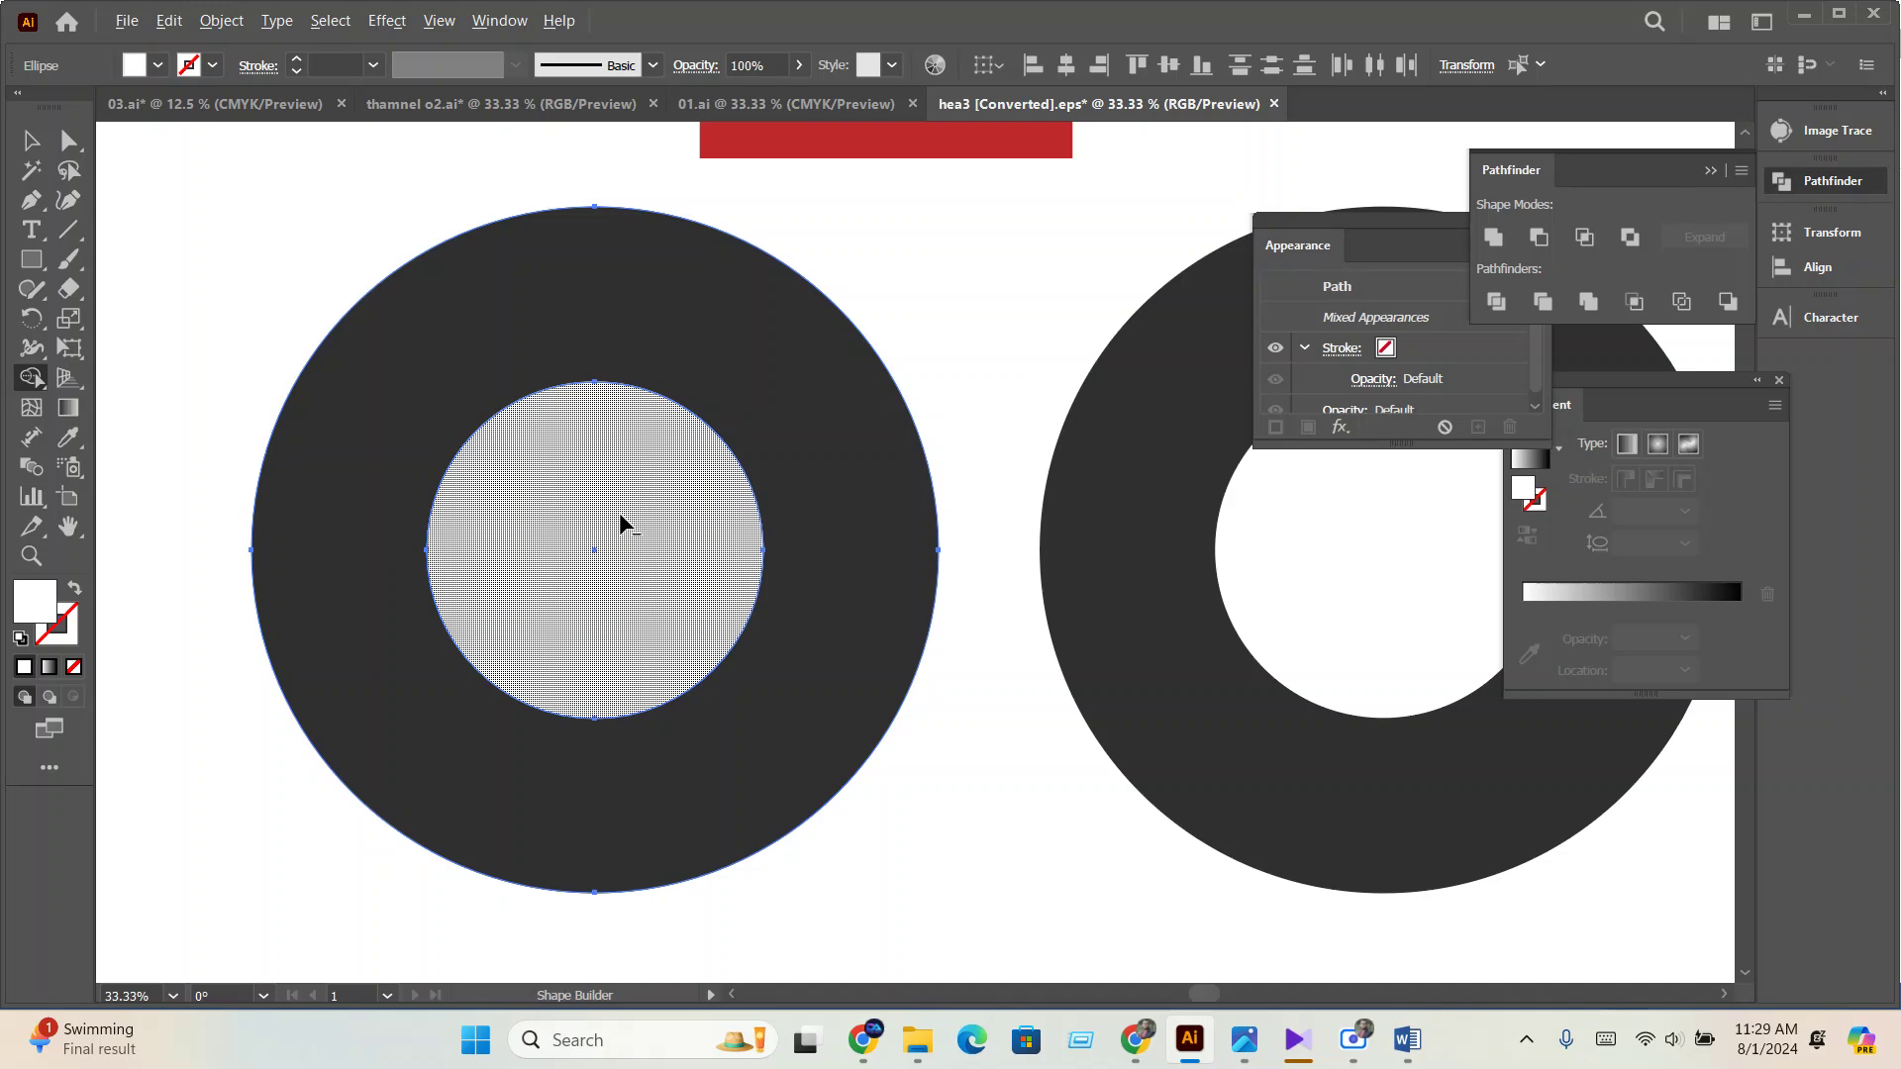
pyautogui.keyDown('alt'); pyautogui.click(622, 523); pyautogui.keyUp('alt')
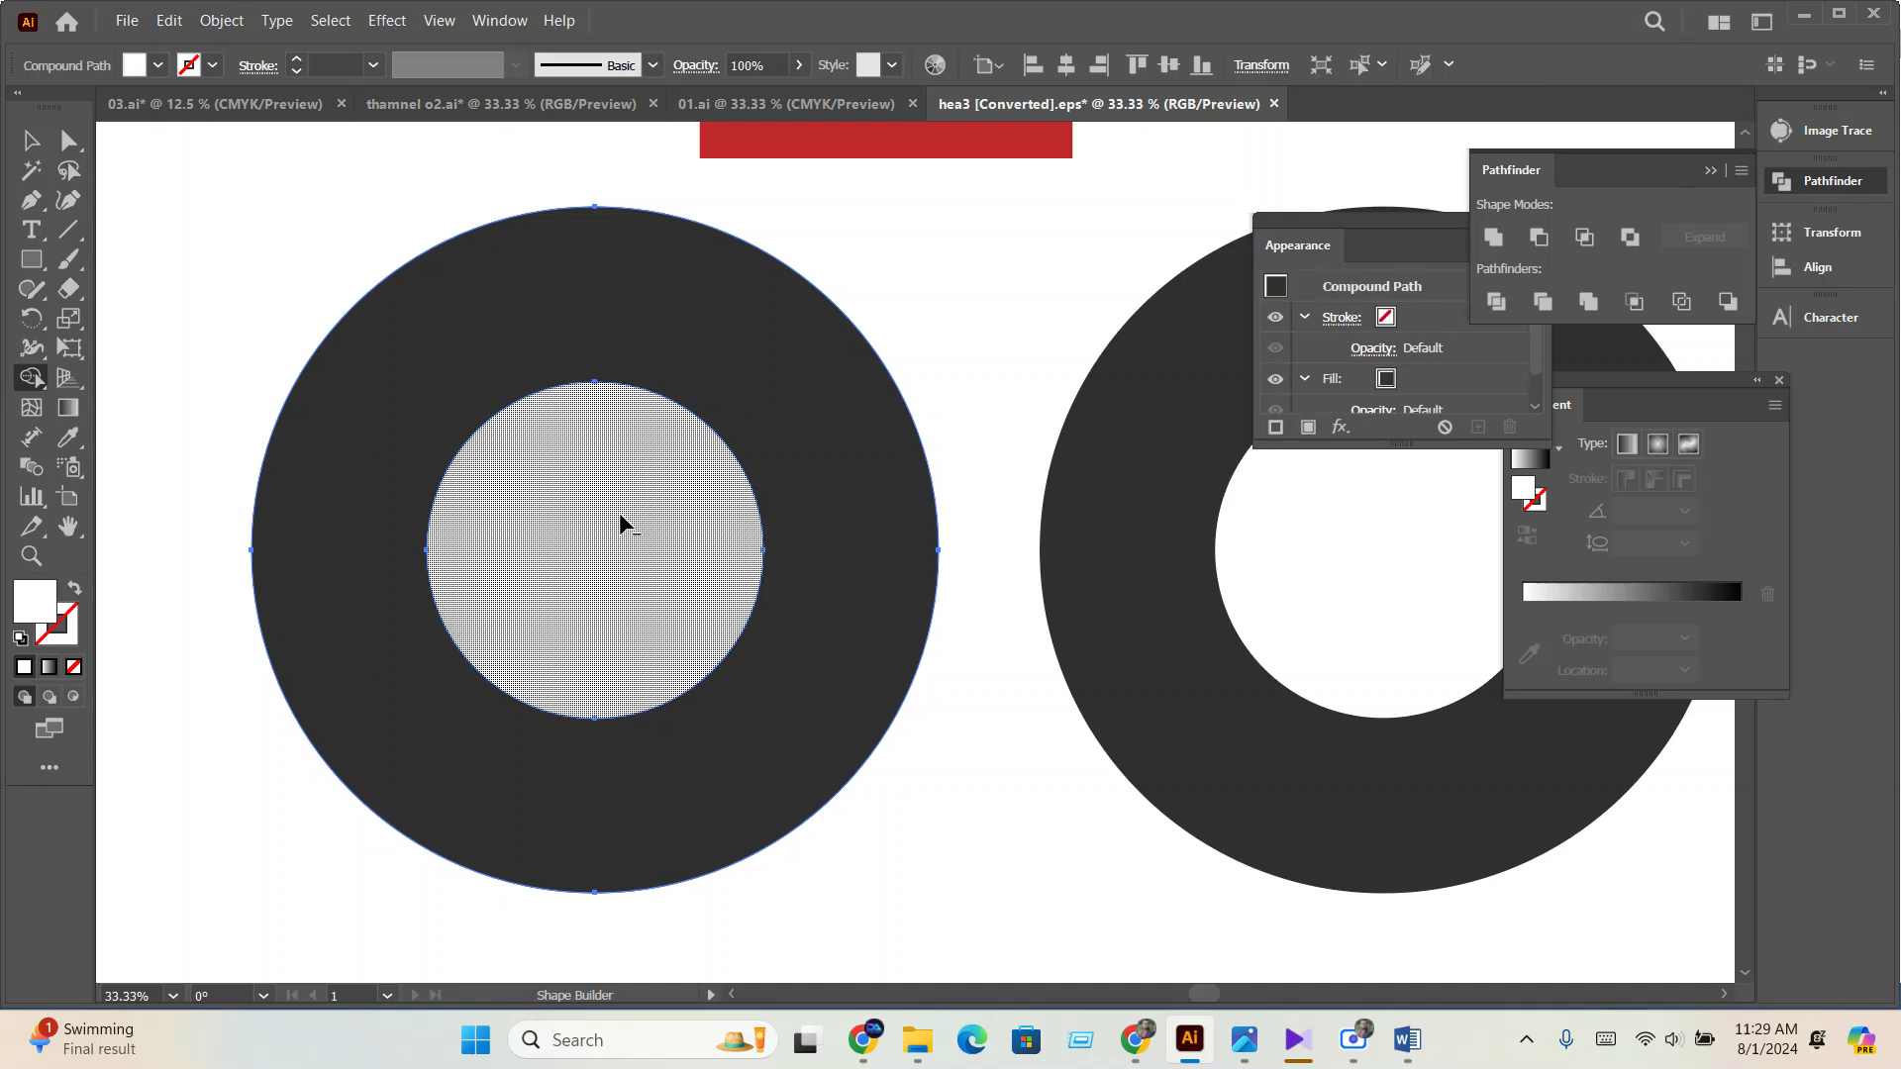
# Move the left ring aside as a single shape and undo the move.
pyautogui.press('v')
pyautogui.scroll(-2, 826, 639)
pyautogui.click(871, 715)
pyautogui.moveTo(801, 688); pyautogui.dragTo(286, 619)
pyautogui.press('a')
pyautogui.hotkey('ctrl', 'z')
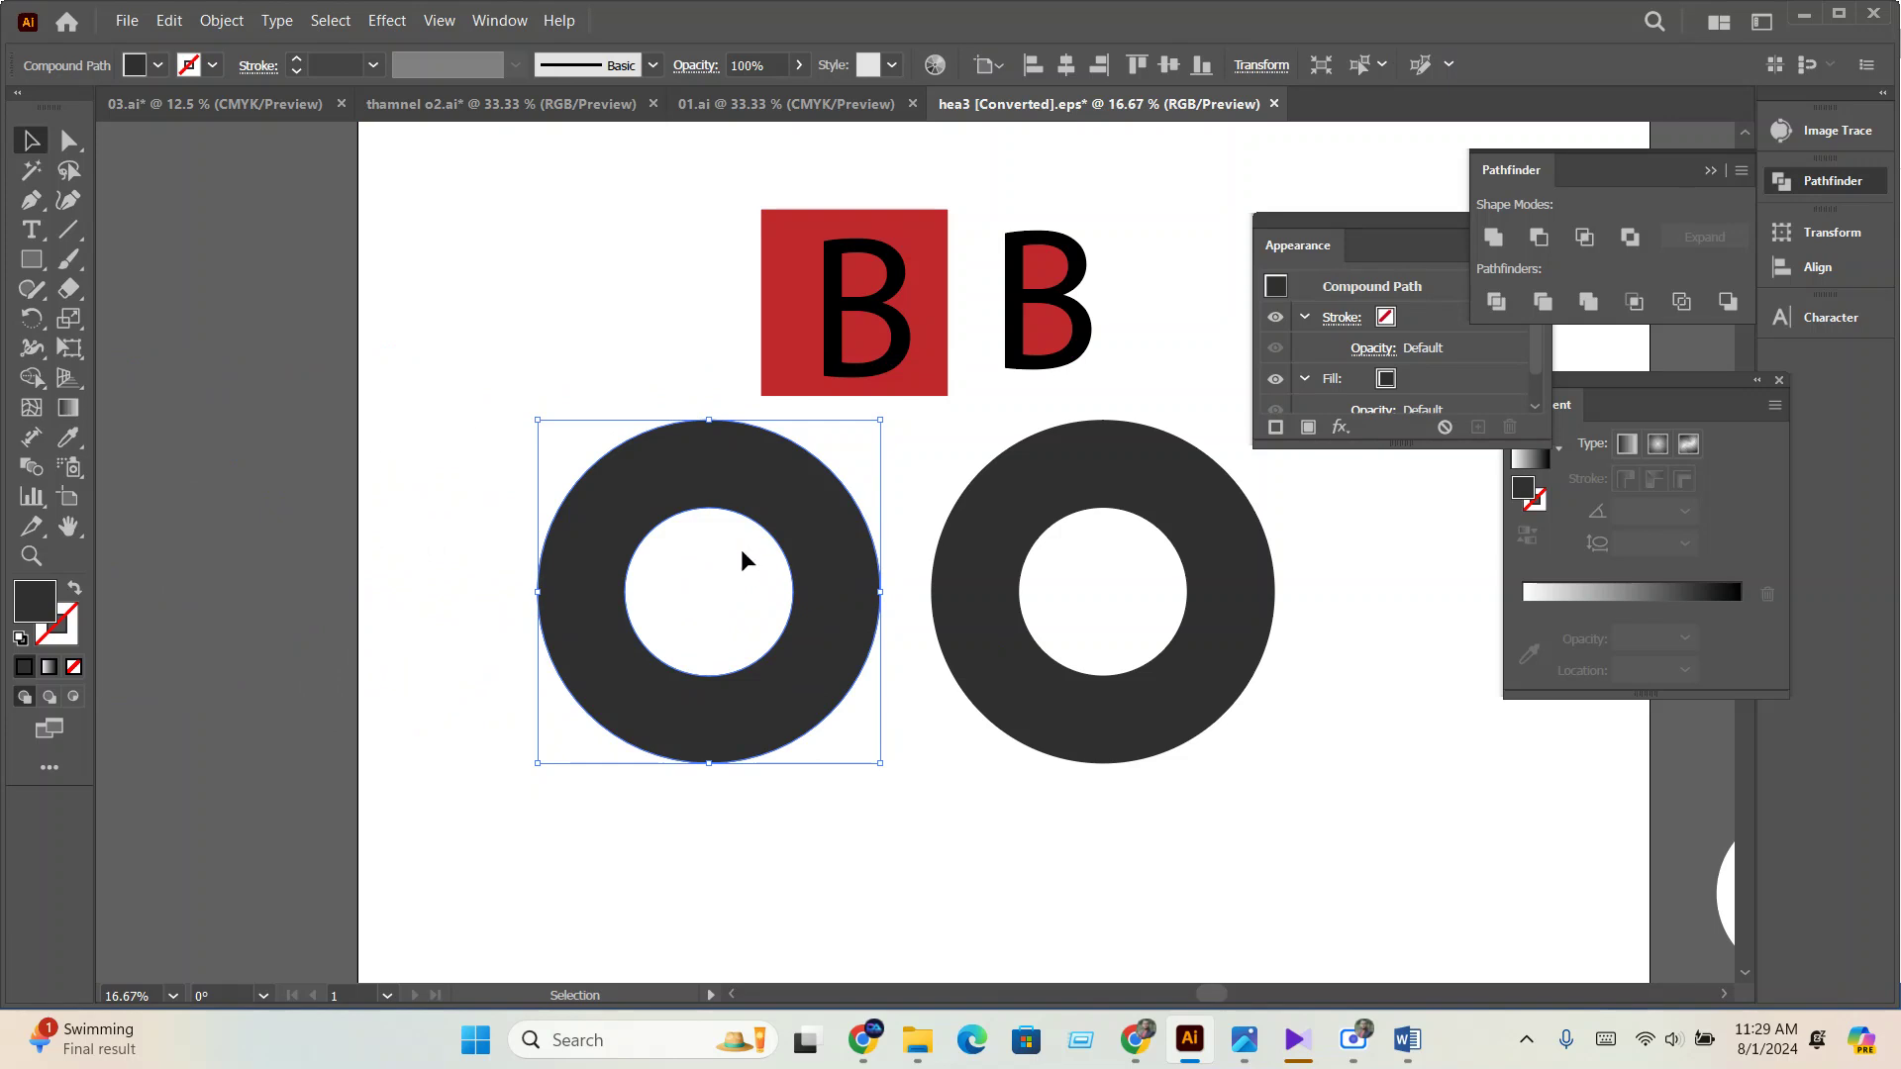
# Select the left B with its red square, remove the red area outside the letter with Shape Builder, and deselect.
pyautogui.scroll(2, 869, 394)
pyautogui.moveTo(540, 320); pyautogui.dragTo(899, 534)
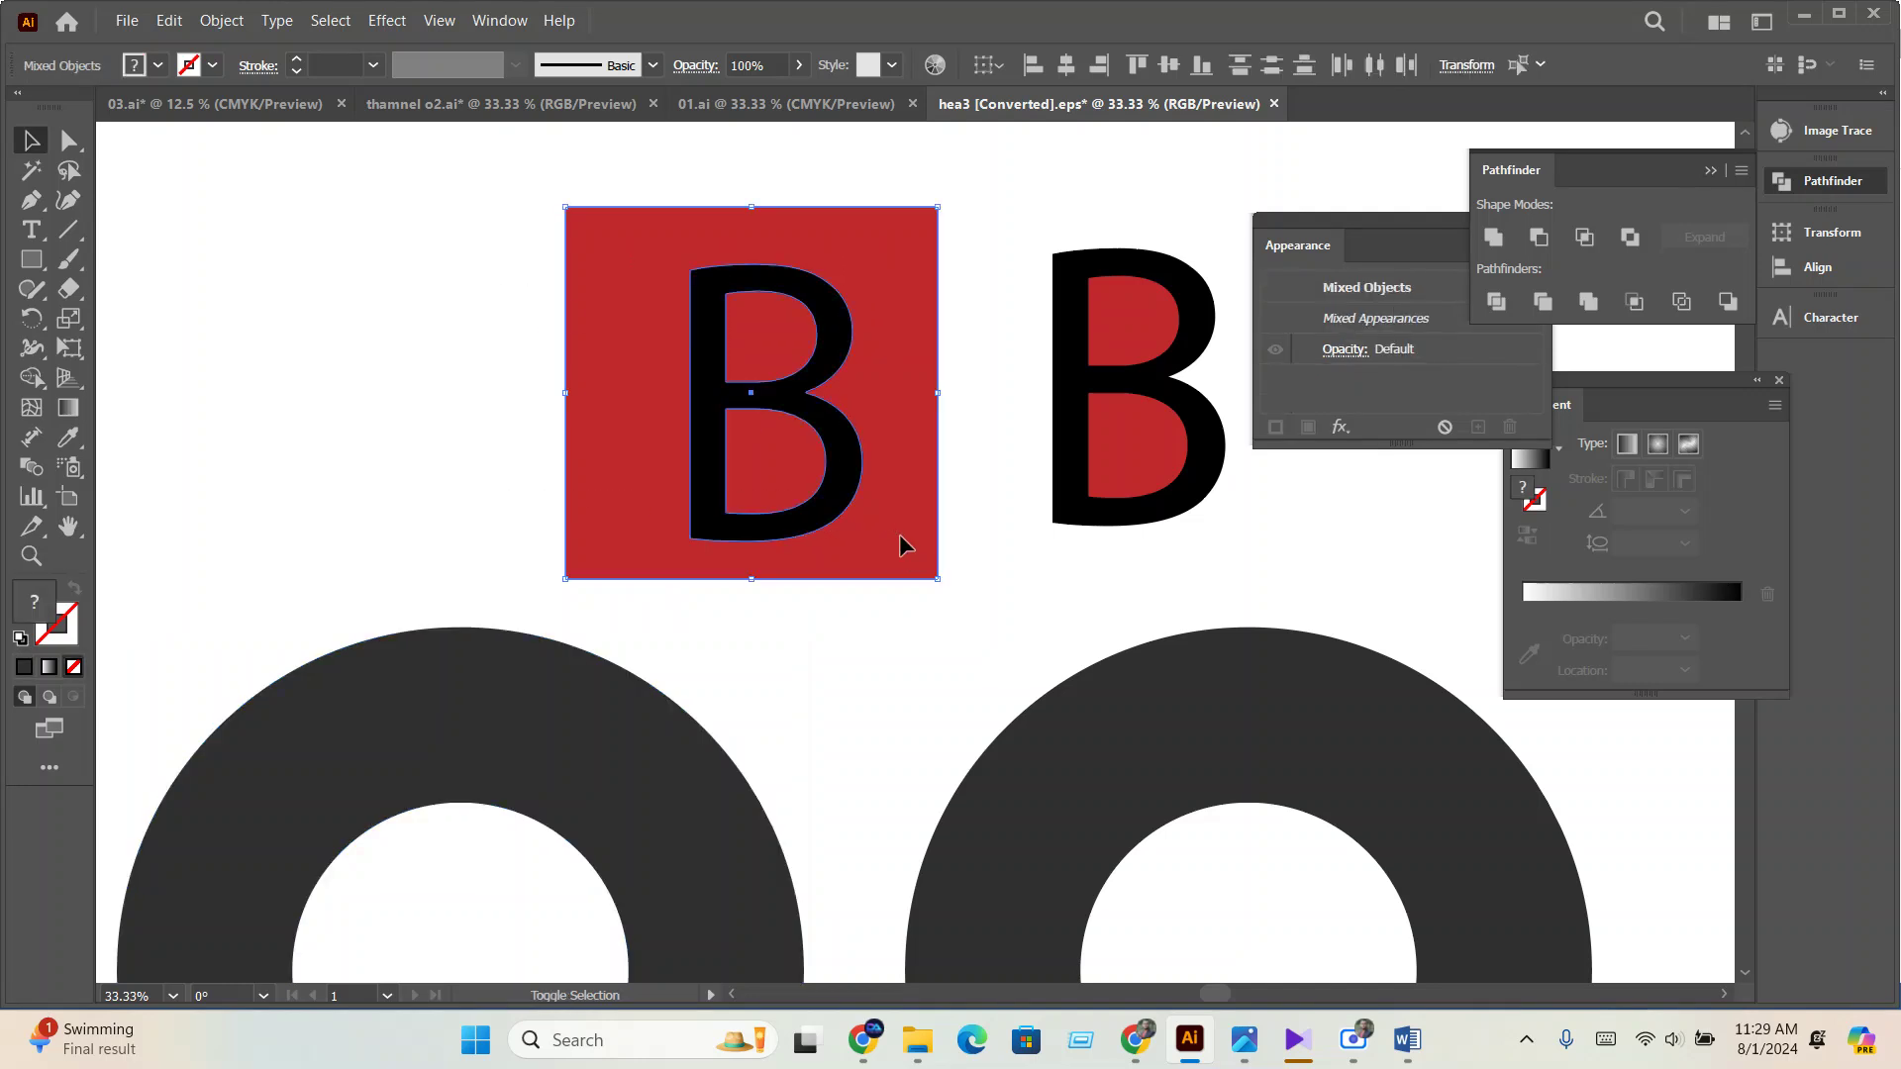
pyautogui.hotkey('shift', 'm')
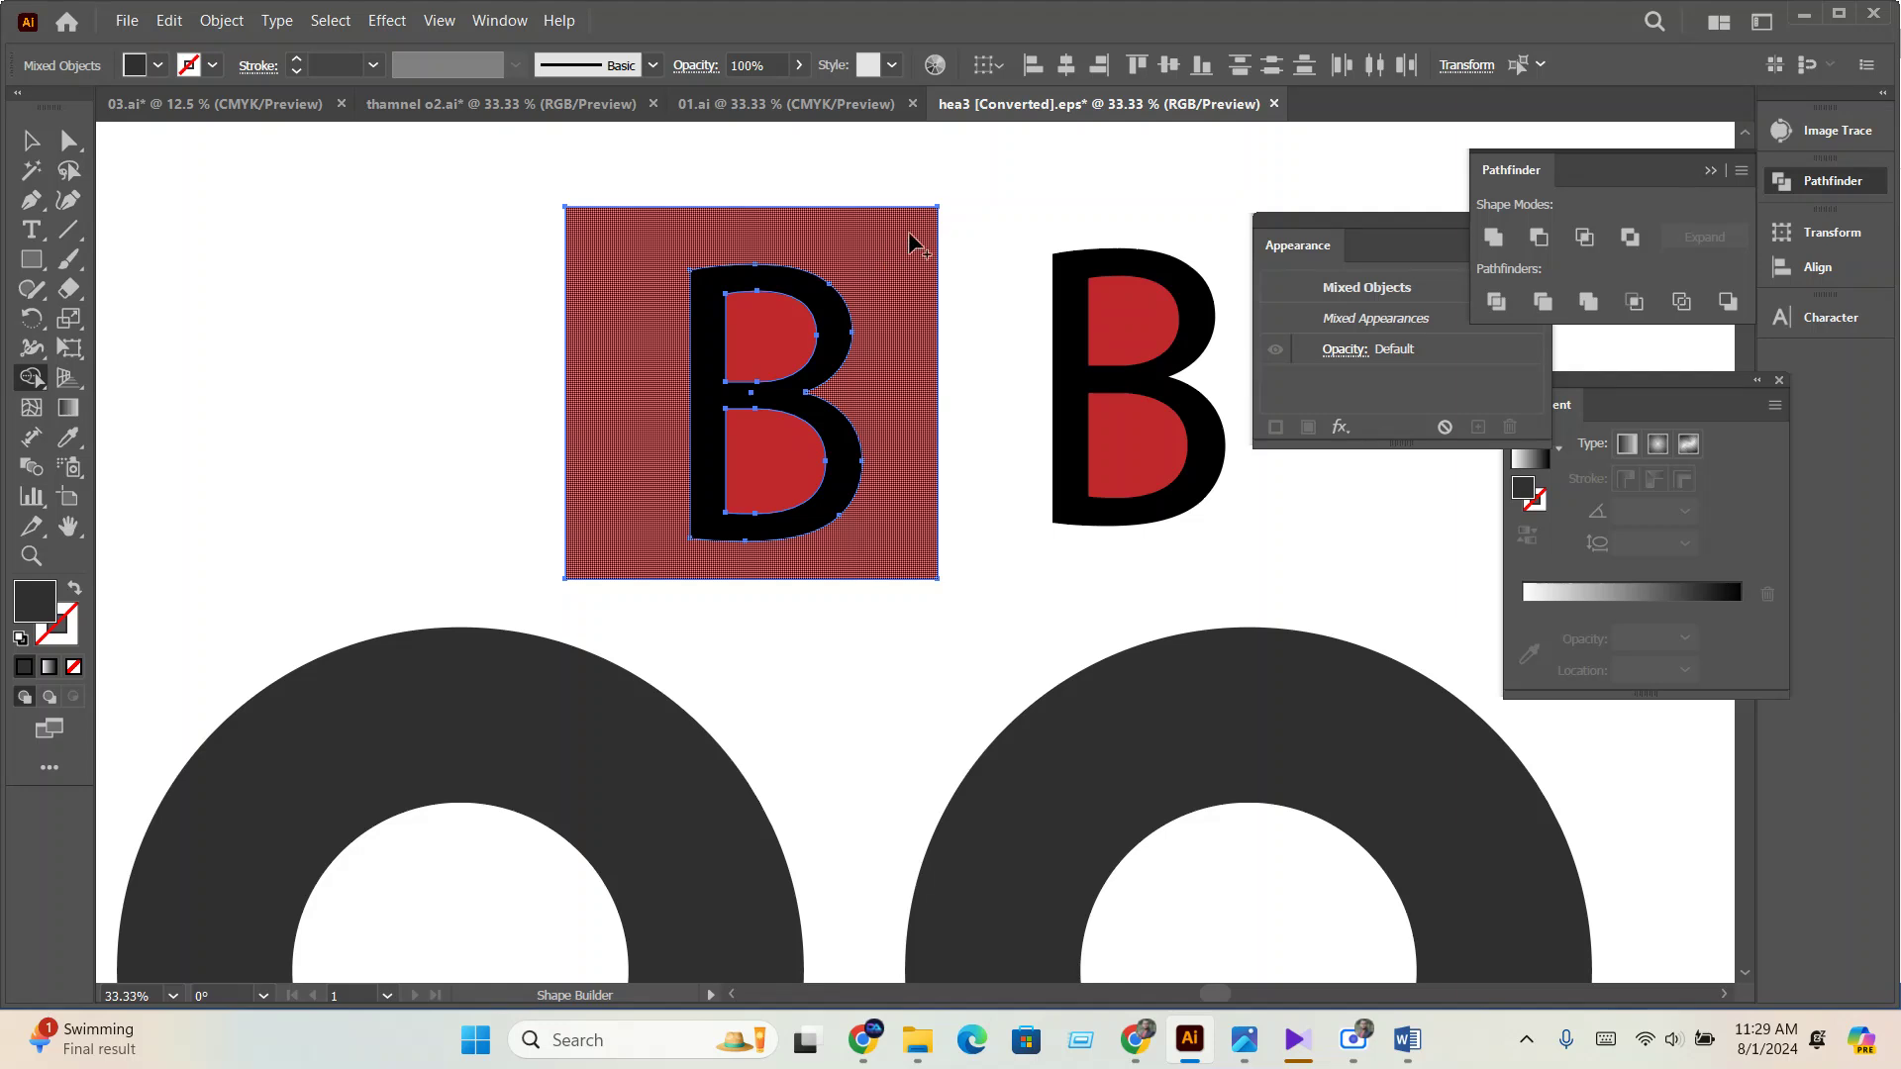
pyautogui.moveTo(965, 187); pyautogui.dragTo(965, 187)
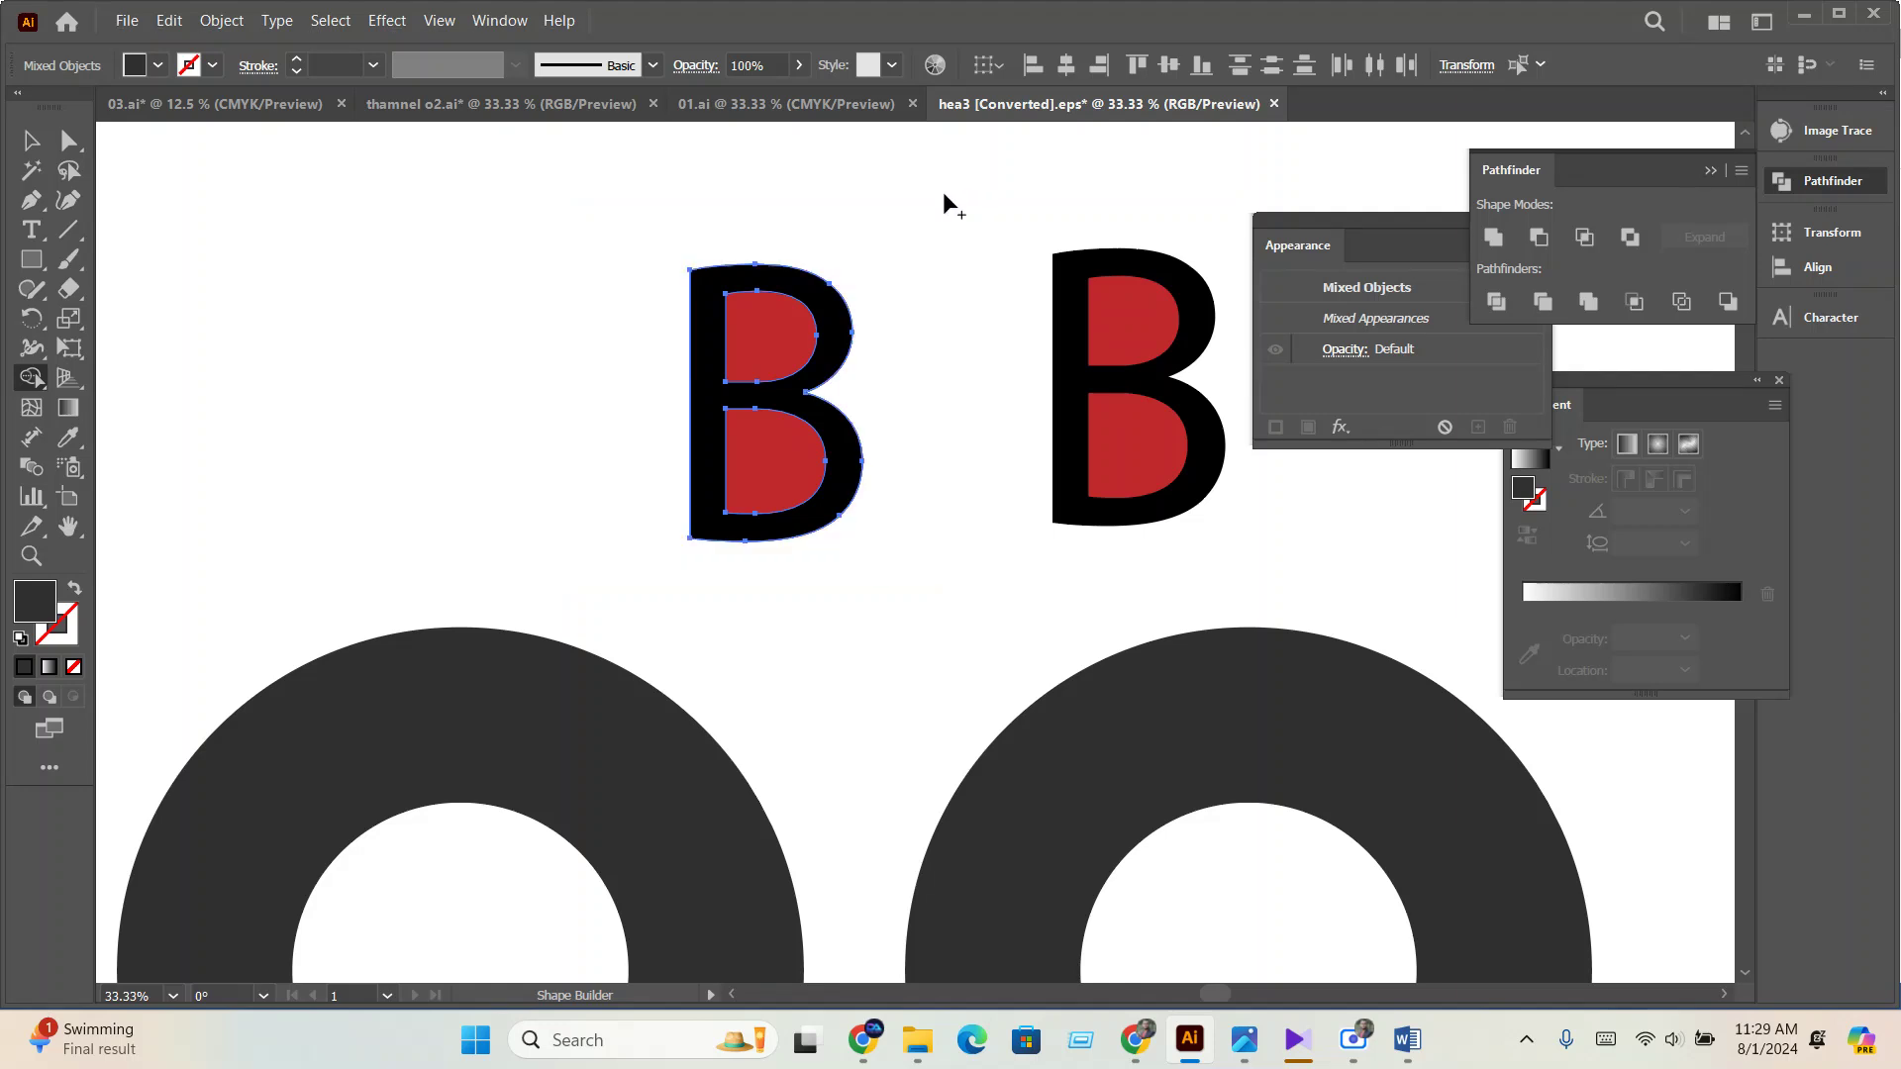
pyautogui.click(31, 140)
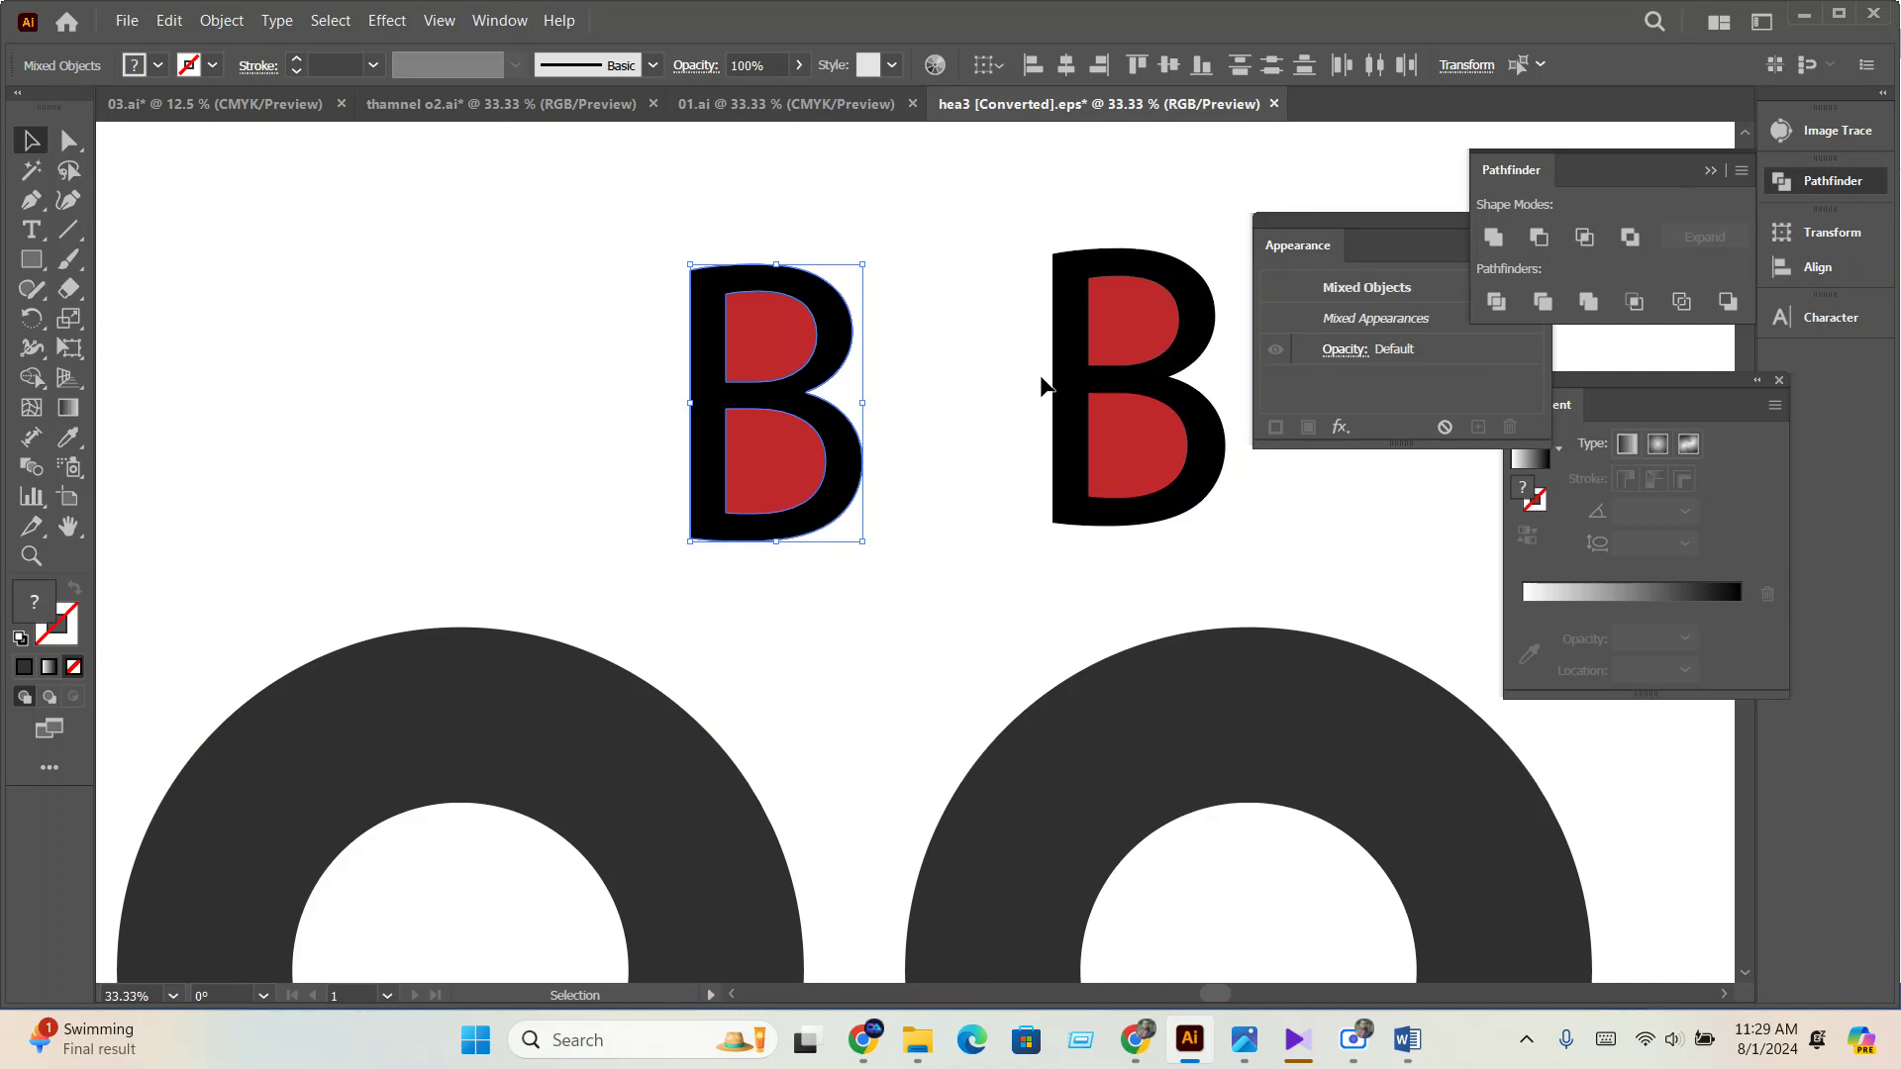
pyautogui.click(958, 392)
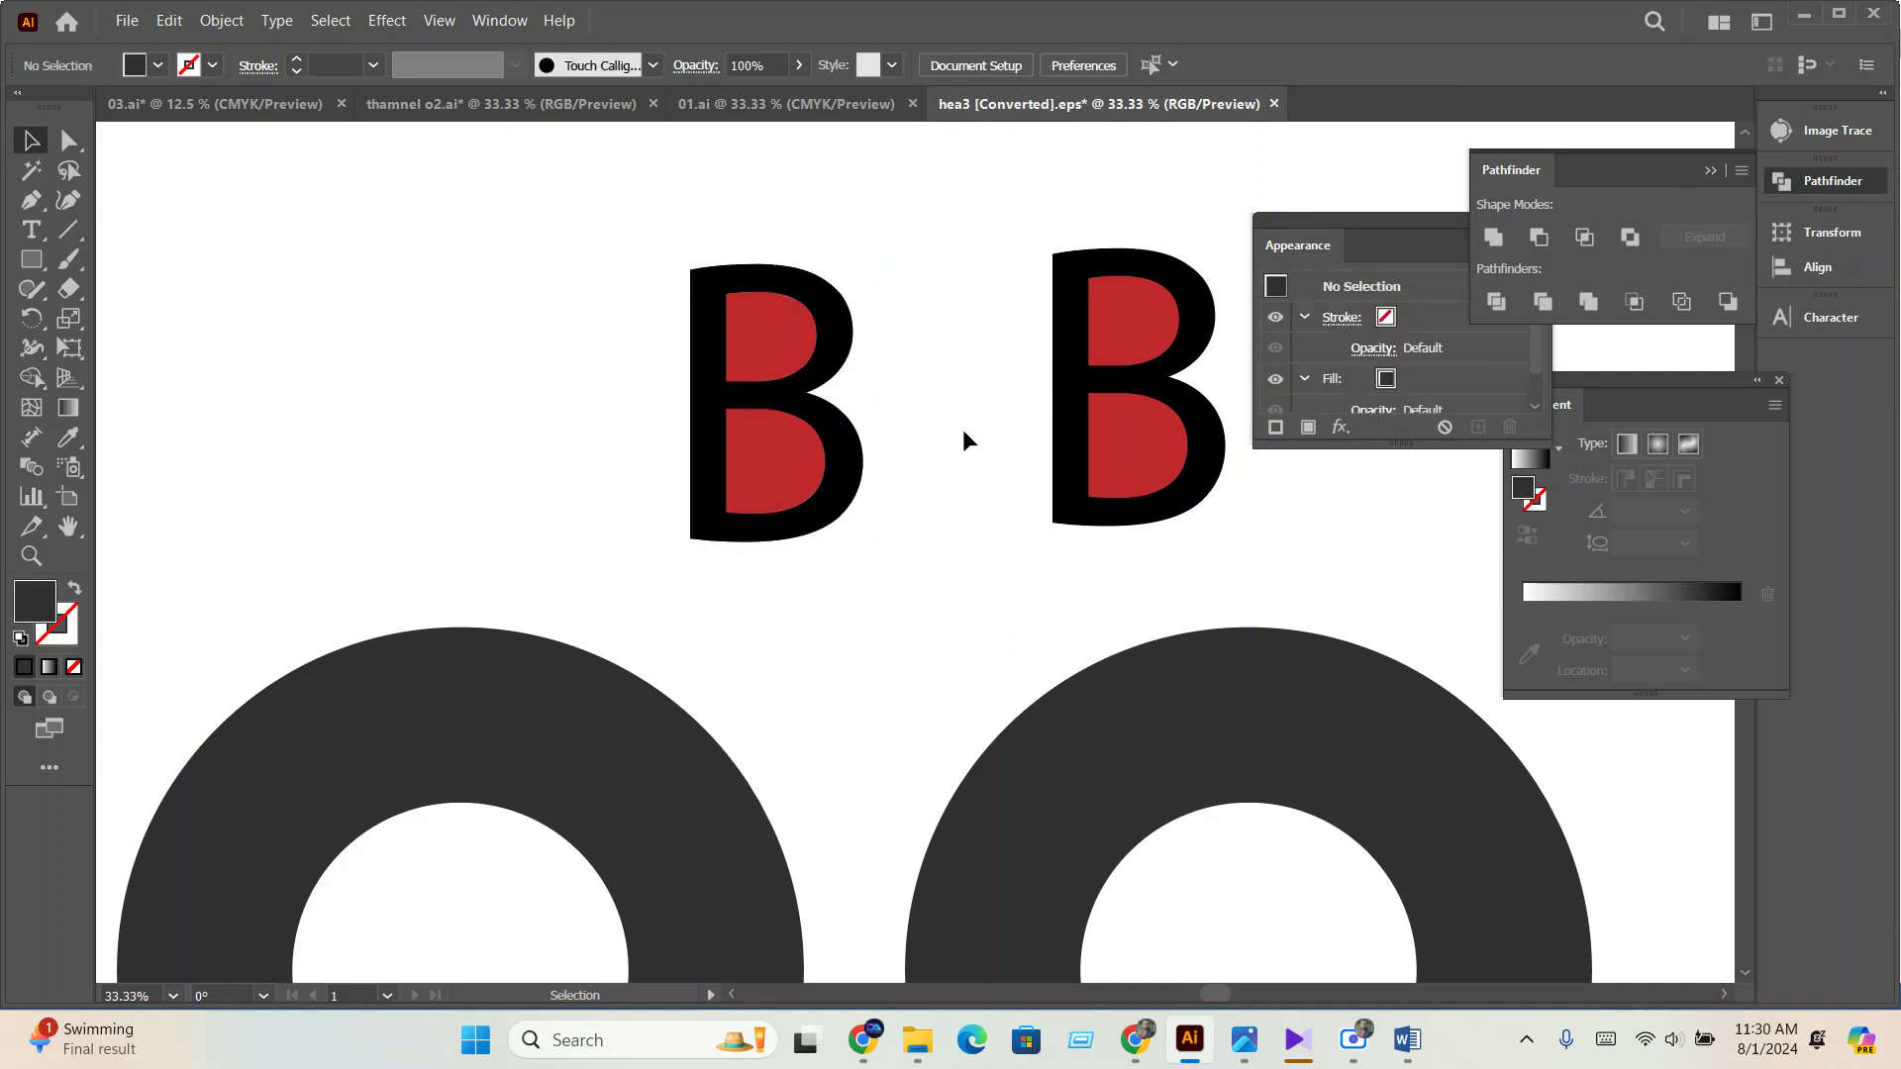
# Select the left B with its two red areas and merge them into one solid shape with the Shape Builder tool.
pyautogui.moveTo(943, 366); pyautogui.dragTo(657, 310)
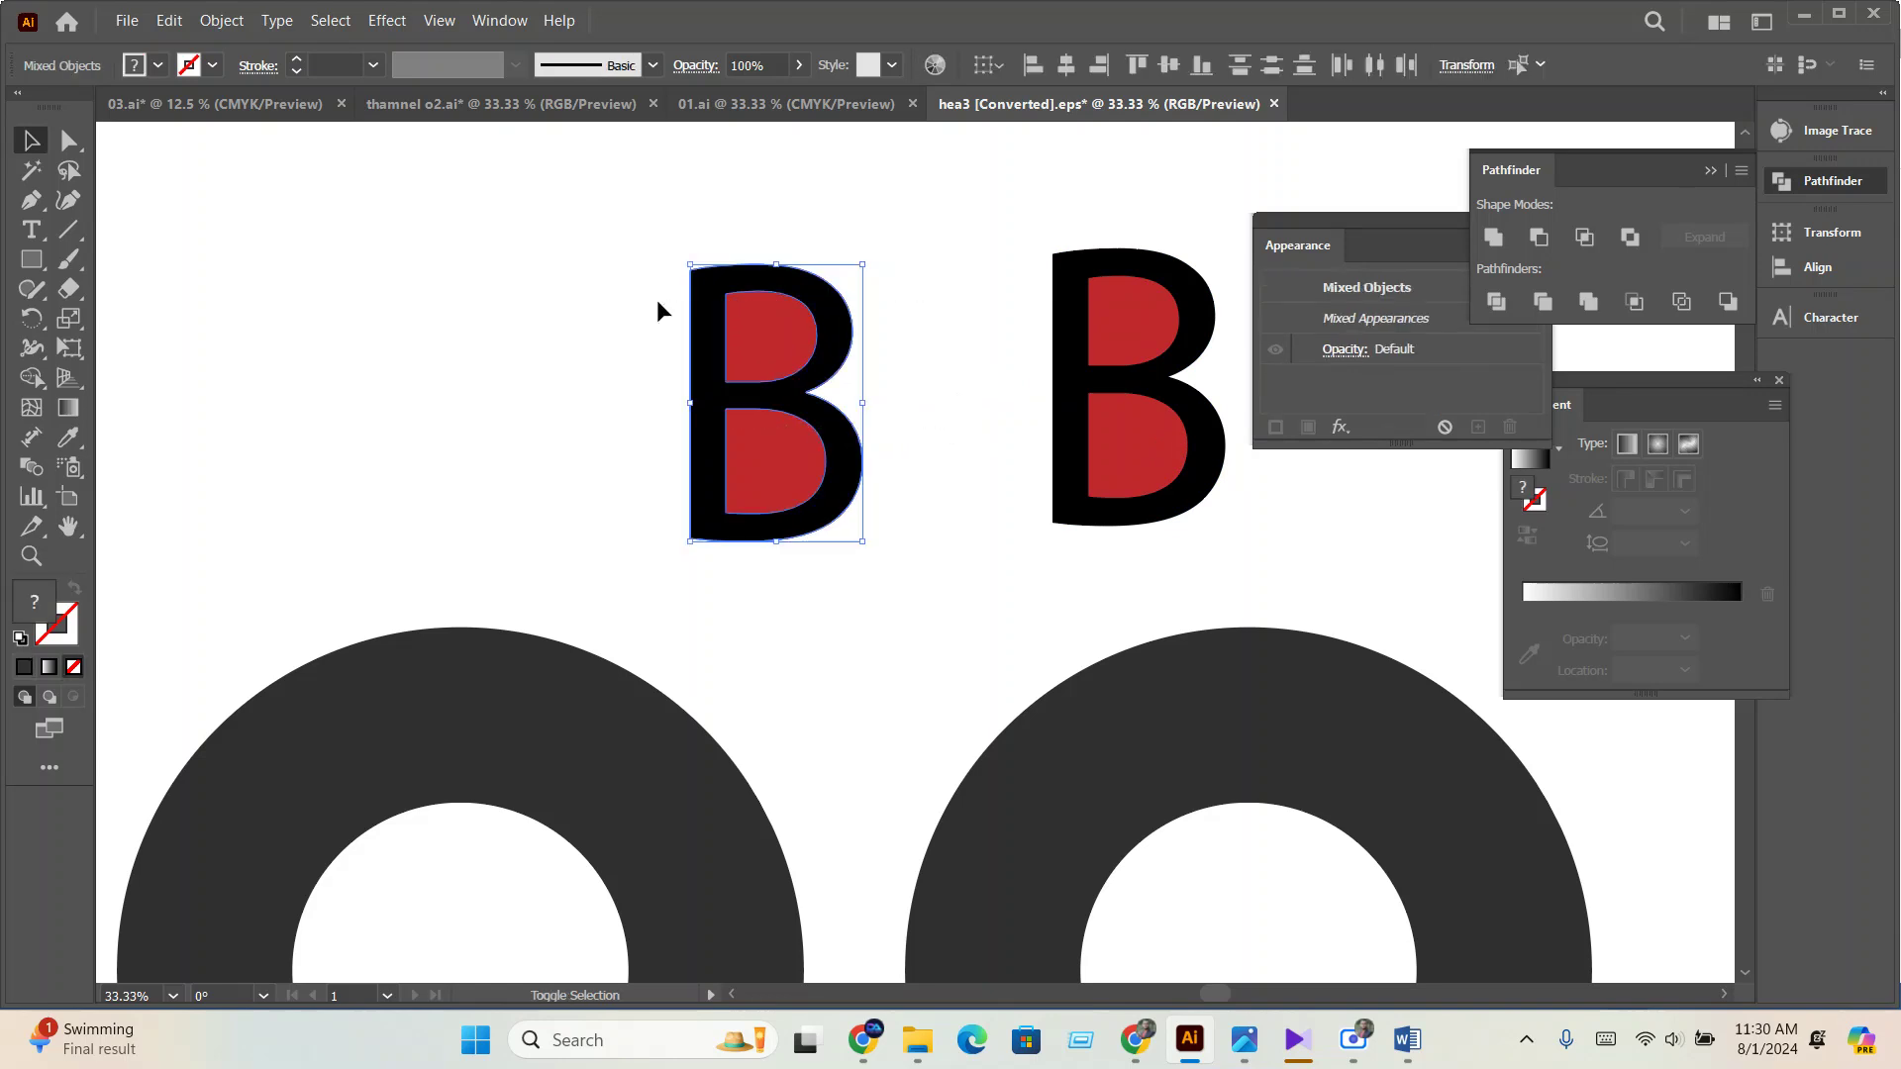
pyautogui.hotkey('shift', 'm')
pyautogui.scroll(2, 741, 348)
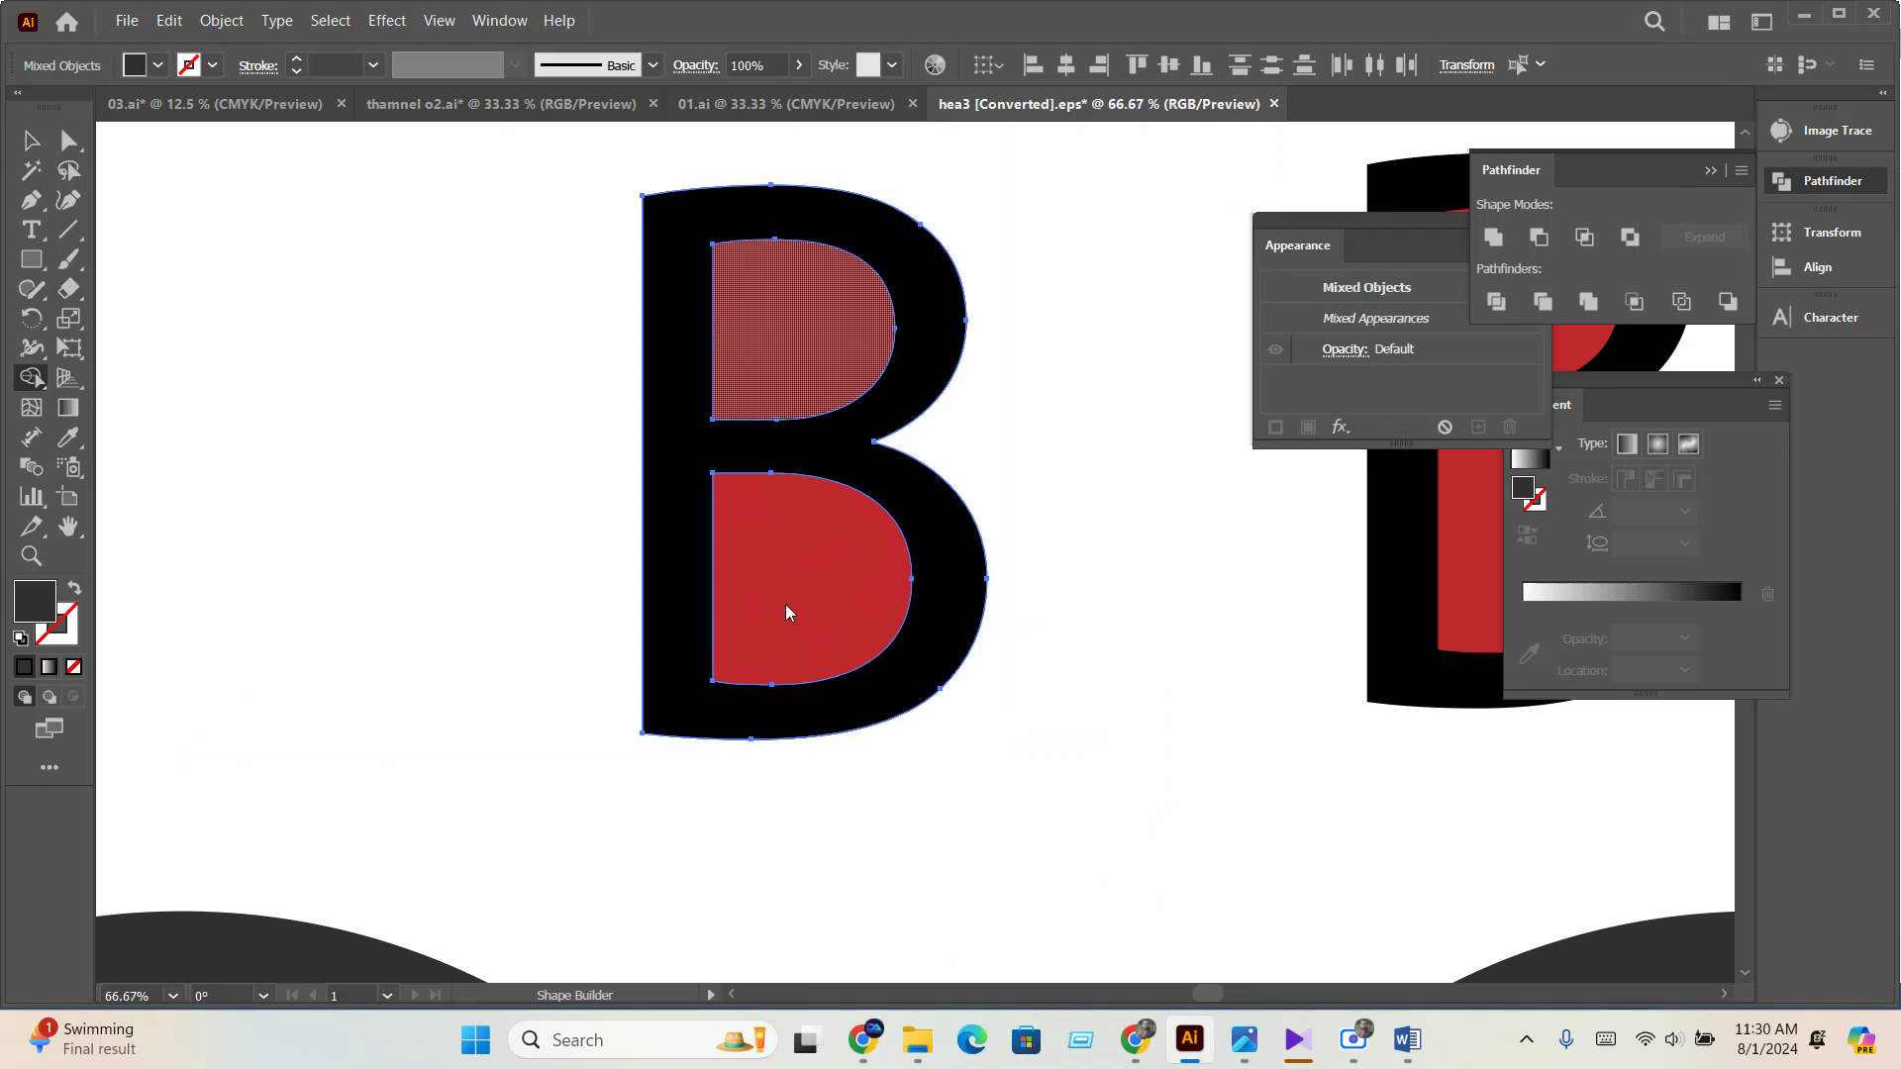
pyautogui.moveTo(715, 366); pyautogui.dragTo(818, 531)
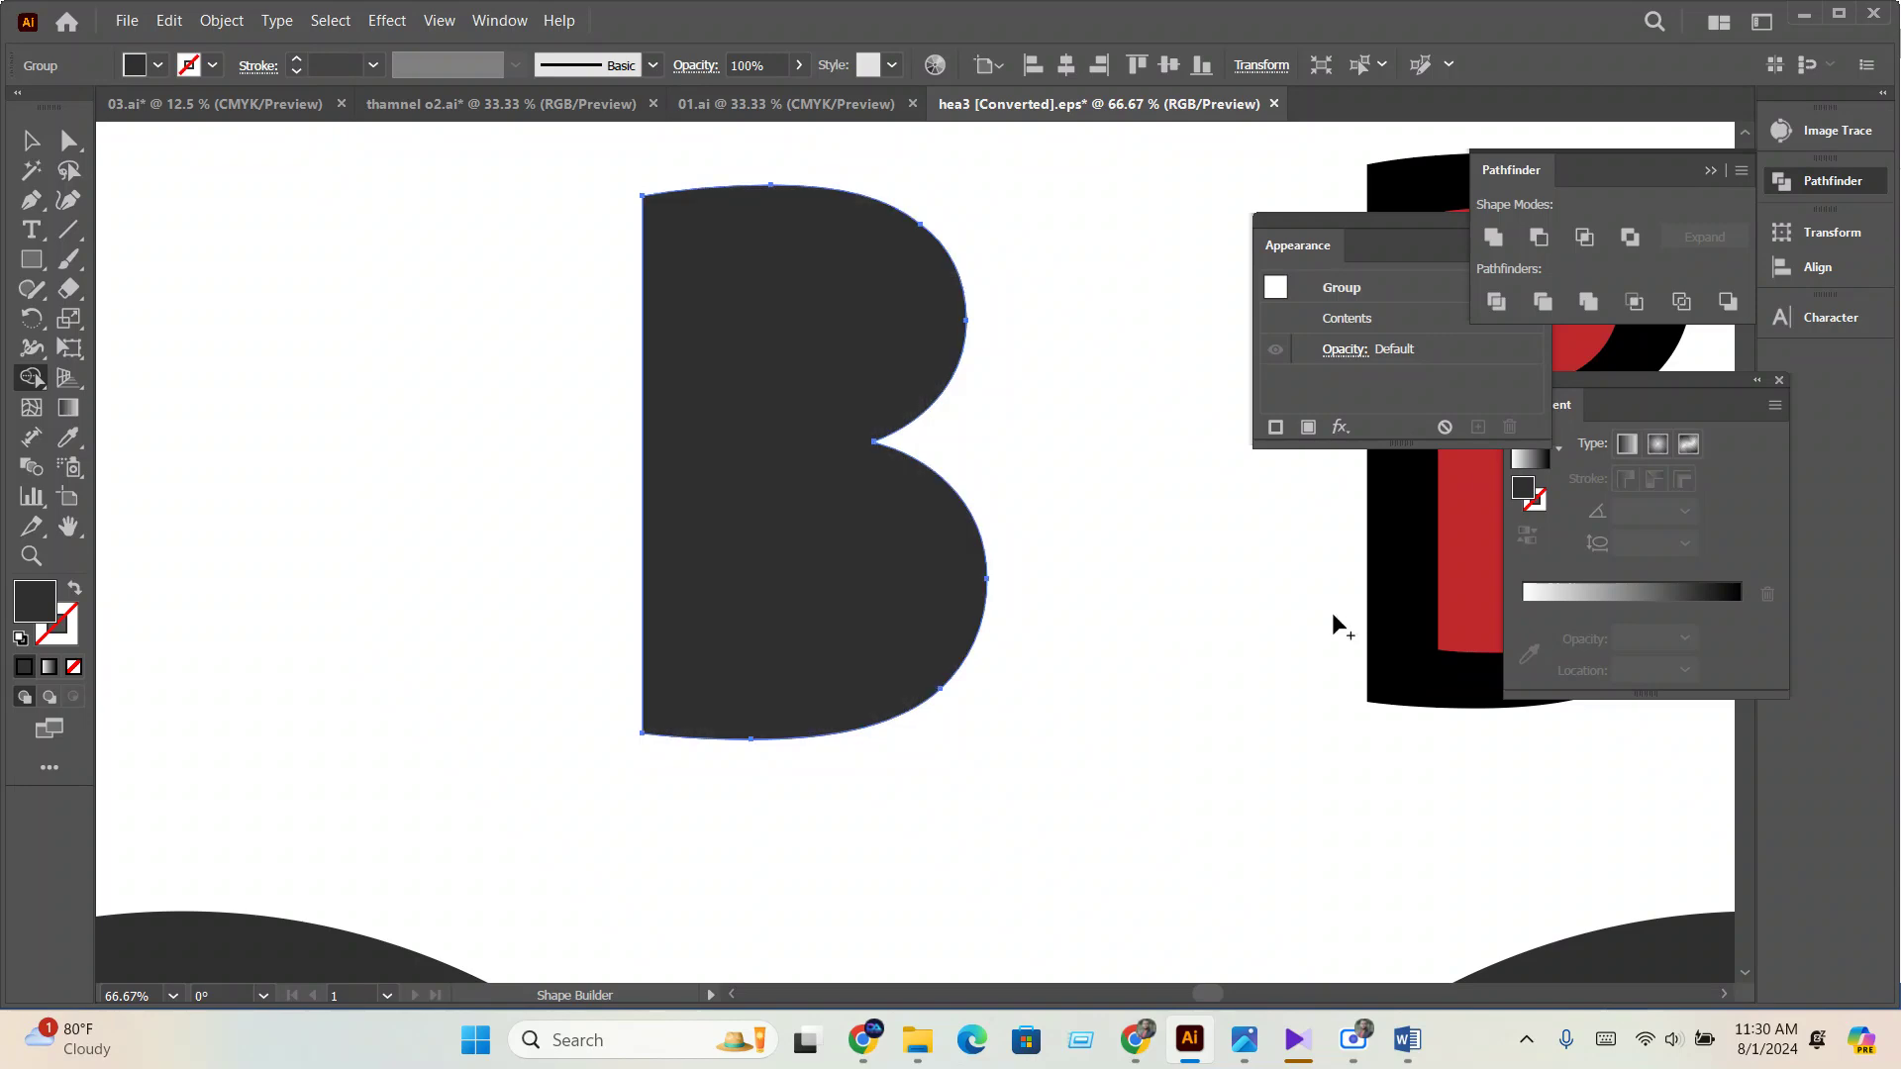
# Select the right B with its red areas and unite all regions into one solid dark shape with Shape Builder.
pyautogui.moveTo(1333, 612); pyautogui.dragTo(863, 666)
pyautogui.click(31, 145)
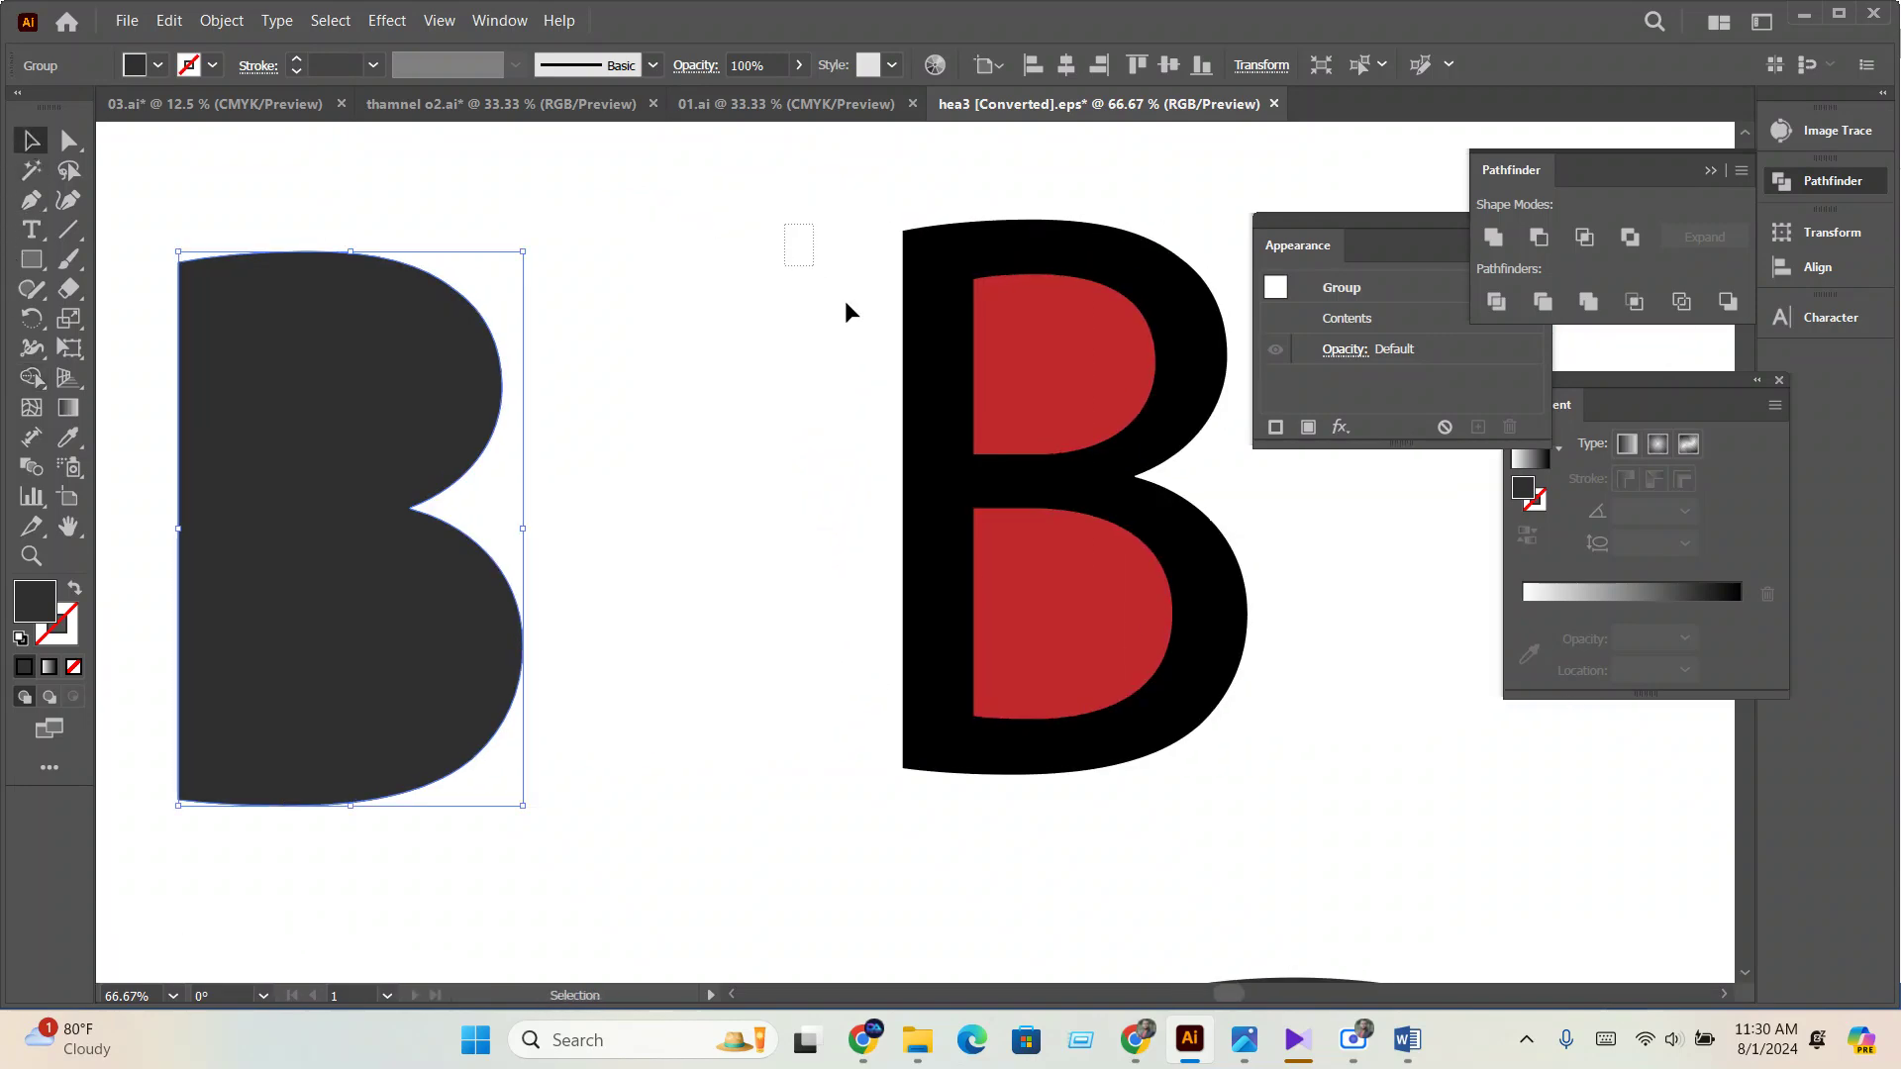
pyautogui.moveTo(788, 230); pyautogui.dragTo(1102, 637)
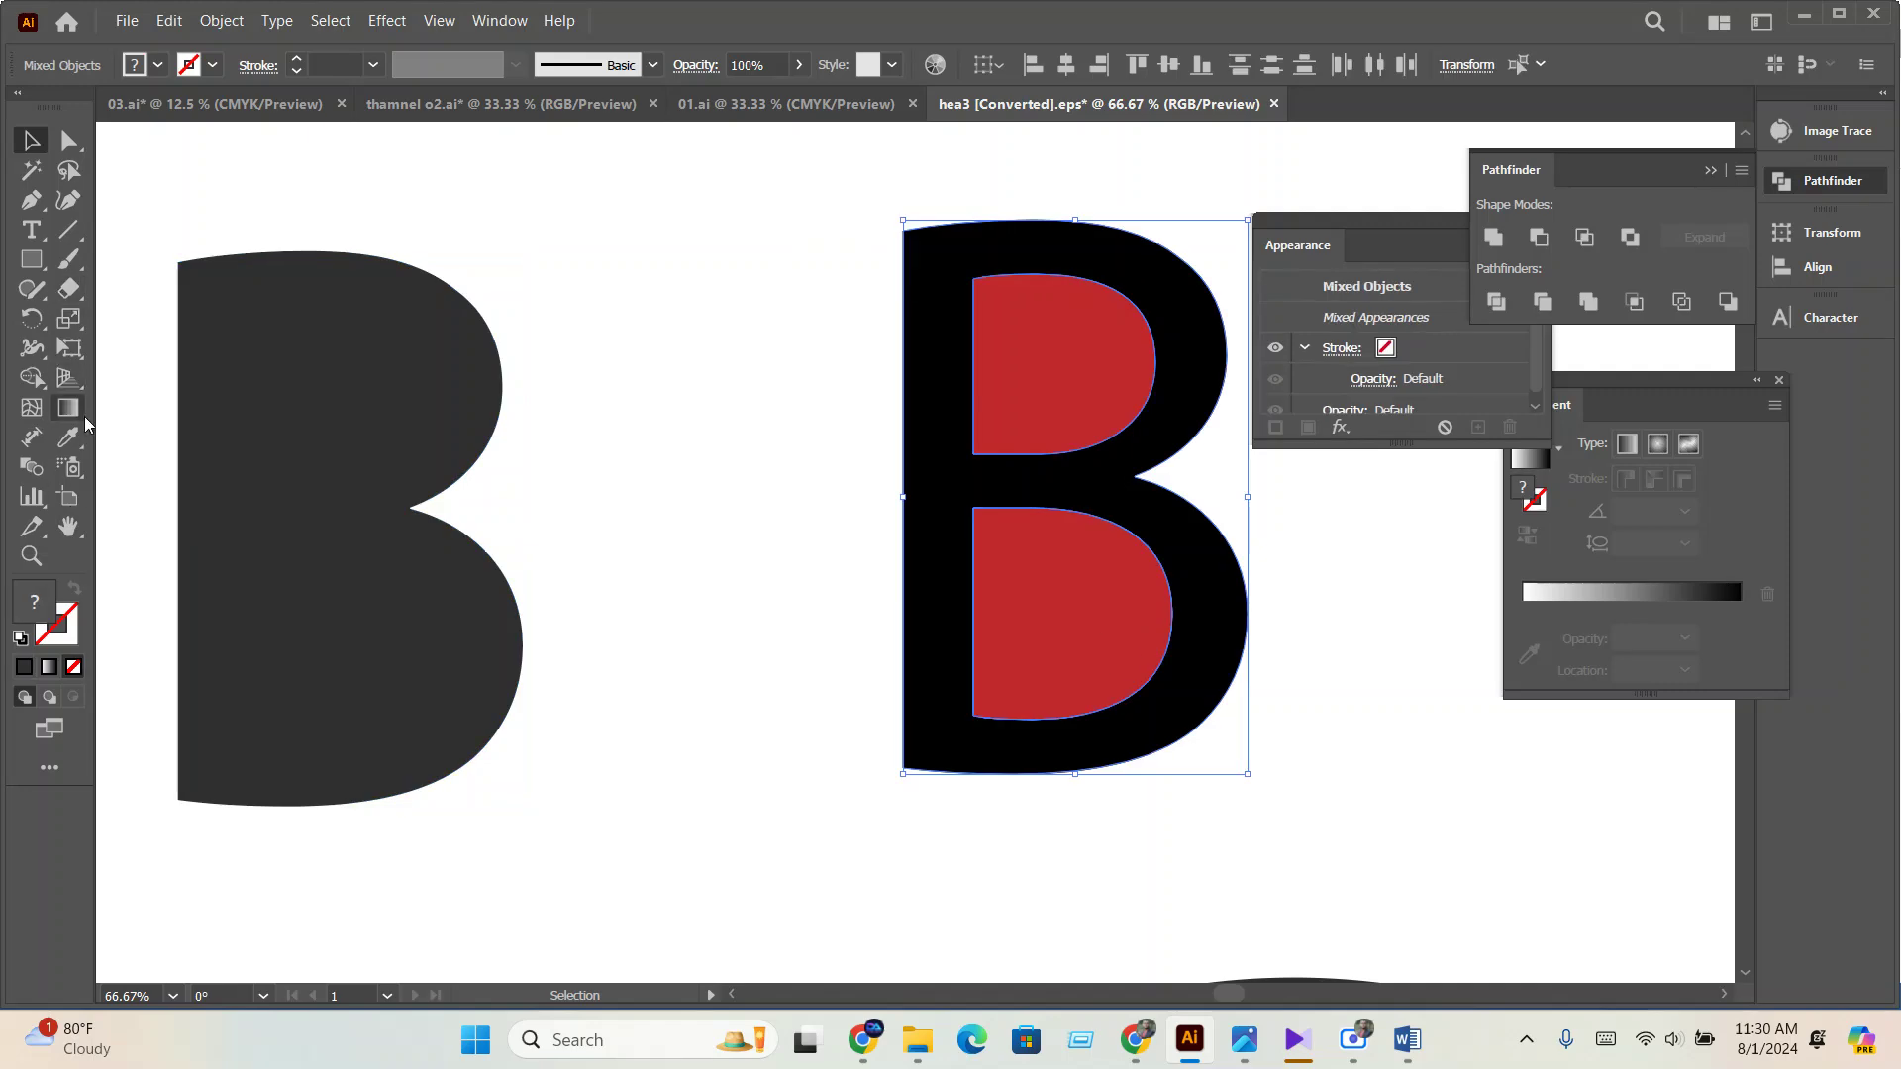
pyautogui.hotkey('shift', 'm')
pyautogui.moveTo(1034, 371); pyautogui.dragTo(934, 565)
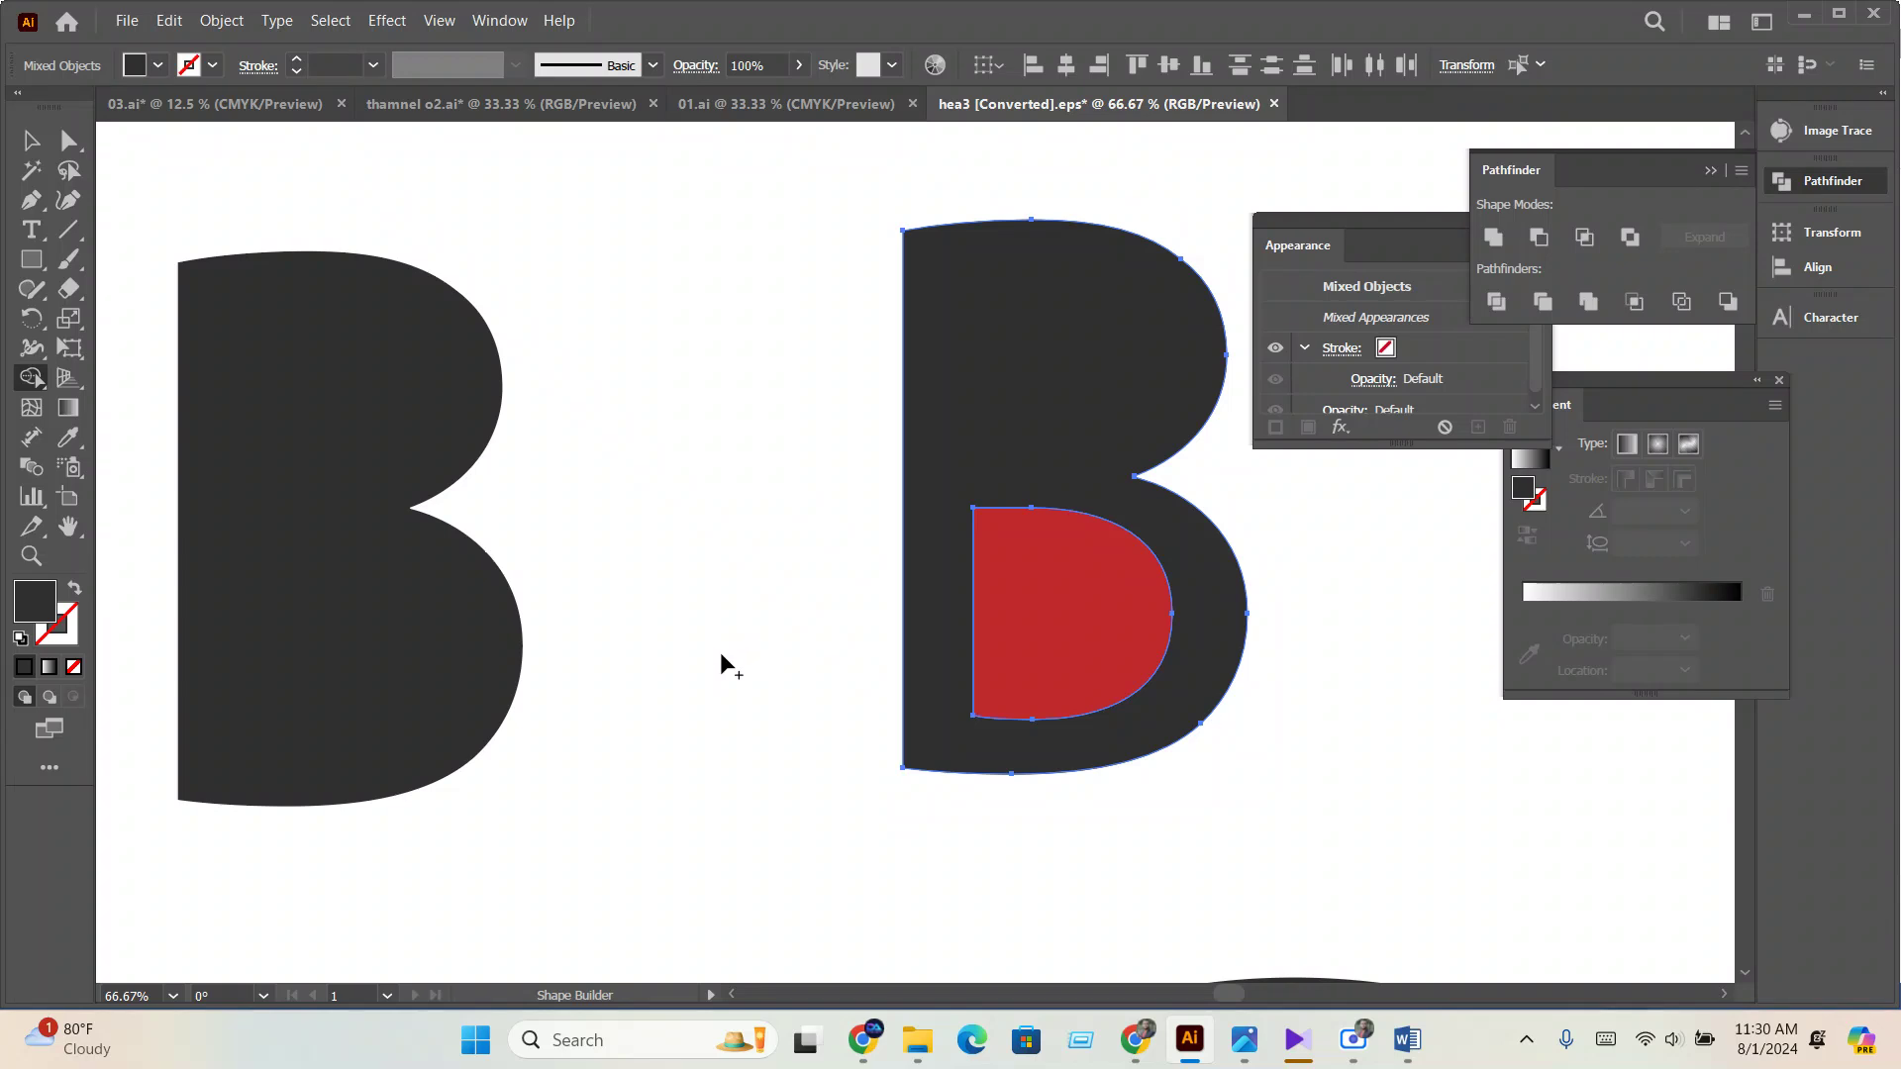
pyautogui.moveTo(1121, 705); pyautogui.dragTo(1149, 749)
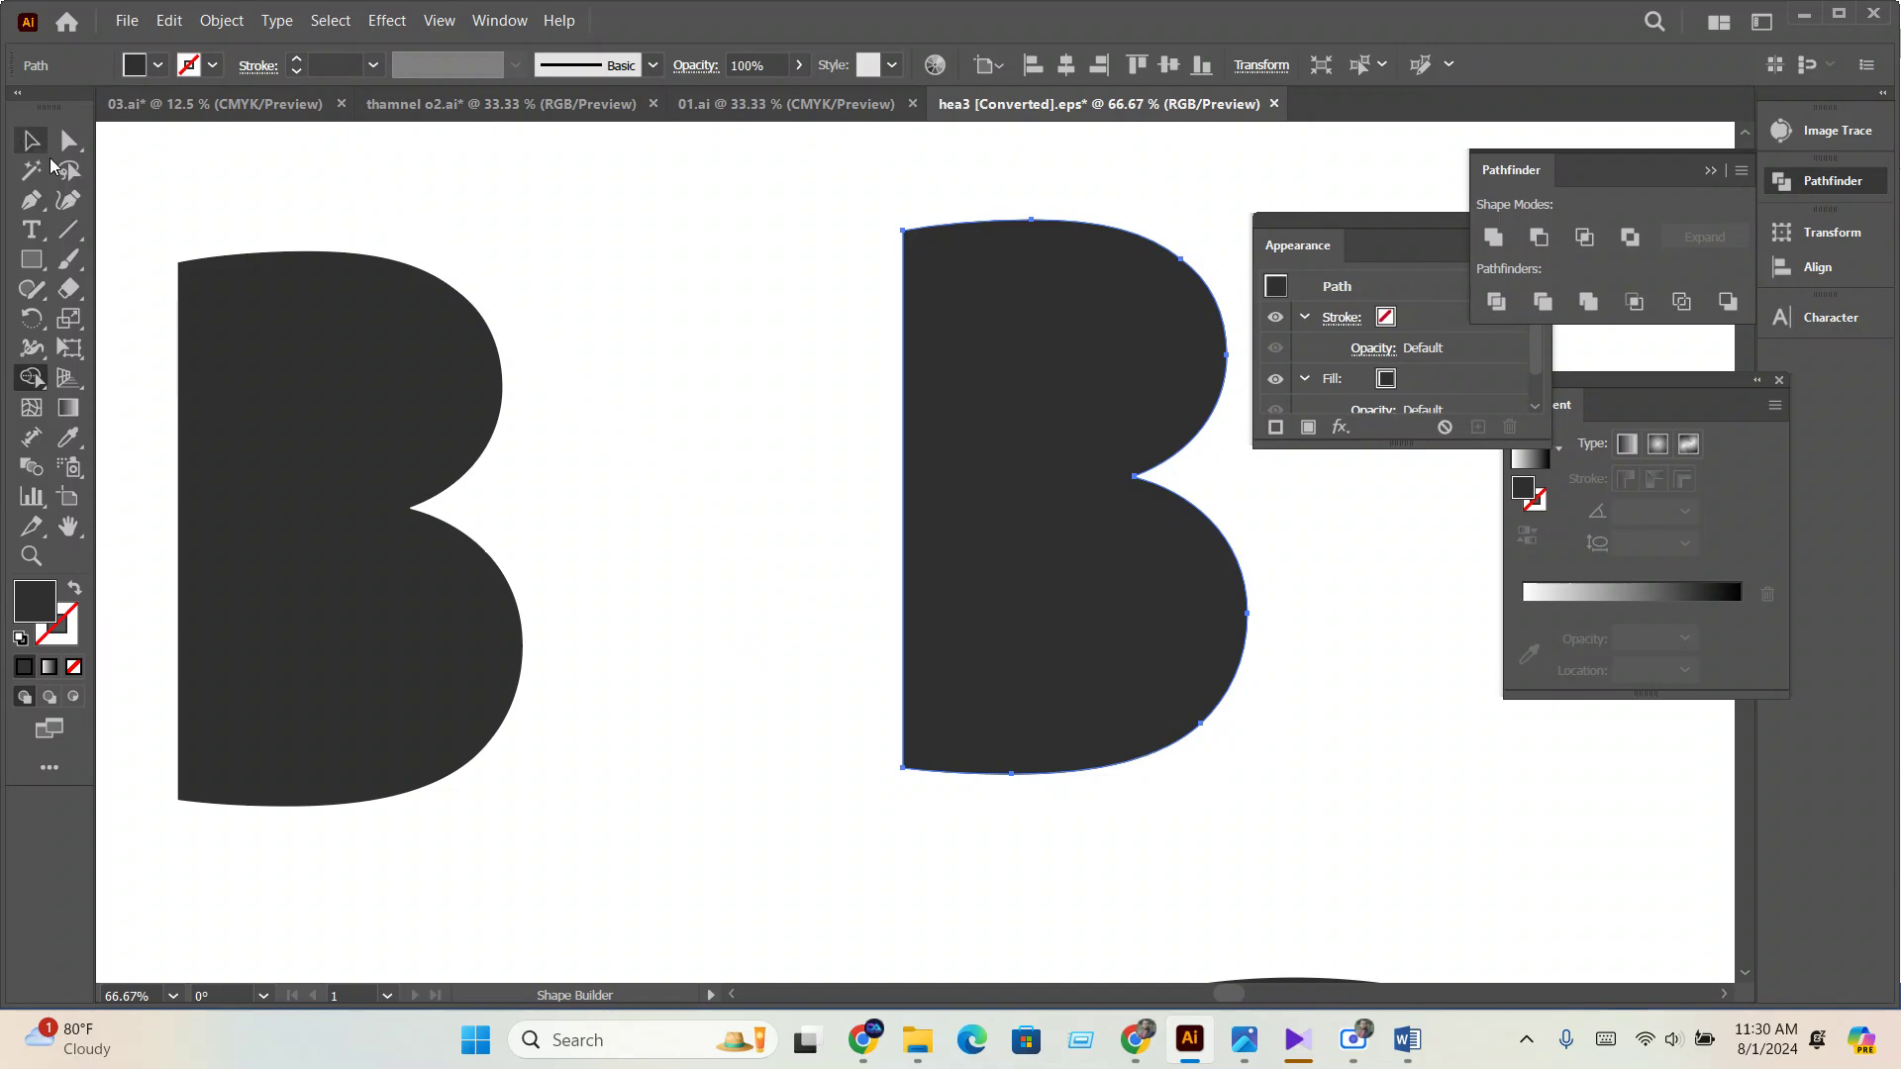
pyautogui.click(31, 140)
# Move the right ring to overlap the left ring up to its inner circle, and fill the moved ring with red.
pyautogui.moveTo(496, 683); pyautogui.dragTo(657, 99)
pyautogui.hotkey('ctrl', '-')
pyautogui.hotkey('ctrl', '-')
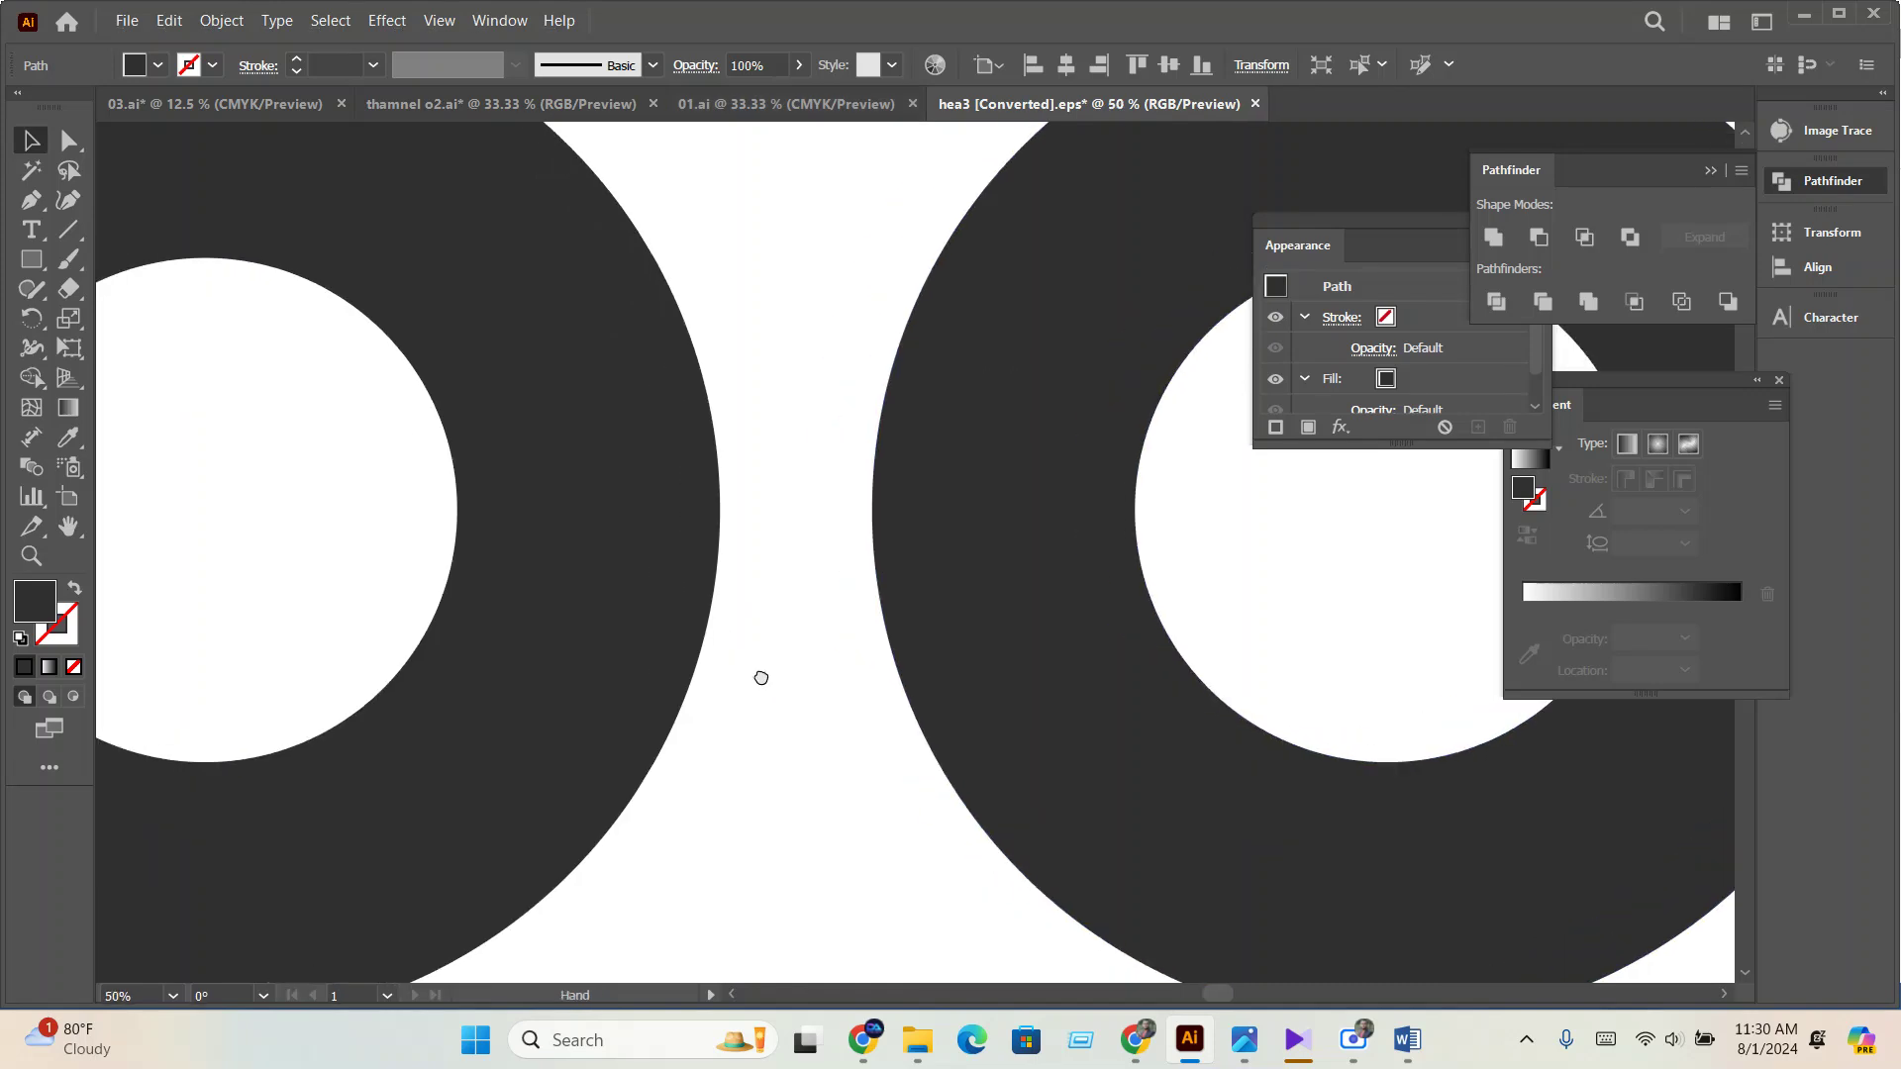
pyautogui.moveTo(884, 658); pyautogui.dragTo(596, 605)
pyautogui.click(158, 64)
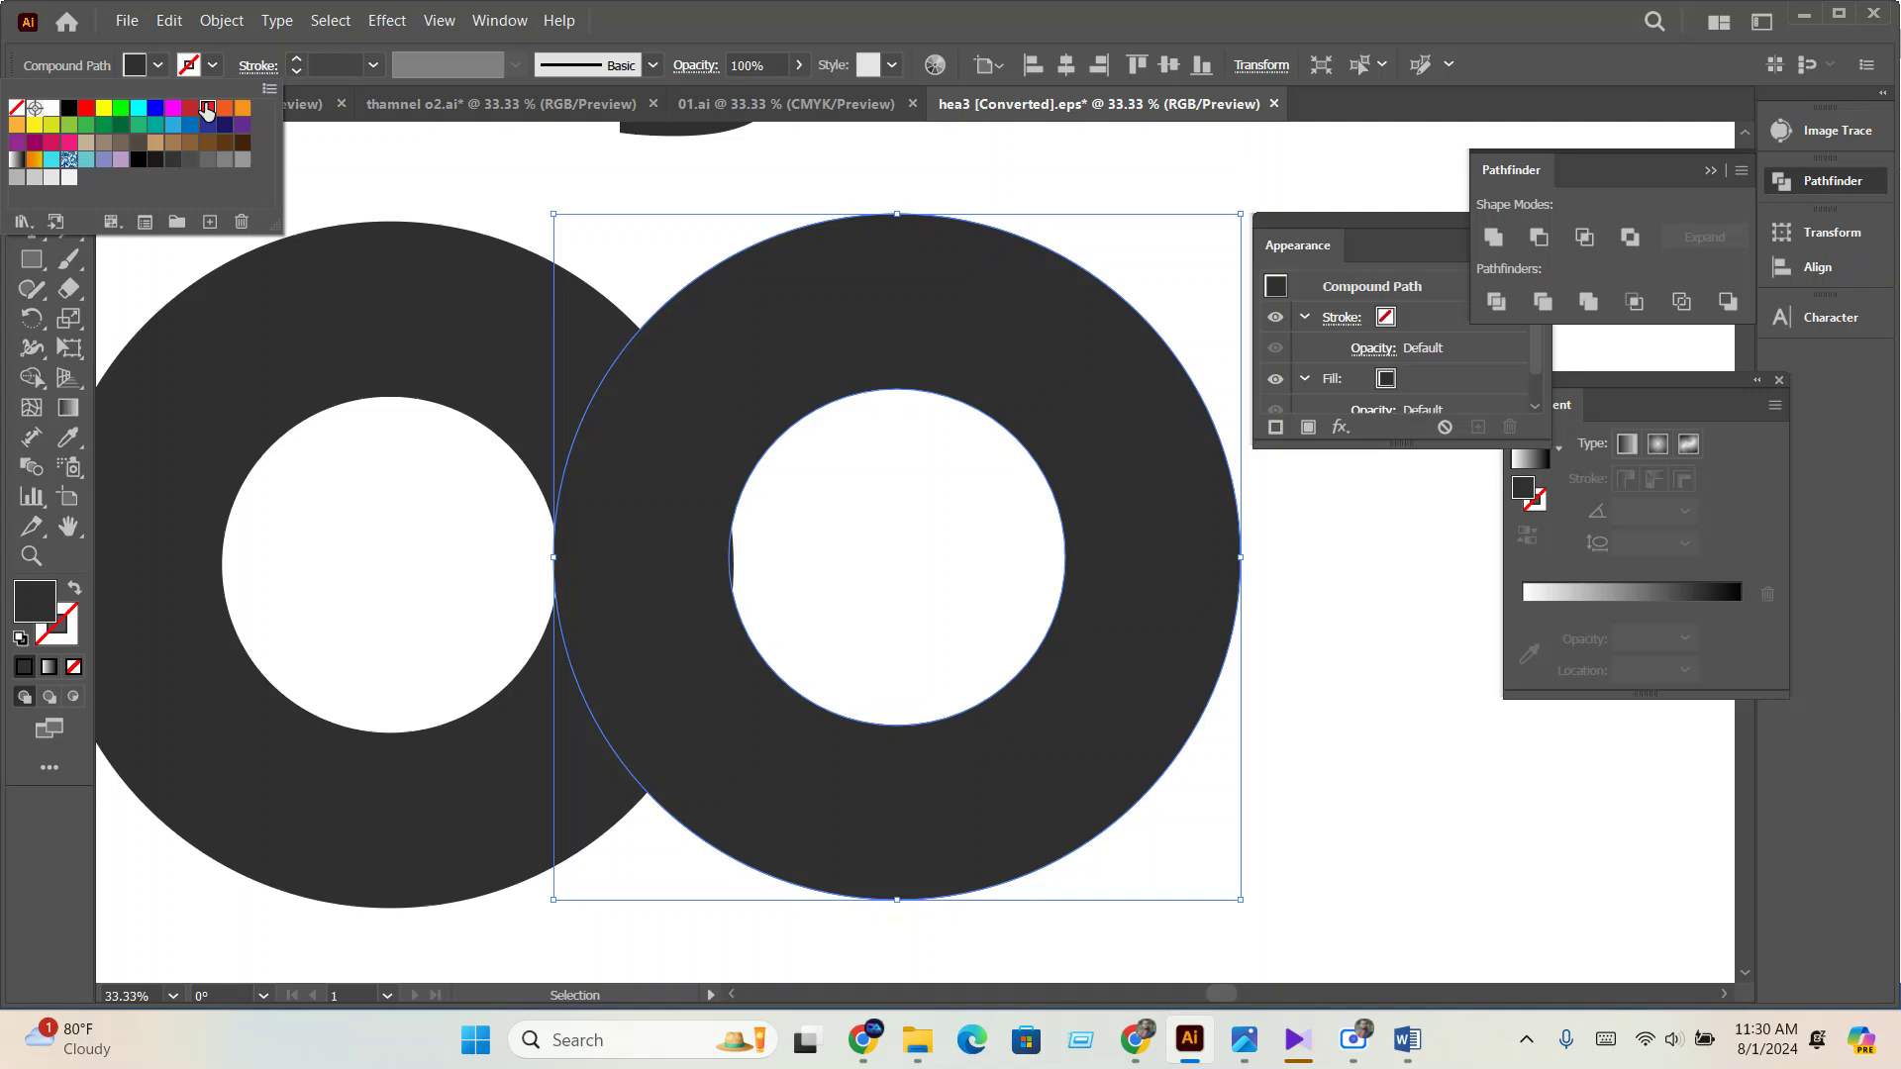
pyautogui.click(203, 127)
pyautogui.scroll(1, 637, 755)
pyautogui.moveTo(674, 656); pyautogui.dragTo(681, 655)
pyautogui.scroll(-1, 681, 656)
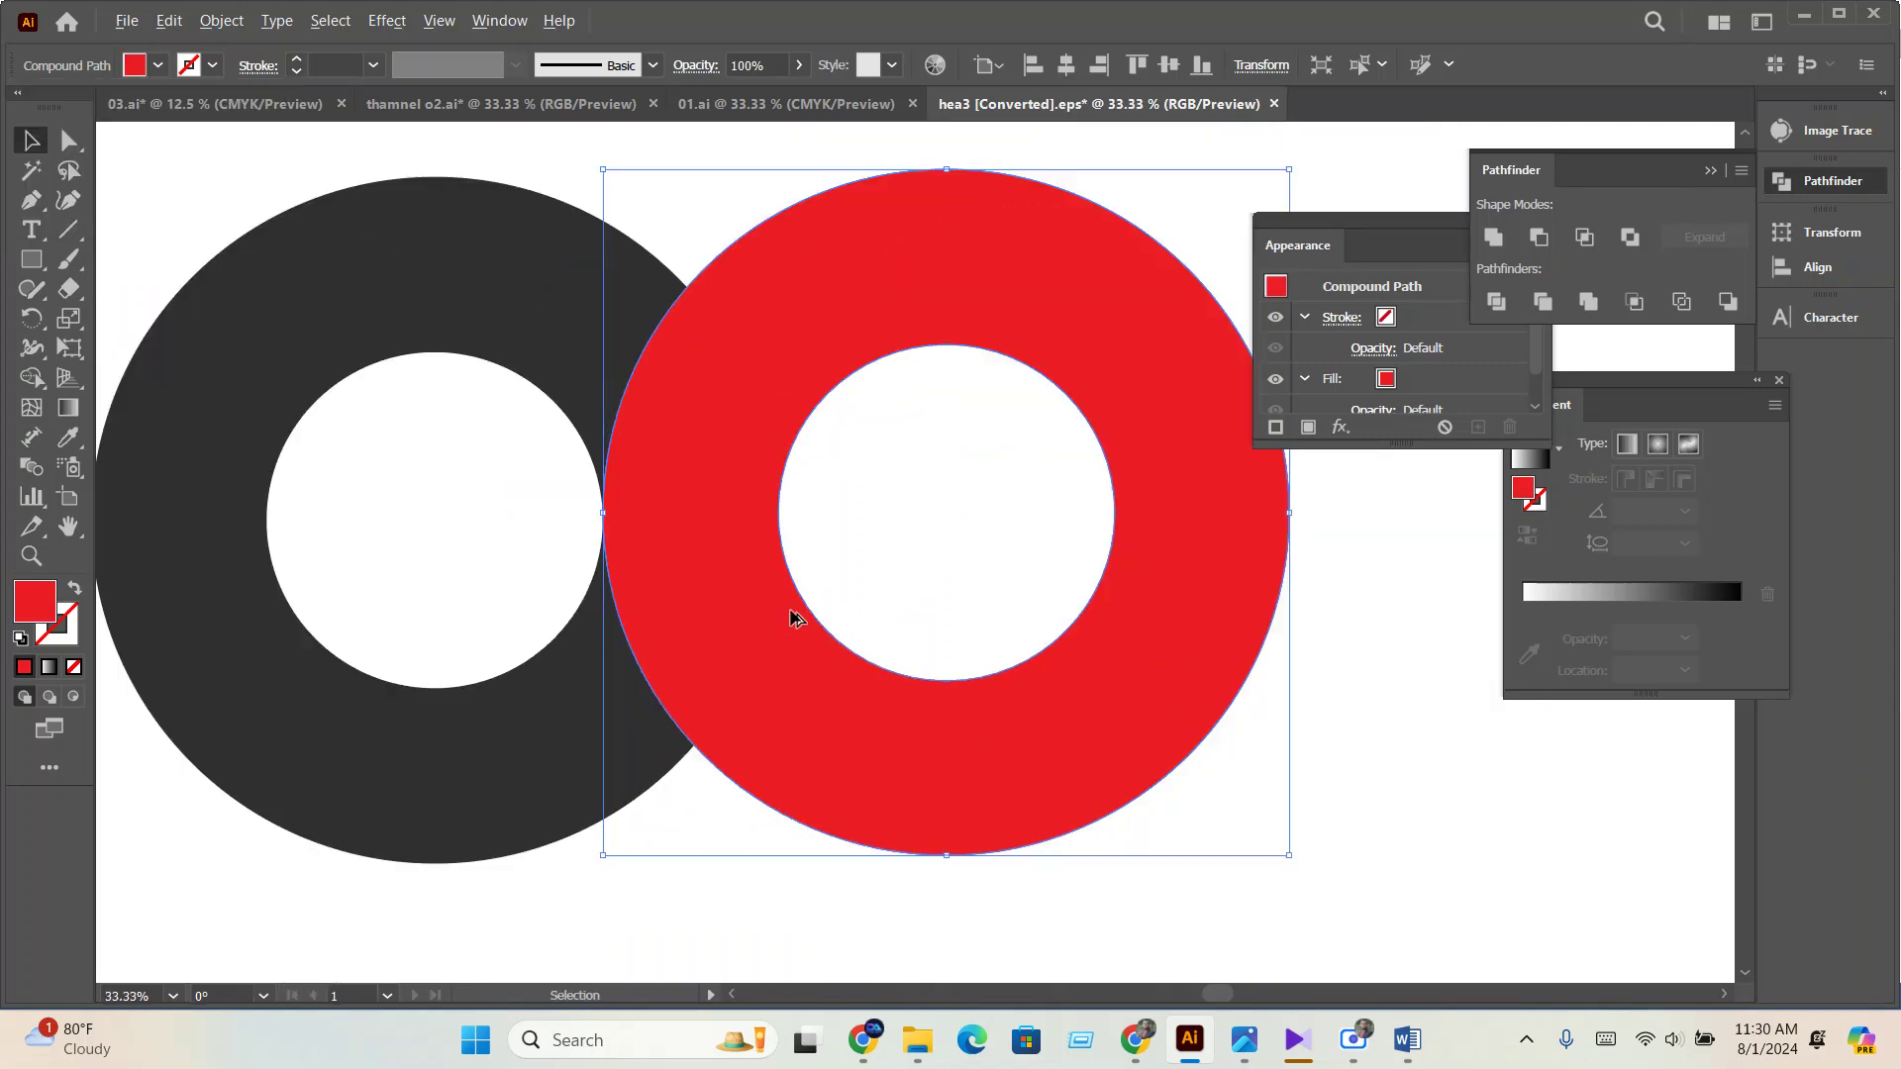
# Offset the red ring's path by 59 px with mitered joins.
pyautogui.click(846, 447)
pyautogui.click(858, 293)
pyautogui.click(221, 20)
pyautogui.moveTo(253, 639)
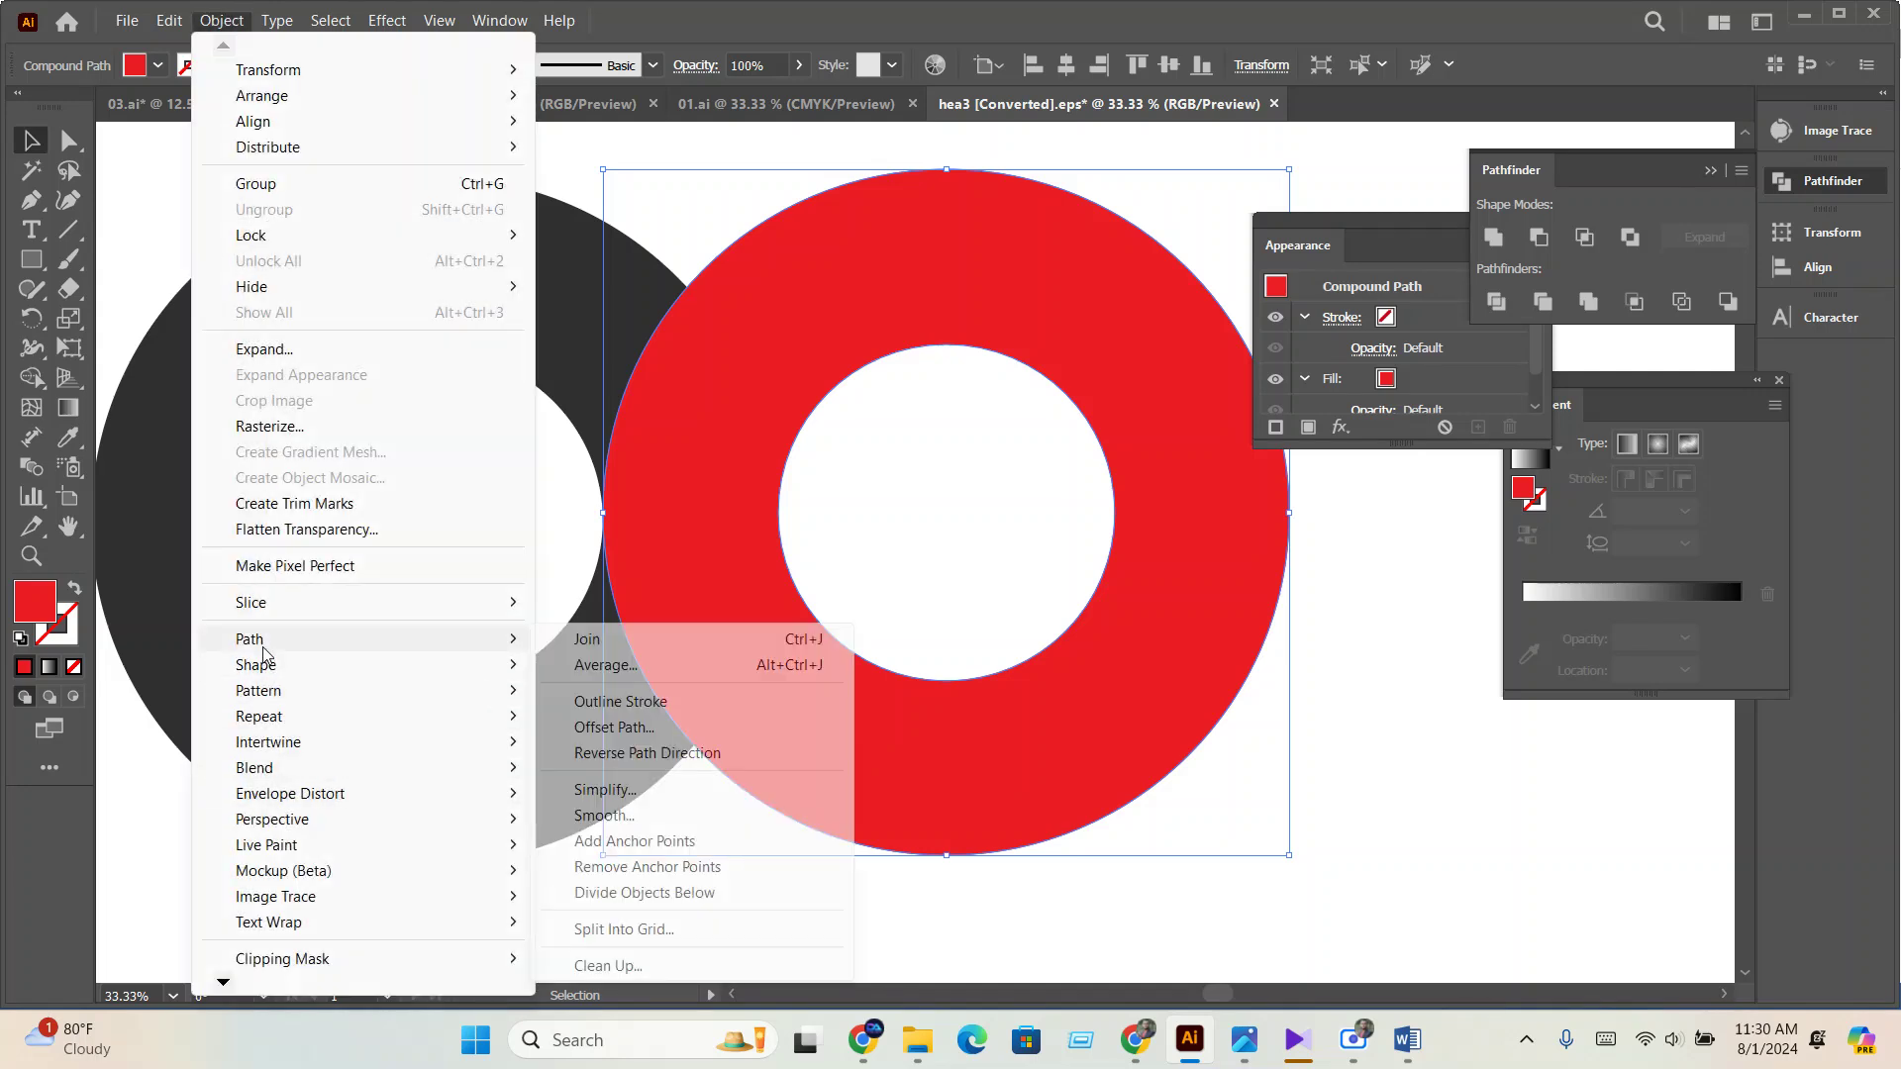
pyautogui.click(600, 737)
pyautogui.click(1358, 452)
pyautogui.scroll(9, 1366, 453)
pyautogui.scroll(20, 1366, 453)
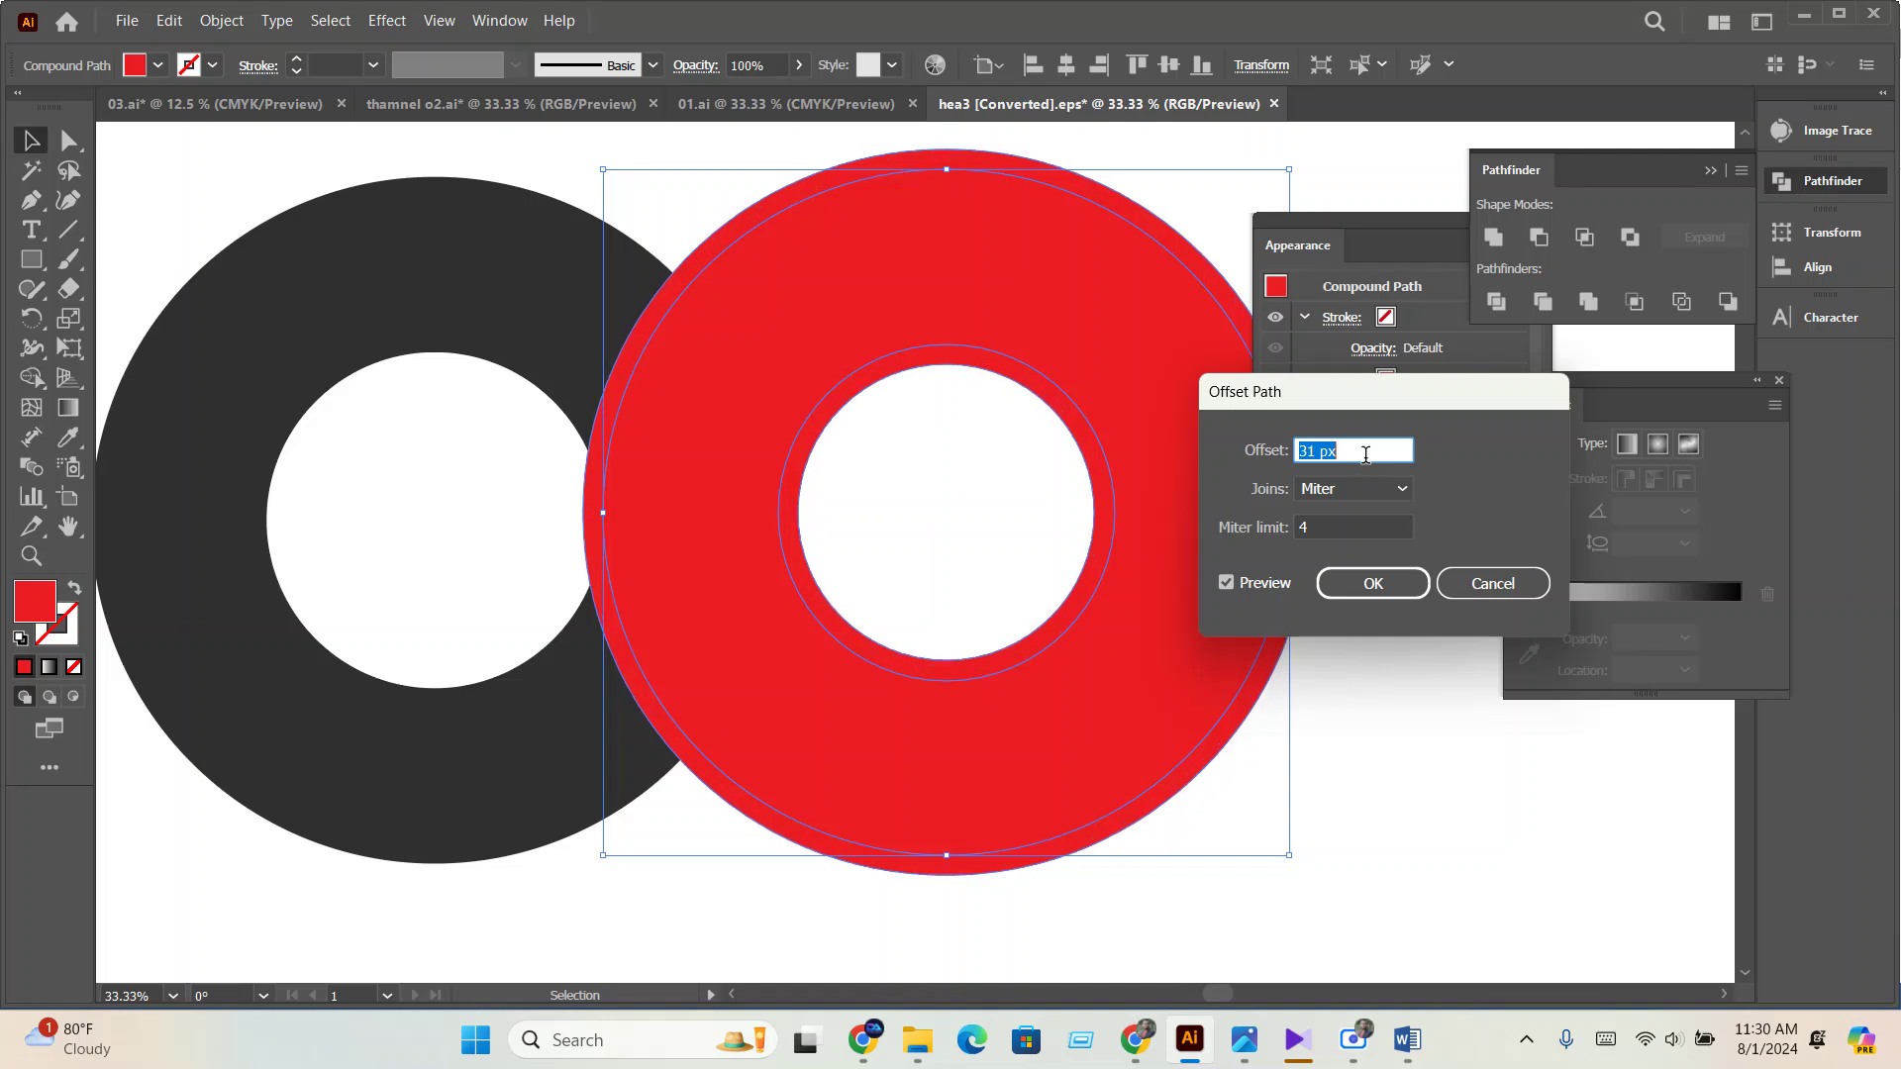
pyautogui.scroll(19, 1361, 454)
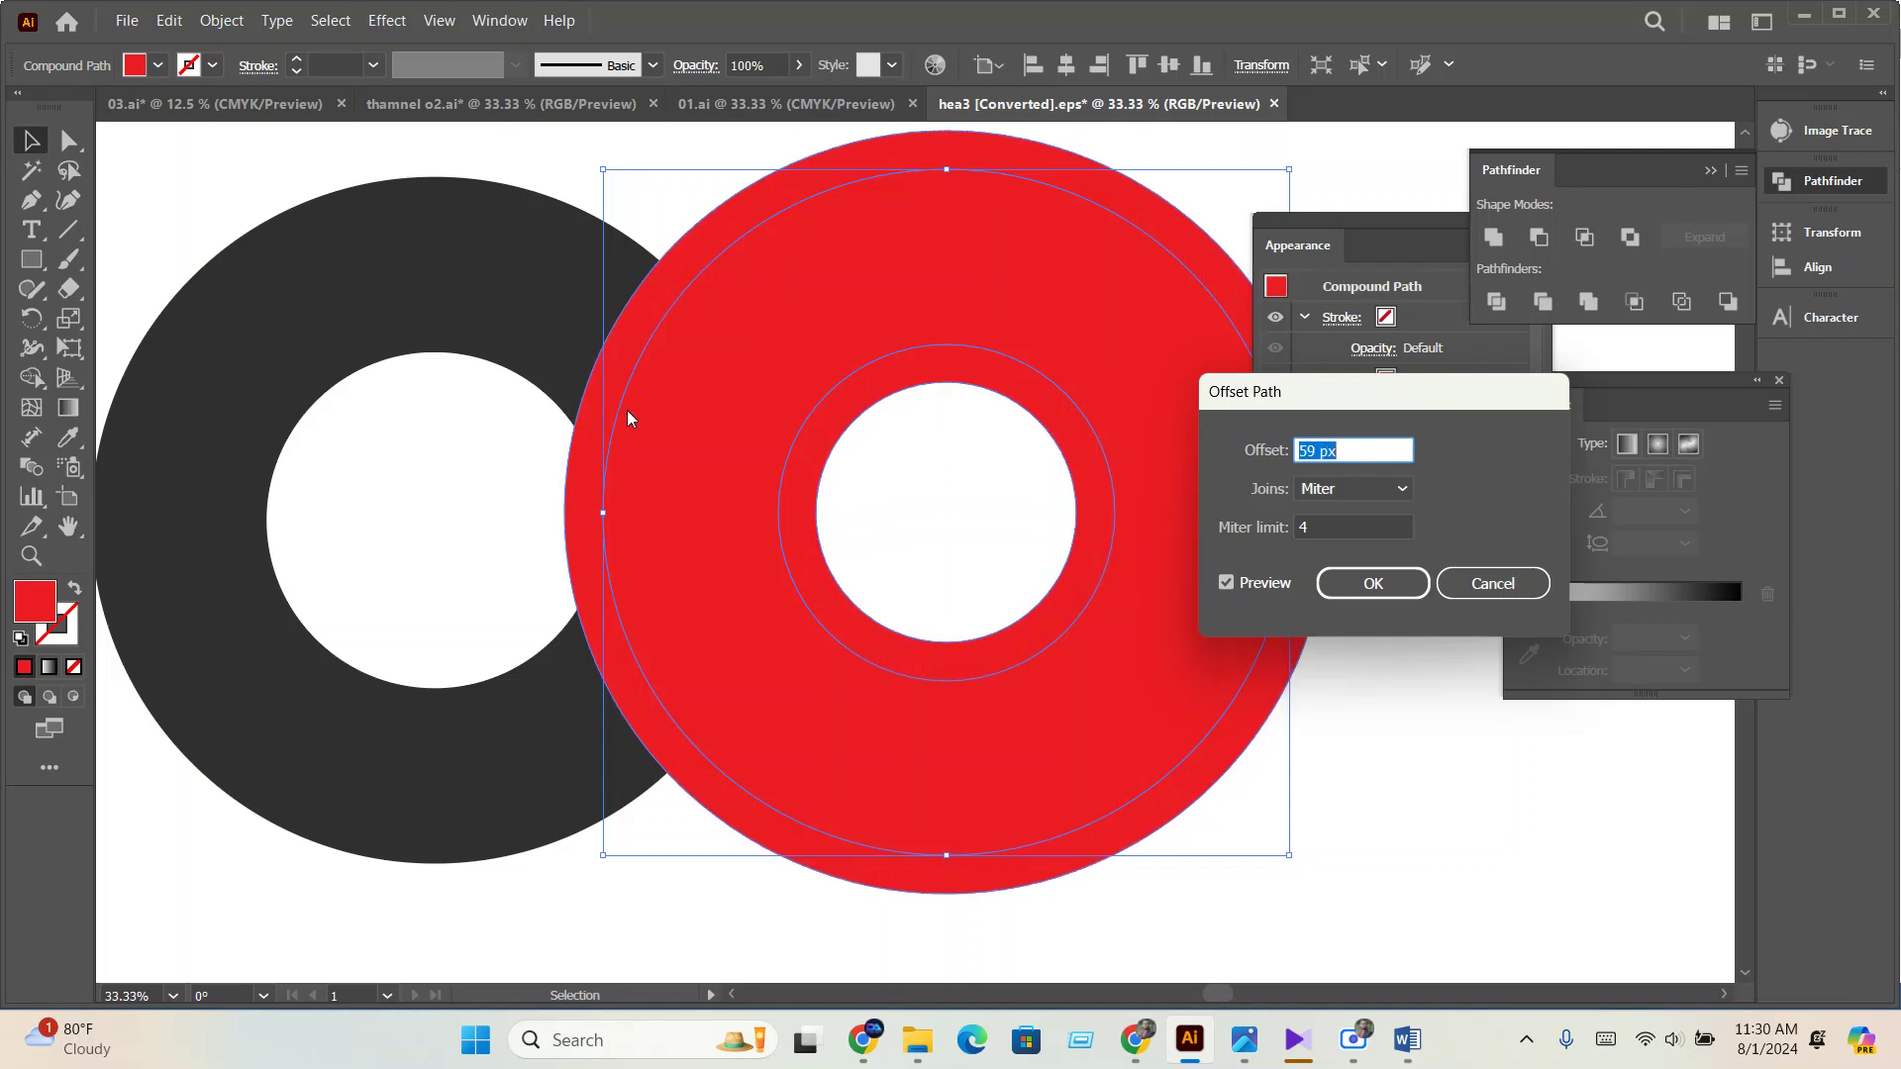
pyautogui.click(1395, 584)
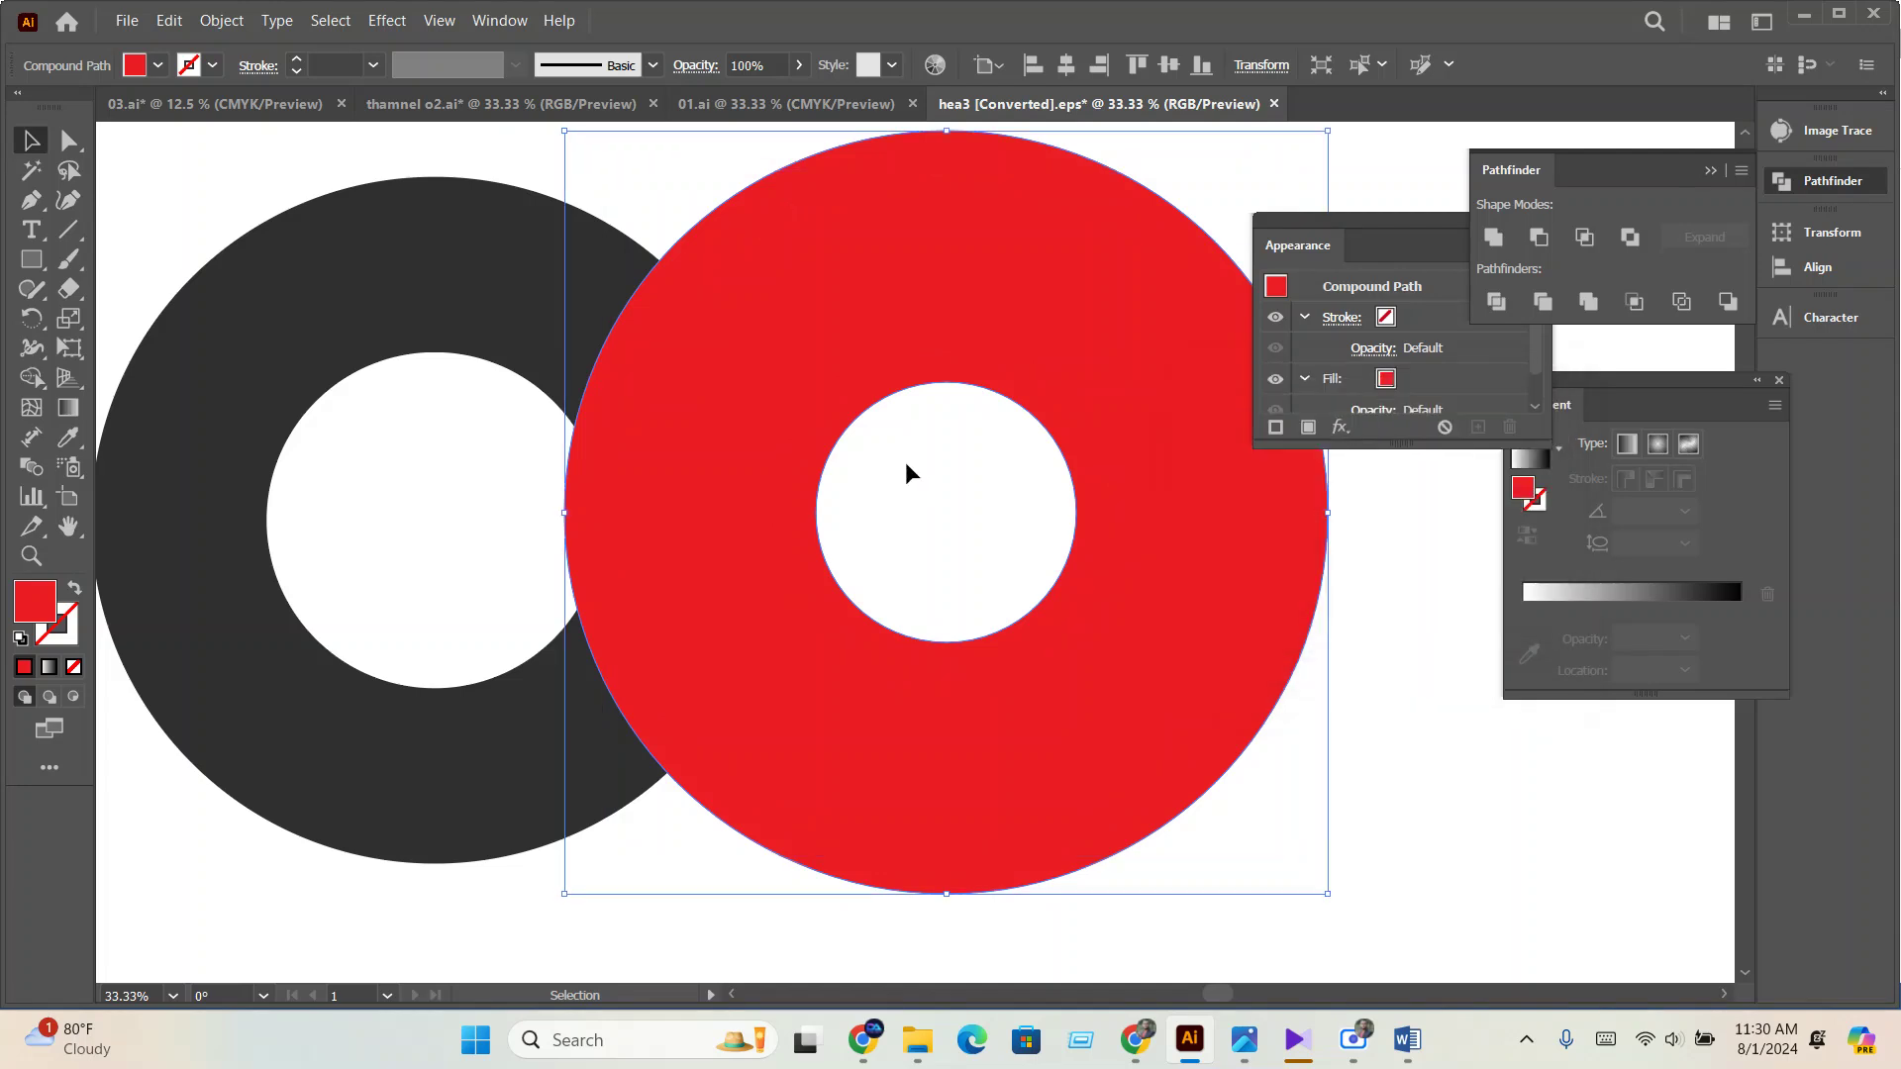
# Select both rings and cut a gap between them by removing the offset overlap regions with Shape Builder.
pyautogui.keyDown('shift'); pyautogui.click(476, 269); pyautogui.keyUp('shift')
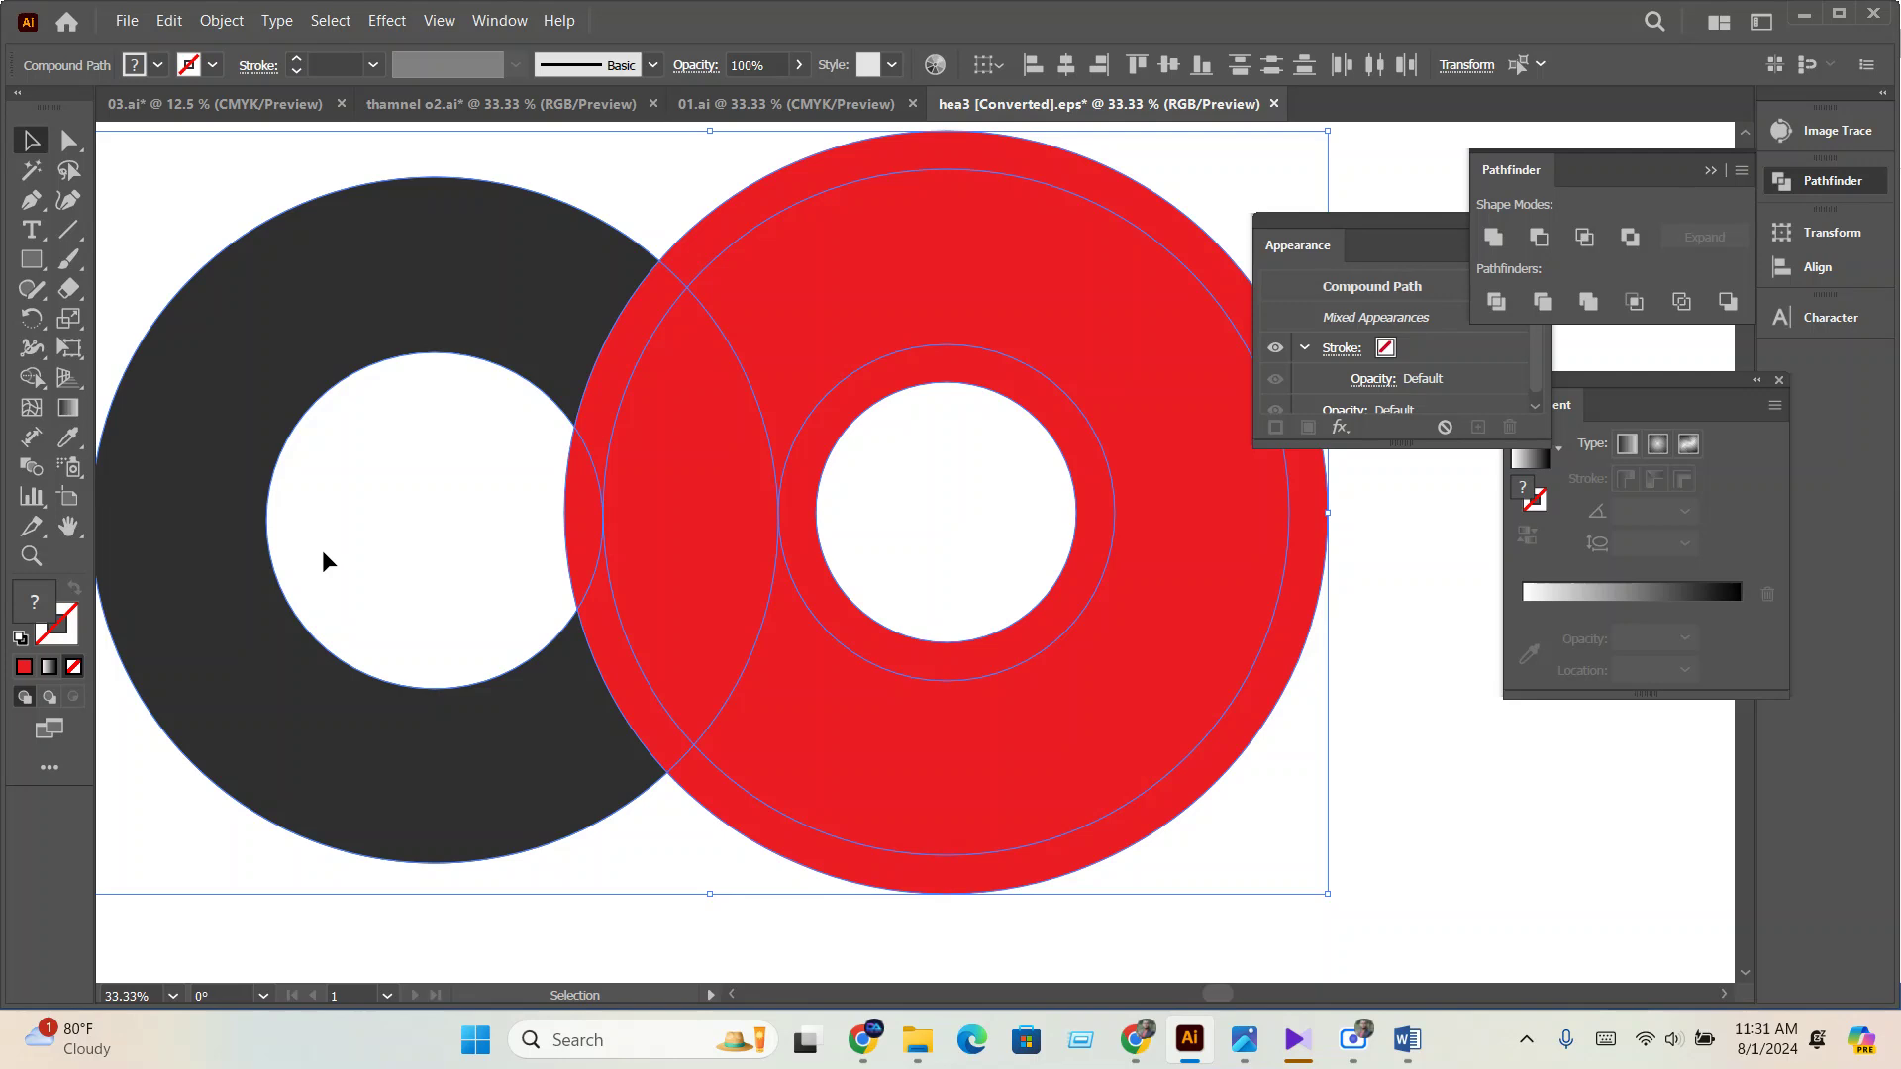
pyautogui.hotkey('shift', 'm')
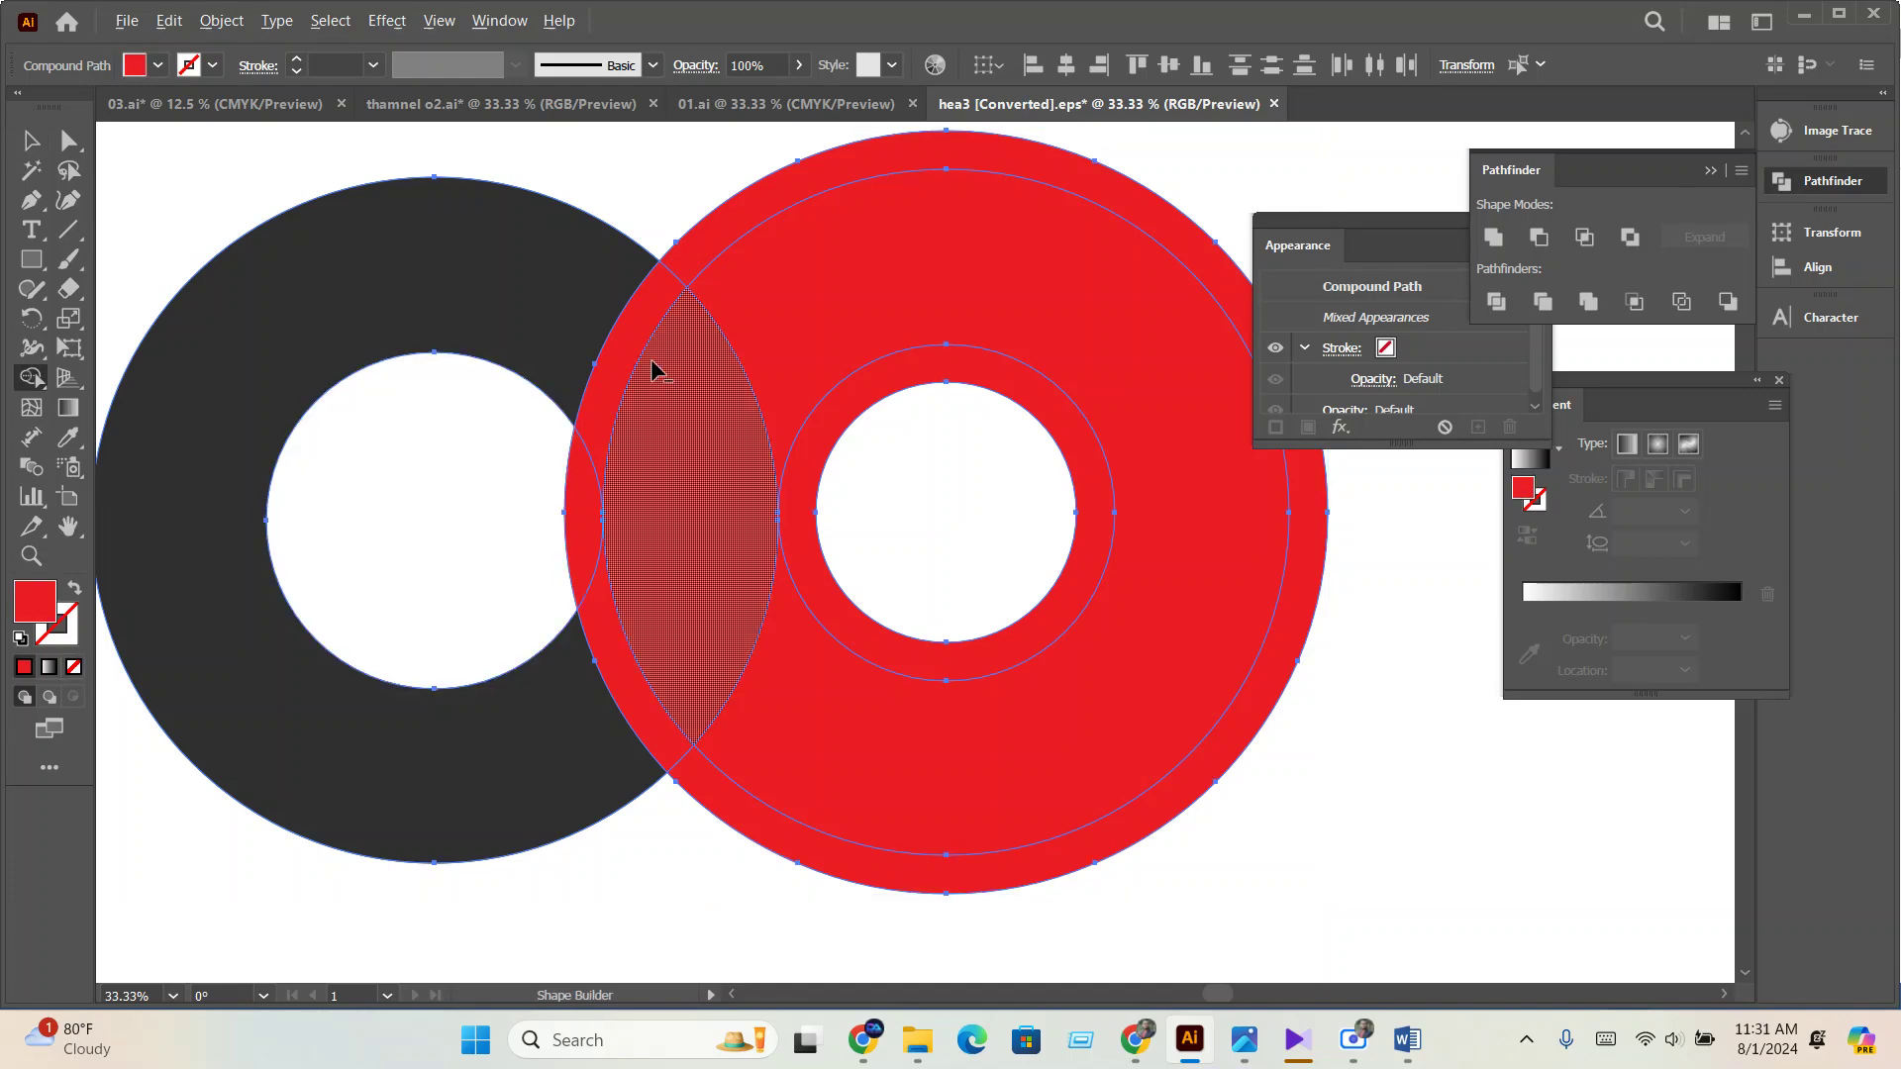
pyautogui.keyDown('alt'); pyautogui.click(646, 315); pyautogui.keyUp('alt')
pyautogui.keyDown('alt'); pyautogui.click(679, 257); pyautogui.keyUp('alt')
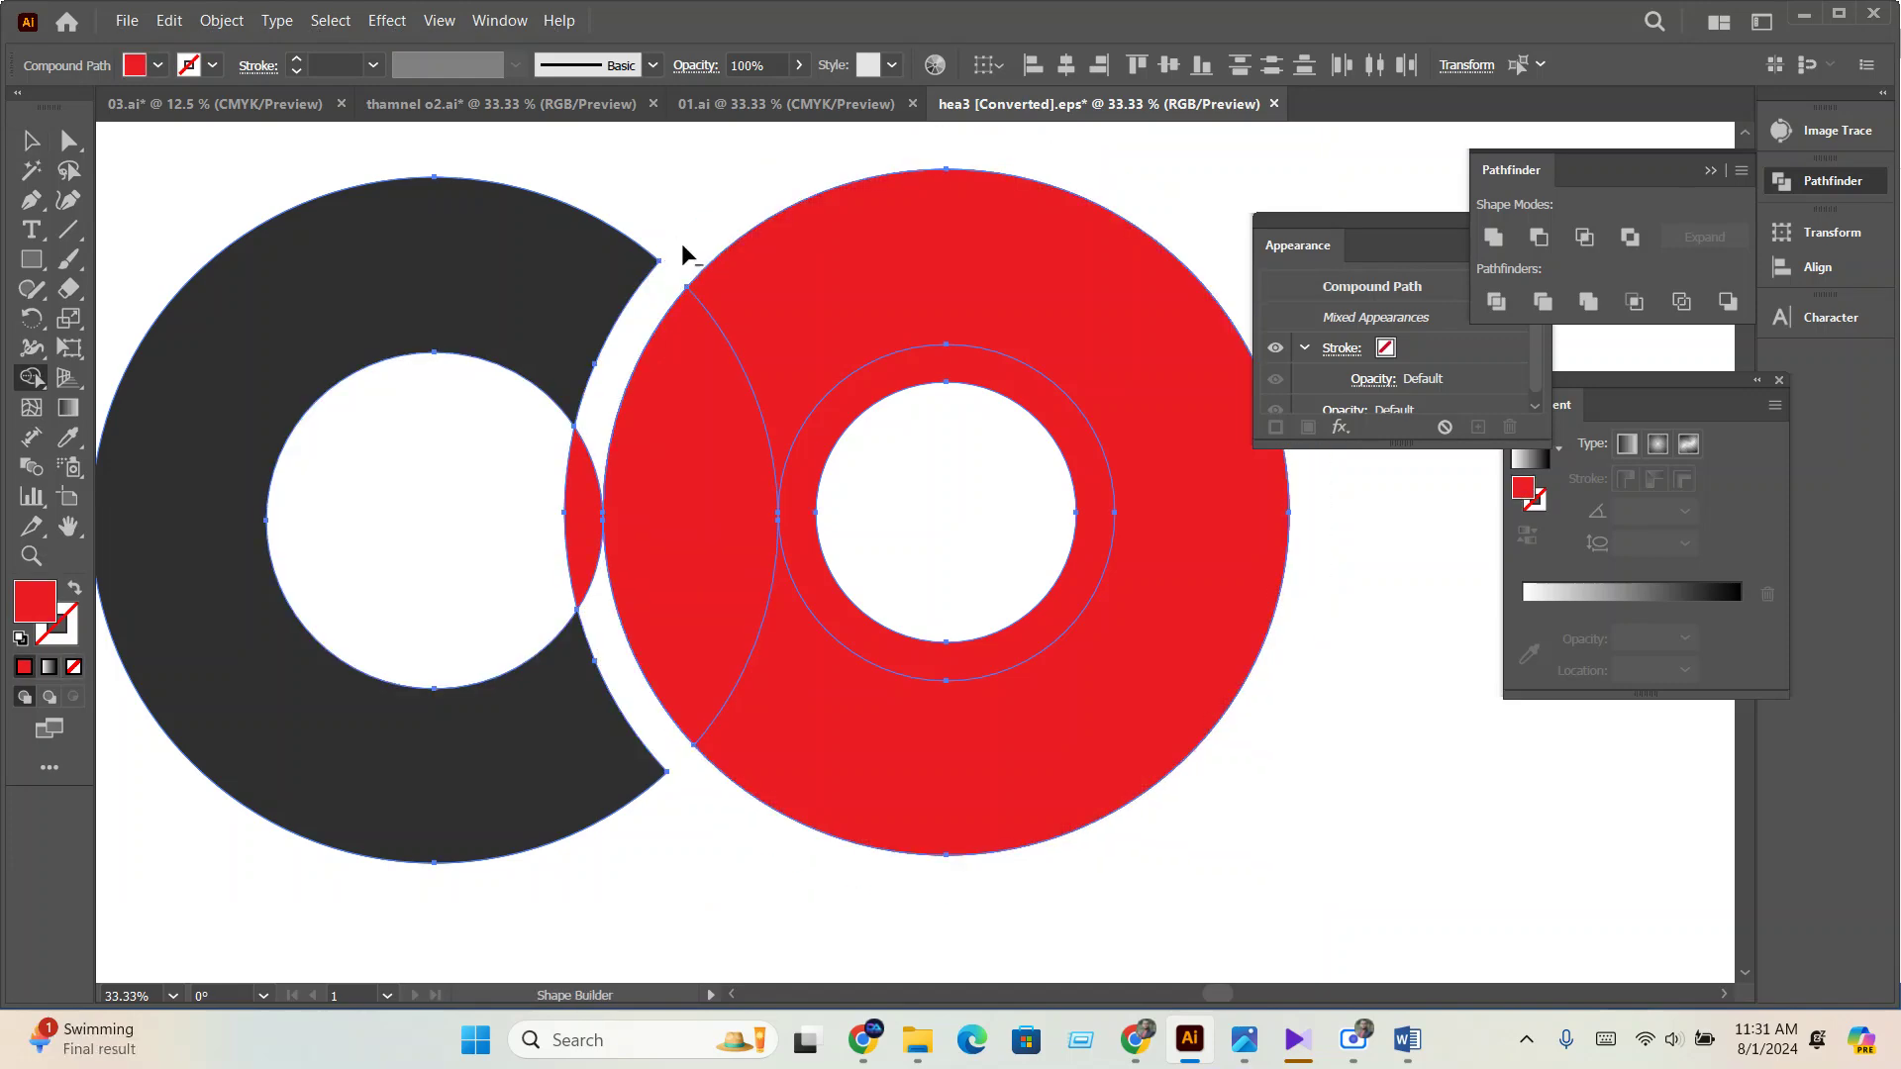
pyautogui.keyDown('alt'); pyautogui.click(587, 478); pyautogui.keyUp('alt')
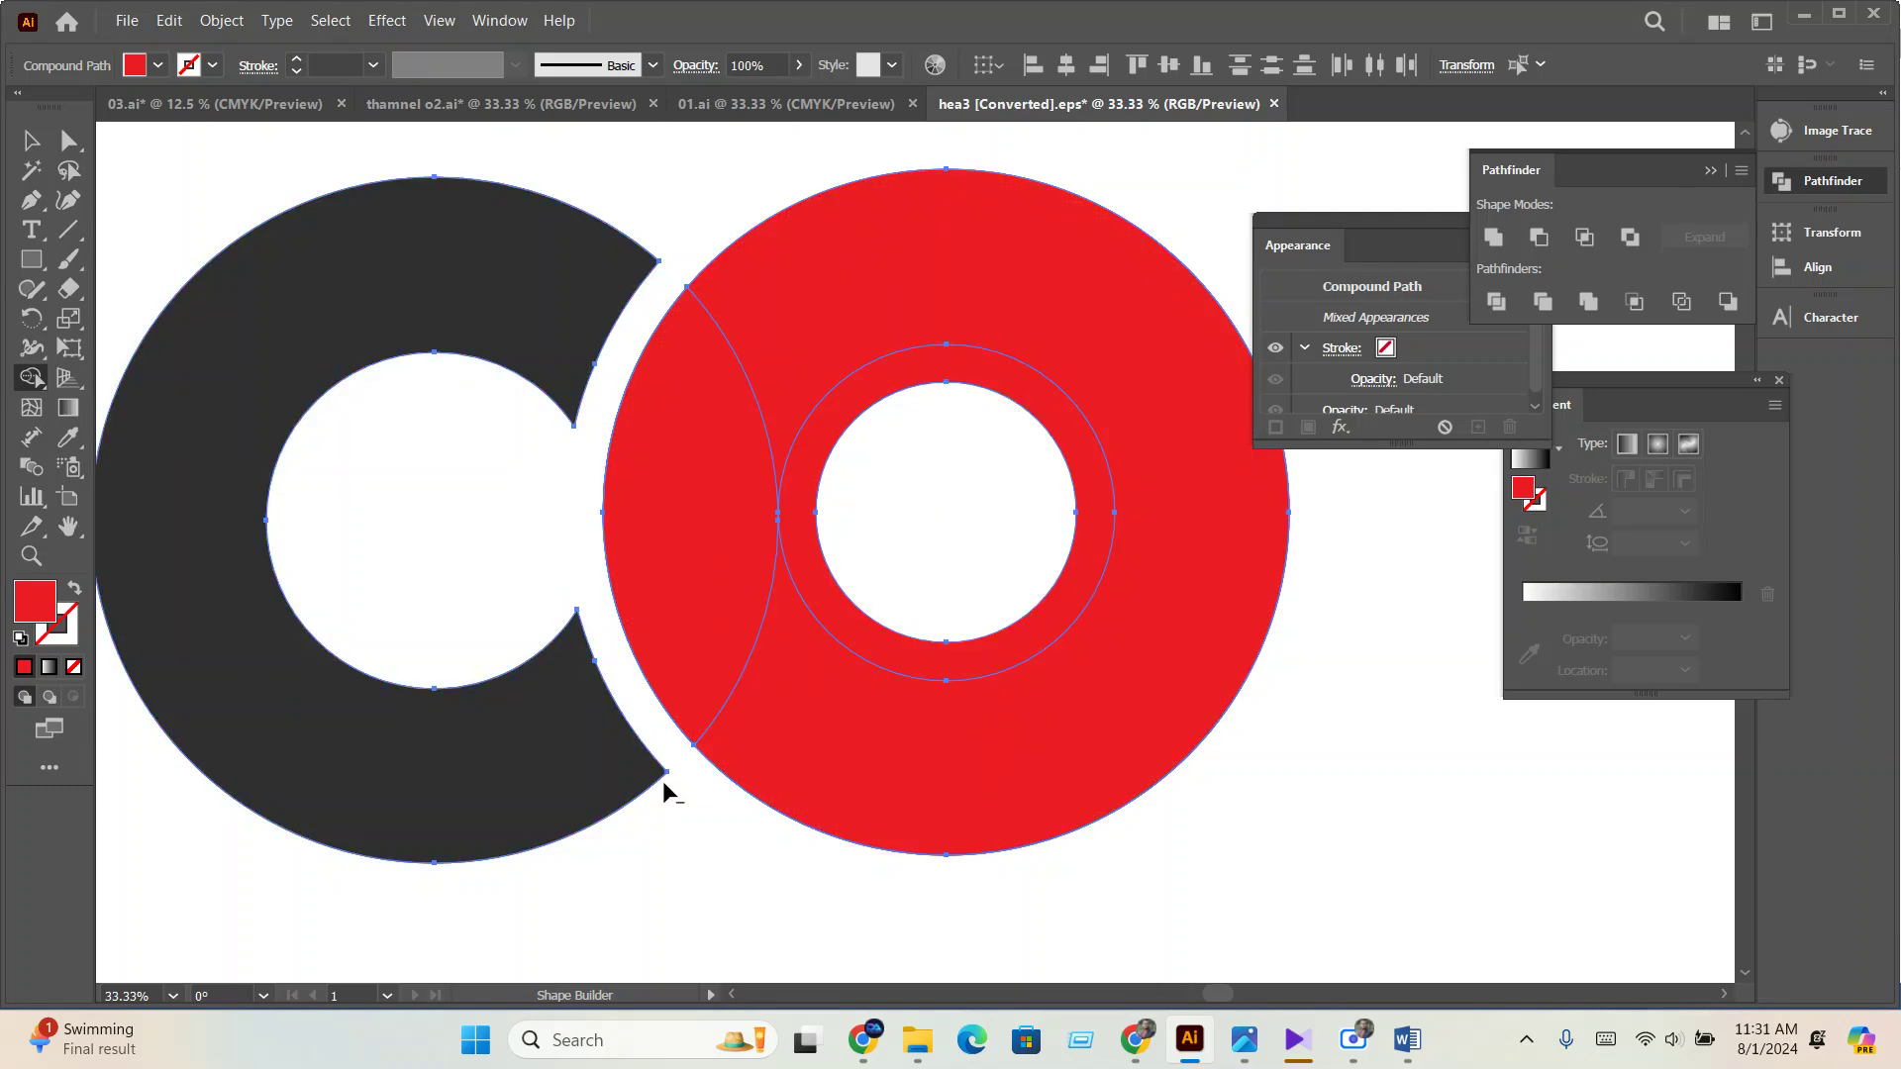
# Undo the Shape Builder cuts and the path offset on the red ring.
pyautogui.hotkey('ctrl', 'z')
pyautogui.hotkey('ctrl', 'z')
pyautogui.hotkey('ctrl', 'z')
pyautogui.hotkey('ctrl', 'z')
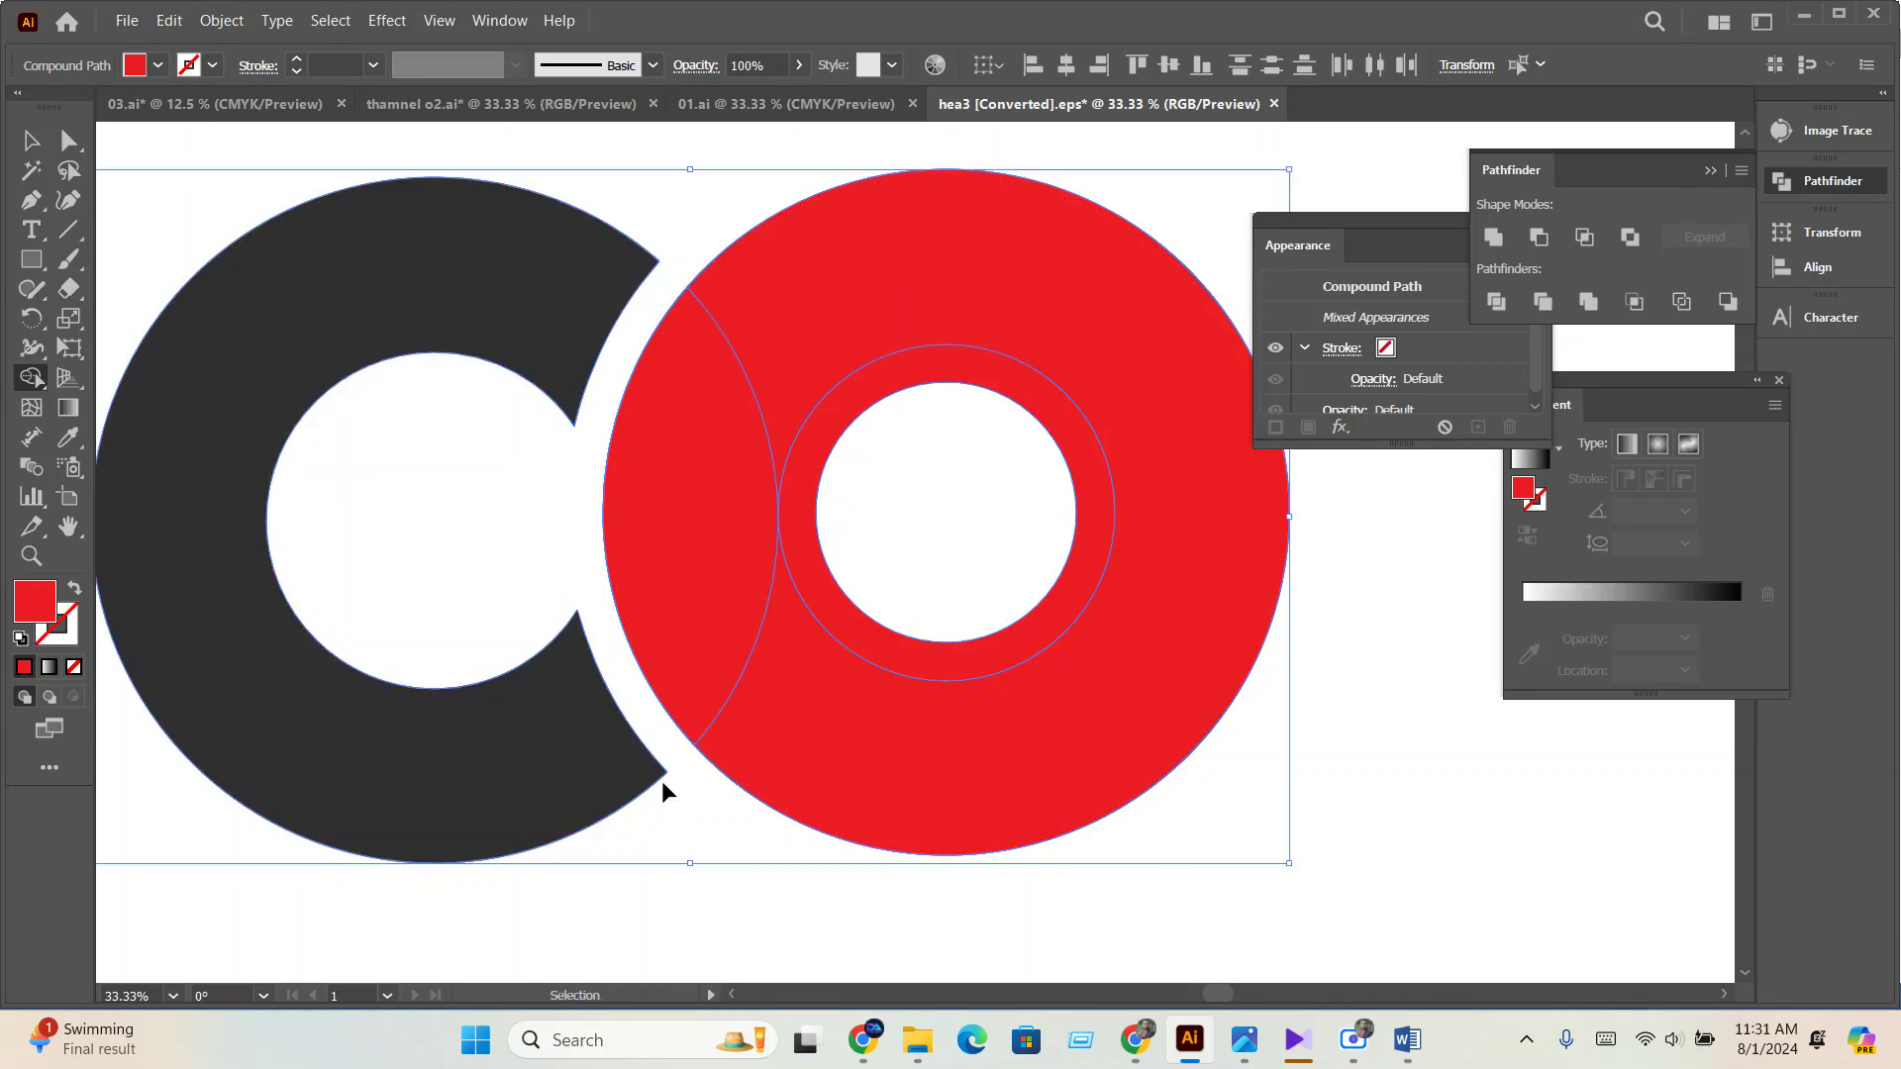
pyautogui.hotkey('shift', 'm')
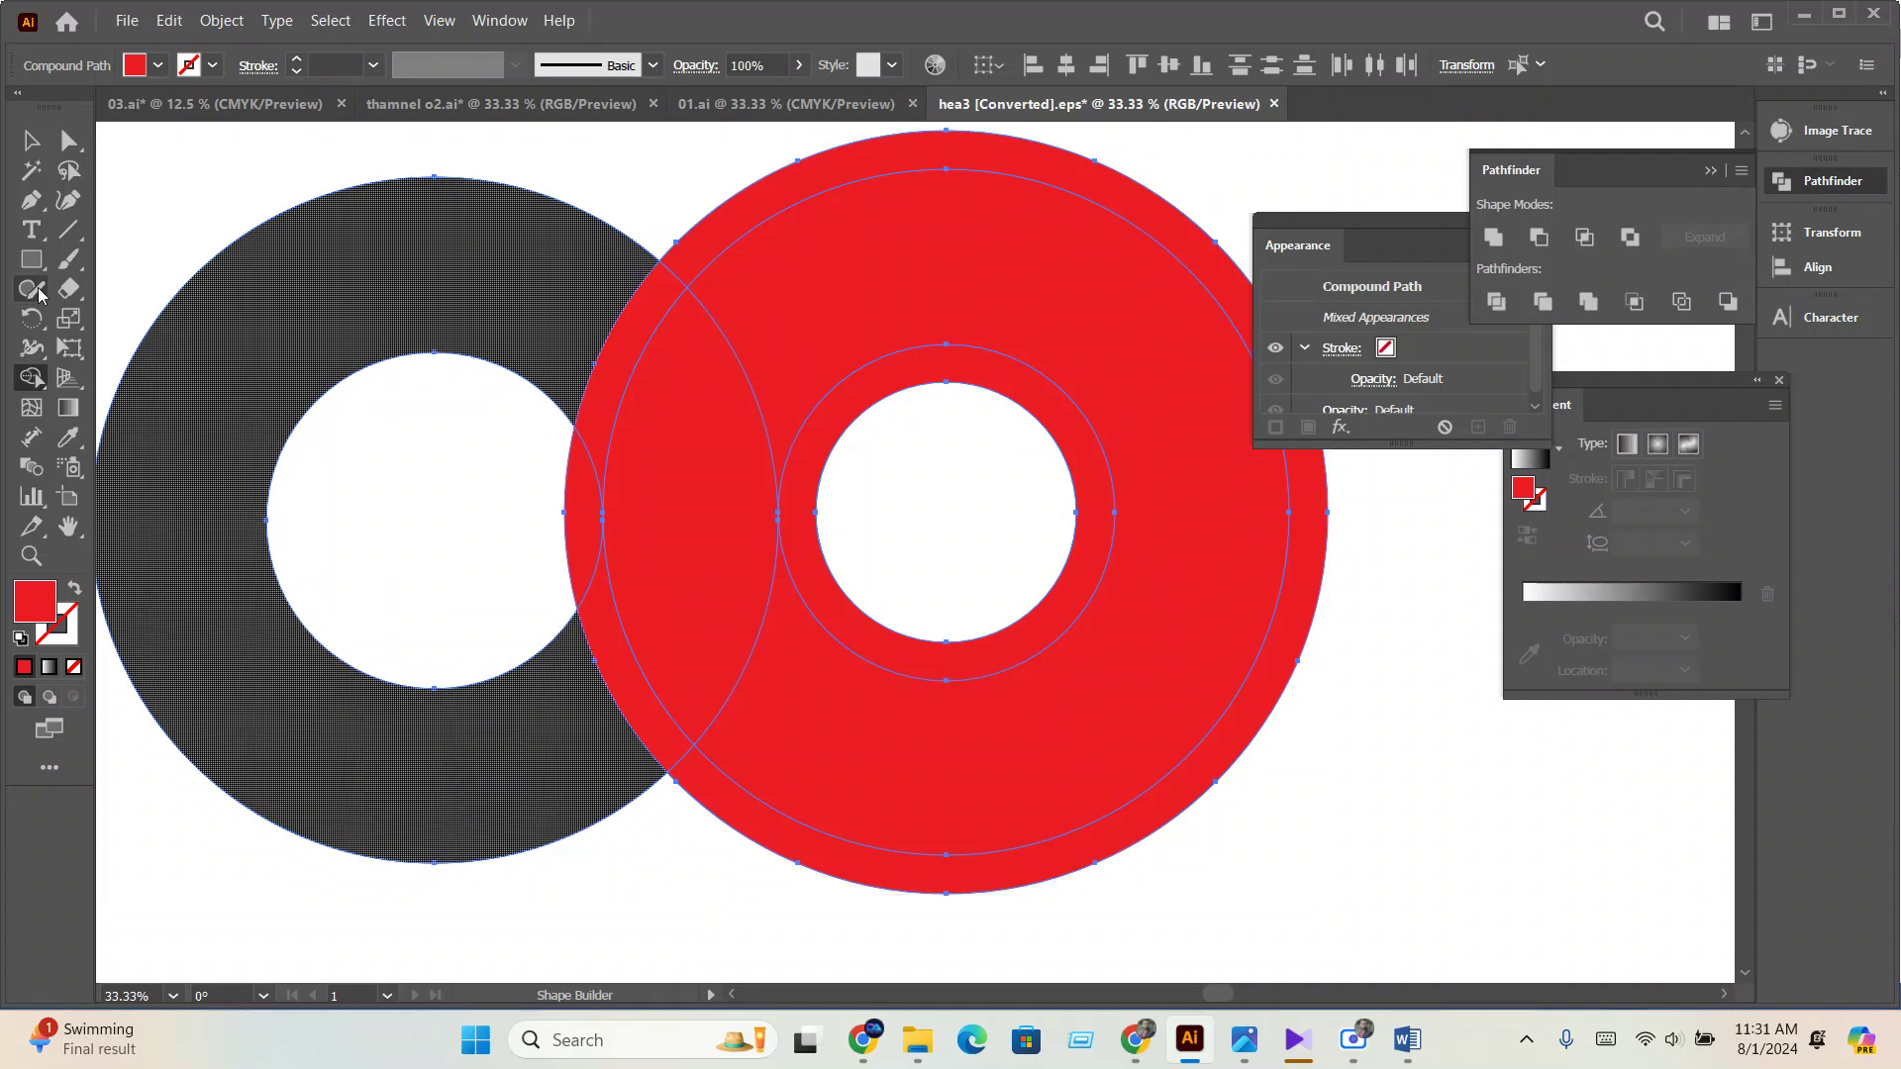
pyautogui.hotkey('ctrl', 'z')
# Fine-tune the red ring's position so its outer edge just touches the dark ring's inner circle, and deselect.
pyautogui.press('v')
pyautogui.click(755, 204)
pyautogui.click(750, 423)
pyautogui.scroll(7, 636, 543)
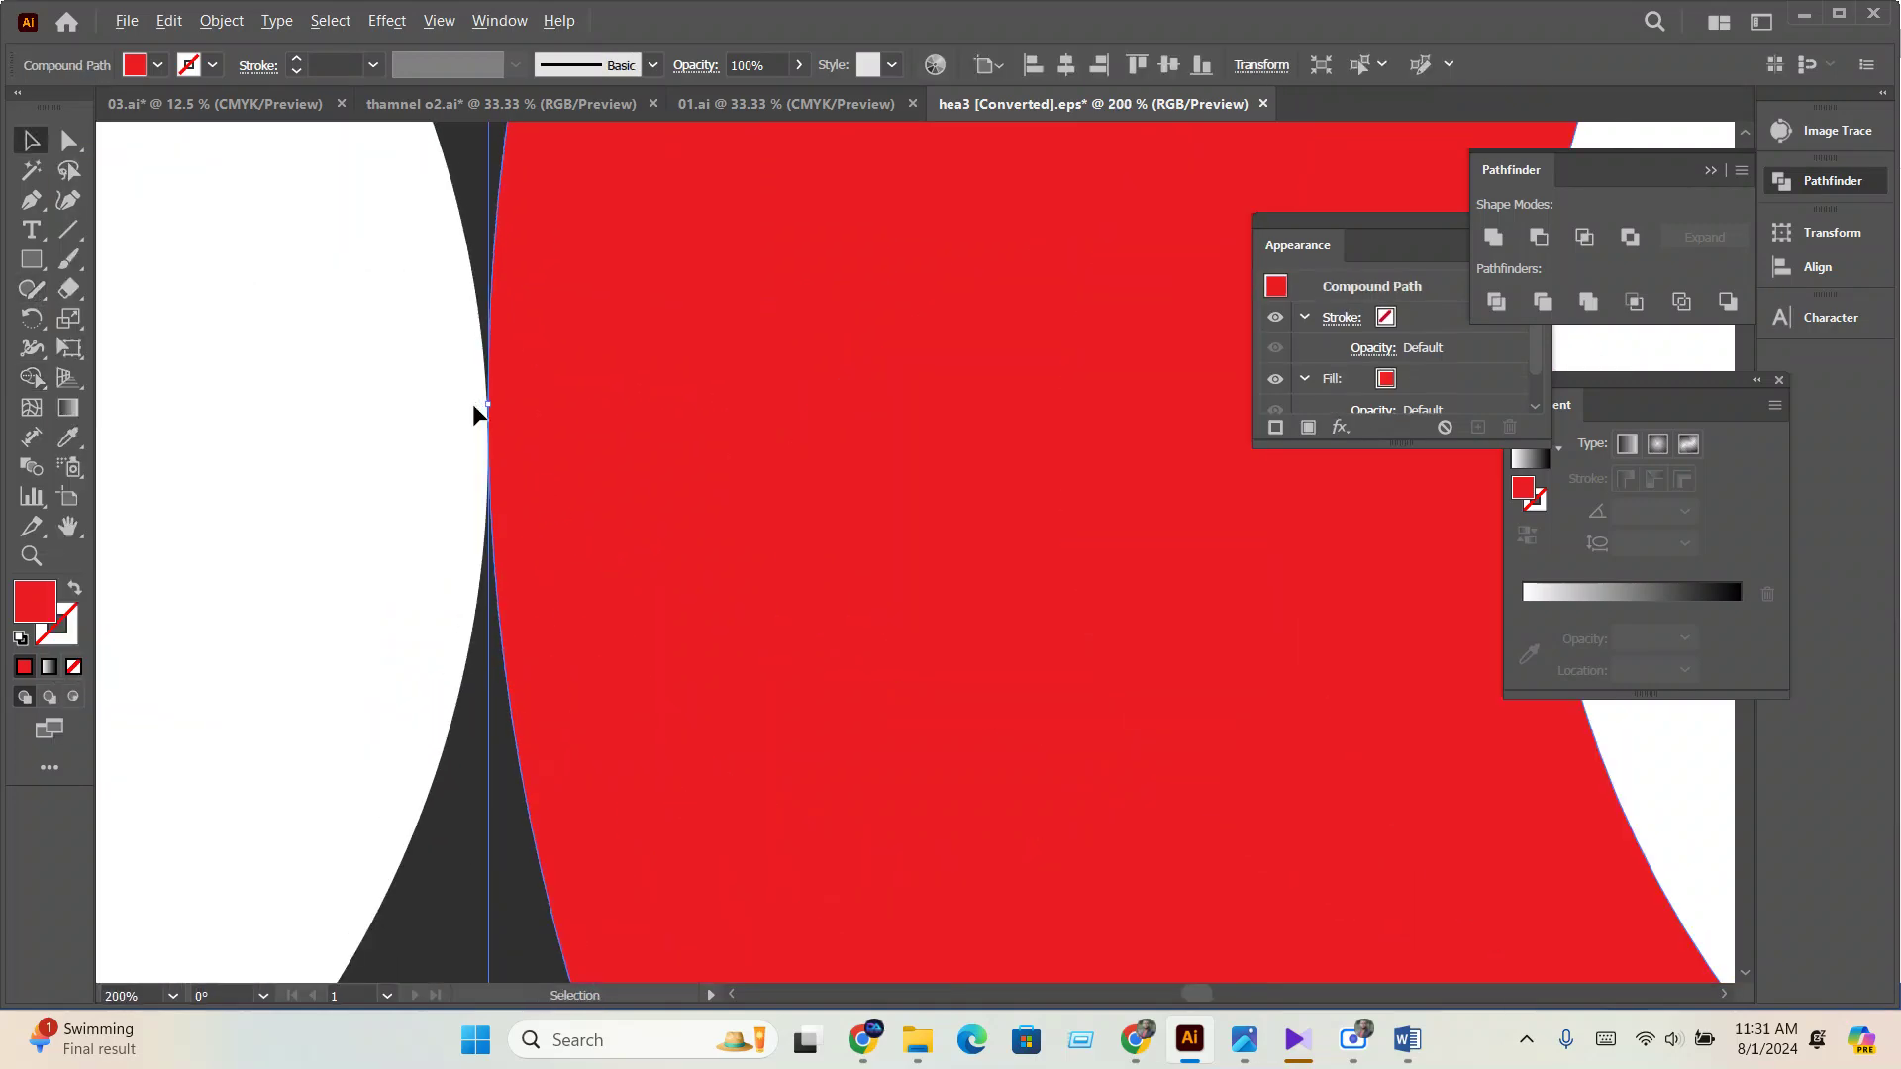
pyautogui.click(450, 428)
pyautogui.click(653, 454)
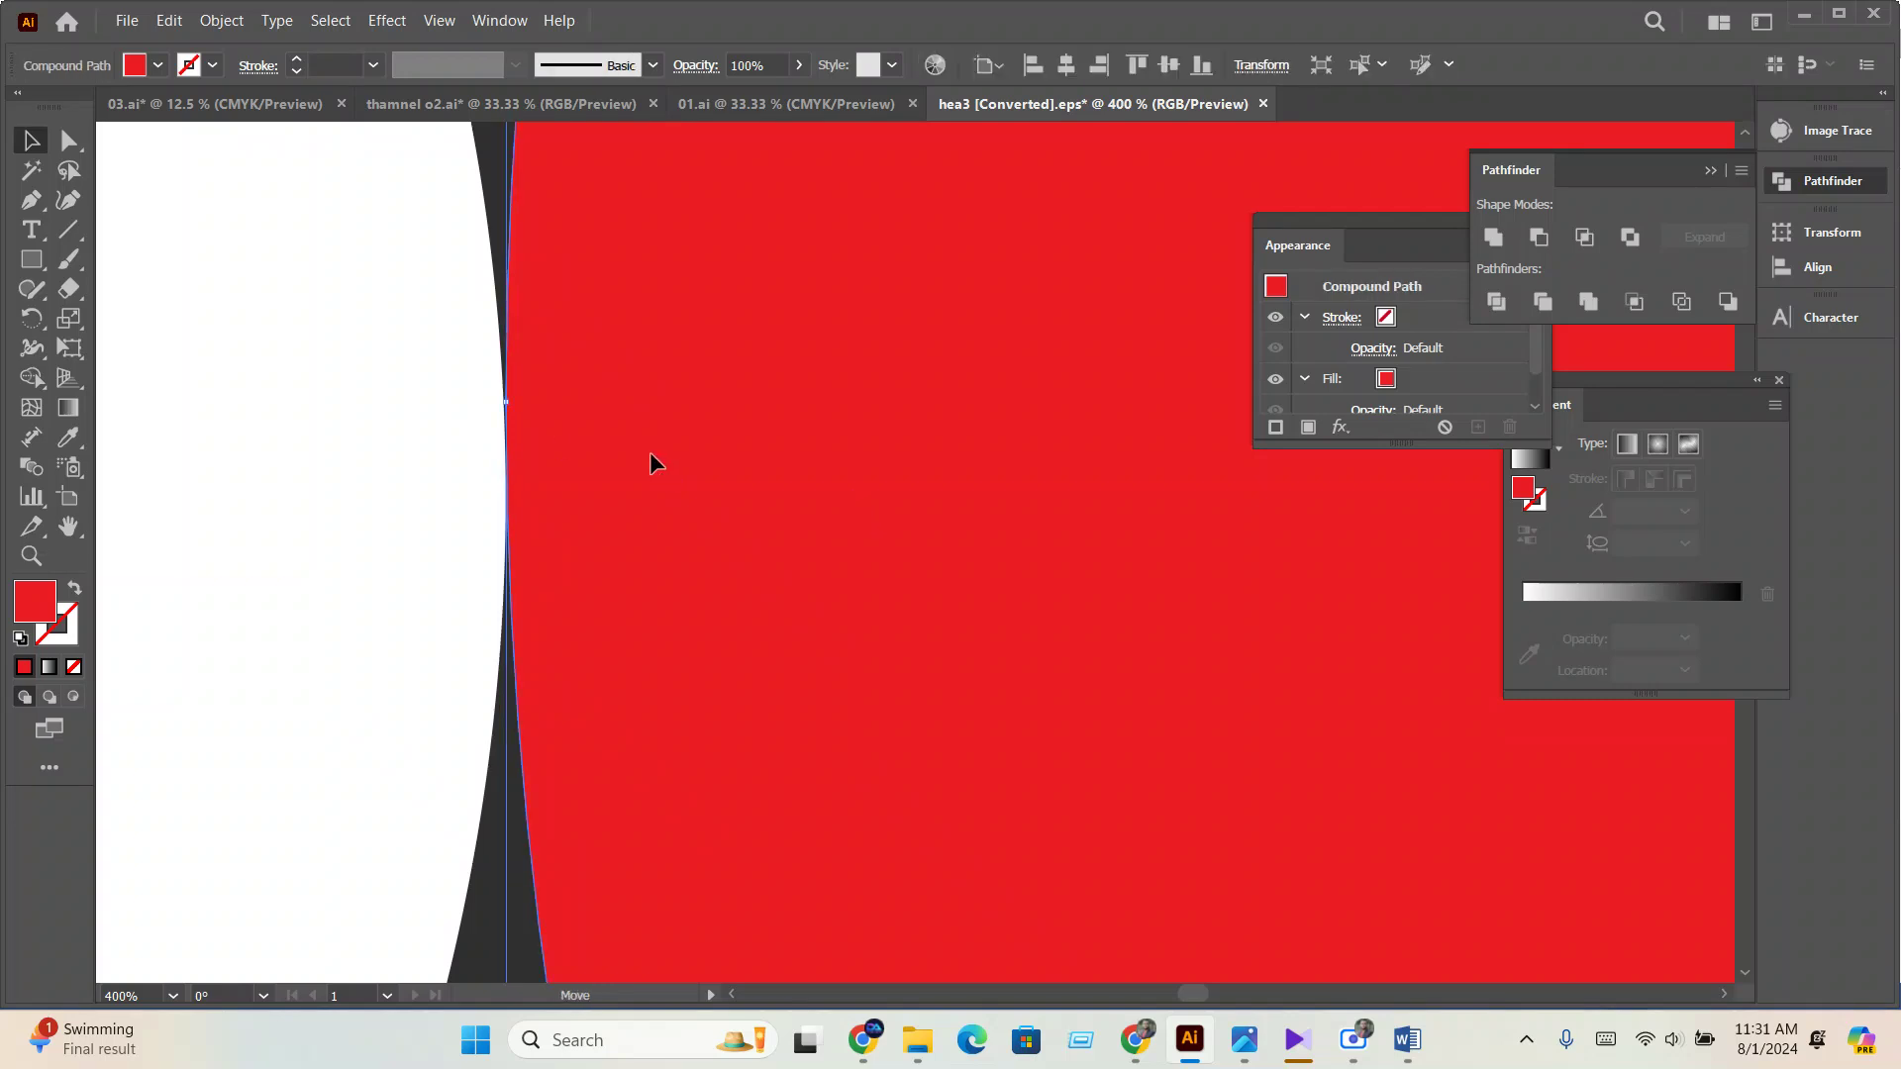
pyautogui.scroll(-4, 633, 485)
pyautogui.scroll(-1, 631, 482)
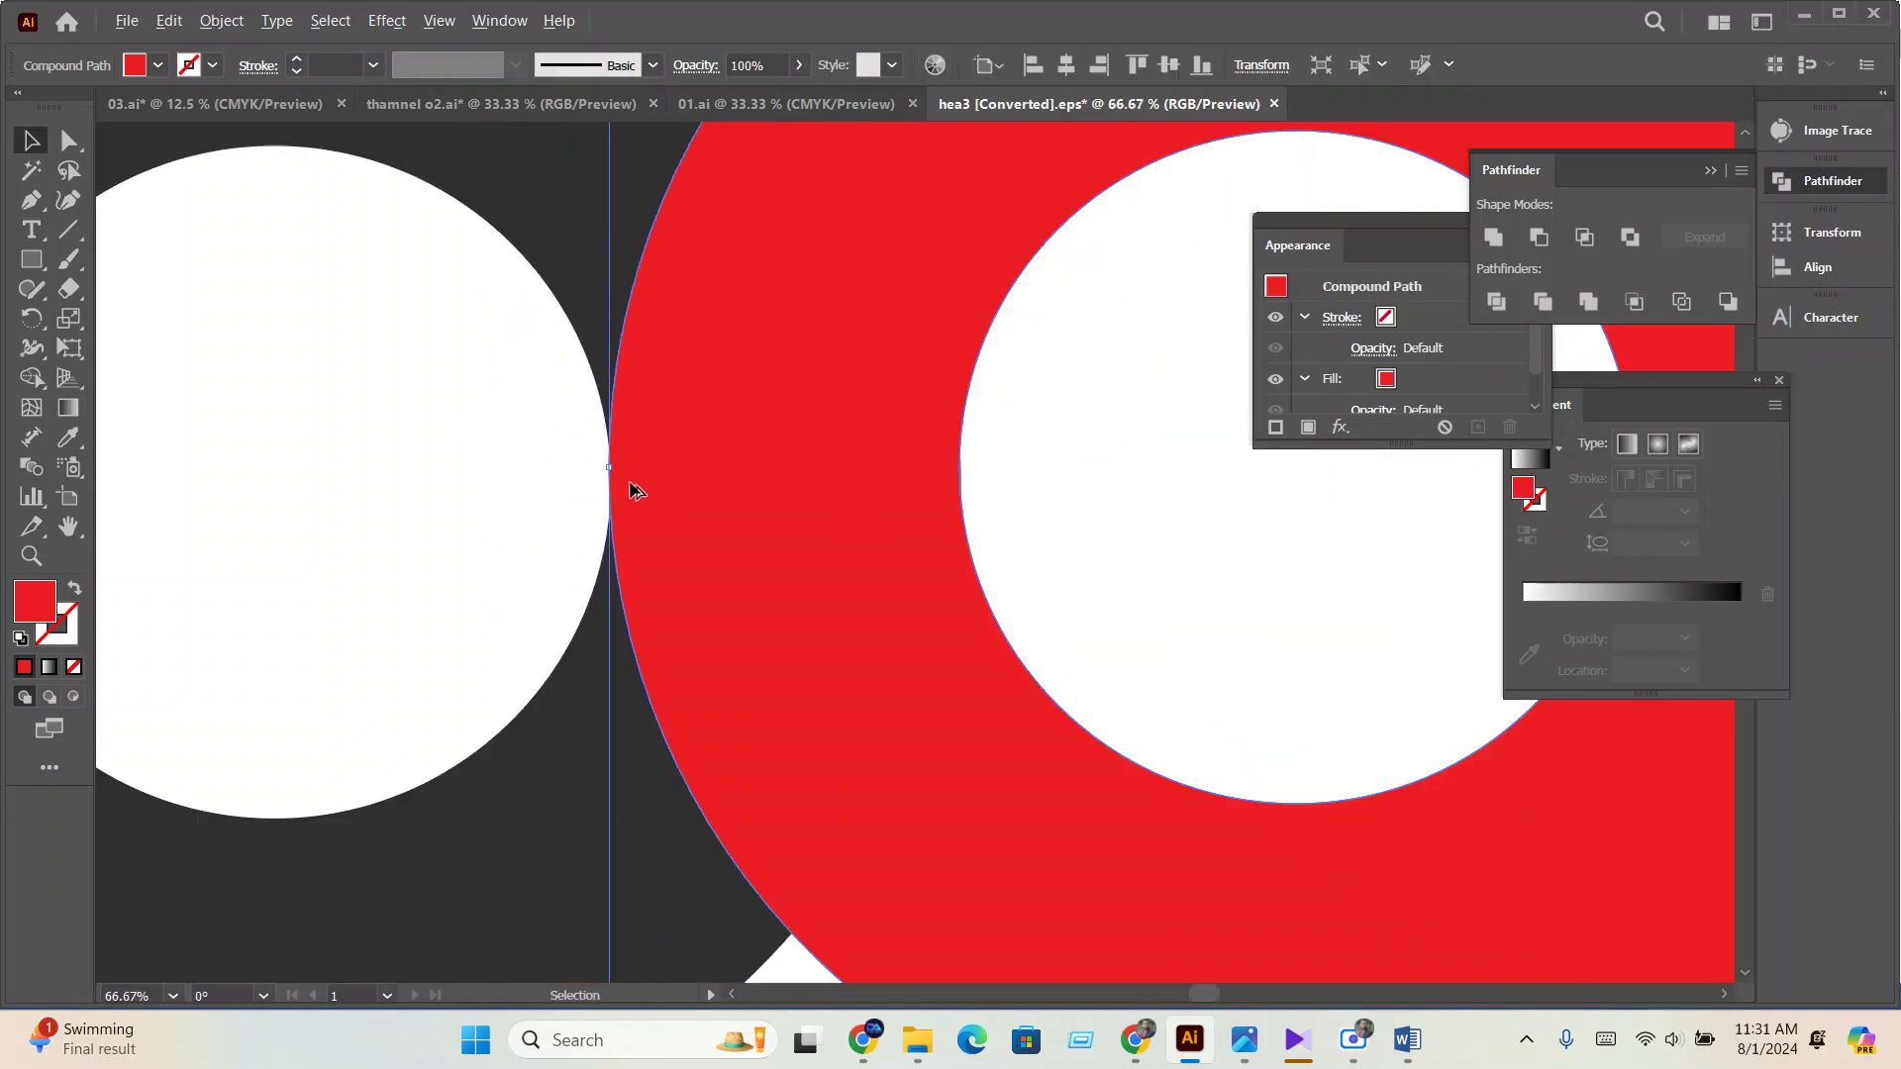
pyautogui.scroll(-1, 914, 492)
pyautogui.moveTo(1054, 473); pyautogui.dragTo(453, 284)
pyautogui.click(450, 294)
pyautogui.scroll(3, 1014, 453)
# Select the red ring and create a 59 px offset path around it.
pyautogui.click(1040, 297)
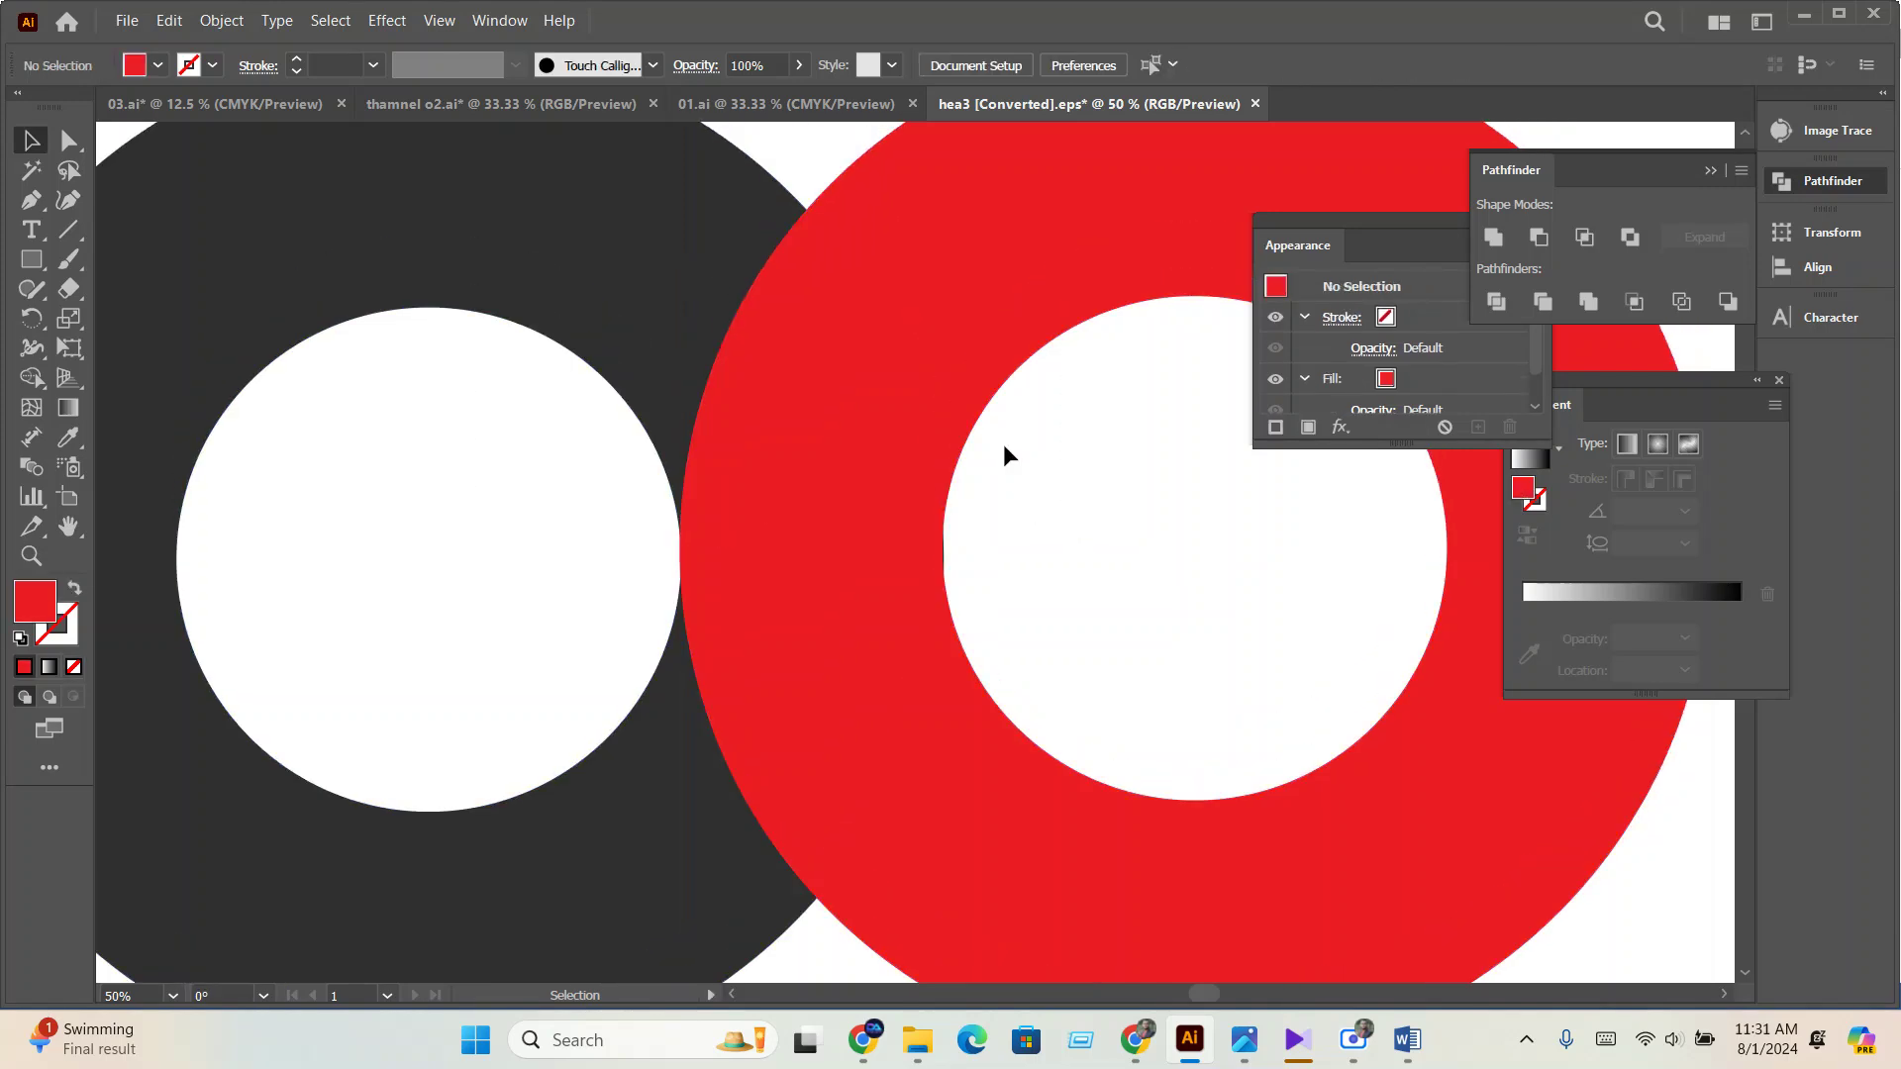
pyautogui.click(224, 21)
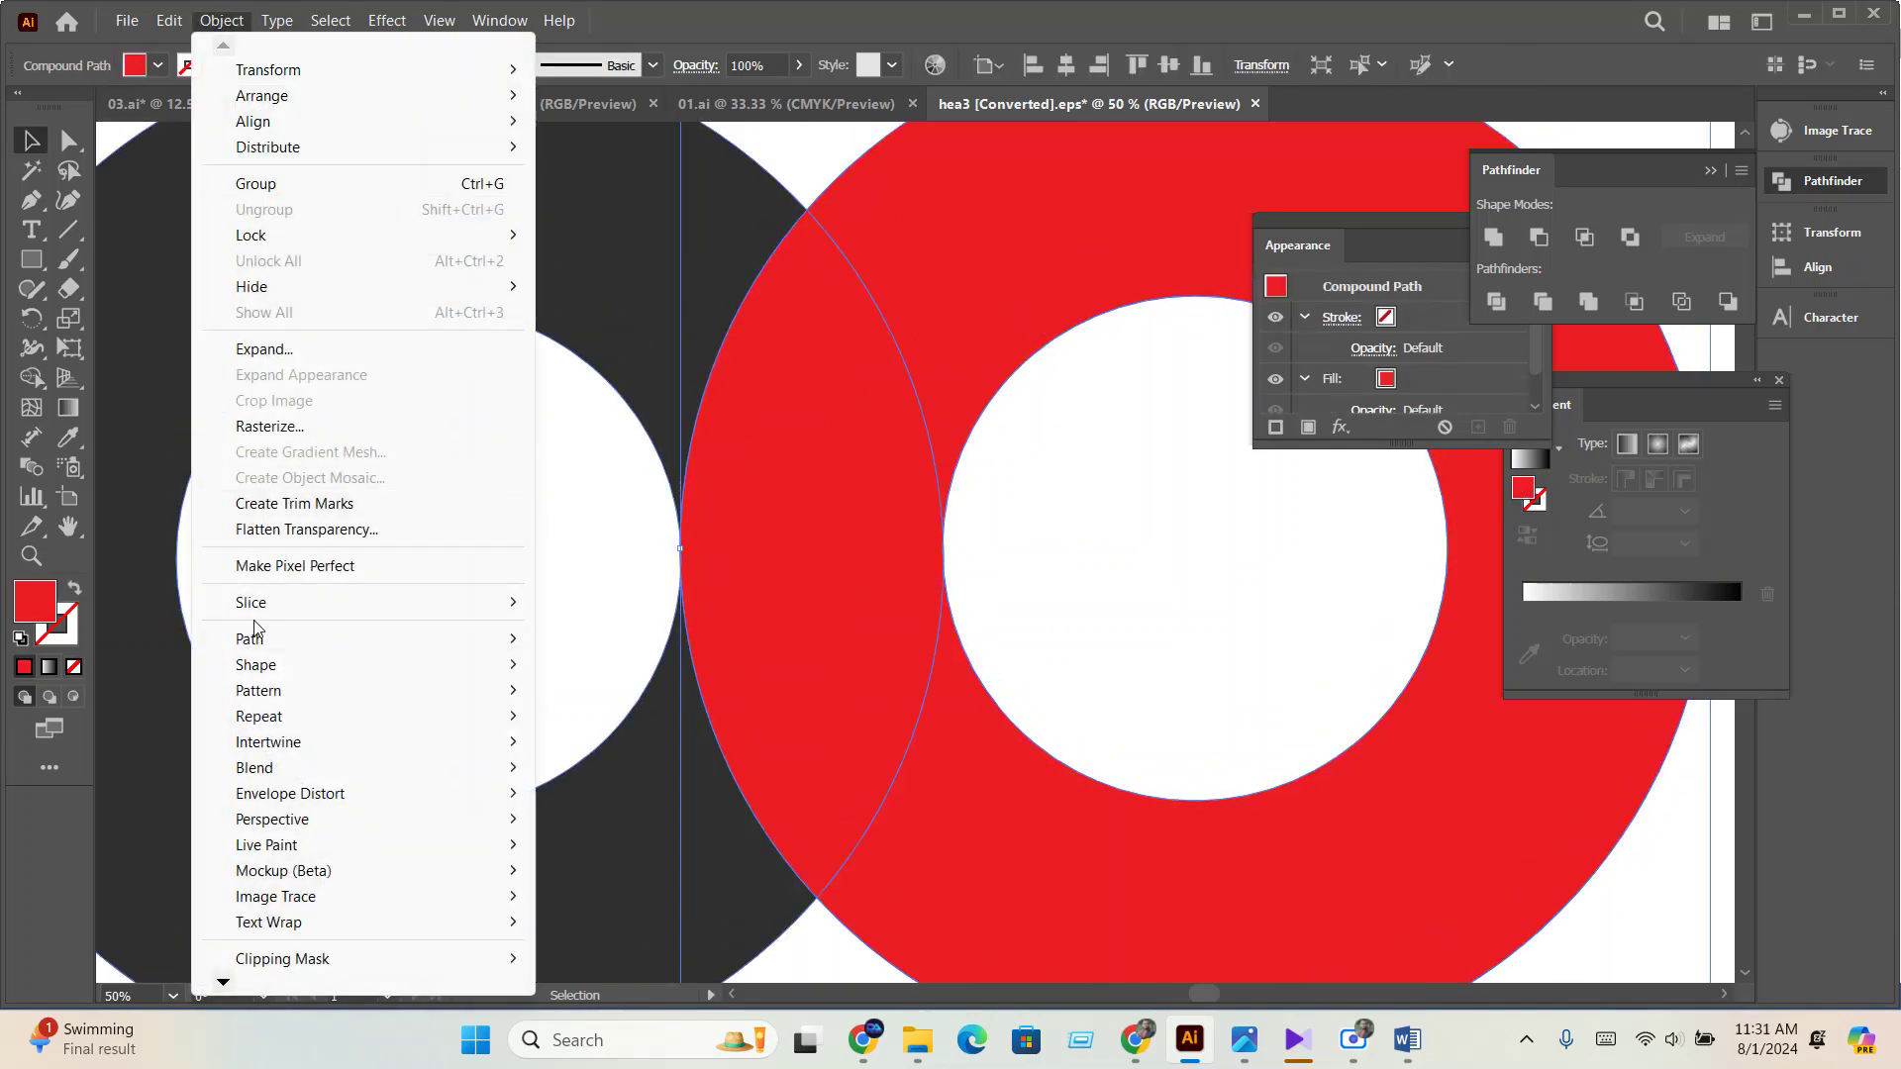
pyautogui.moveTo(297, 640)
pyautogui.click(603, 729)
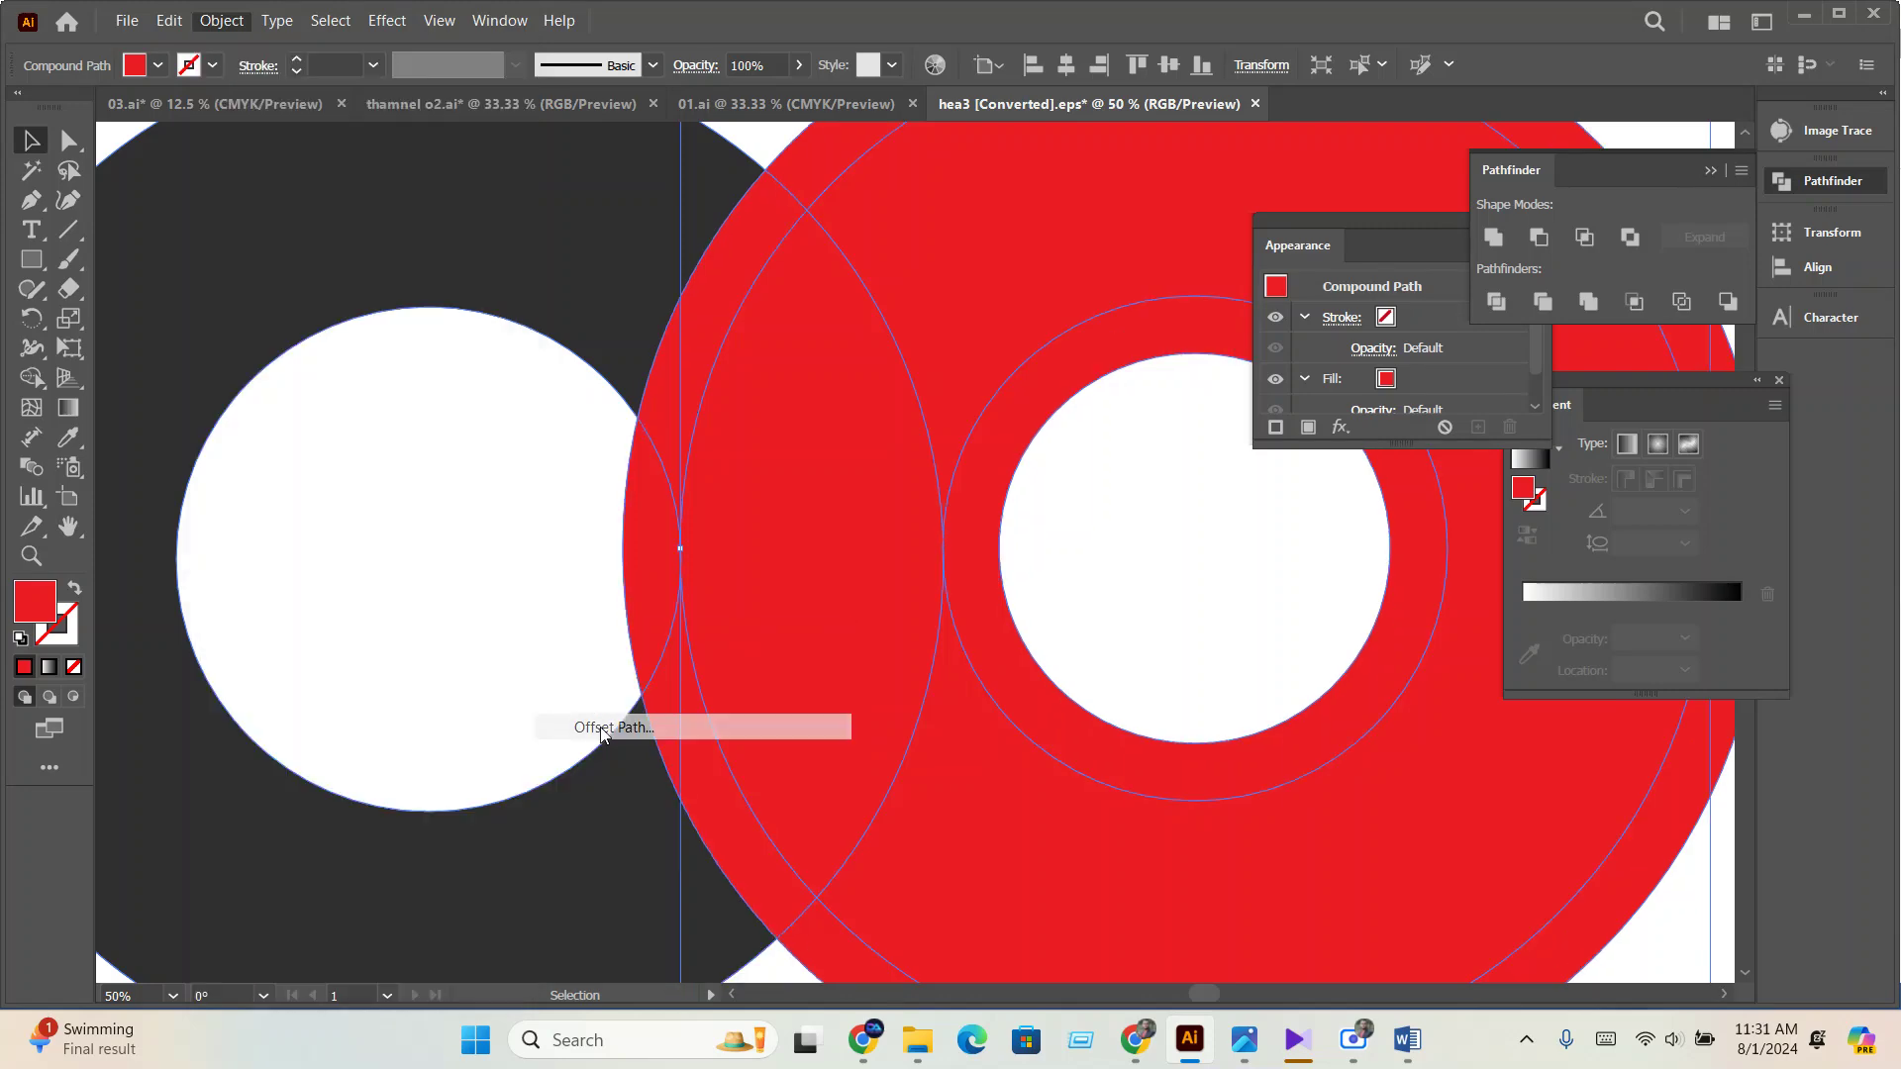
pyautogui.click(1373, 584)
# Select both rings with the offset and remove the upper crossing gap, the outer and inner offset bands, and the small lens with Shape Builder.
pyautogui.click(519, 156)
pyautogui.hotkey('ctrl', 'a')
pyautogui.hotkey('shift', 'm')
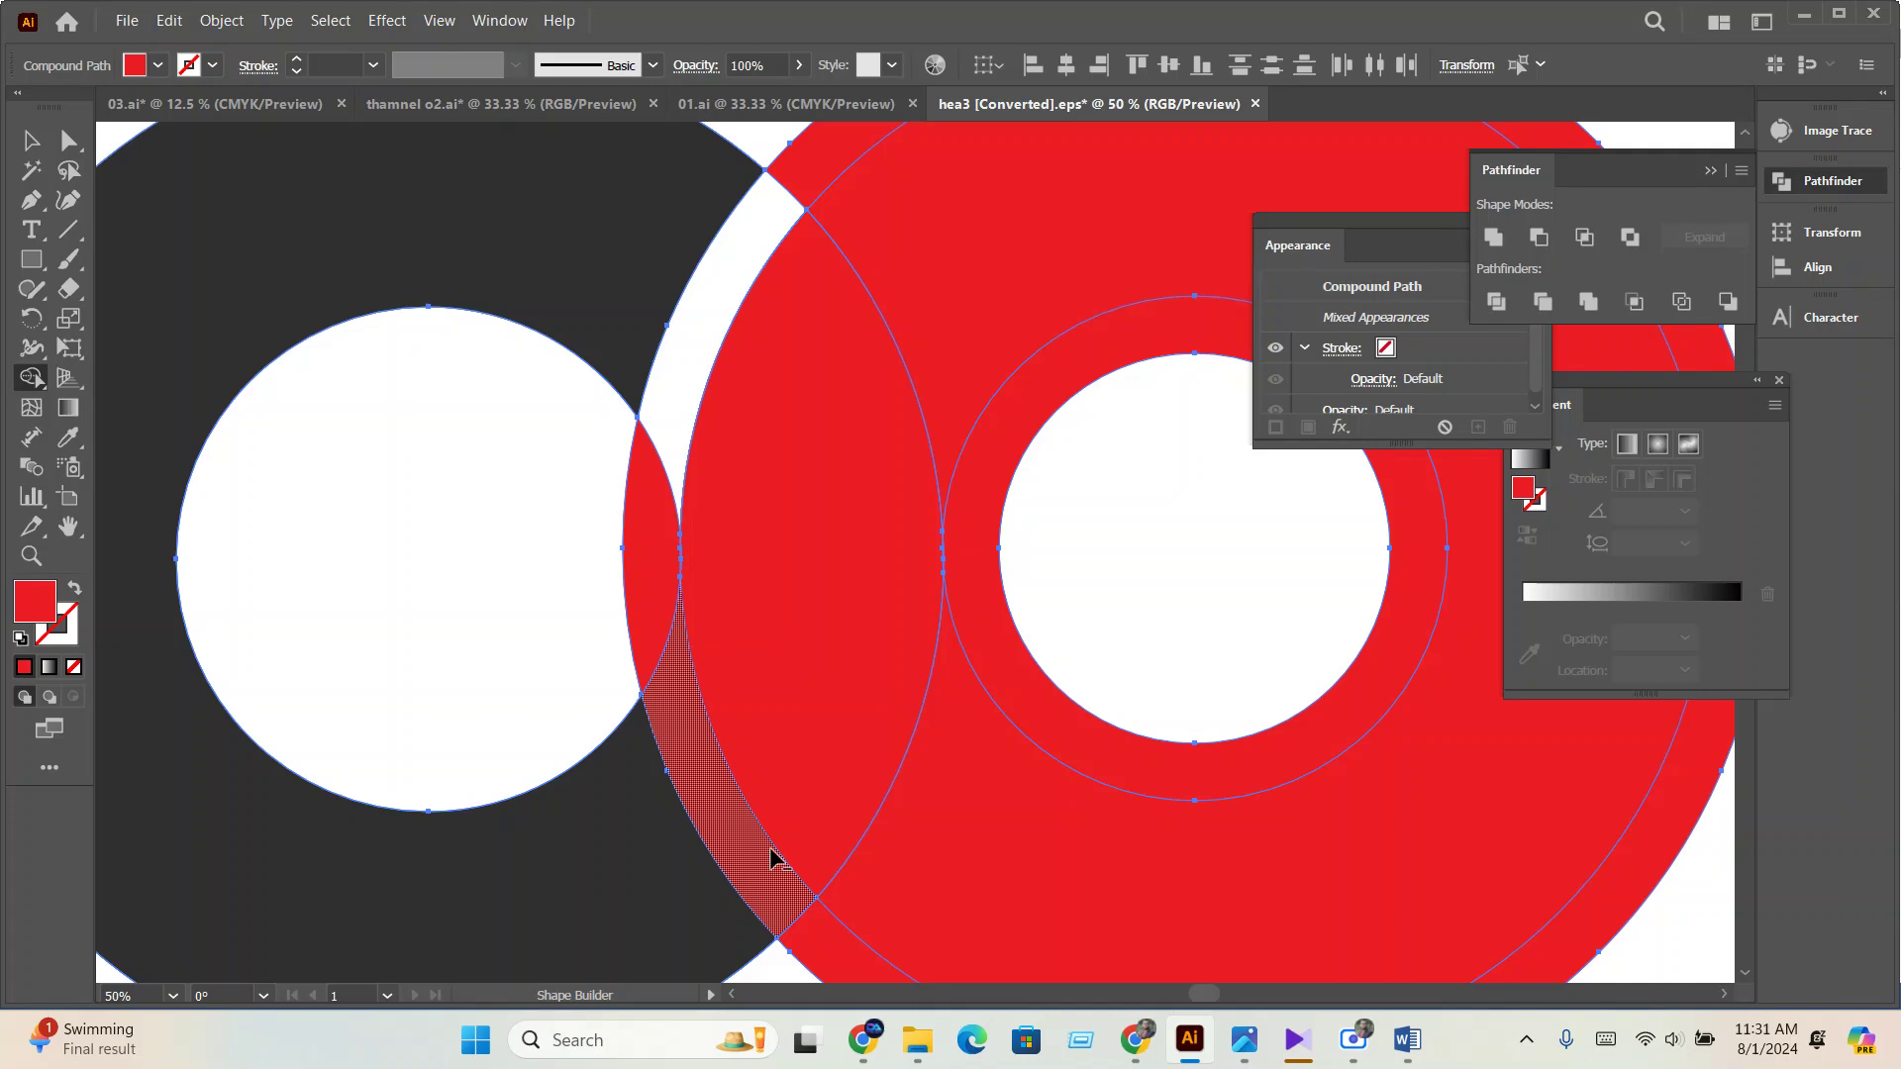
pyautogui.keyDown('alt'); pyautogui.scroll(-1, 762, 840); pyautogui.keyUp('alt')
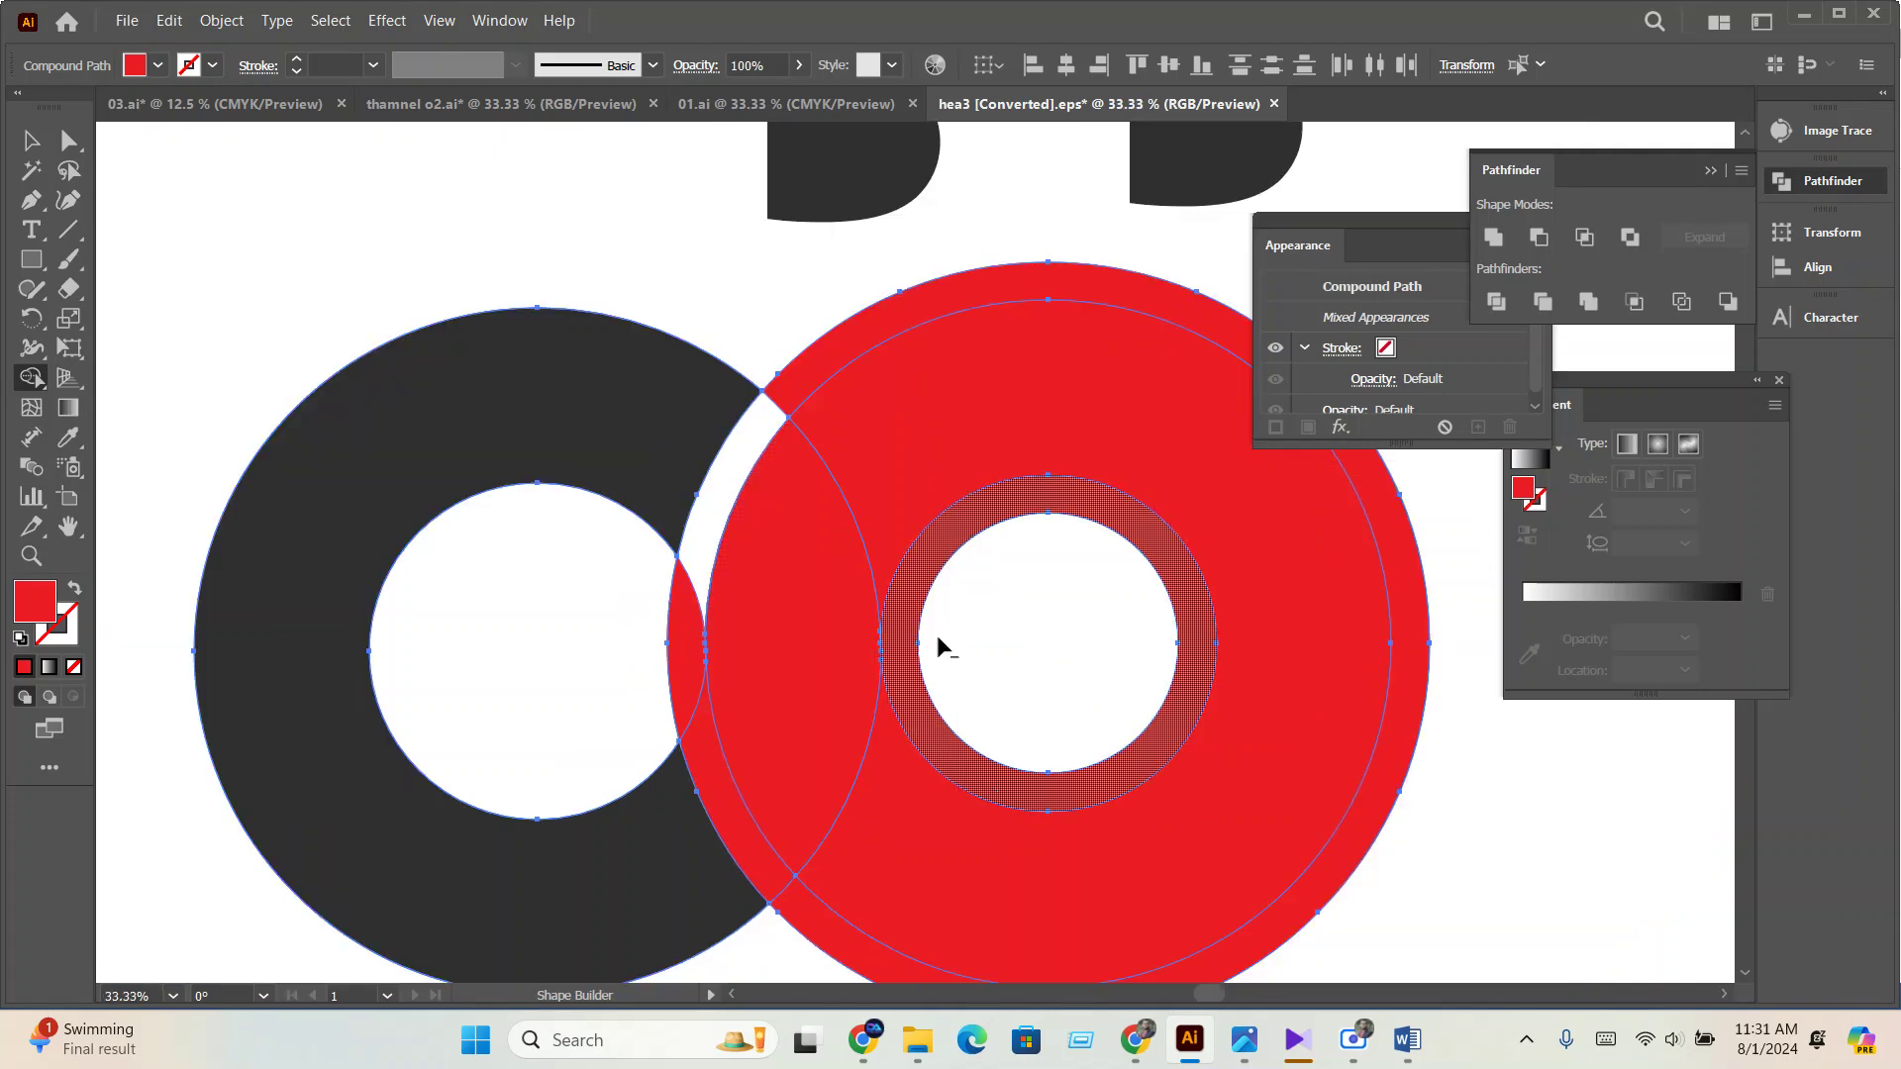
pyautogui.keyDown('alt'); pyautogui.click(1014, 289); pyautogui.keyUp('alt')
pyautogui.click(1203, 679)
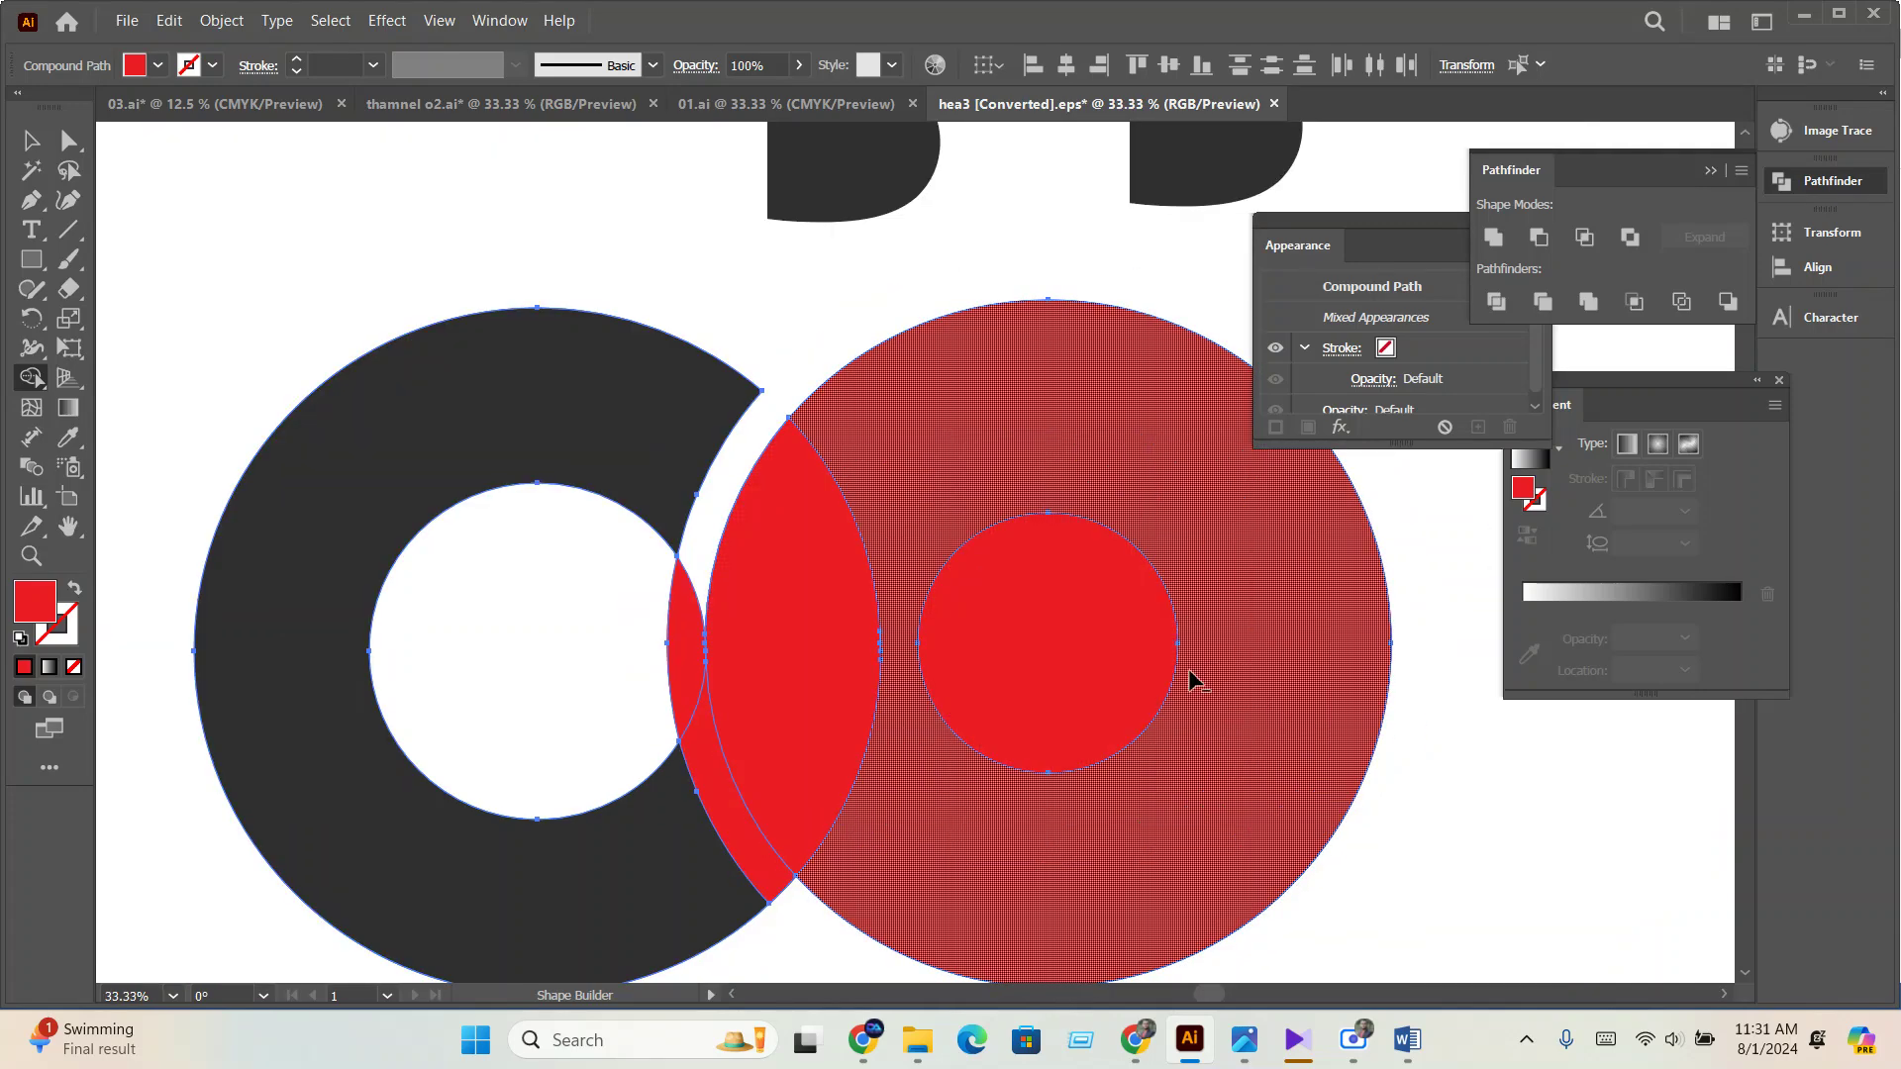
pyautogui.hotkey('ctrl', 'z')
pyautogui.keyDown('alt'); pyautogui.click(1184, 683); pyautogui.keyUp('alt')
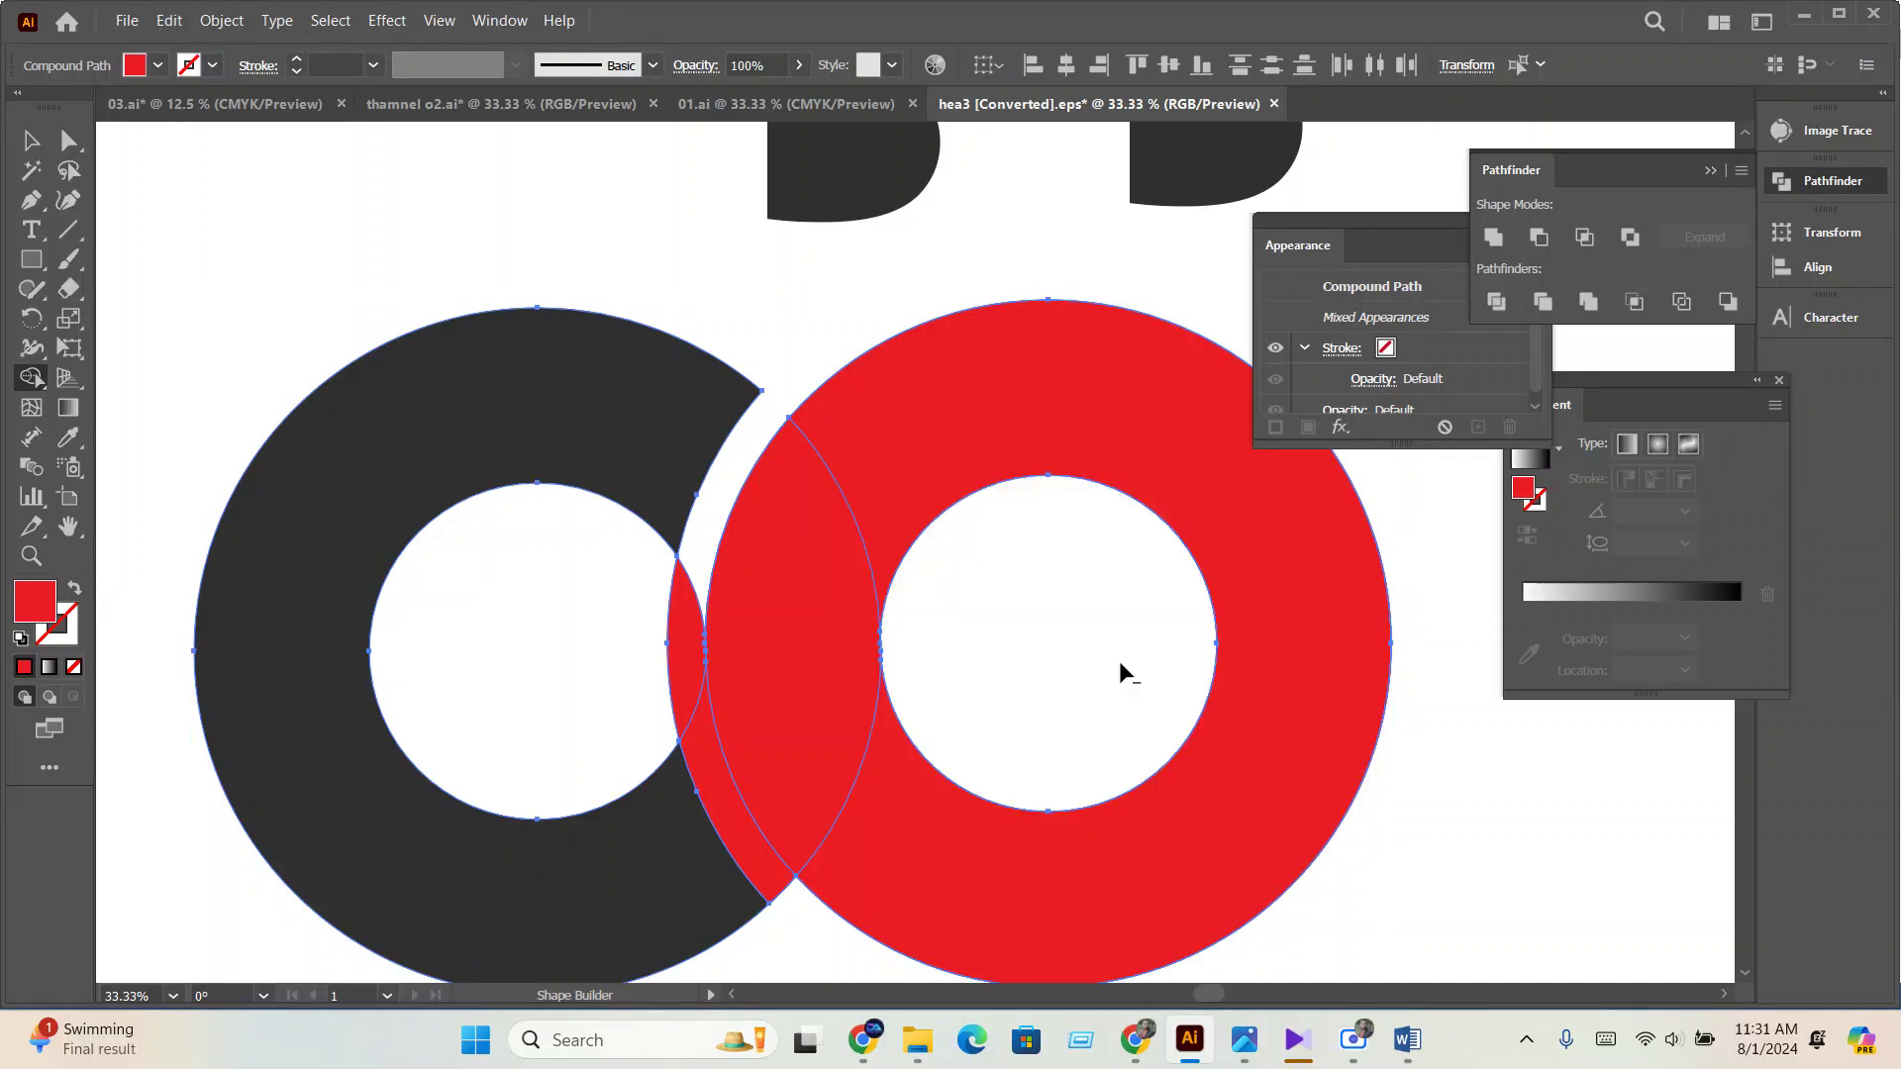
pyautogui.keyDown('alt'); pyautogui.click(681, 671); pyautogui.keyUp('alt')
# Clear the leftover red sliver at the lower crossing, keep the complete red ring in front of the dark ring, and deselect.
pyautogui.click(31, 141)
pyautogui.click(610, 229)
pyautogui.click(720, 804)
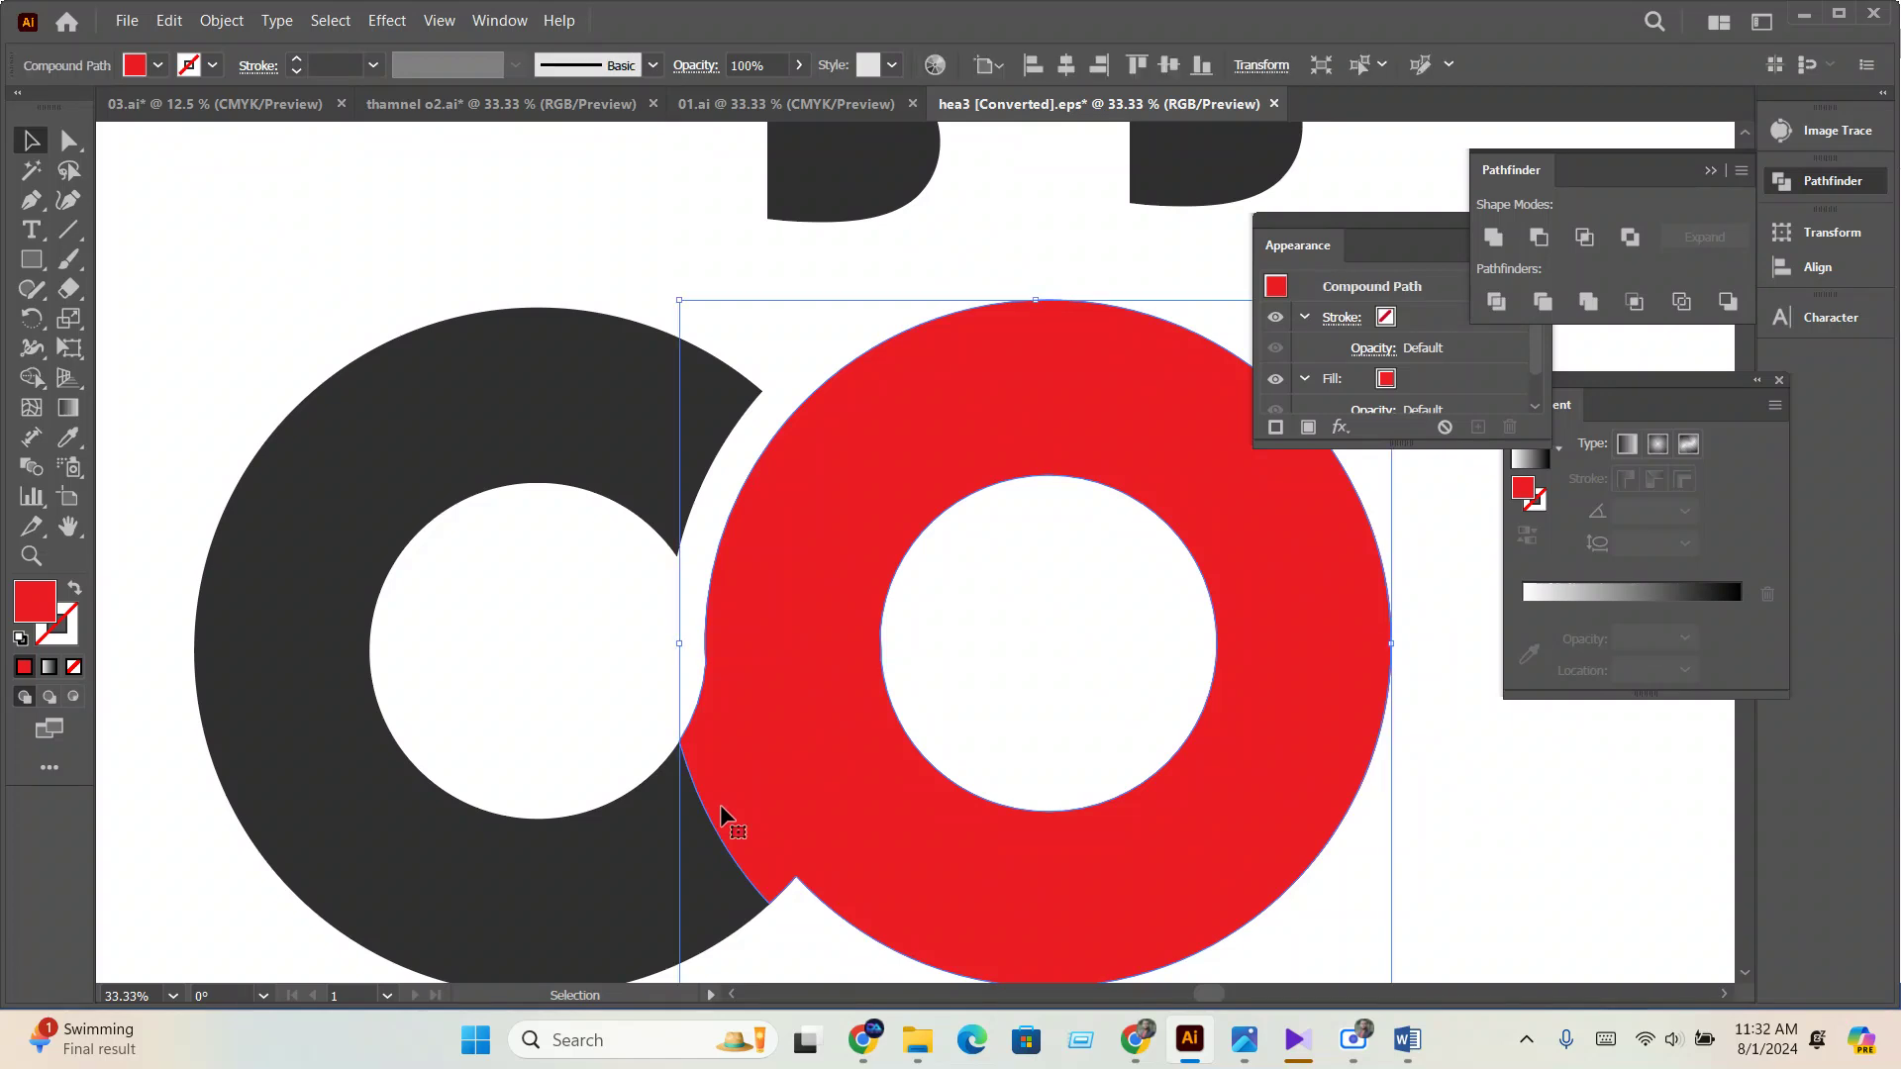
pyautogui.click(1026, 693)
pyautogui.scroll(-1, 1019, 687)
pyautogui.click(819, 812)
pyautogui.hotkey('ctrl', 'shift', ']')
pyautogui.hotkey('ctrl', 'shift', 'a')
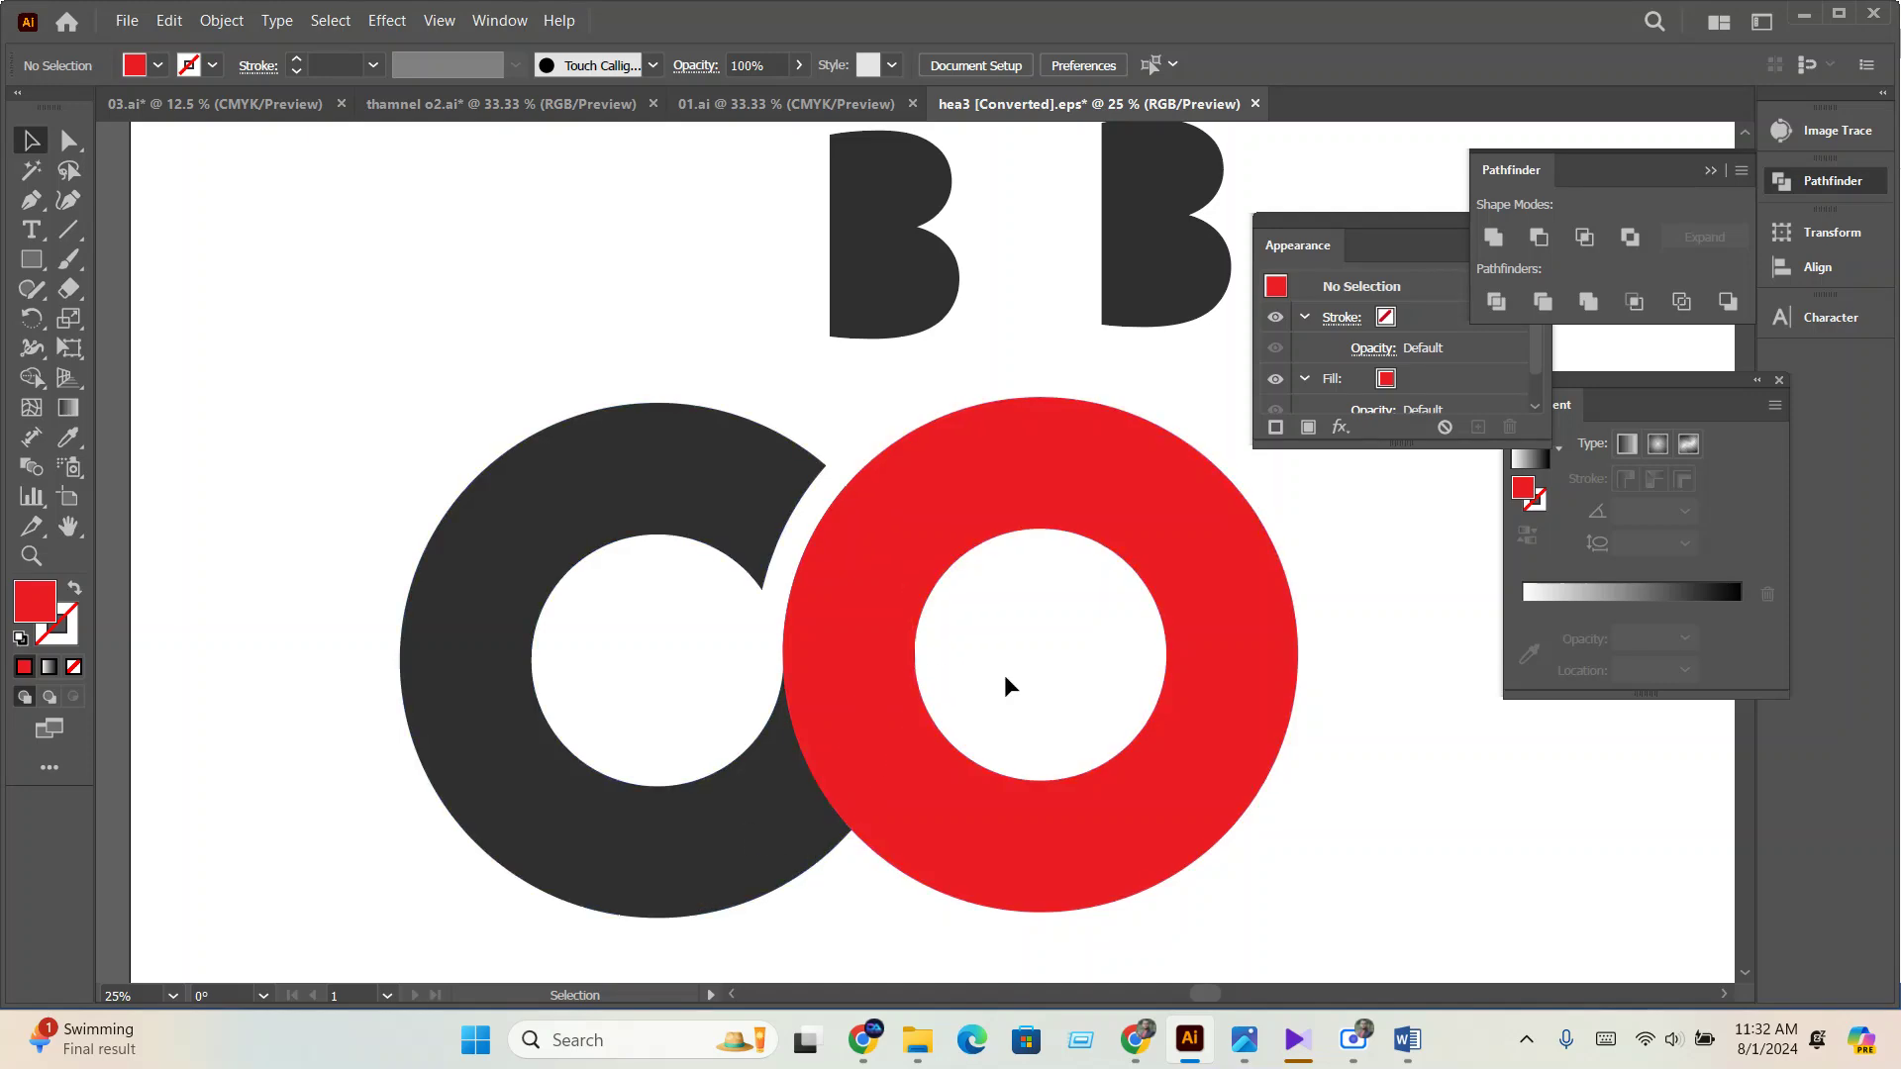
# Select both rings, merge them into one red interlocking shape with Shape Builder, and deselect.
pyautogui.click(901, 601)
pyautogui.moveTo(1040, 616); pyautogui.dragTo(695, 834)
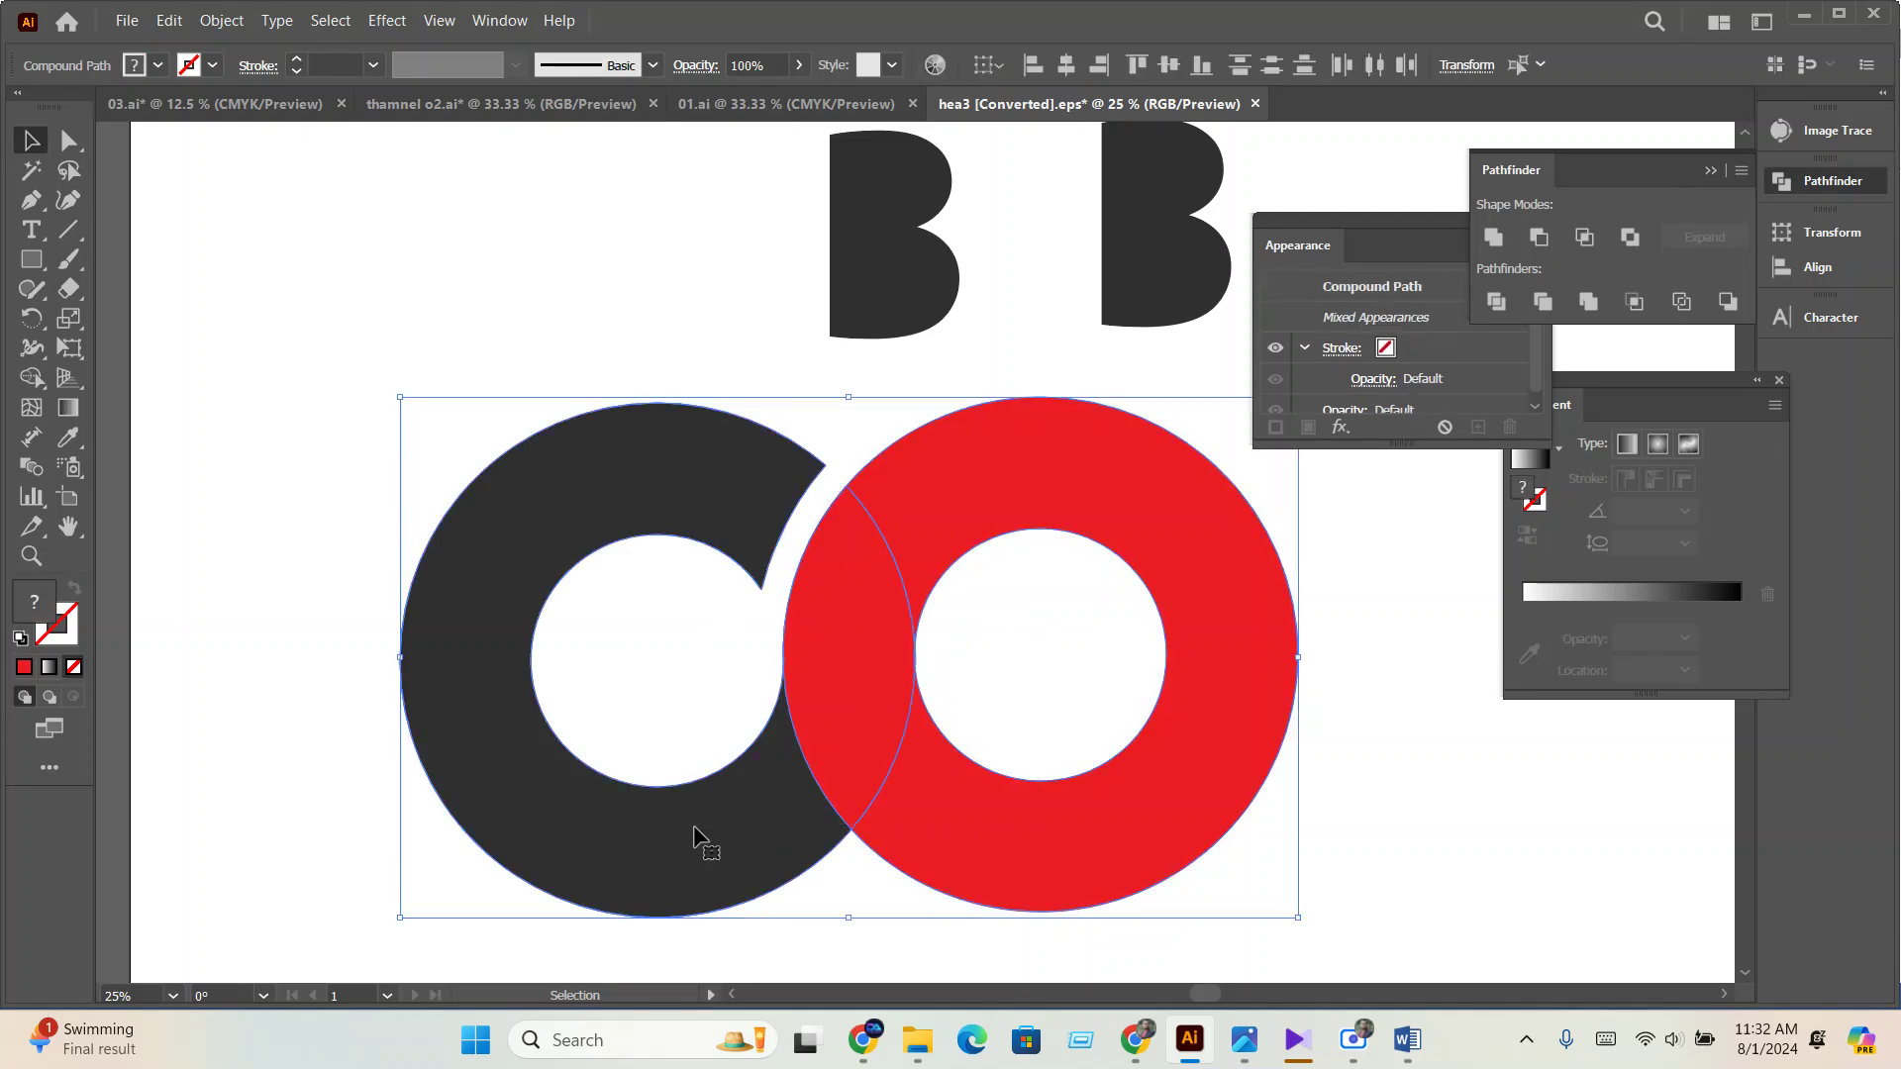
pyautogui.hotkey('shift', 'm')
pyautogui.moveTo(965, 491)
pyautogui.mouseDown()
pyautogui.moveTo(850, 552)
pyautogui.moveTo(827, 728)
pyautogui.moveTo(763, 813)
pyautogui.mouseUp()
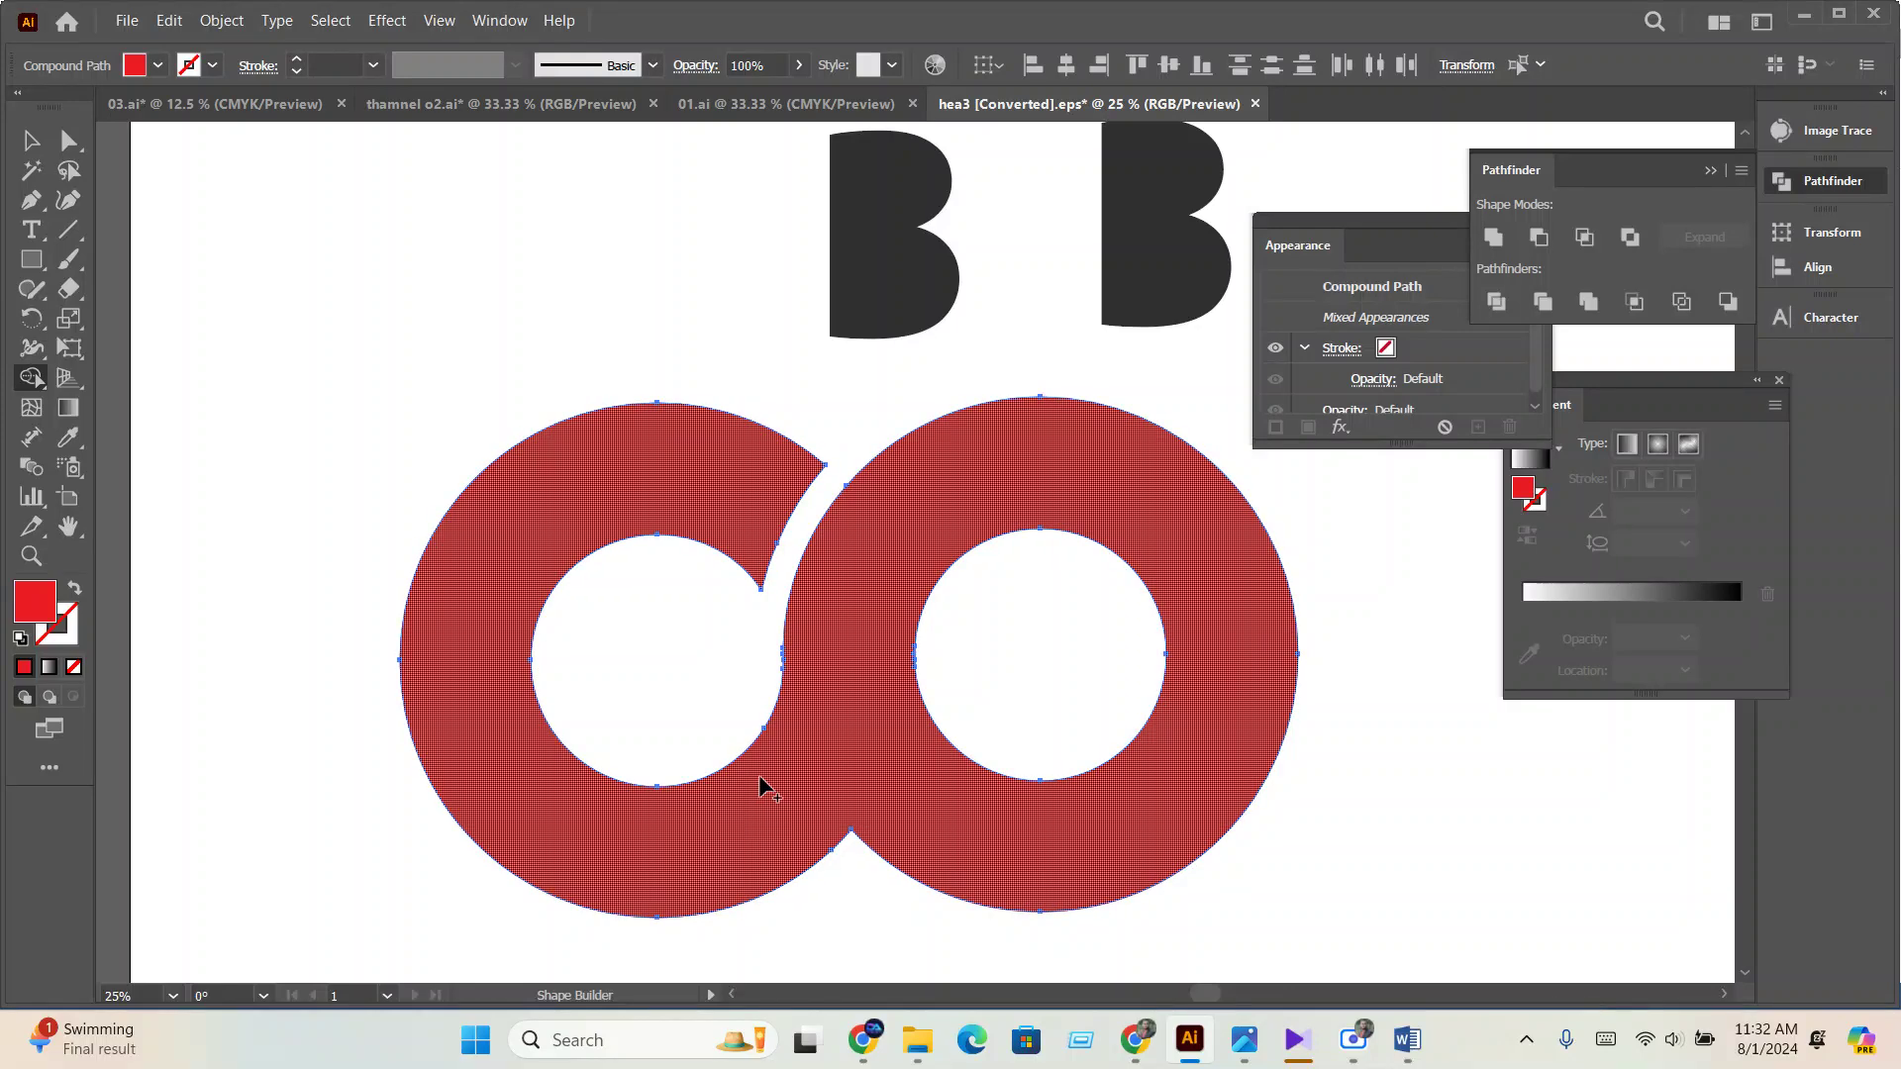
pyautogui.scroll(1, 715, 742)
pyautogui.click(32, 142)
pyautogui.click(475, 227)
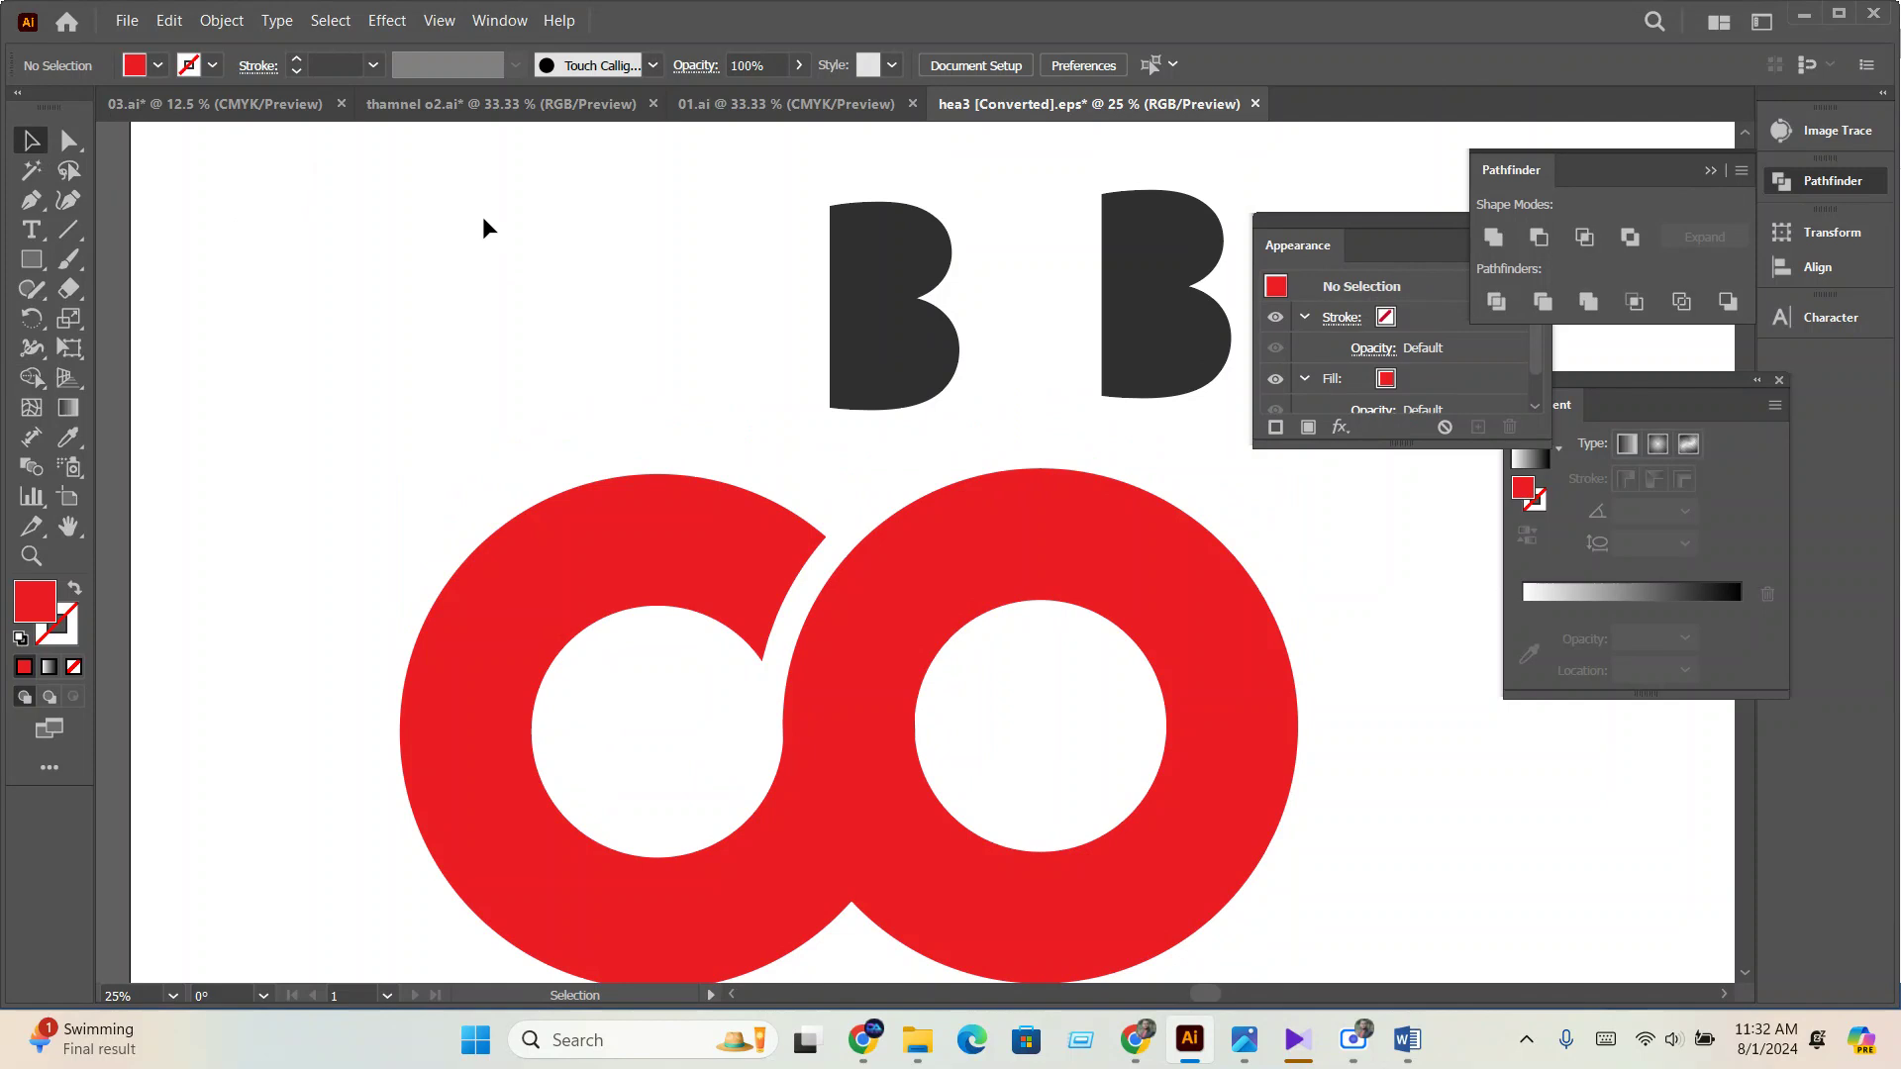
# Examine the purple-to-pink gradient header, table bar and house logo of the quotation design in 01.ai.
pyautogui.click(787, 103)
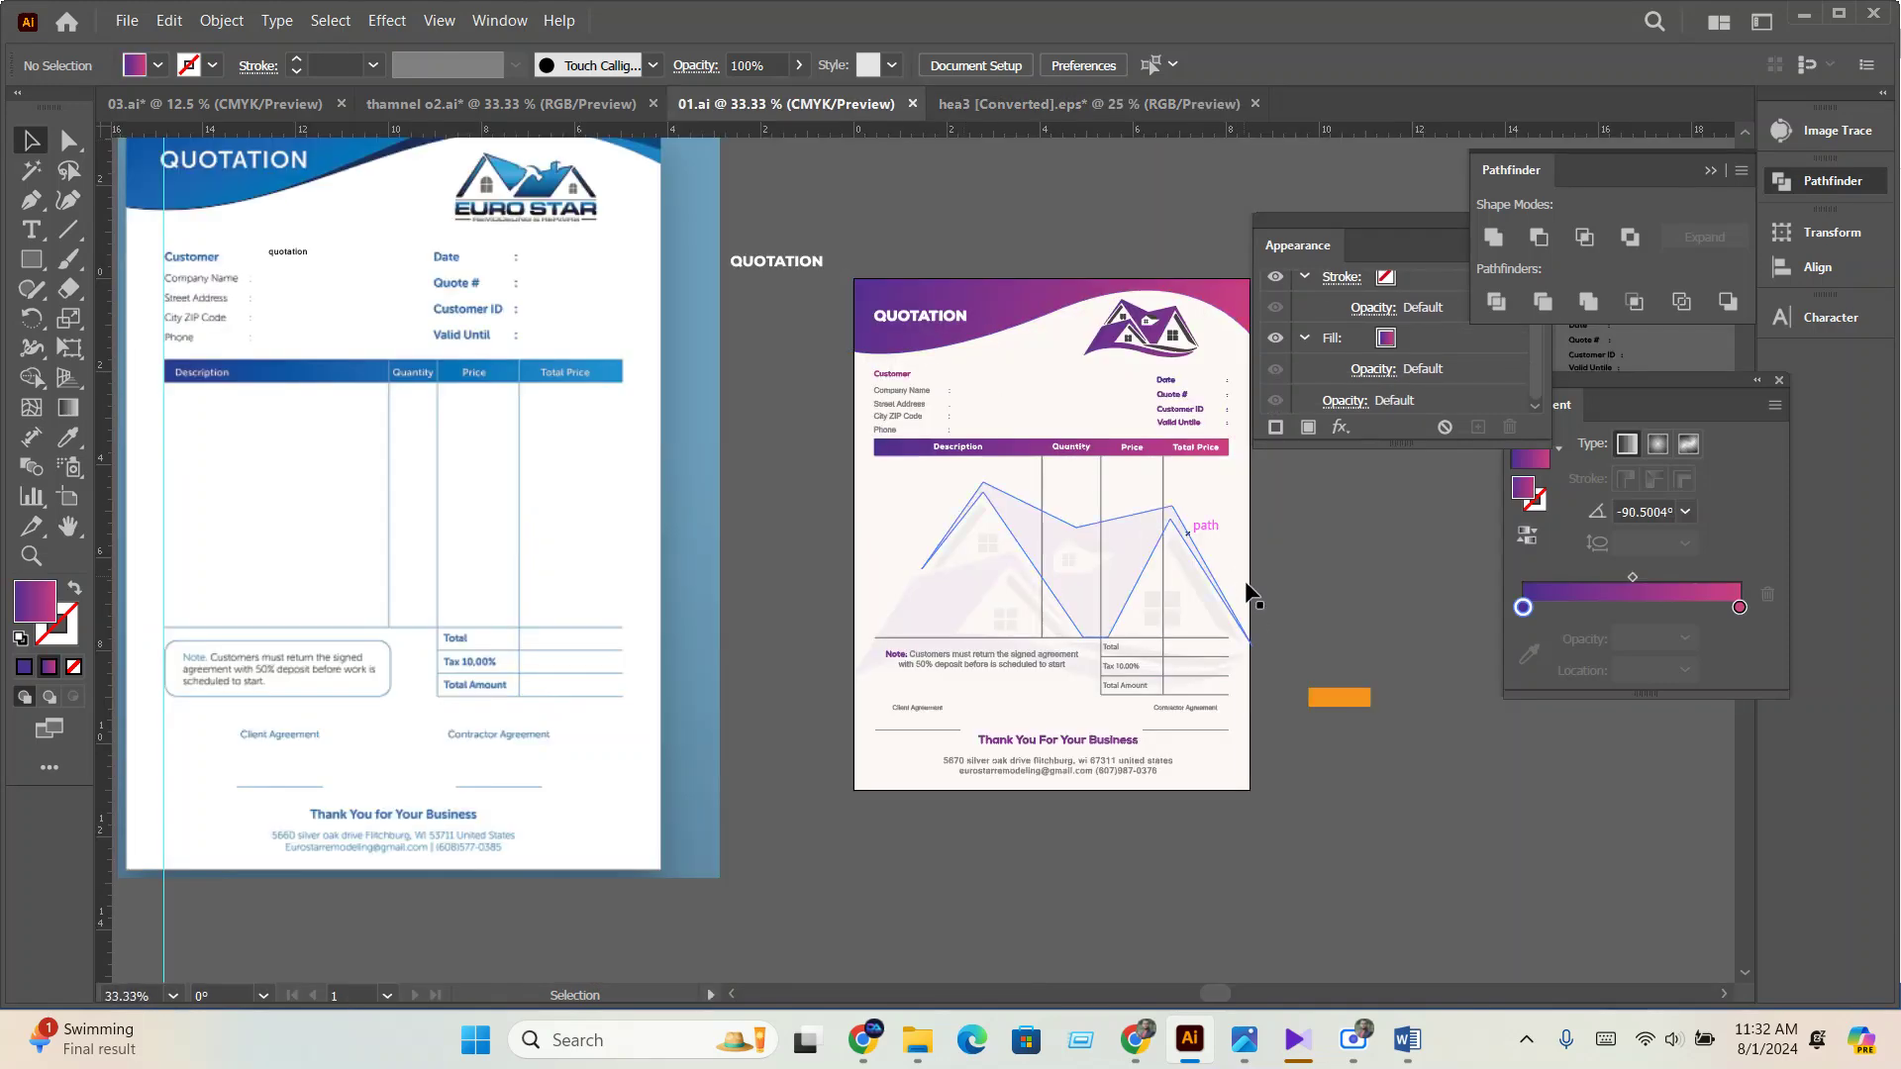
pyautogui.scroll(3, 1245, 605)
pyautogui.moveTo(1245, 605); pyautogui.dragTo(1198, 619)
pyautogui.scroll(-1, 996, 617)
pyautogui.scroll(-1, 993, 615)
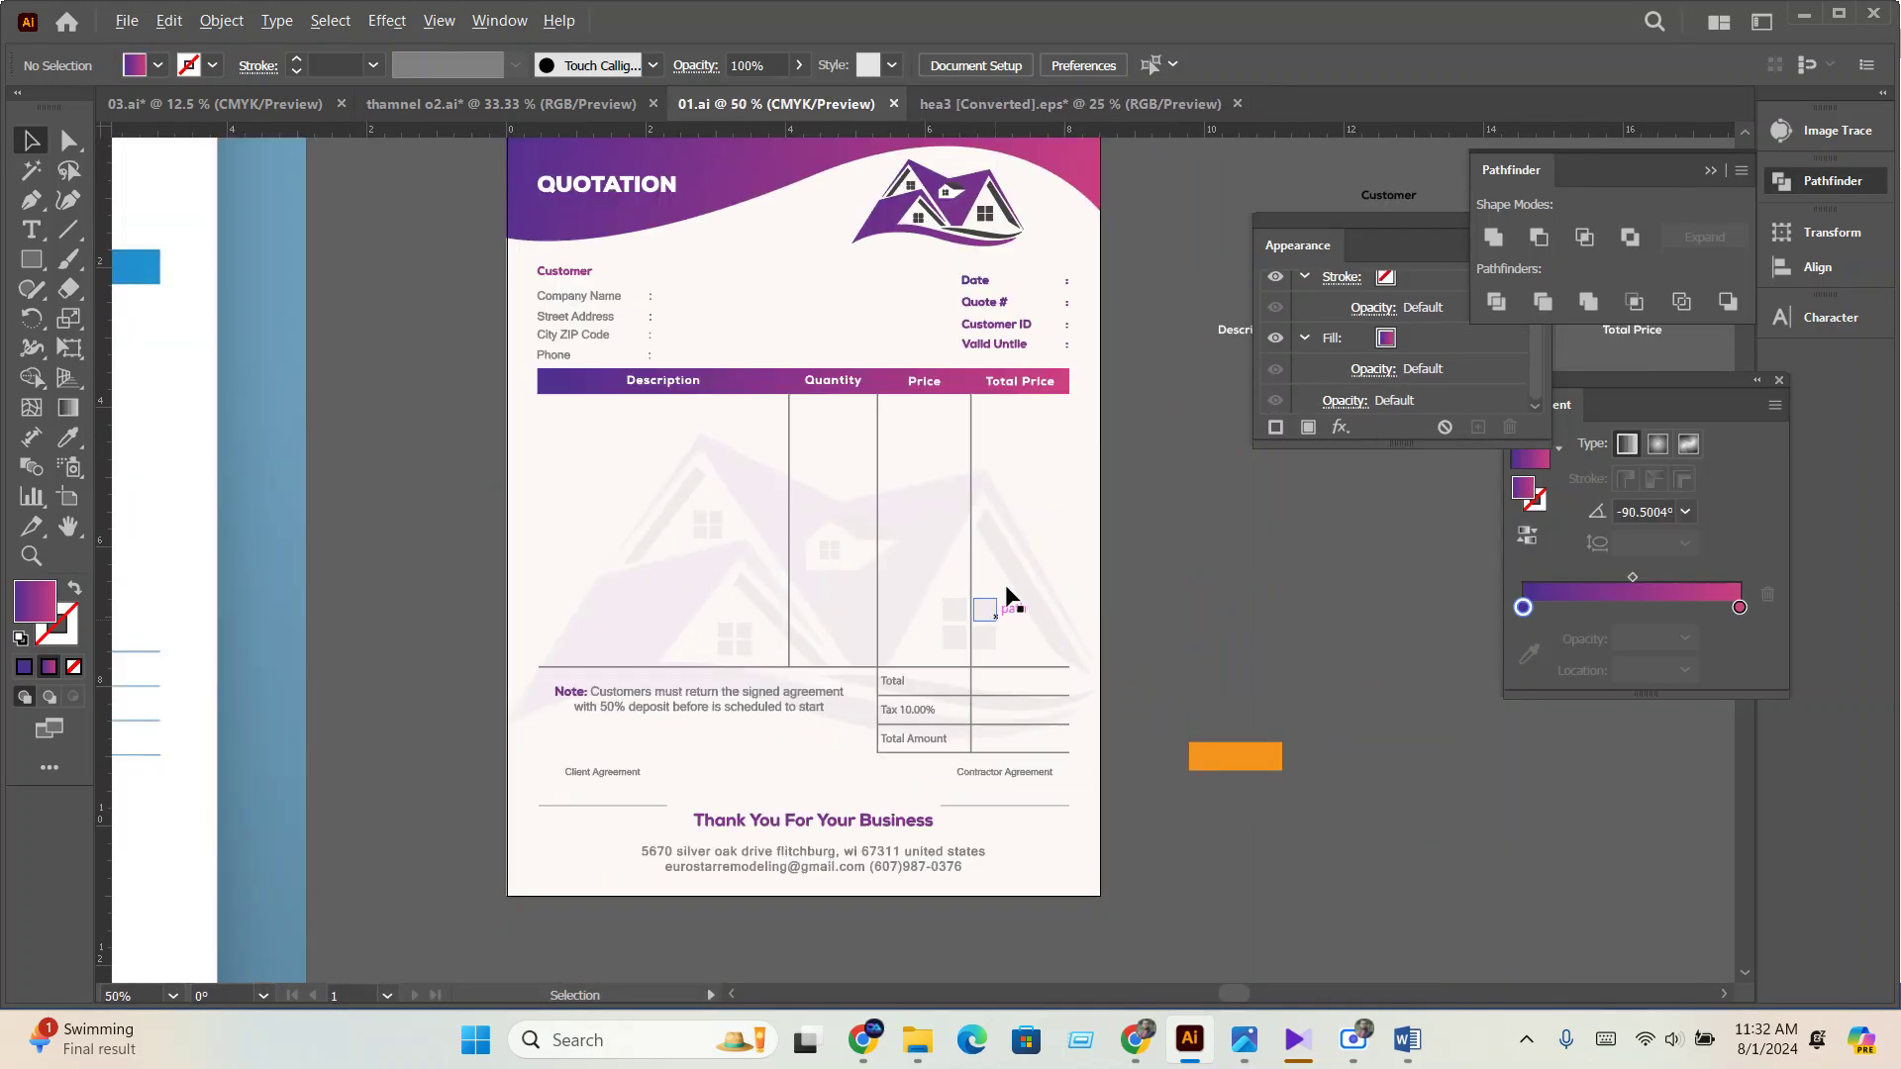
pyautogui.scroll(1, 1099, 562)
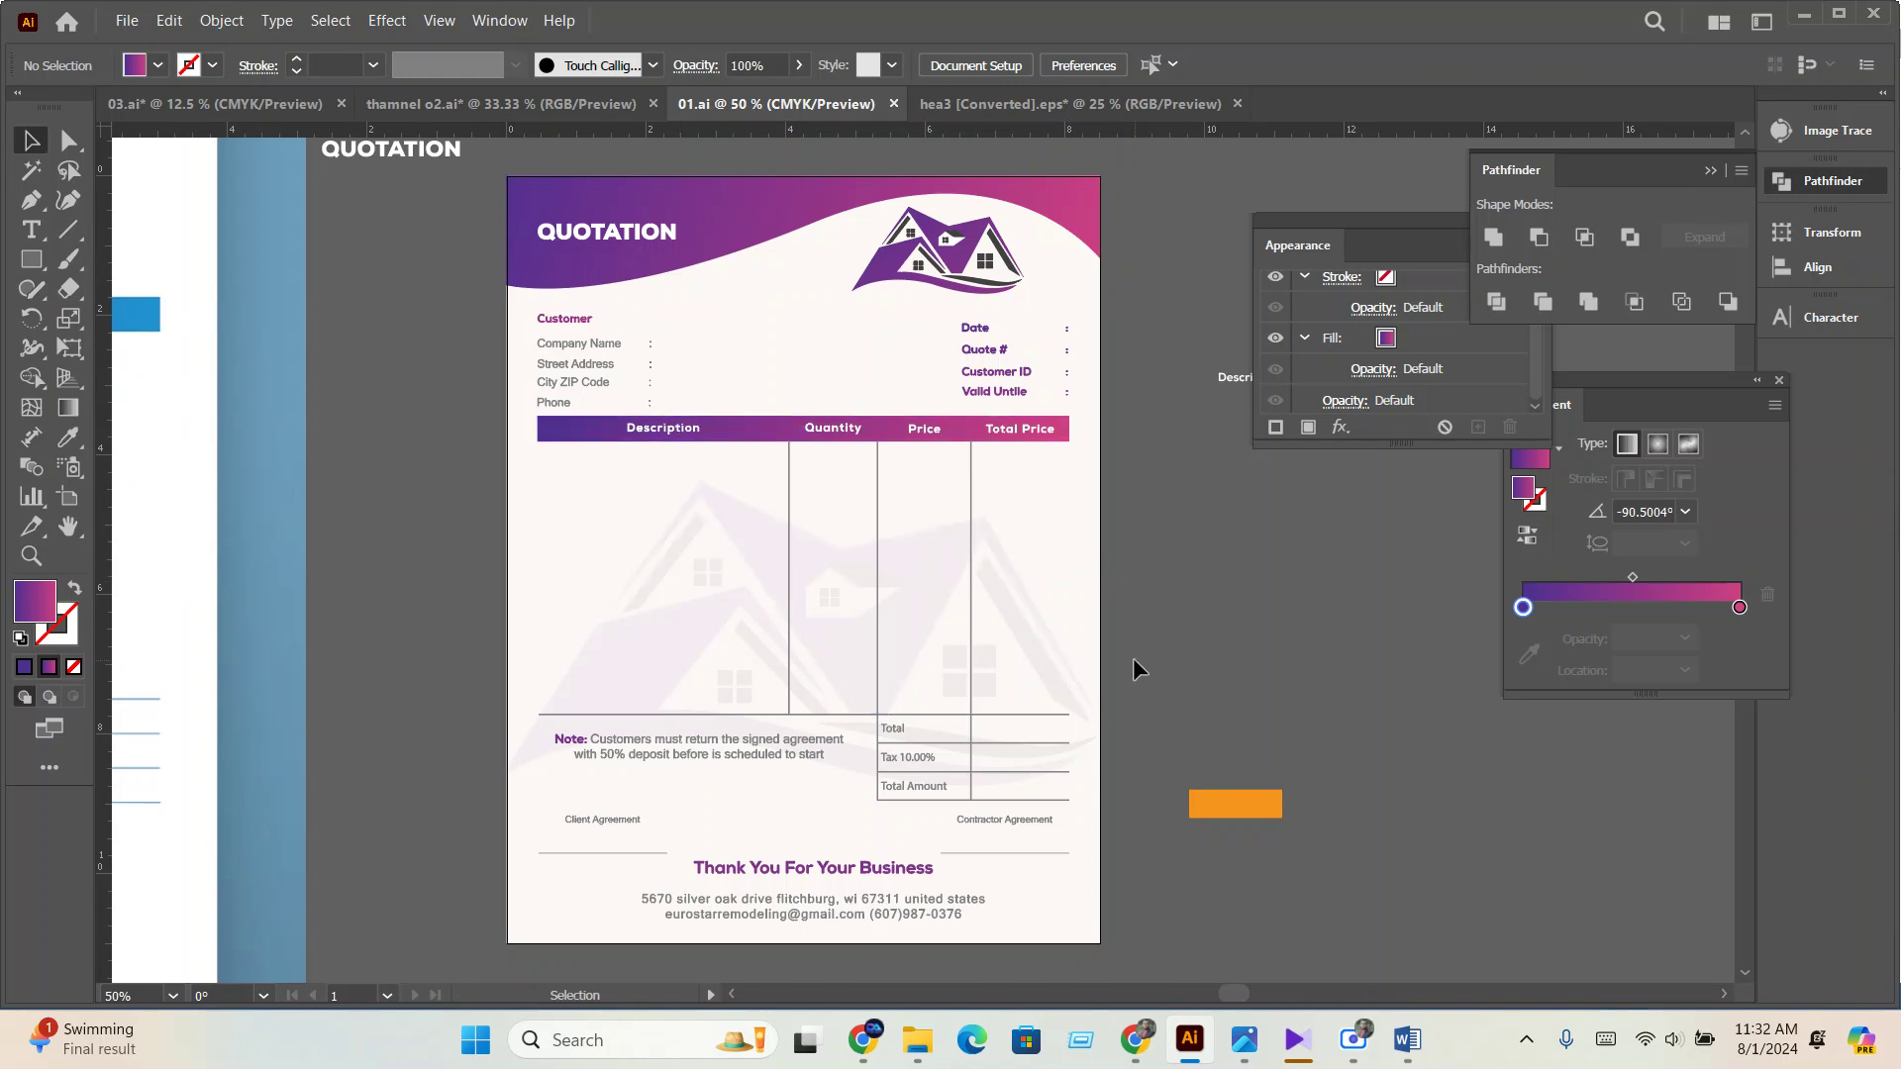
pyautogui.scroll(-1, 1089, 648)
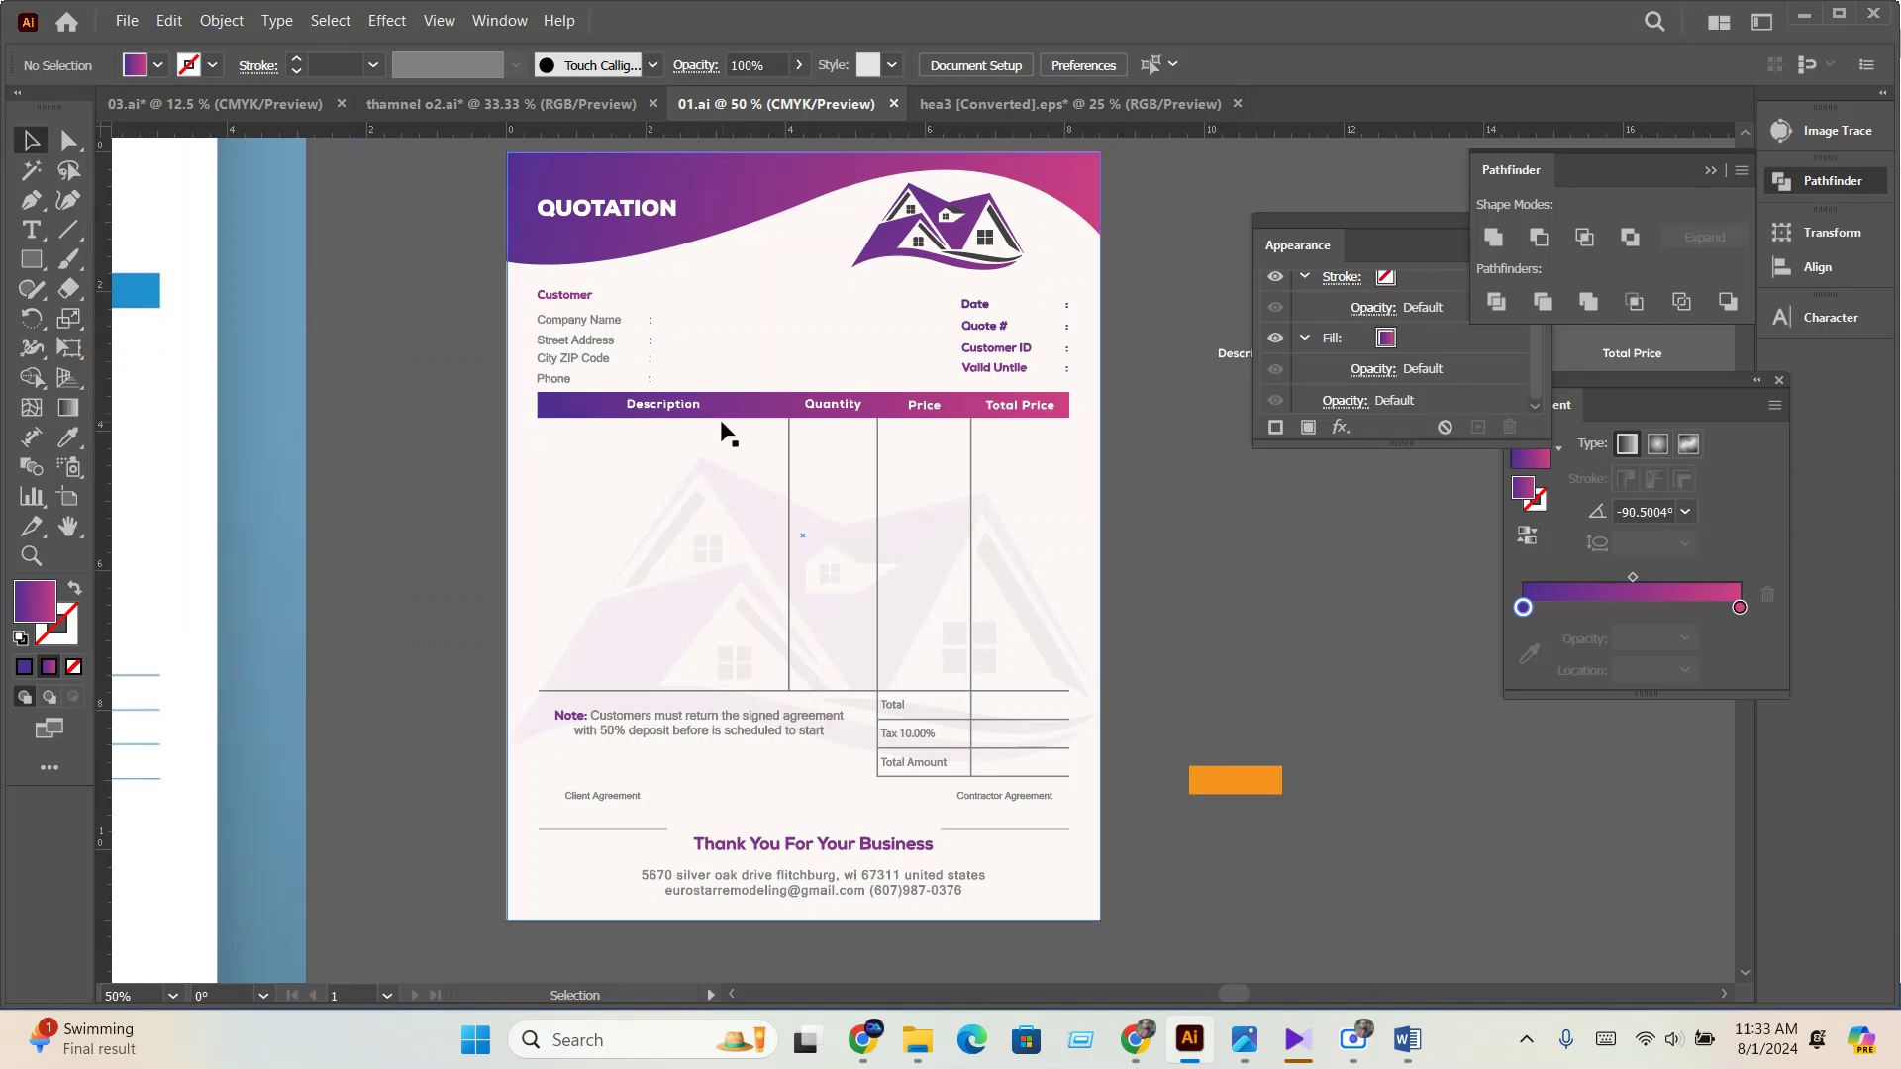
# Examine the plumbing invoice in thamnel o2.ai and the Kaspario Consultancy invoice in 03.ai for their use of colour.
pyautogui.click(507, 111)
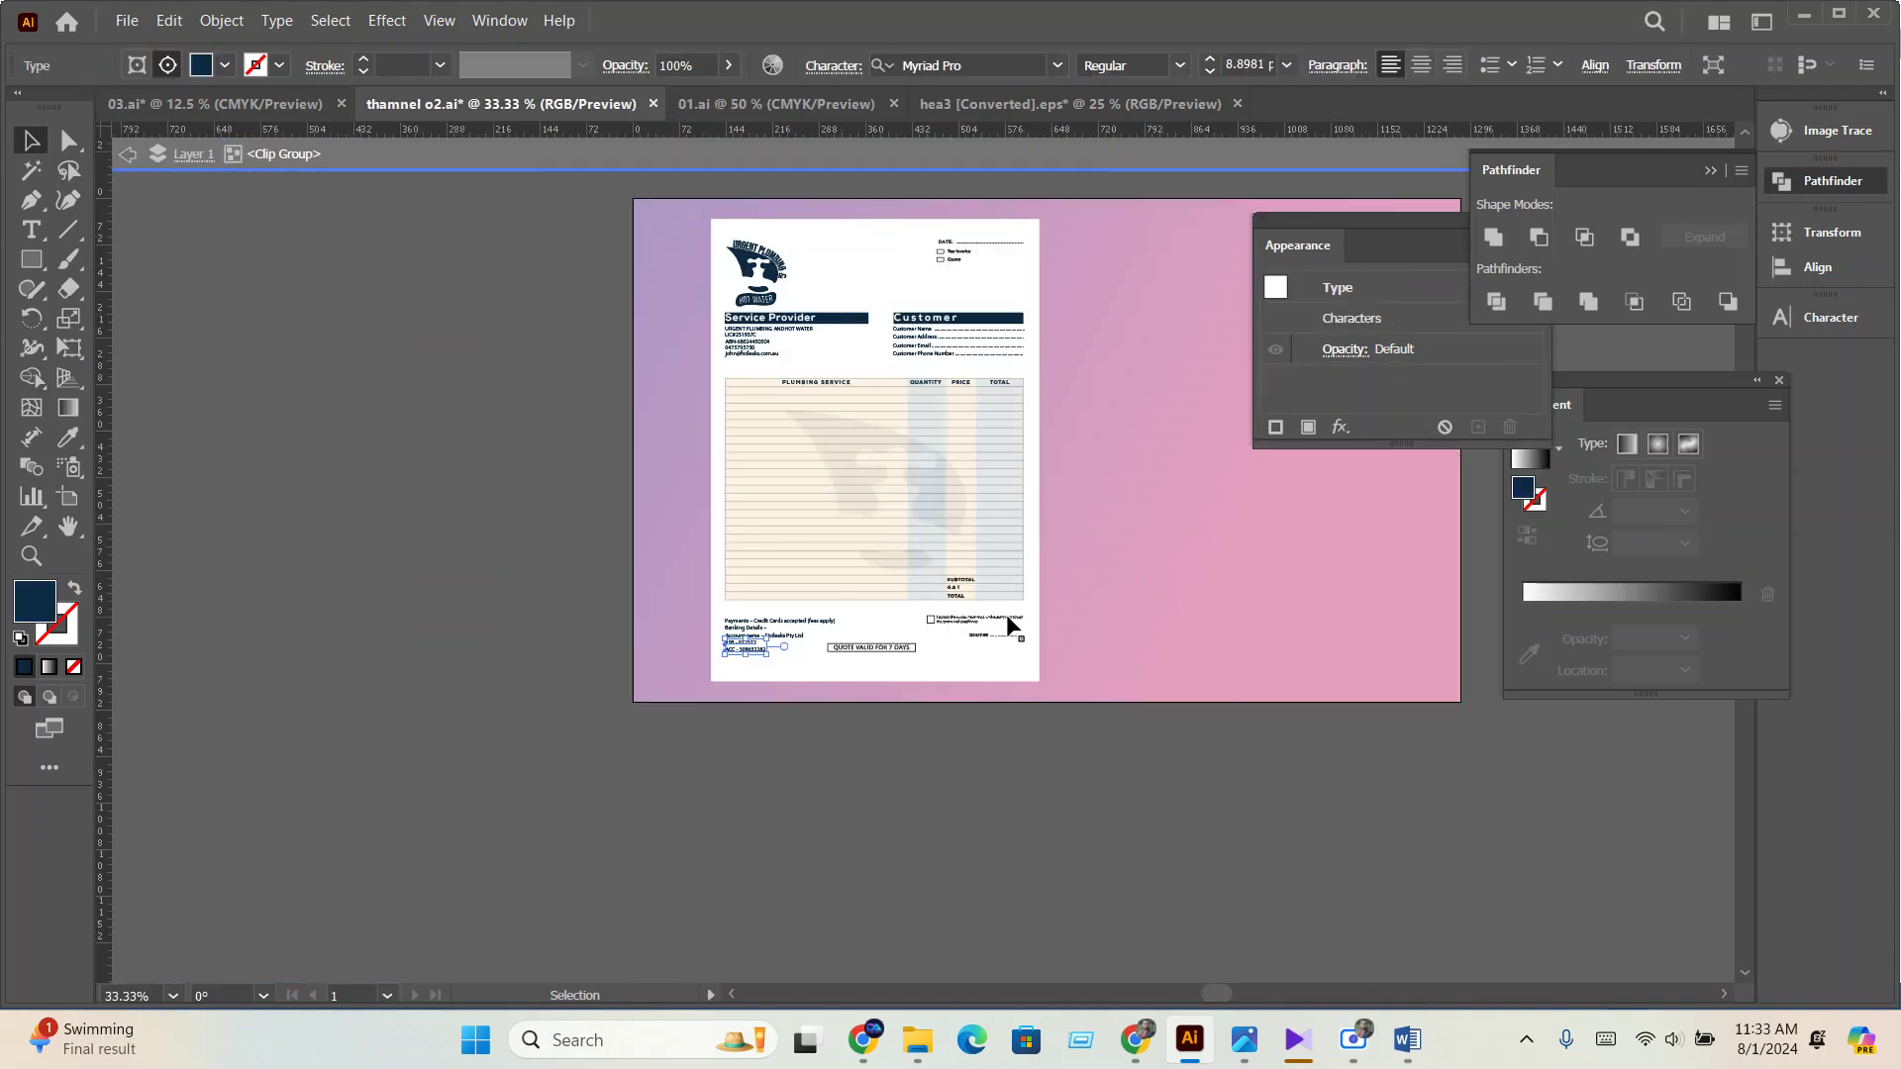
pyautogui.scroll(2, 1044, 643)
pyautogui.scroll(1, 930, 560)
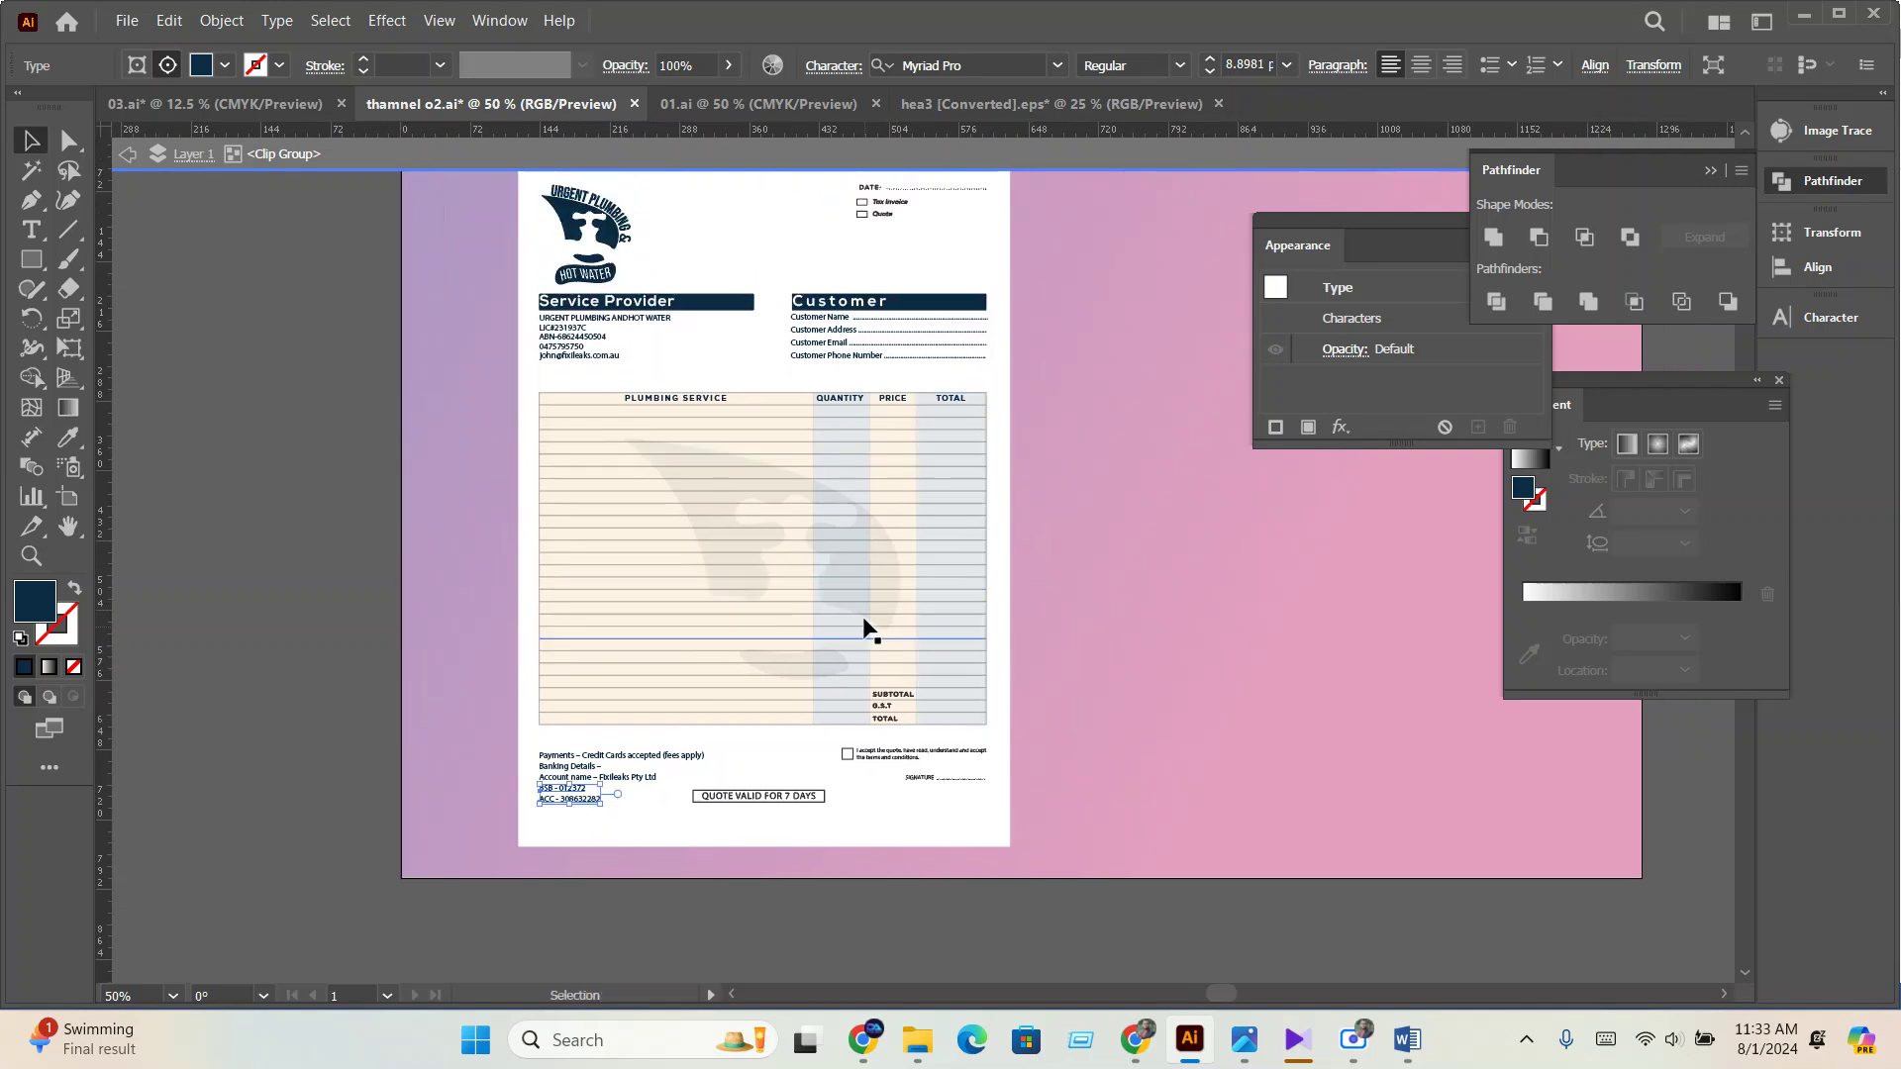
pyautogui.click(228, 105)
pyautogui.scroll(8, 550, 569)
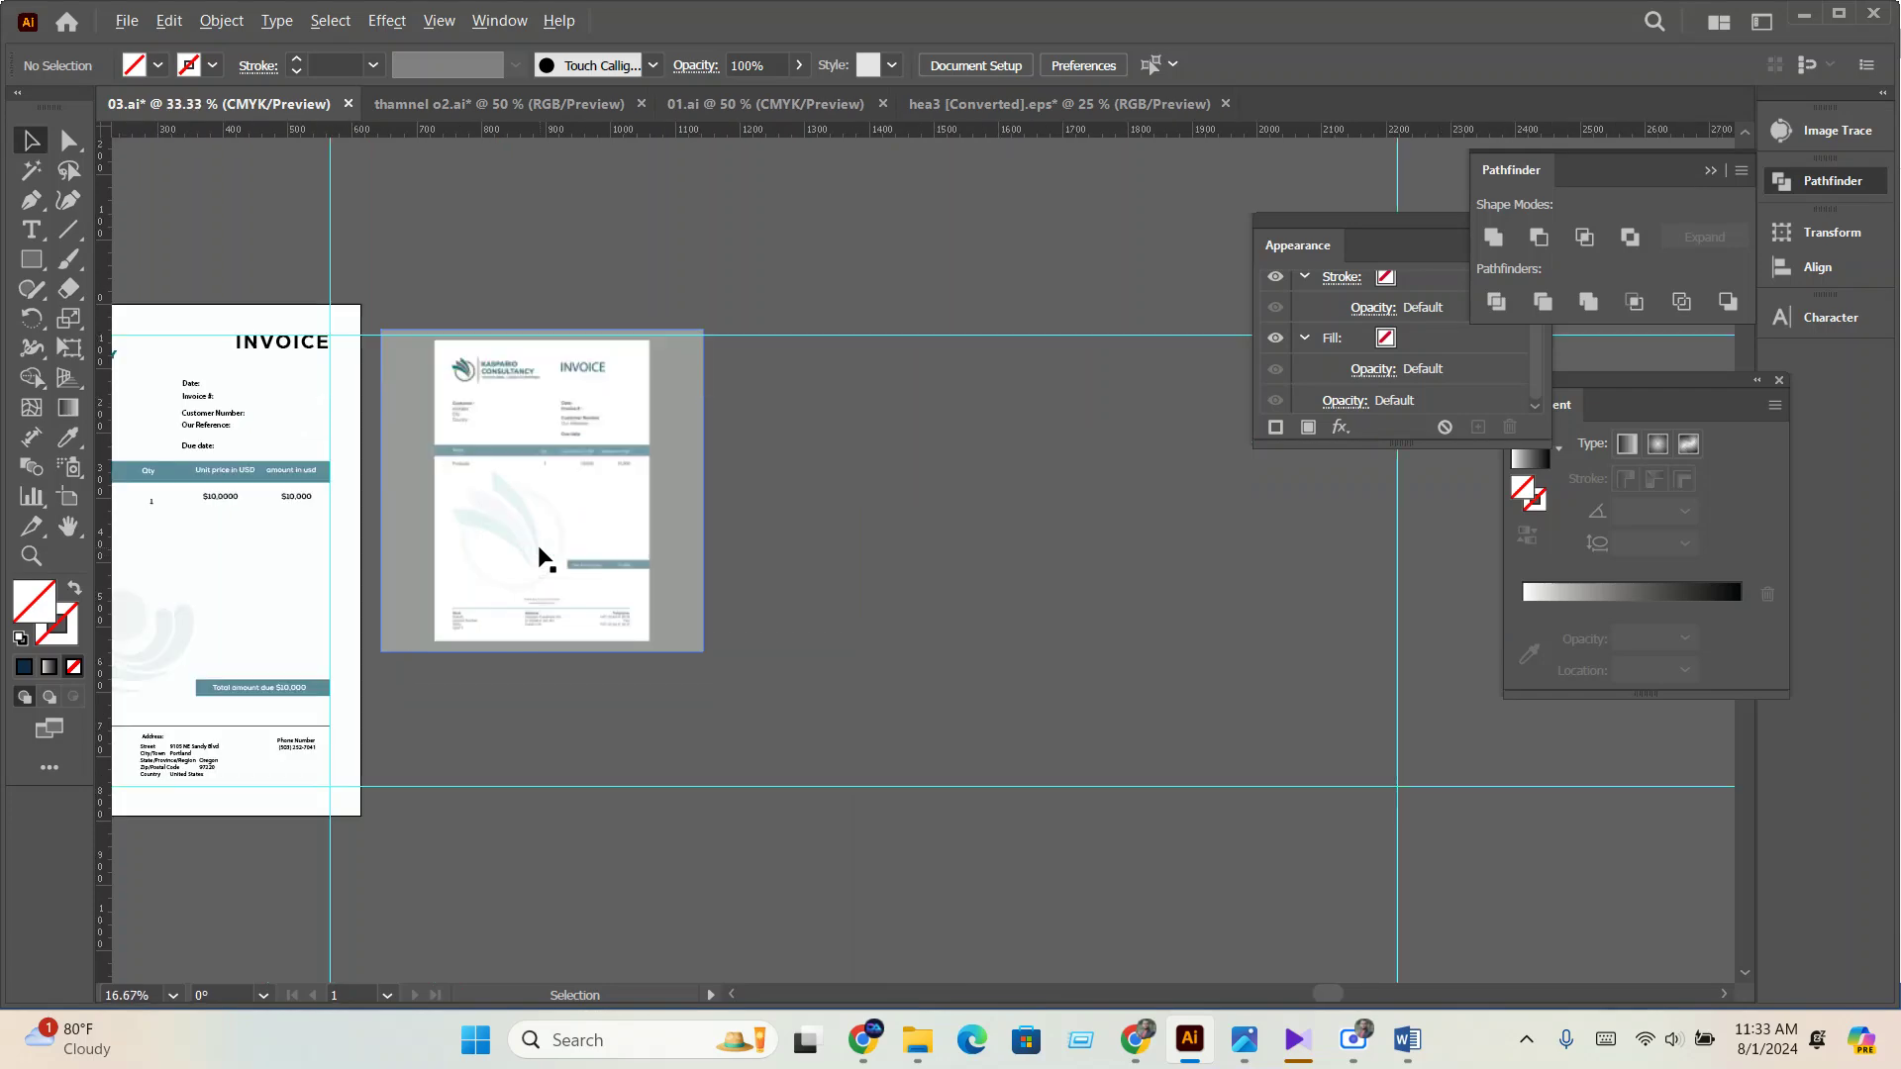
pyautogui.scroll(-3, 599, 590)
pyautogui.scroll(-2, 500, 604)
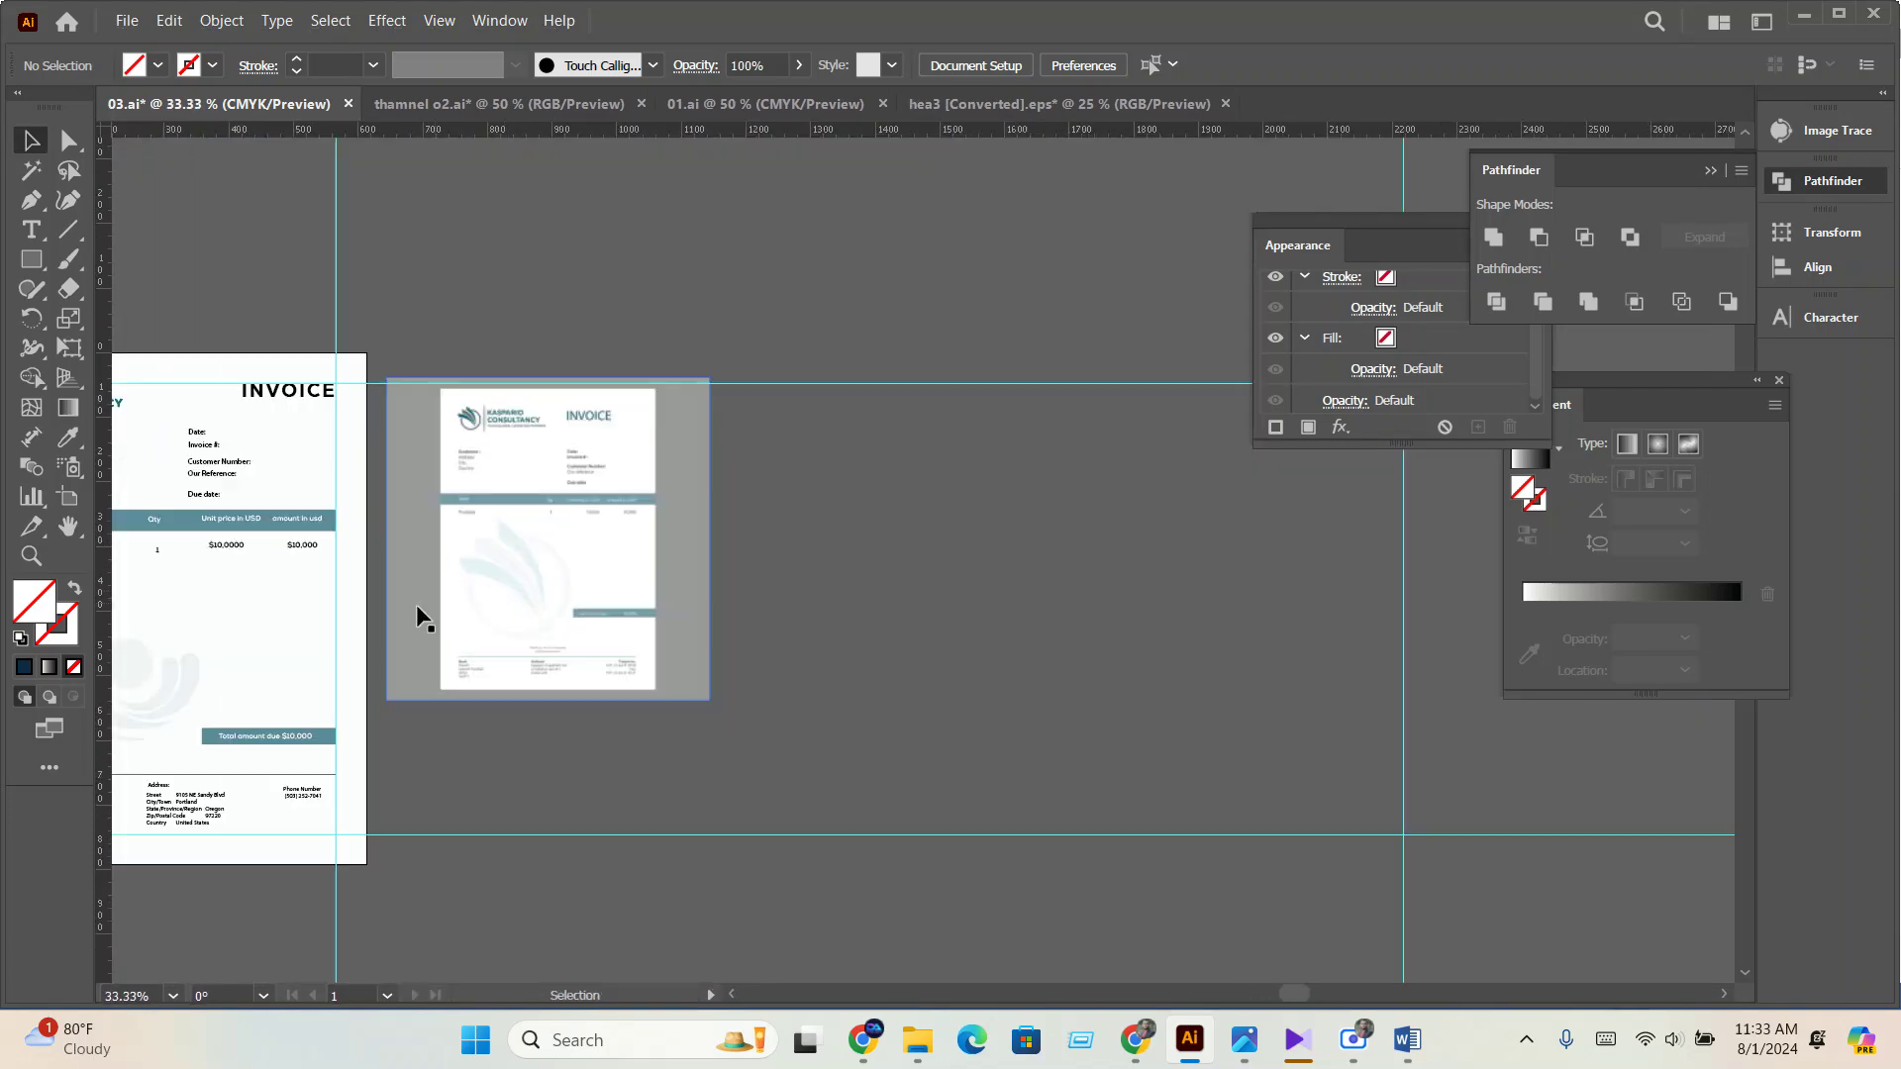
pyautogui.scroll(3, 610, 623)
pyautogui.moveTo(720, 633); pyautogui.dragTo(649, 590)
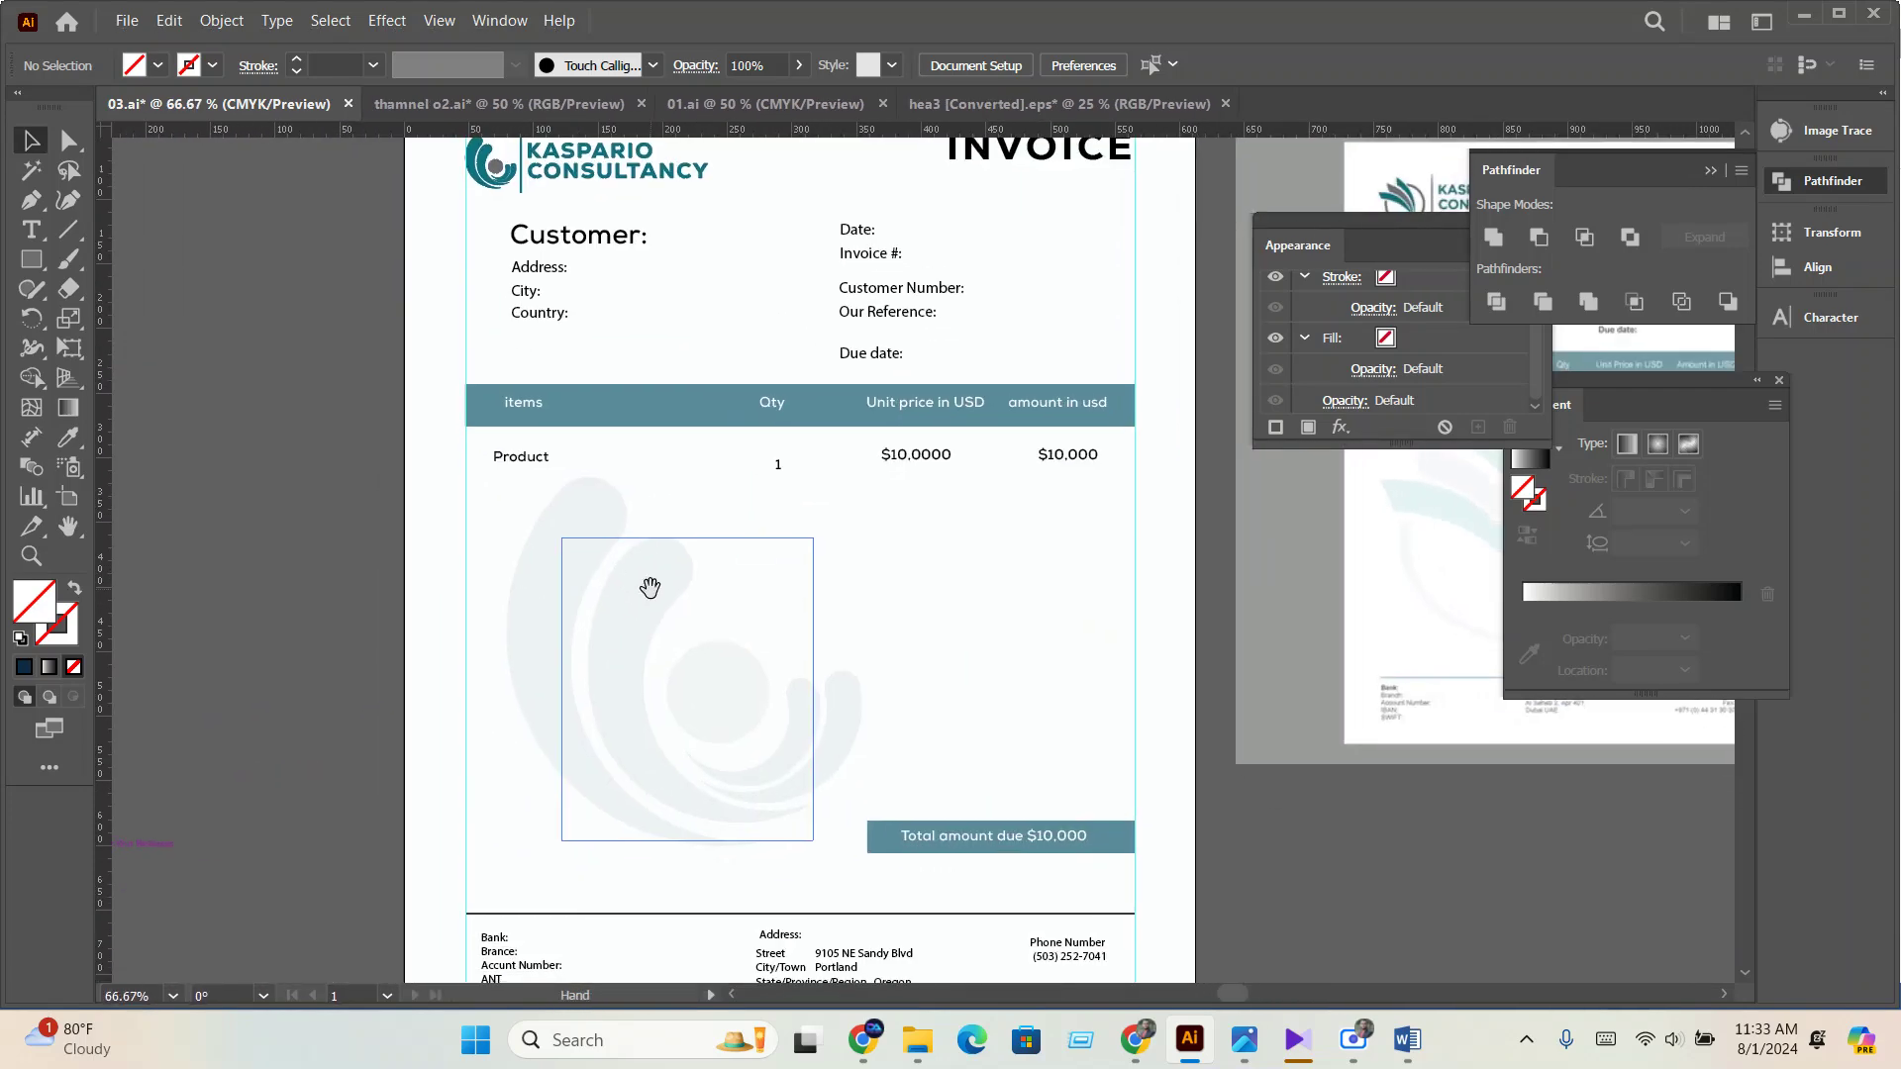
pyautogui.moveTo(788, 624); pyautogui.dragTo(827, 687)
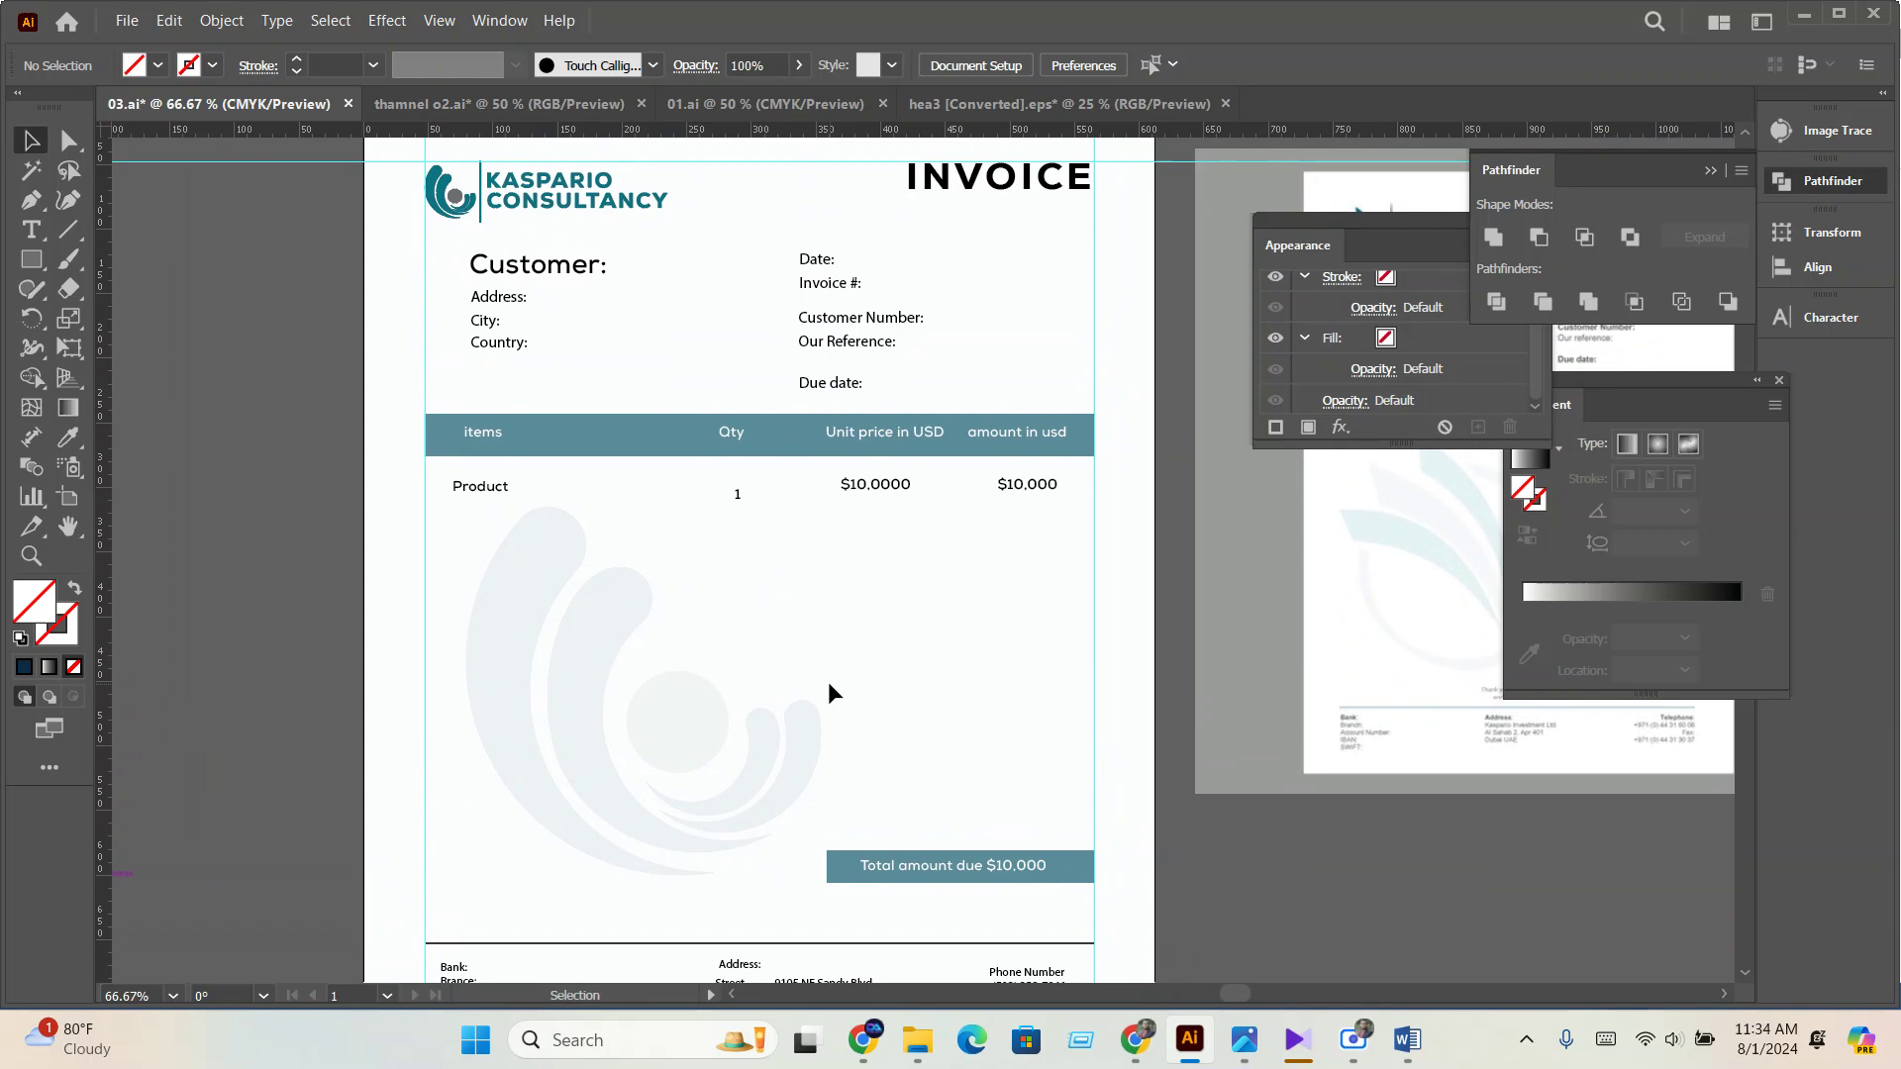
pyautogui.scroll(-2, 785, 729)
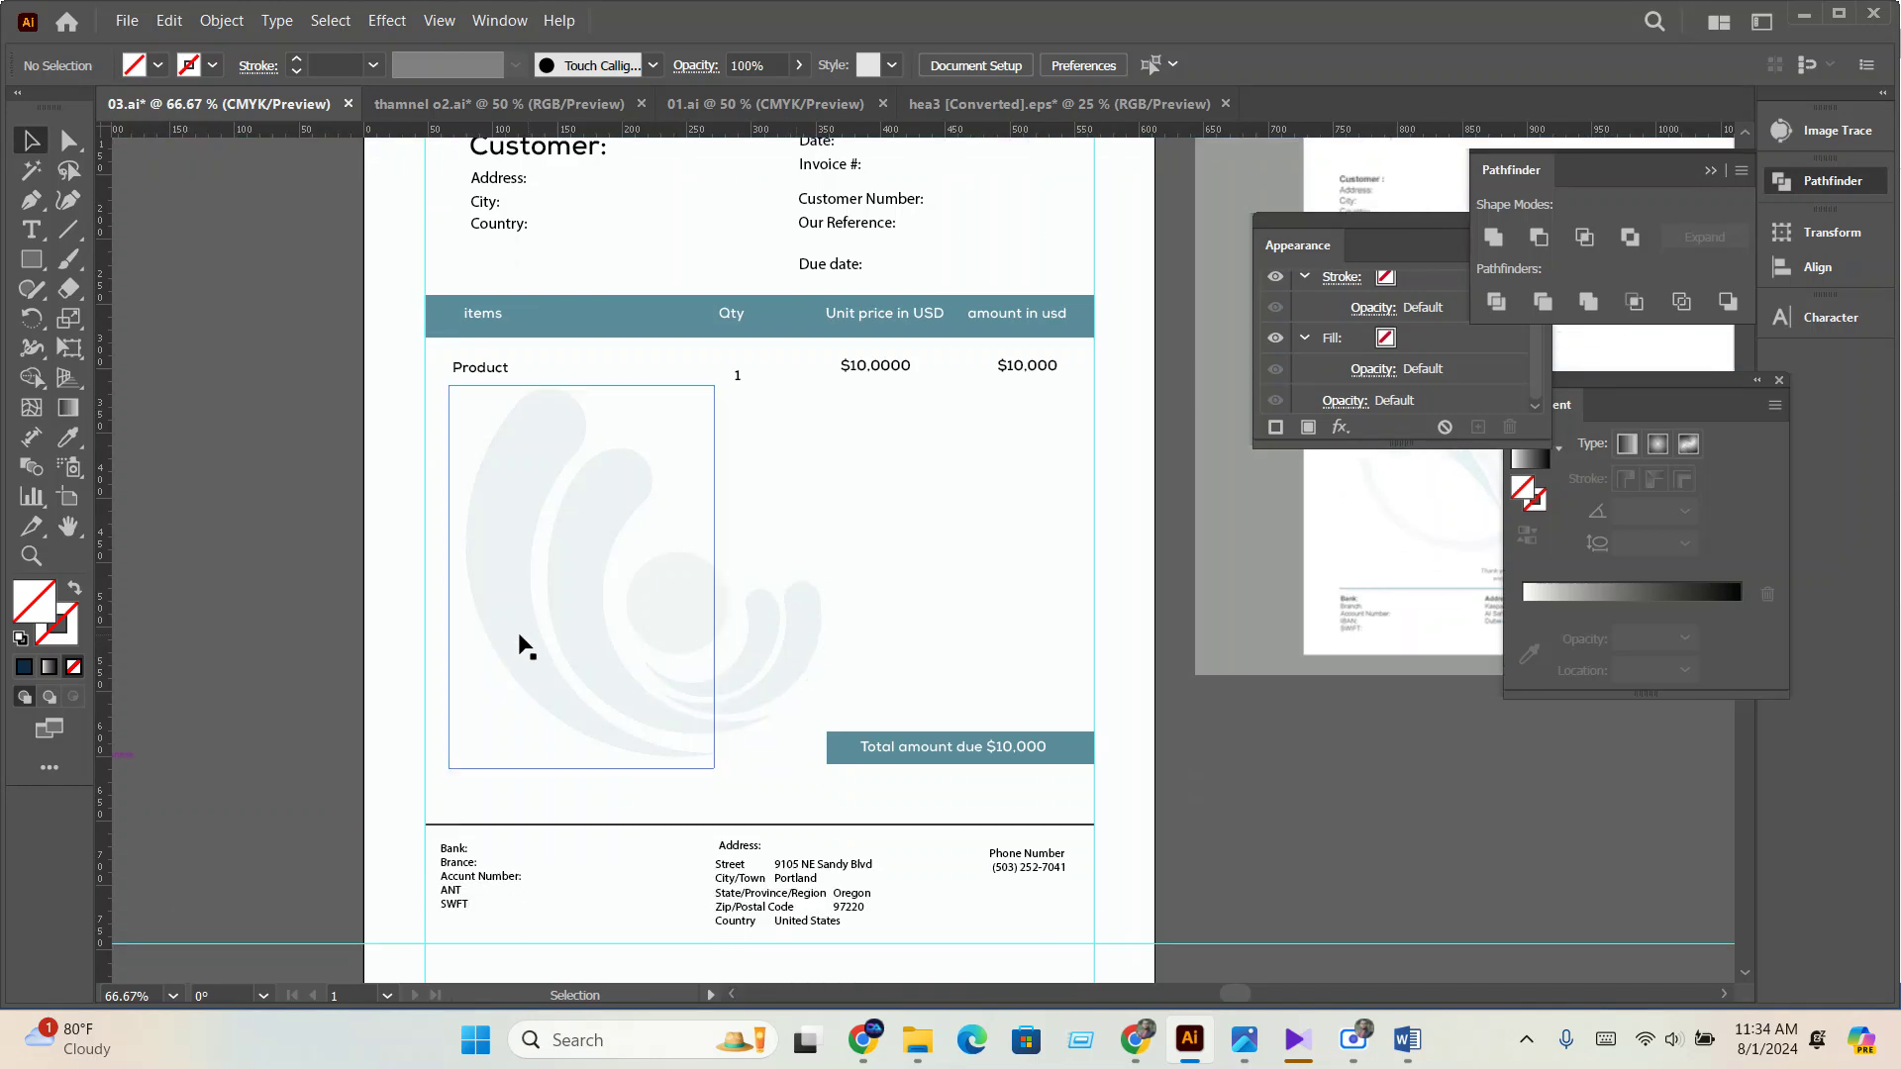
pyautogui.scroll(-1, 271, 509)
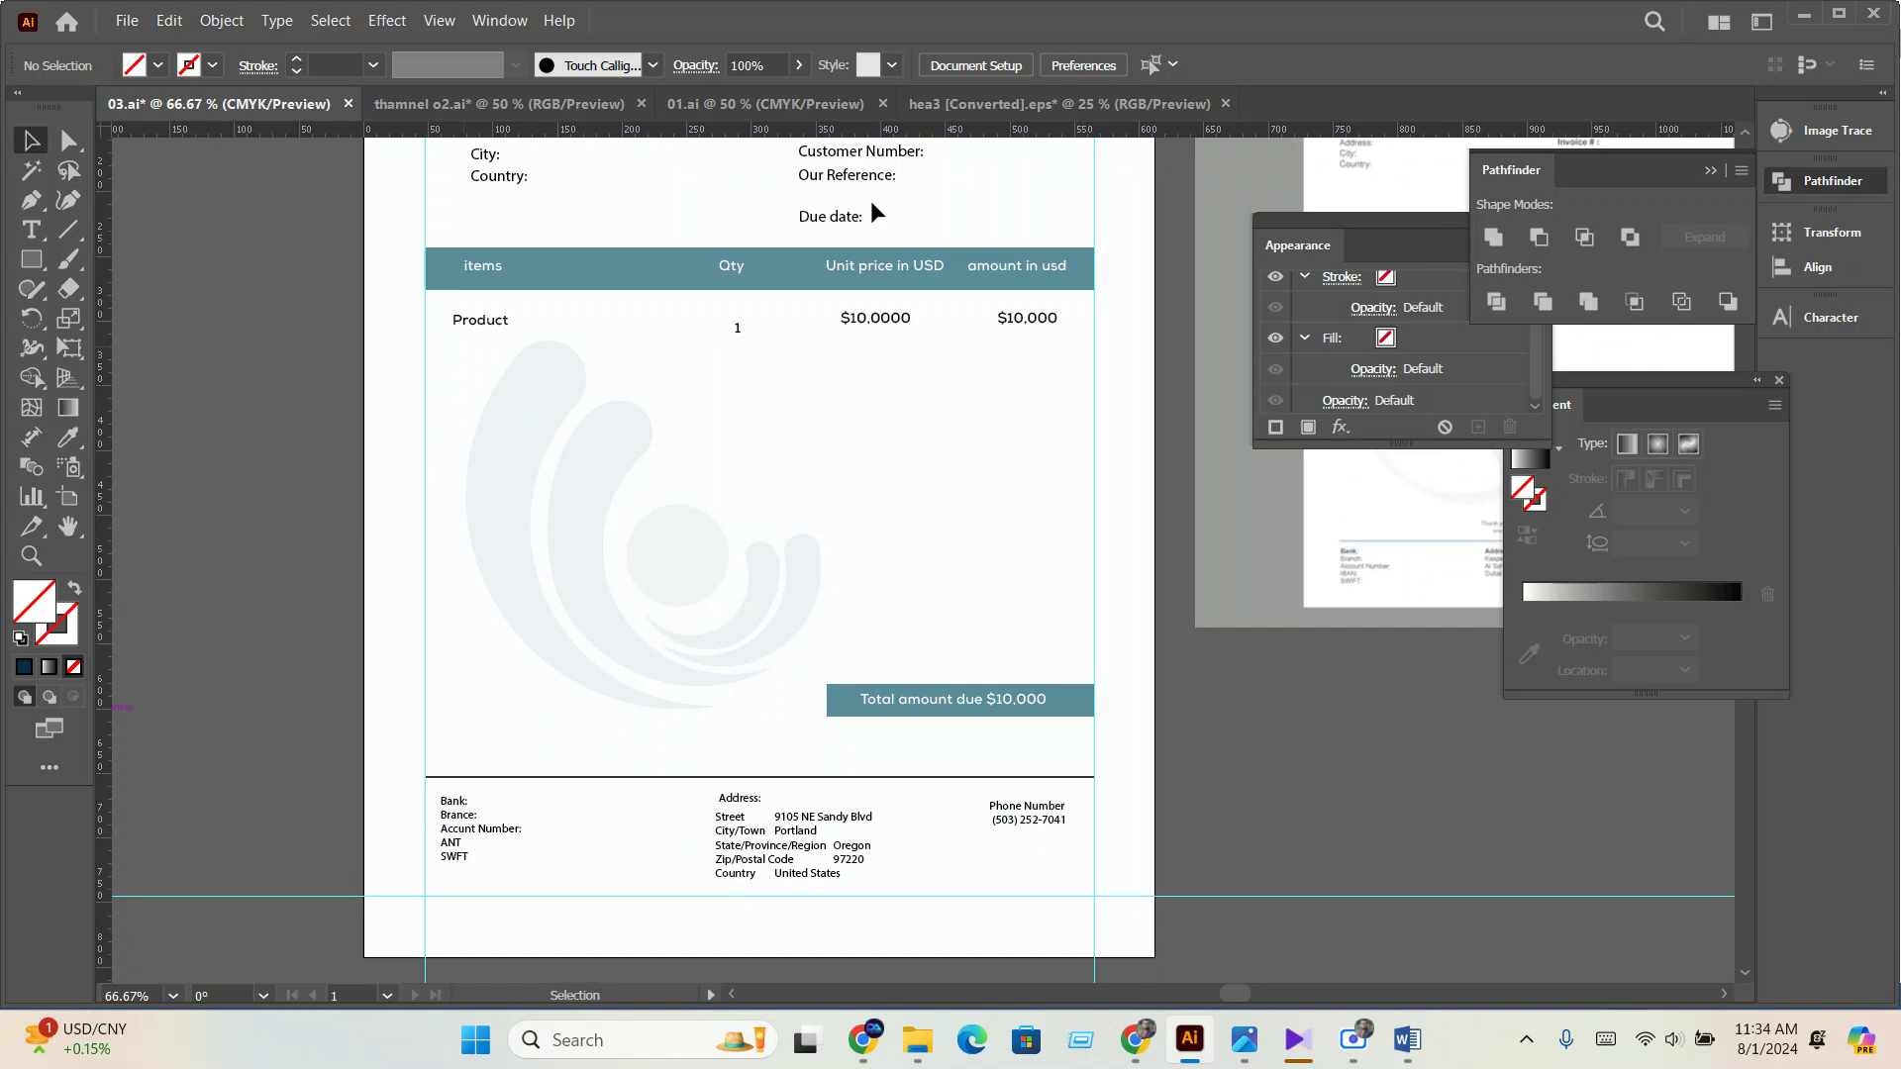
pyautogui.click(1804, 14)
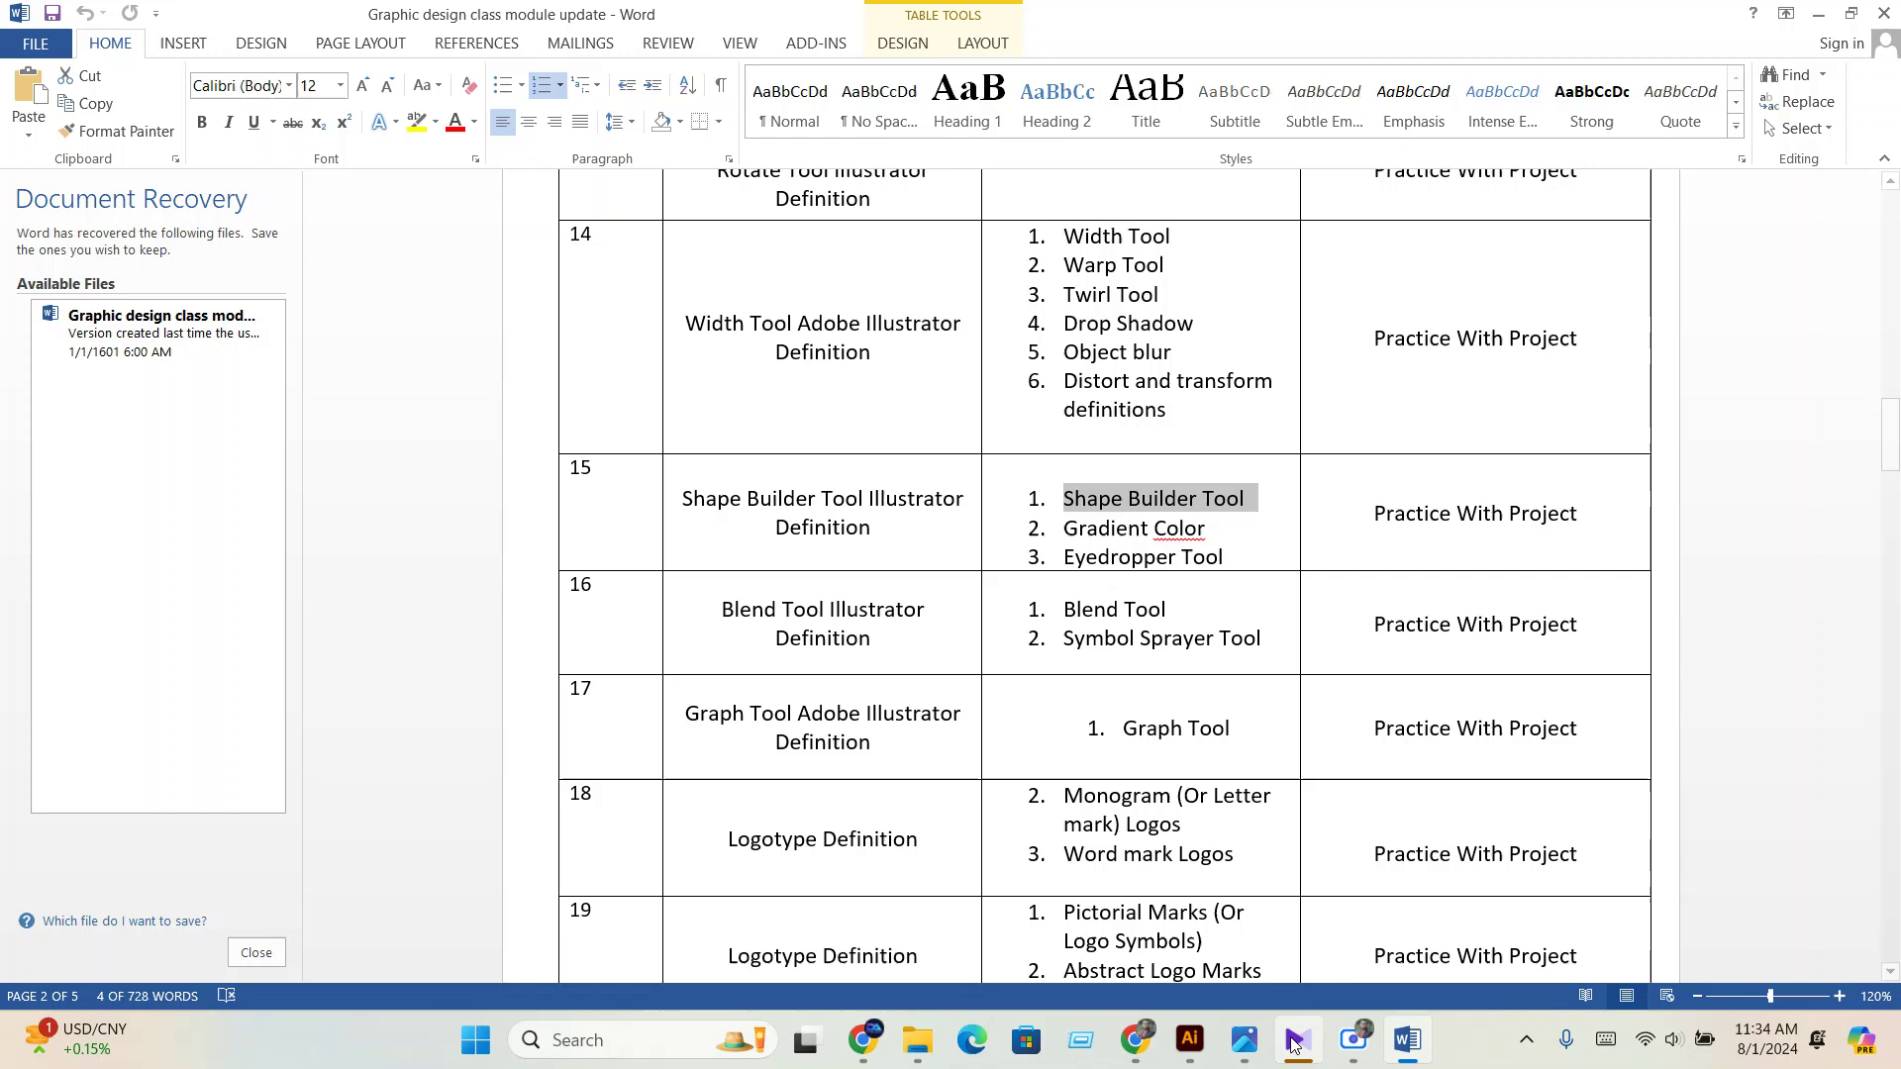
pyautogui.click(1297, 1045)
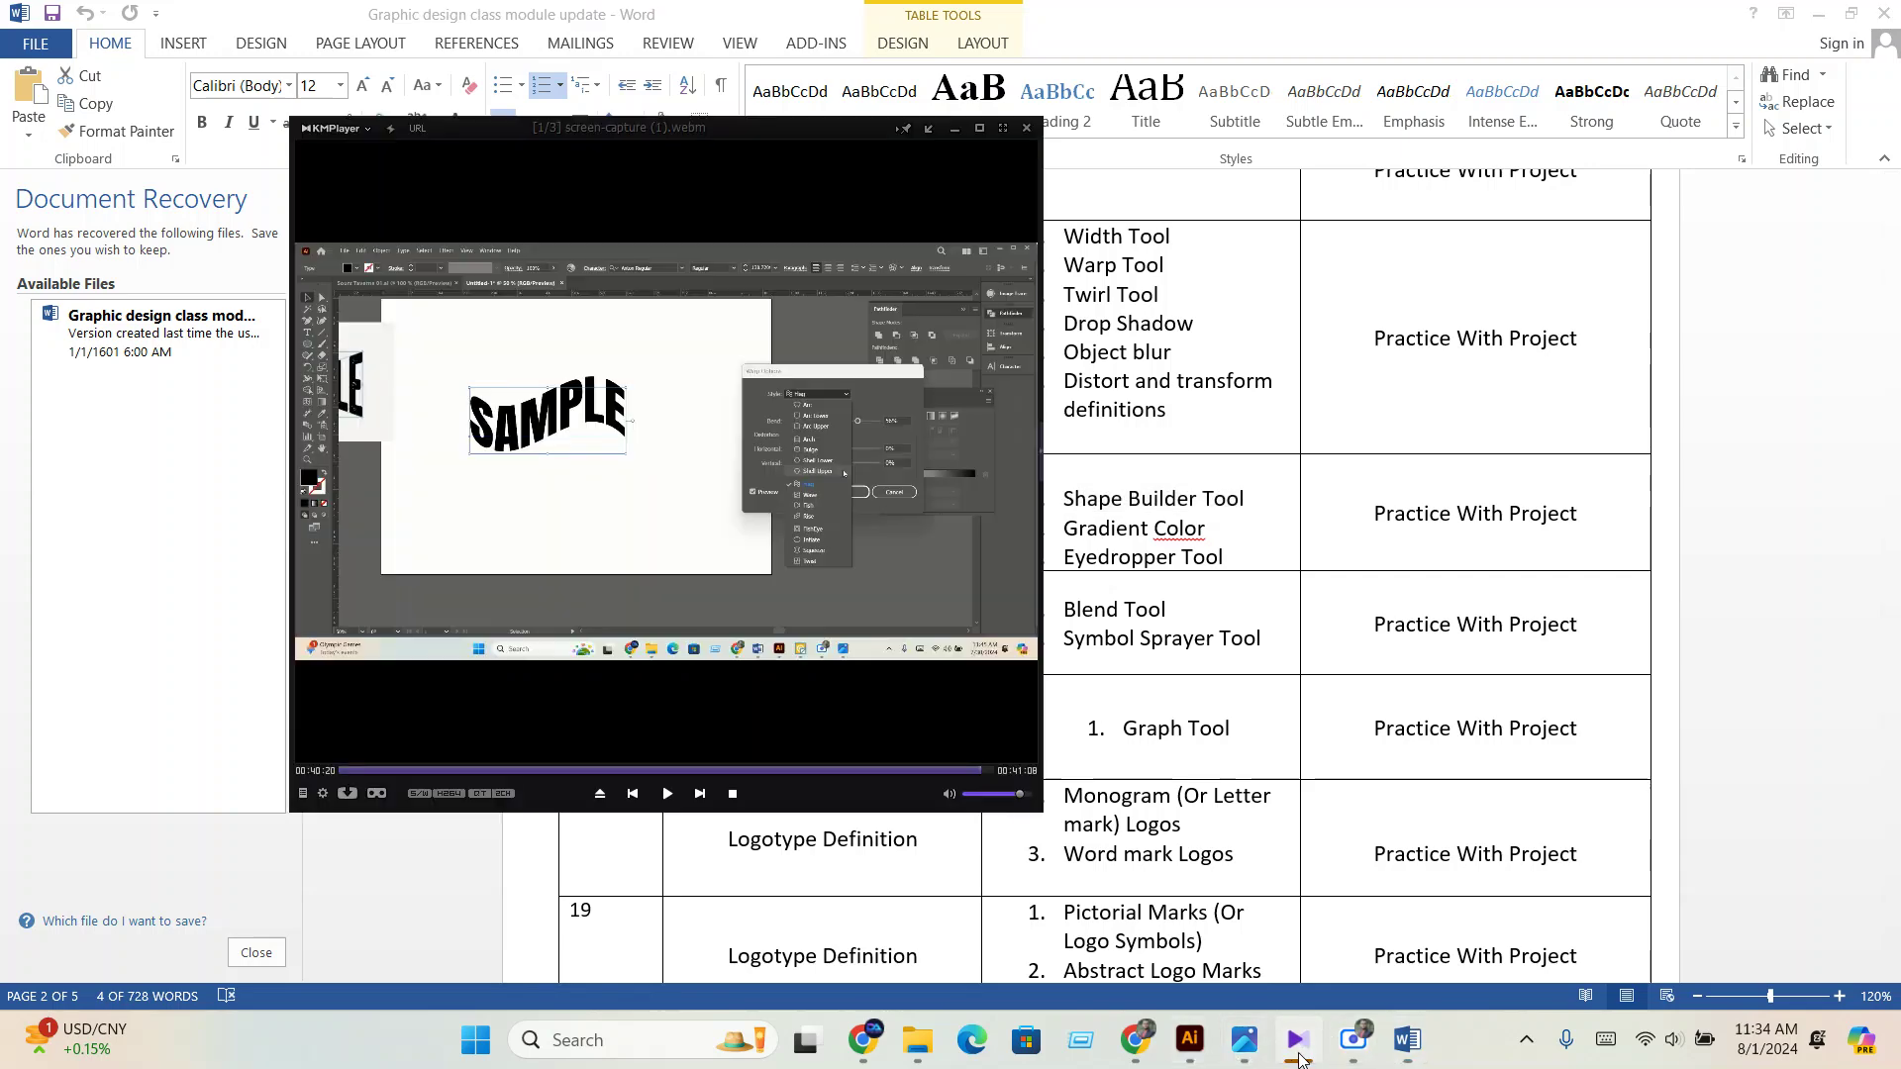
pyautogui.click(1297, 1045)
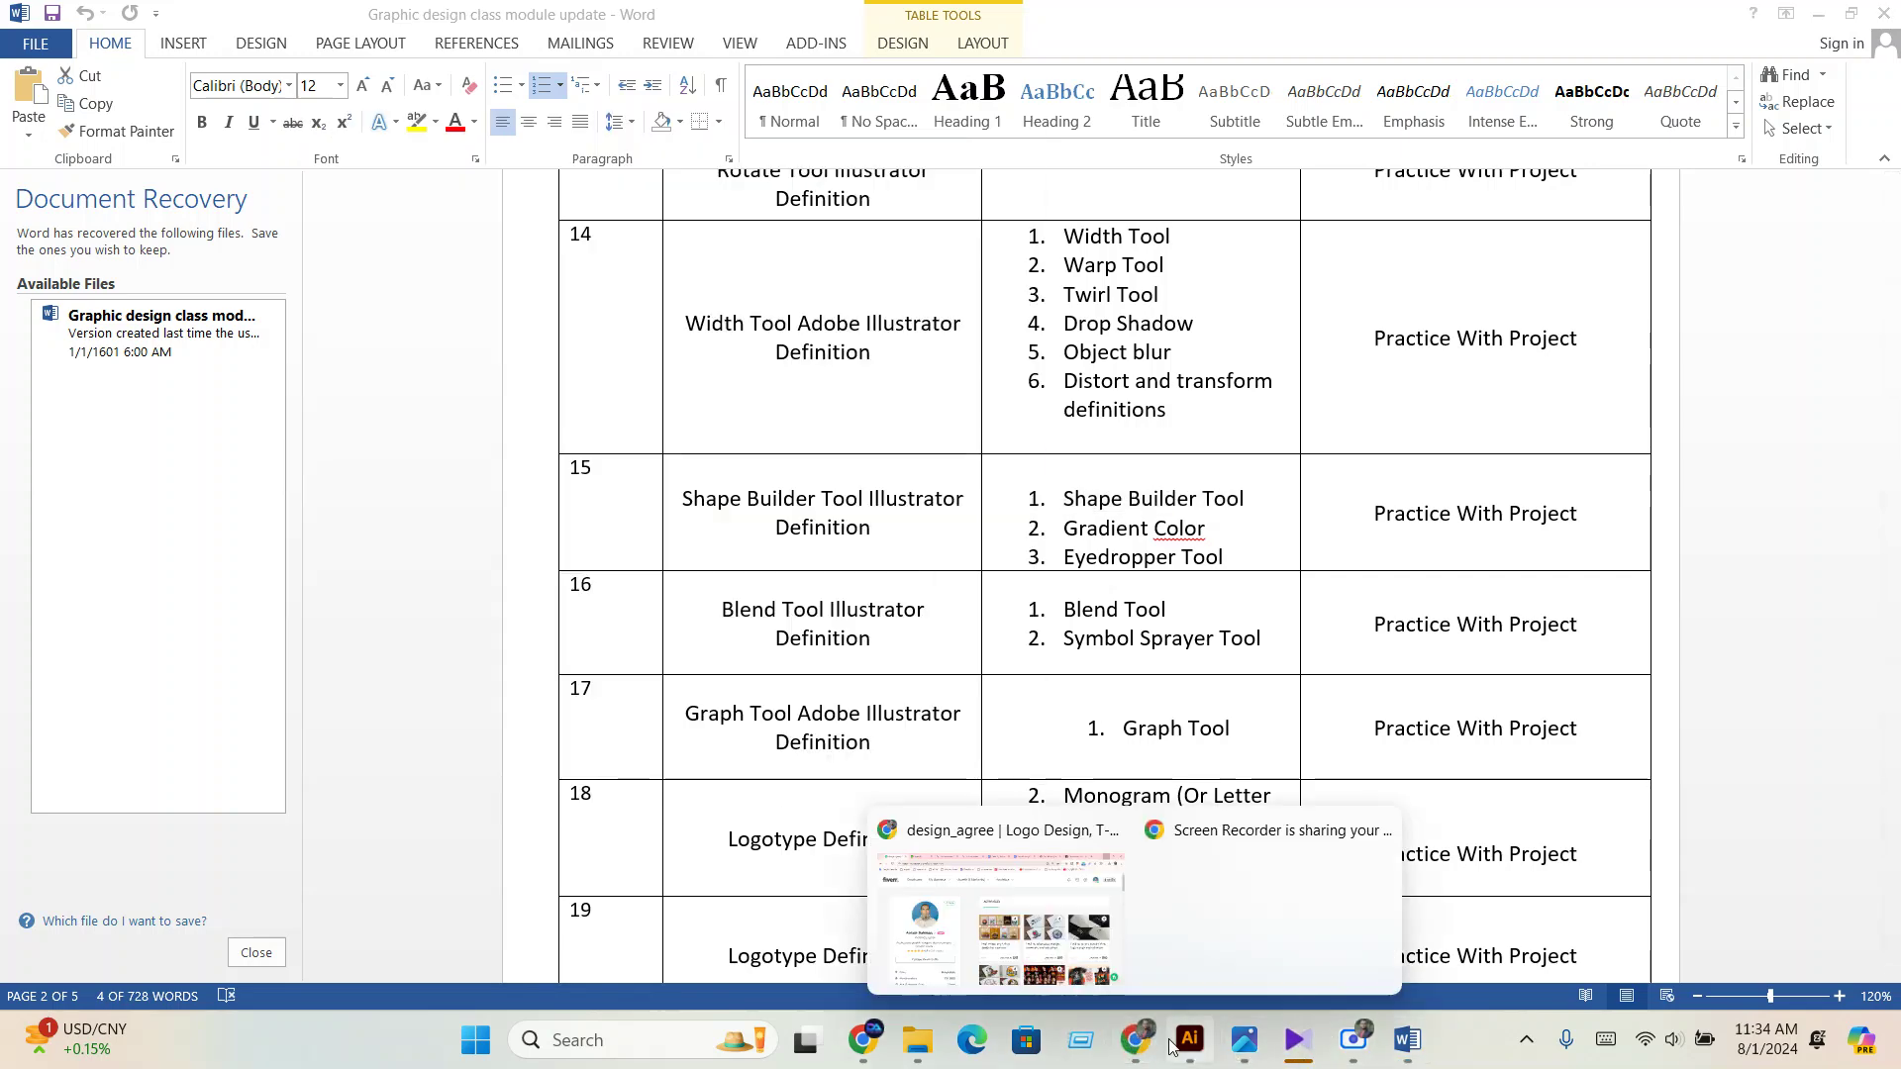
pyautogui.click(1138, 1041)
pyautogui.moveTo(1181, 1032)
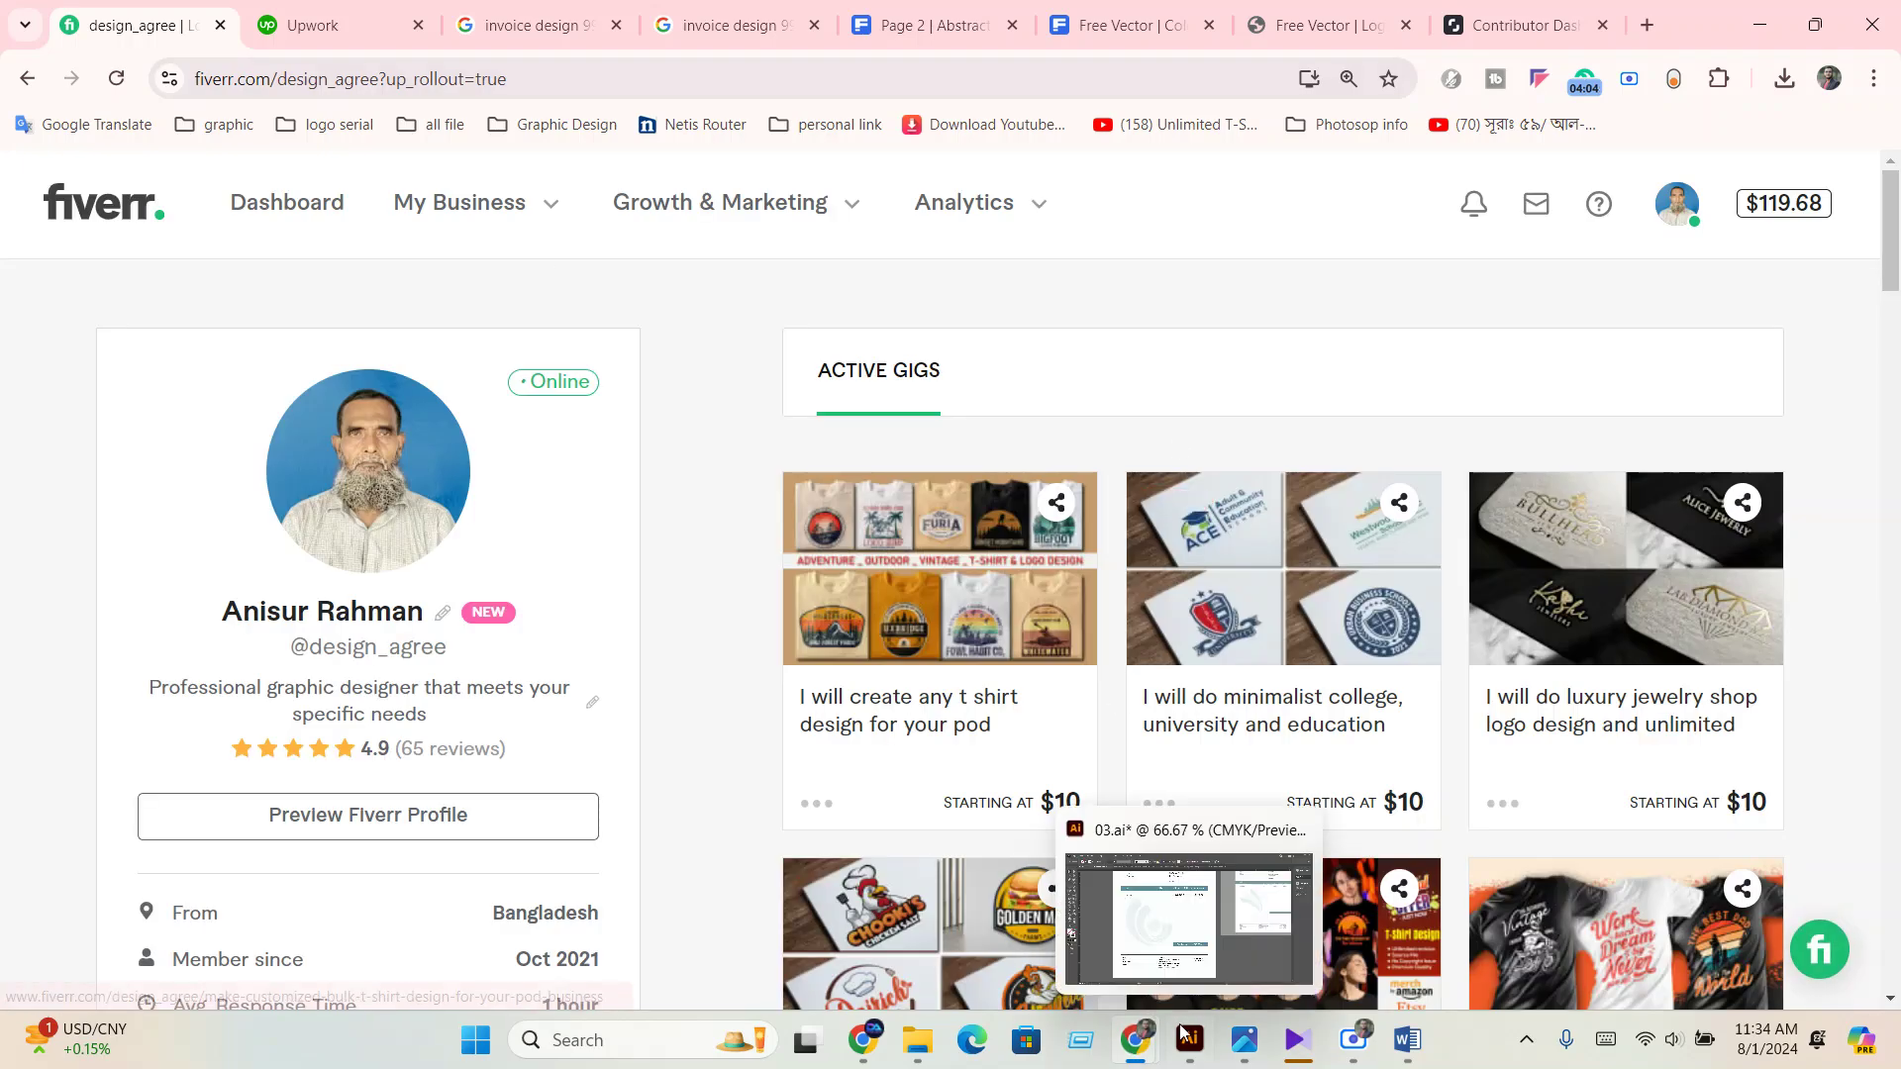
pyautogui.click(1407, 1039)
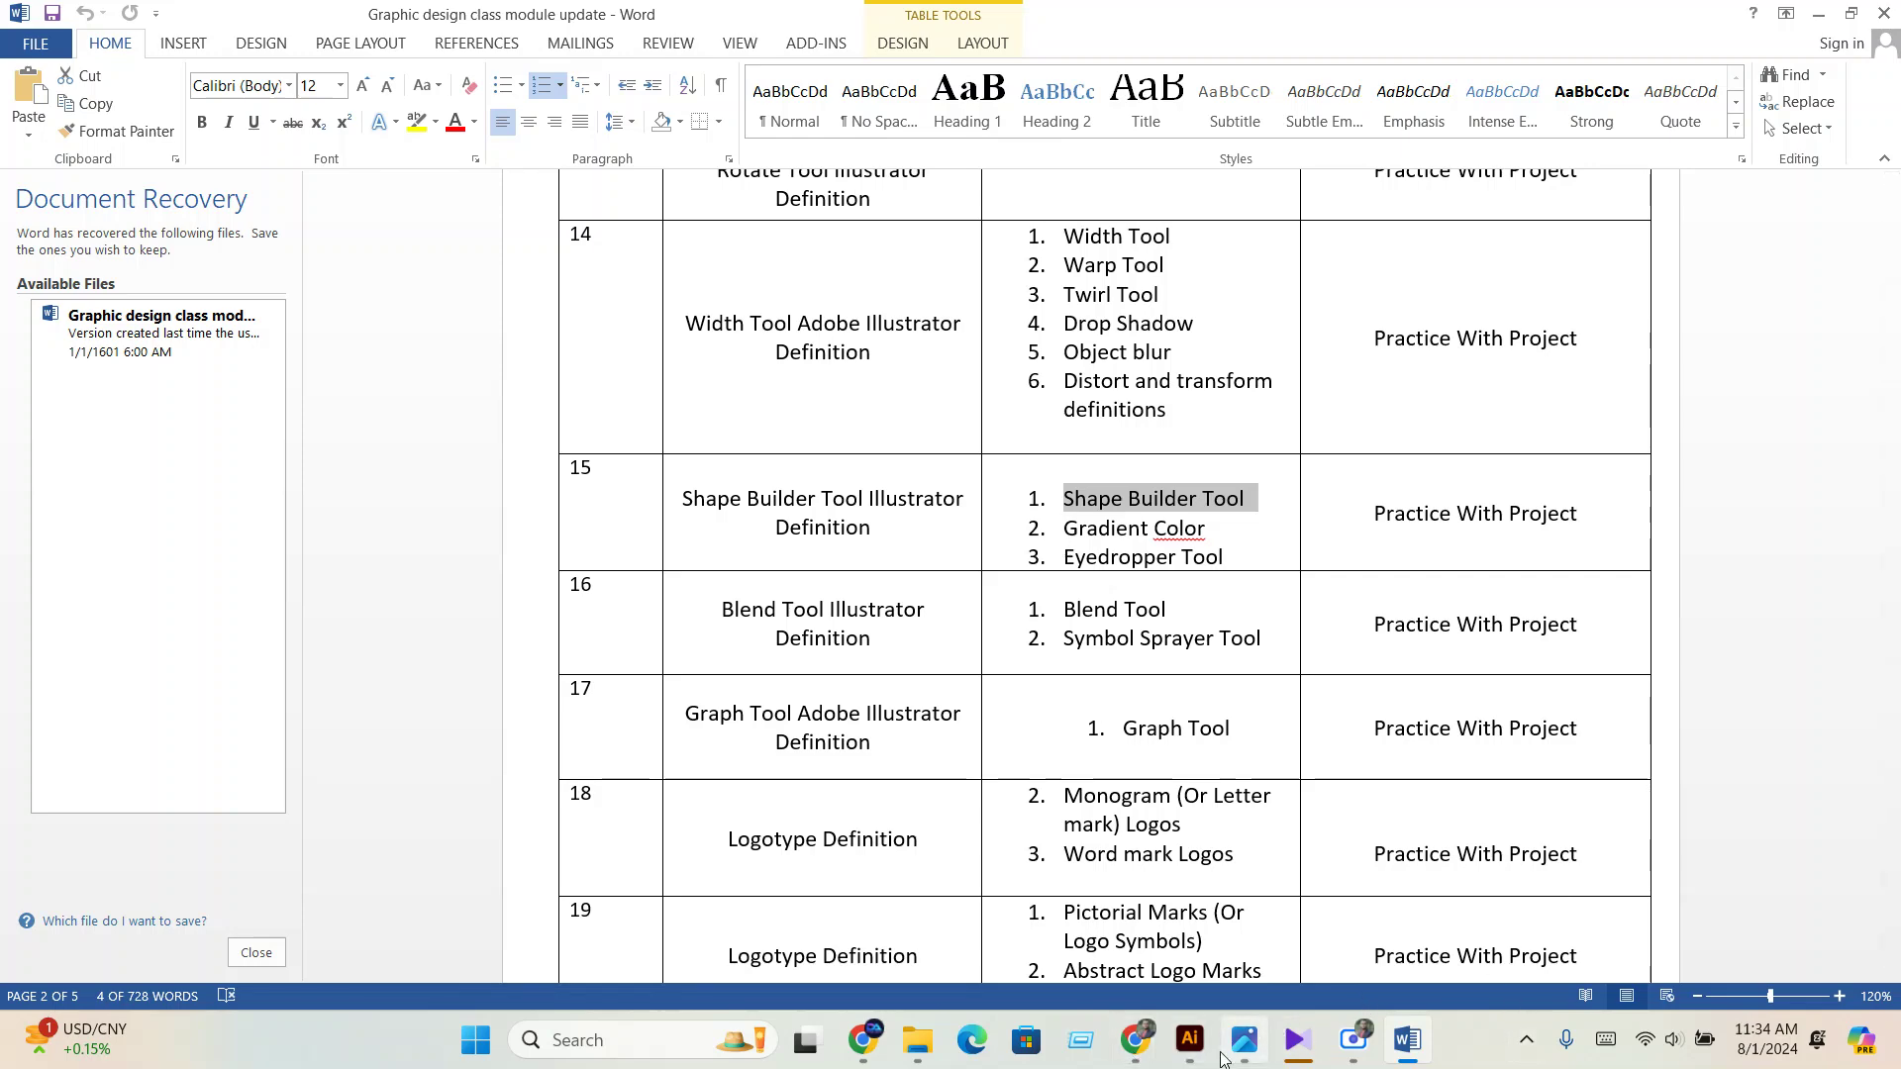
# Switch to Illustrator and compare the solid teal table header in 03.ai with the gradient quotation header in 01.ai.
pyautogui.click(1190, 1039)
pyautogui.scroll(1, 950, 728)
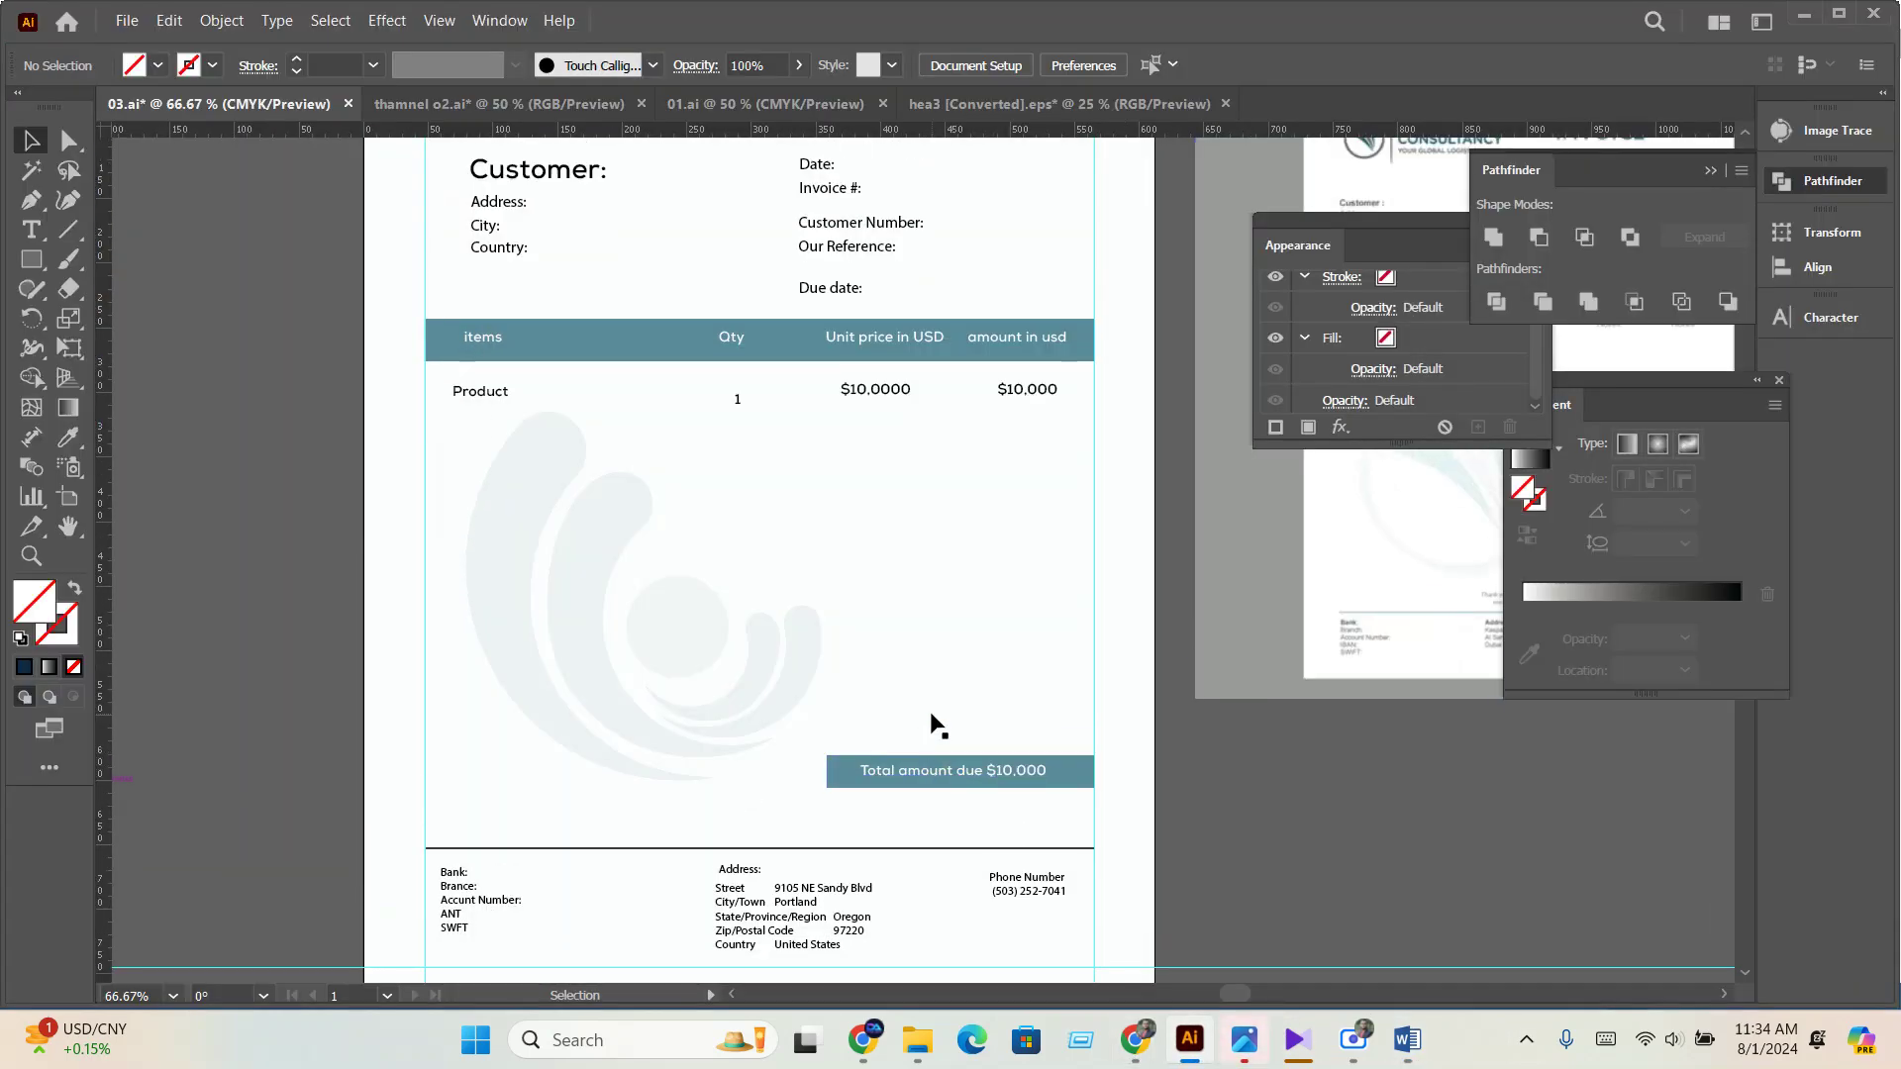
pyautogui.scroll(5, 934, 724)
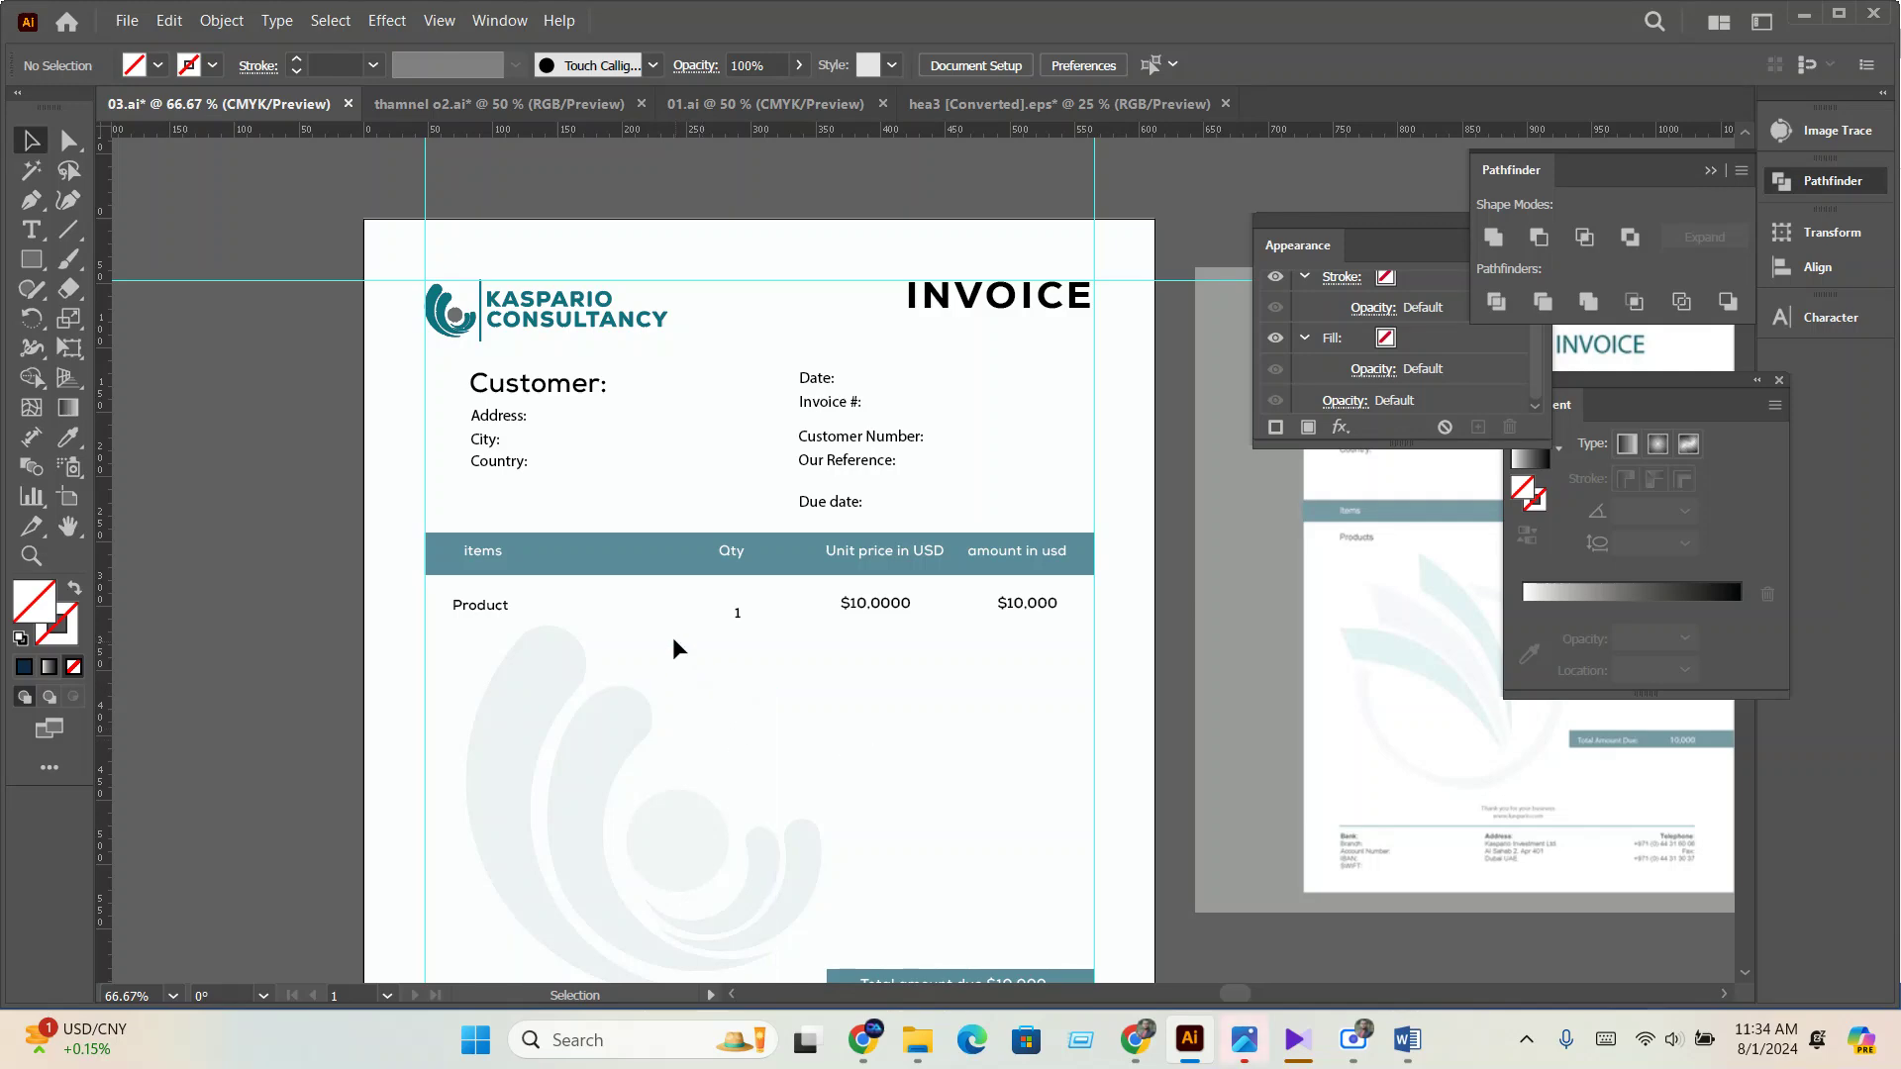
pyautogui.scroll(5, 648, 584)
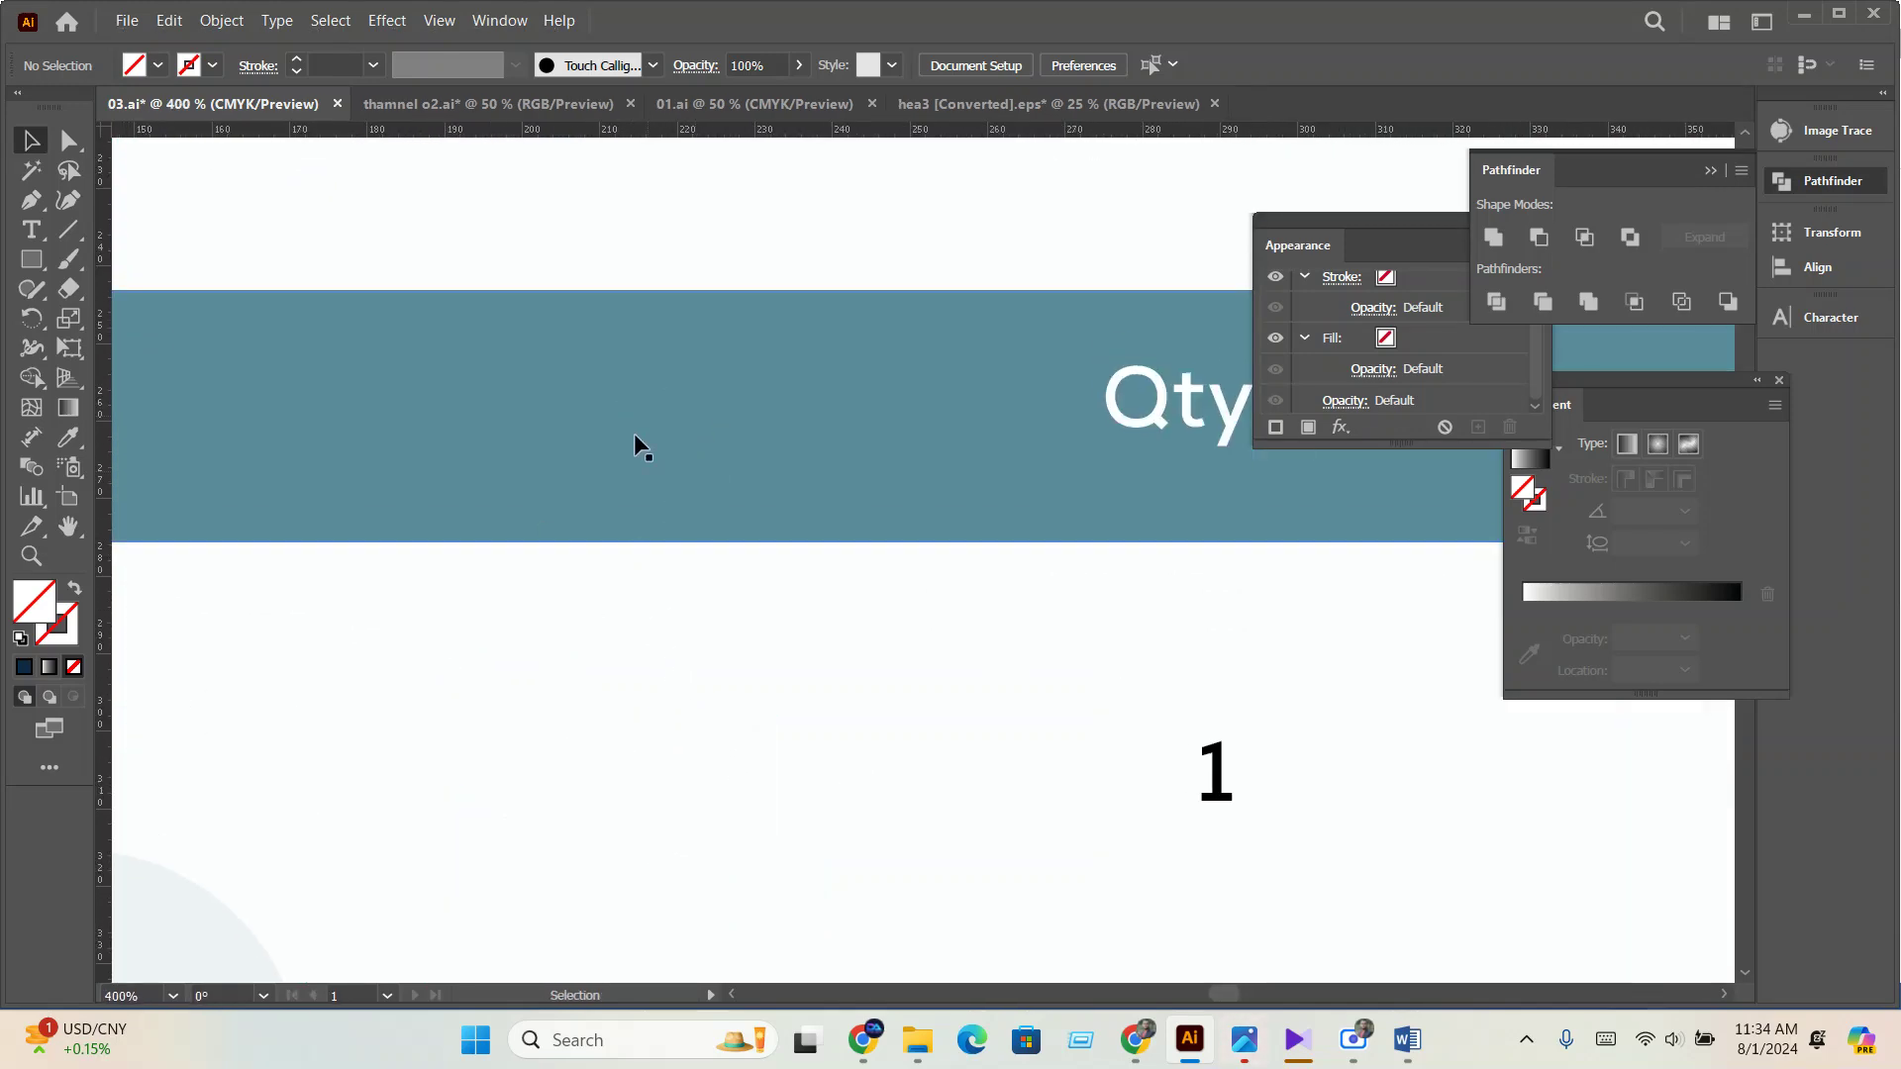
pyautogui.scroll(2, 712, 402)
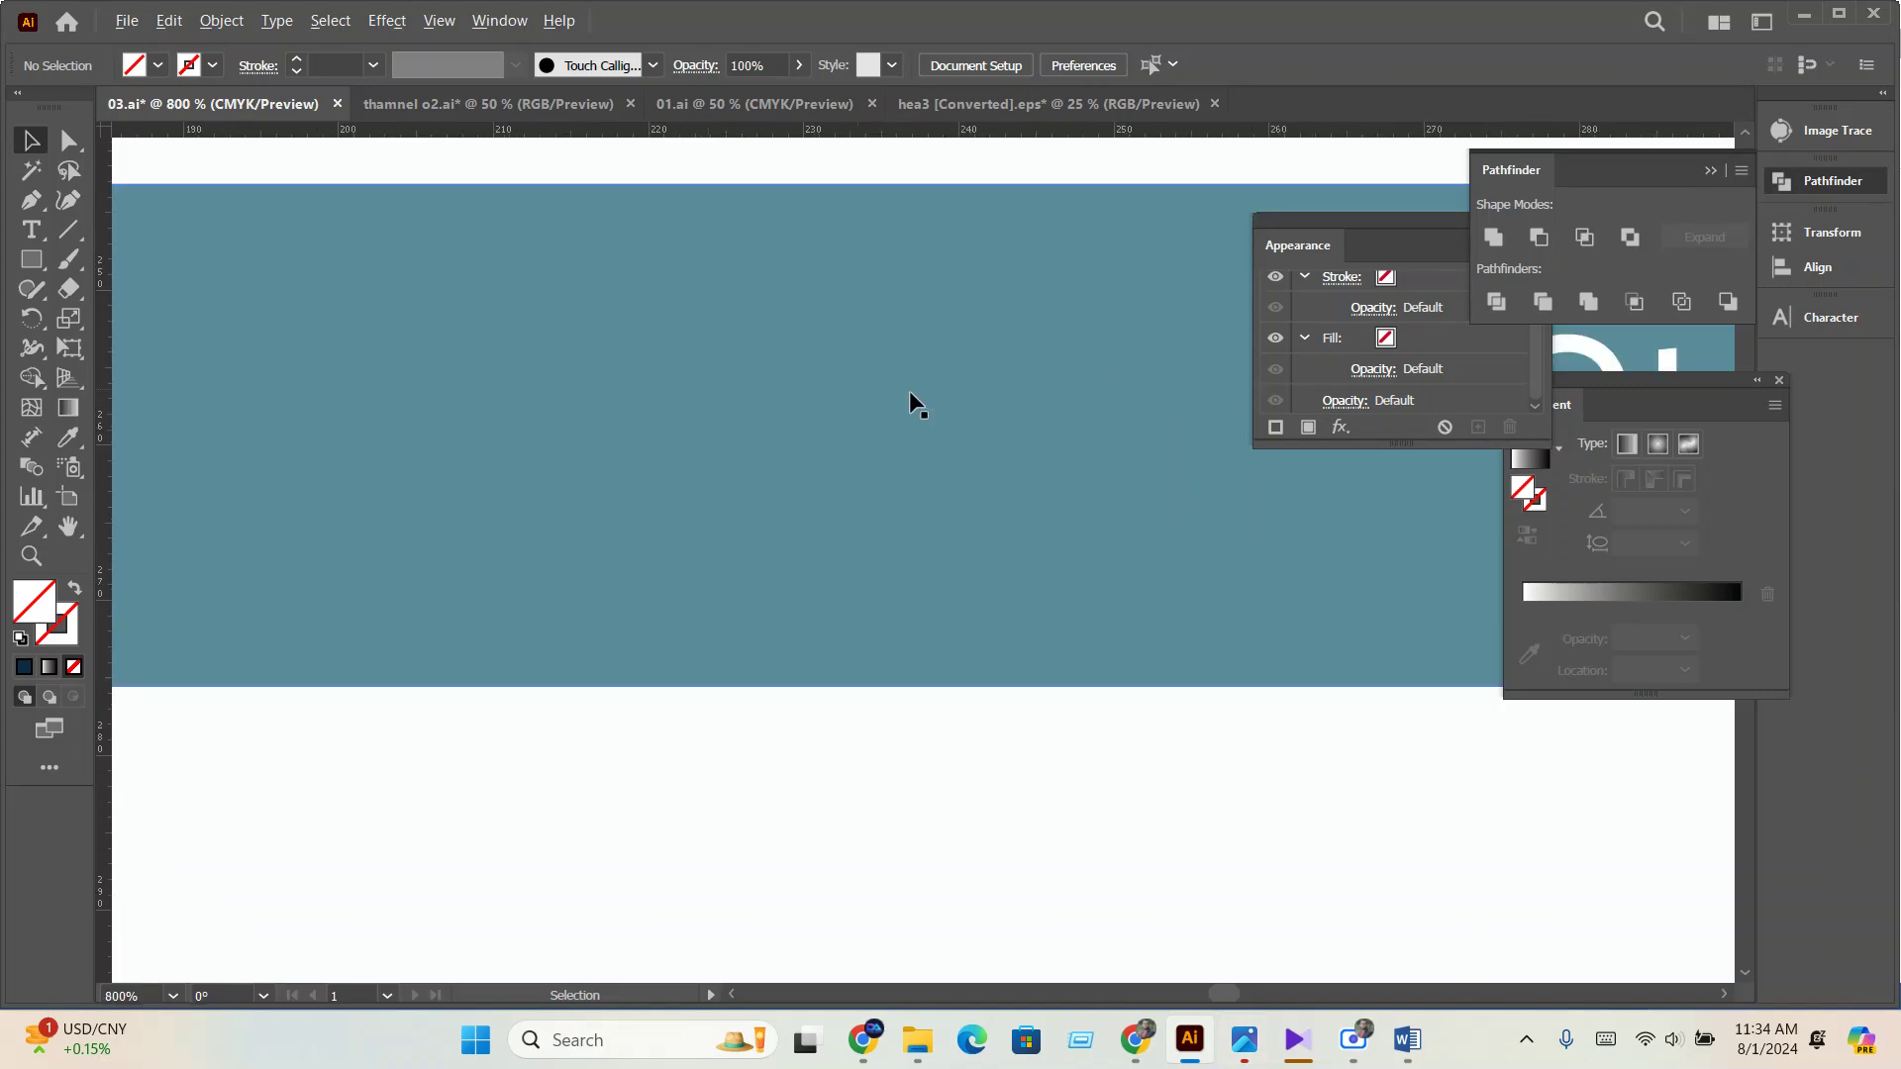
pyautogui.click(750, 102)
pyautogui.scroll(4, 697, 188)
pyautogui.scroll(-2, 904, 500)
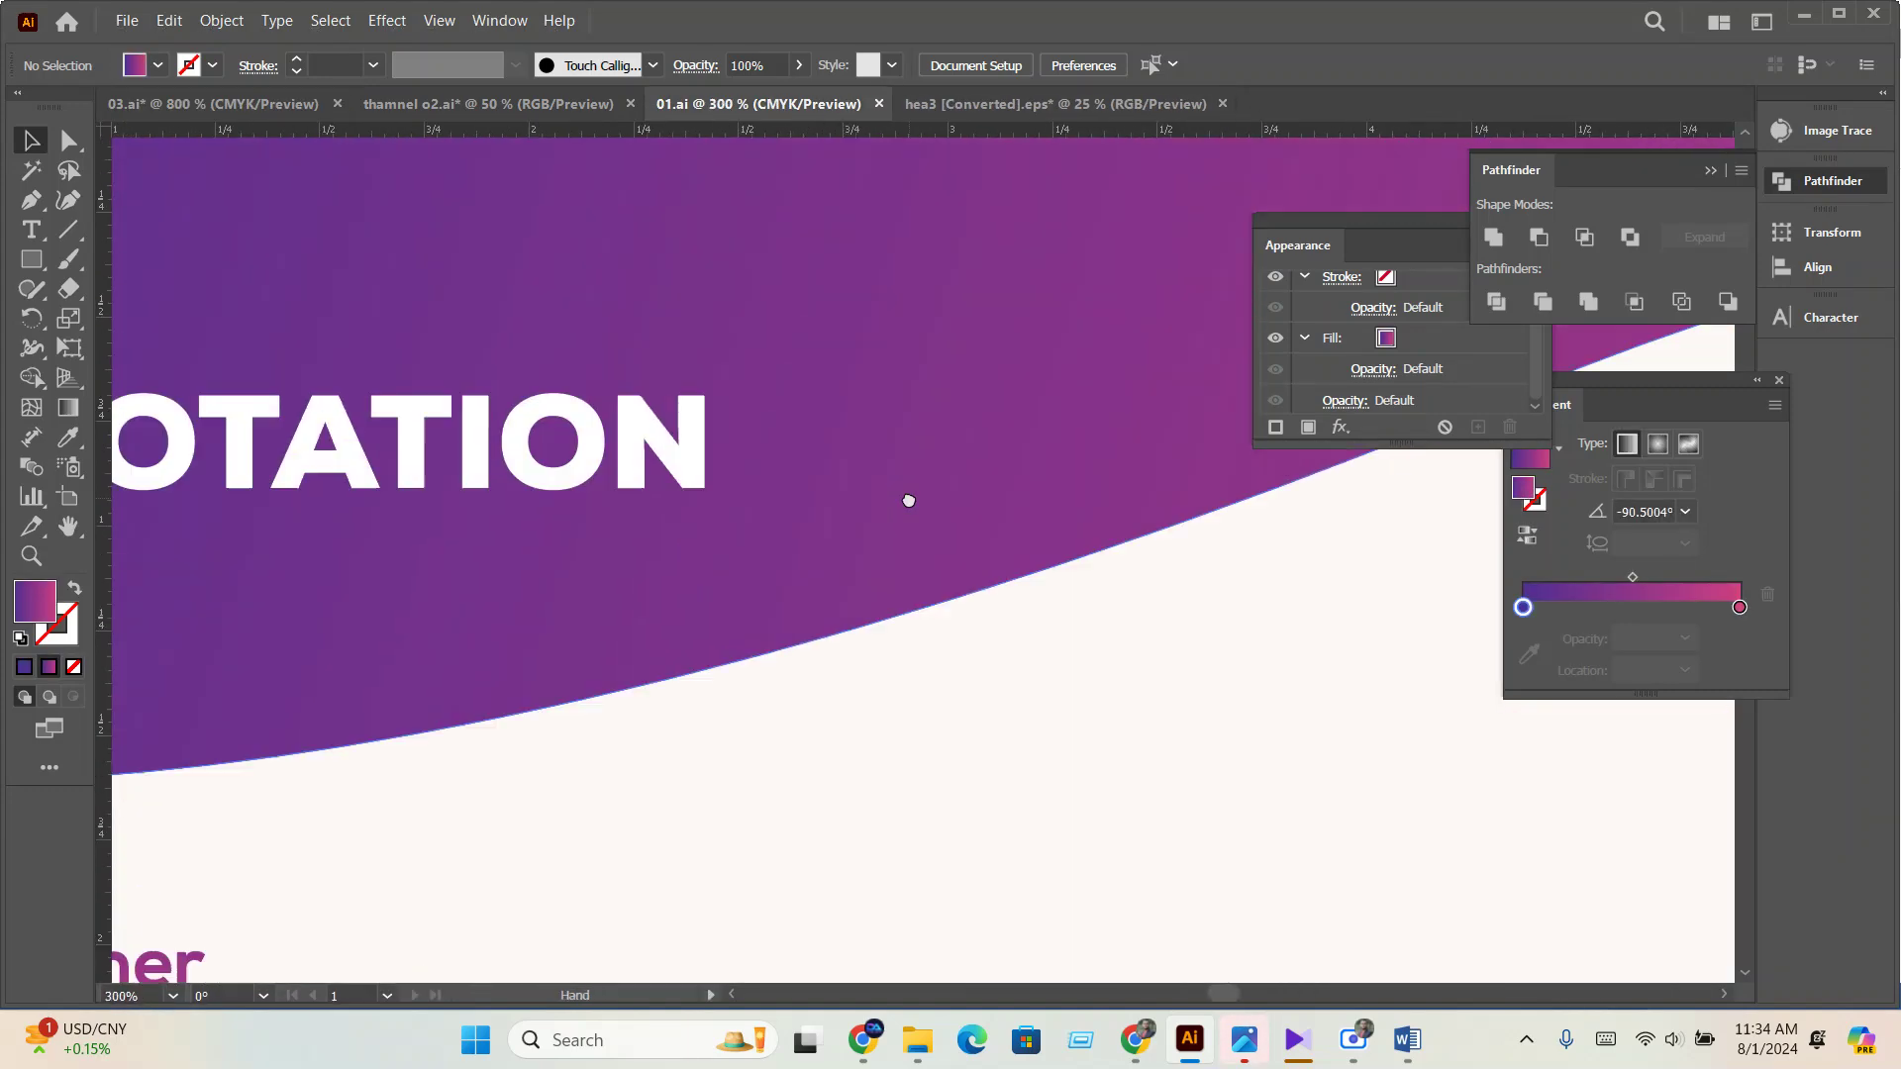
pyautogui.scroll(-1, 982, 538)
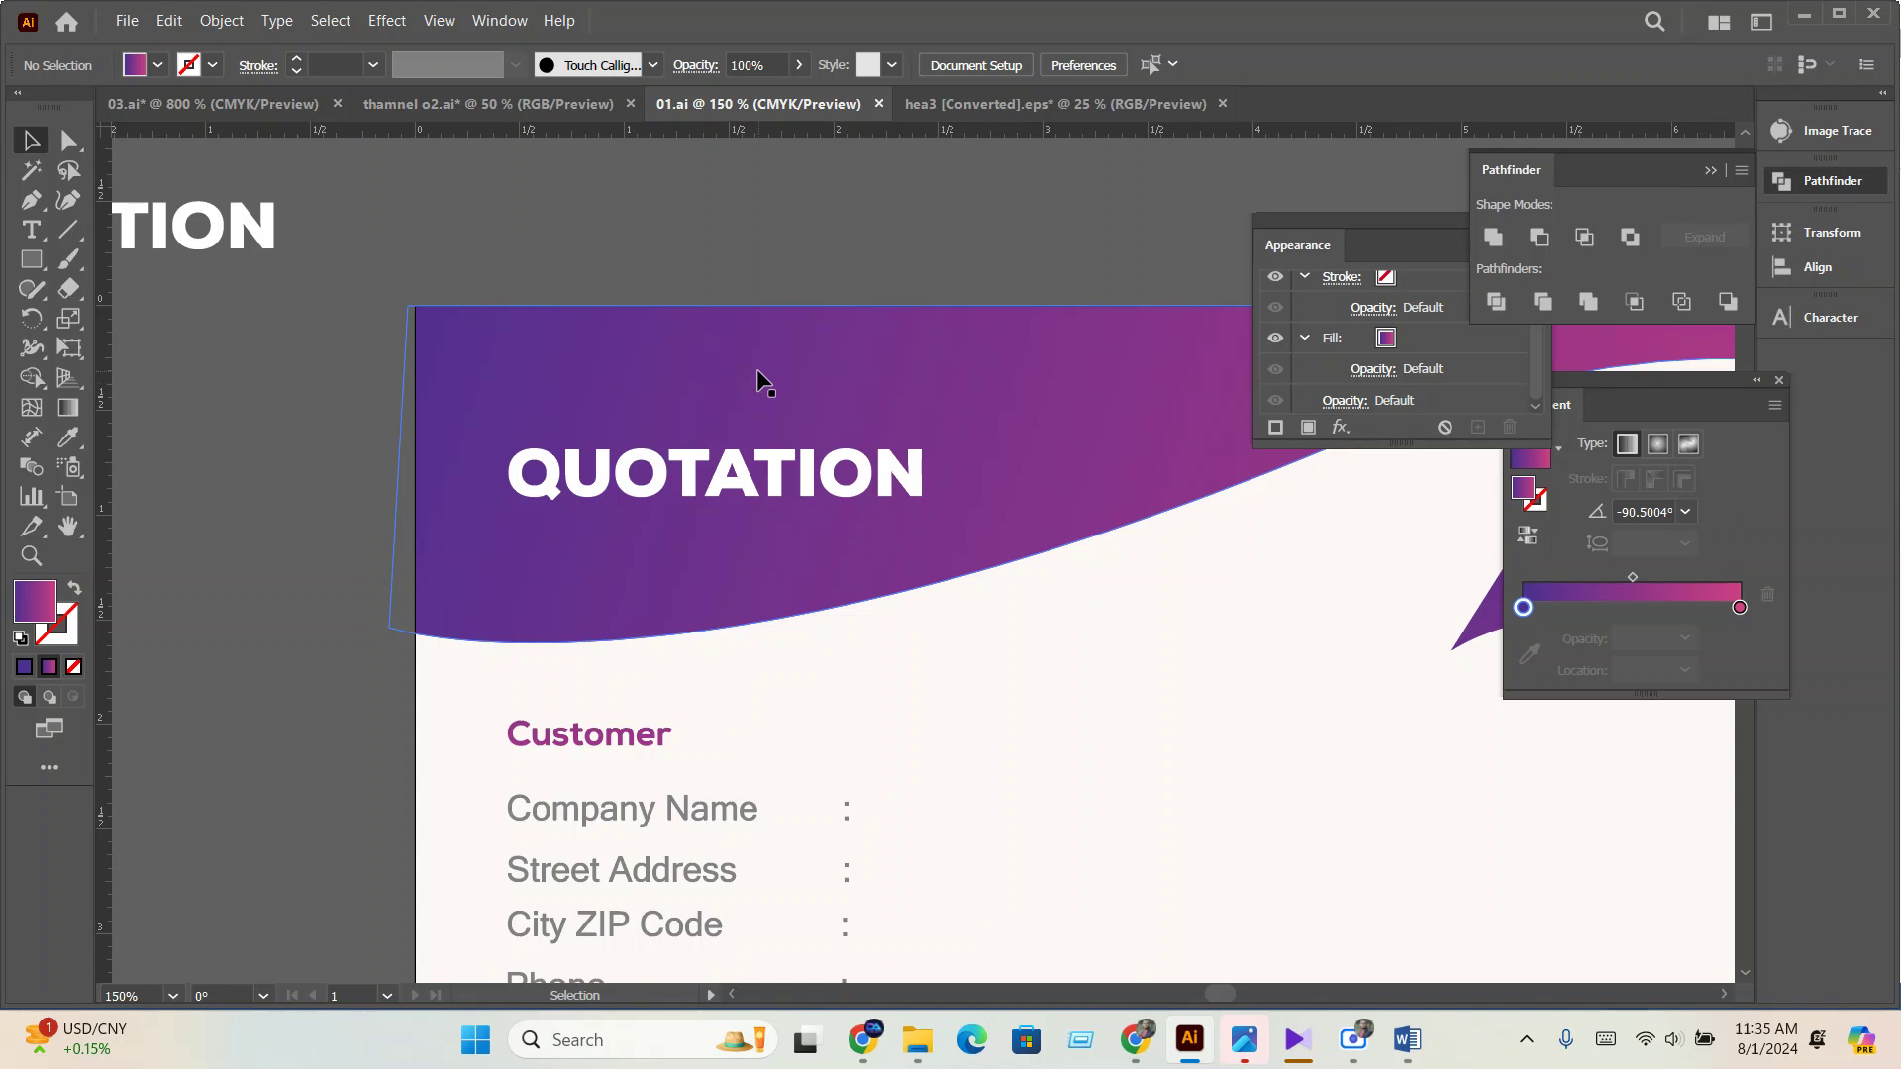
# Select the merged red interlocking shape in the hea3 document and apply a white-to-black linear gradient fill.
pyautogui.click(1054, 104)
pyautogui.moveTo(904, 666); pyautogui.dragTo(862, 433)
pyautogui.scroll(-1, 857, 528)
pyautogui.moveTo(845, 529); pyautogui.dragTo(807, 652)
pyautogui.click(903, 683)
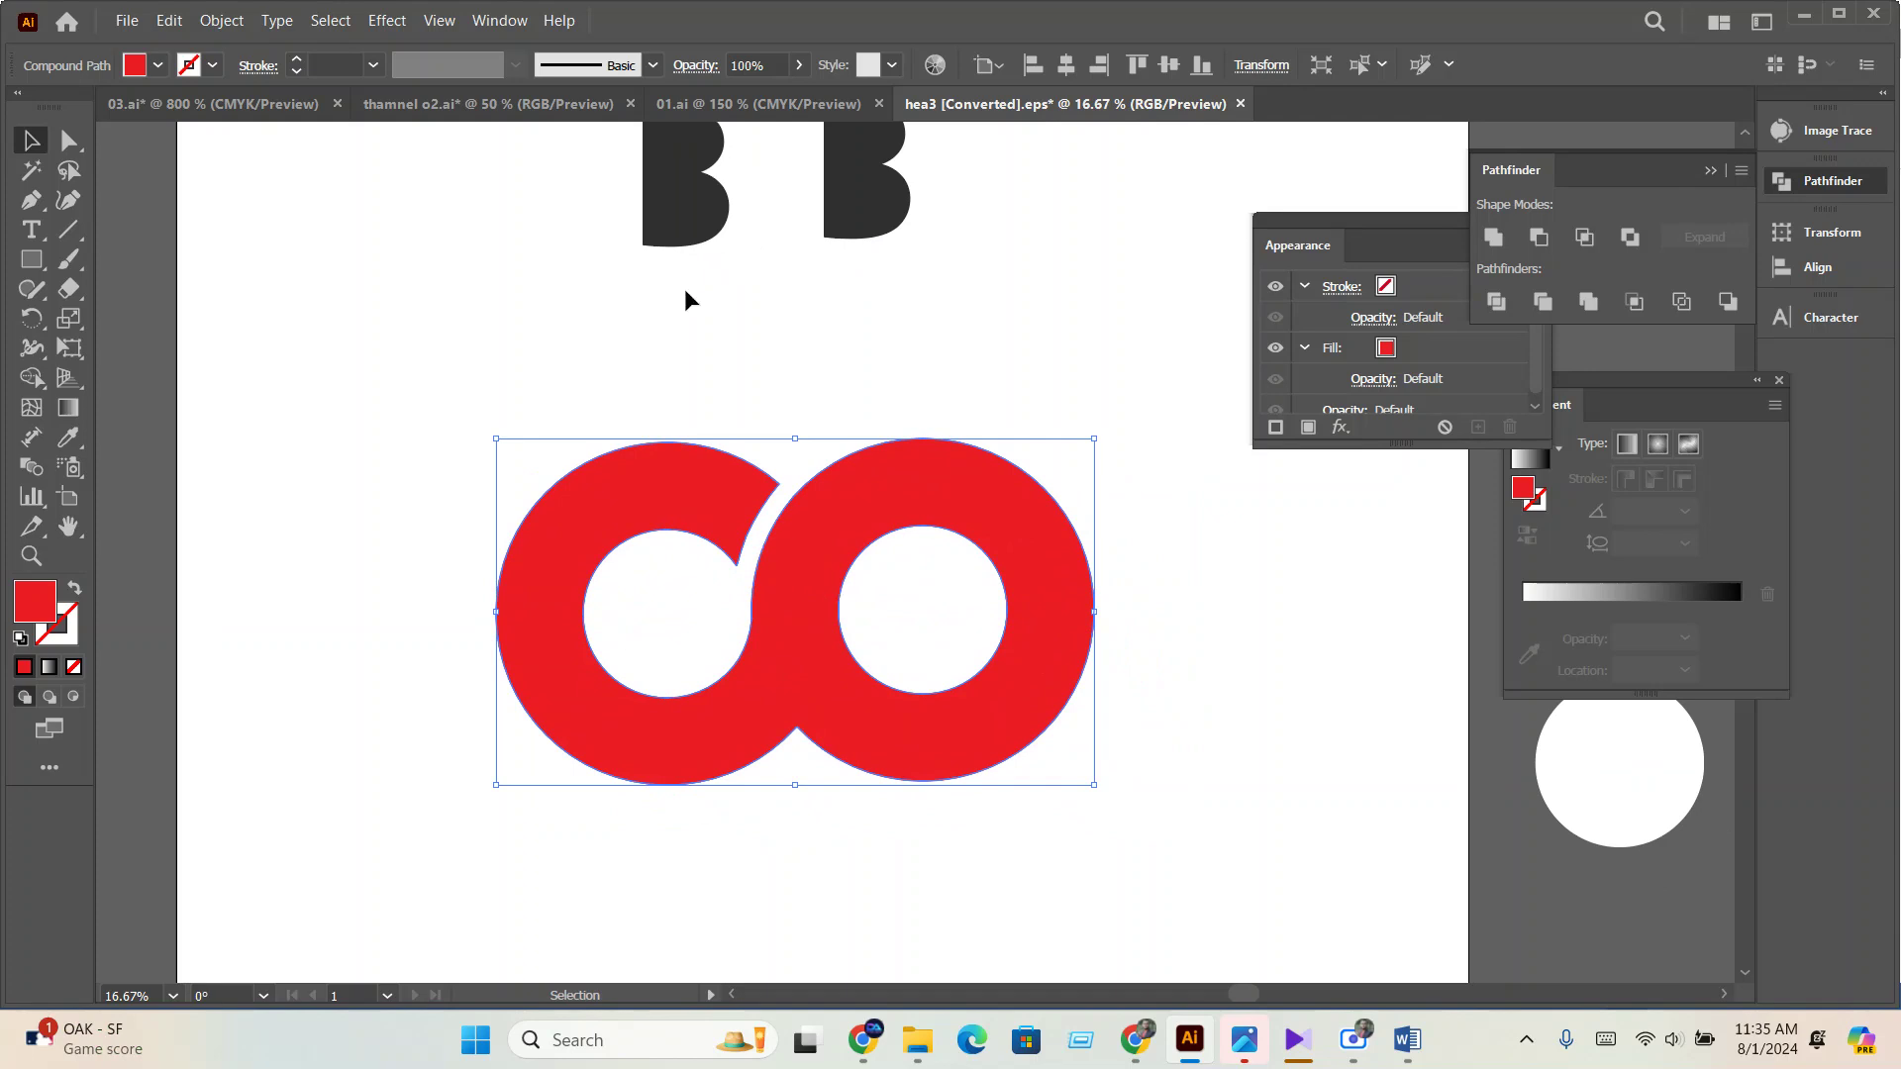
pyautogui.click(63, 417)
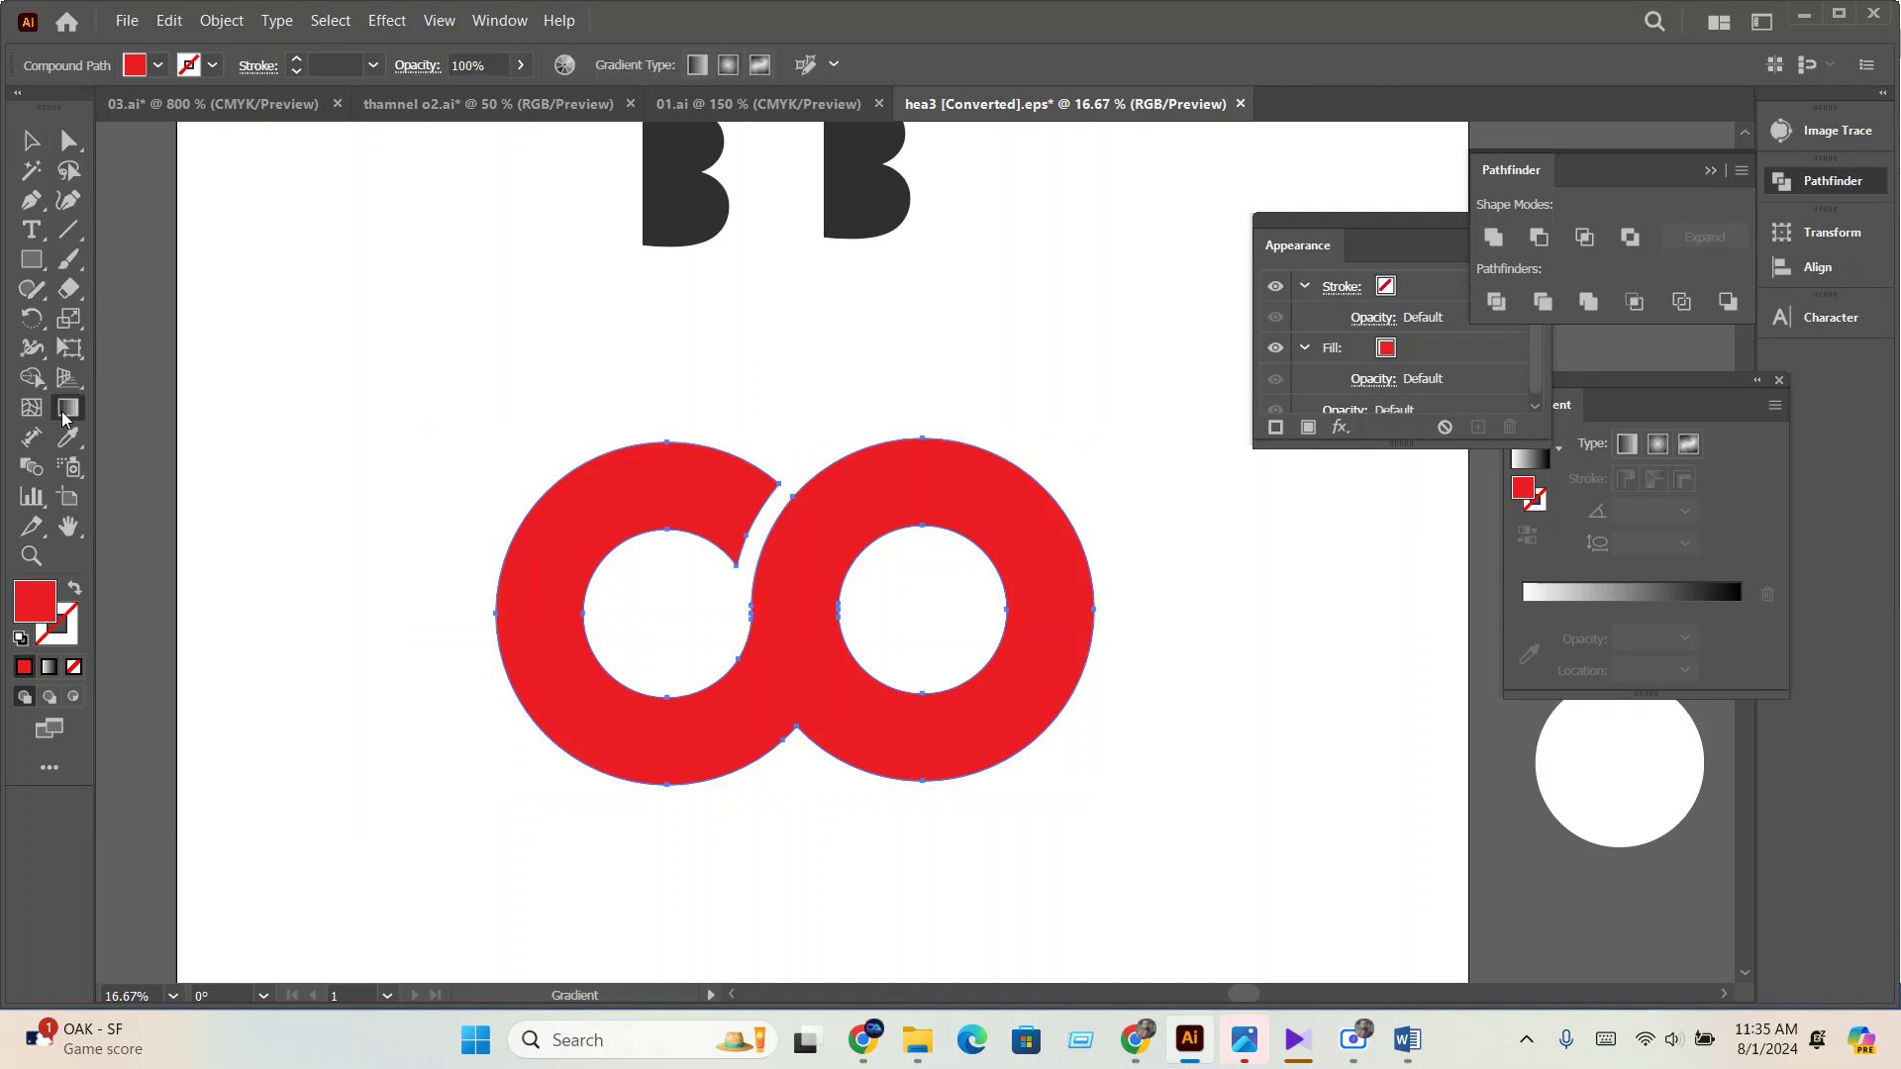
pyautogui.moveTo(1562, 405); pyautogui.dragTo(1336, 466)
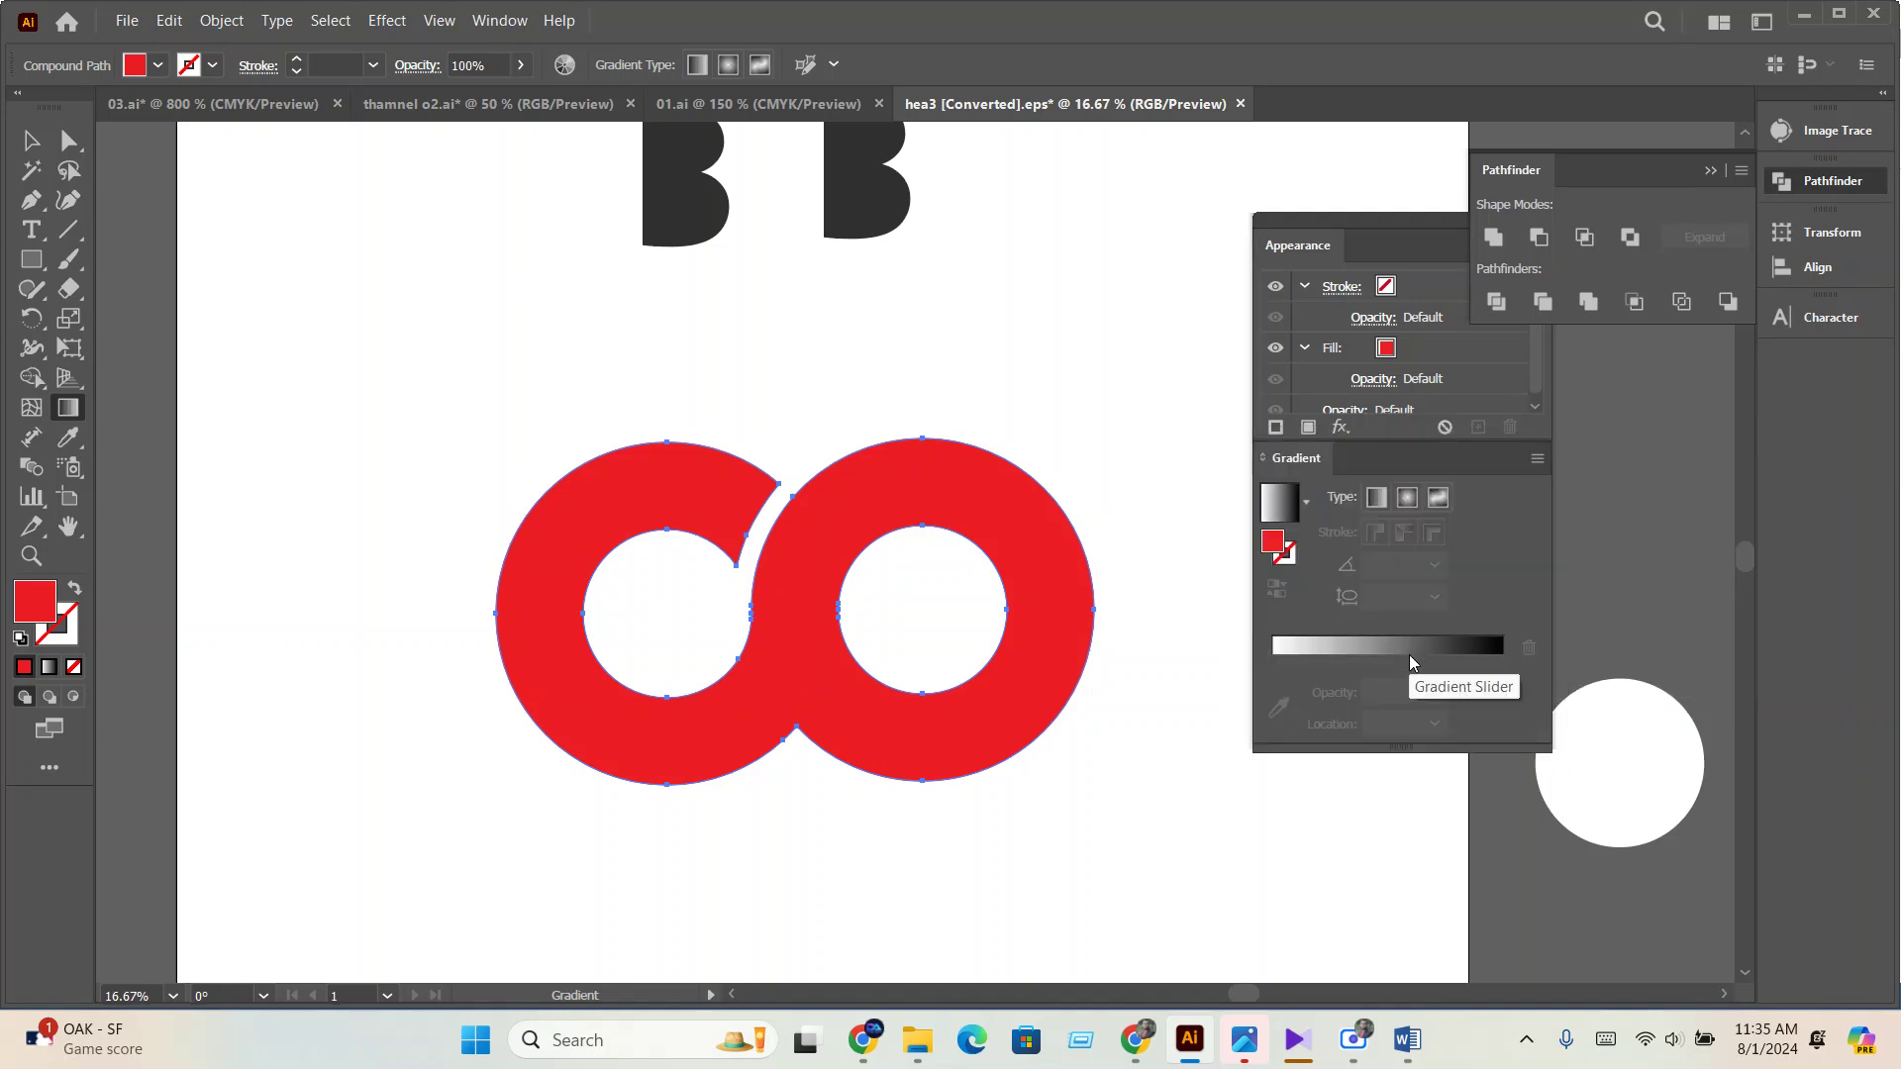
pyautogui.click(1356, 646)
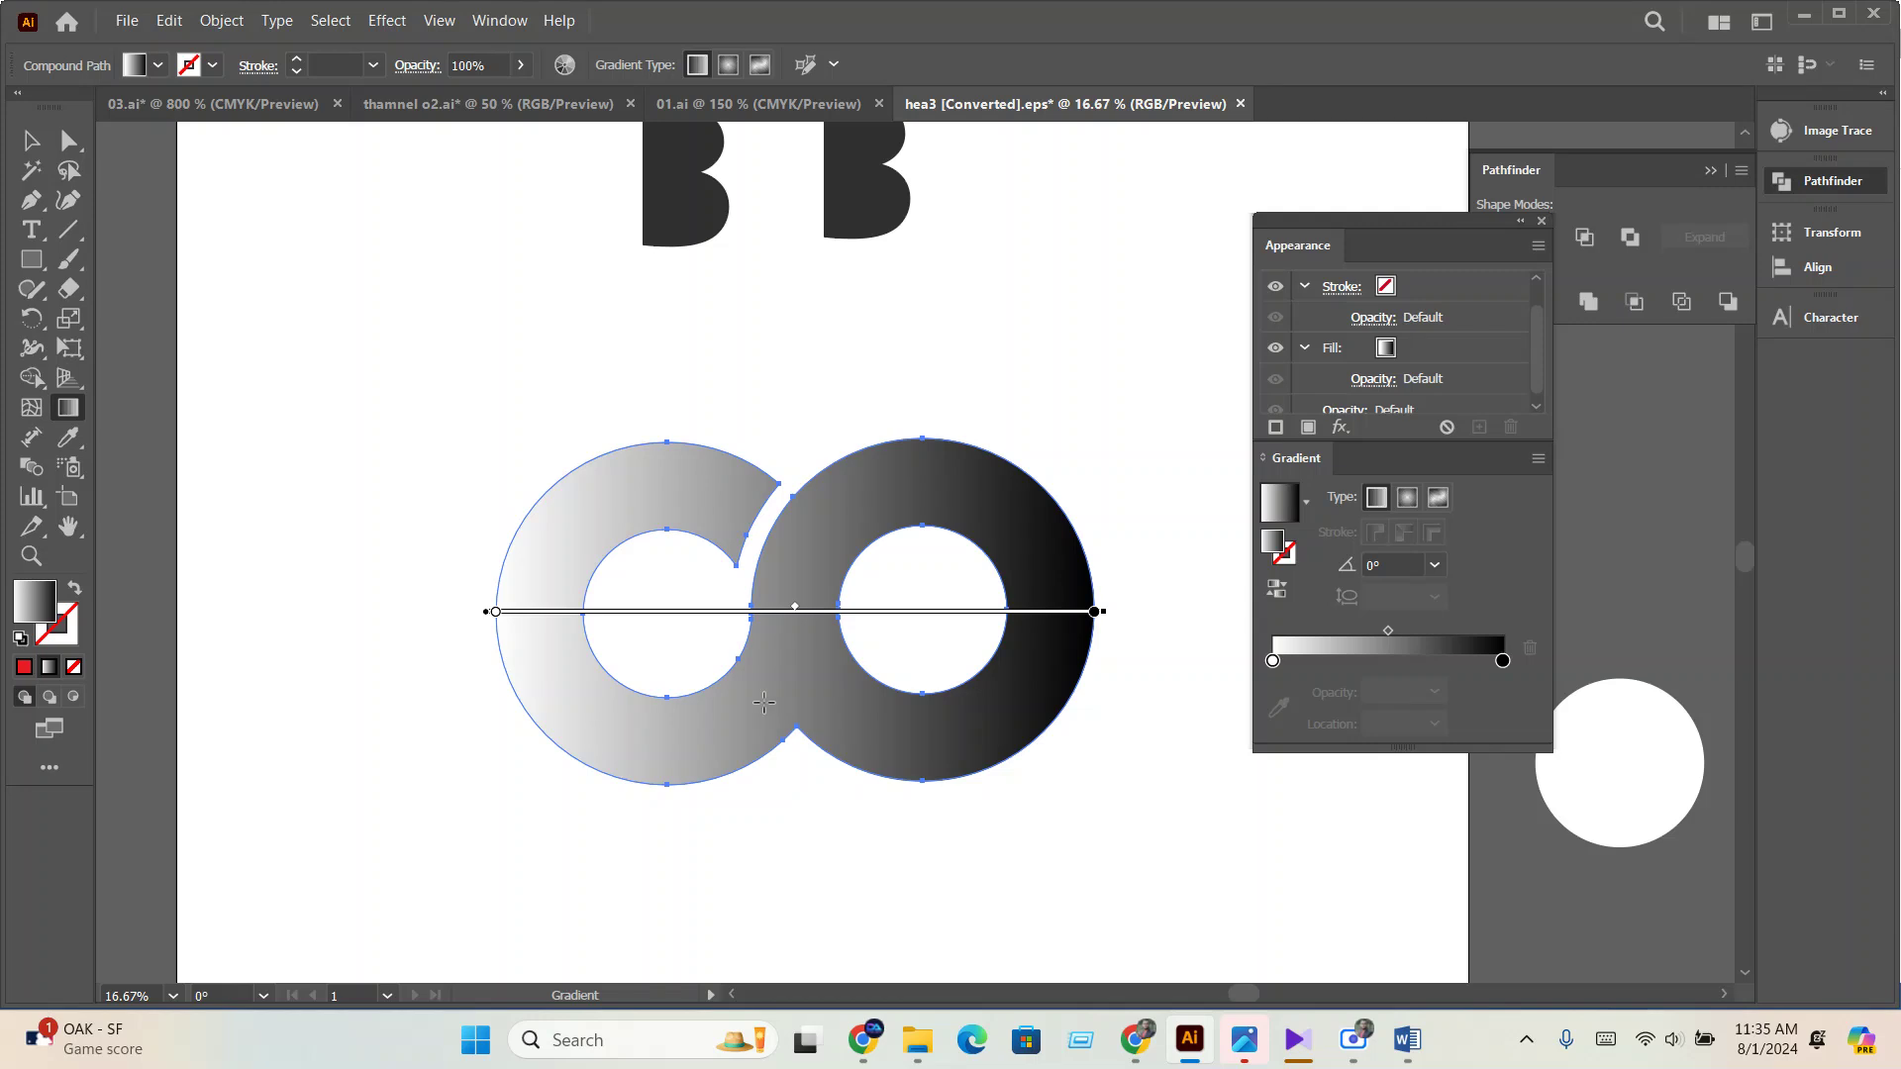
# Change the gradient's white starting color stop to a purple swatch.
pyautogui.click(1272, 663)
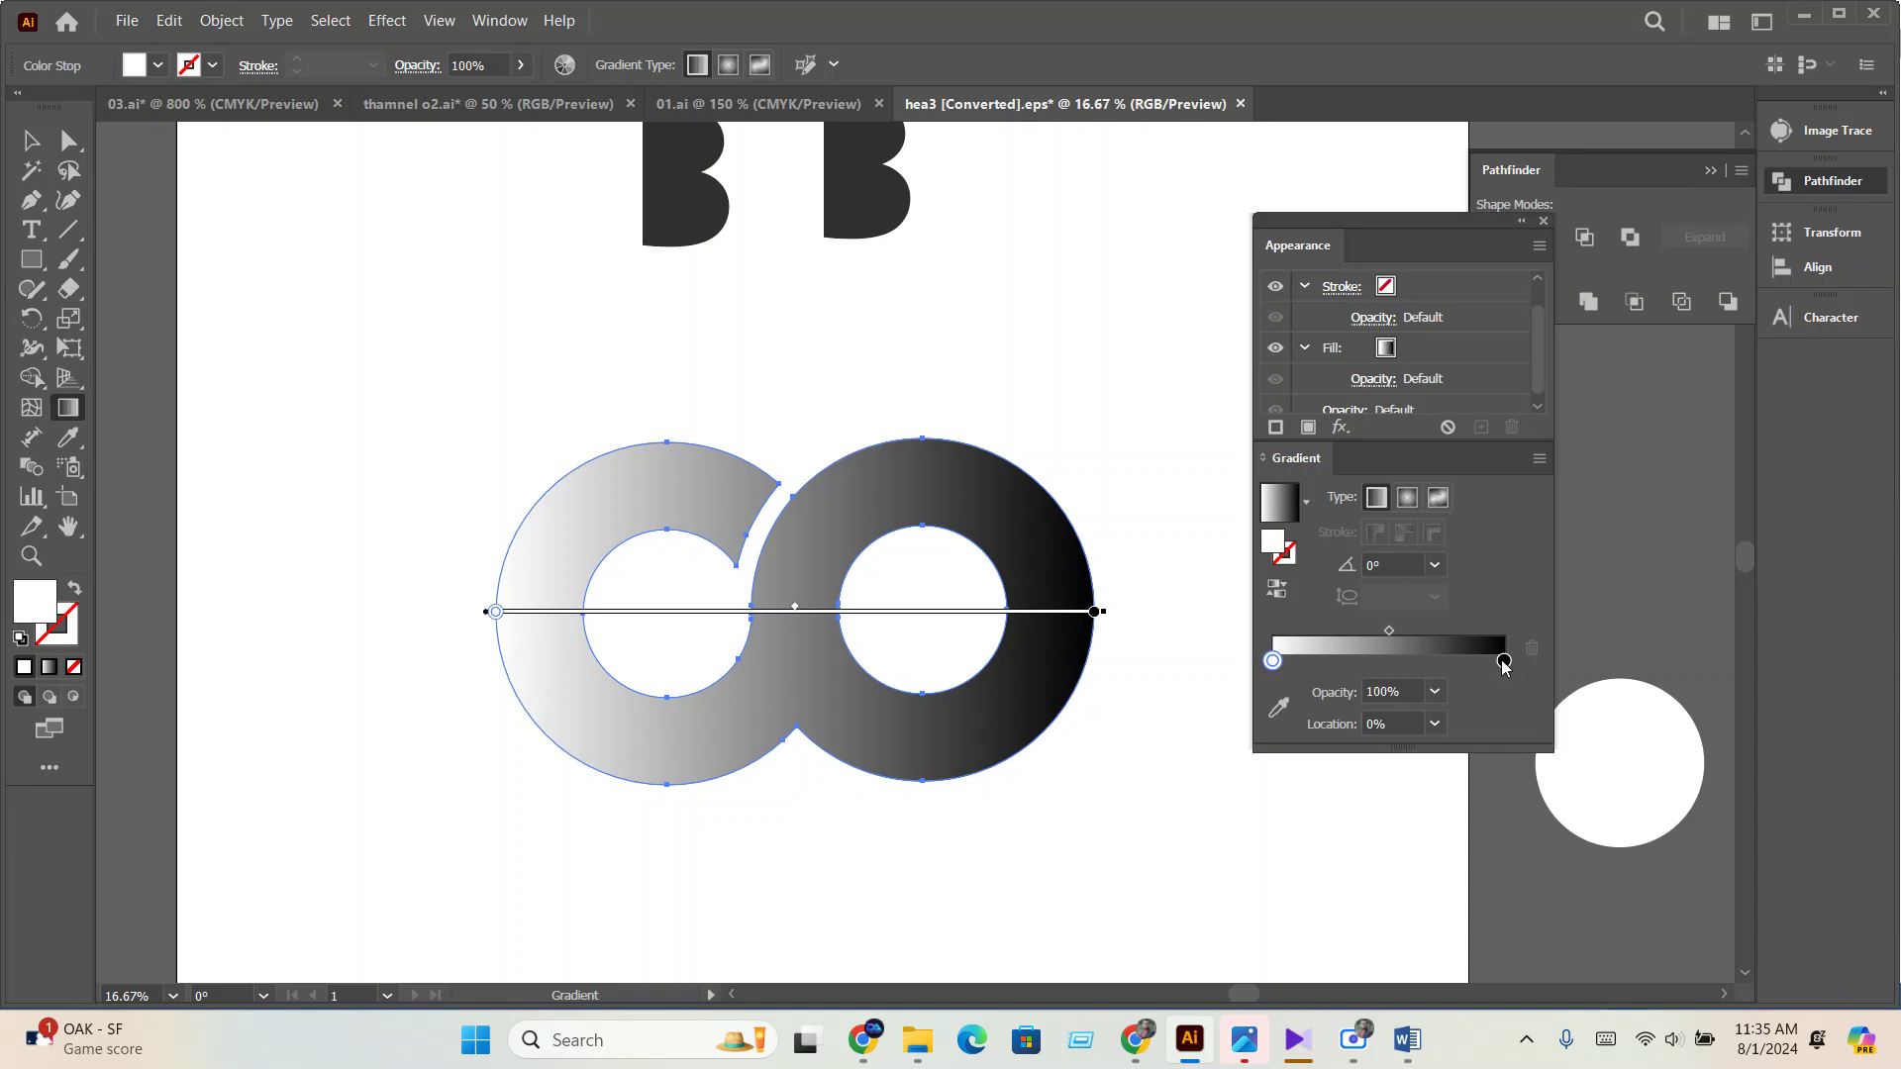
pyautogui.doubleClick(1273, 662)
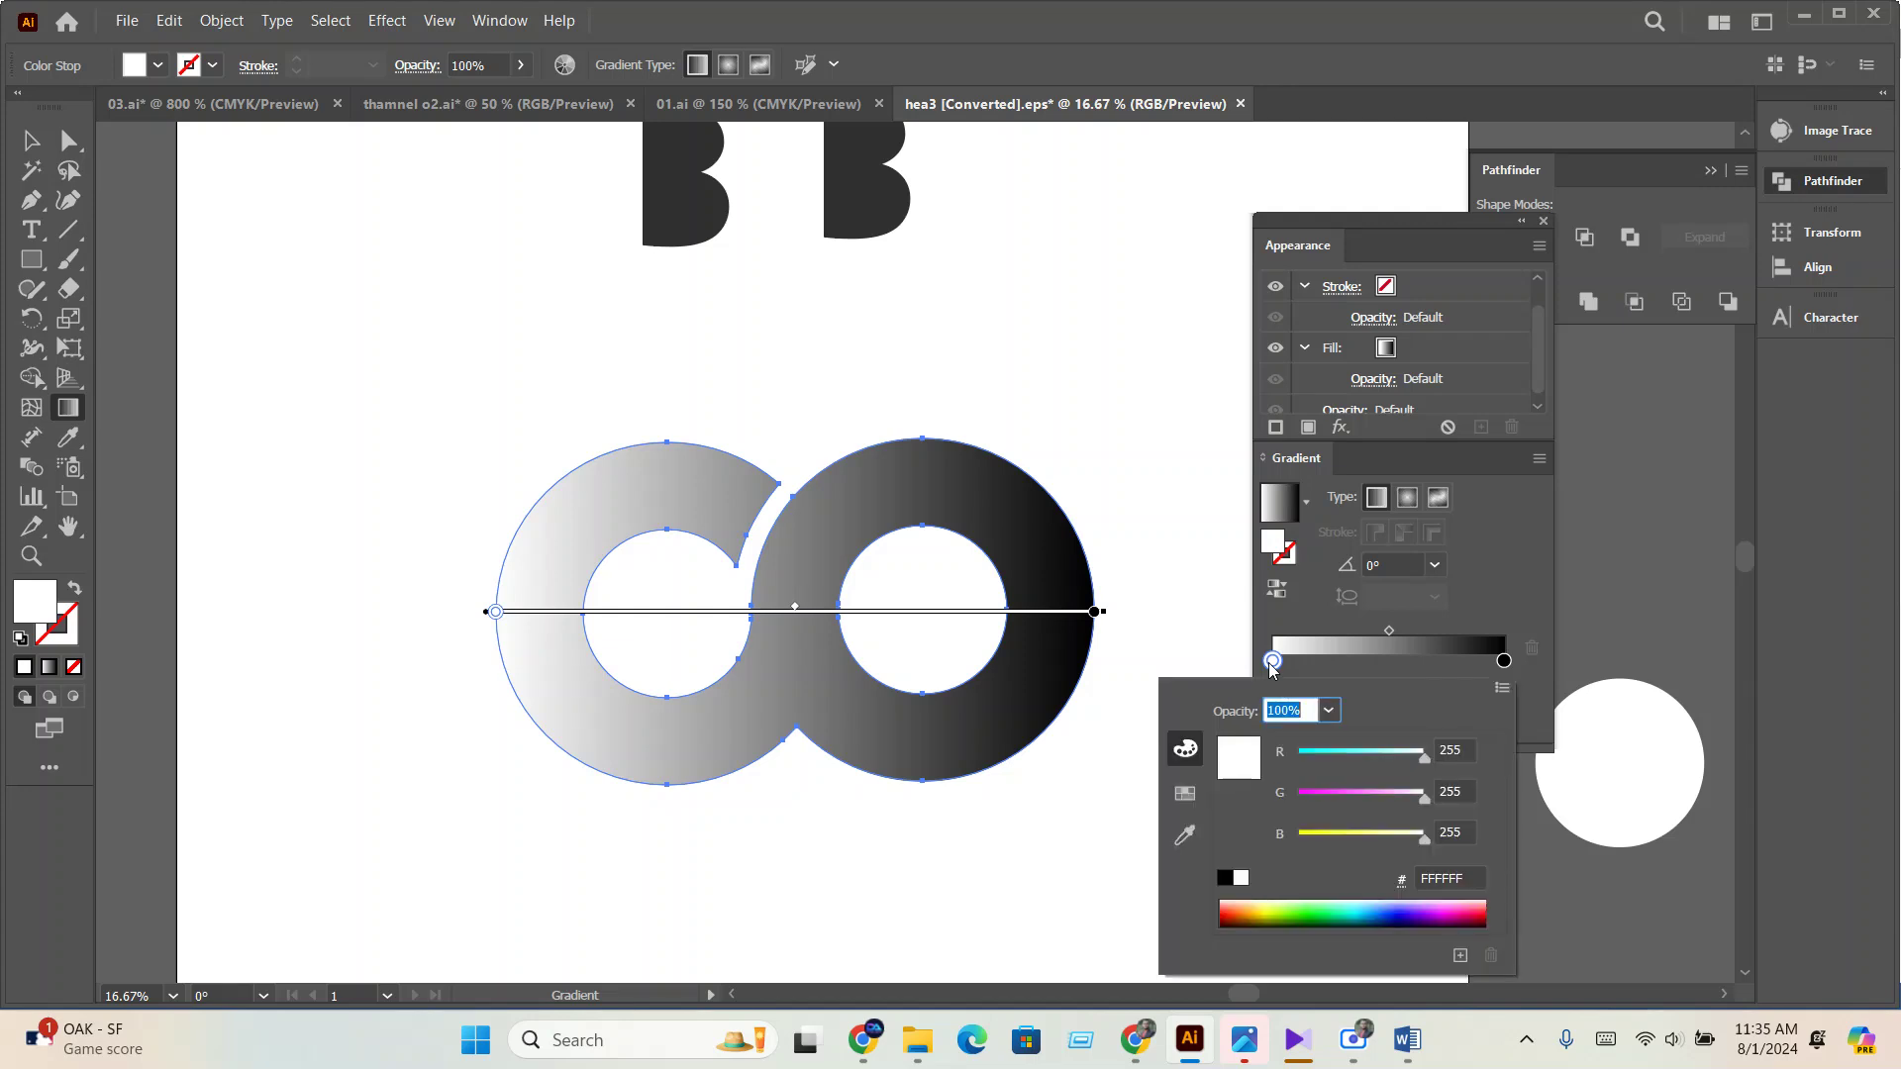
pyautogui.click(1183, 802)
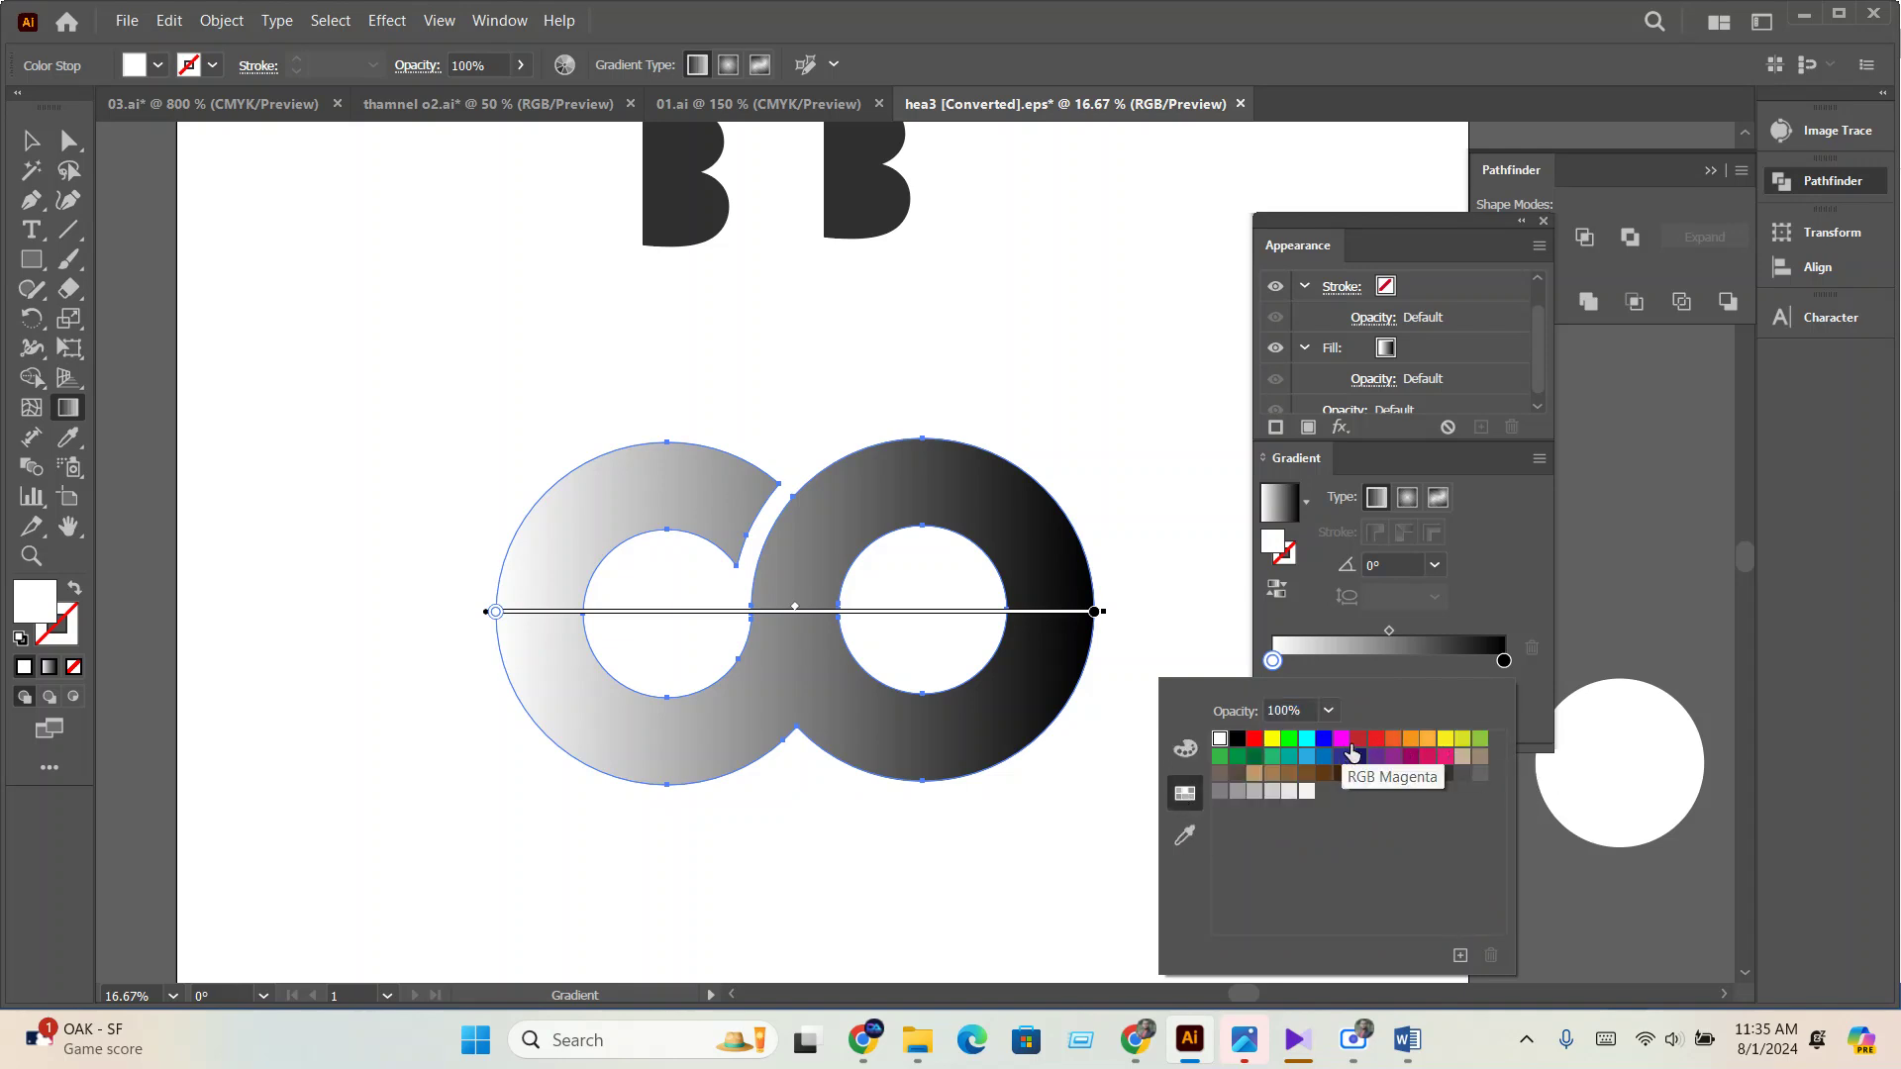
pyautogui.click(1390, 769)
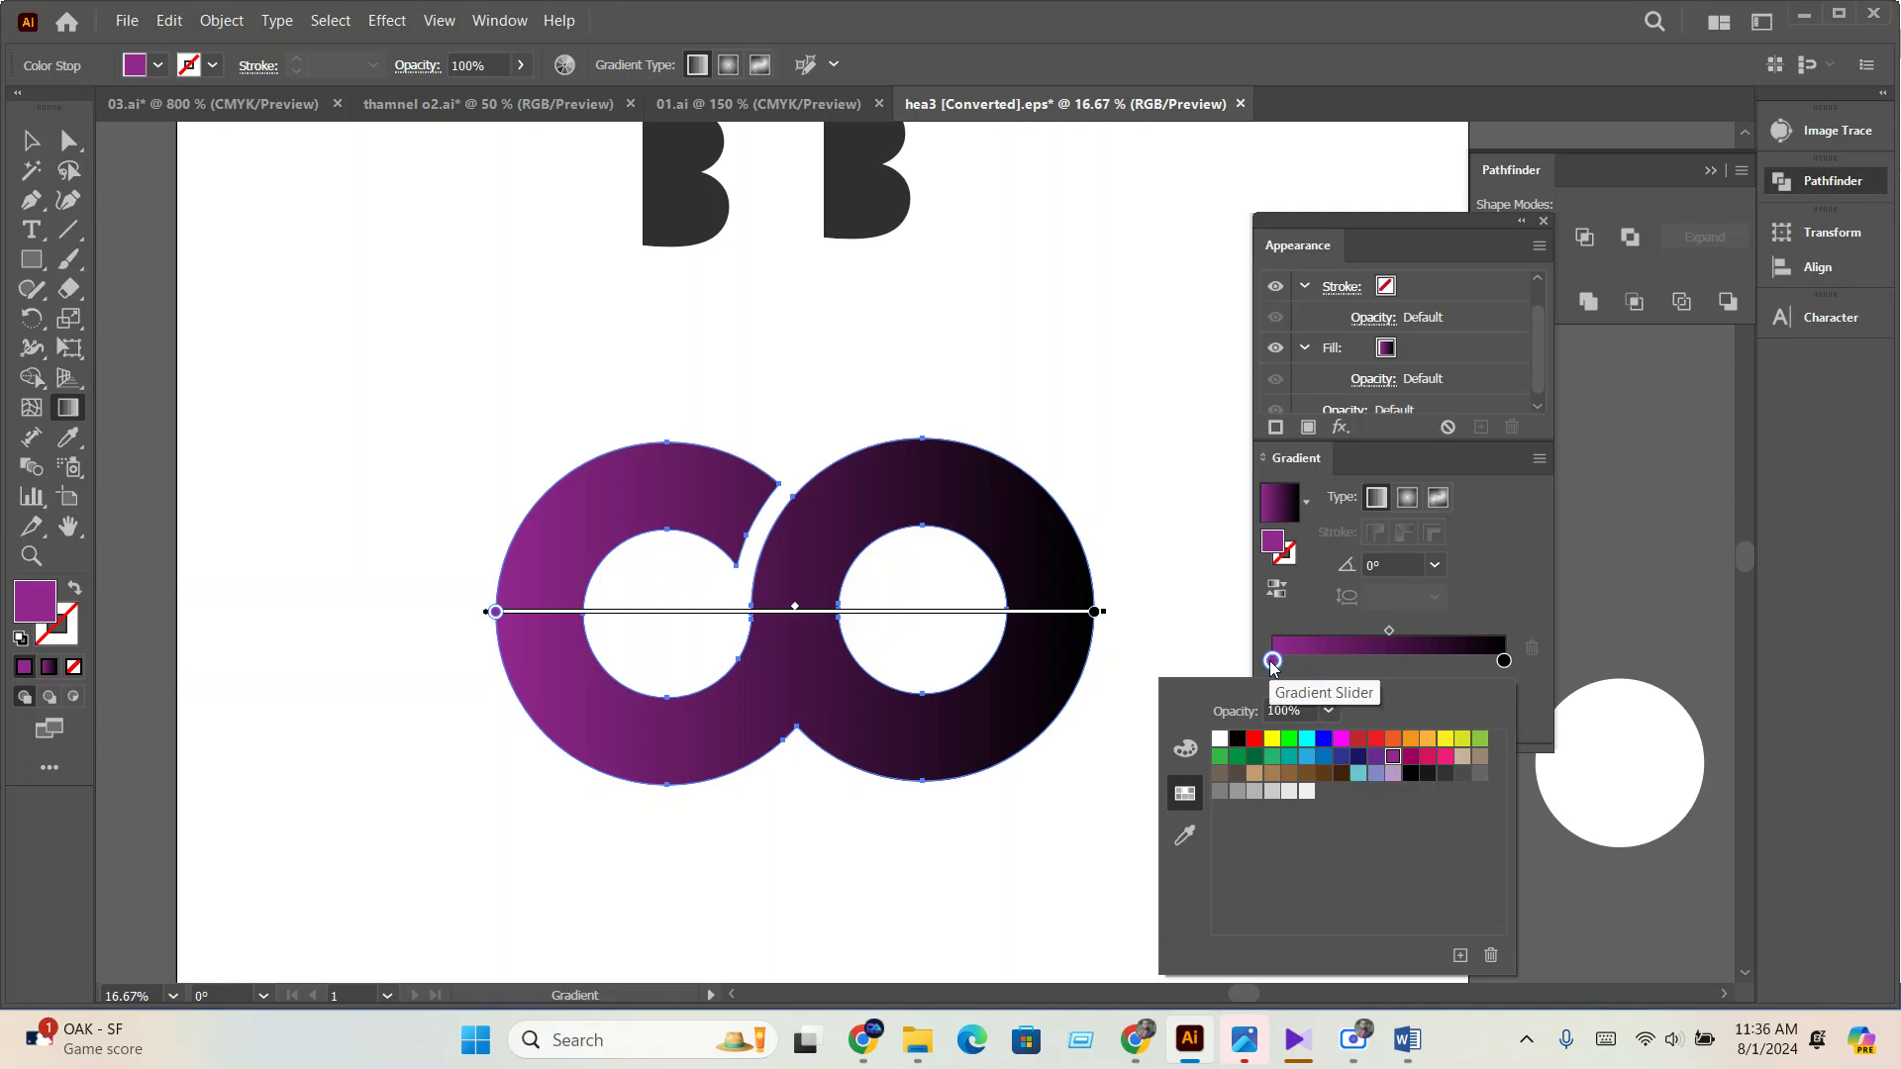
# Change the gradient's black end color stop to the crimson-pink swatch R=212 G=20 B=90 and return to the Selection tool.
pyautogui.click(1504, 663)
pyautogui.doubleClick(1504, 662)
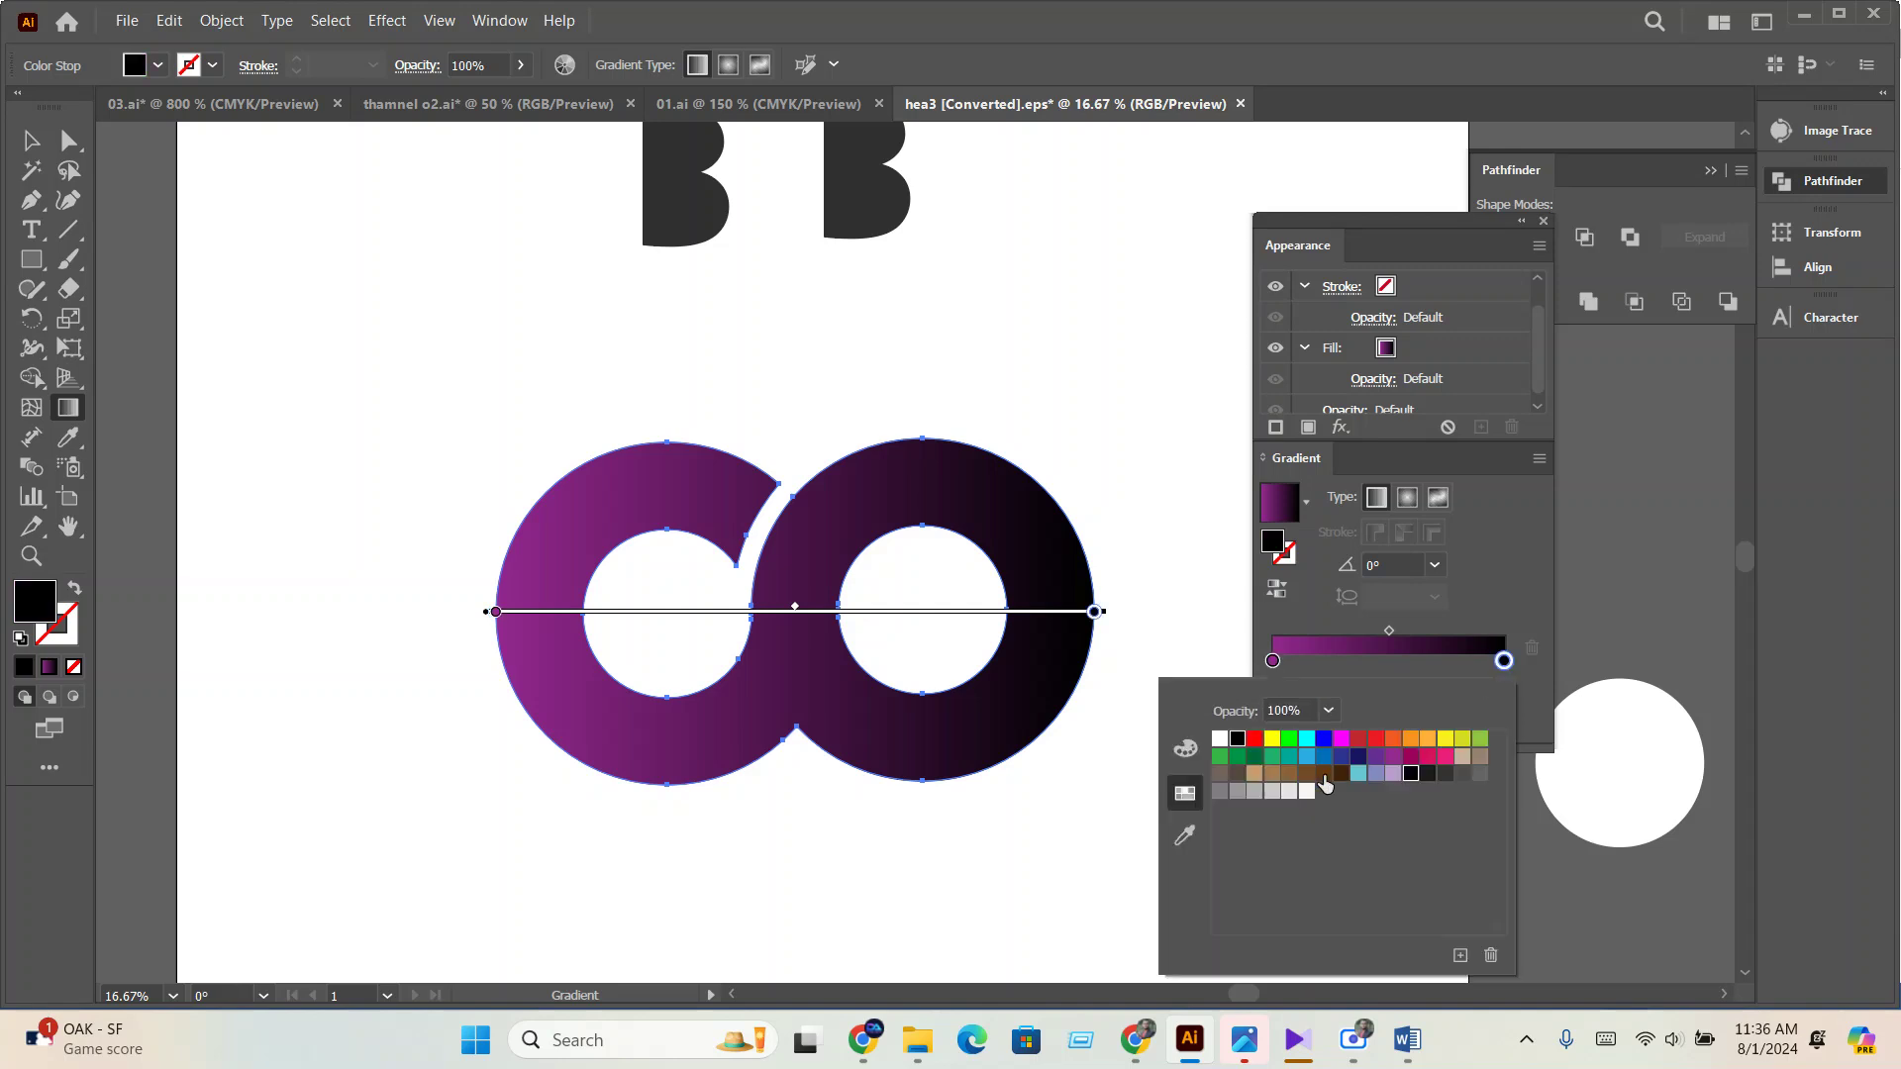
pyautogui.click(1444, 757)
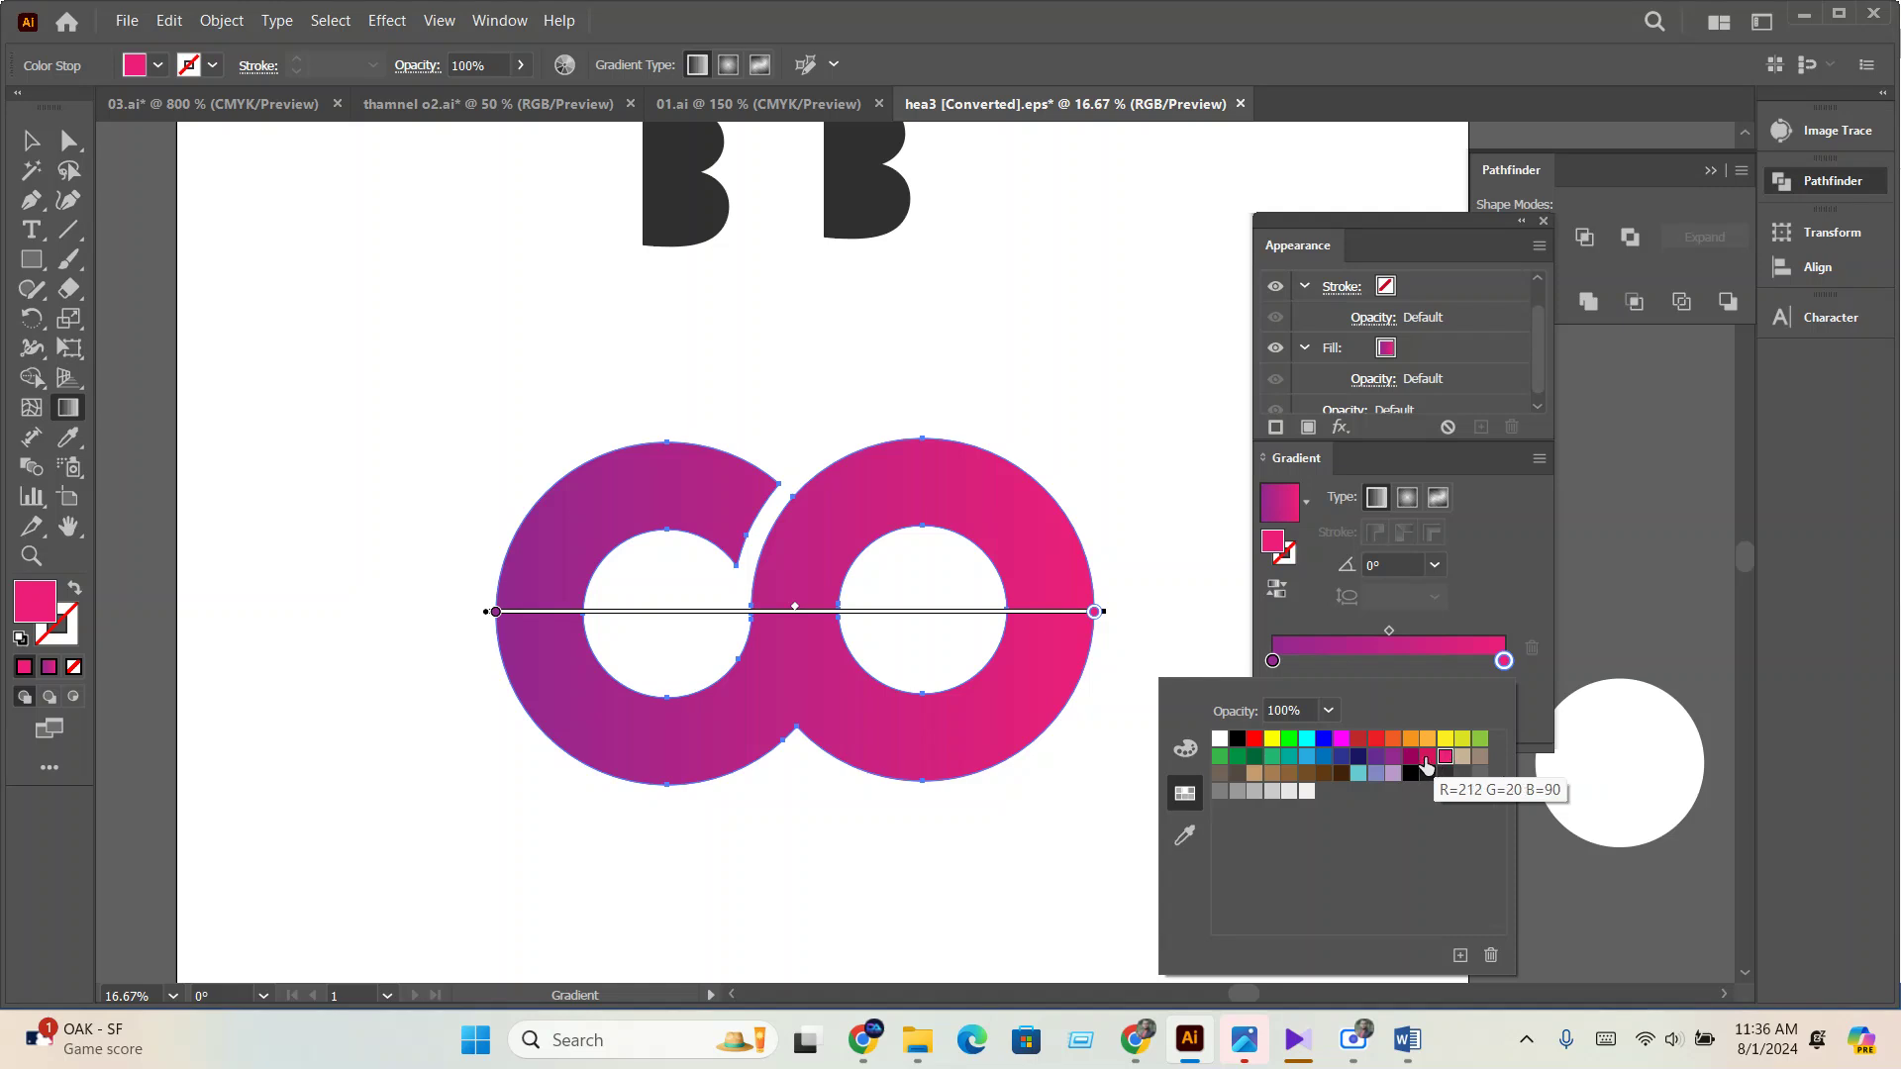
pyautogui.click(1426, 758)
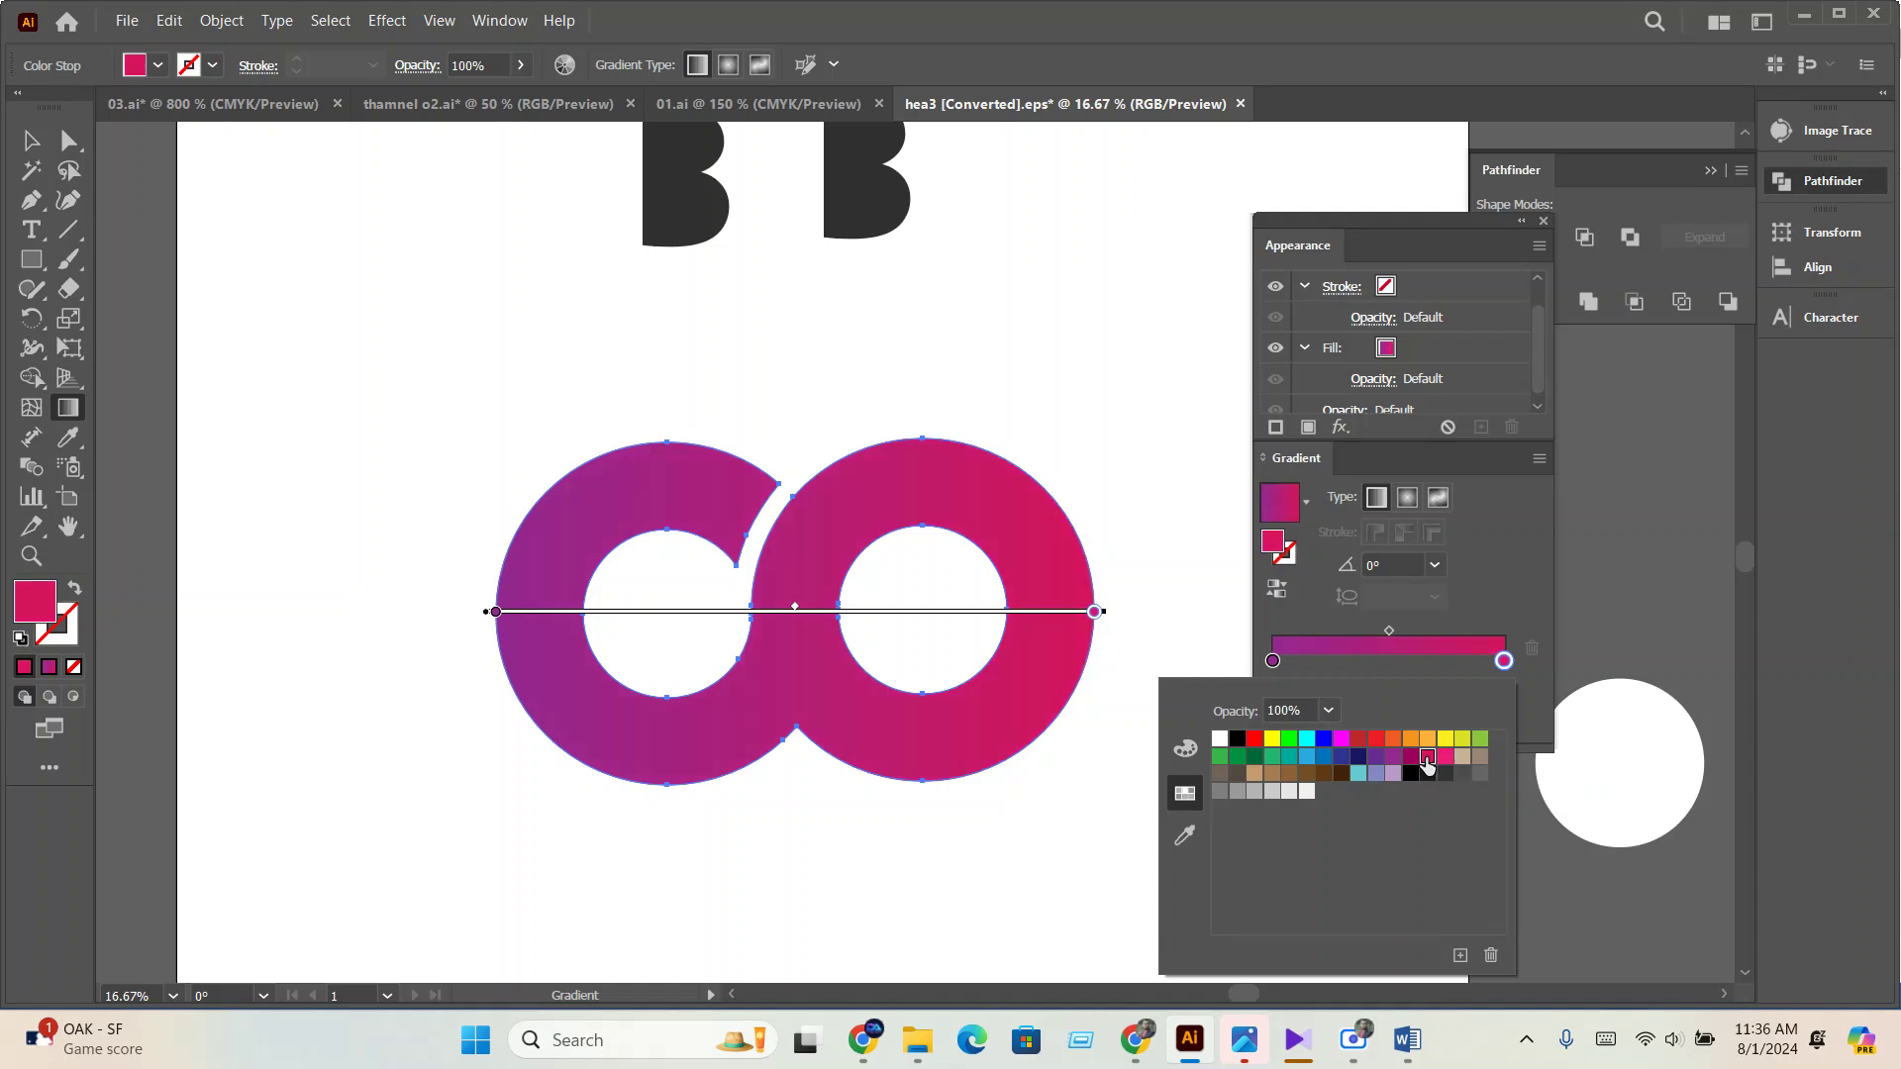
pyautogui.click(26, 154)
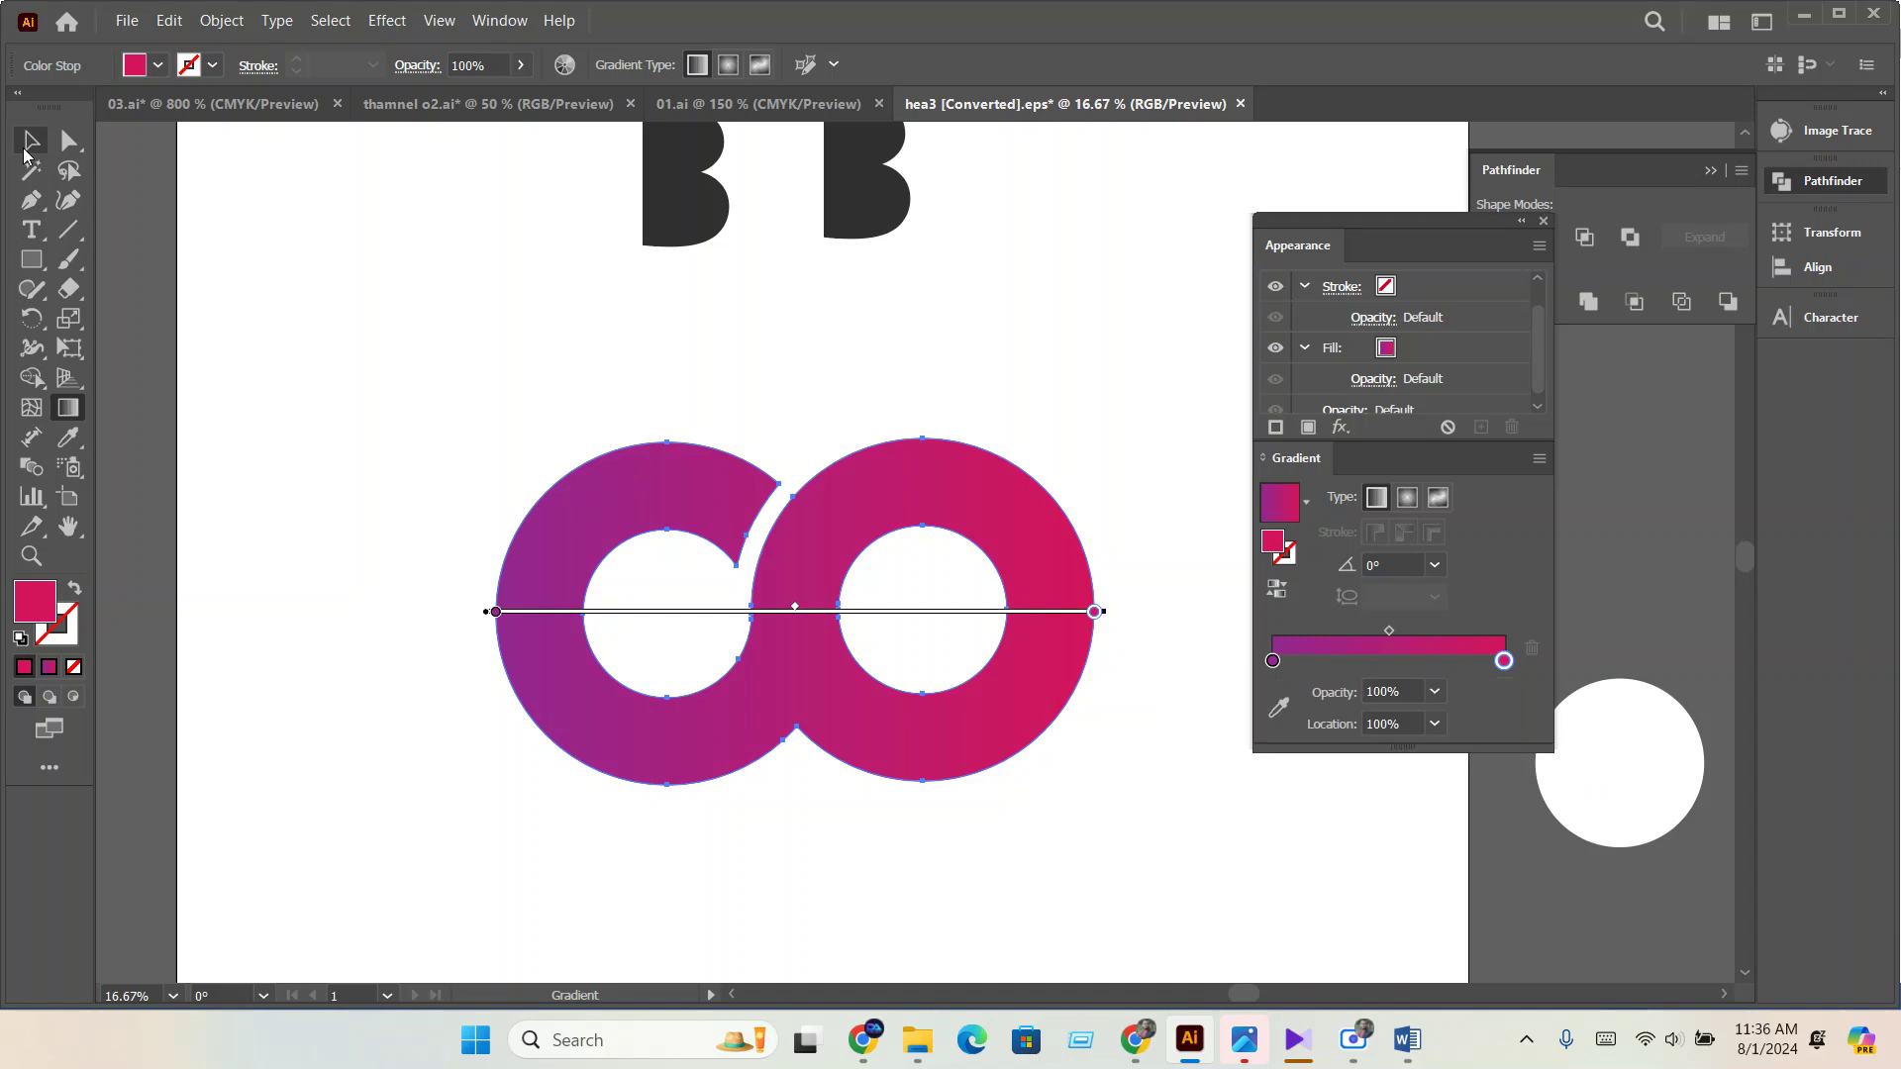
# Reverse the purple-to-crimson linear gradient on the merged ring shape.
pyautogui.click(27, 154)
pyautogui.click(774, 410)
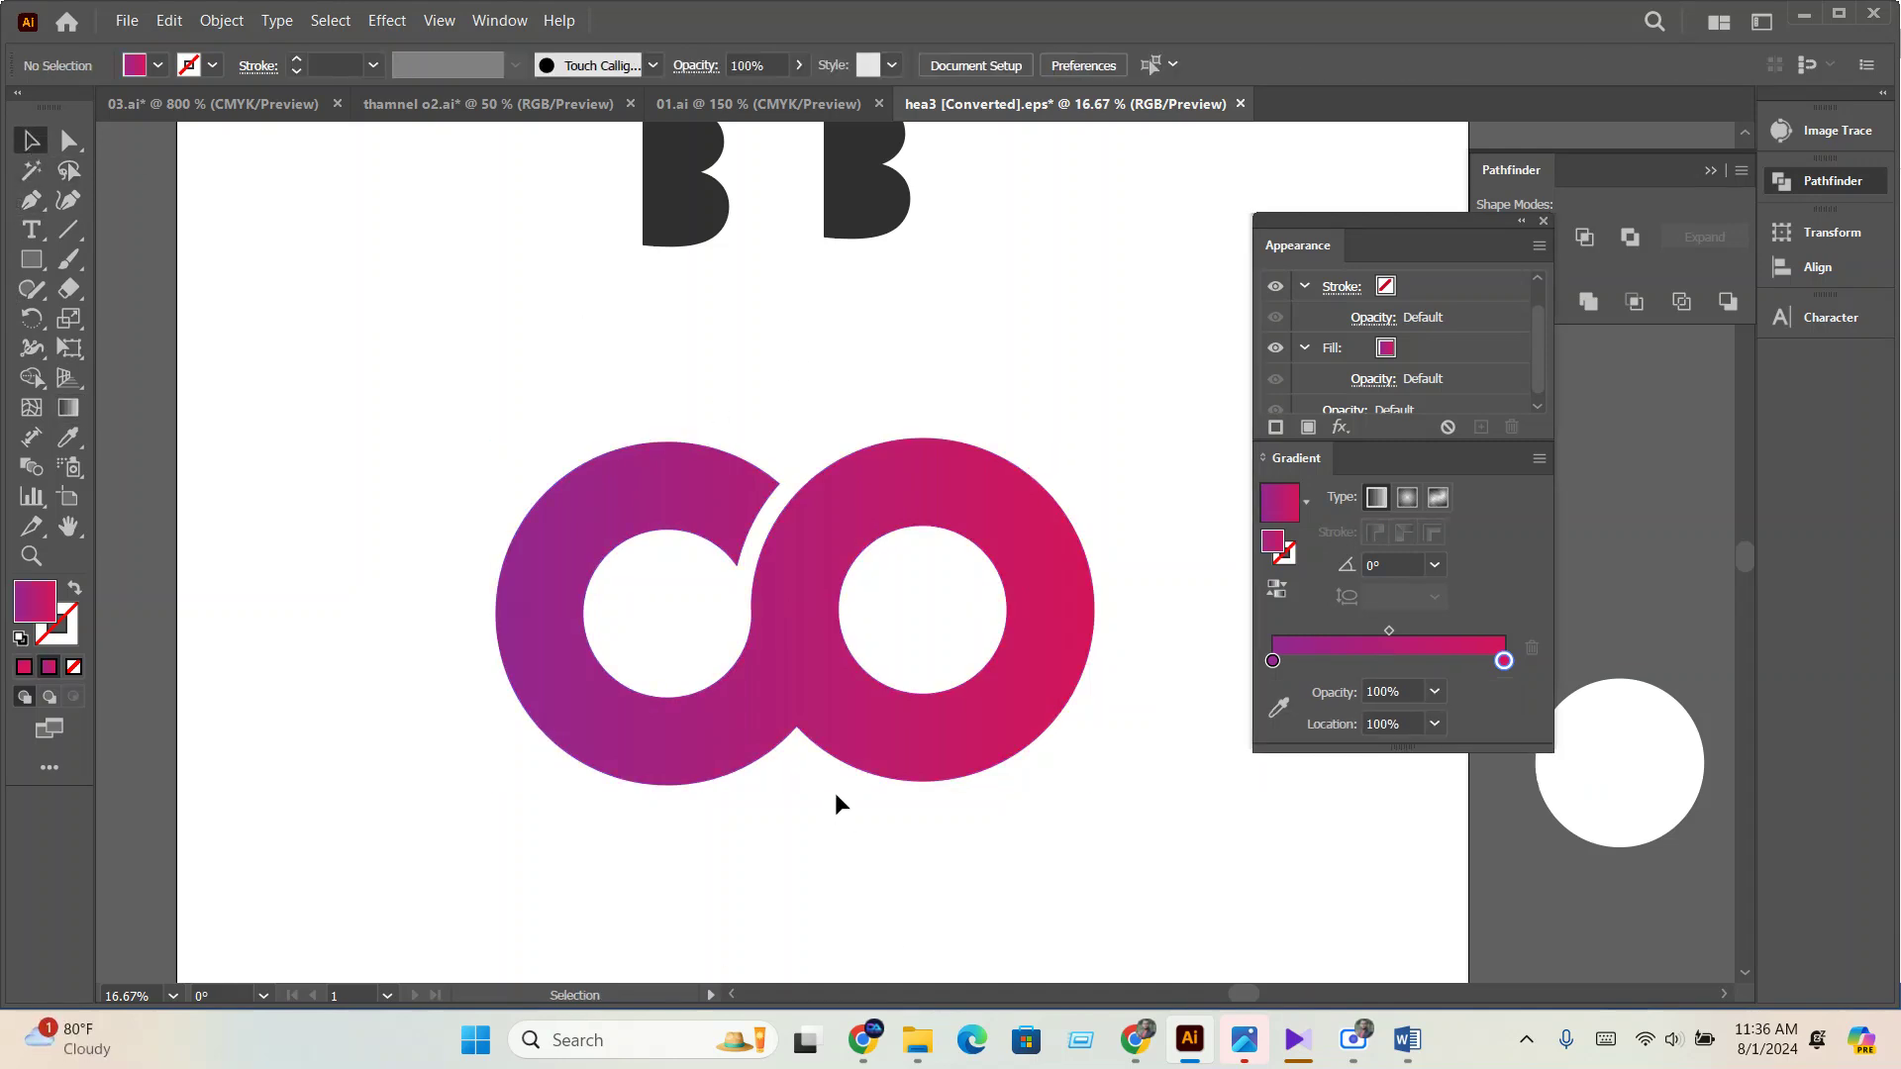
pyautogui.click(853, 711)
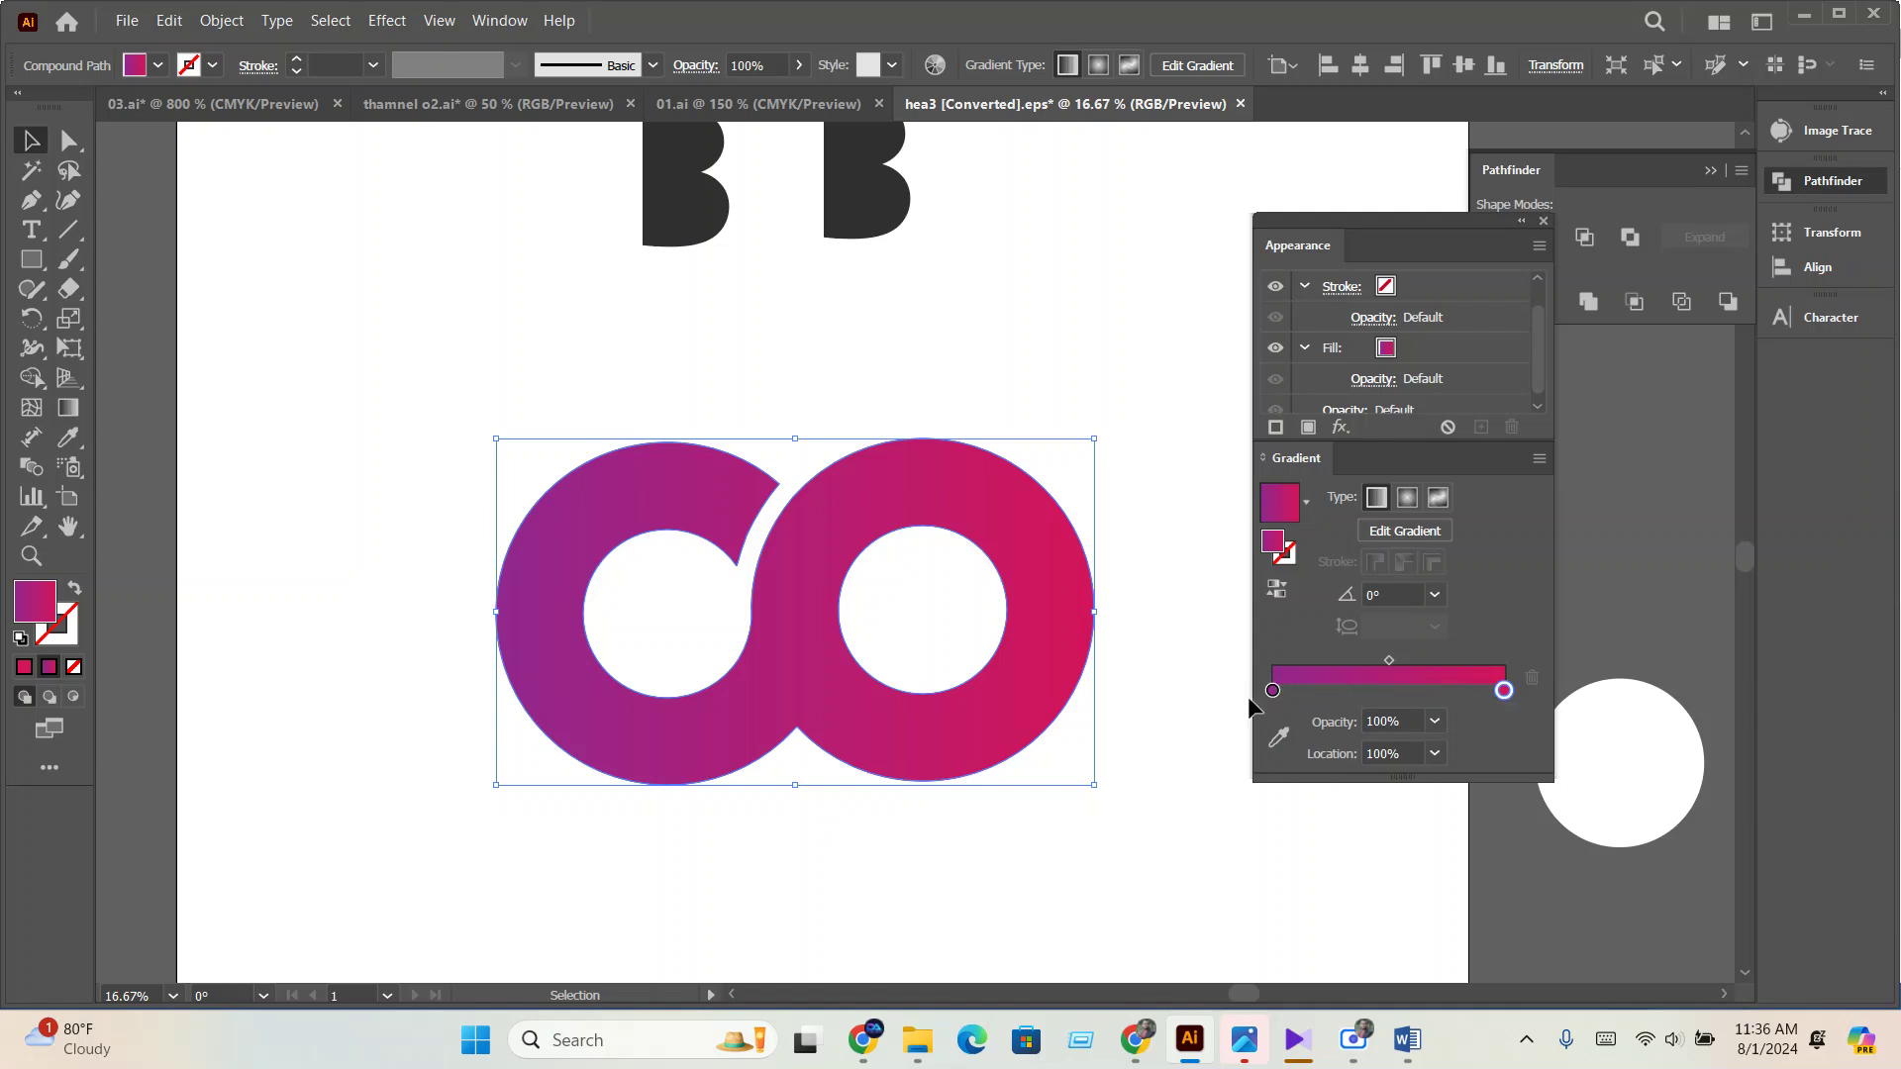
pyautogui.click(1279, 600)
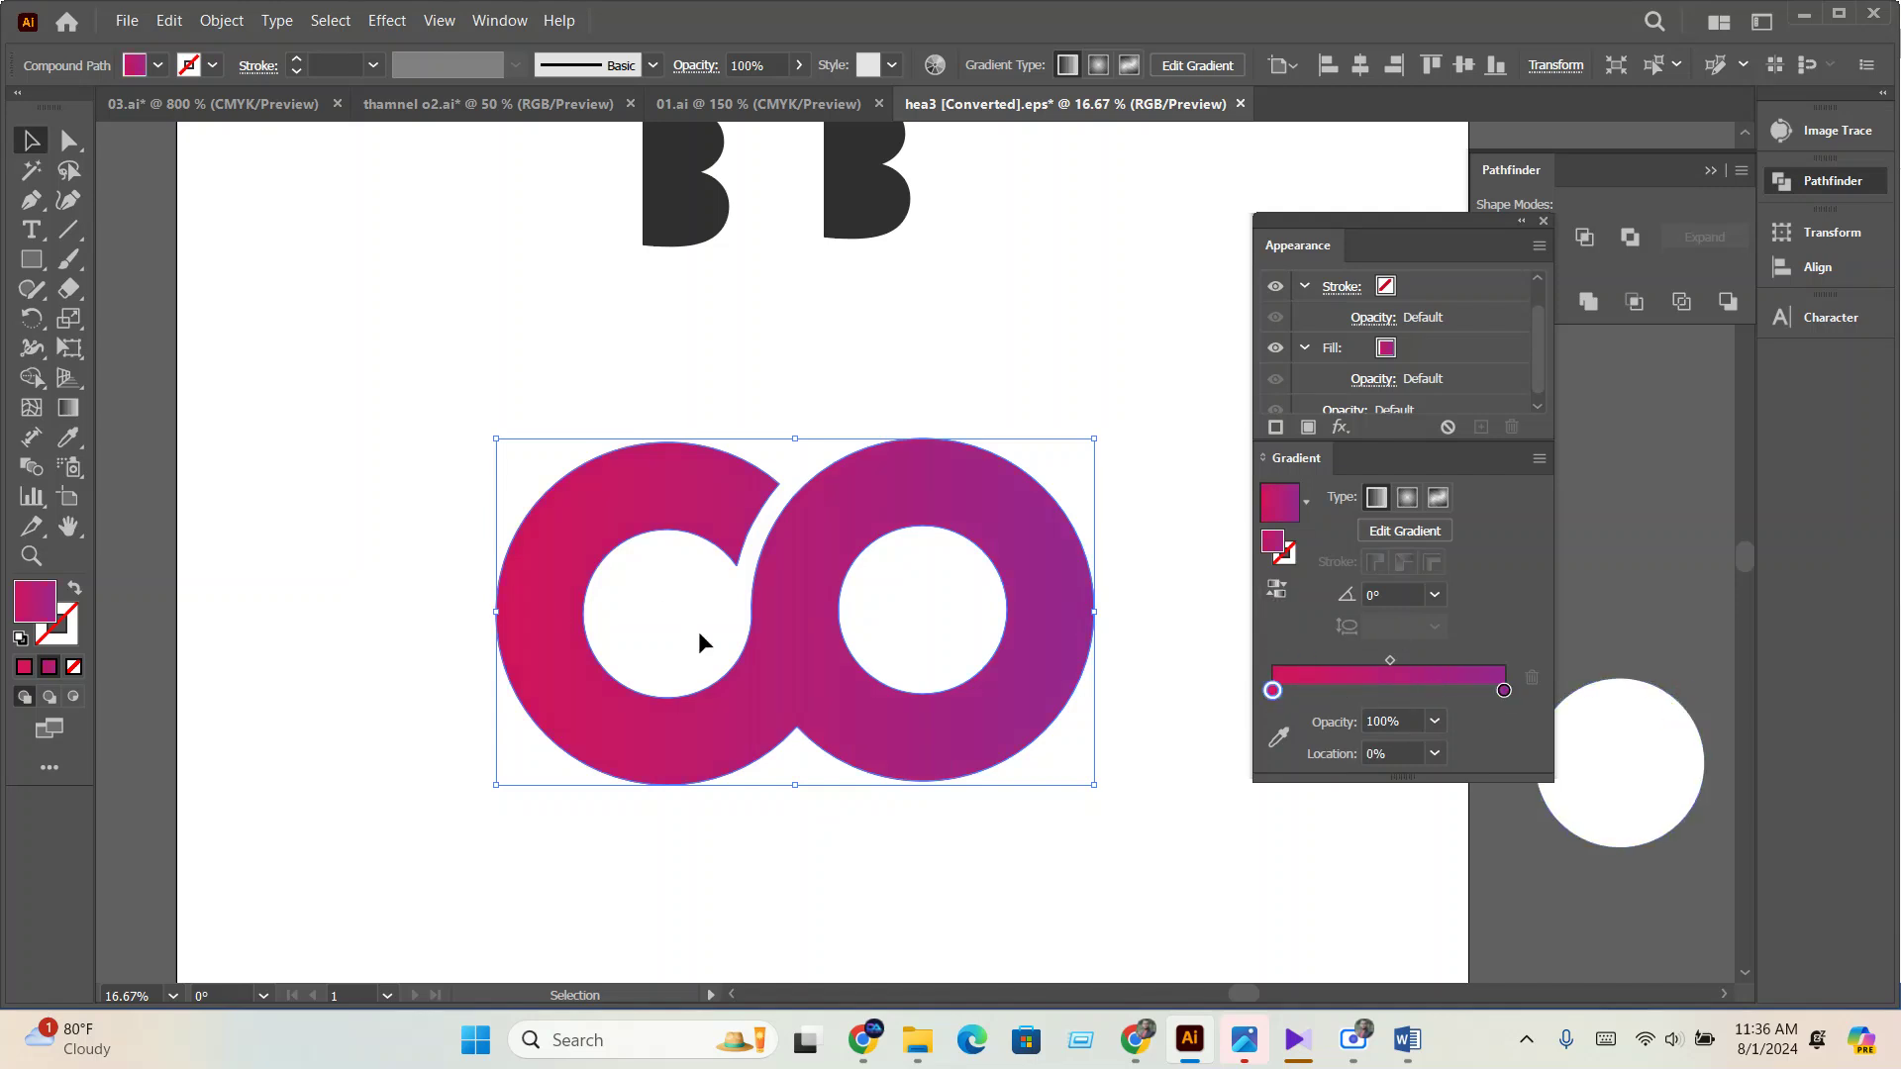
# Try vertical and diagonal directions for the ring shape's linear gradient by redrawing it with the Gradient tool.
pyautogui.scroll(-1, 717, 746)
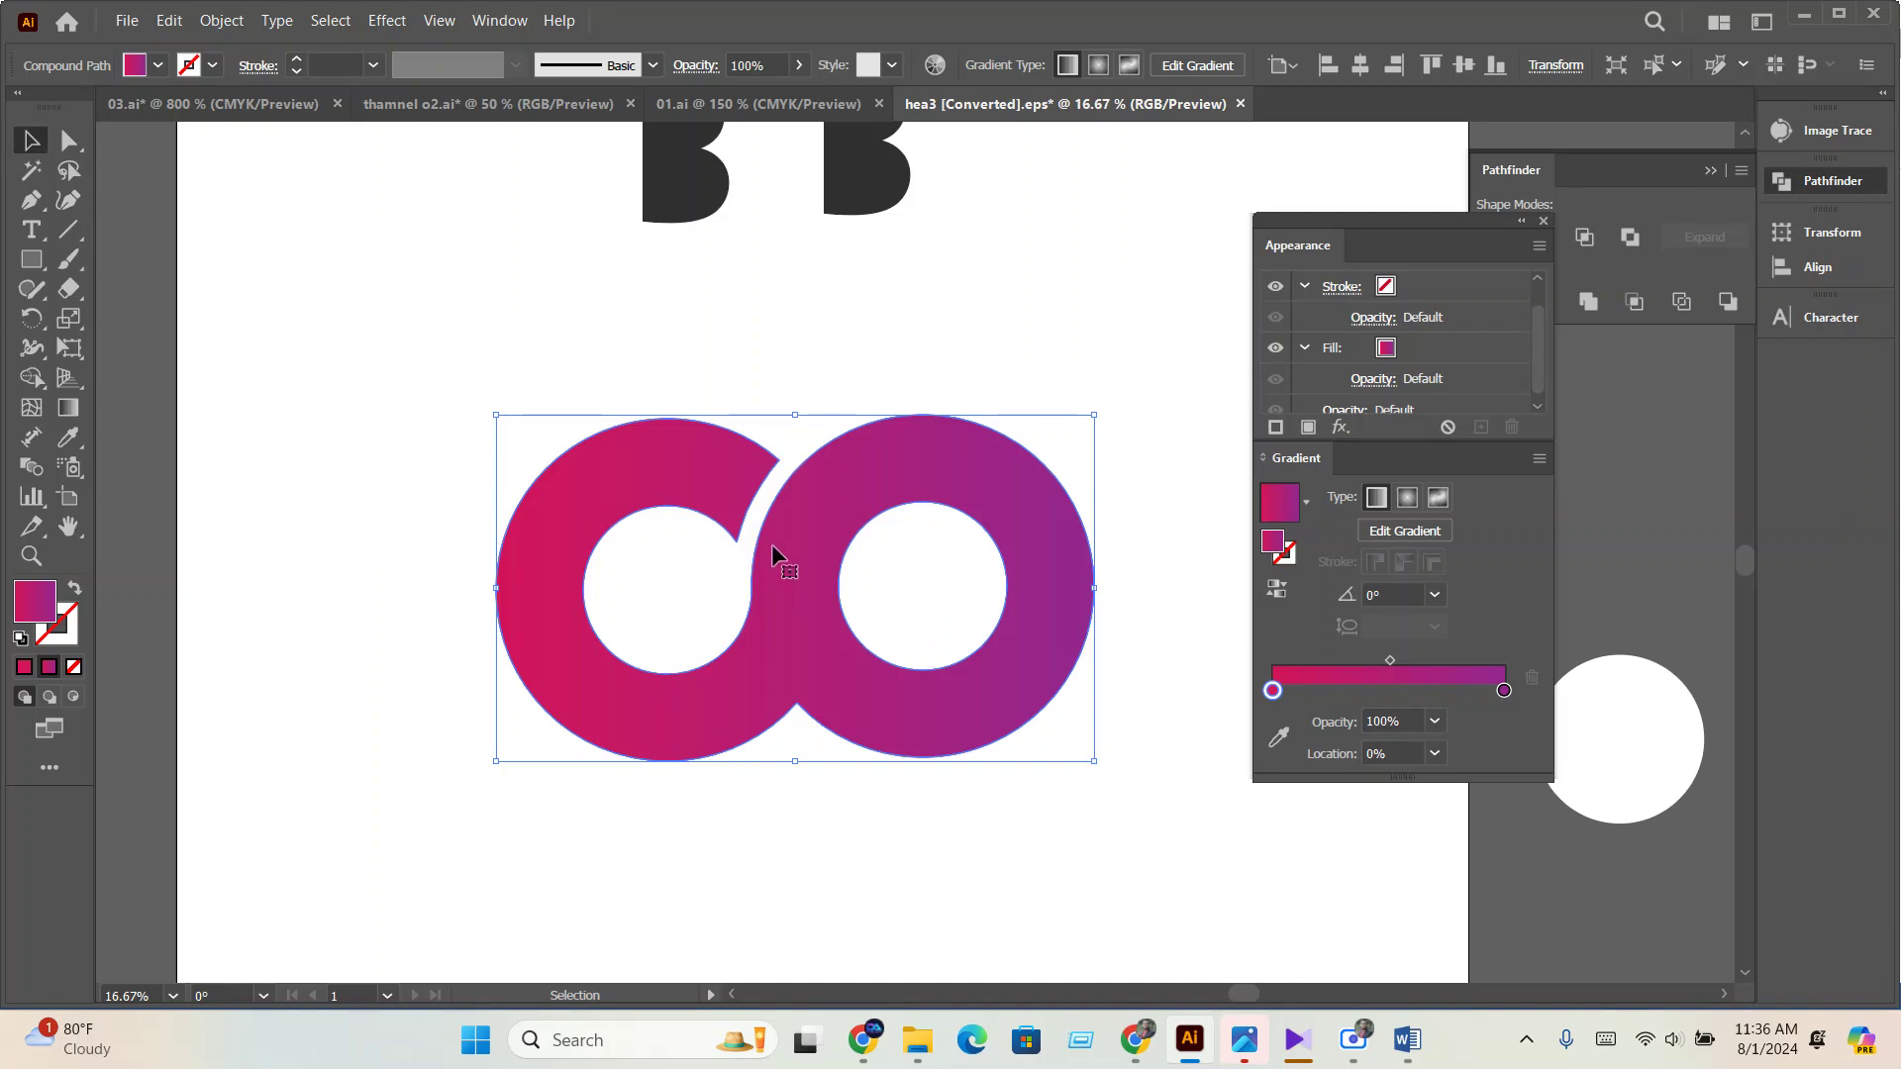
pyautogui.click(61, 416)
pyautogui.moveTo(823, 295); pyautogui.dragTo(816, 804)
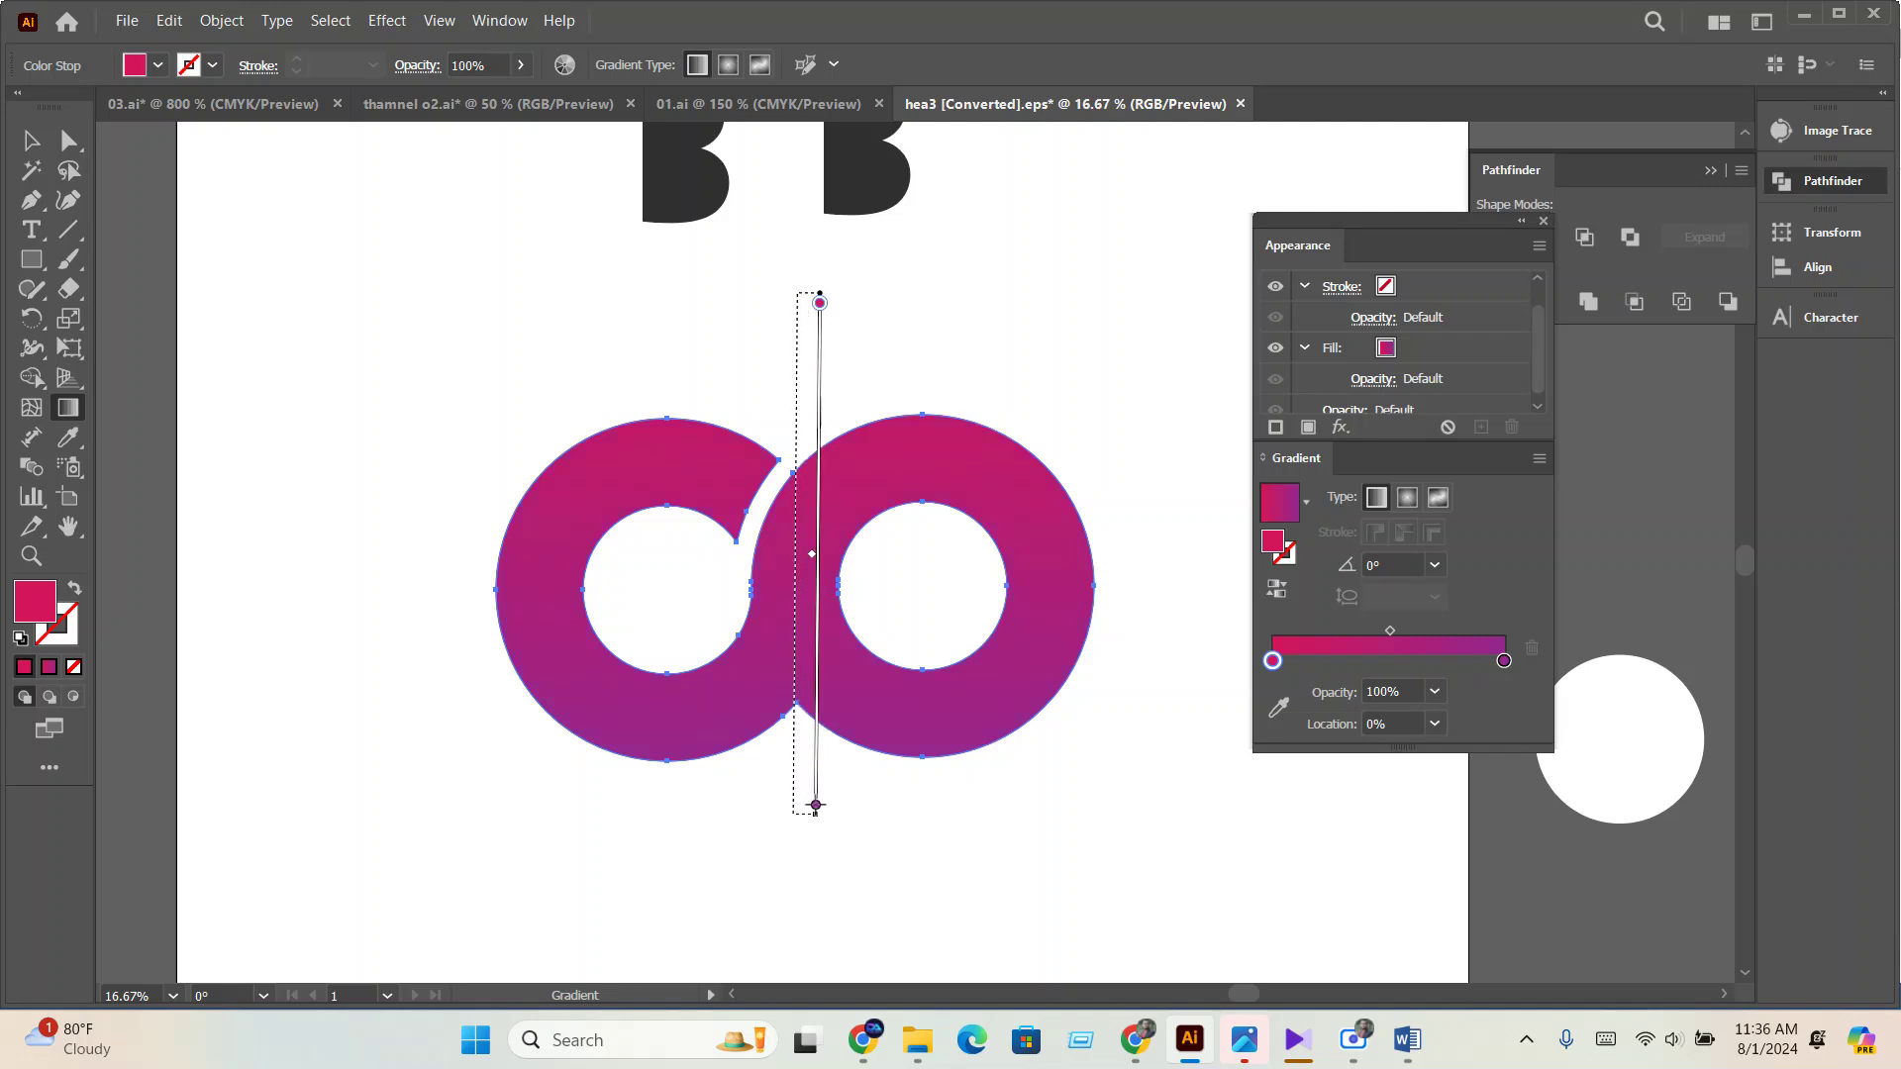
pyautogui.moveTo(790, 297); pyautogui.dragTo(797, 693)
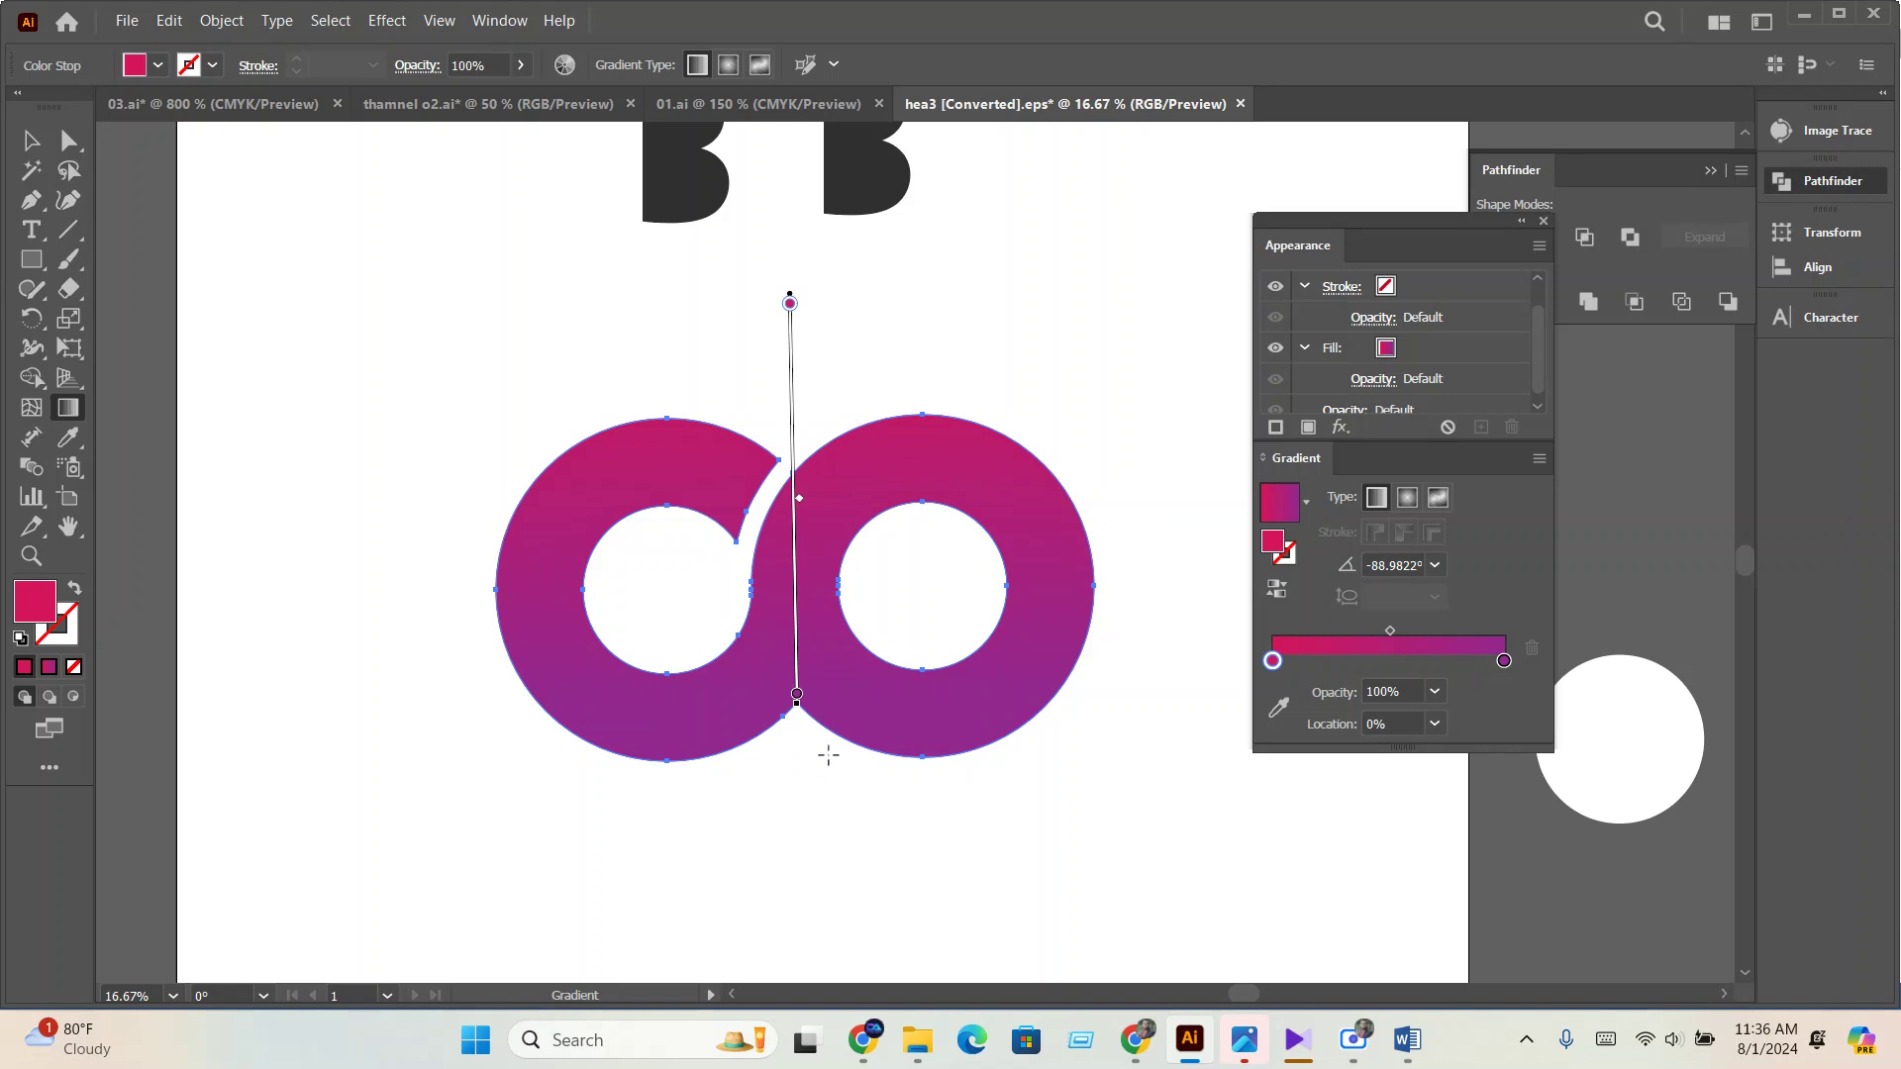
pyautogui.moveTo(523, 866); pyautogui.dragTo(814, 568)
pyautogui.moveTo(1095, 414); pyautogui.dragTo(876, 673)
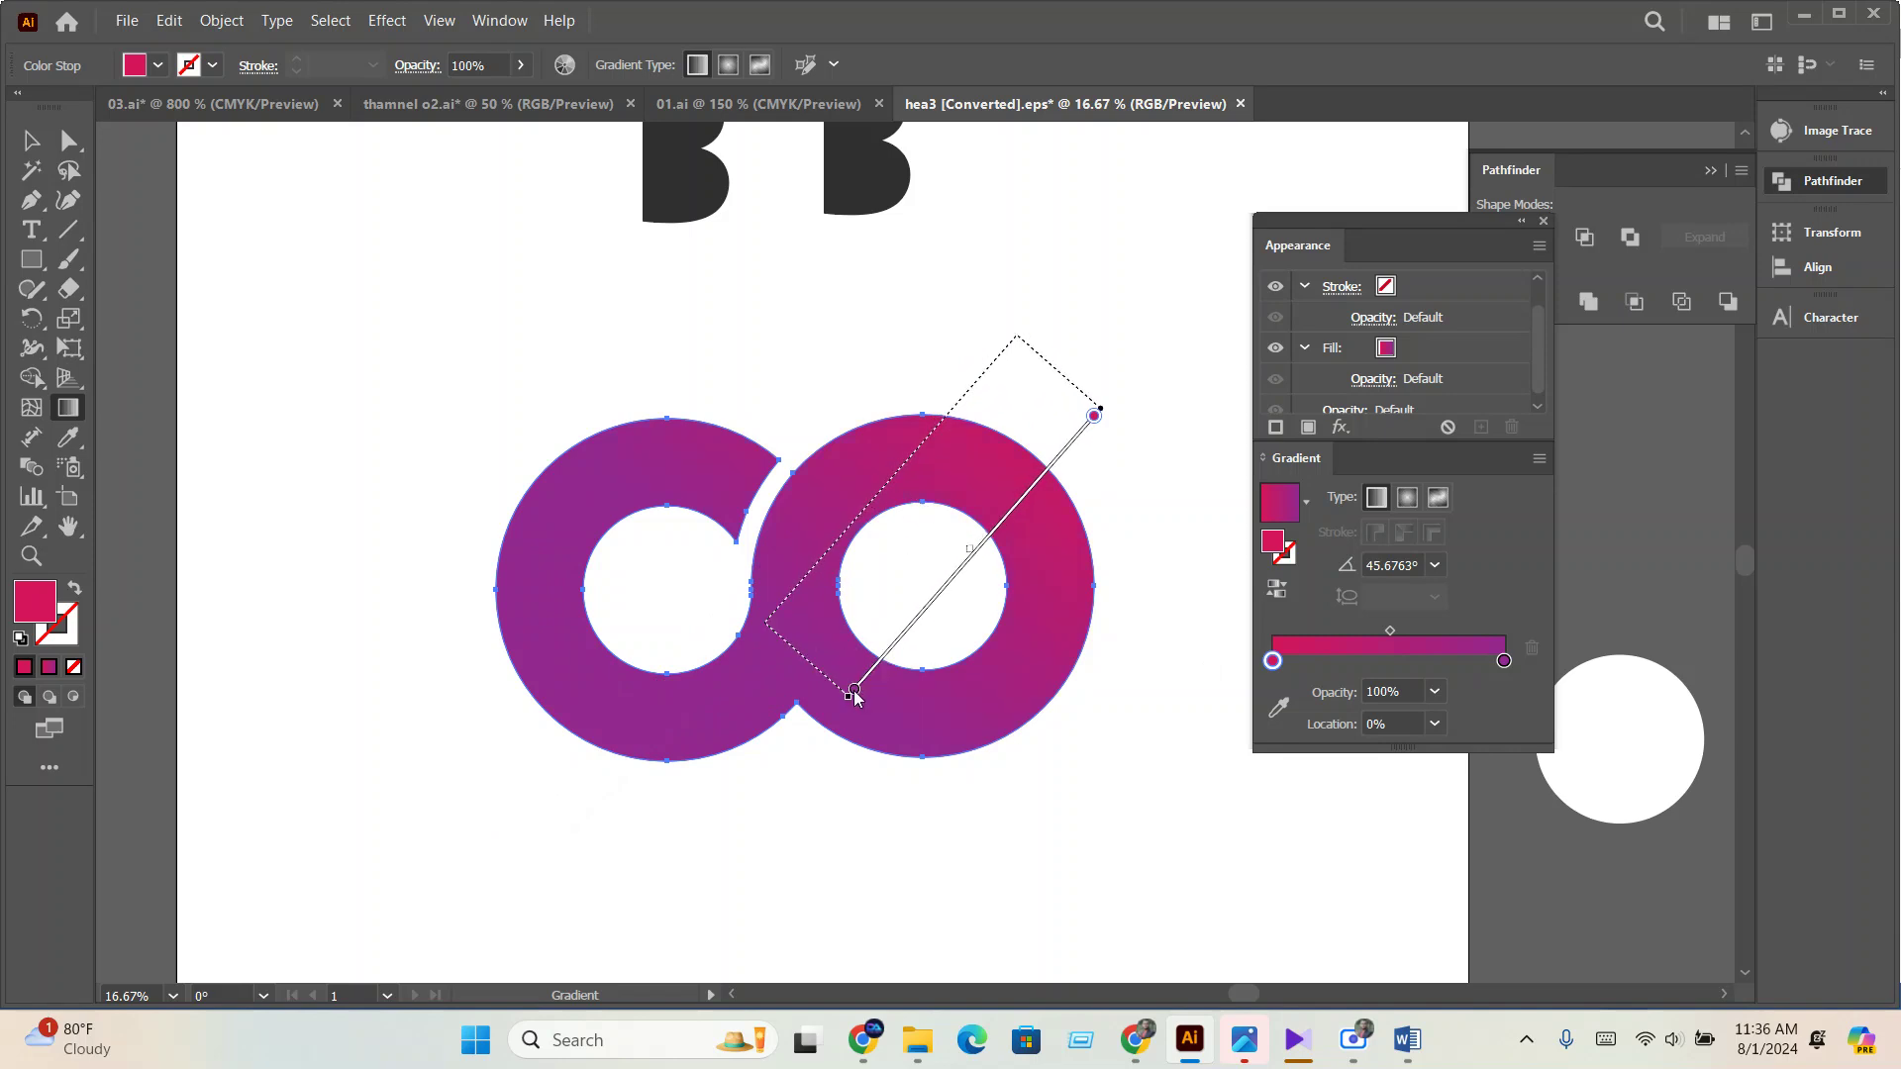
pyautogui.moveTo(477, 352); pyautogui.dragTo(853, 690)
pyautogui.moveTo(507, 313); pyautogui.dragTo(960, 747)
pyautogui.moveTo(773, 295); pyautogui.dragTo(753, 690)
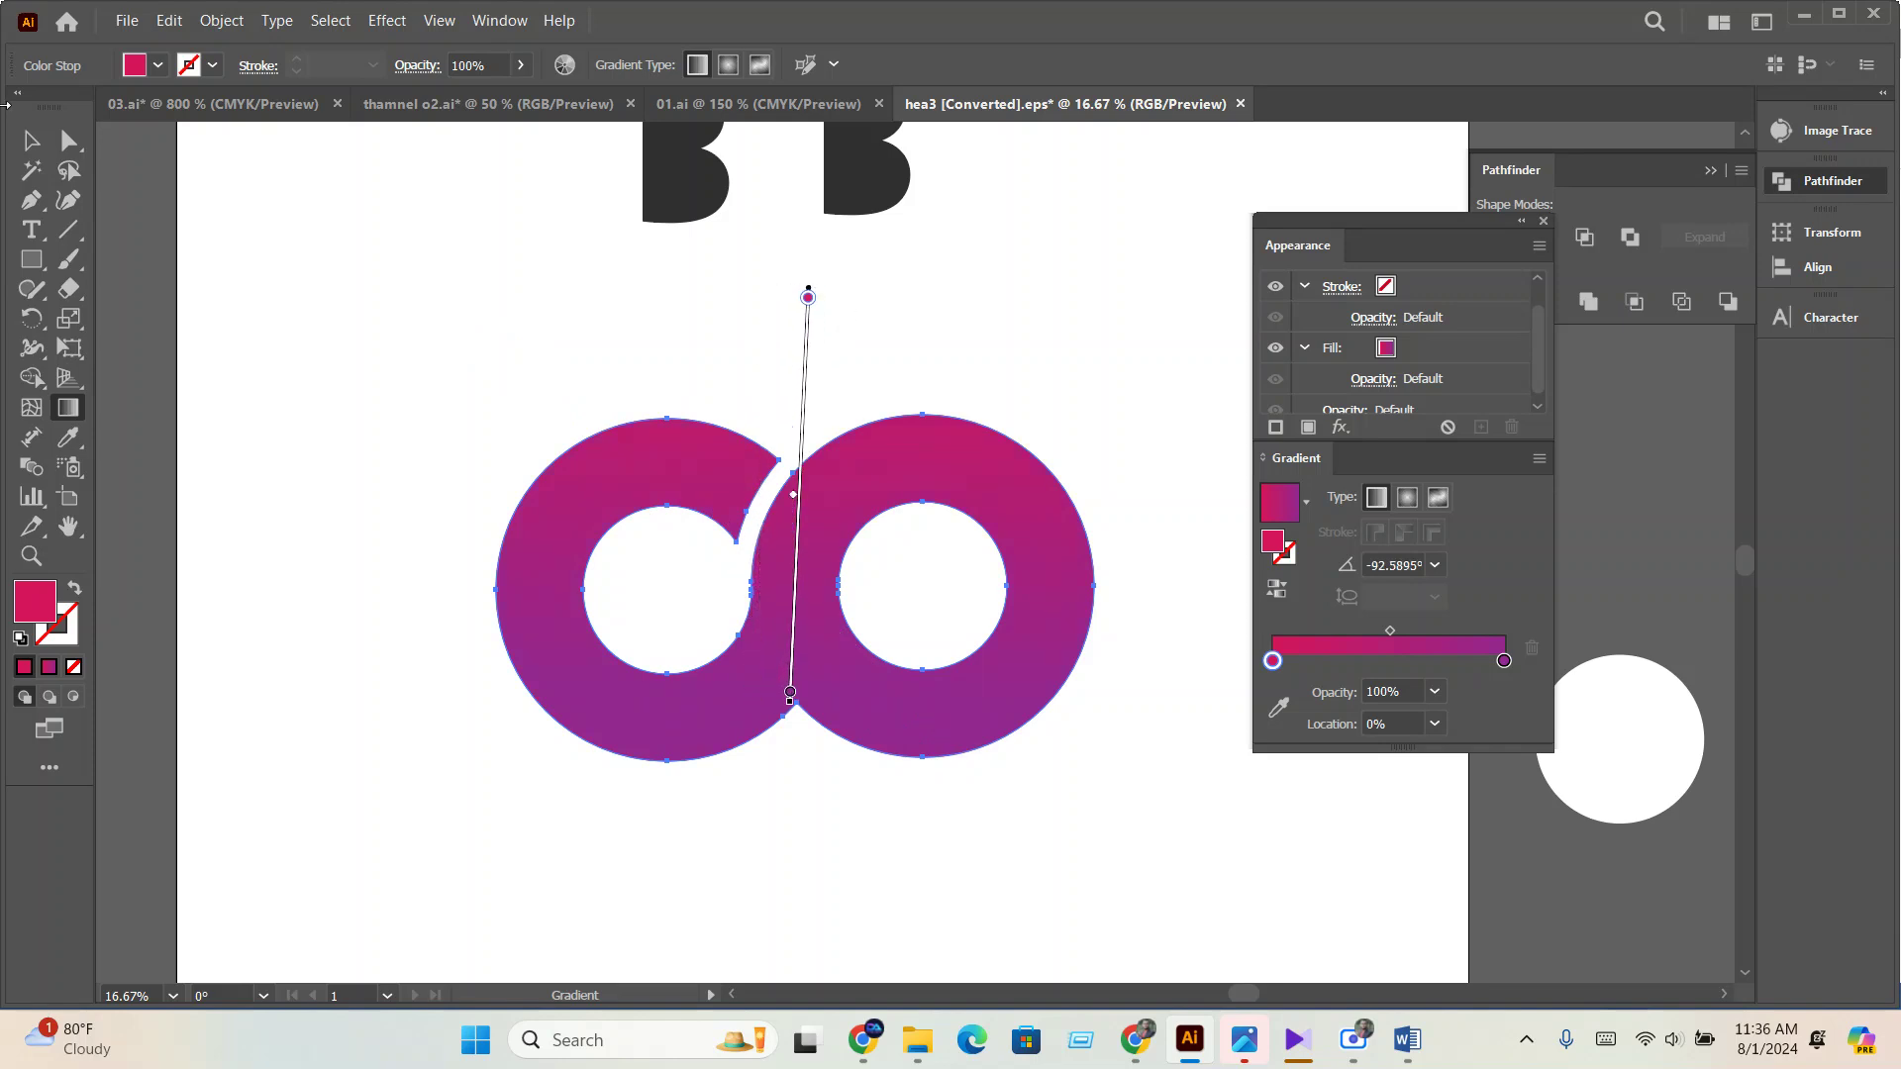
# Redraw the ring shape's gradient vertically and move its crimson stop to about 29% and its purple stop to about 69%.
pyautogui.press('v')
pyautogui.press('g')
pyautogui.moveTo(740, 303); pyautogui.dragTo(789, 482)
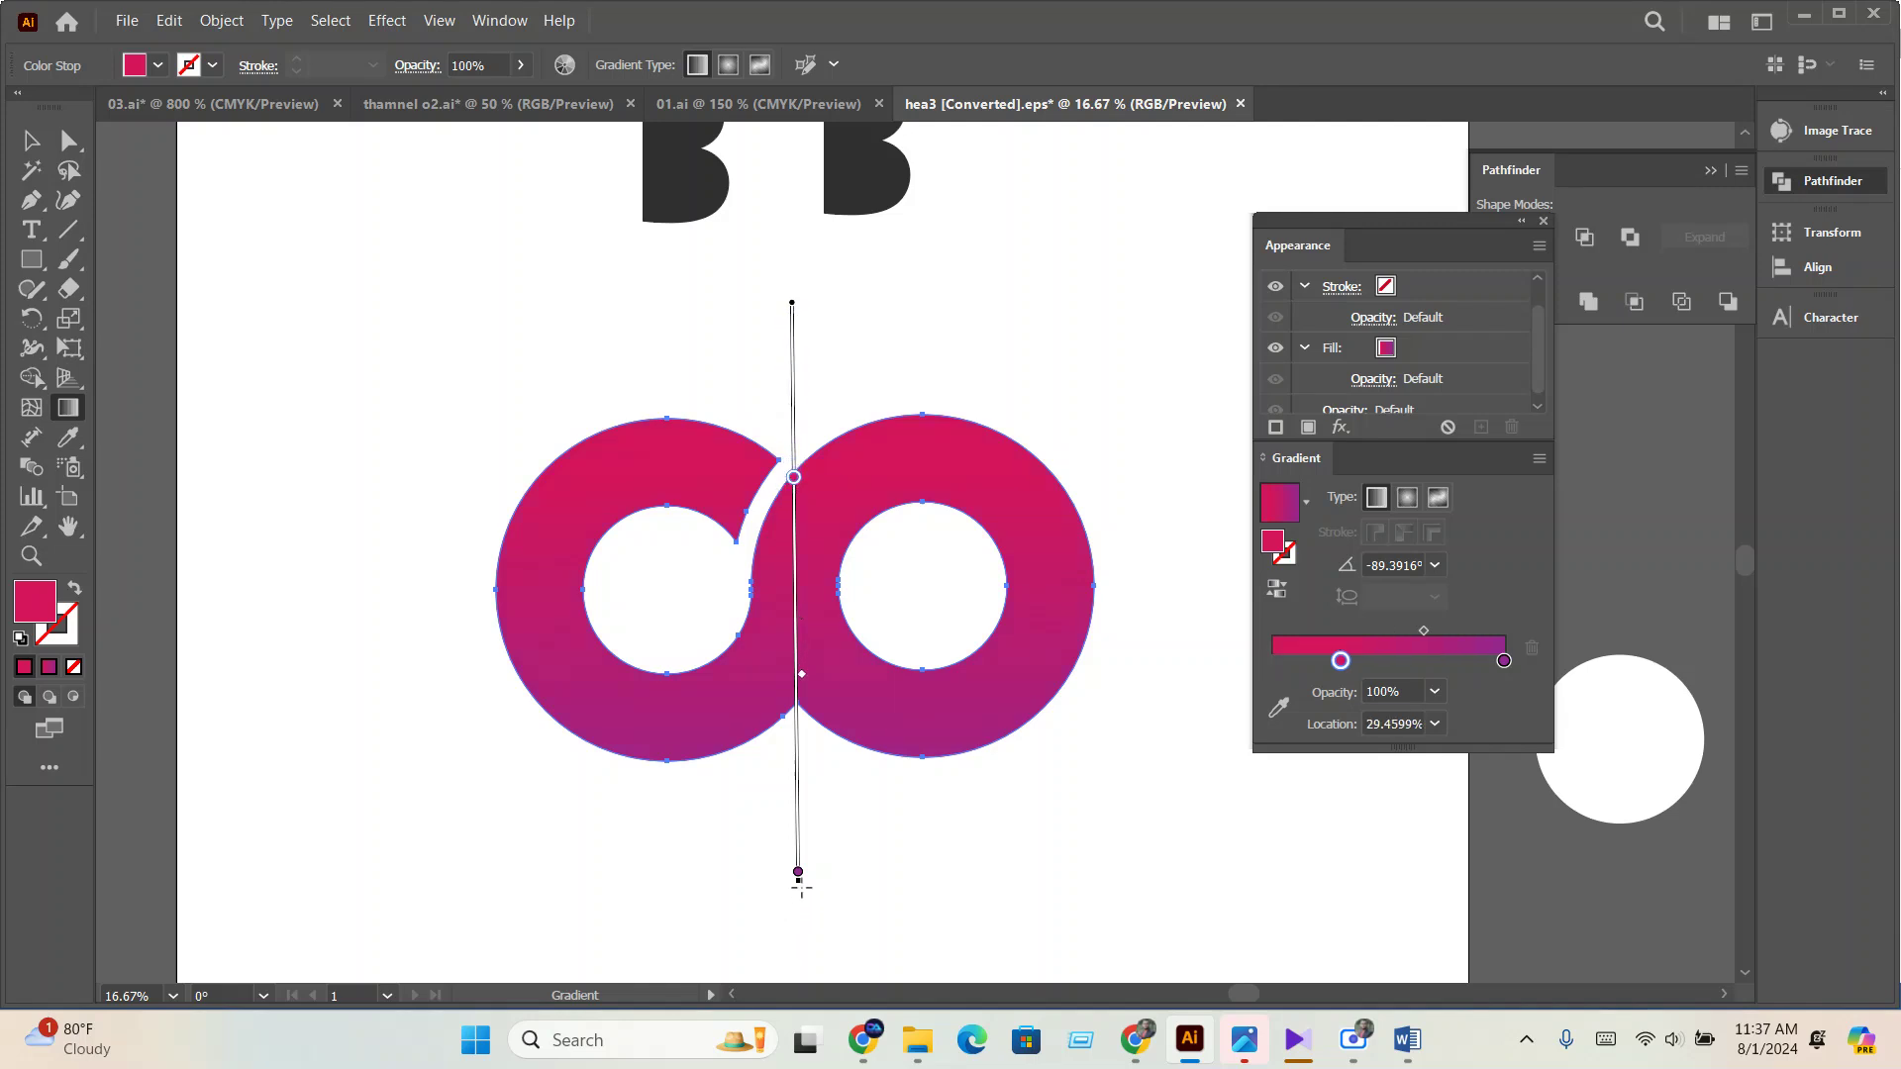
pyautogui.moveTo(797, 874); pyautogui.dragTo(796, 699)
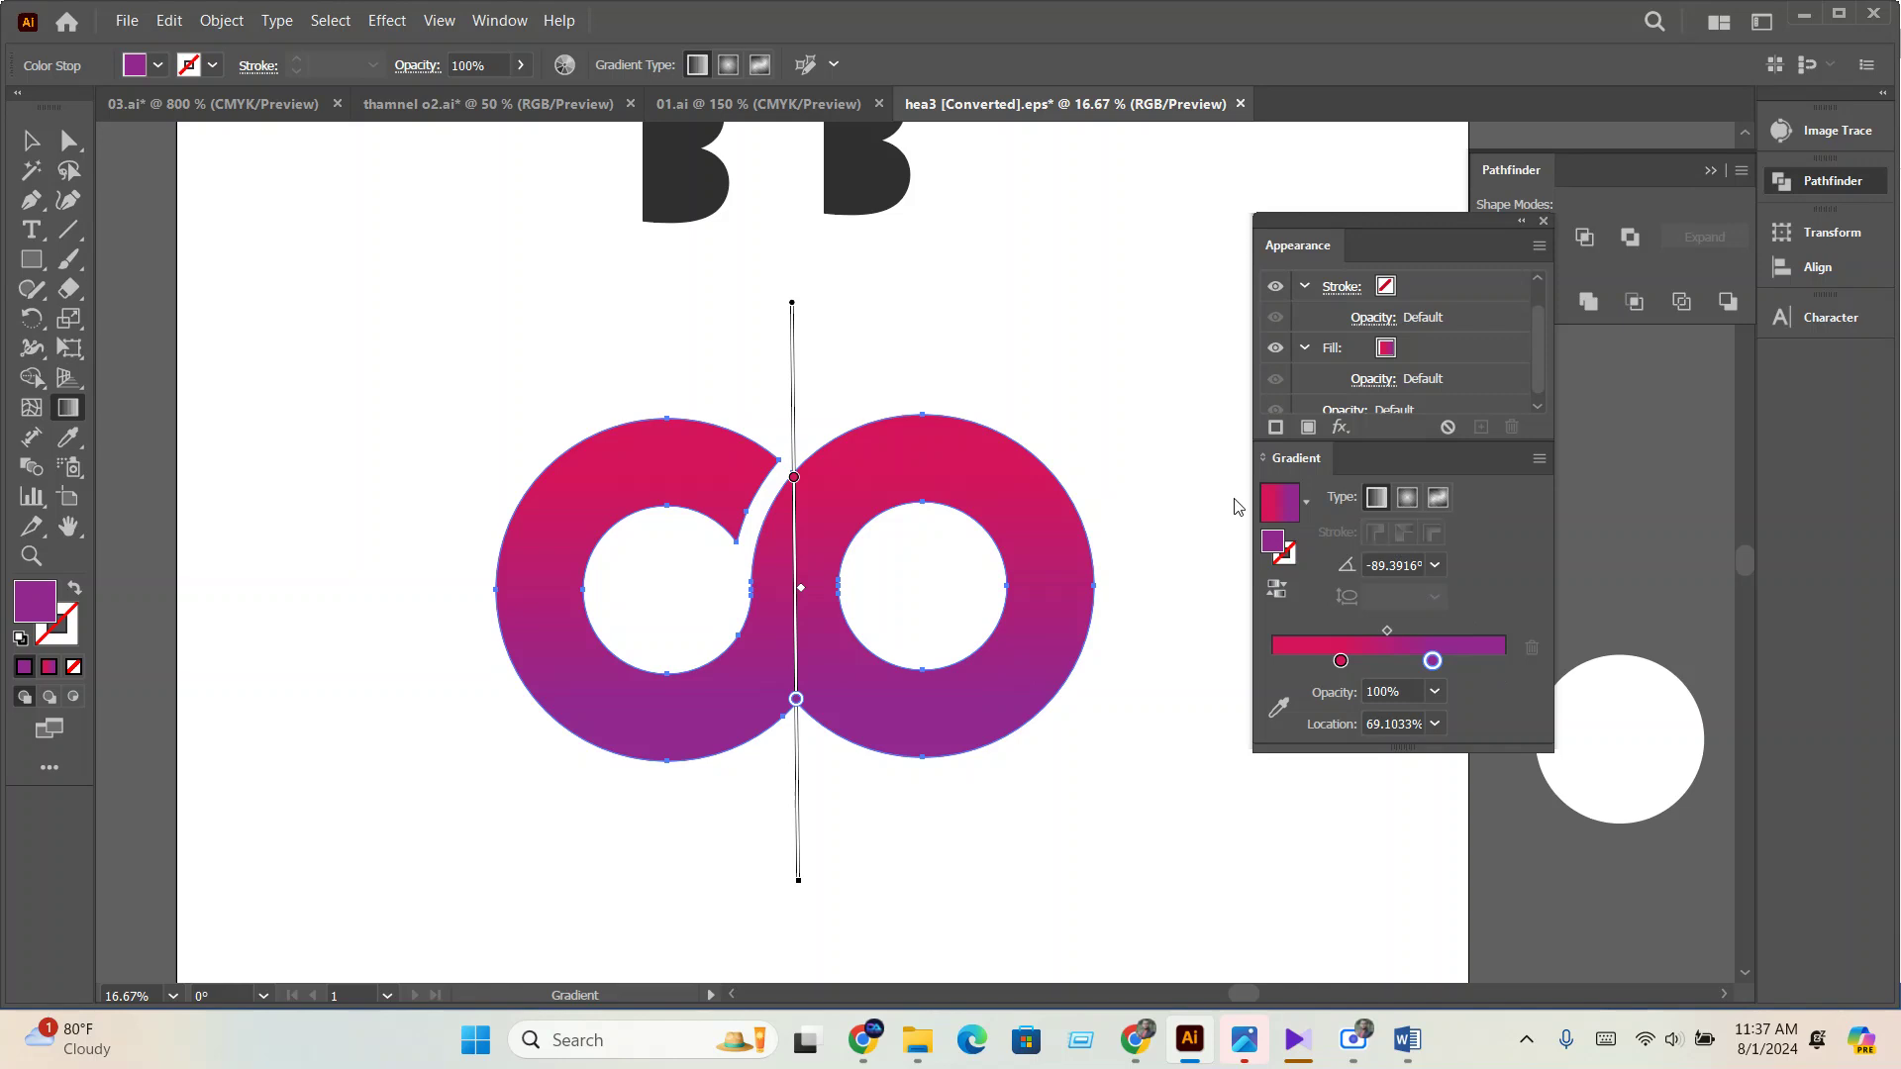
# Change the ring shape's gradient to radial and redraw it diagonally down from the middle of the shape at about -45°.
pyautogui.click(1409, 498)
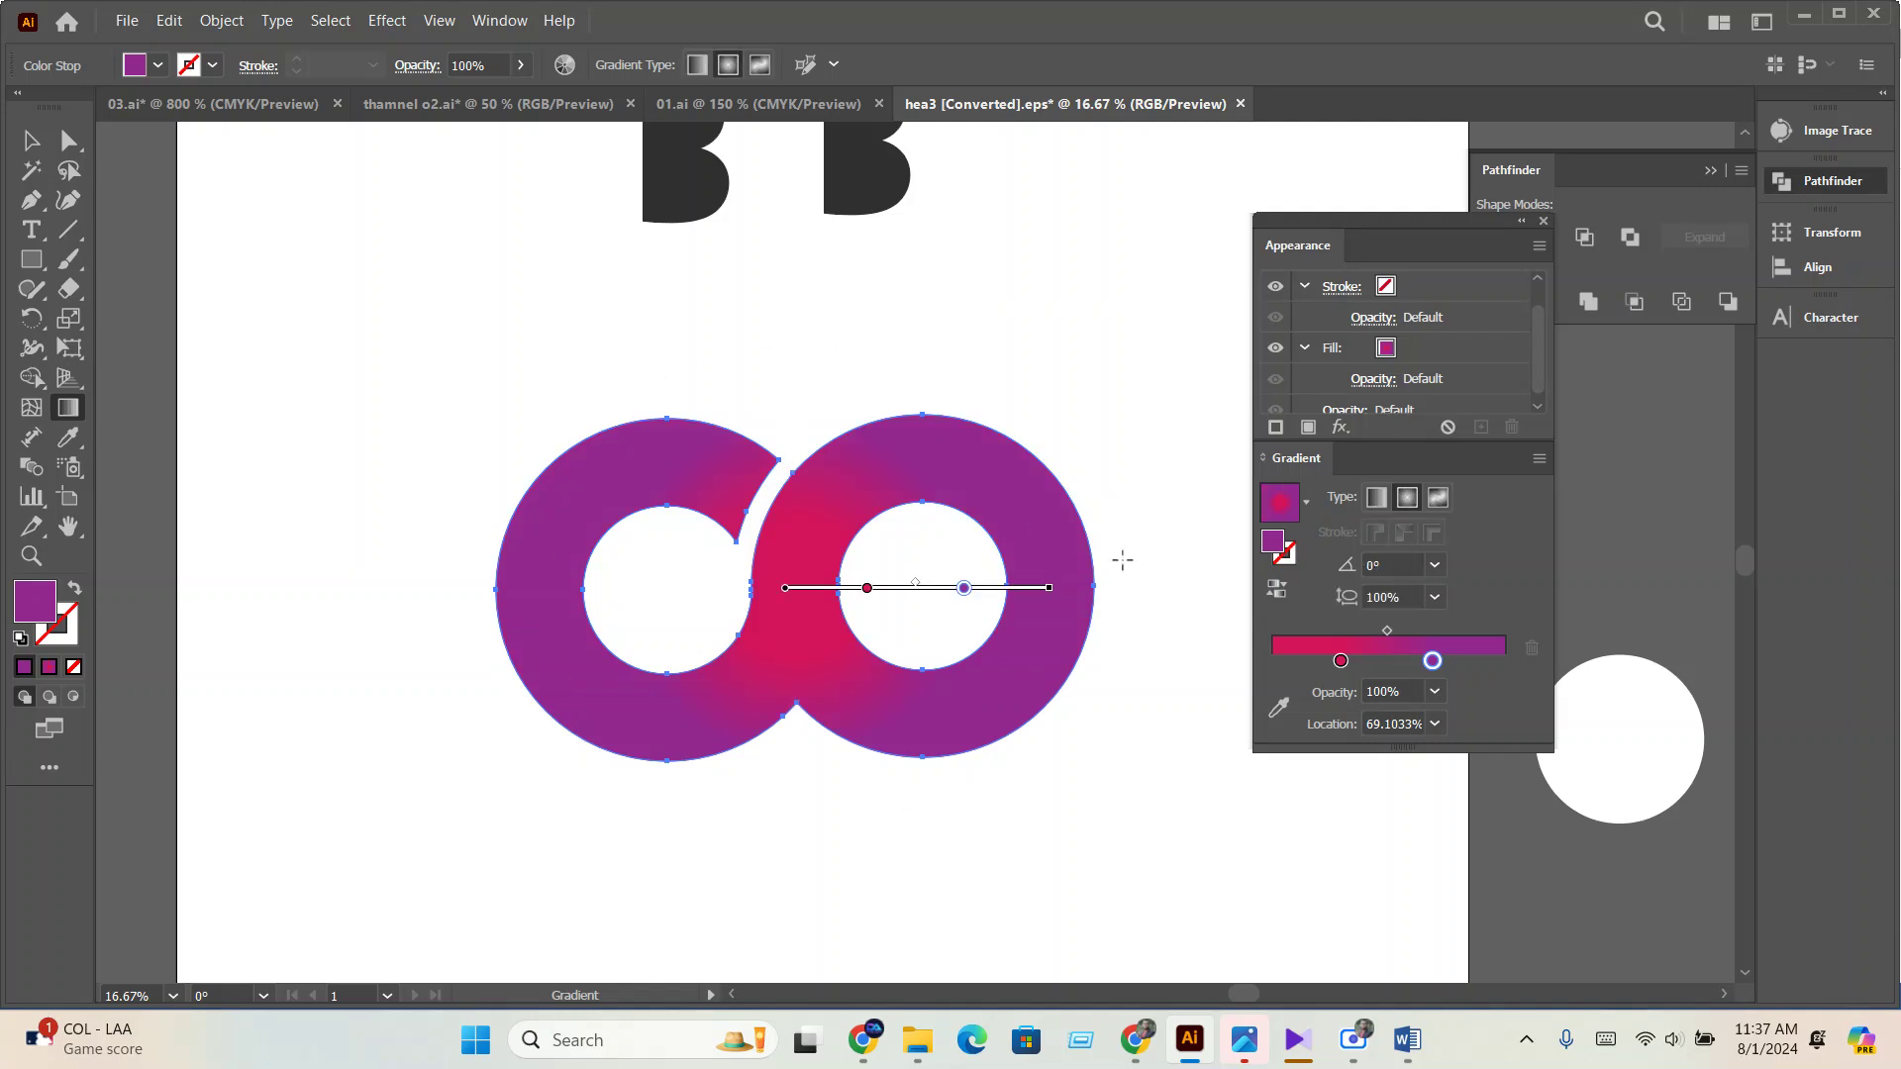
pyautogui.moveTo(778, 562); pyautogui.dragTo(1073, 861)
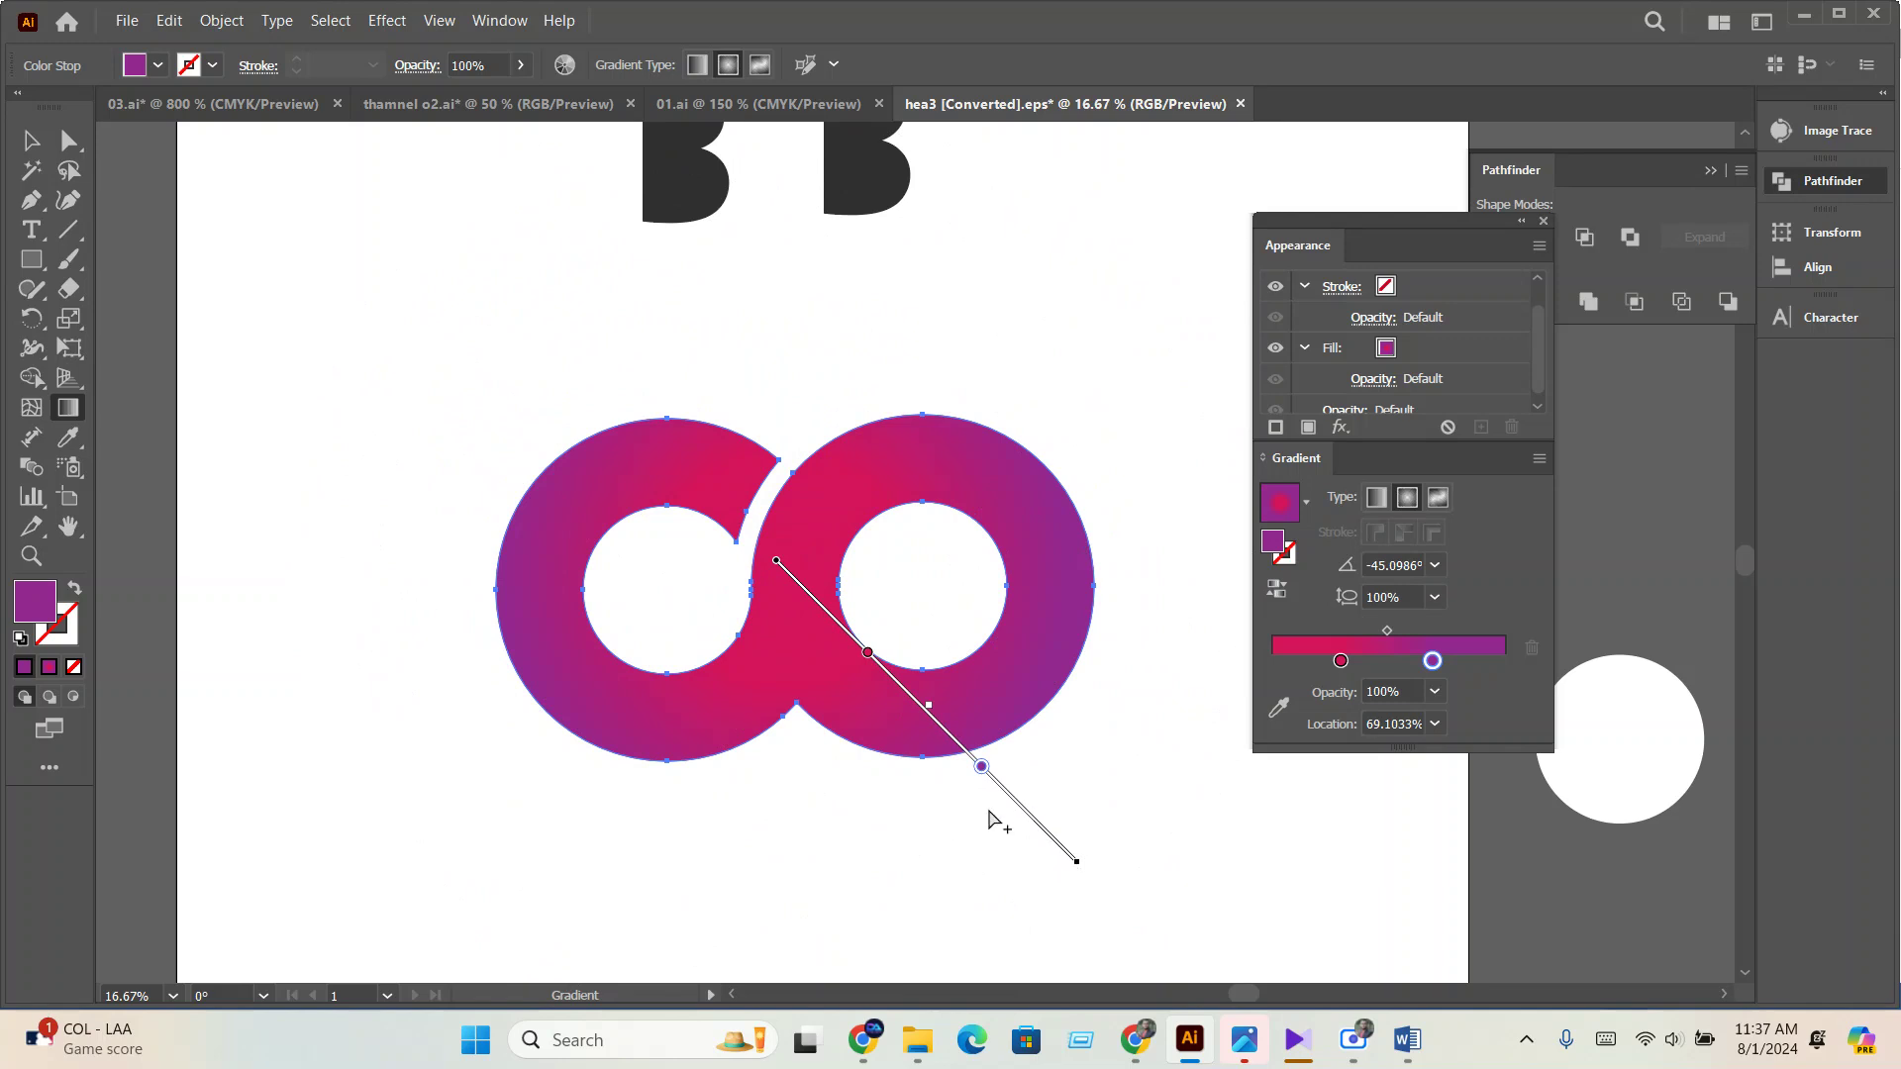
pyautogui.click(30, 140)
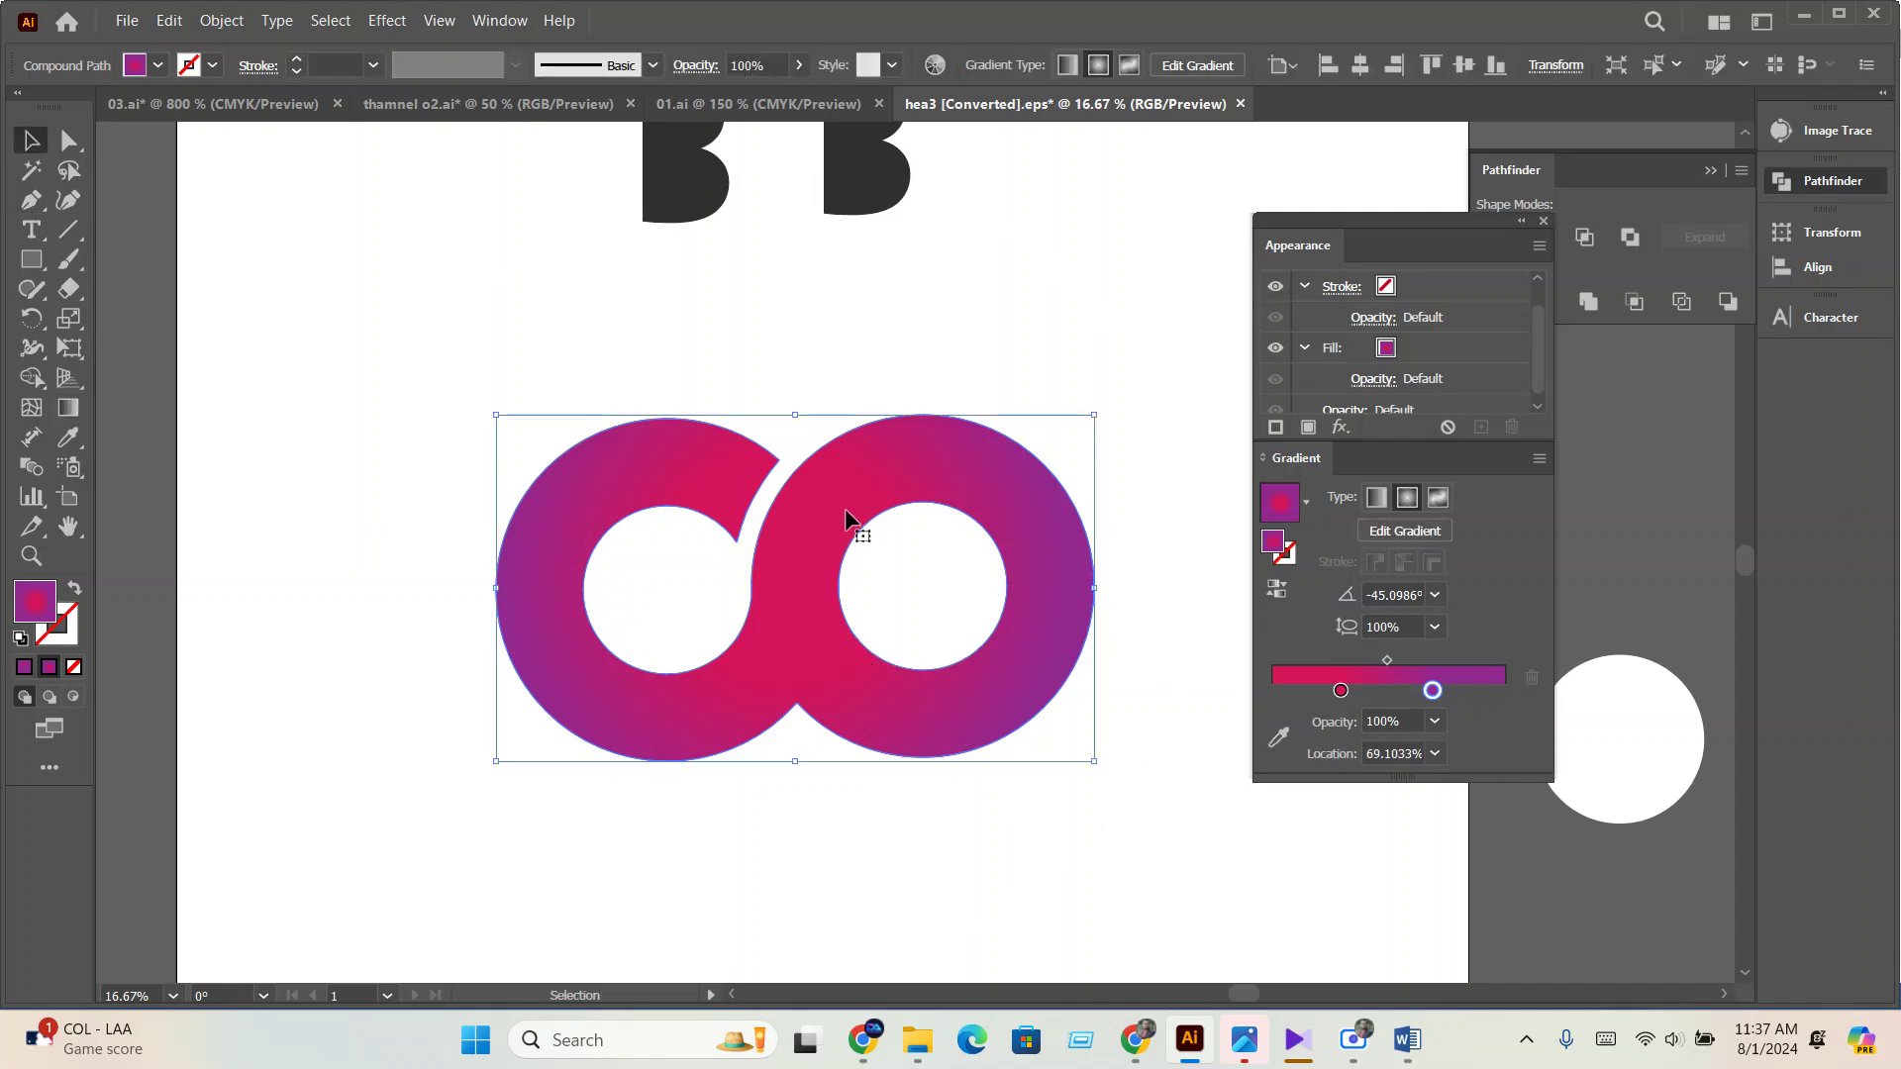
# Check the day 15 topic list in Word and return to Illustrator to move the ring shape to the left.
pyautogui.click(1406, 1040)
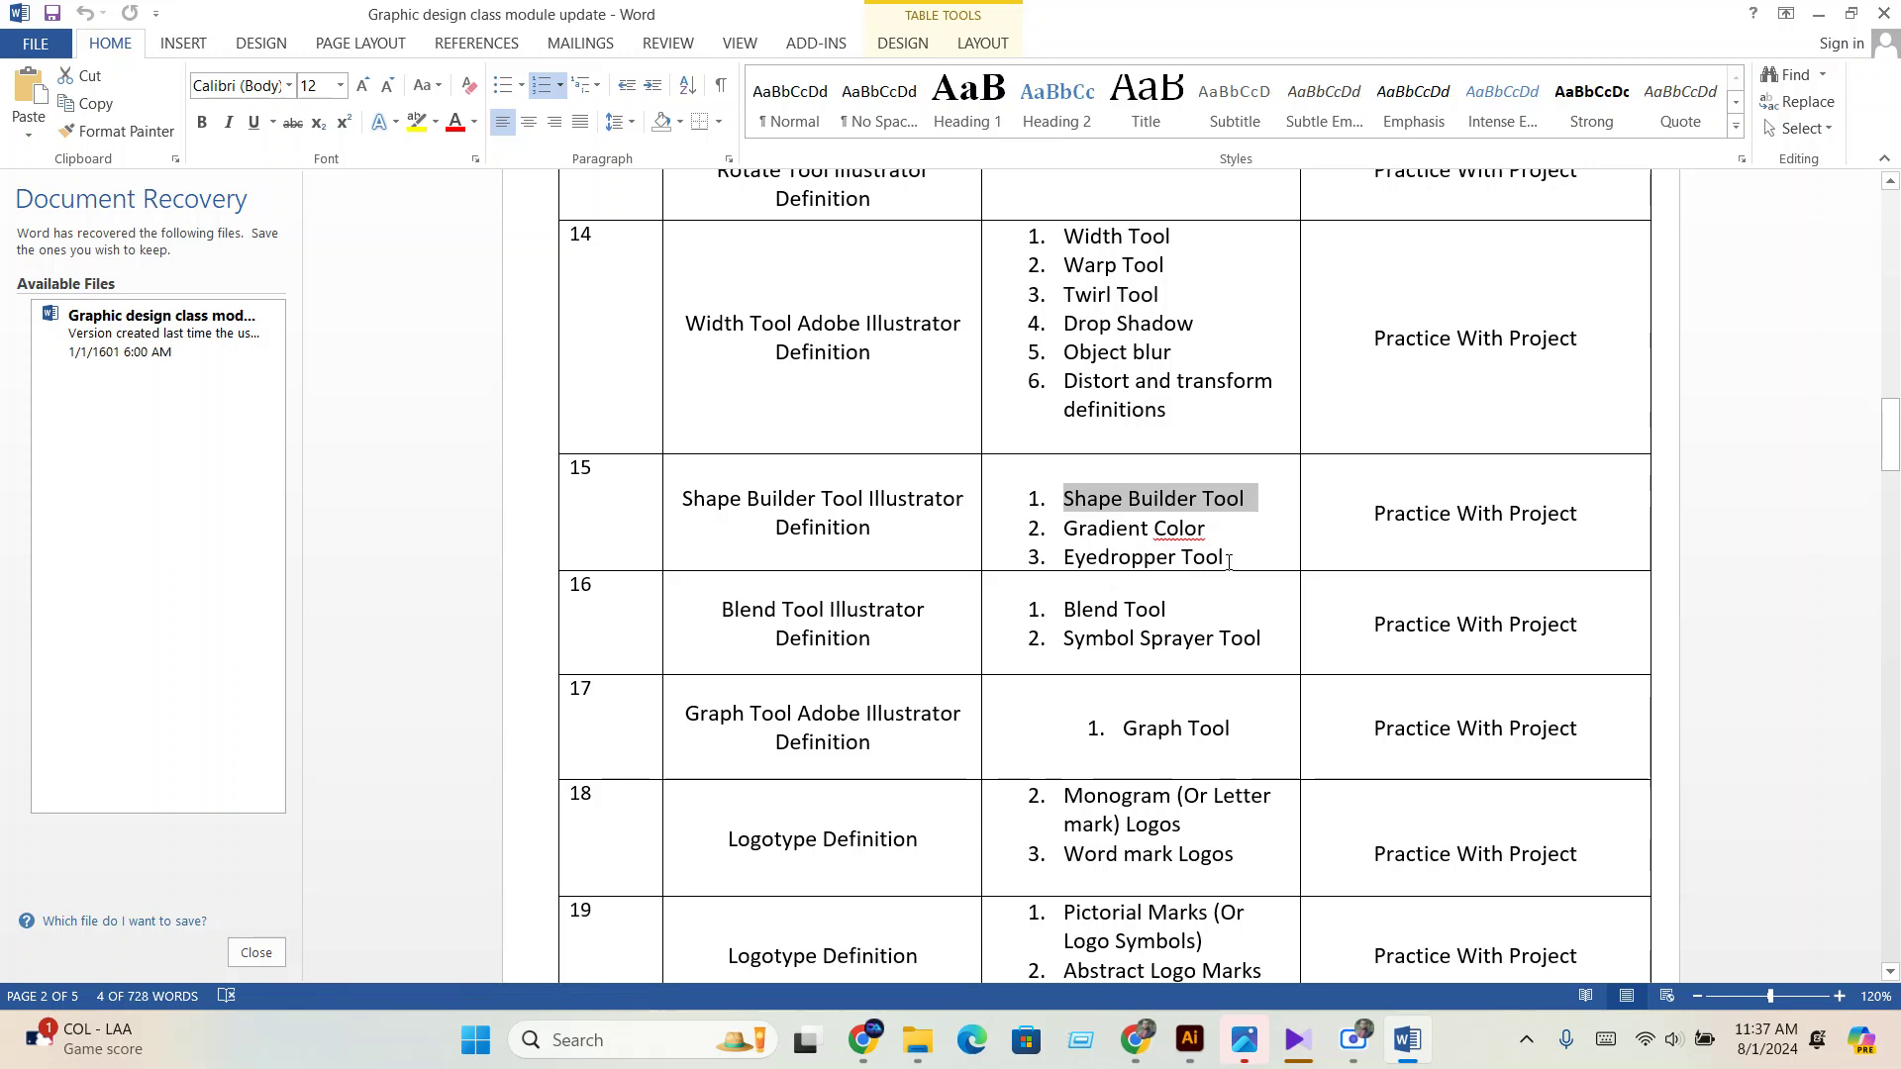
pyautogui.click(1818, 14)
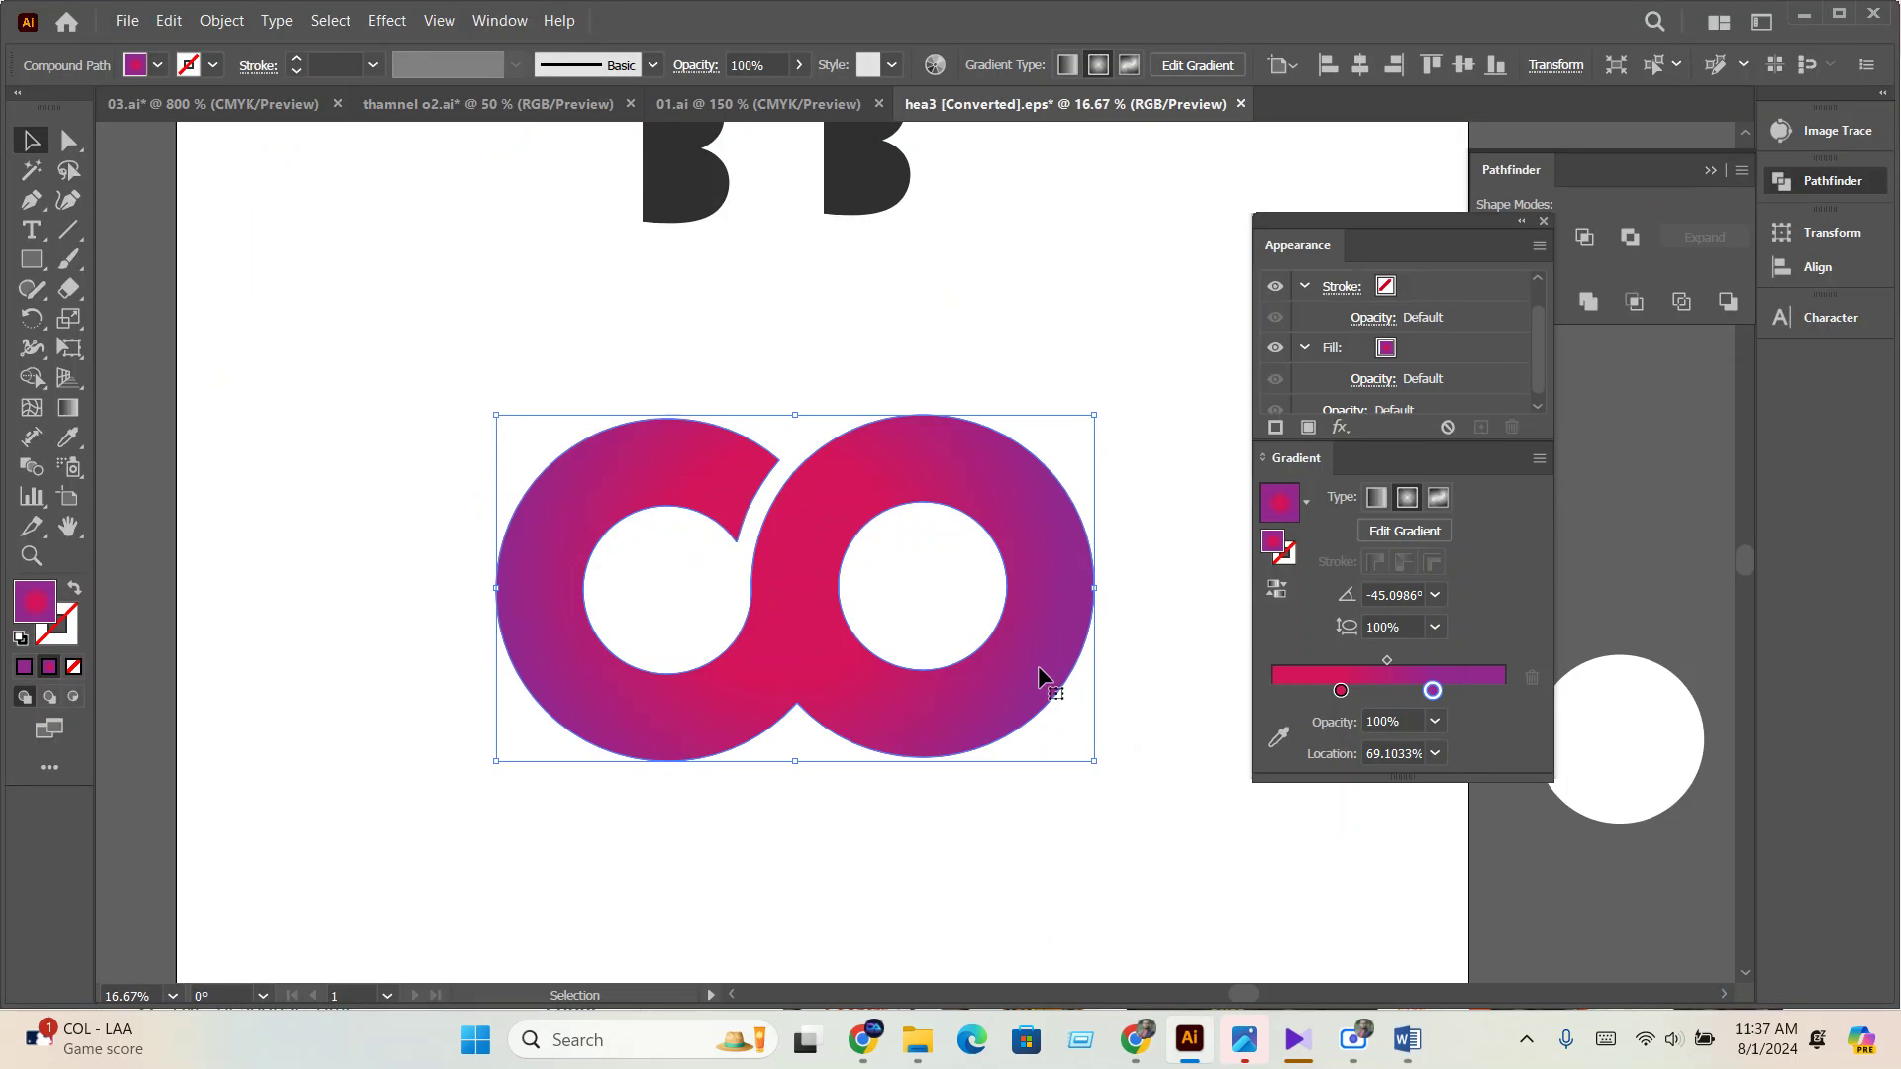
pyautogui.moveTo(1035, 595); pyautogui.dragTo(763, 585)
pyautogui.moveTo(722, 665); pyautogui.dragTo(763, 748)
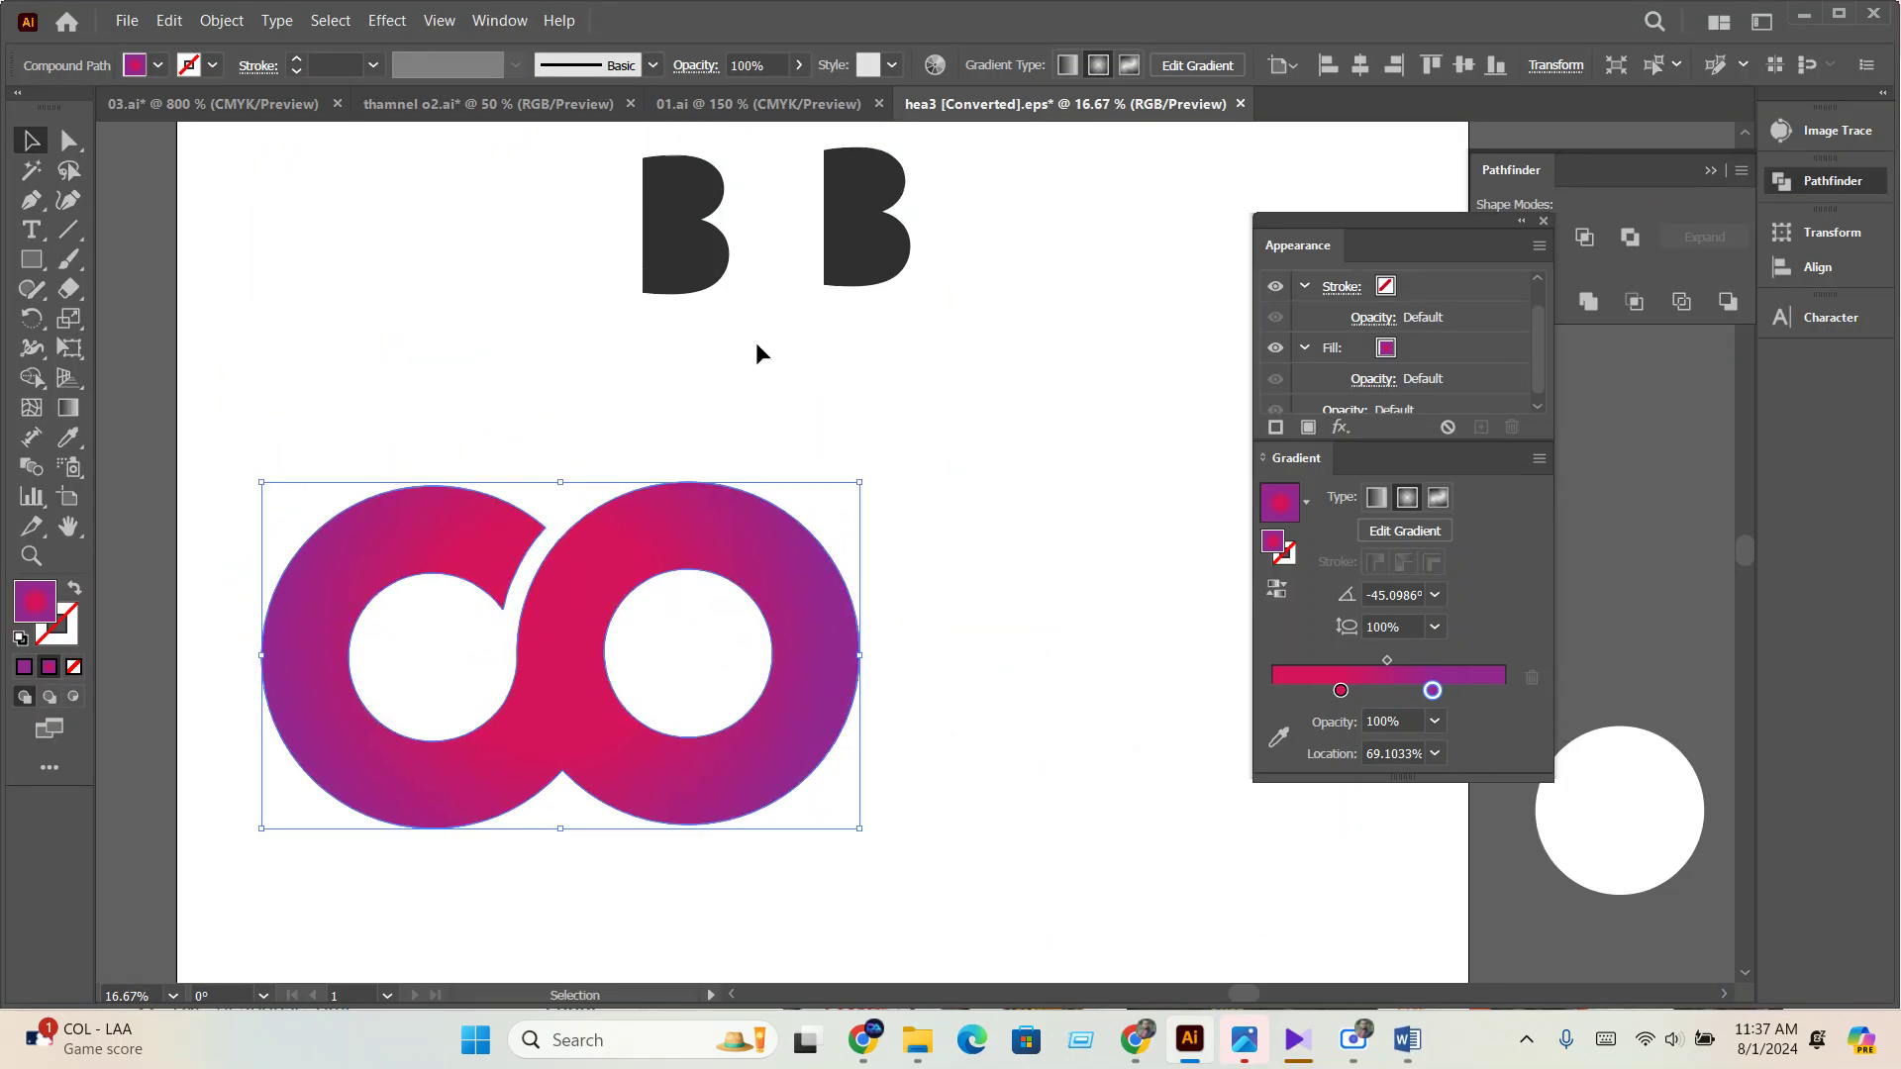
# Copy the ring shape's gradient fill onto the right letter B with the Eyedropper tool.
pyautogui.click(844, 249)
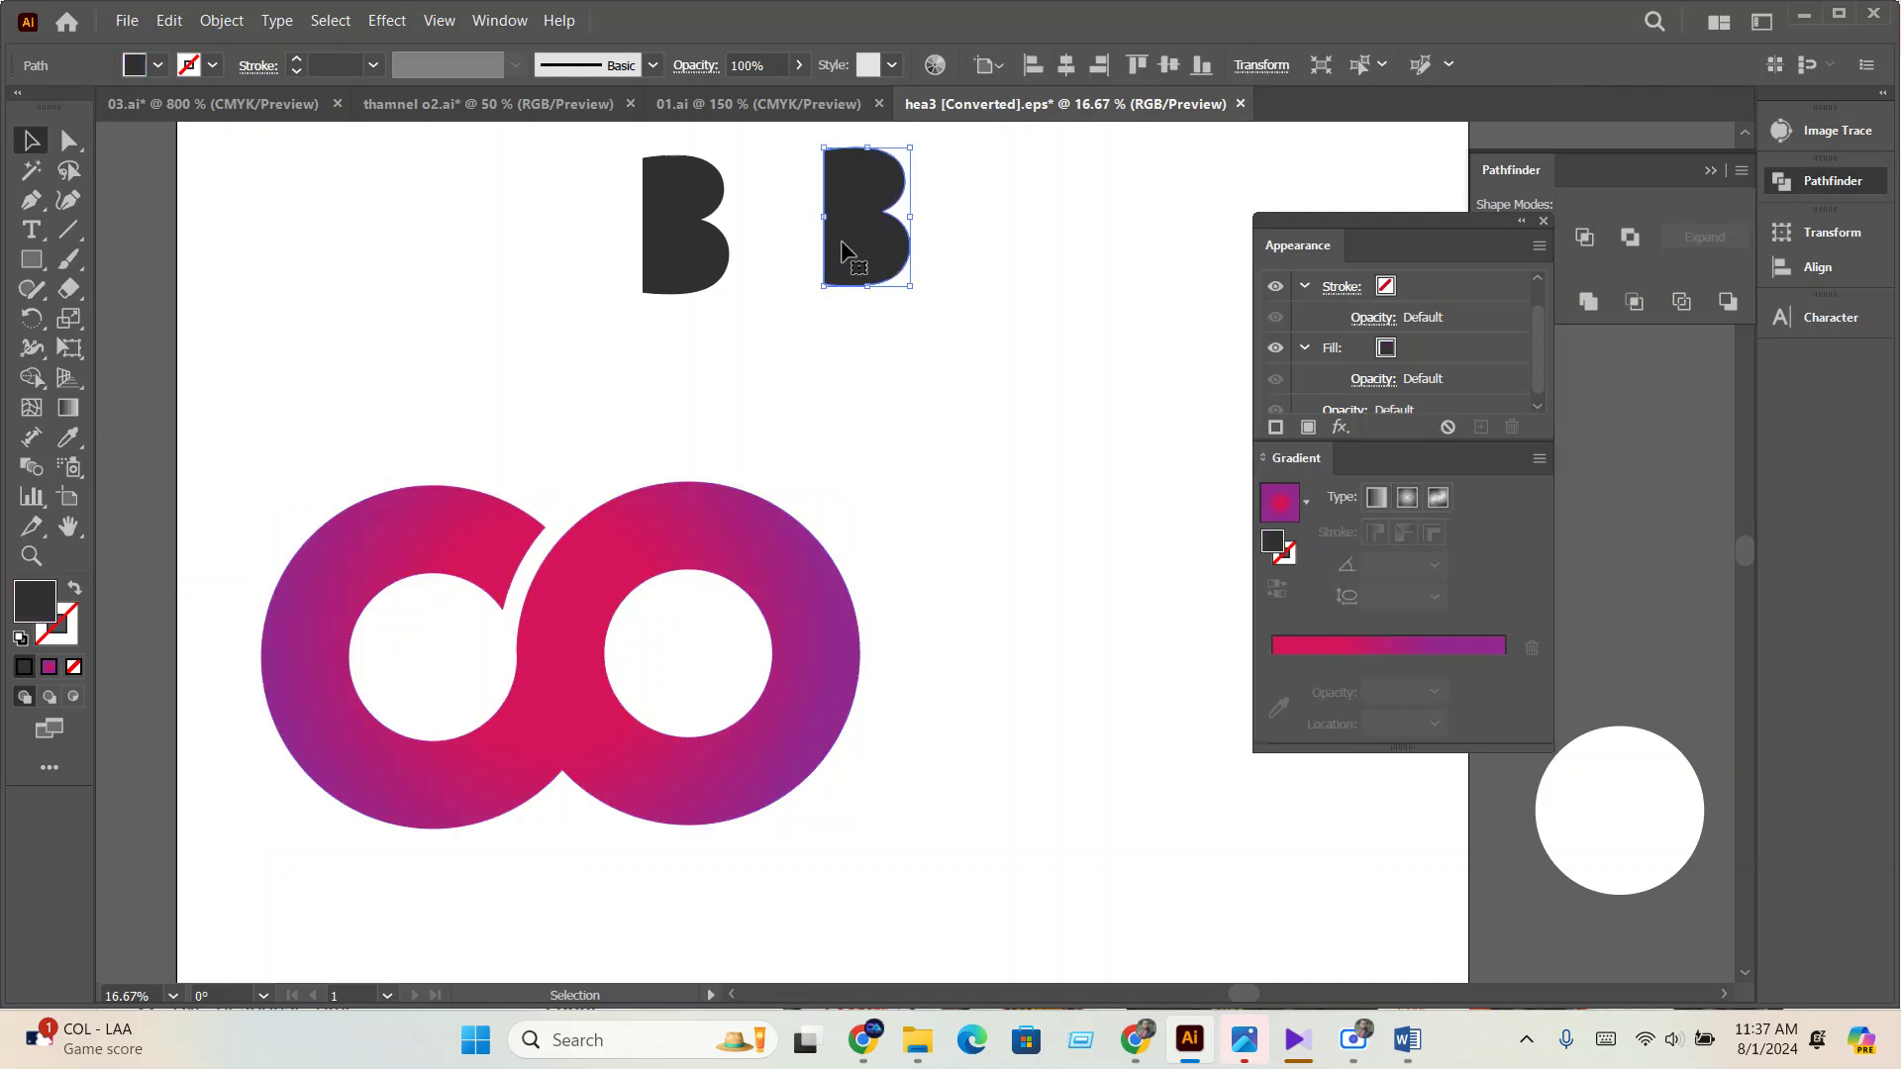
pyautogui.click(63, 445)
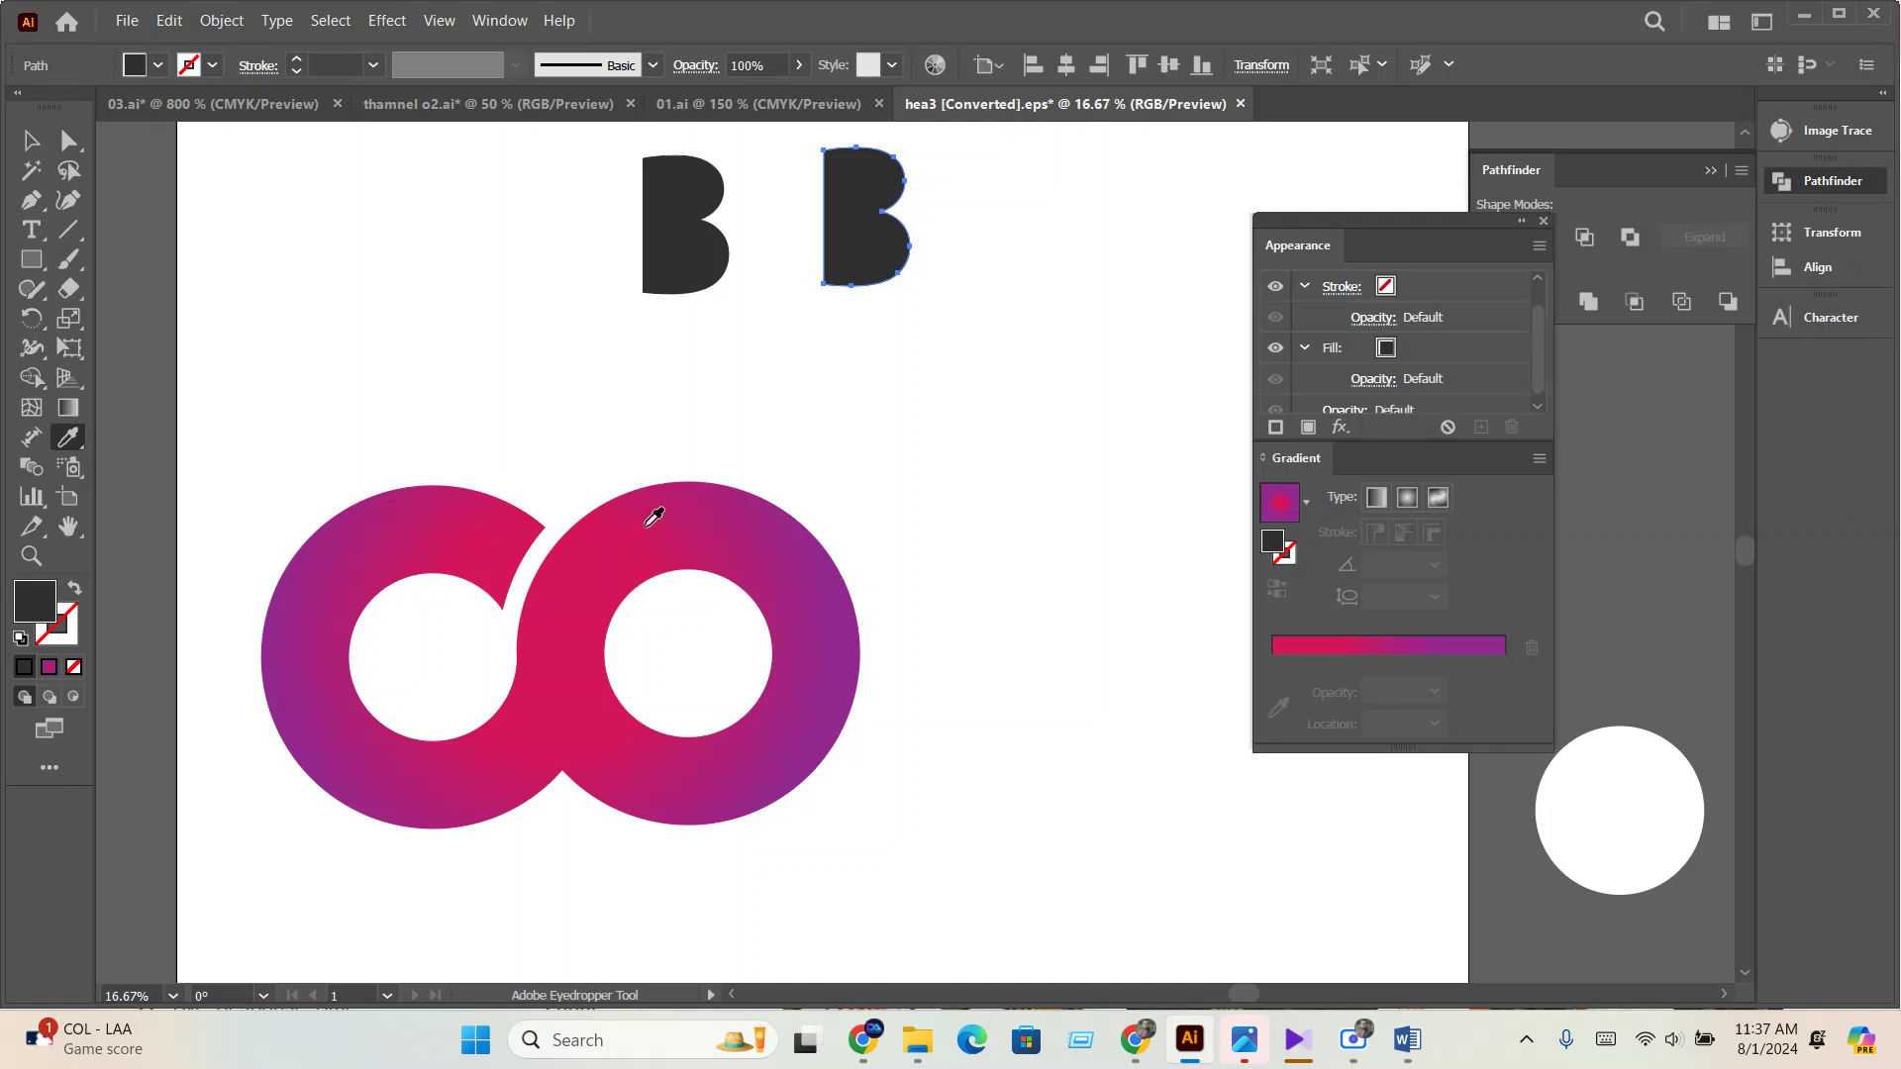
pyautogui.click(638, 524)
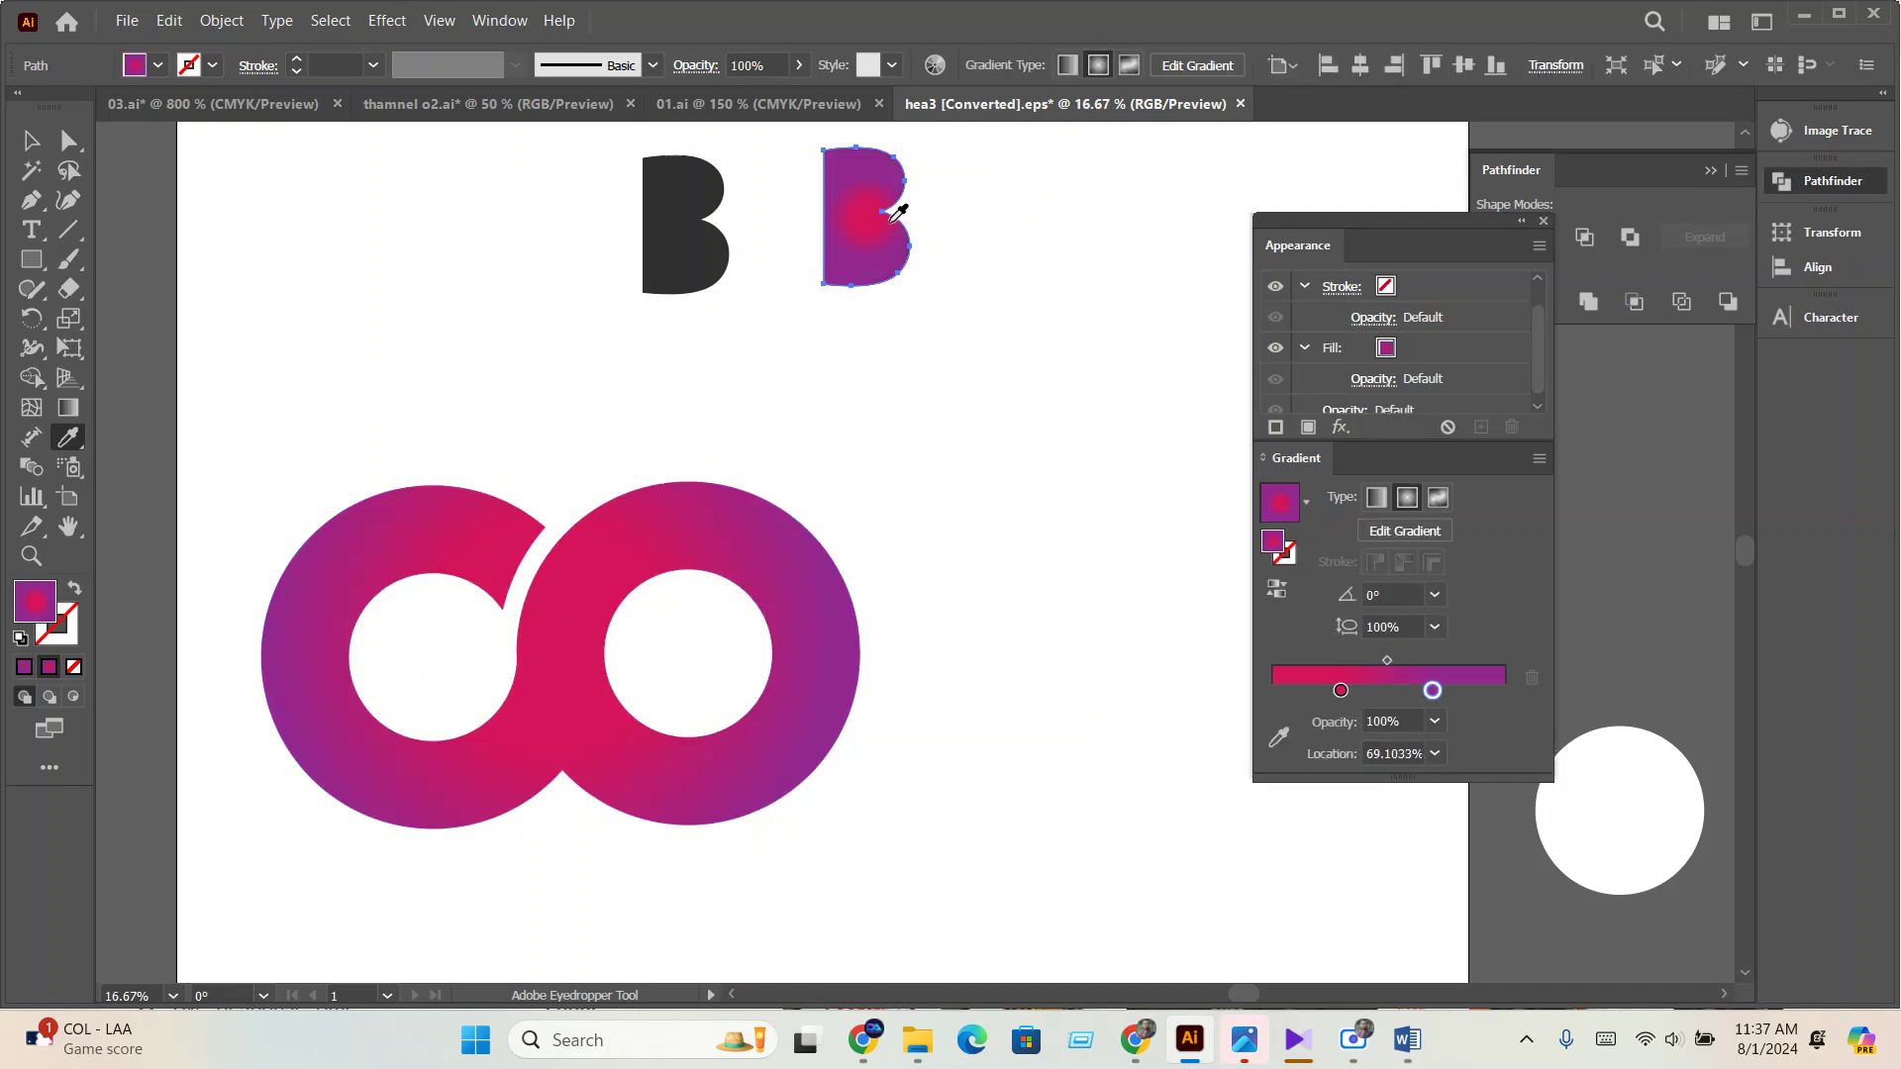
pyautogui.press('v')
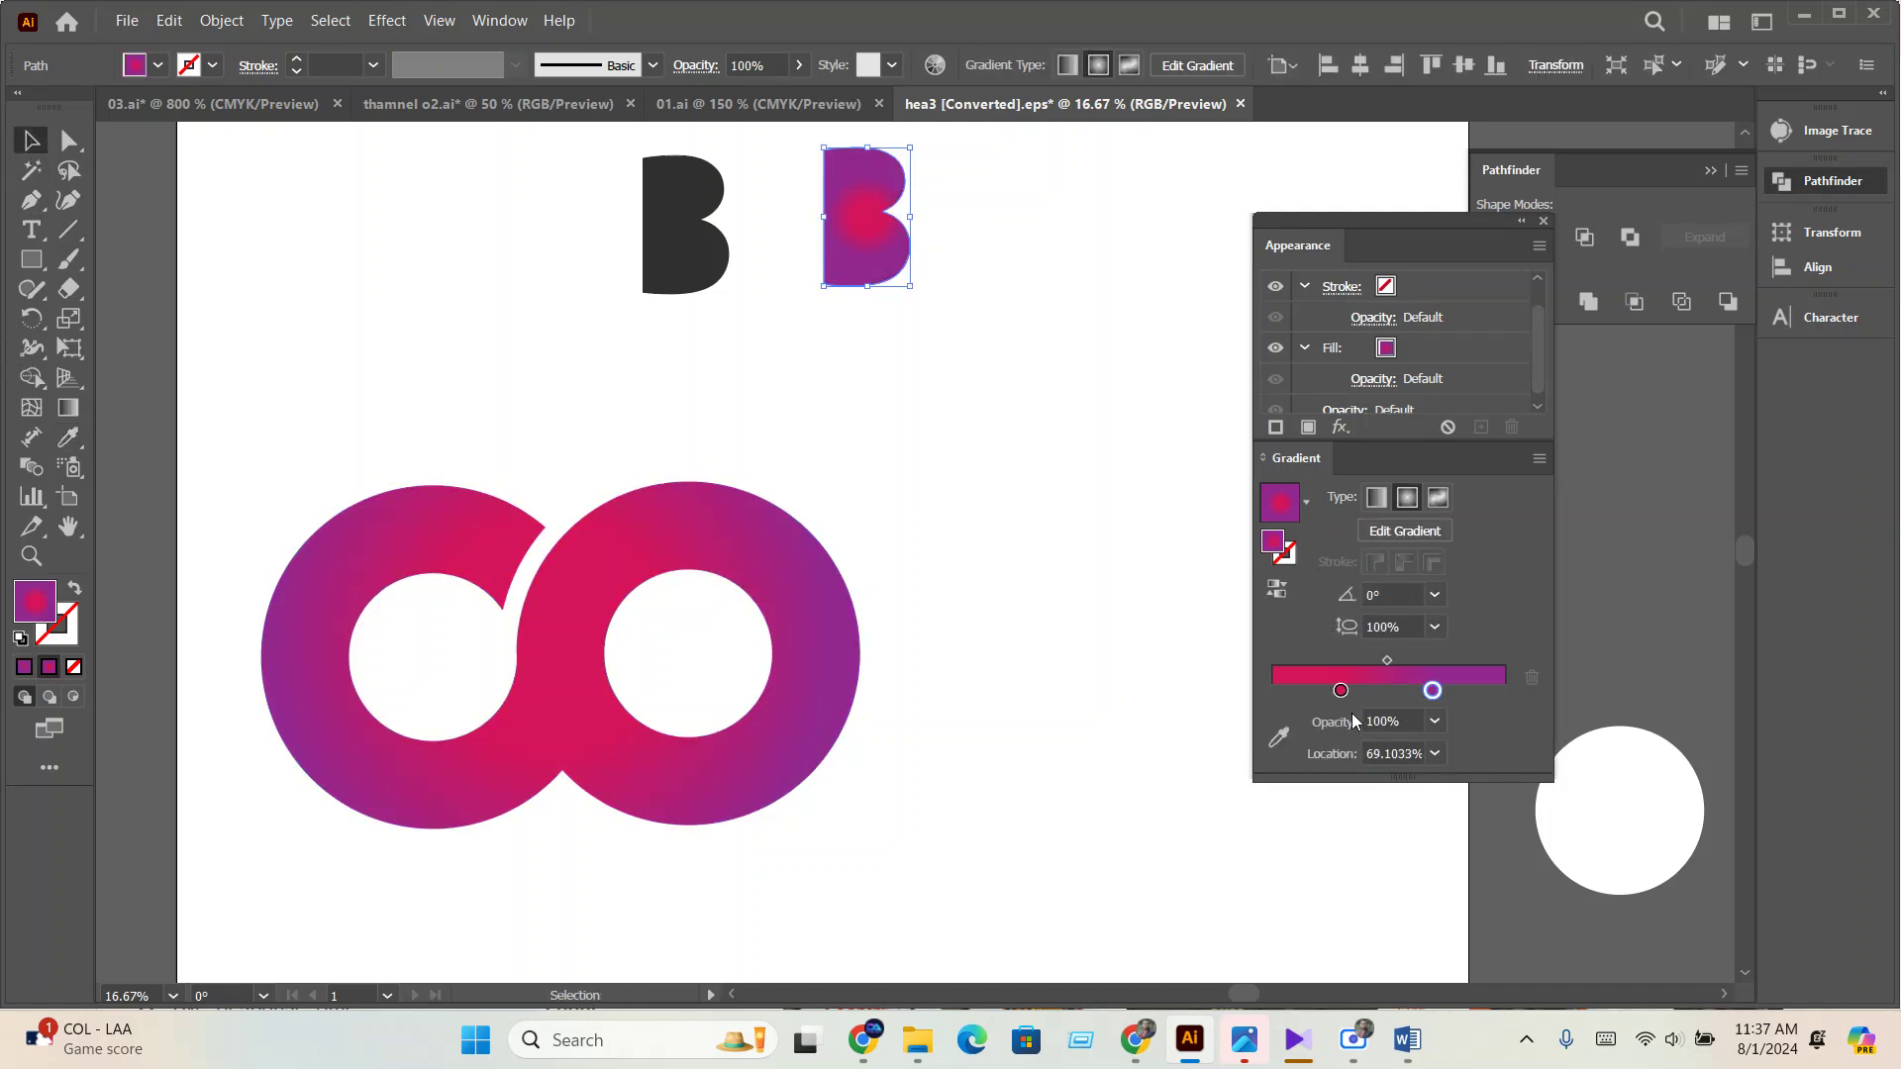
# Change the right letter B's gradient to linear and redraw it diagonally at about -141° from upper right to lower left.
pyautogui.click(1376, 497)
pyautogui.press('g')
pyautogui.moveTo(978, 164); pyautogui.dragTo(776, 326)
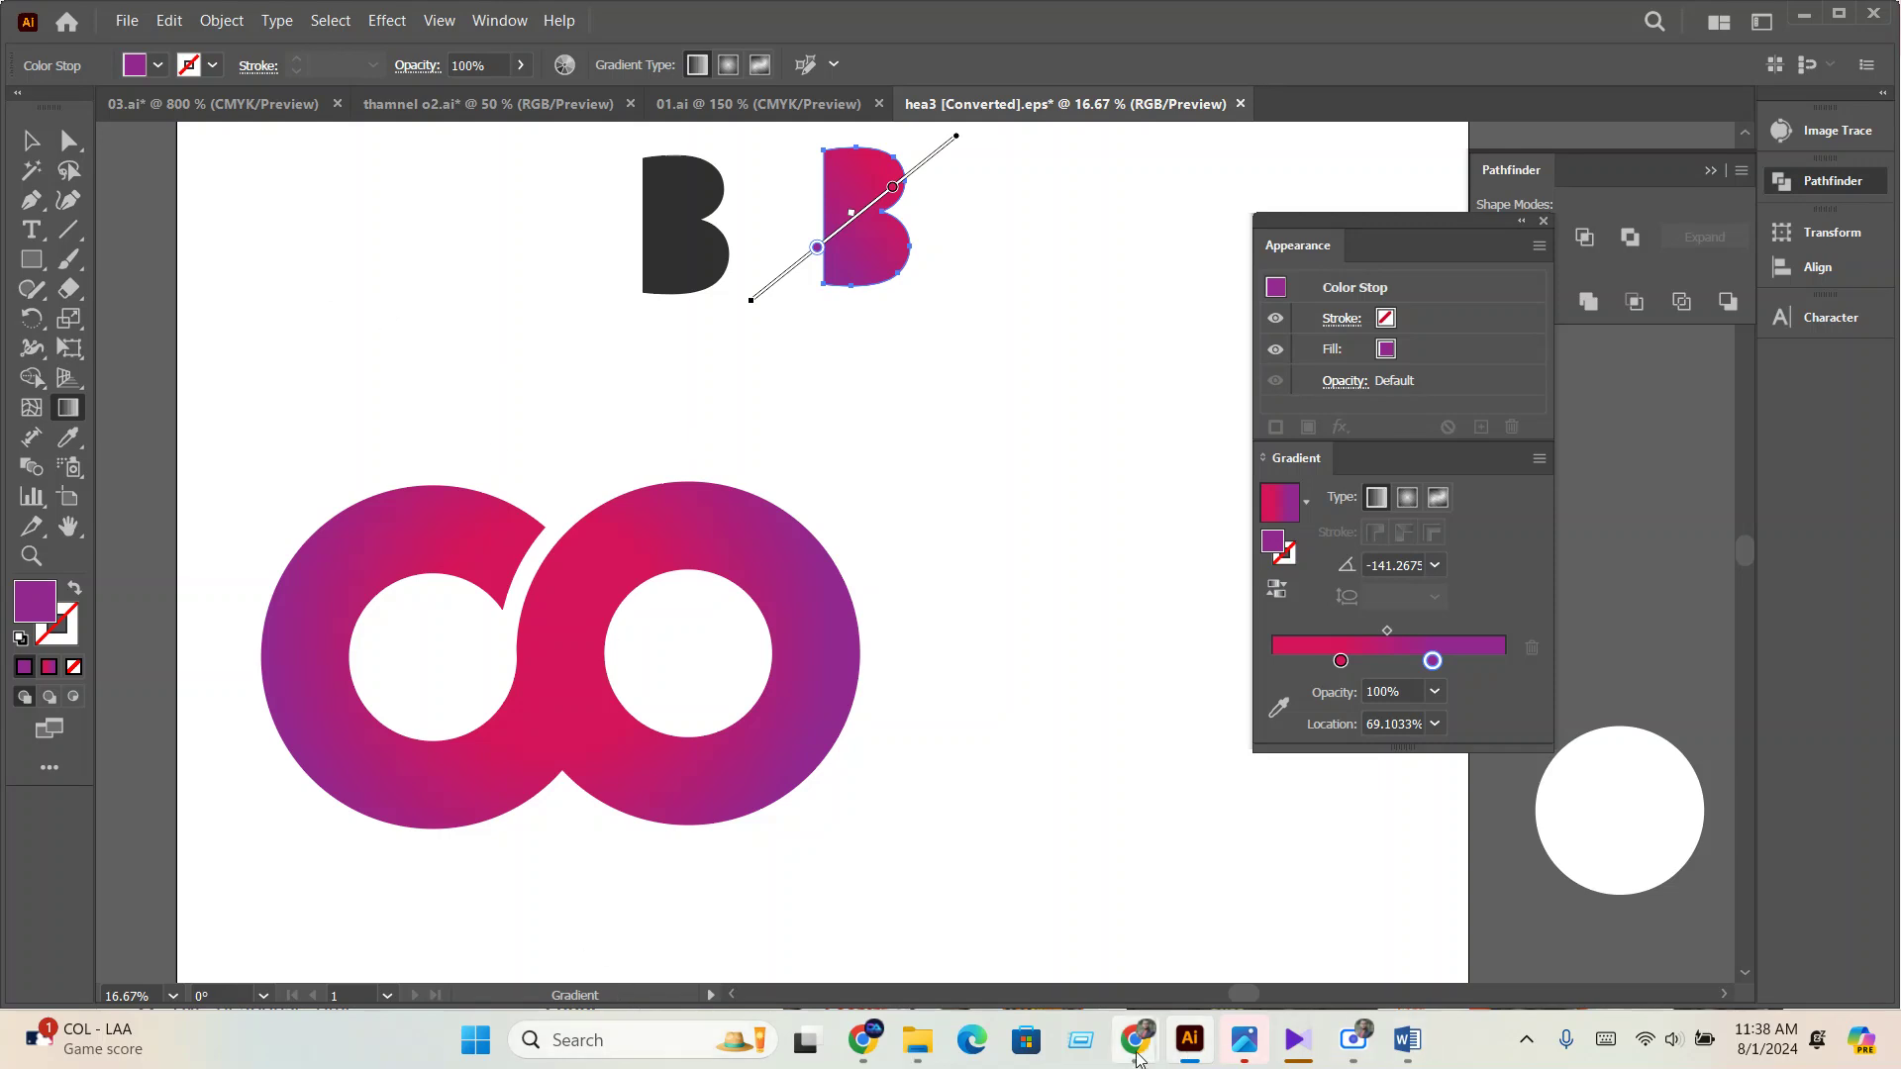
# Switch to the Fiverr profile page in Chrome and open the Windows Calculator.
pyautogui.moveTo(1139, 1057)
pyautogui.click(1116, 923)
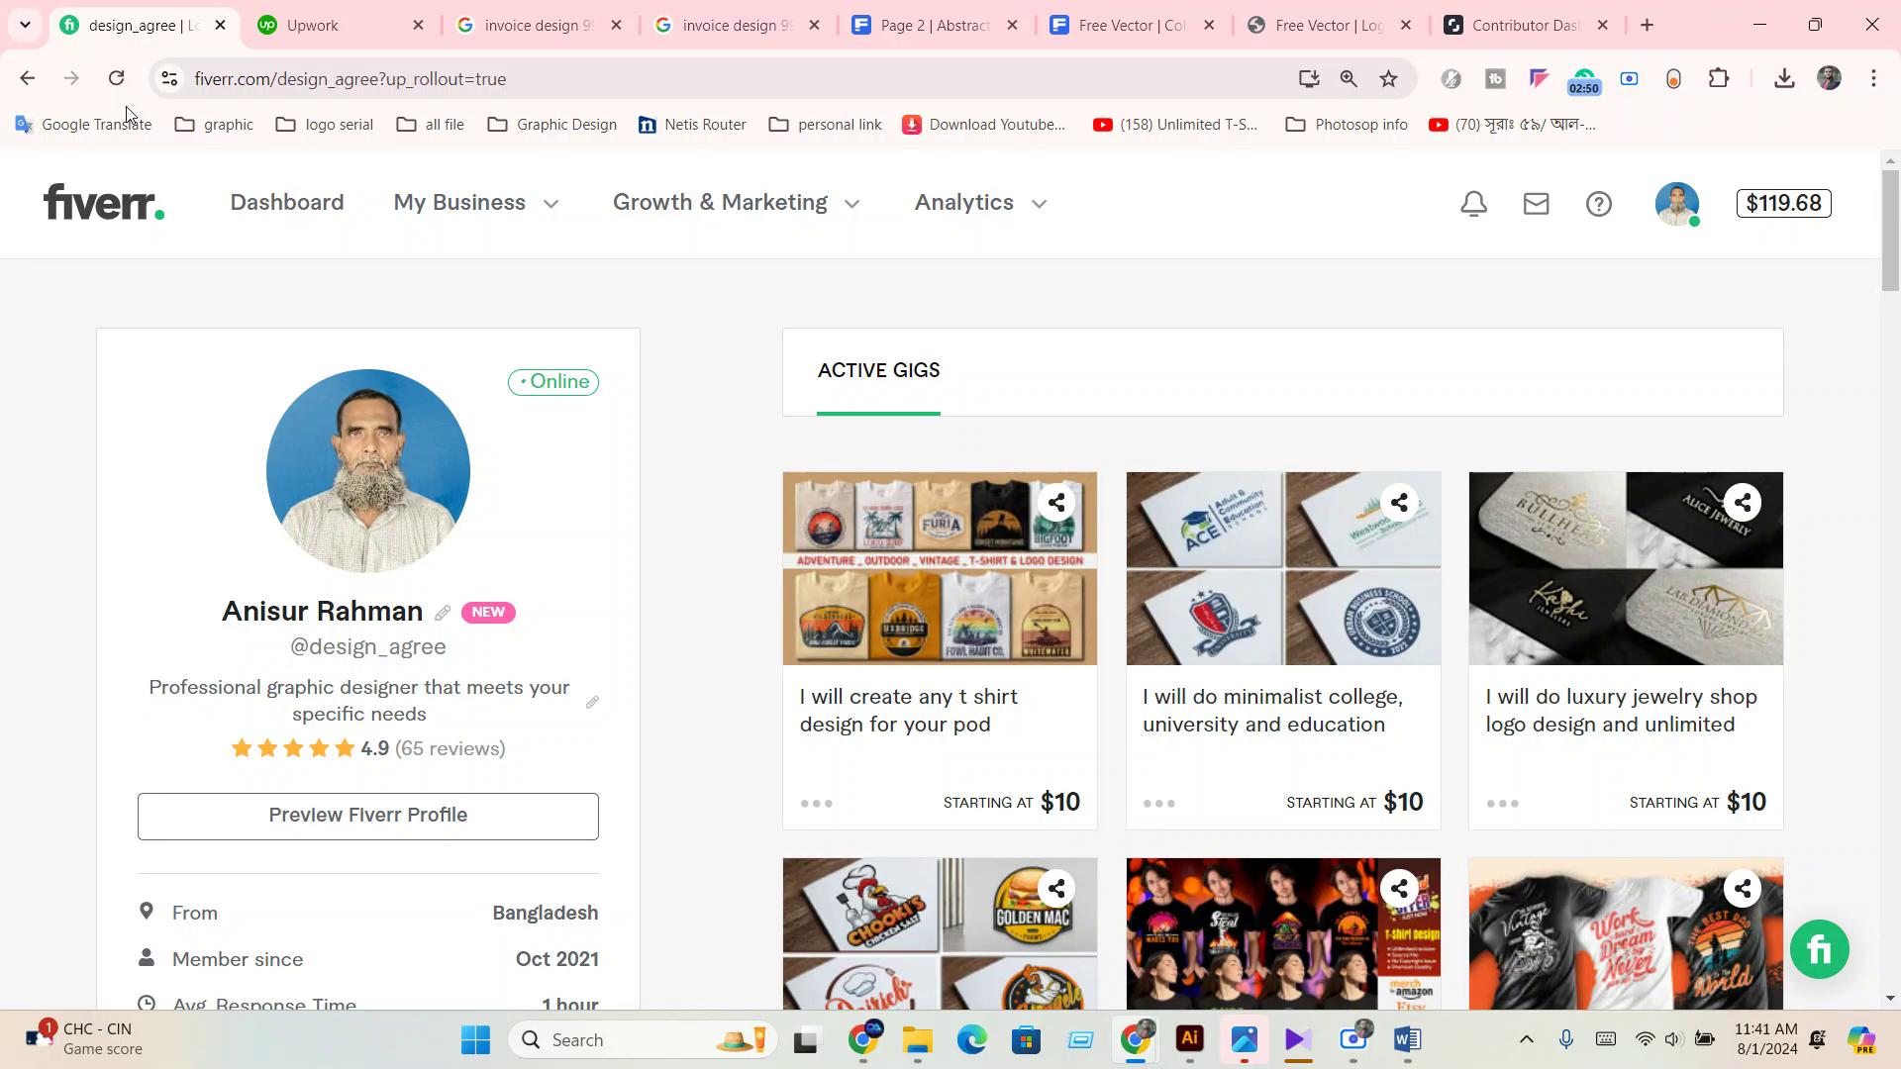
pyautogui.click(585, 1051)
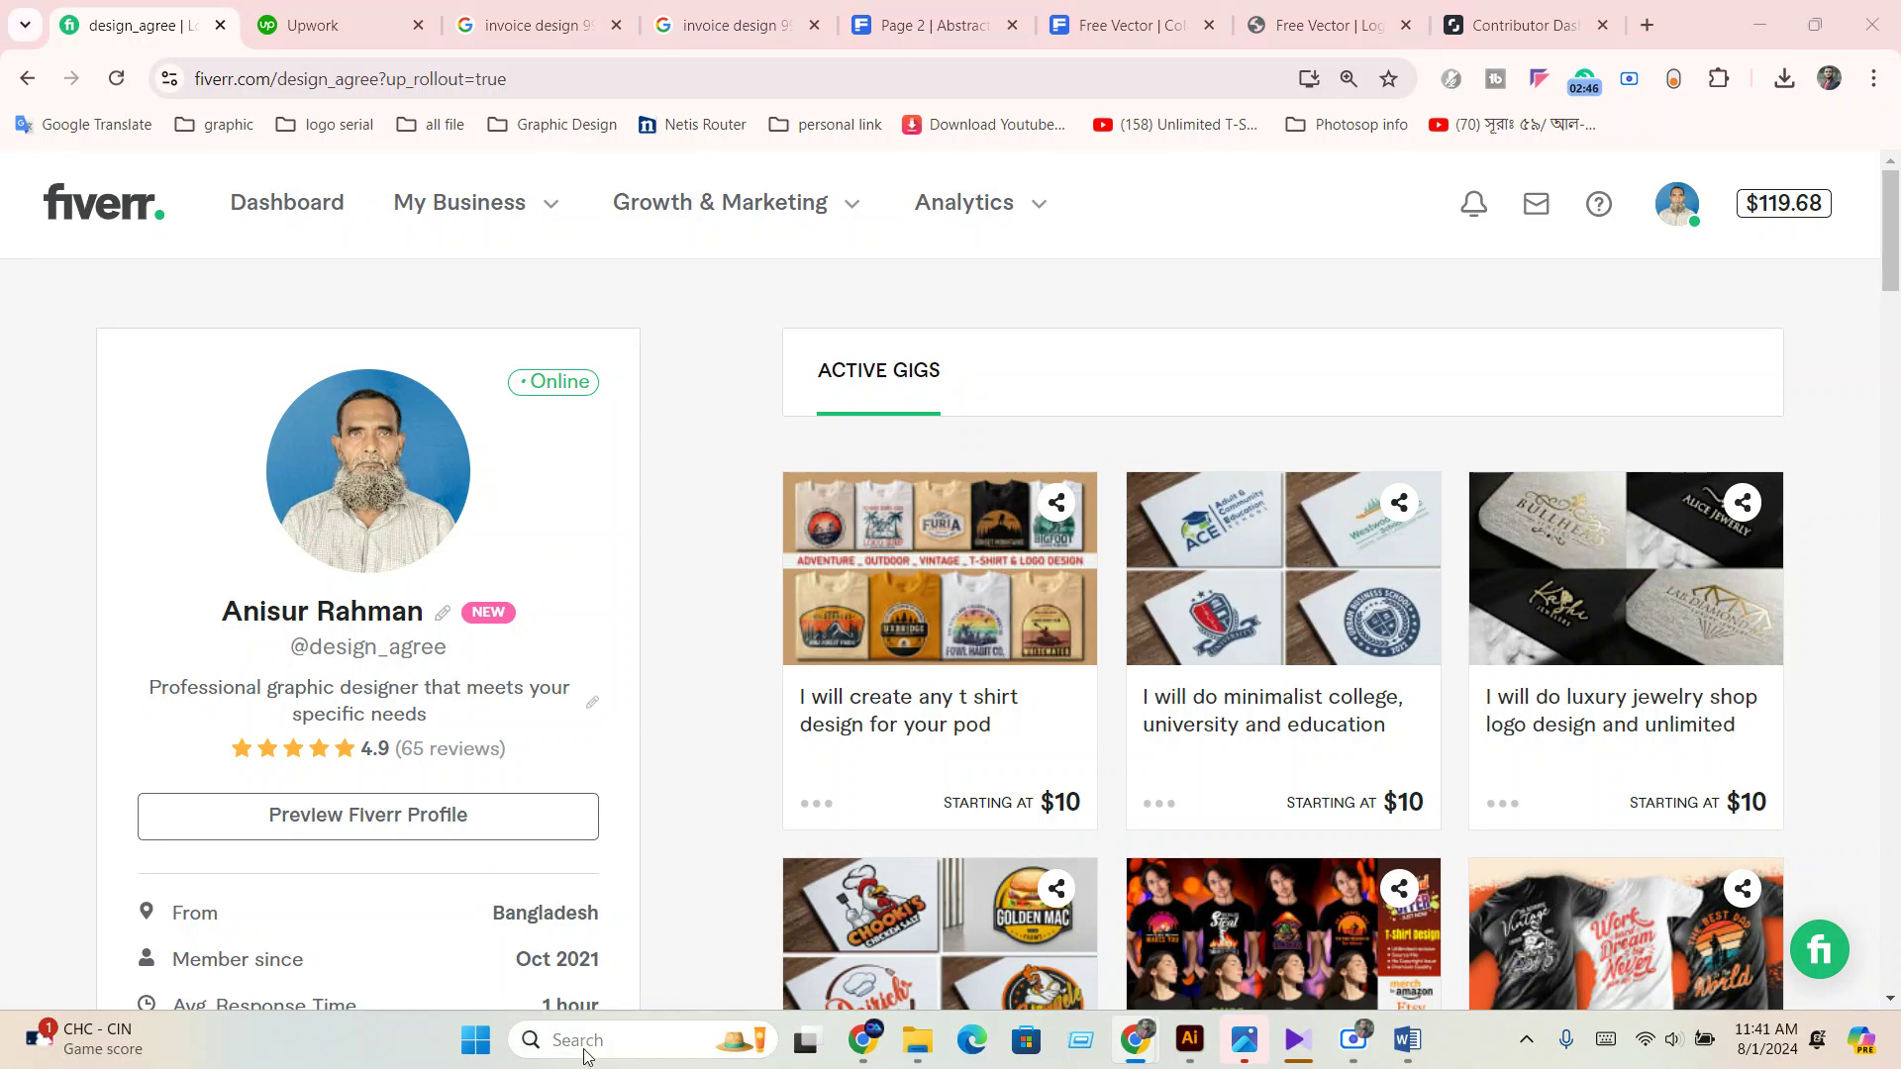
pyautogui.write('cal')
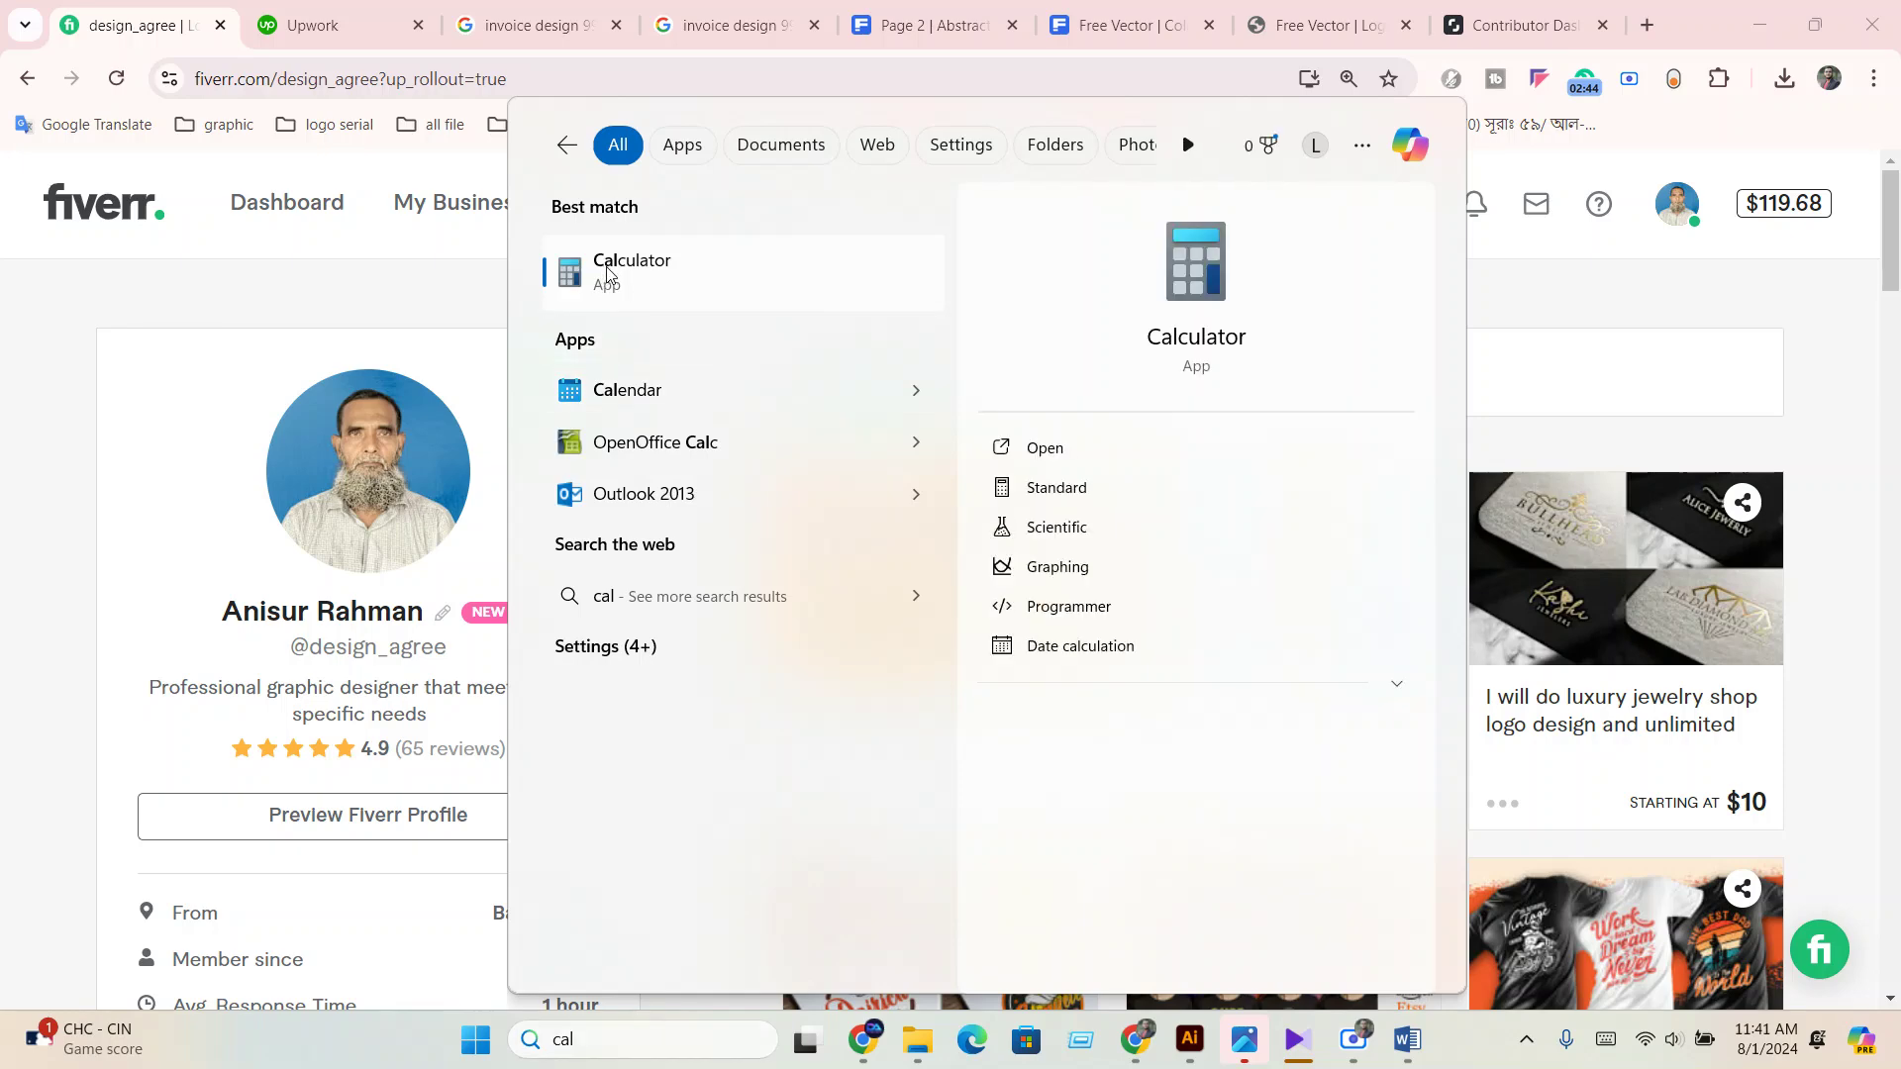
pyautogui.click(606, 273)
# Multiply 250 by 119 in the Calculator and minimize it.
pyautogui.click(1164, 768)
pyautogui.click(1151, 693)
pyautogui.click(1144, 812)
pyautogui.click(1337, 620)
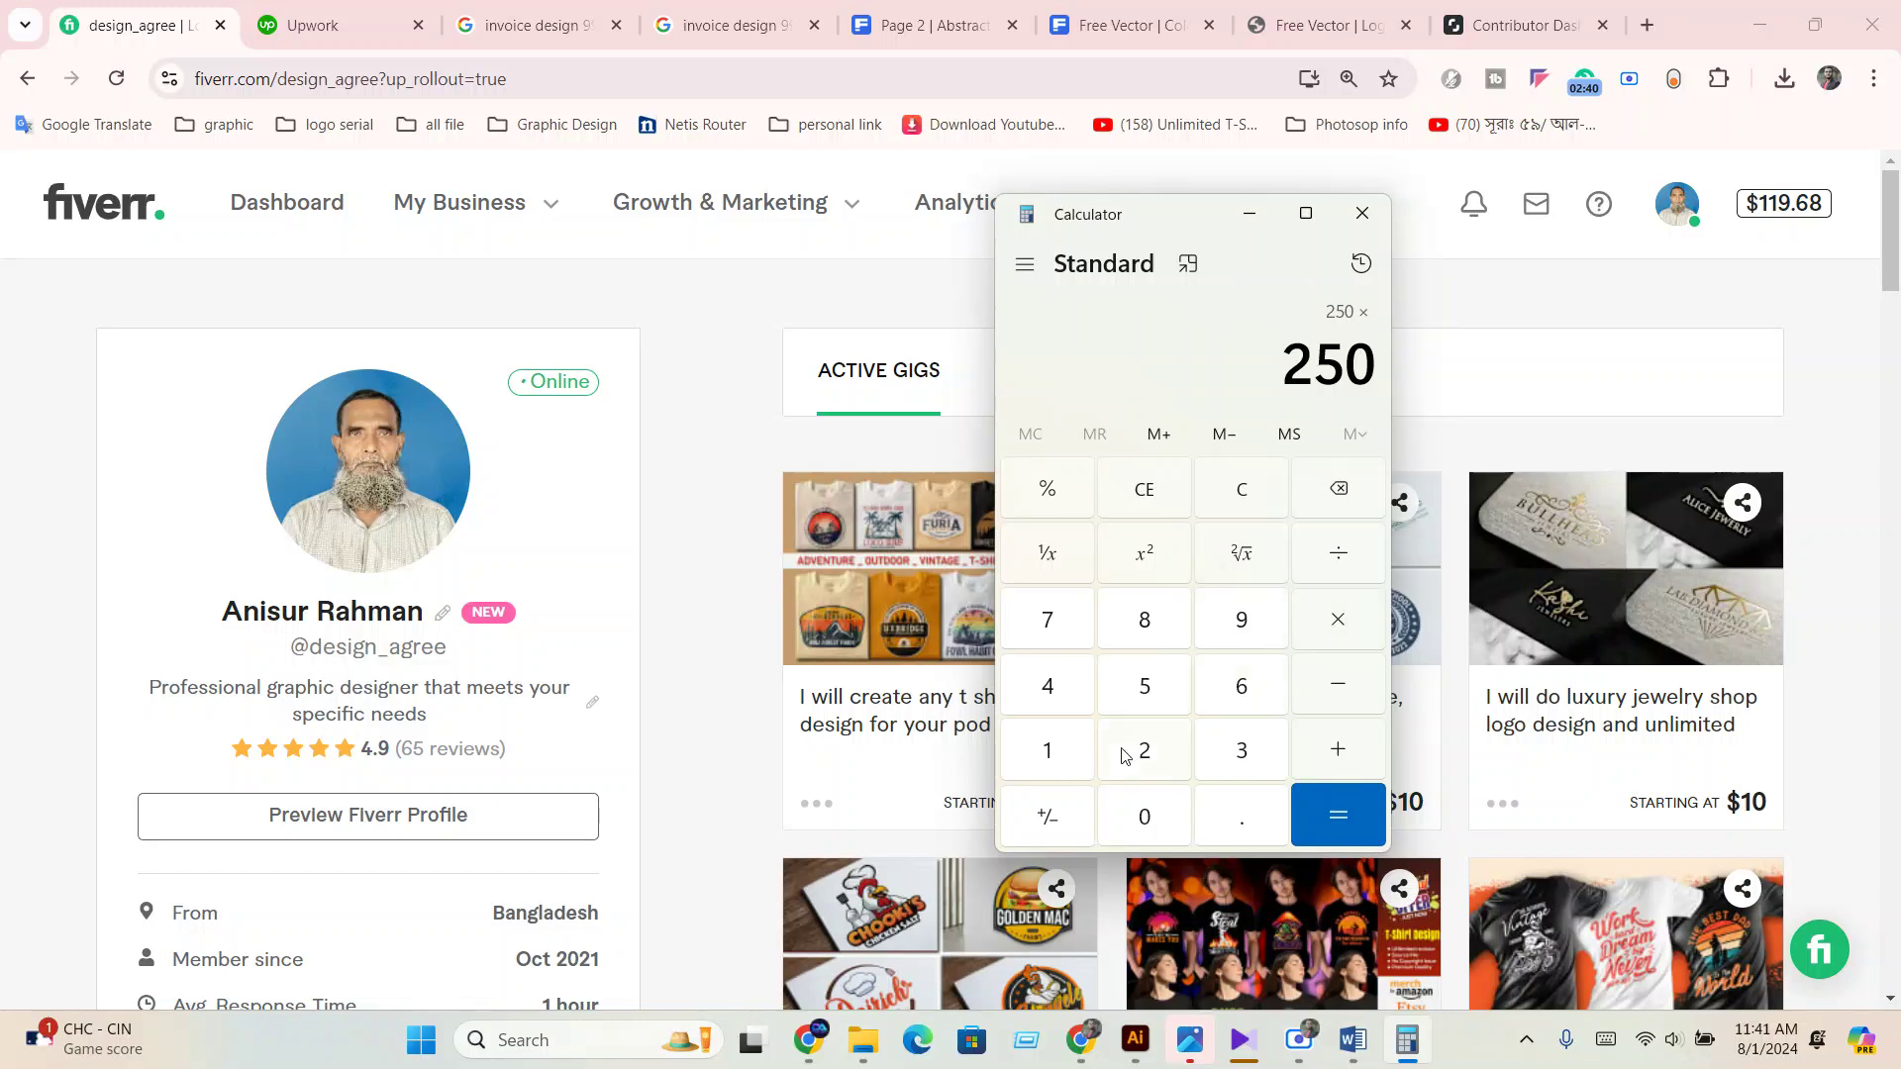
pyautogui.click(1064, 765)
pyautogui.click(1064, 764)
pyautogui.click(1243, 633)
pyautogui.click(1336, 824)
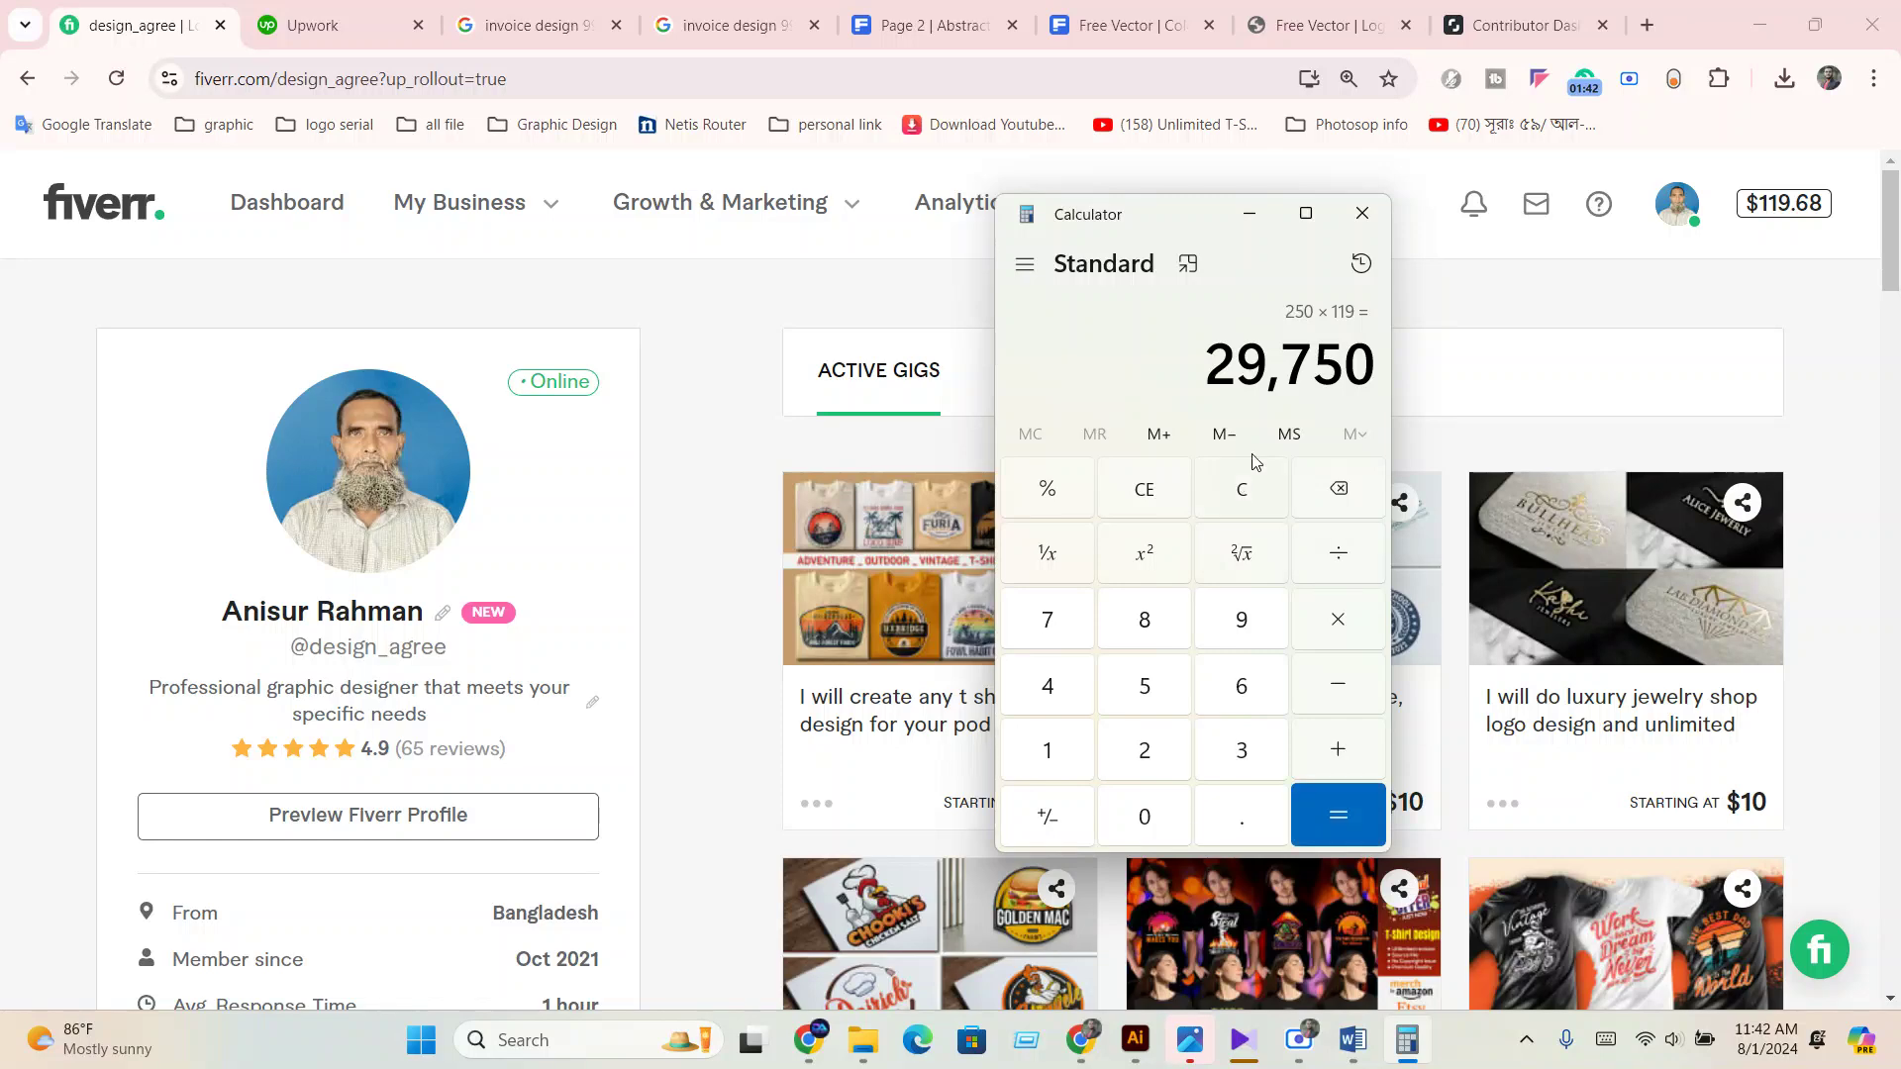
pyautogui.click(1251, 218)
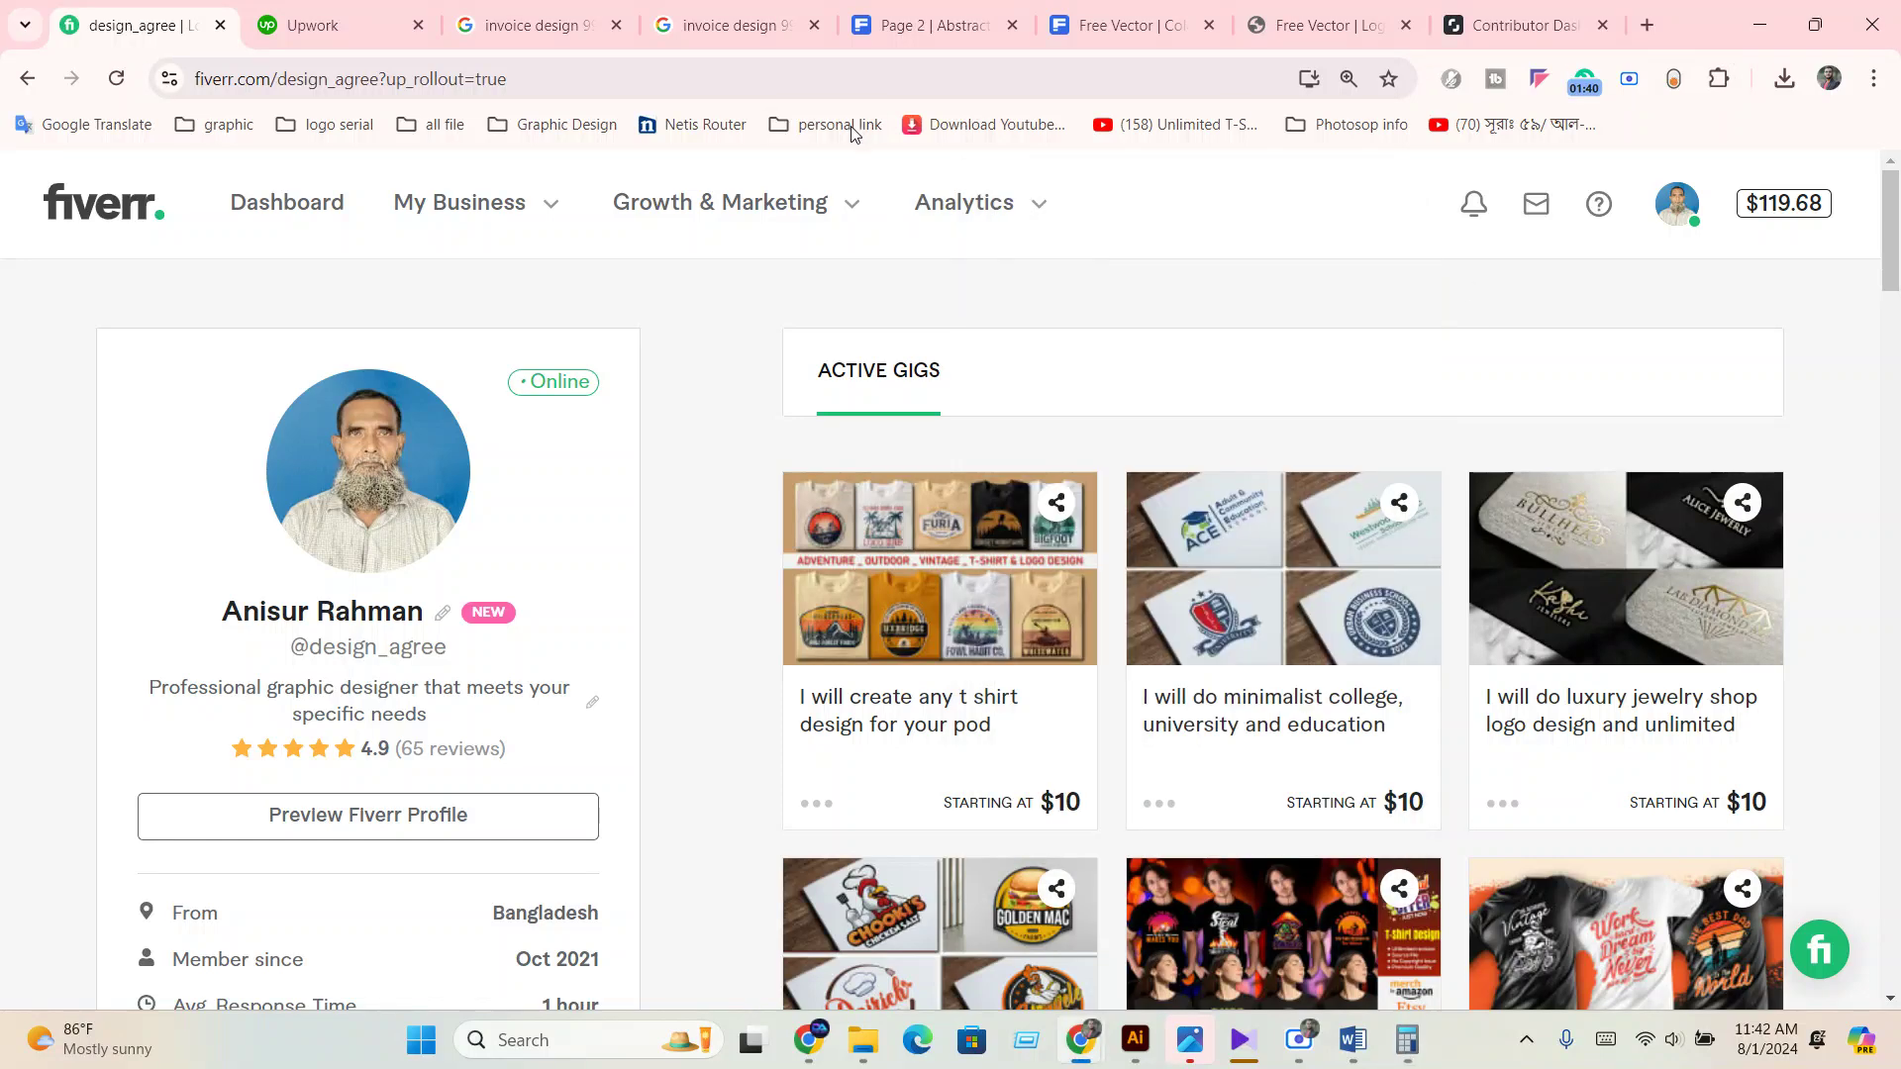
# Search Google for "construction logo 99designs" in a new browser tab.
pyautogui.click(1300, 8)
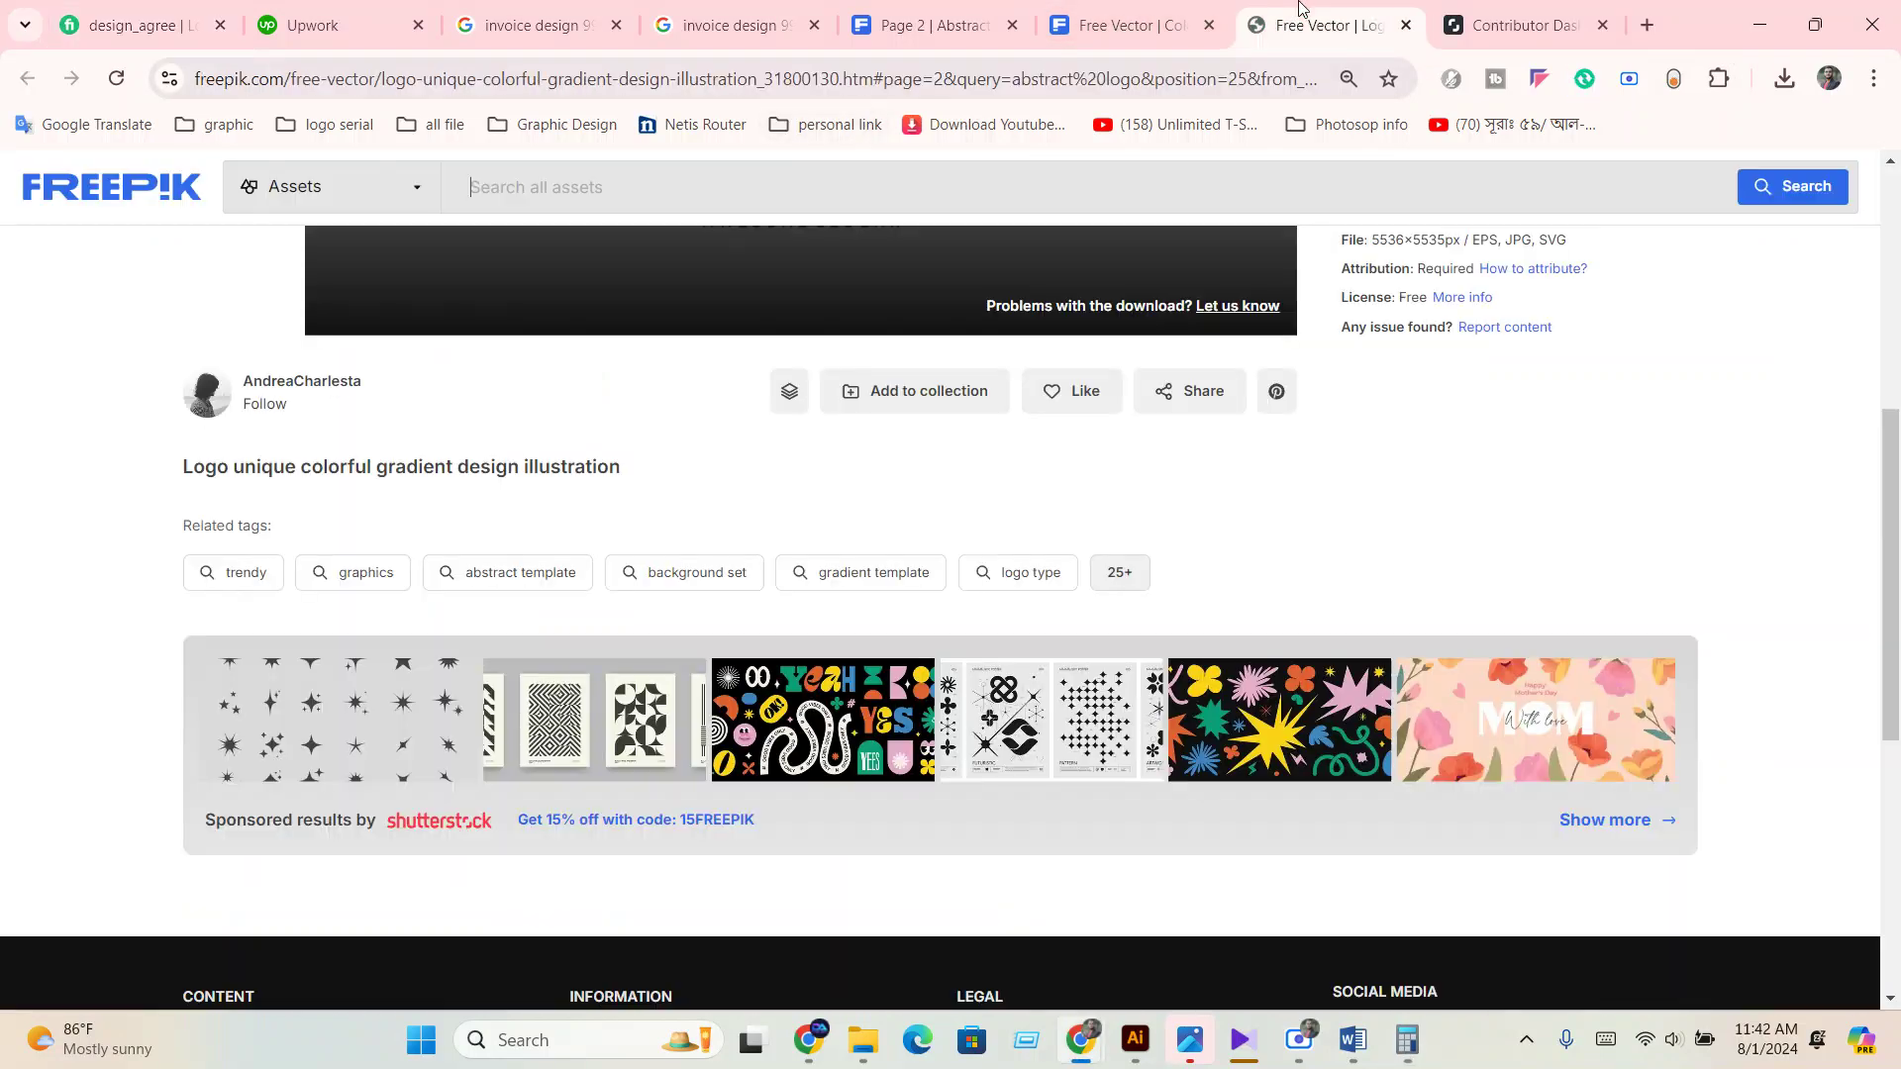
pyautogui.click(1493, 29)
pyautogui.click(1639, 28)
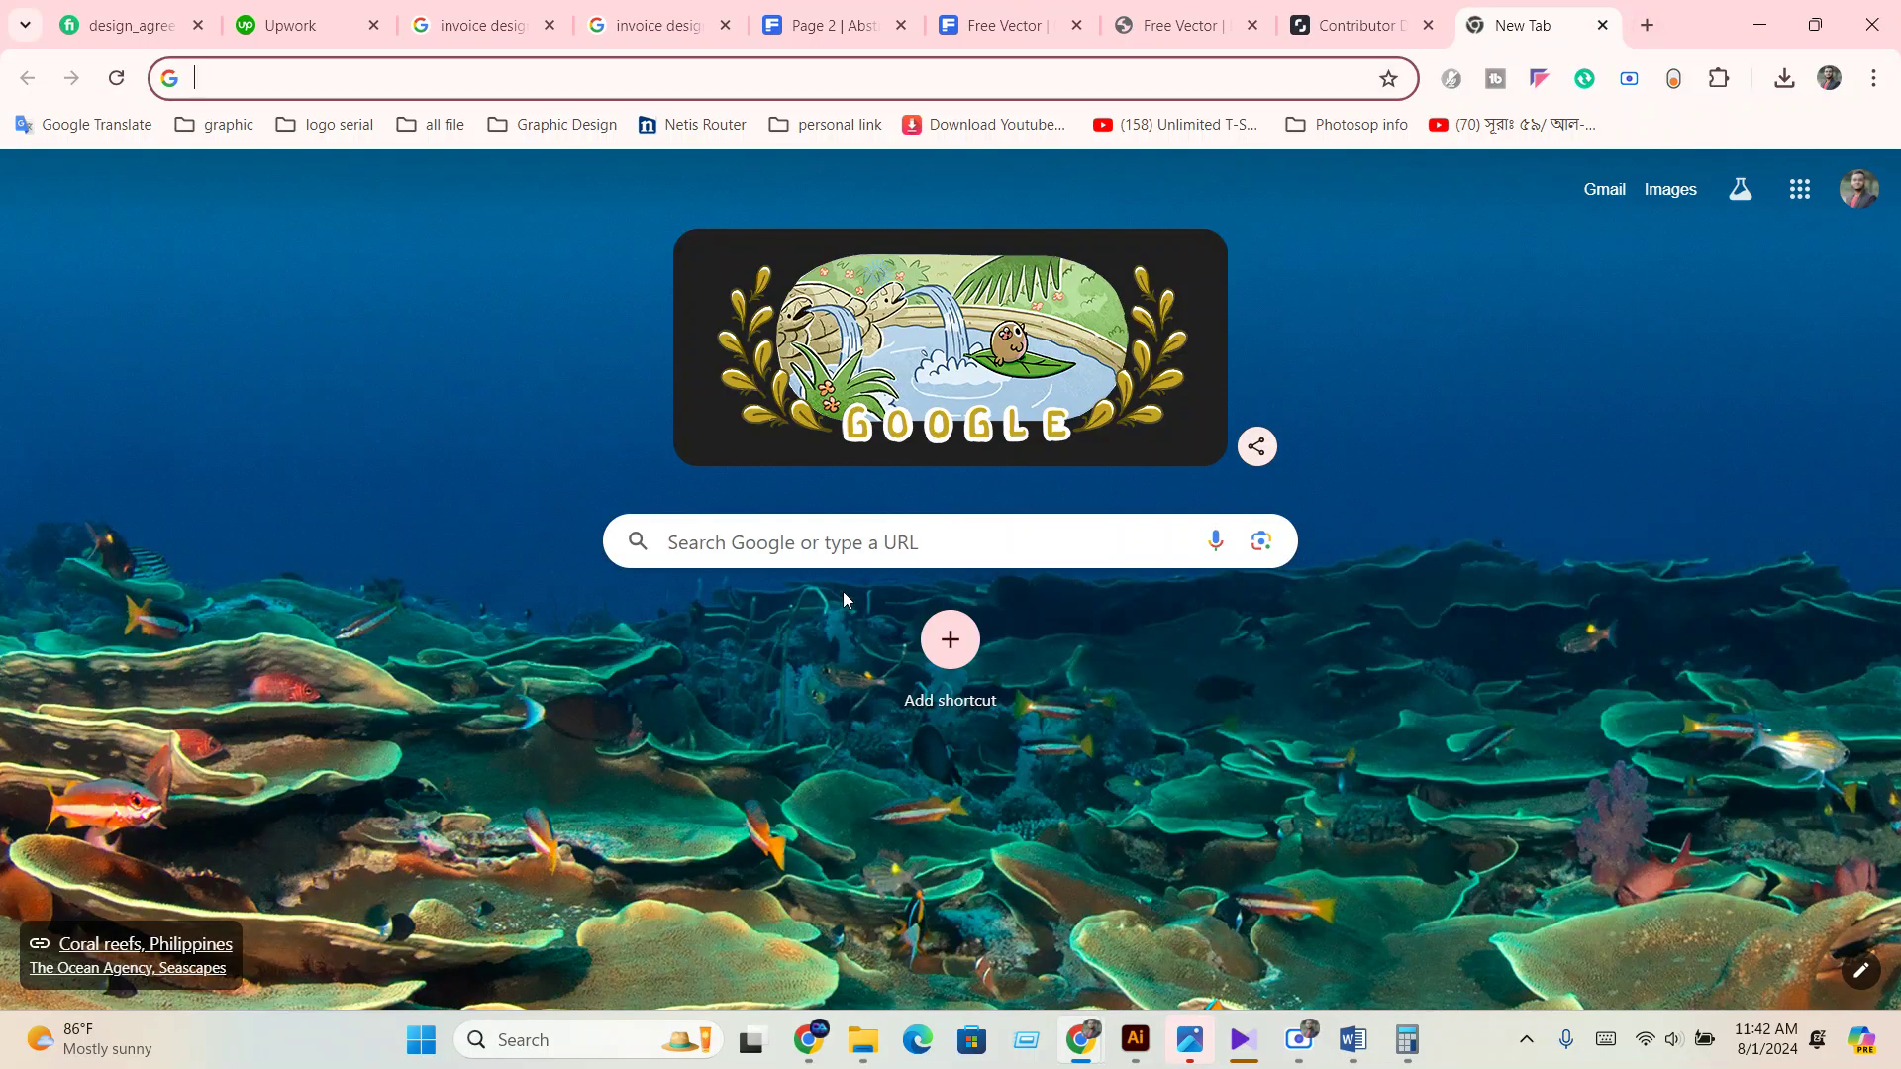
pyautogui.click(879, 561)
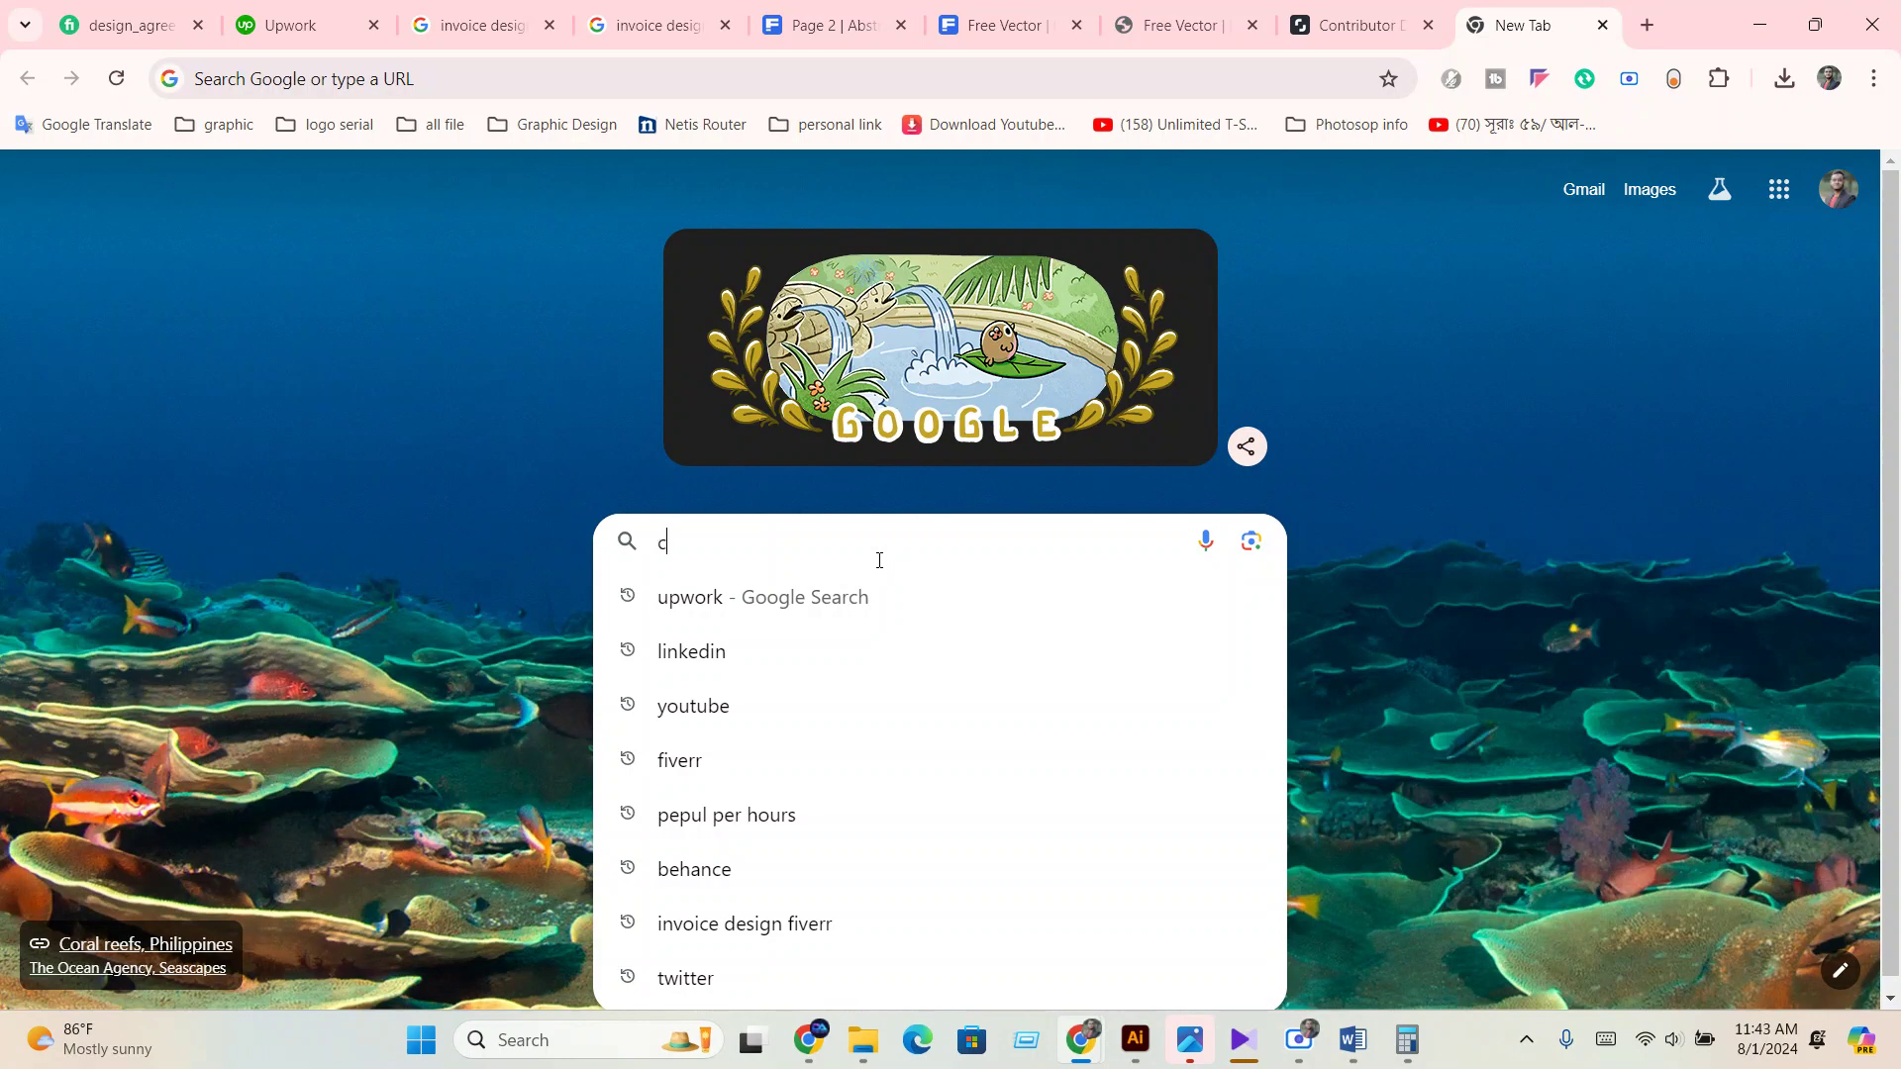
pyautogui.write('const')
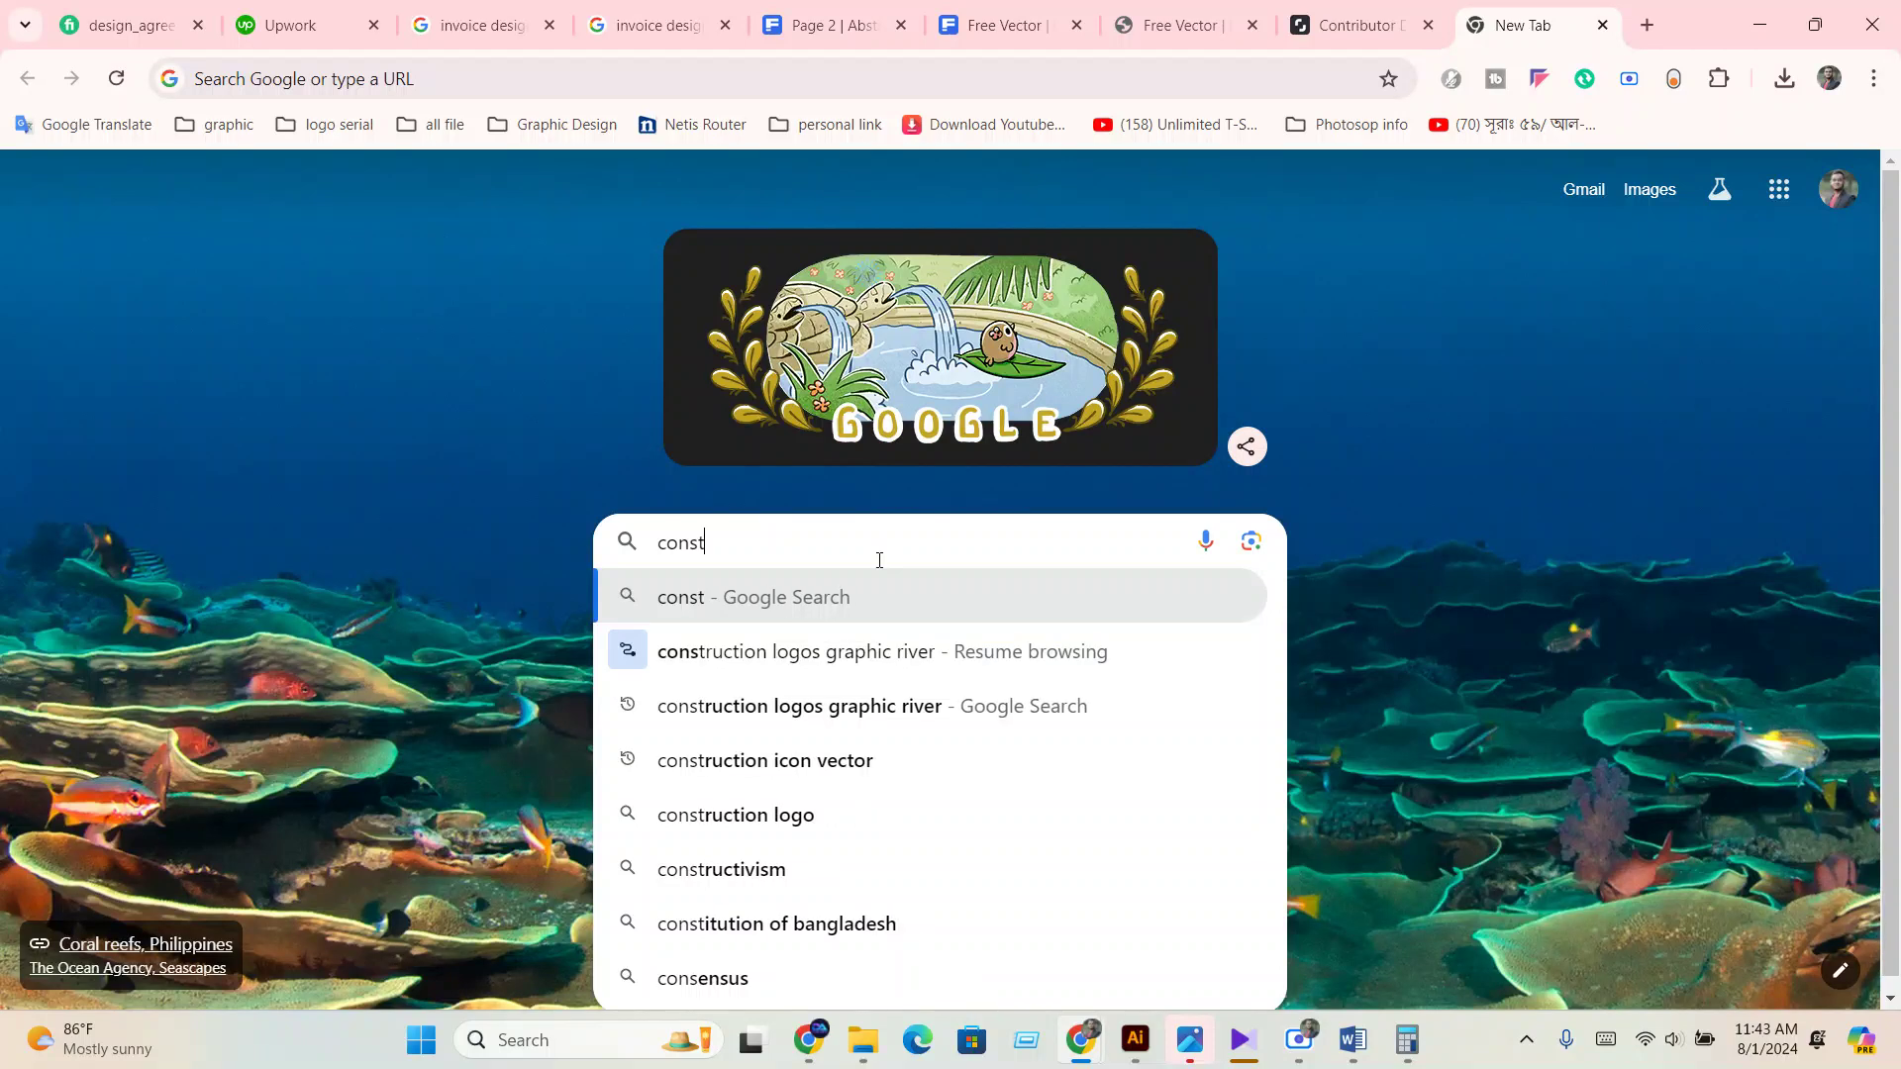
pyautogui.write('ruction logo')
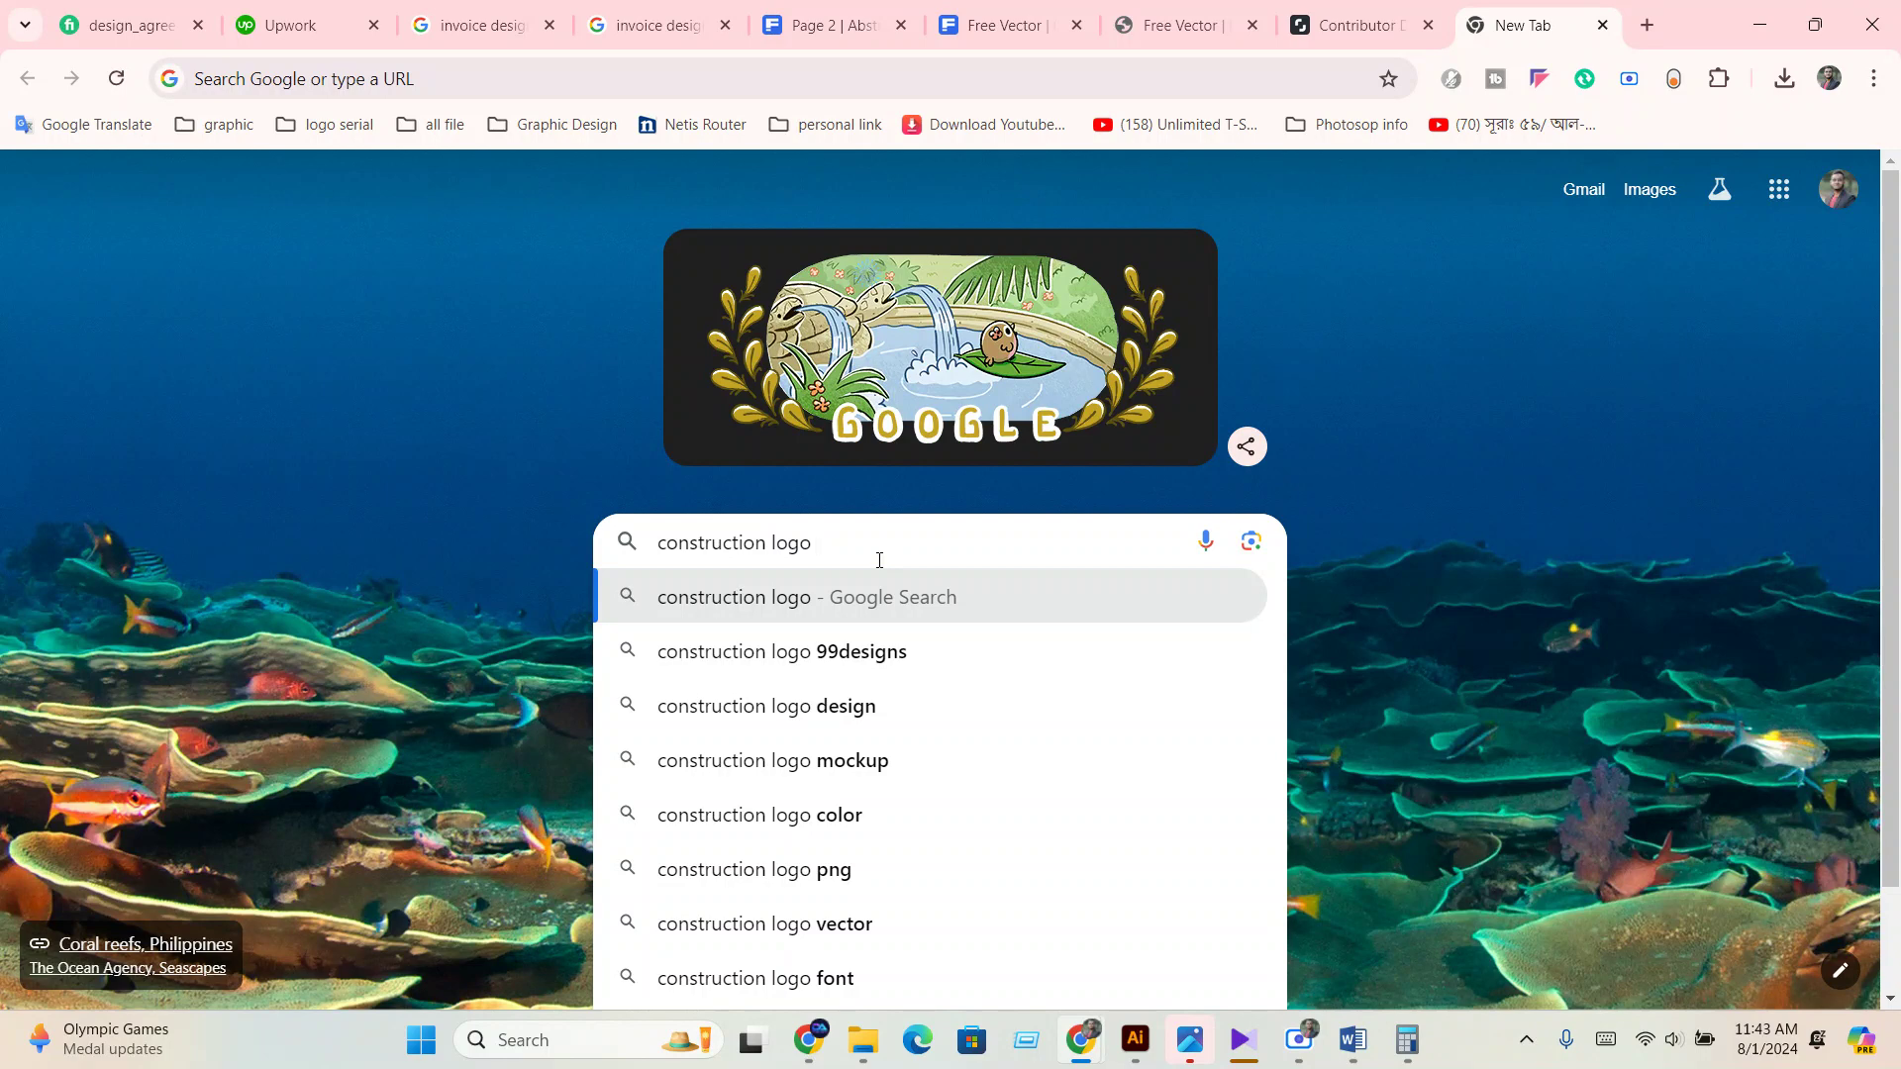
pyautogui.write('99')
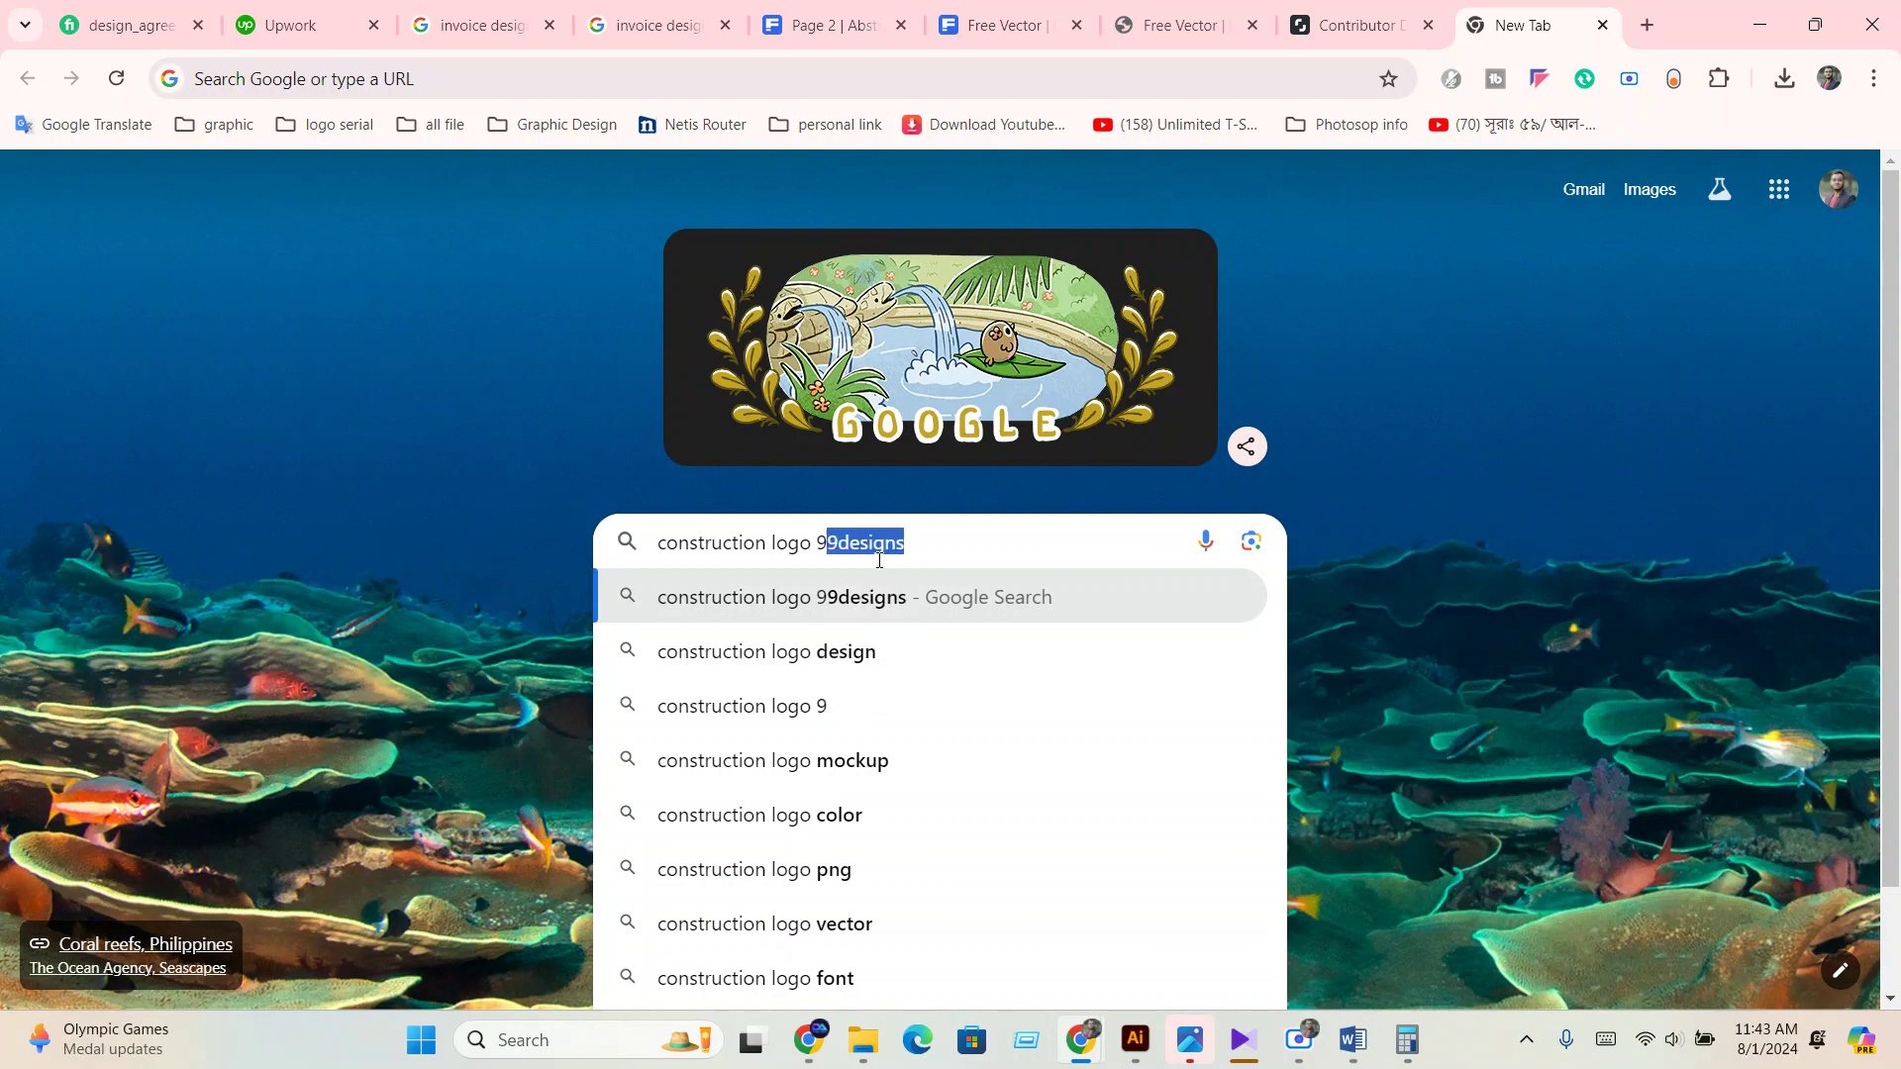
pyautogui.press('Right')
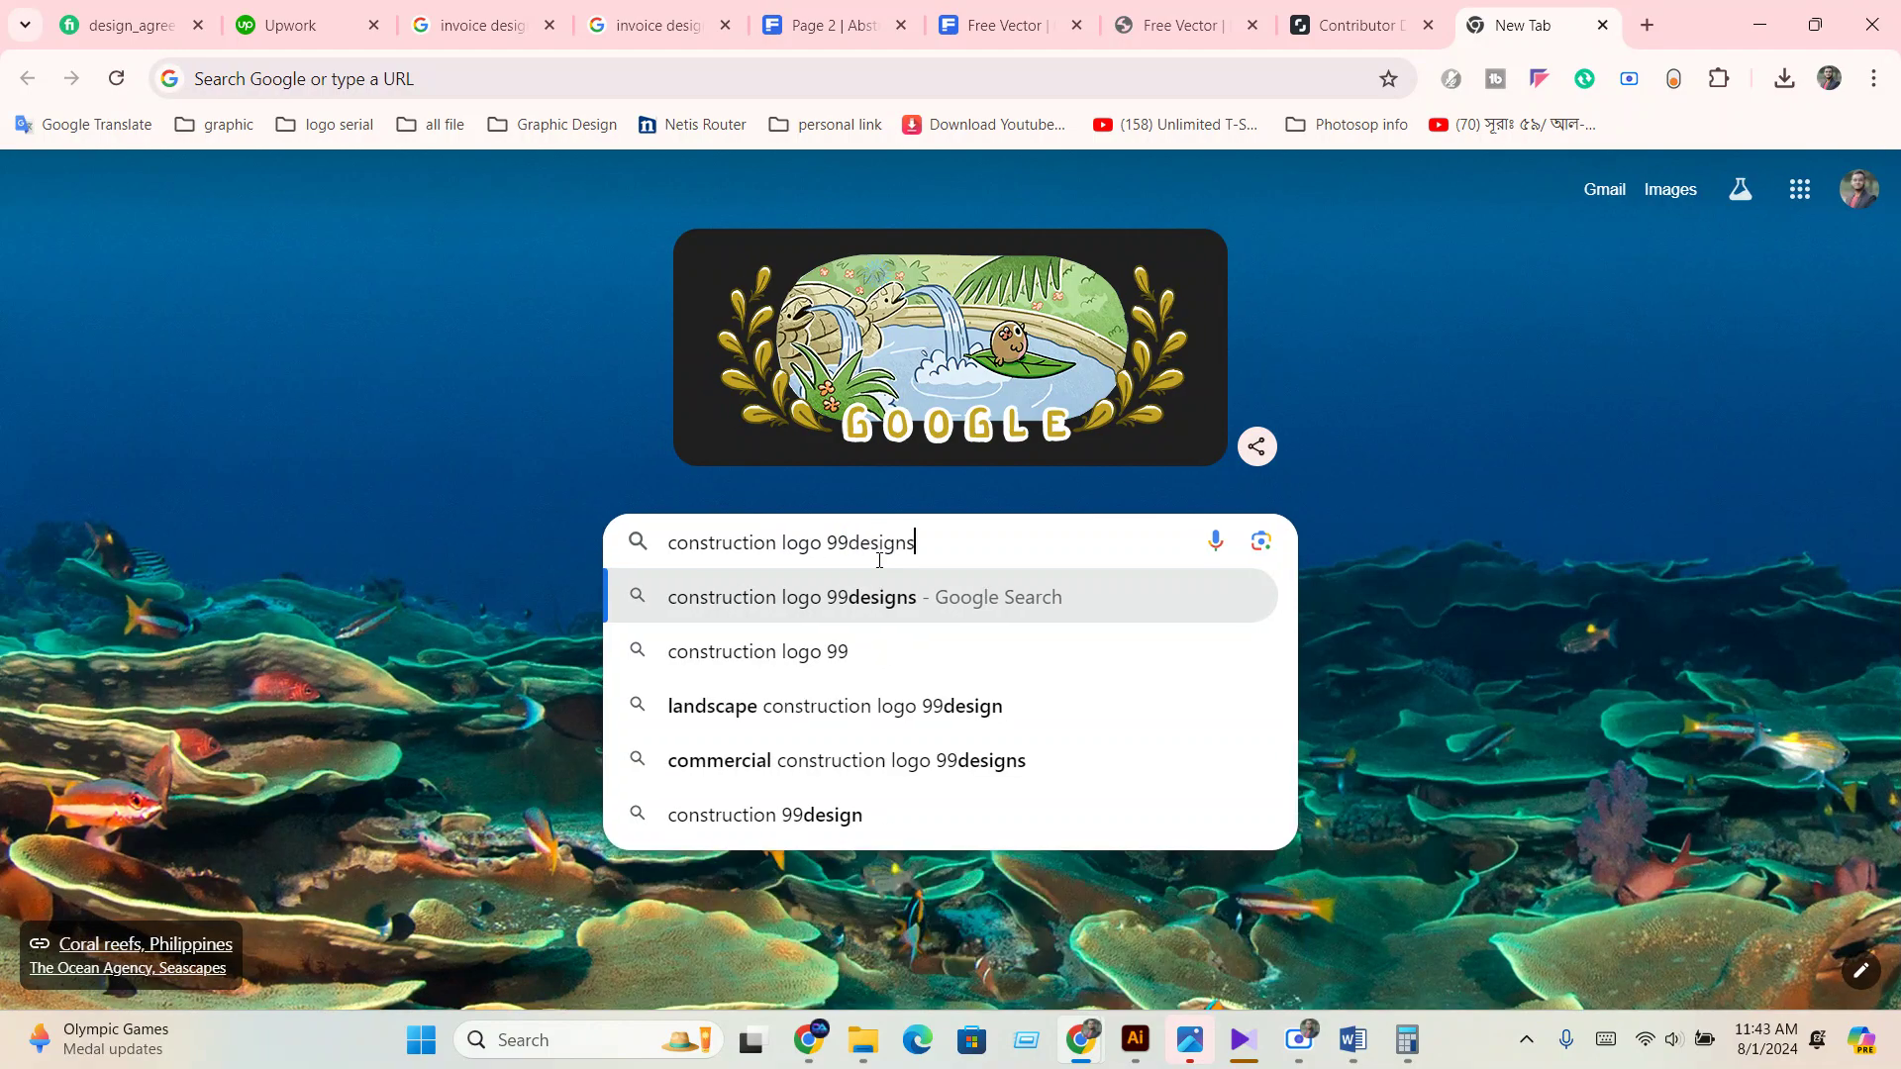
pyautogui.press('Return')
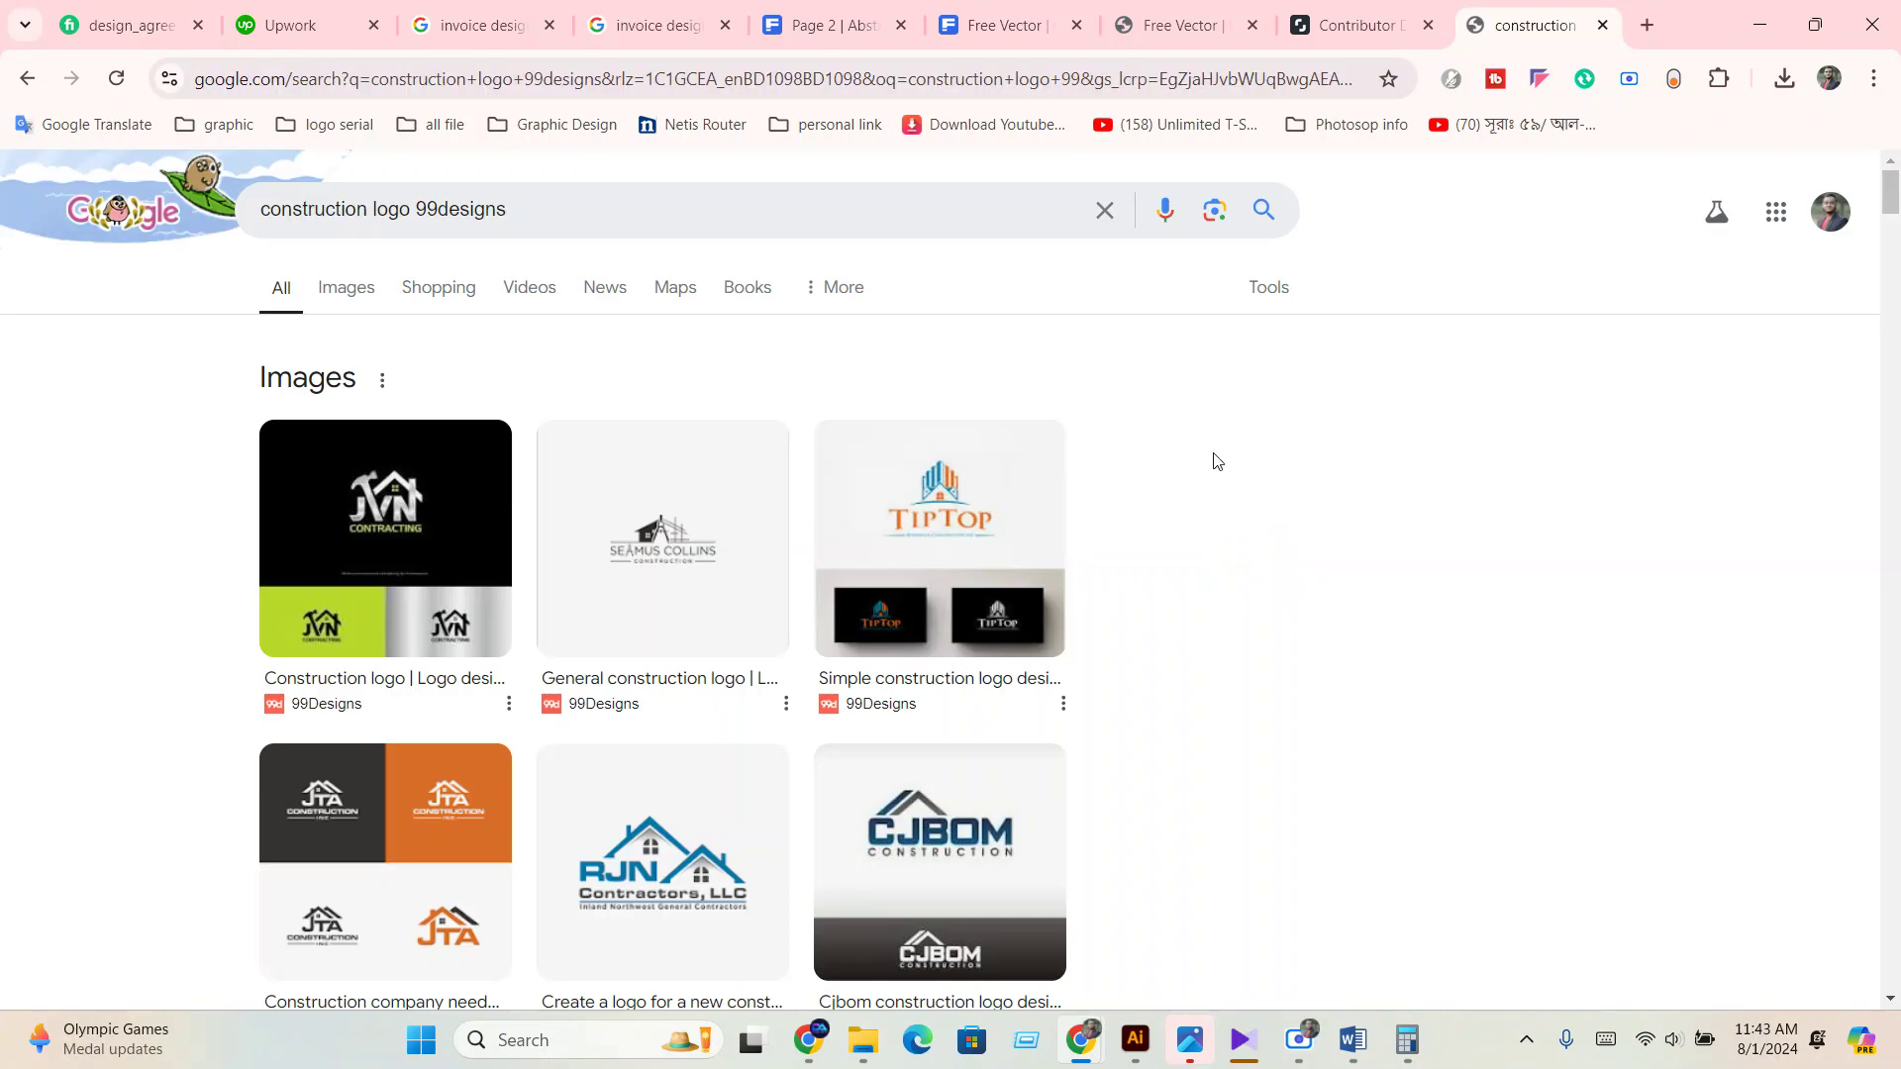
# Show the image results for the 99designs search, and search Google for "construction logo fiverr" in a new browser tab.
pyautogui.click(346, 291)
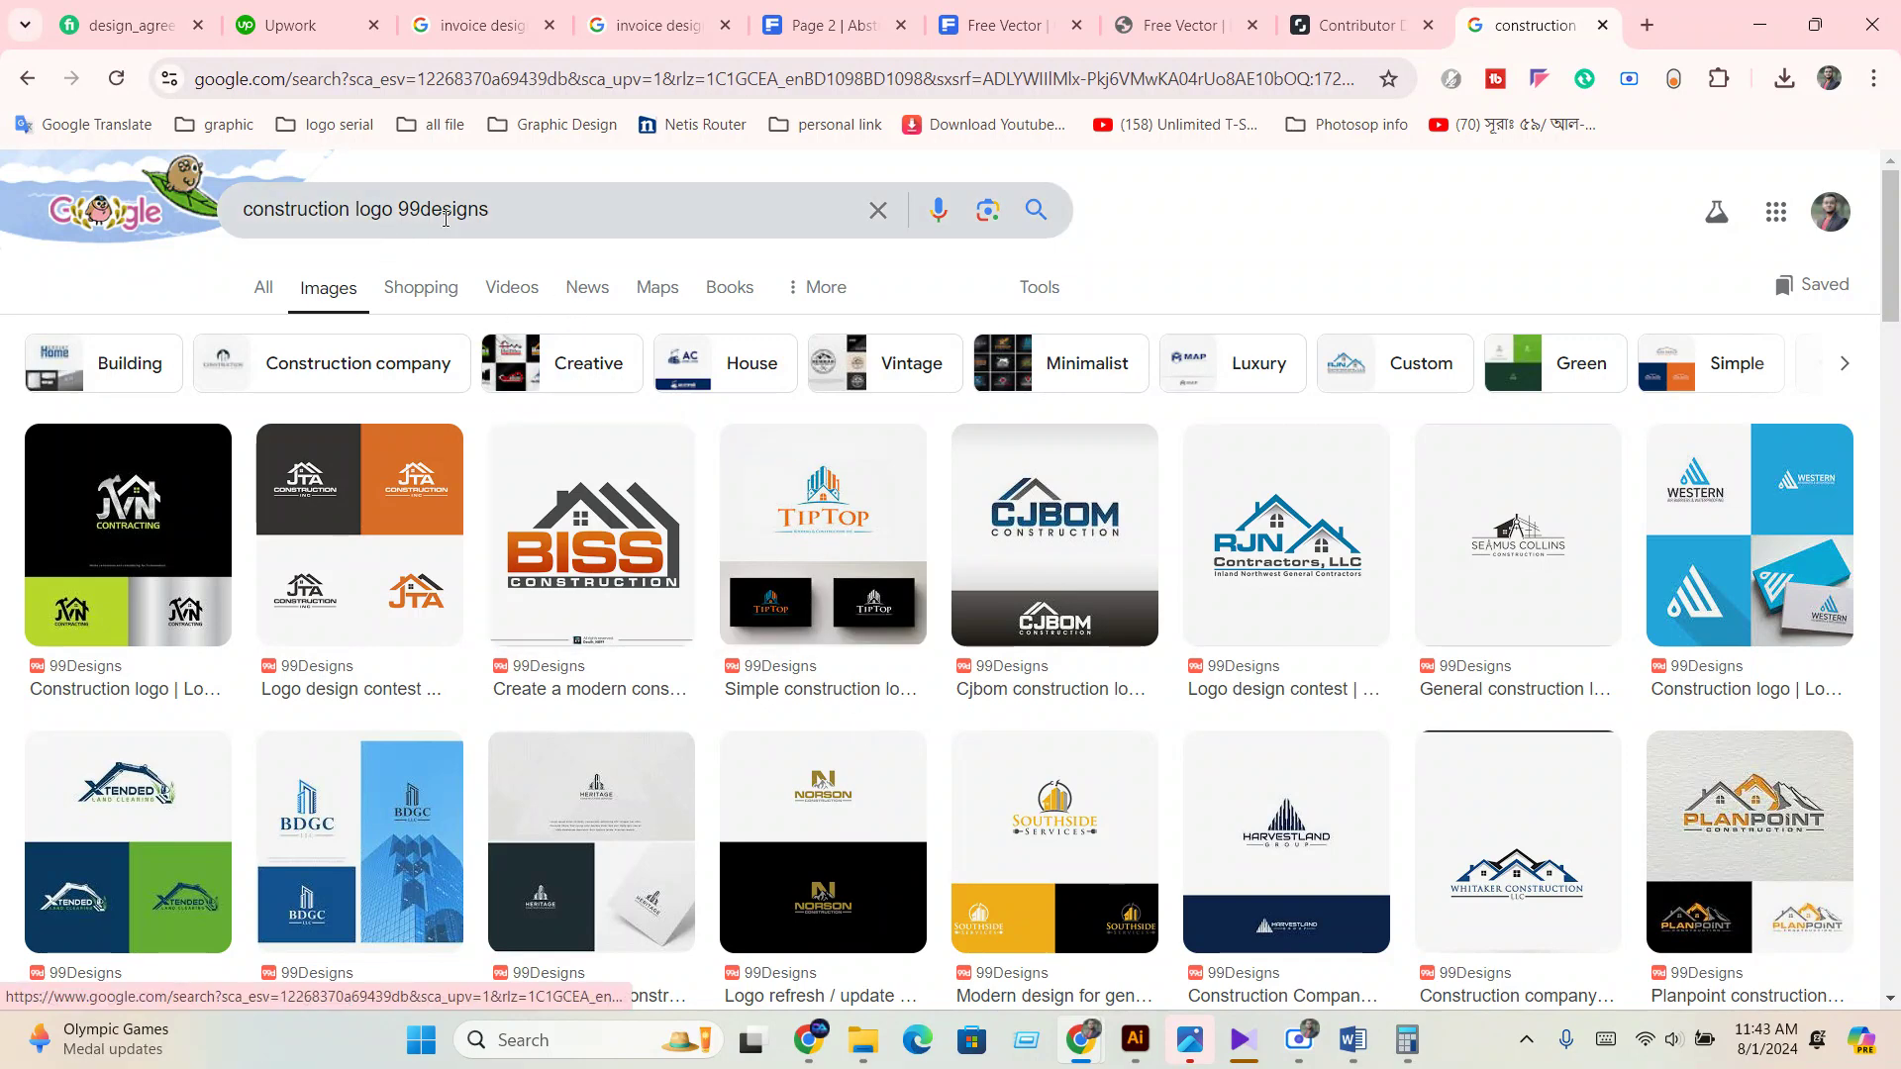
pyautogui.moveTo(396, 214); pyautogui.dragTo(241, 213)
pyautogui.hotkey('ctrl', 'c')
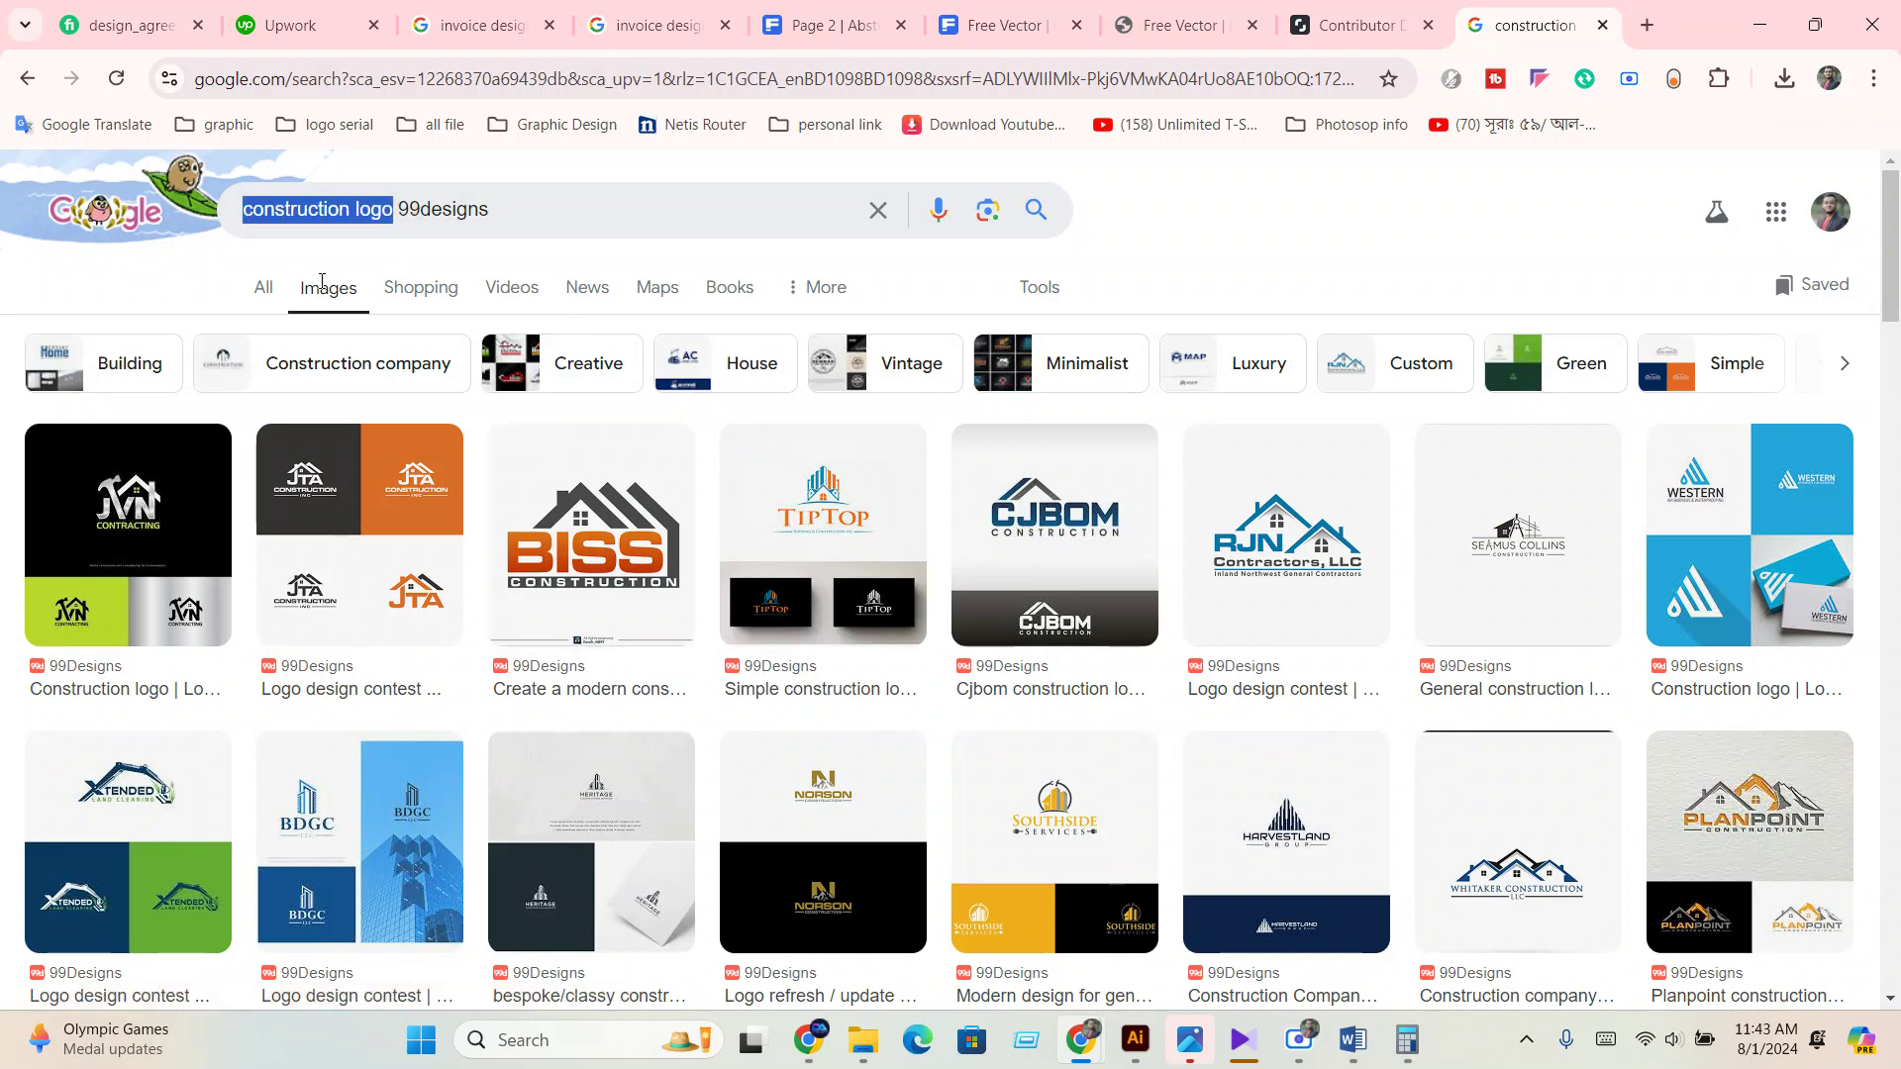
pyautogui.click(1646, 25)
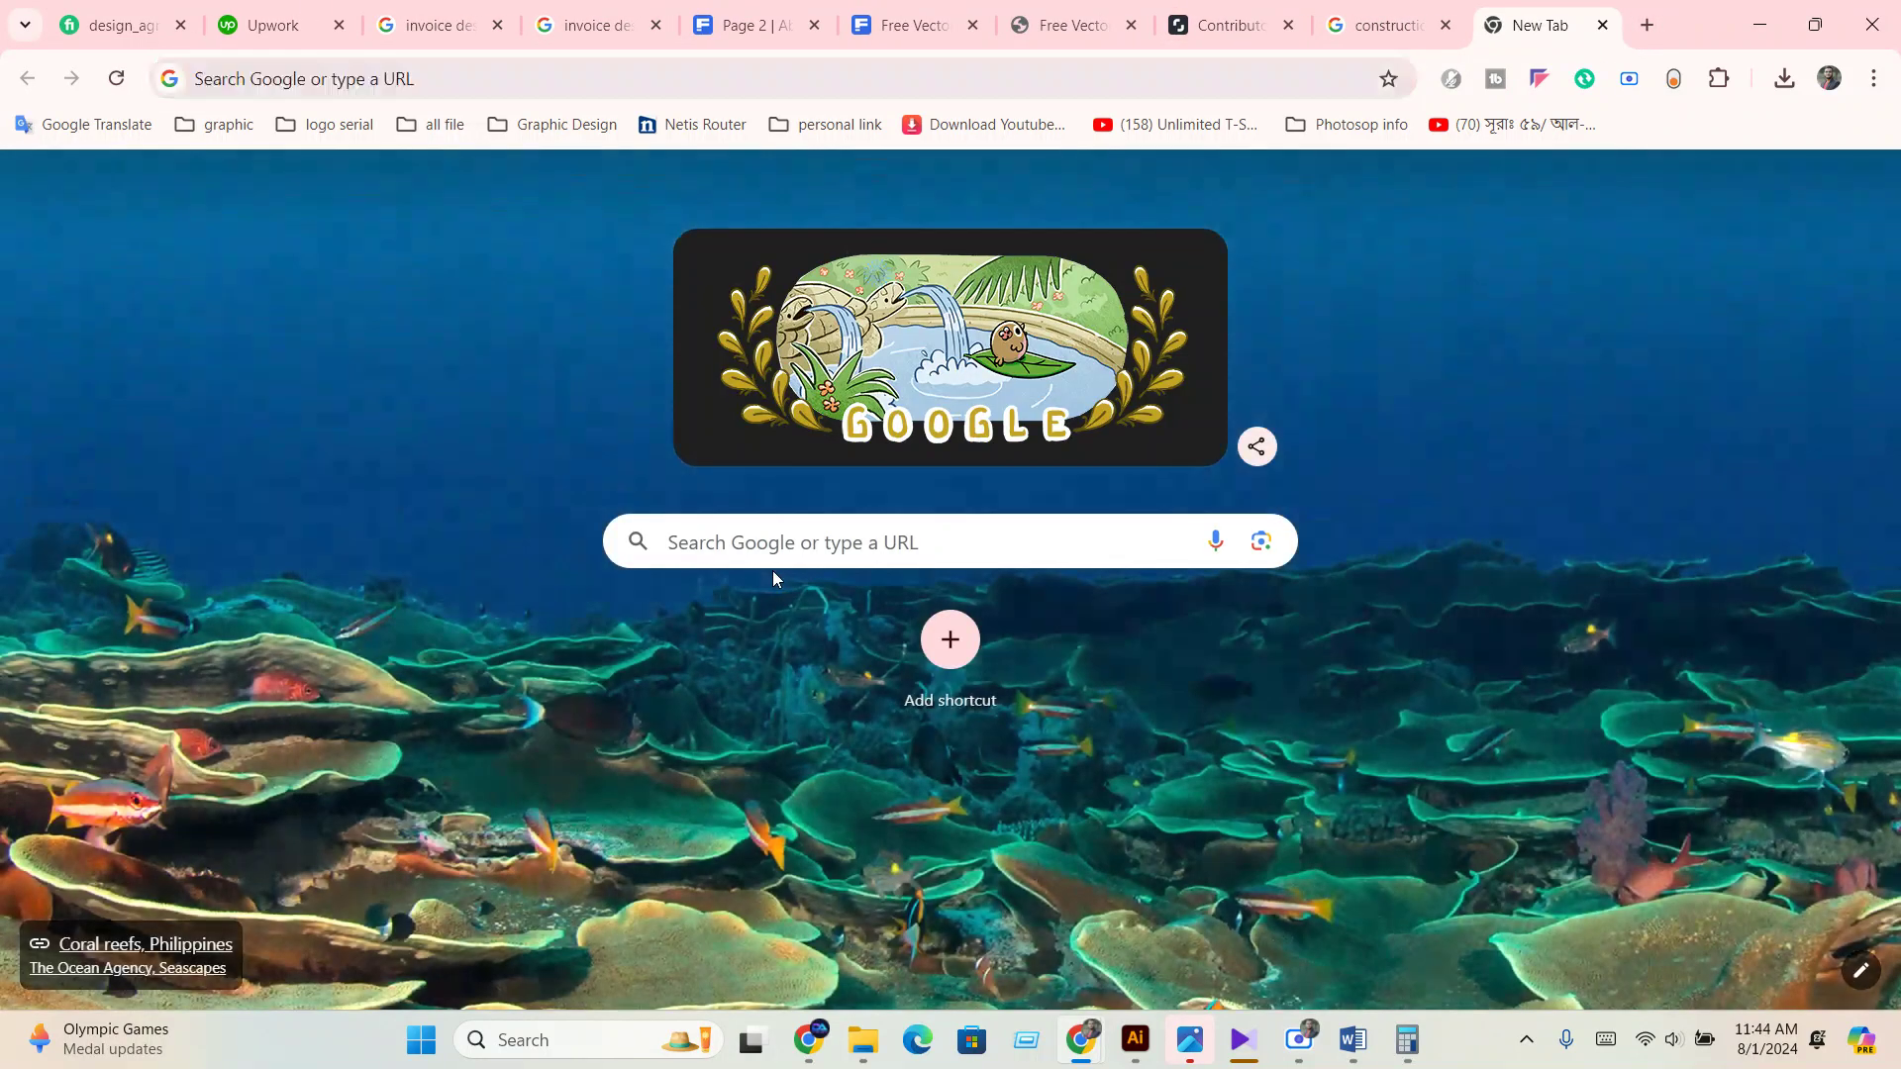
pyautogui.click(772, 527)
pyautogui.hotkey('ctrl', 'v')
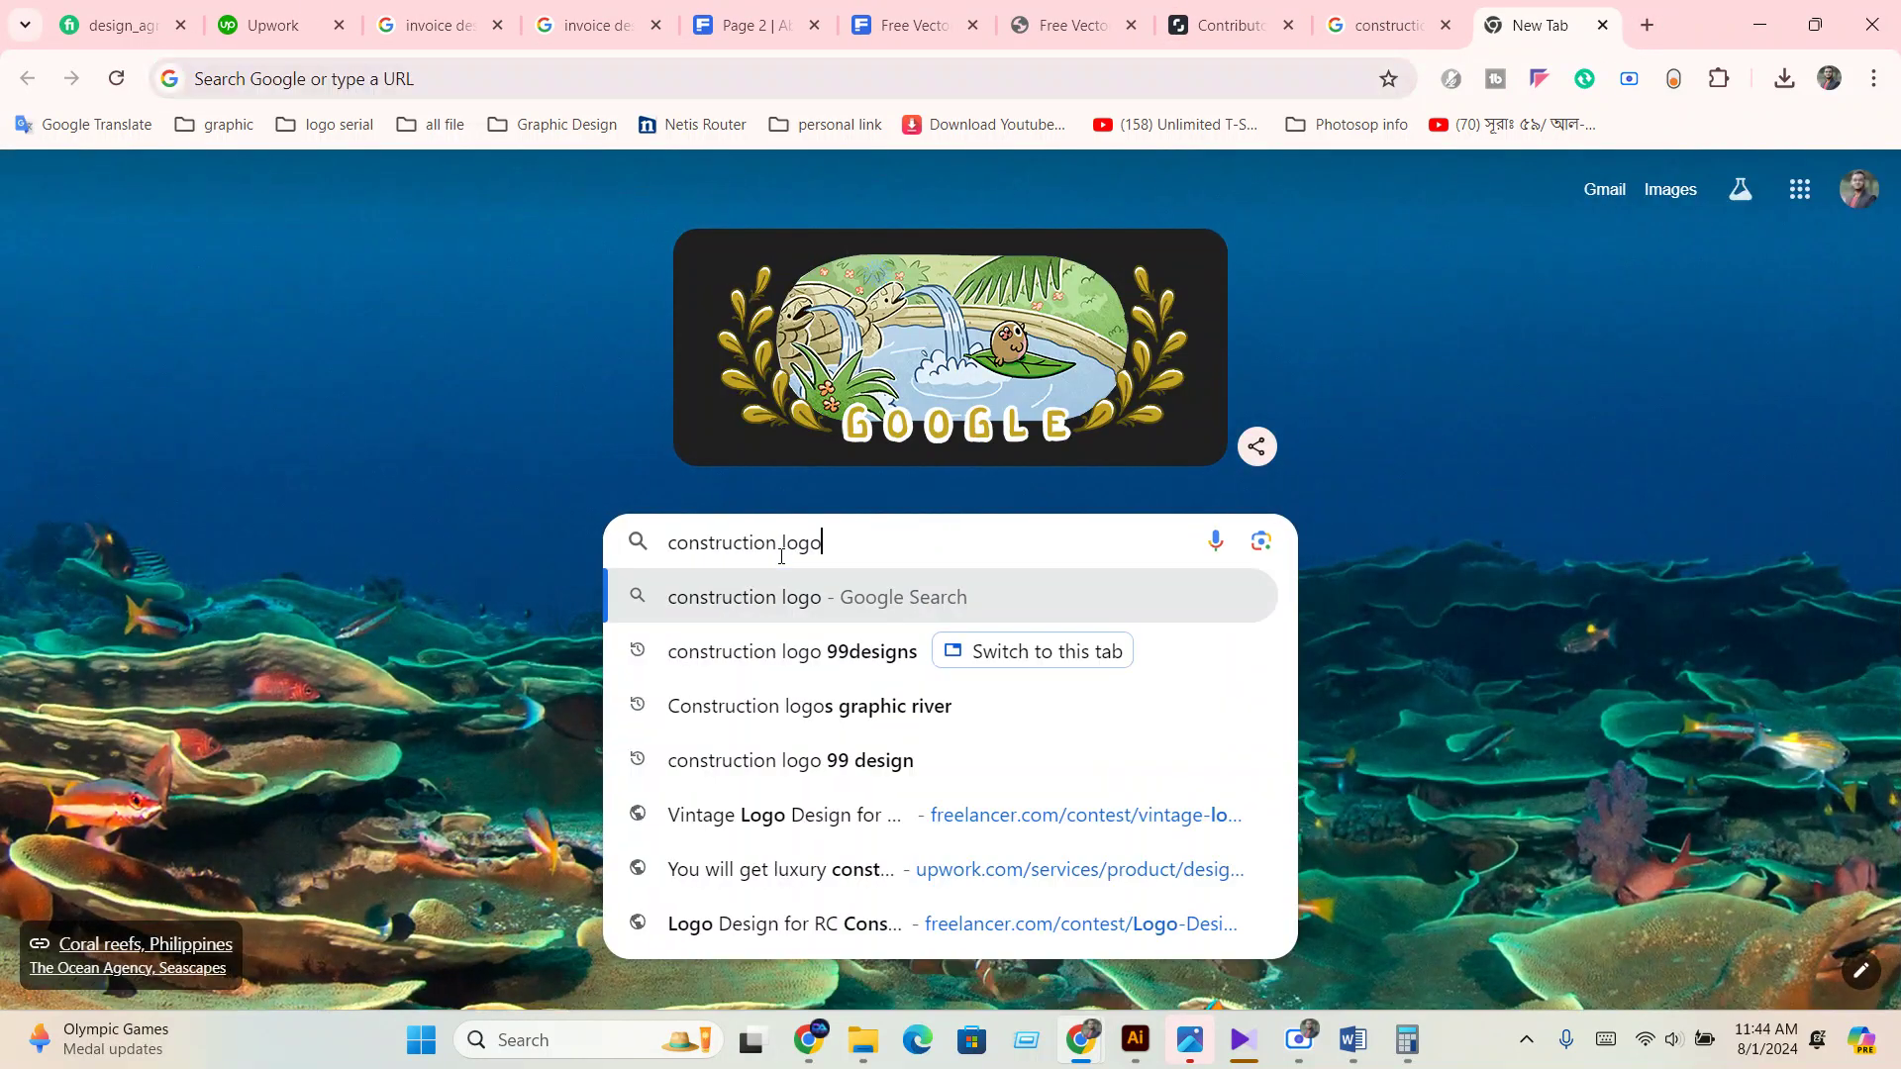
pyautogui.write('fiverr')
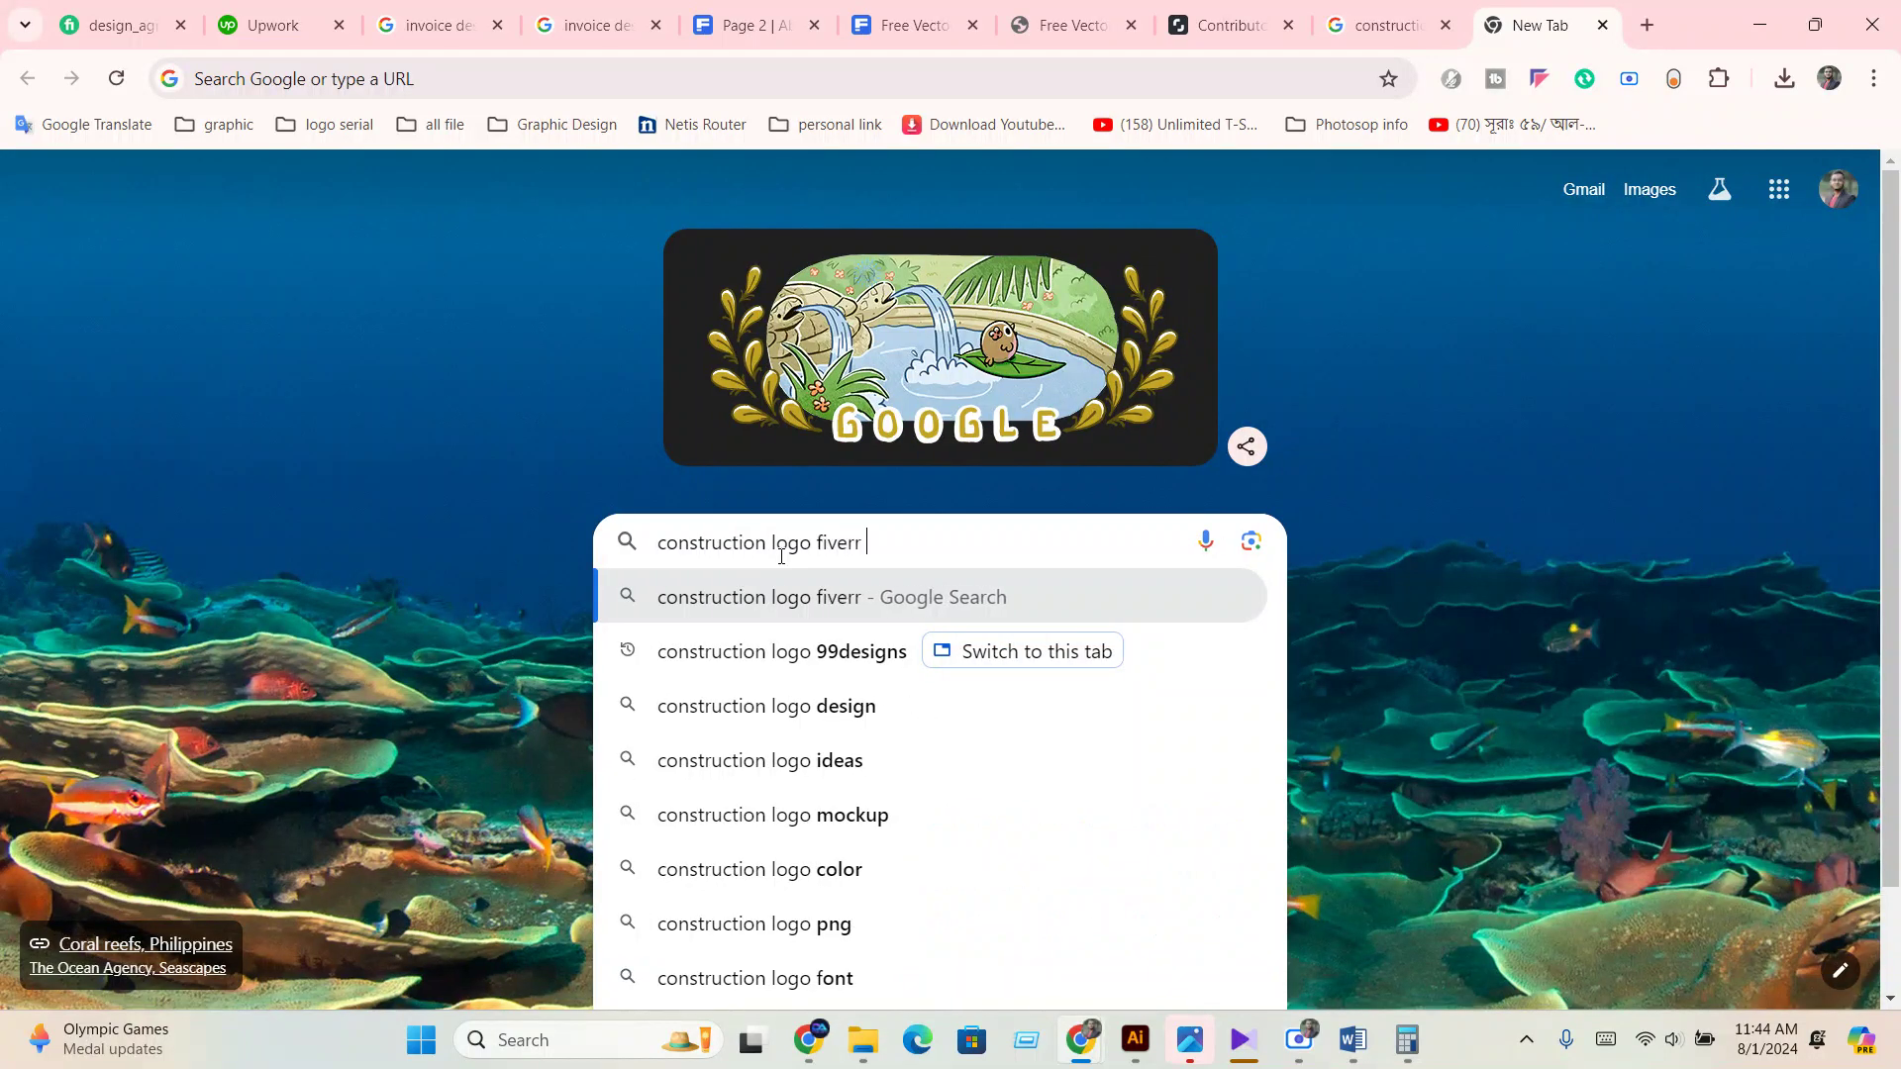
pyautogui.press('Return')
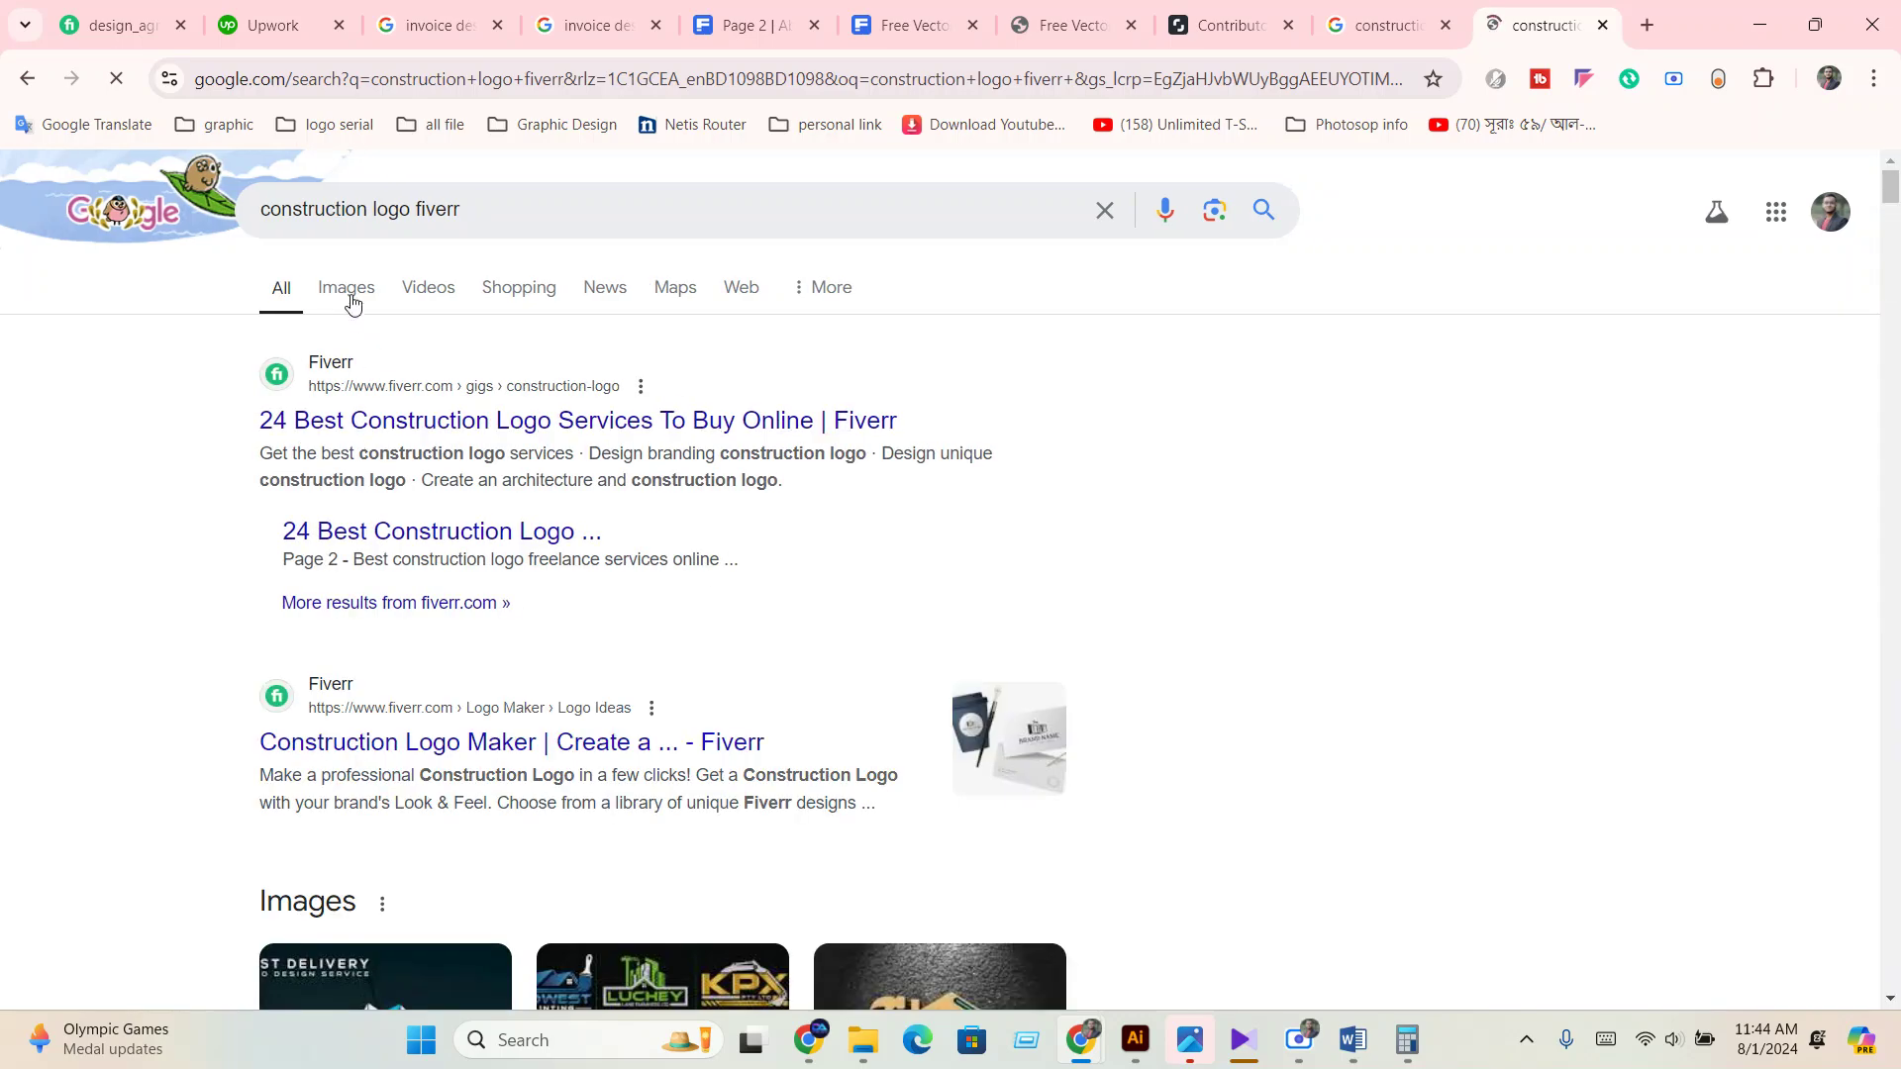
# Check the image results, return to all results, and browse the listings on Fiverr's construction logo services page.
pyautogui.click(352, 291)
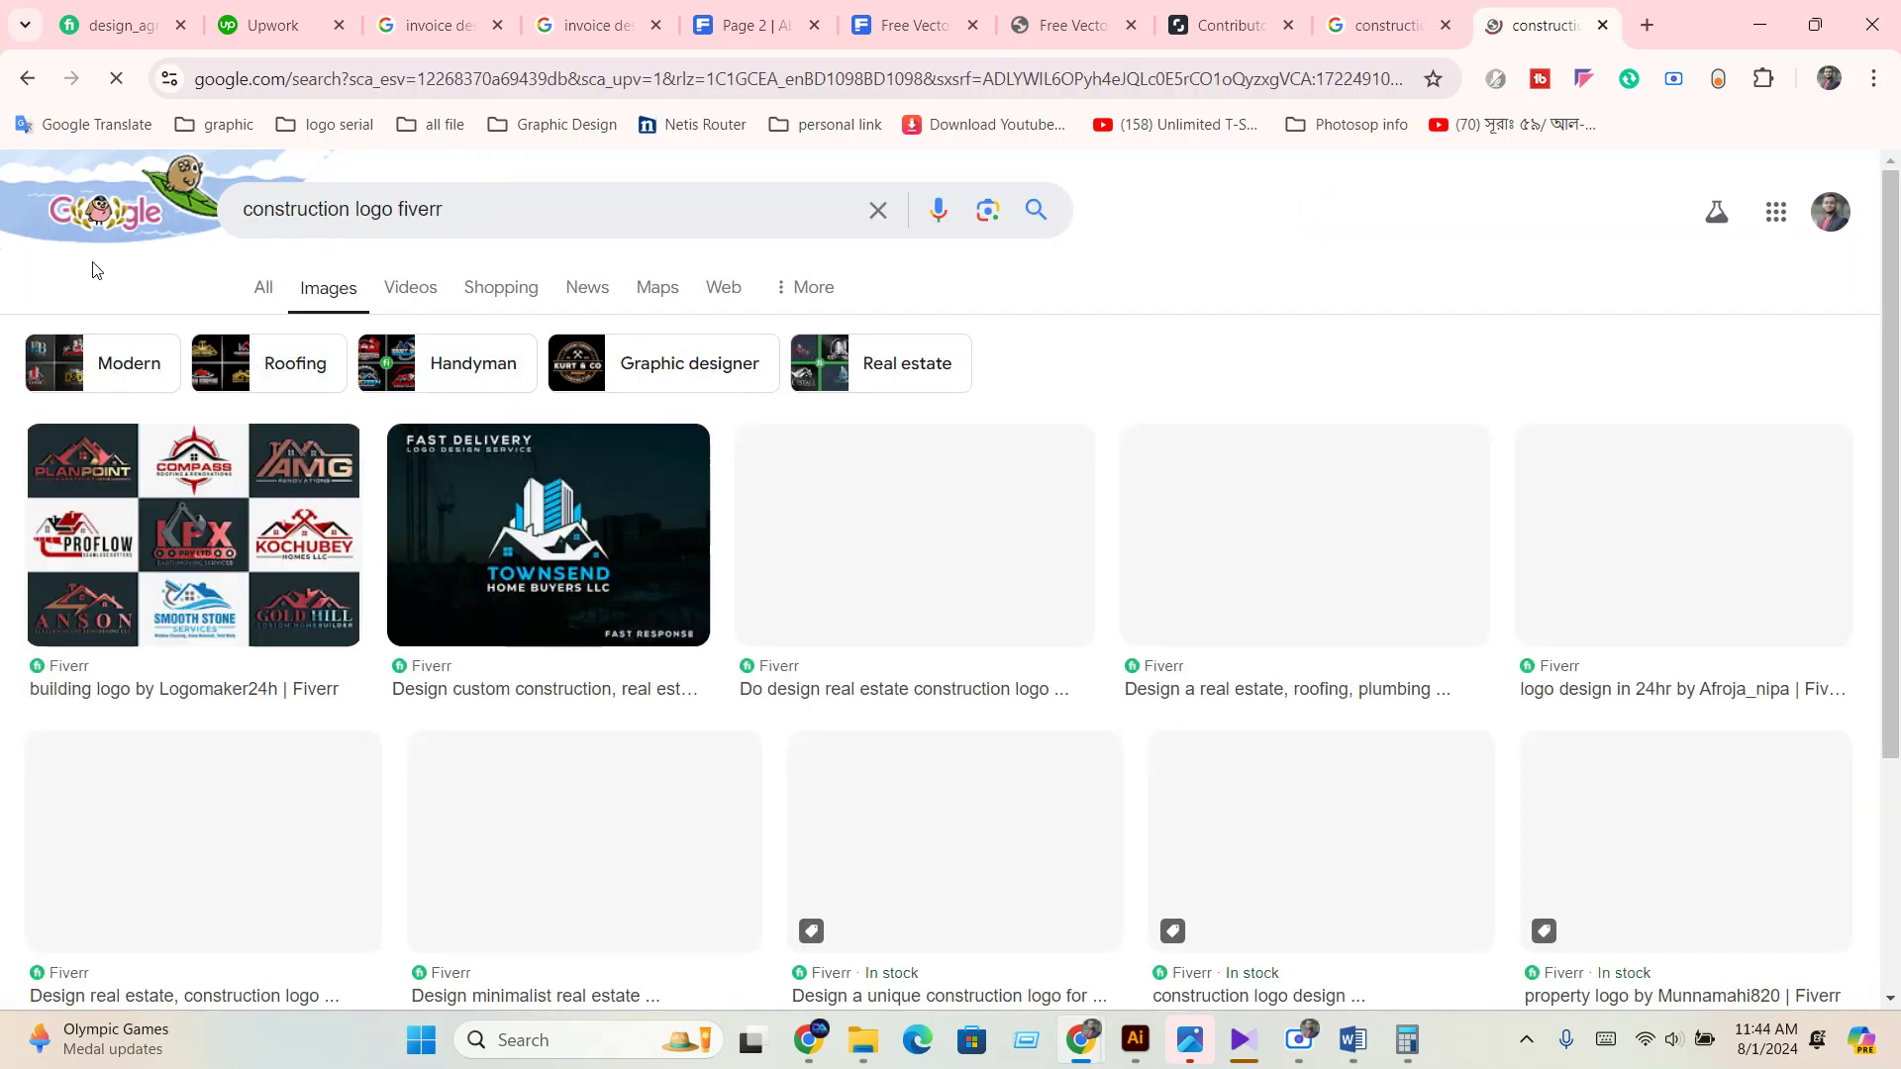
pyautogui.click(263, 287)
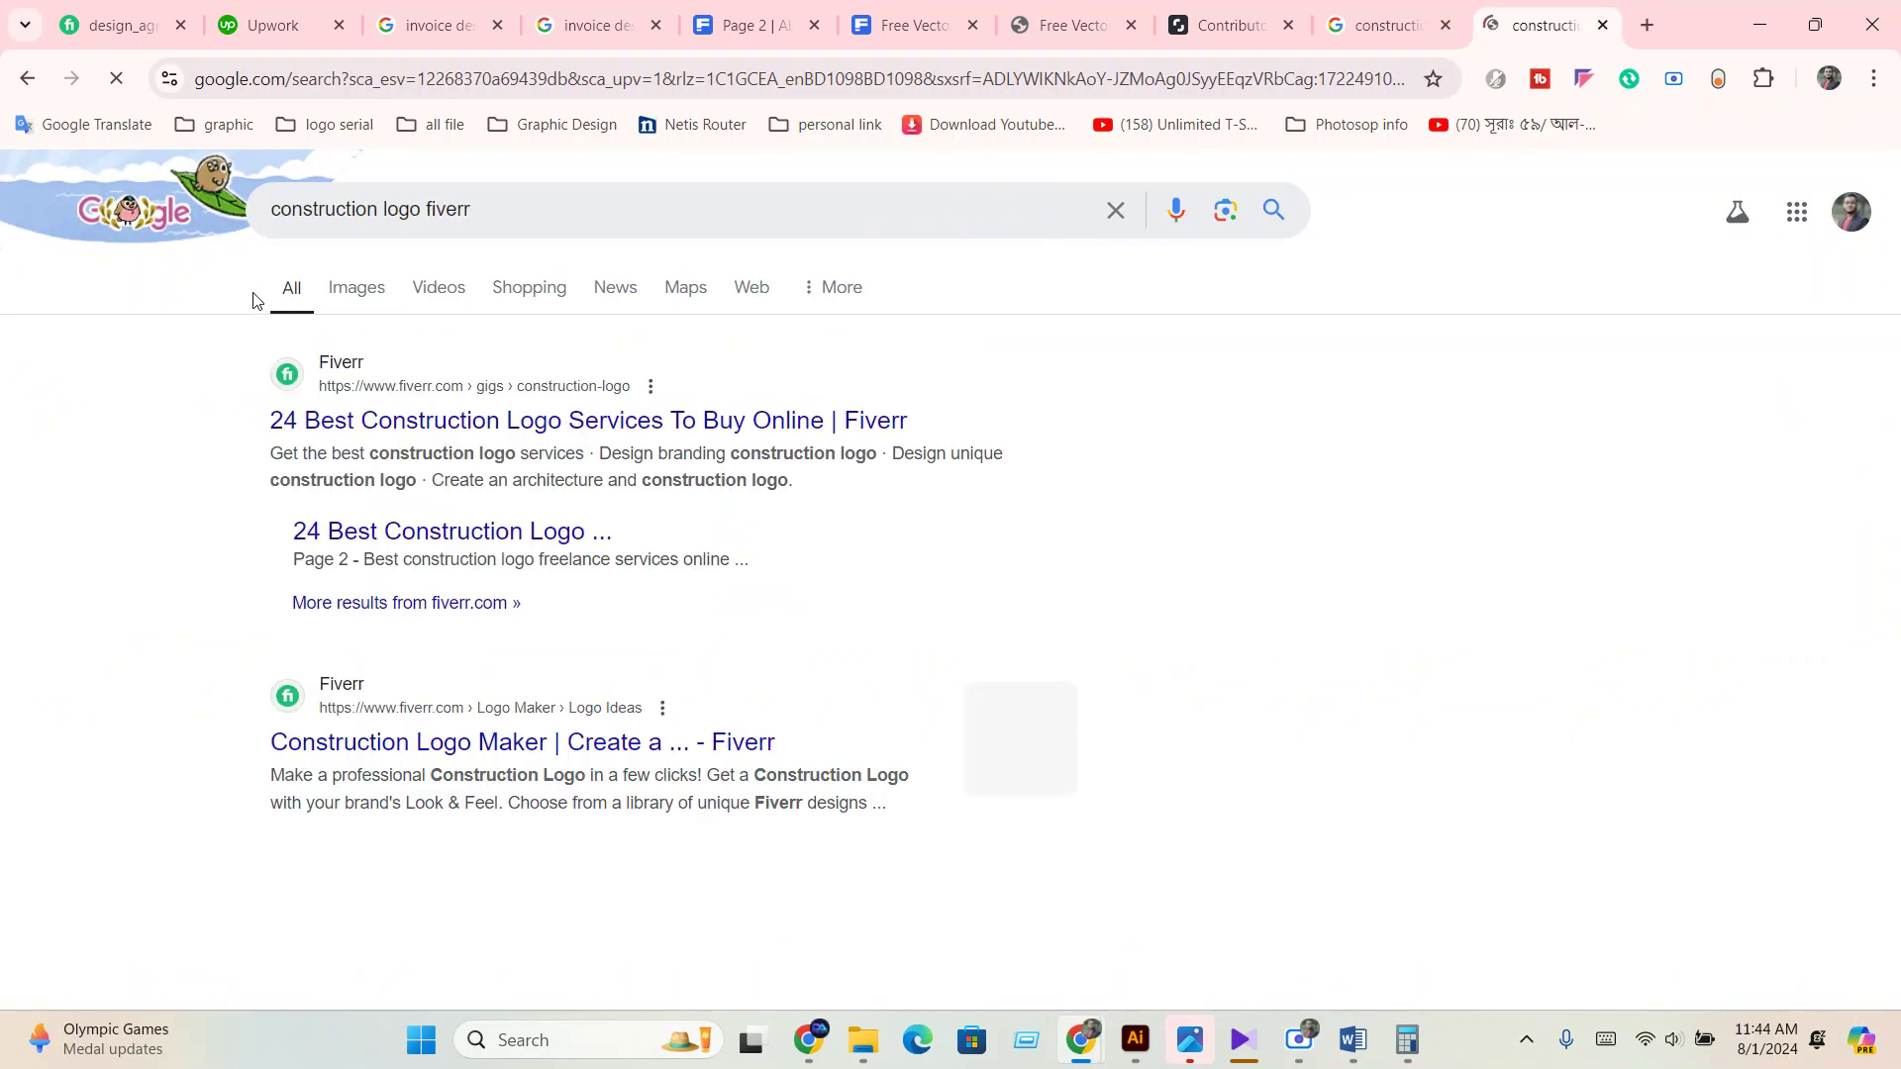
pyautogui.click(524, 445)
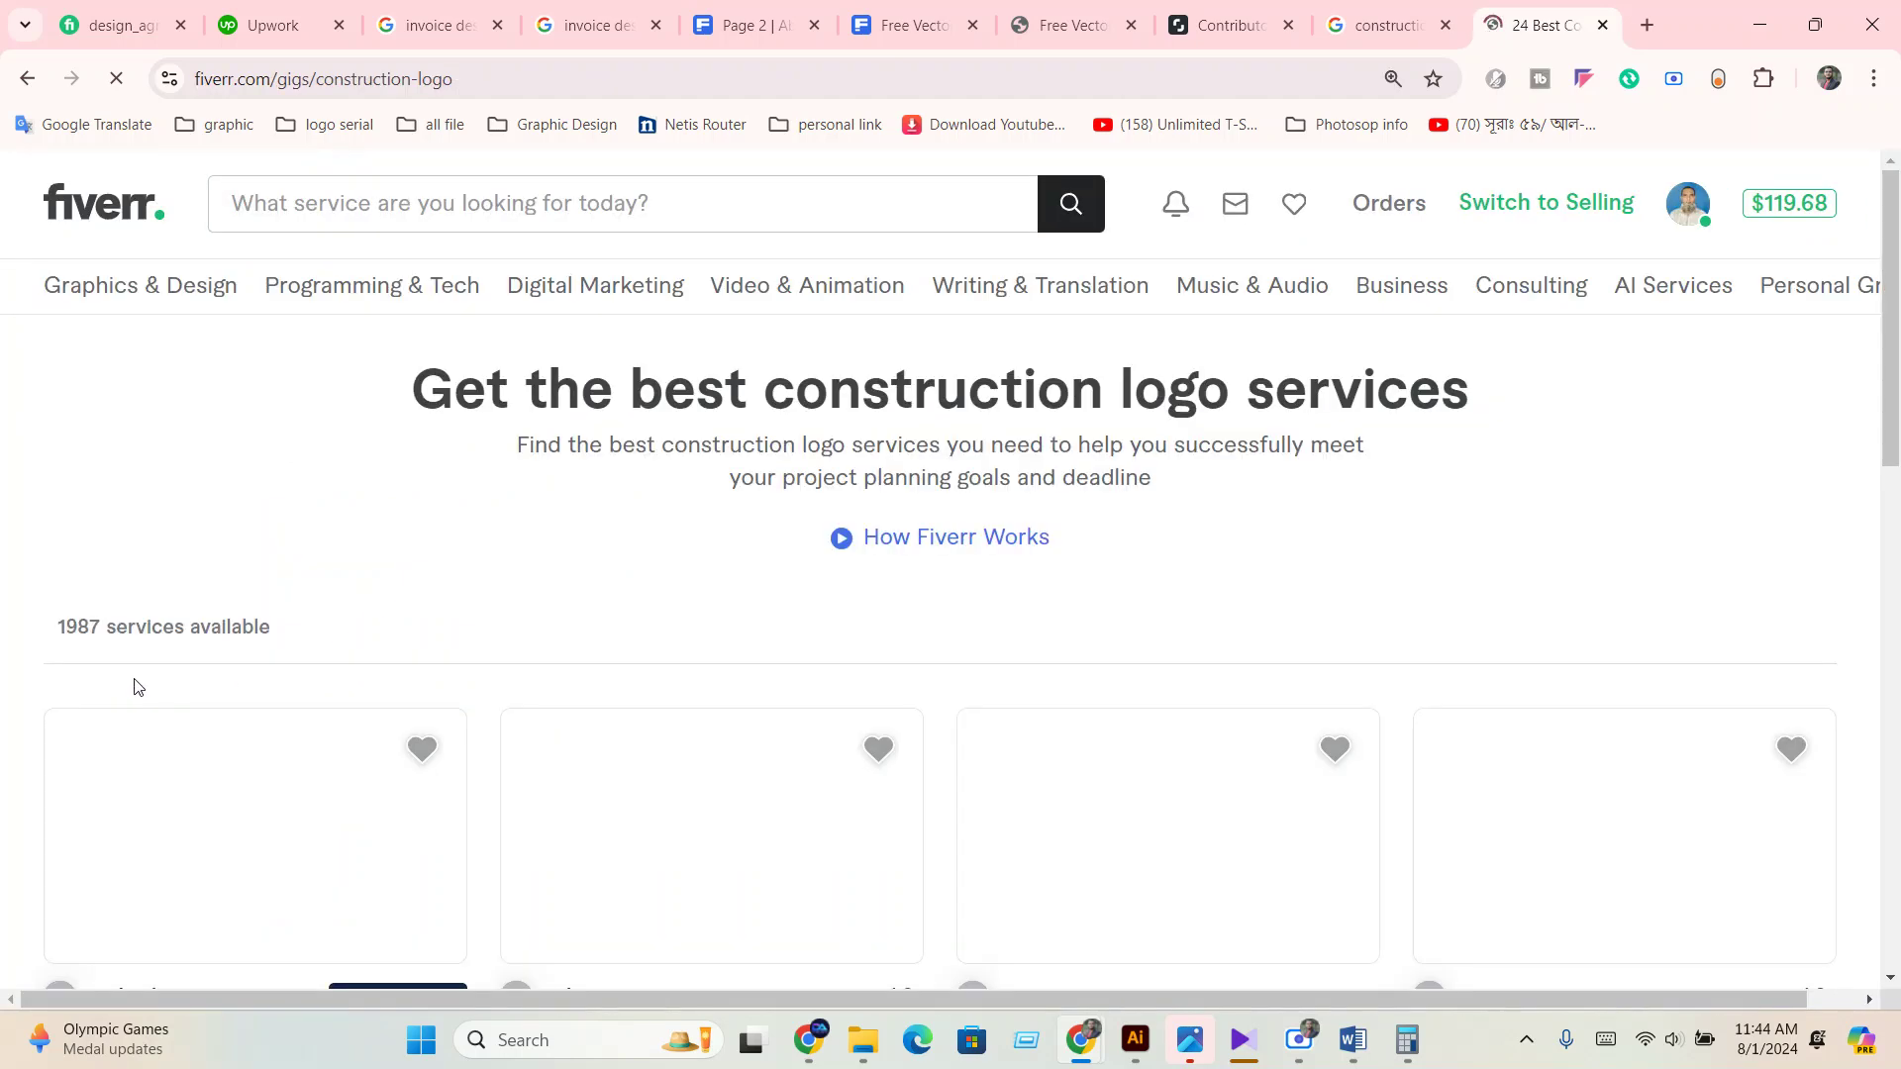
pyautogui.scroll(-1, 148, 535)
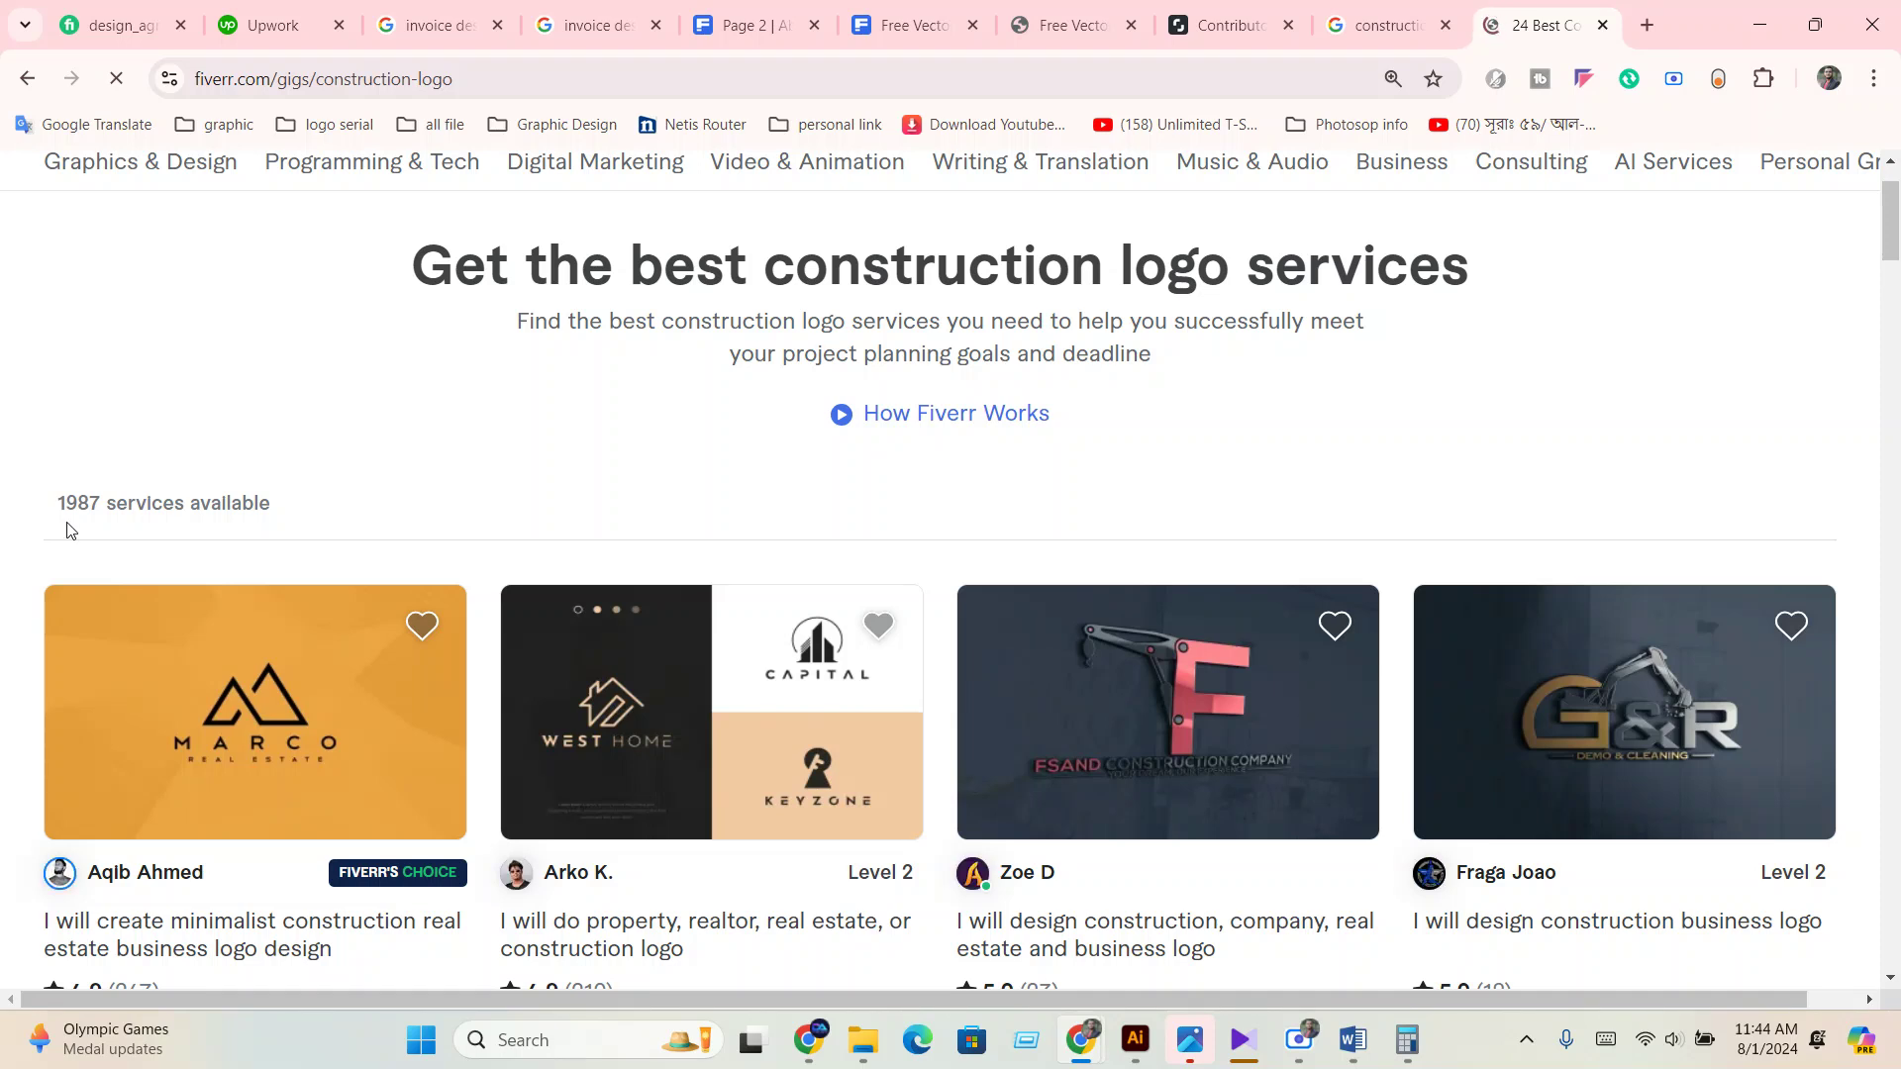
pyautogui.scroll(-2, 75, 534)
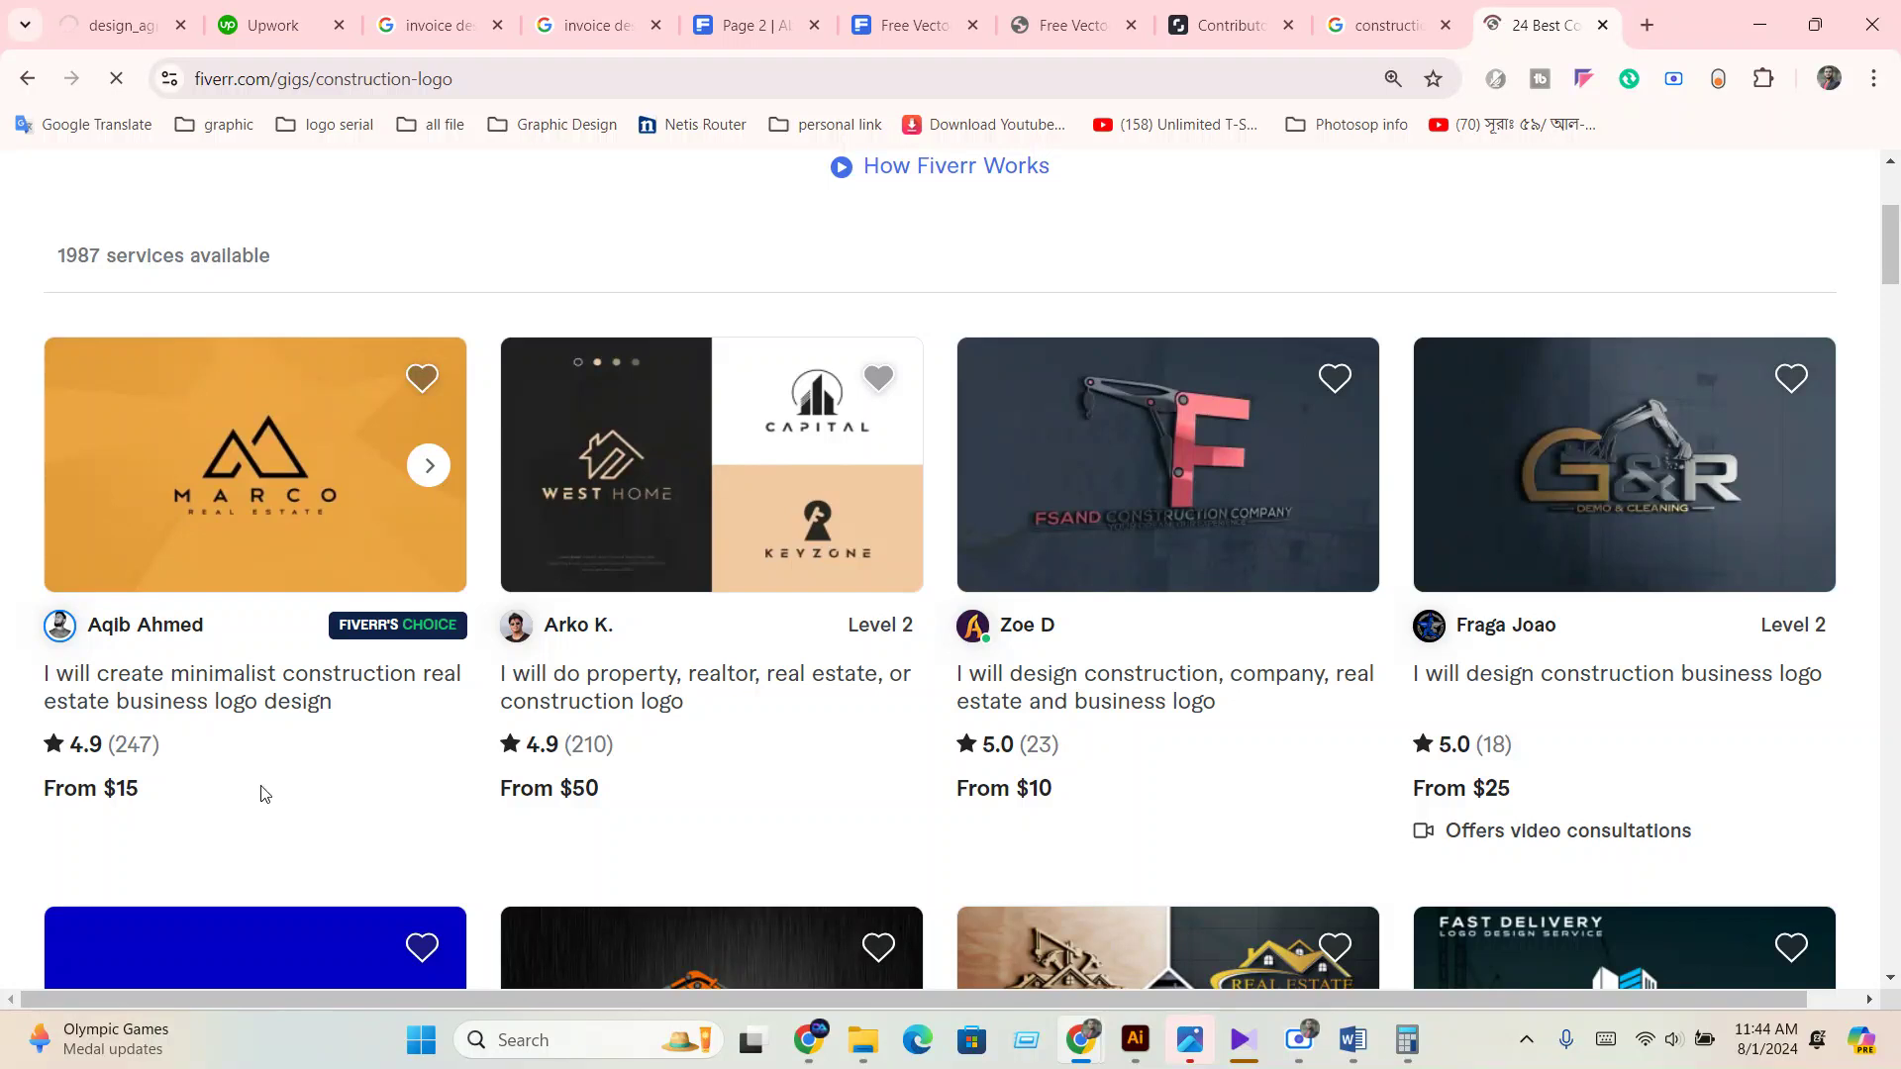
pyautogui.scroll(-1, 260, 793)
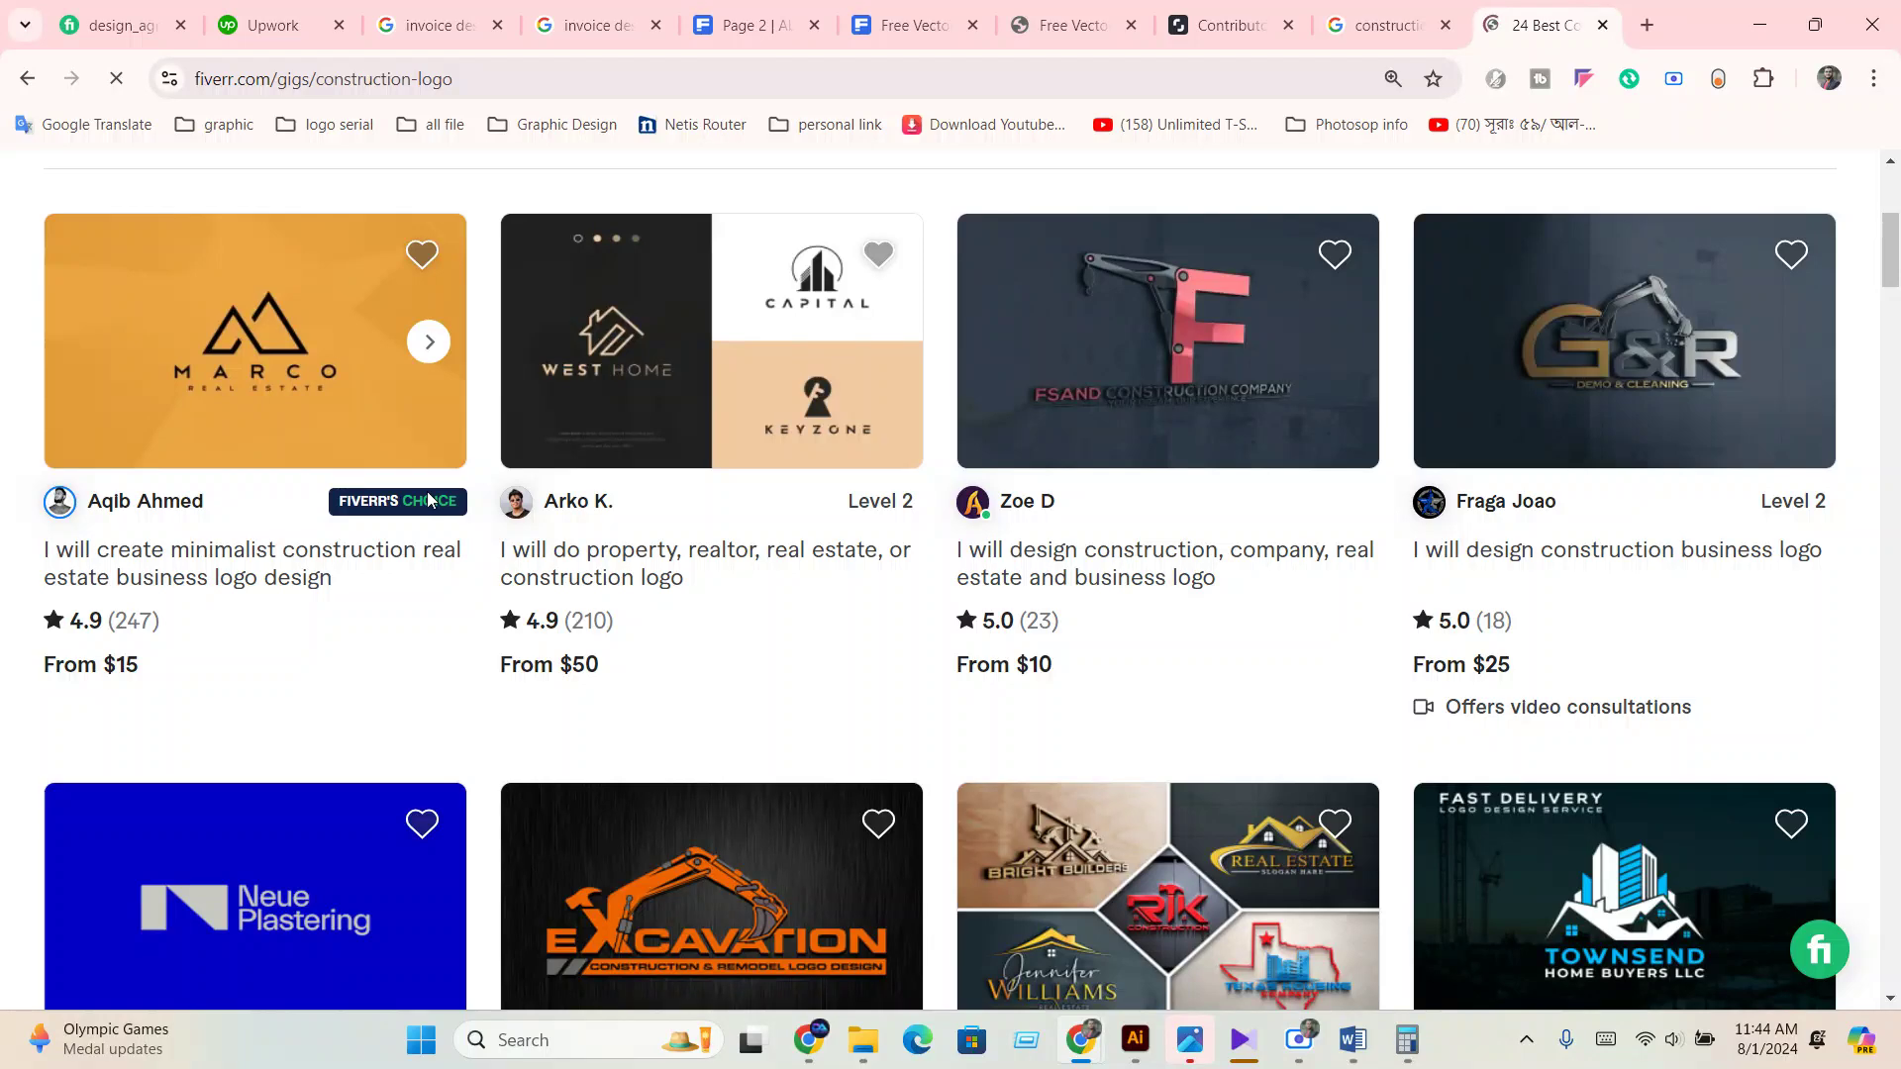
# Open the minimalist construction real estate business logo gig in a new browser tab and switch to it.
pyautogui.rightClick(267, 306)
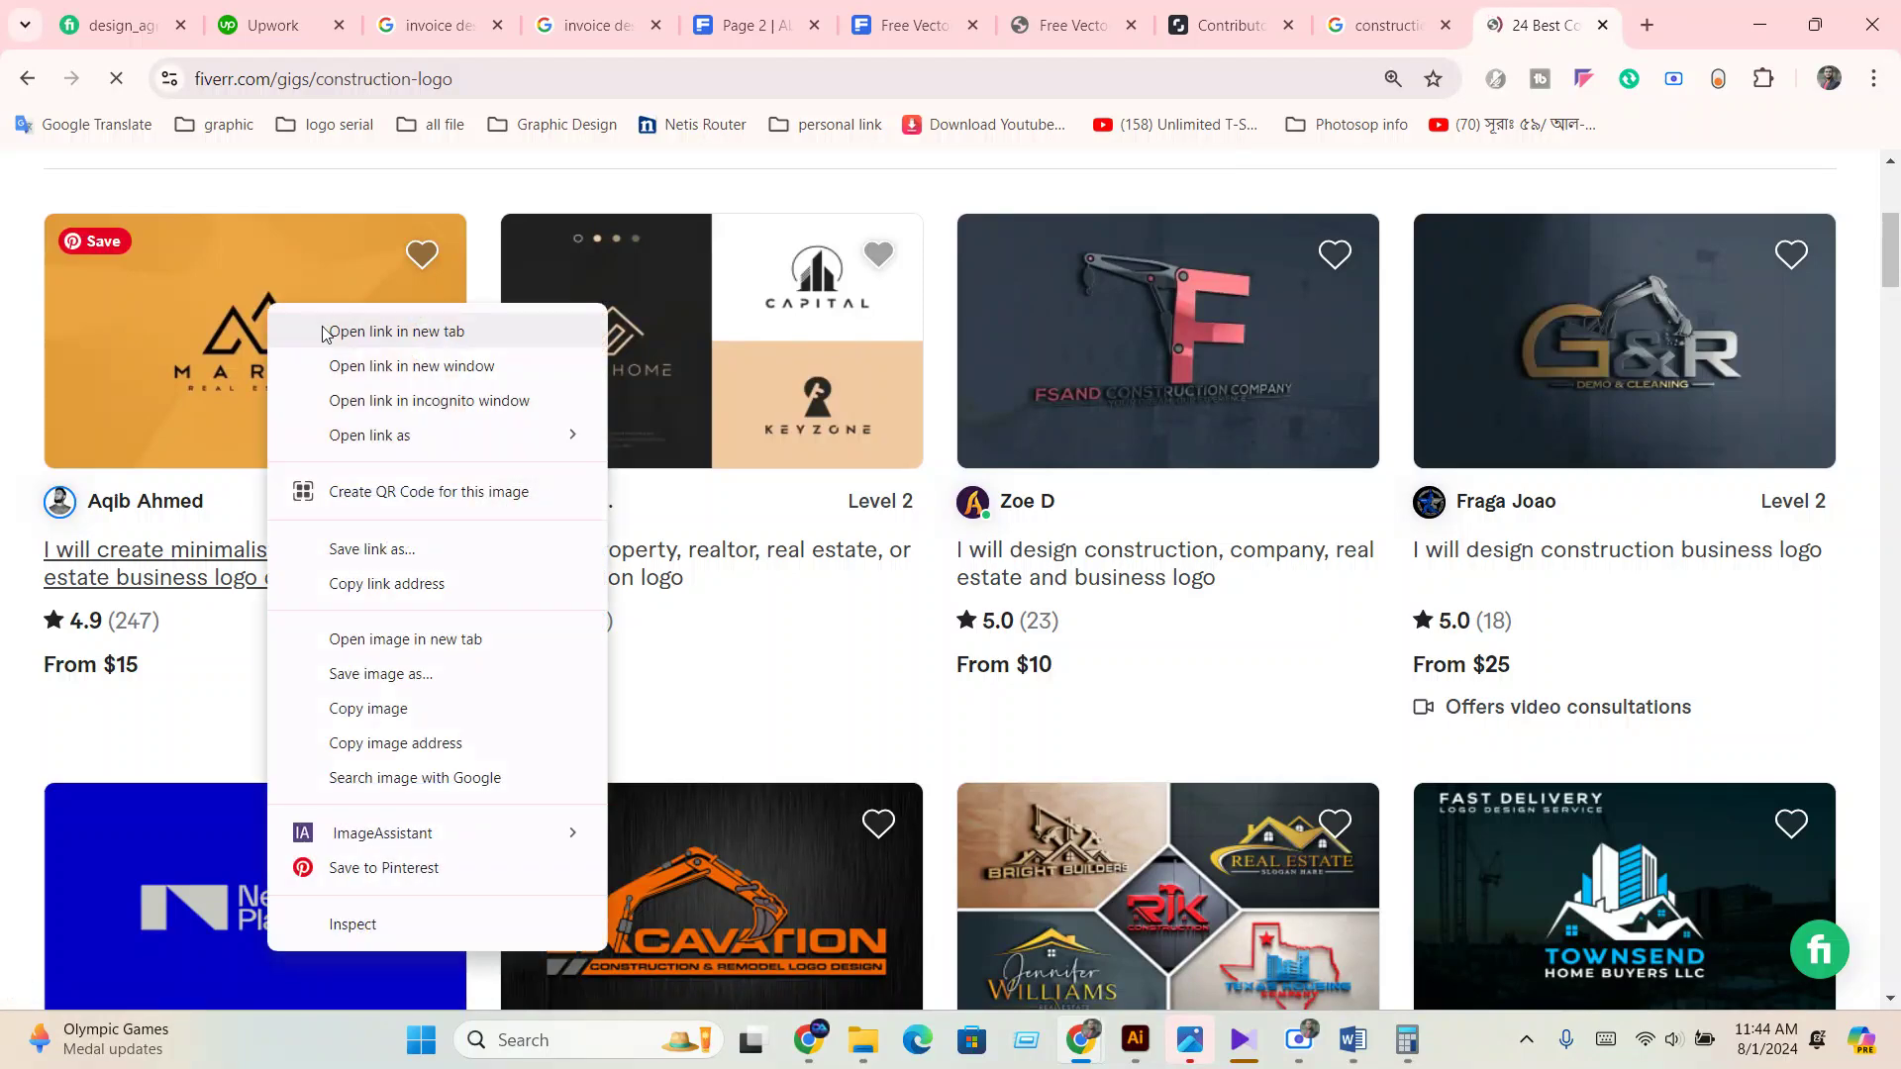
pyautogui.click(327, 331)
pyautogui.hotkey('ctrl', 'Tab')
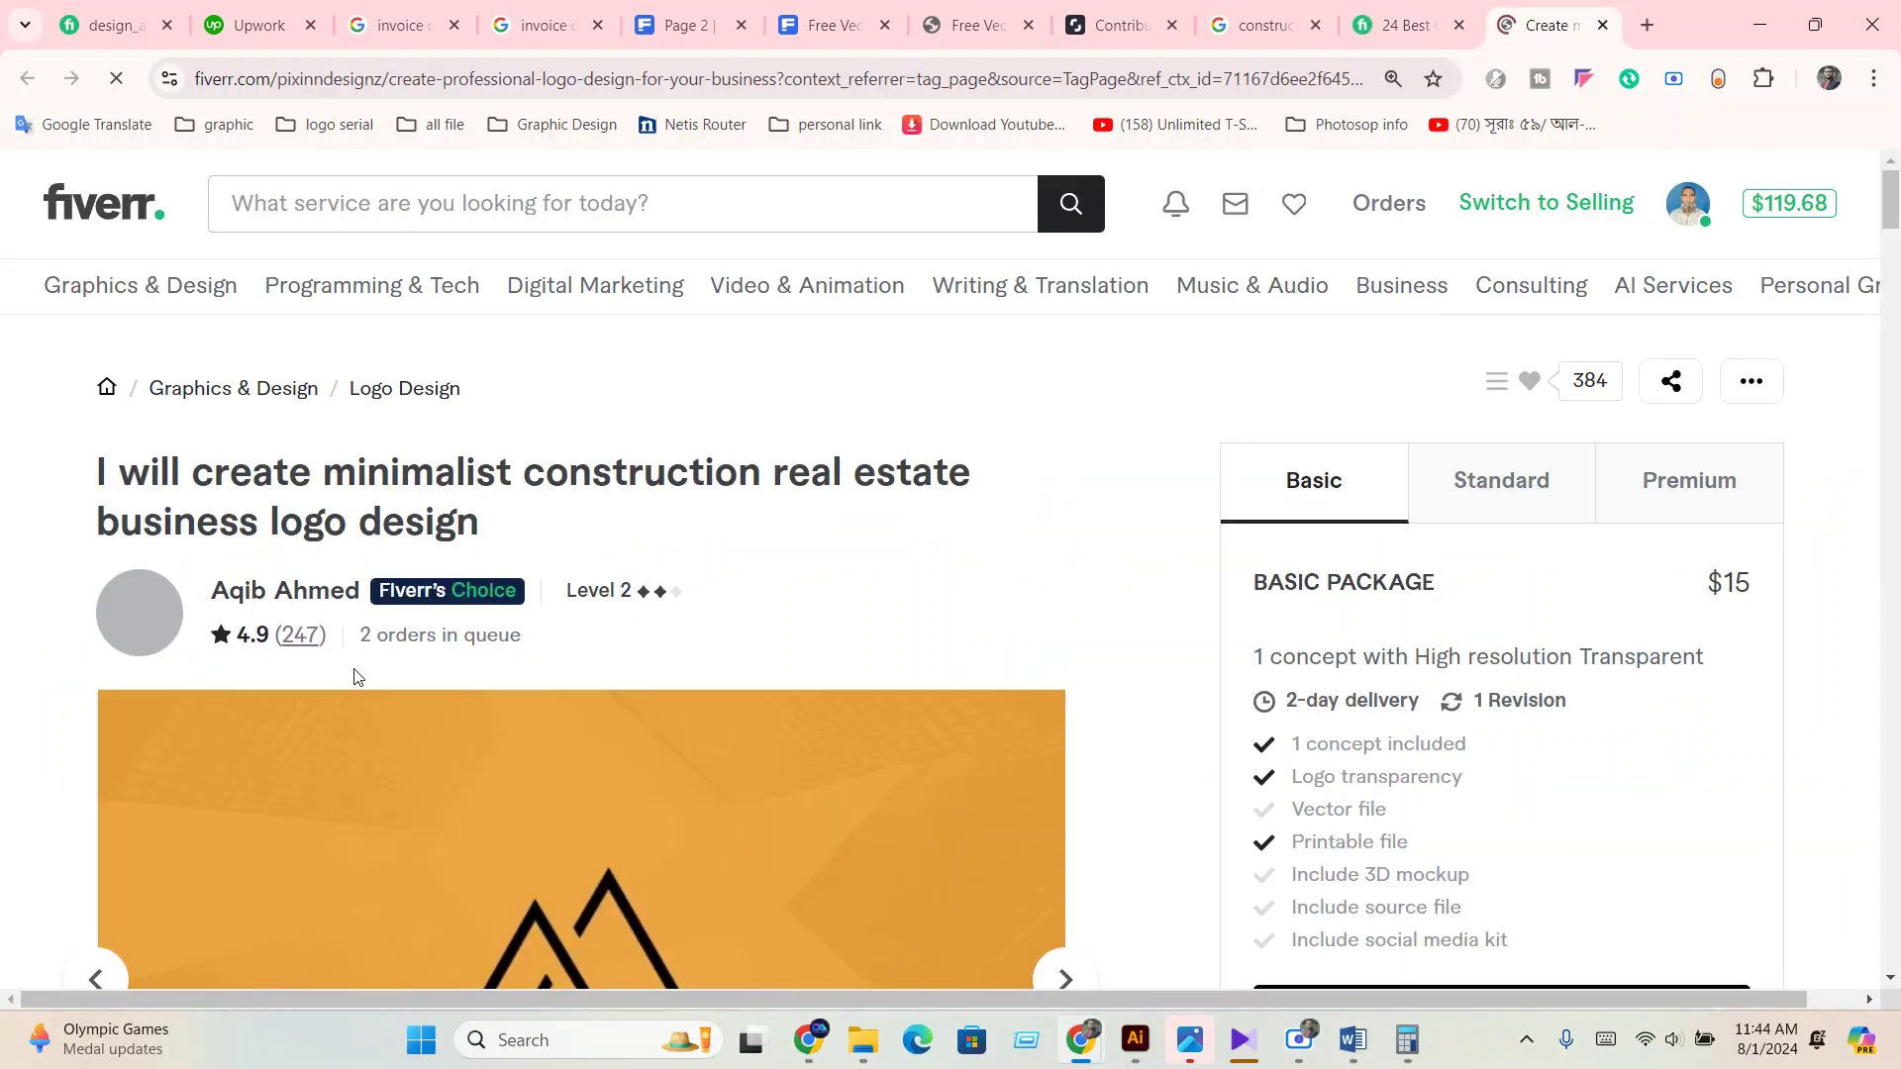
# Look through the logo samples in the gallery of the minimalist construction real estate logo gig.
pyautogui.scroll(-3, 362, 673)
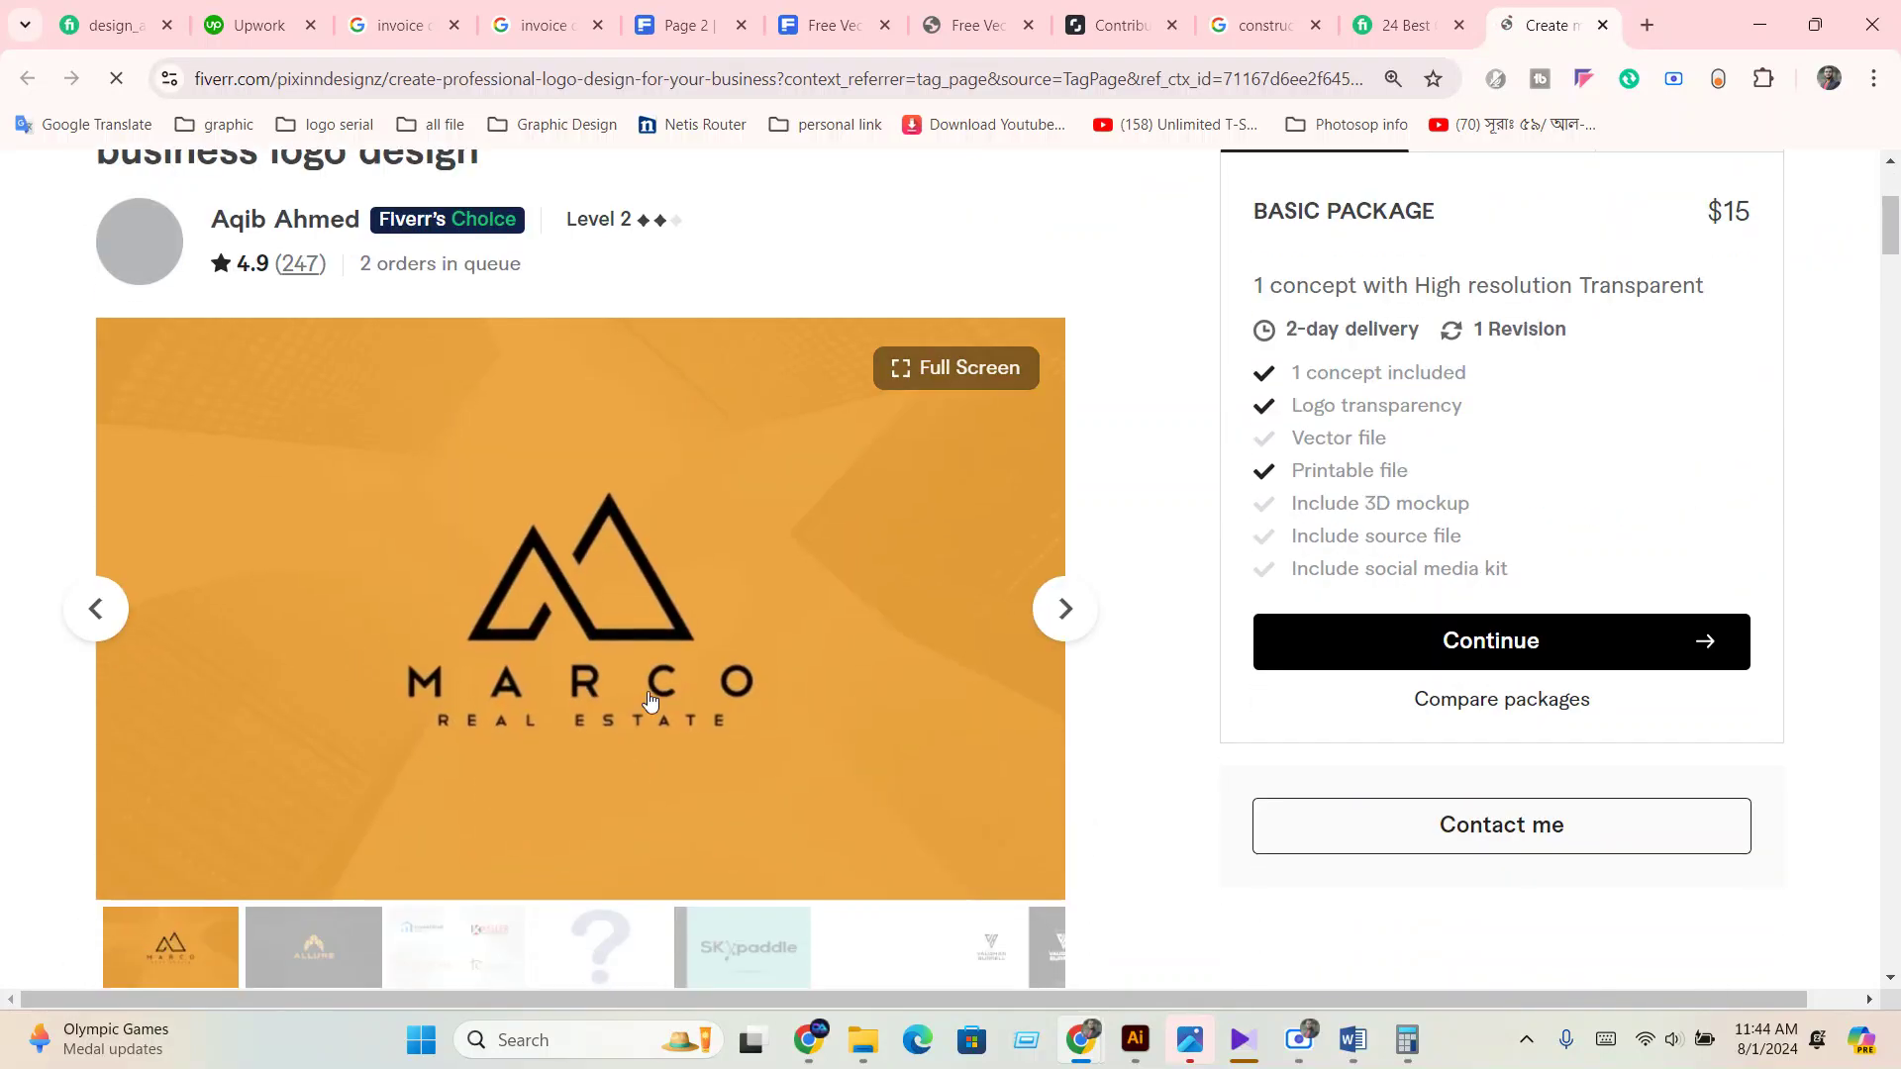
pyautogui.click(1079, 616)
pyautogui.scroll(-3, 1022, 666)
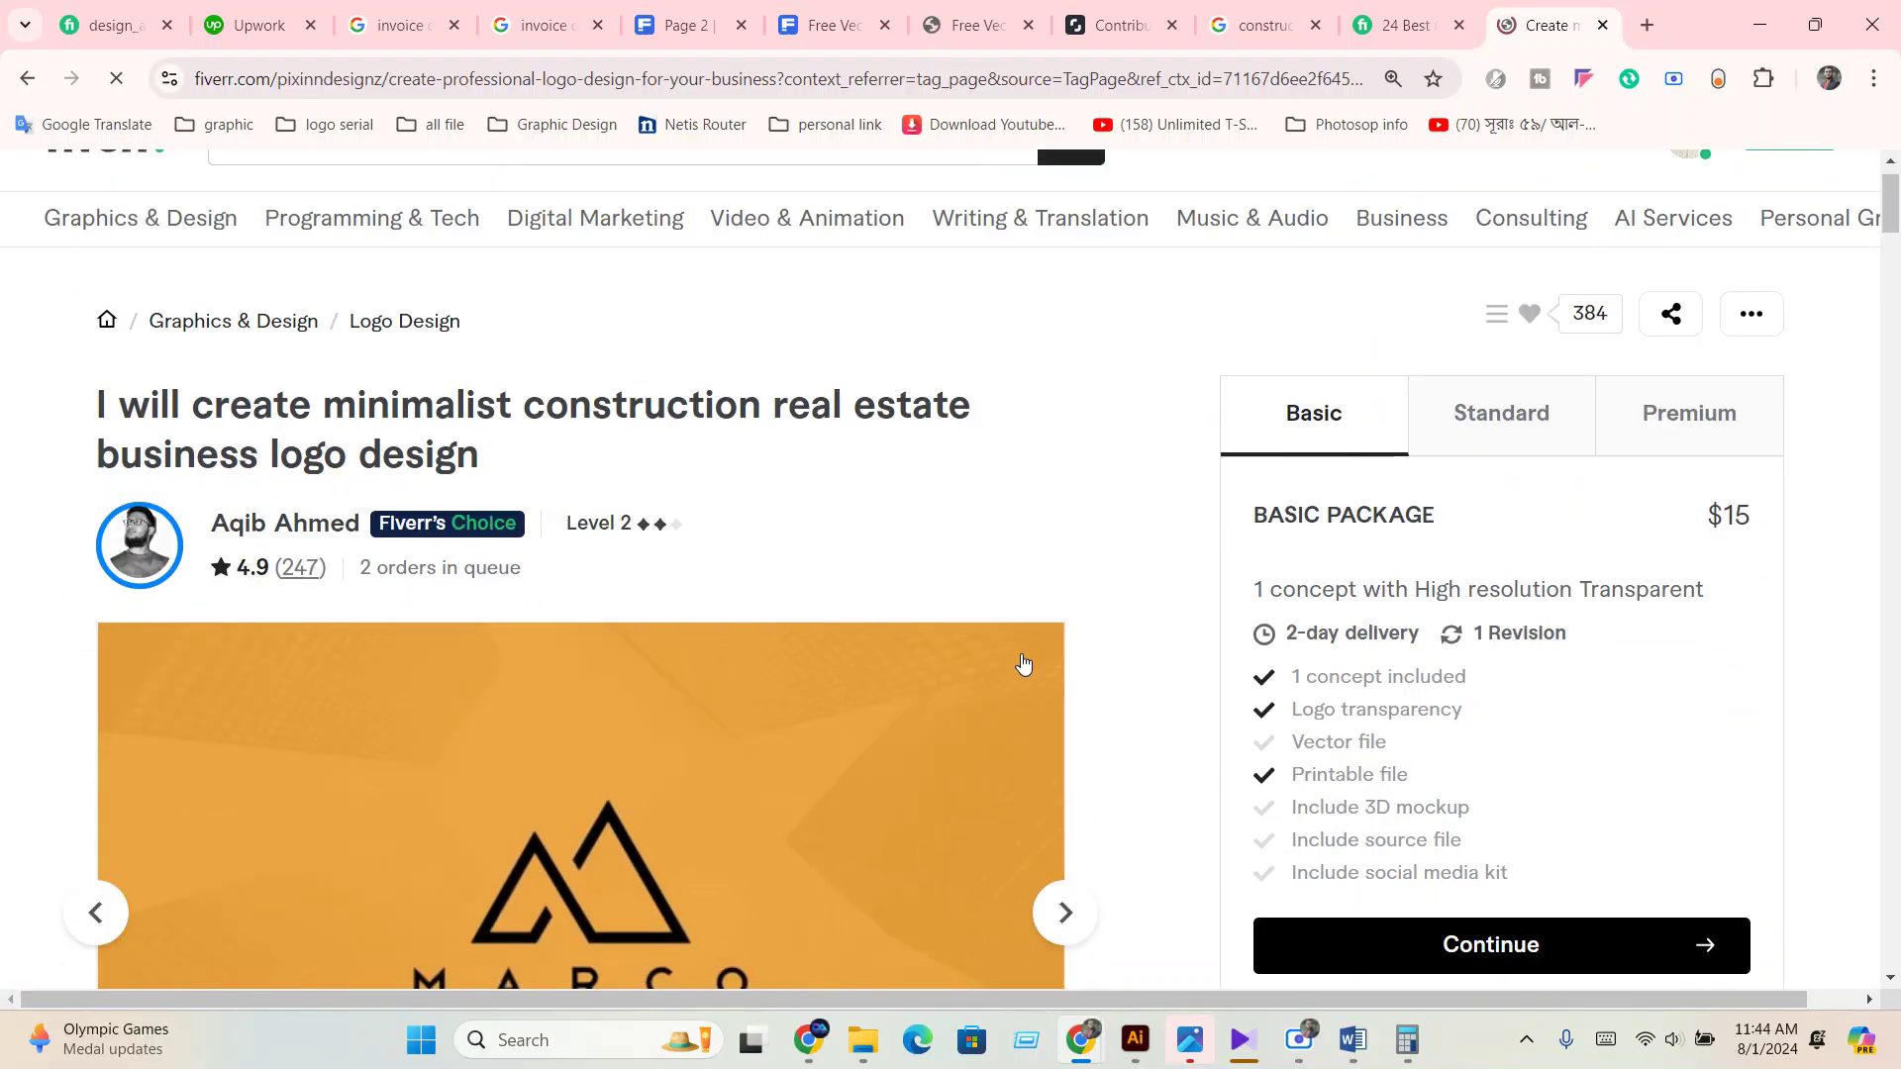
pyautogui.scroll(3, 490, 542)
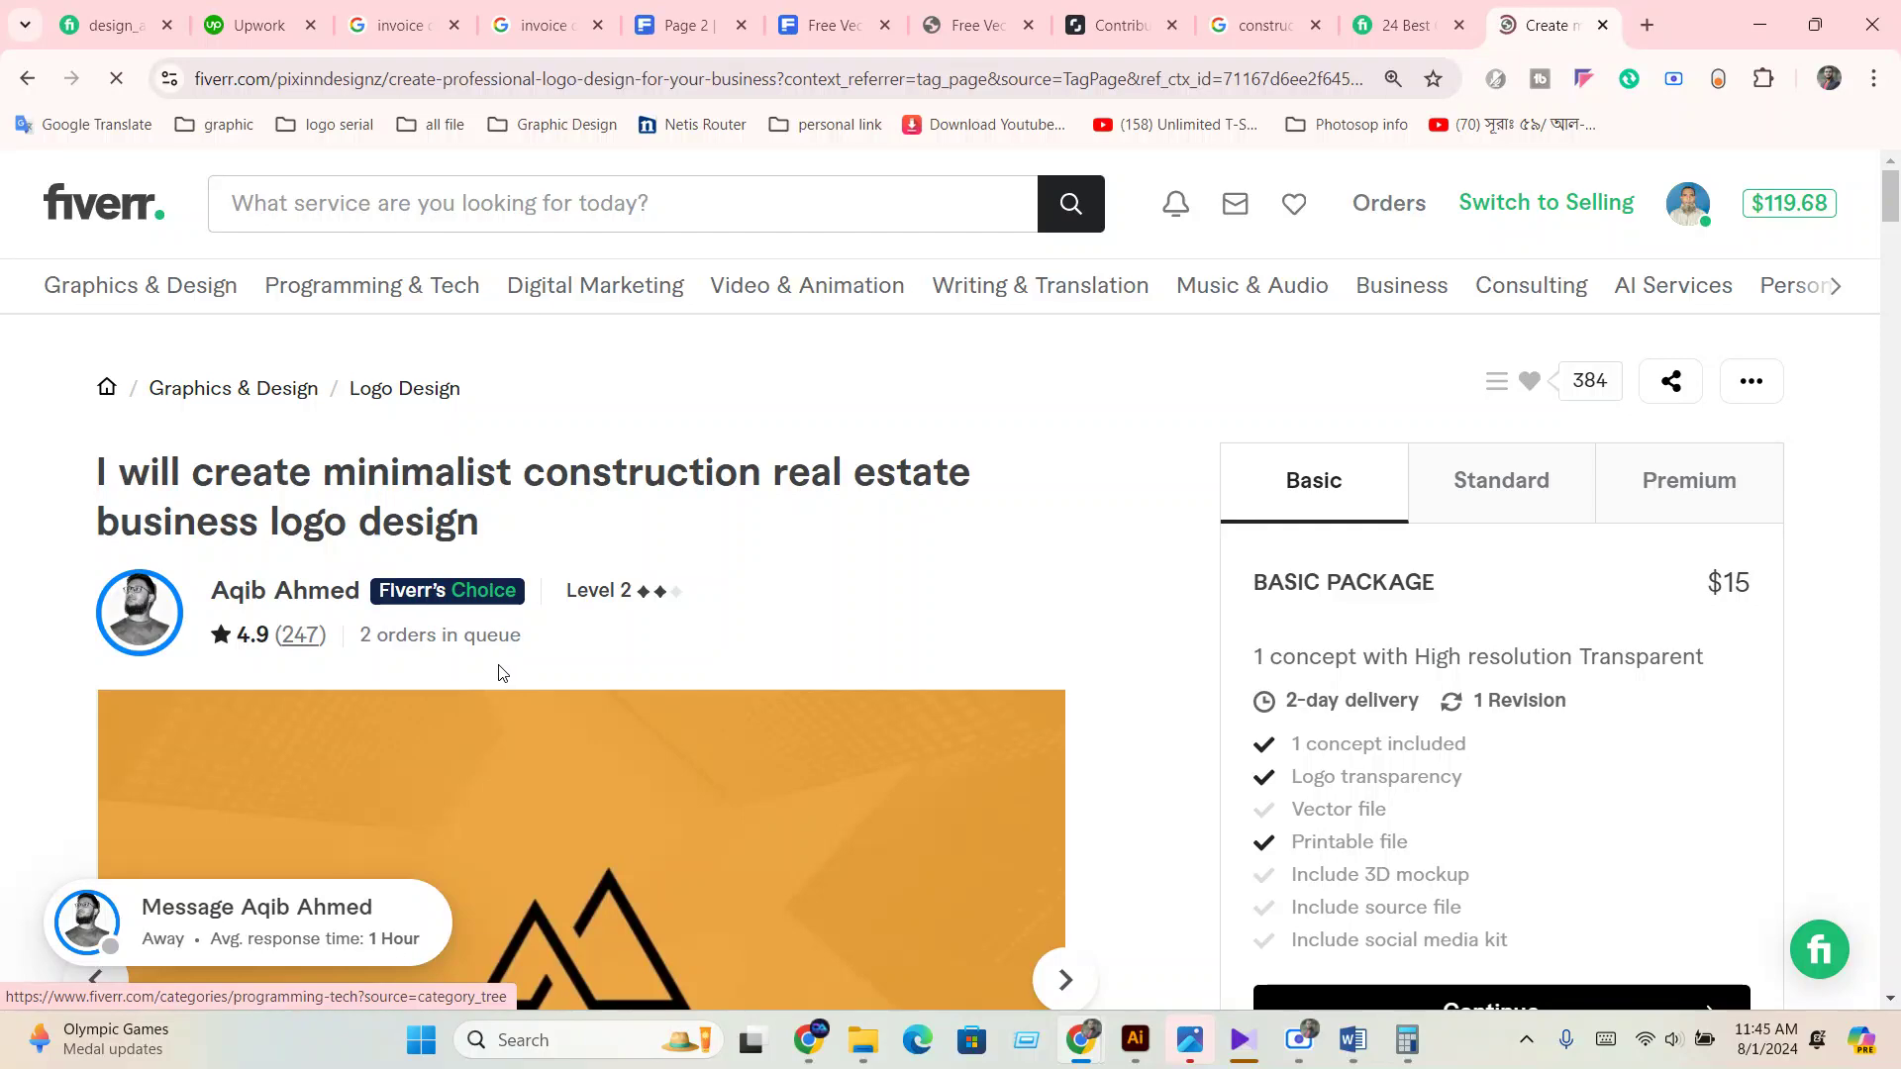
pyautogui.scroll(-2, 1072, 737)
pyautogui.click(1066, 732)
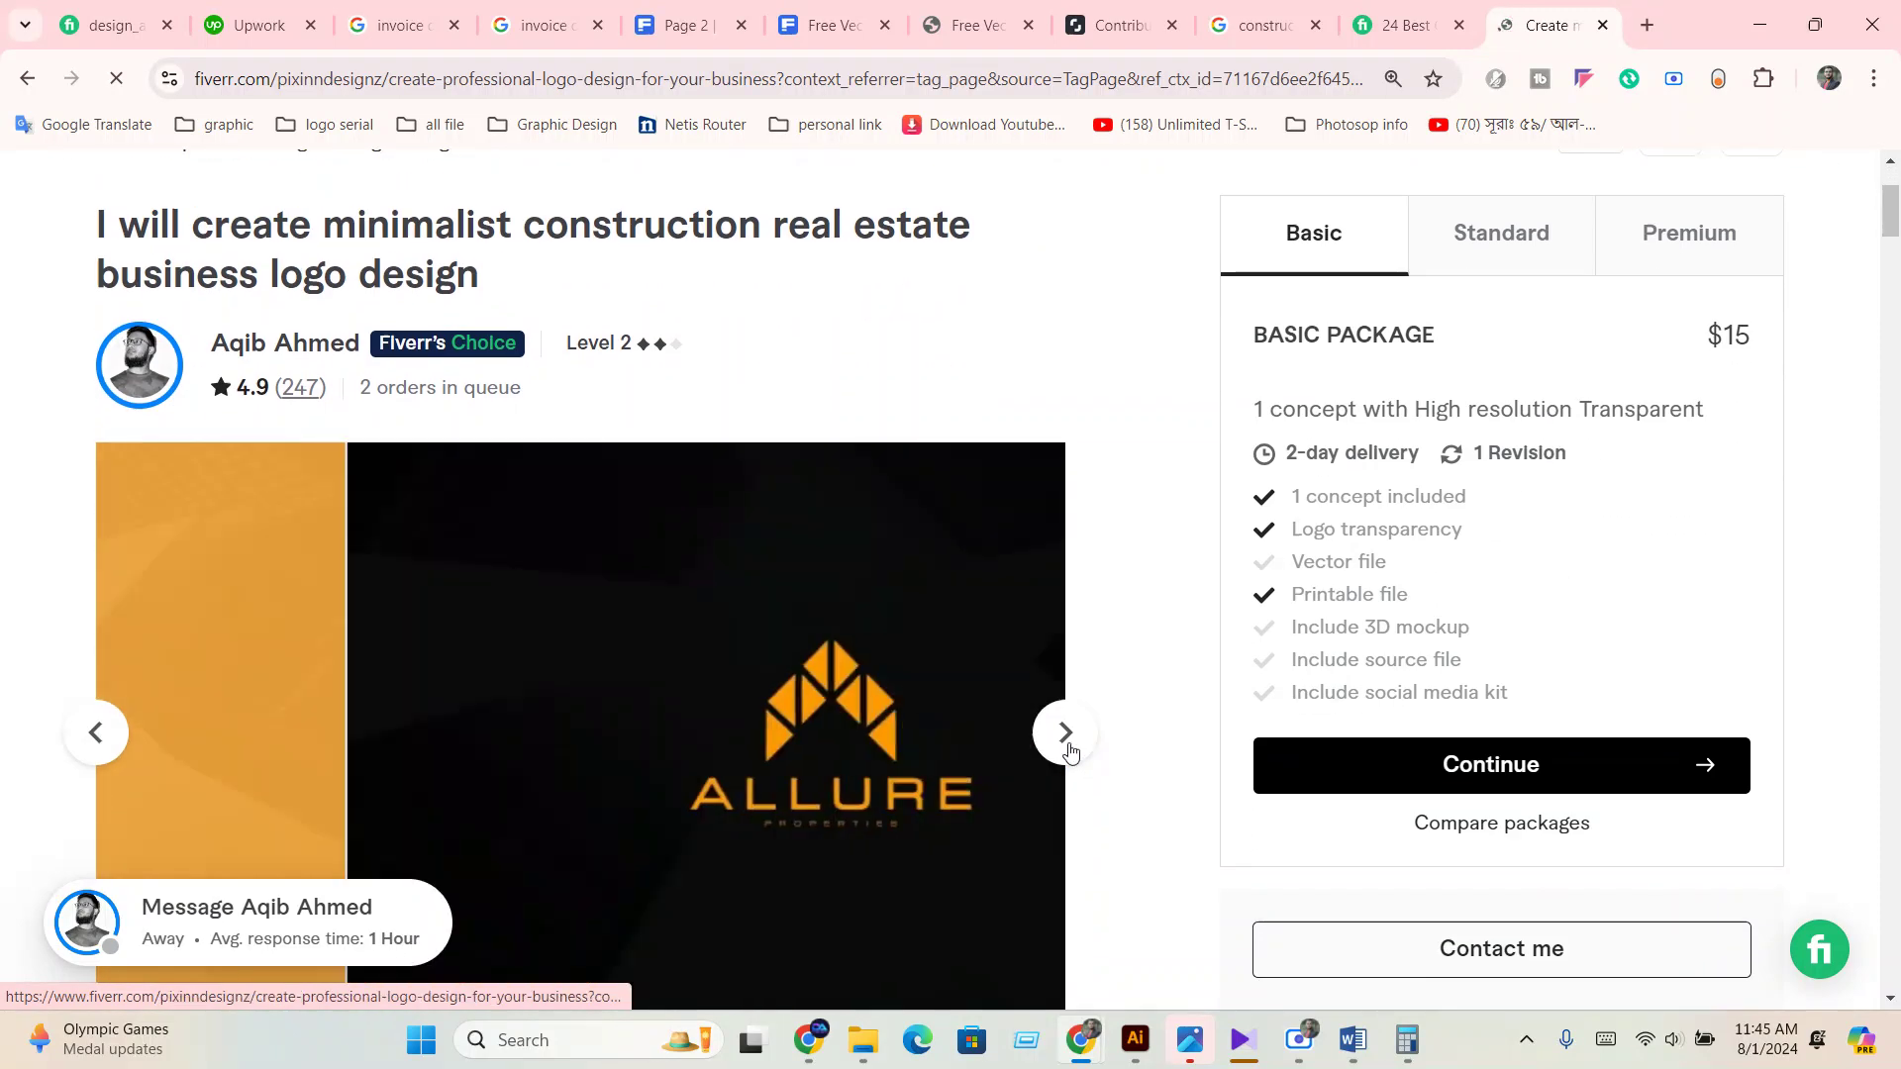
pyautogui.scroll(-1, 950, 756)
pyautogui.click(1083, 630)
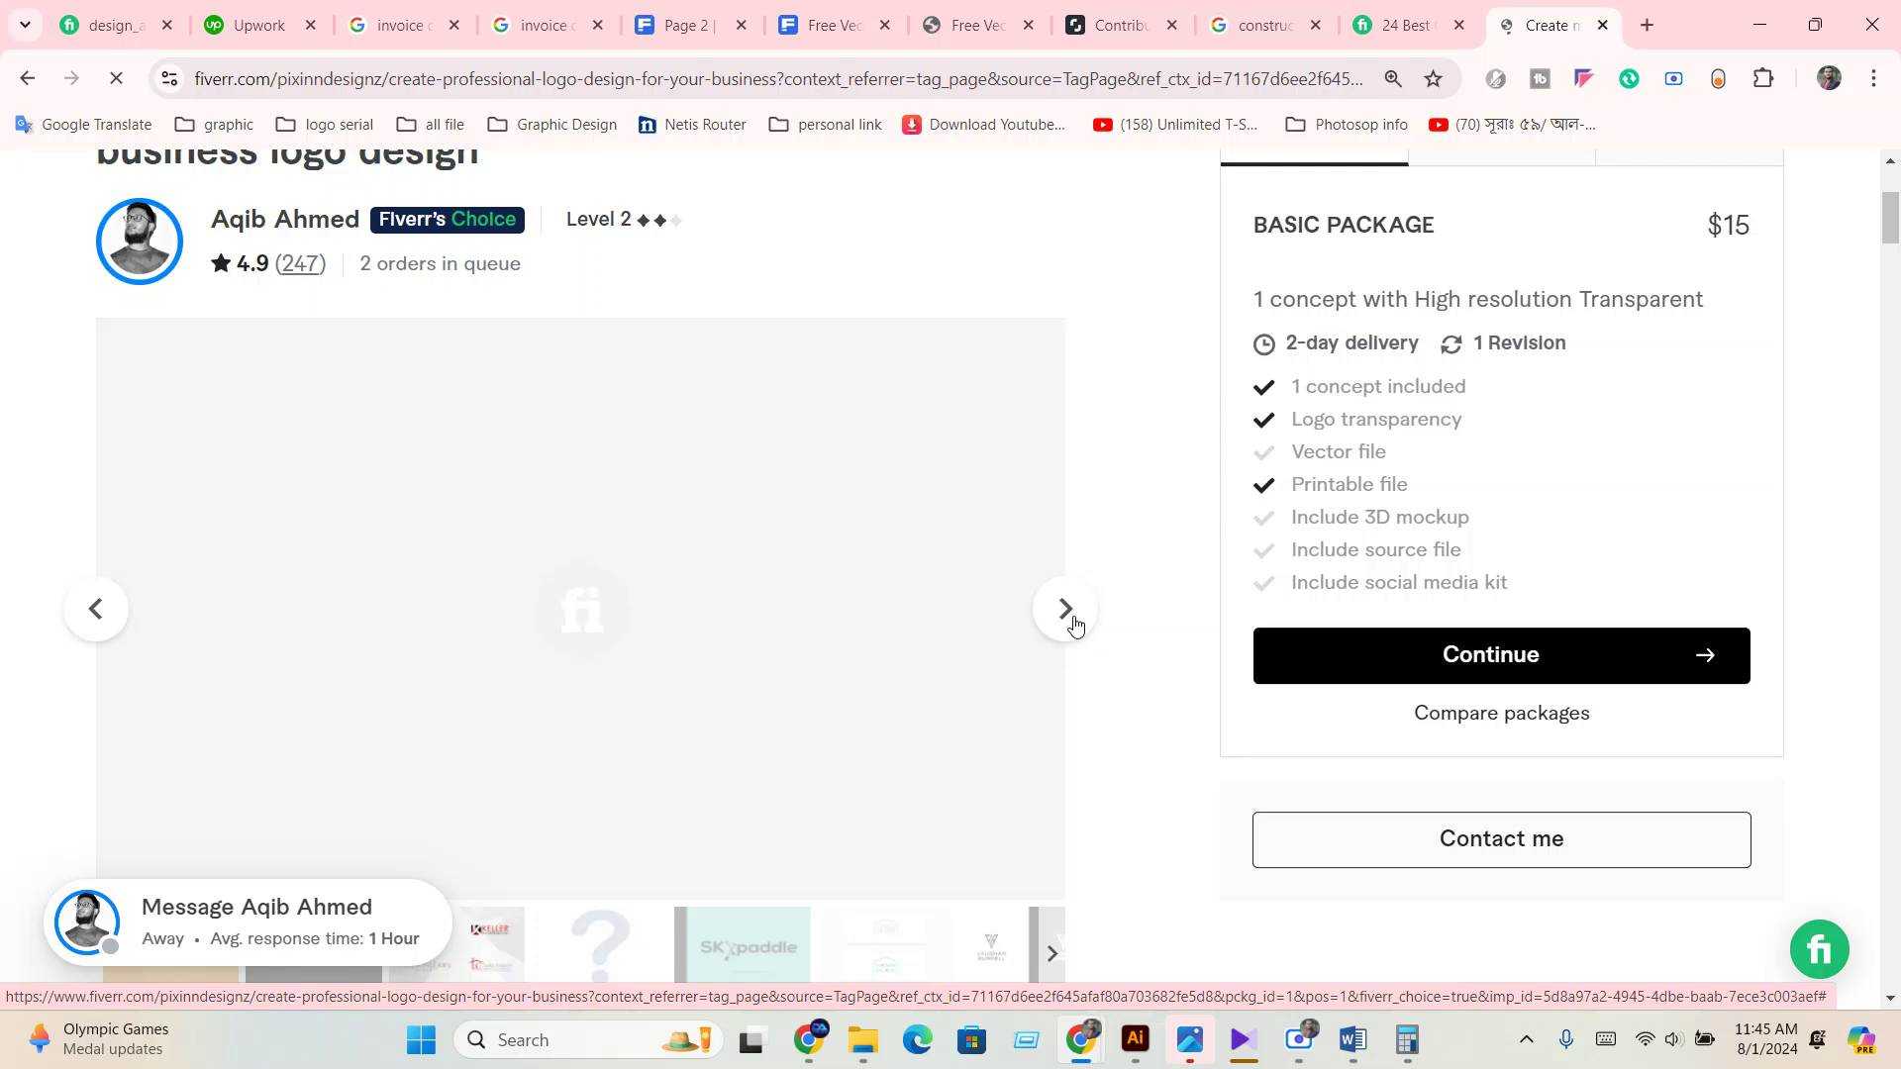
pyautogui.click(26, 78)
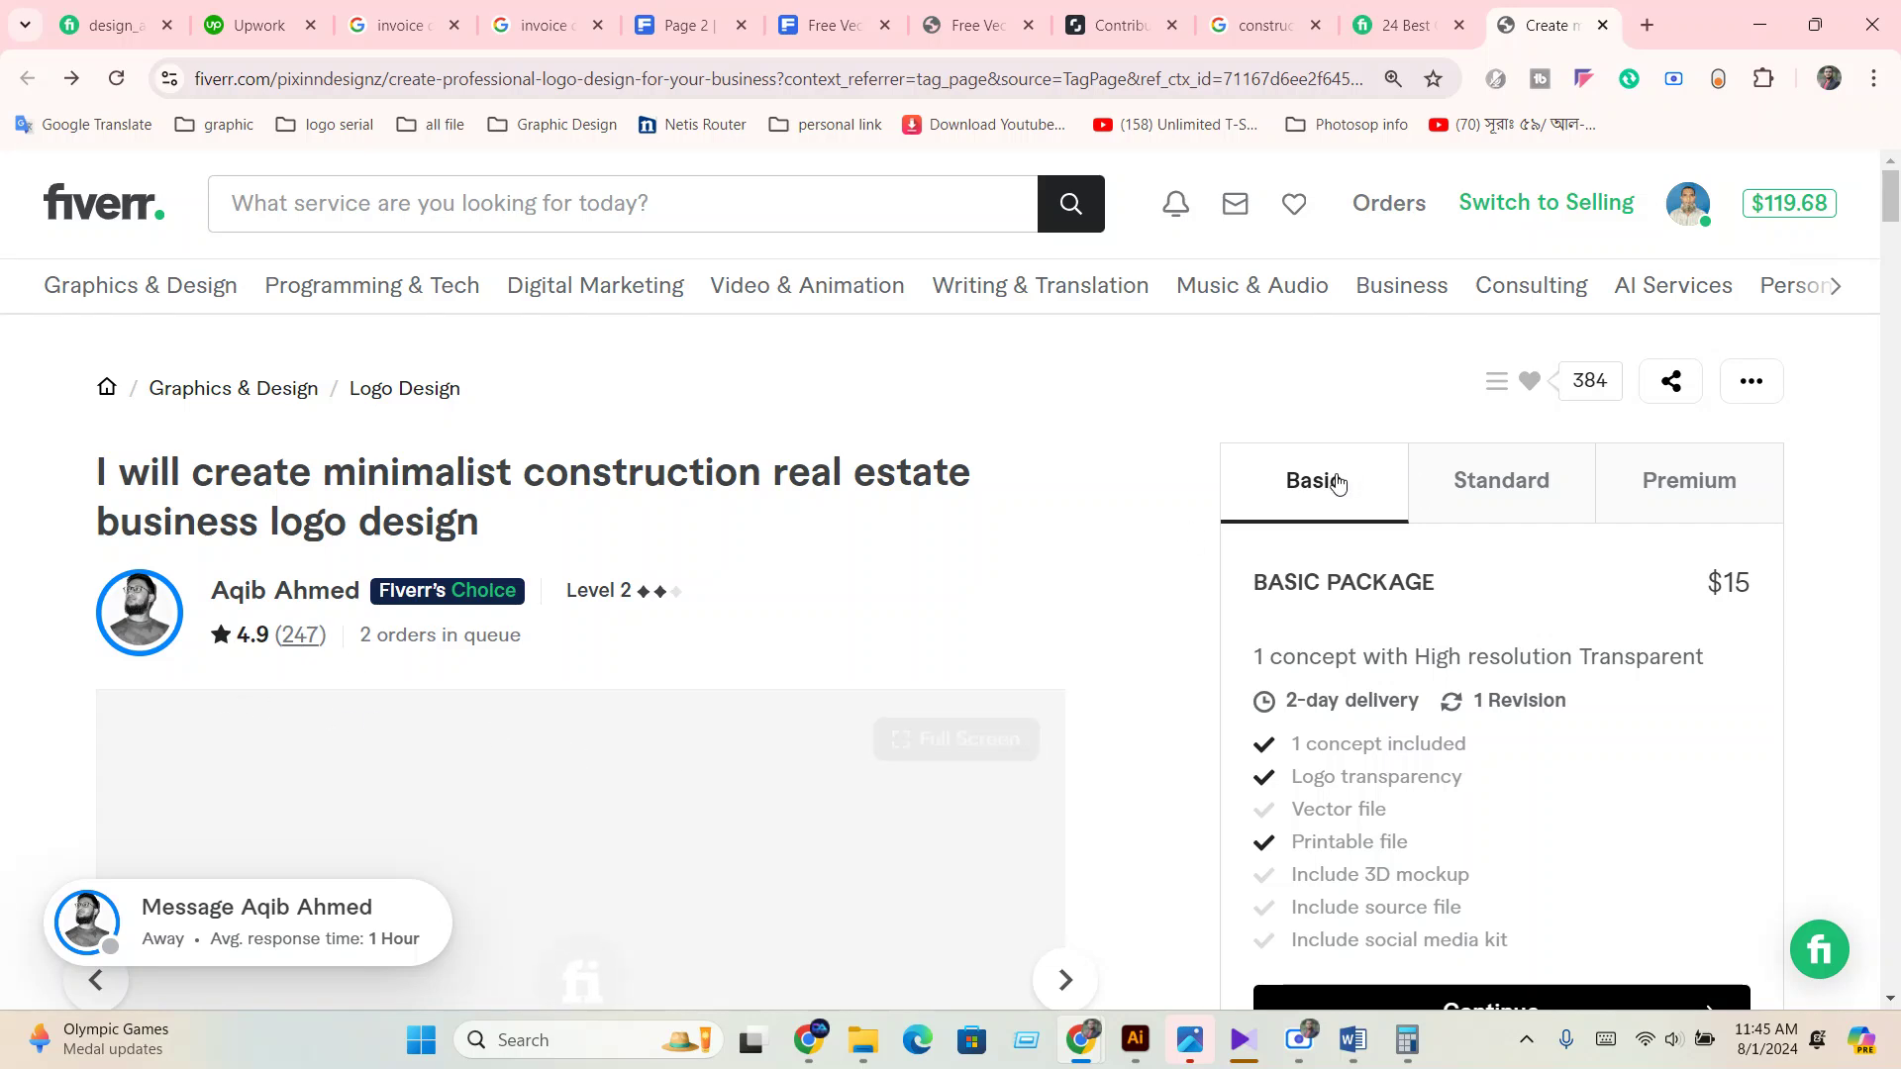
# Compare the gig's Standard and Premium packages, ending on the Standard package.
pyautogui.click(1475, 492)
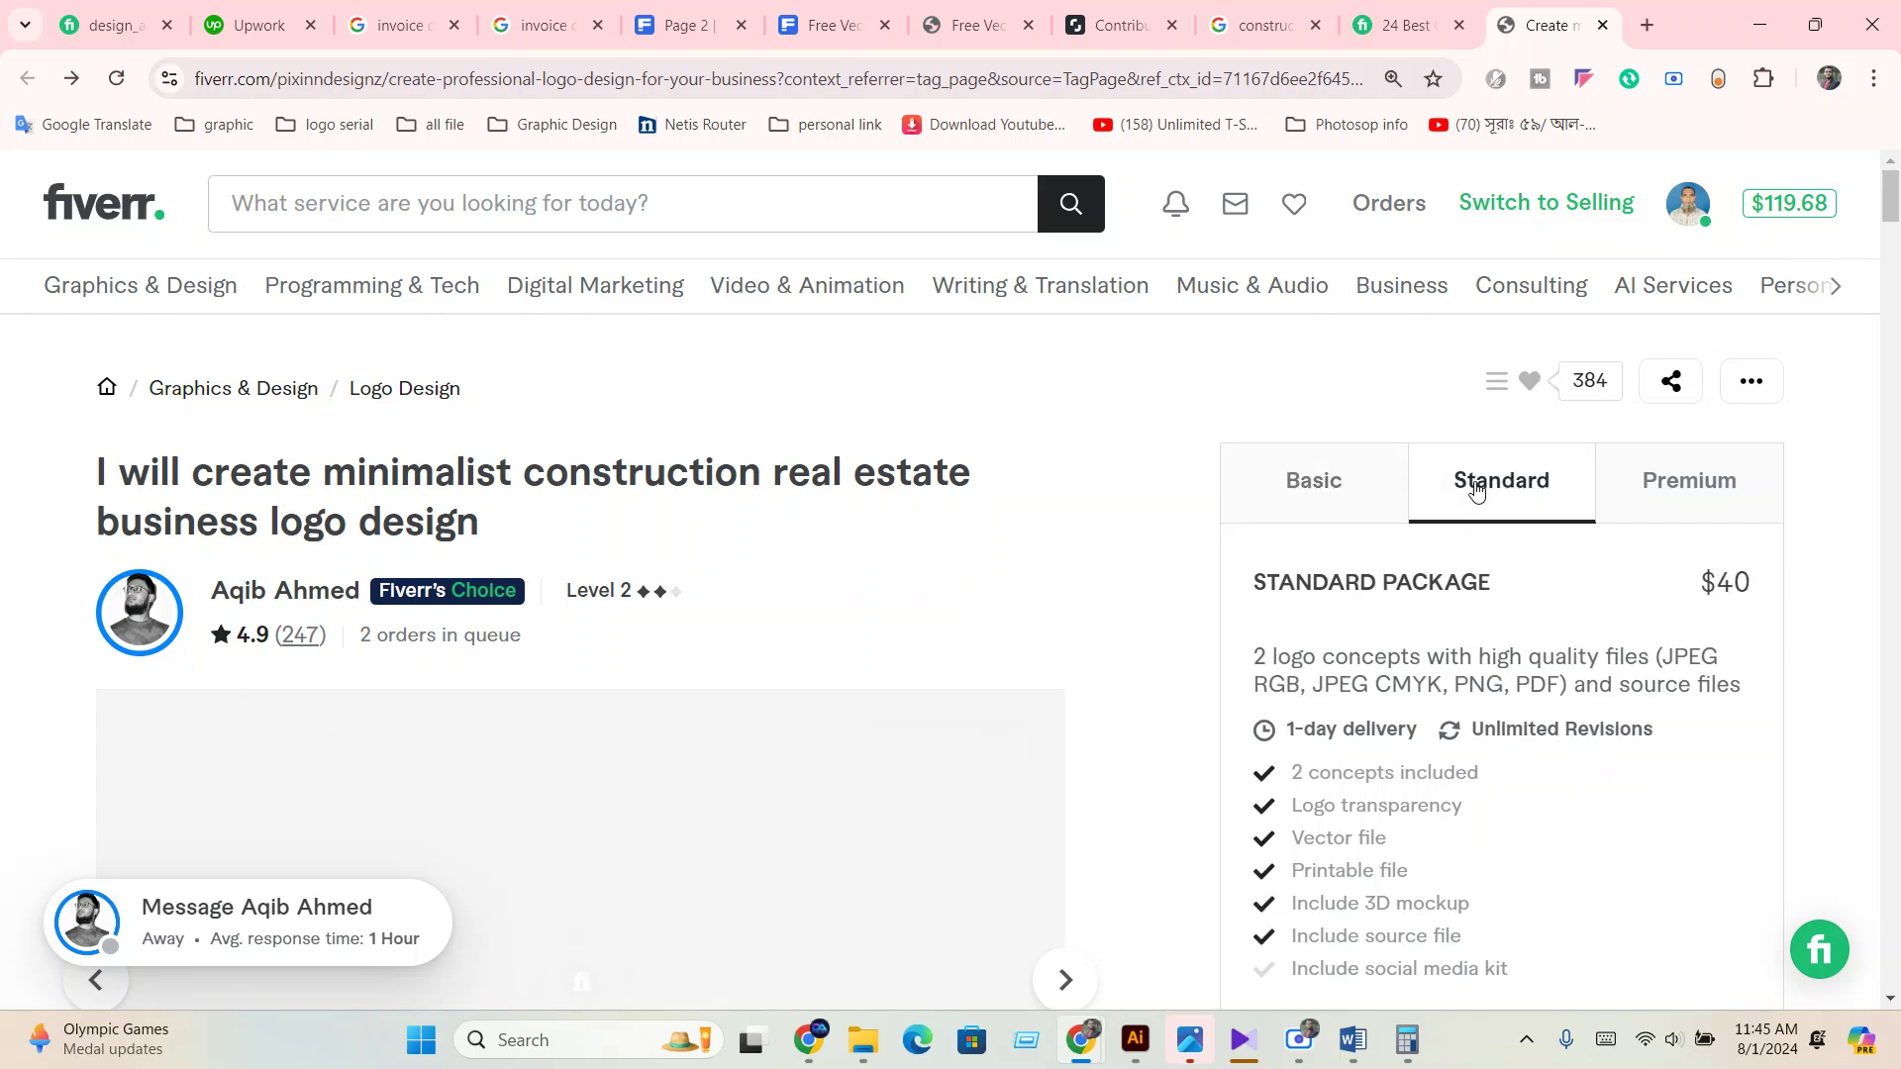
pyautogui.click(1653, 490)
pyautogui.scroll(-3, 1472, 552)
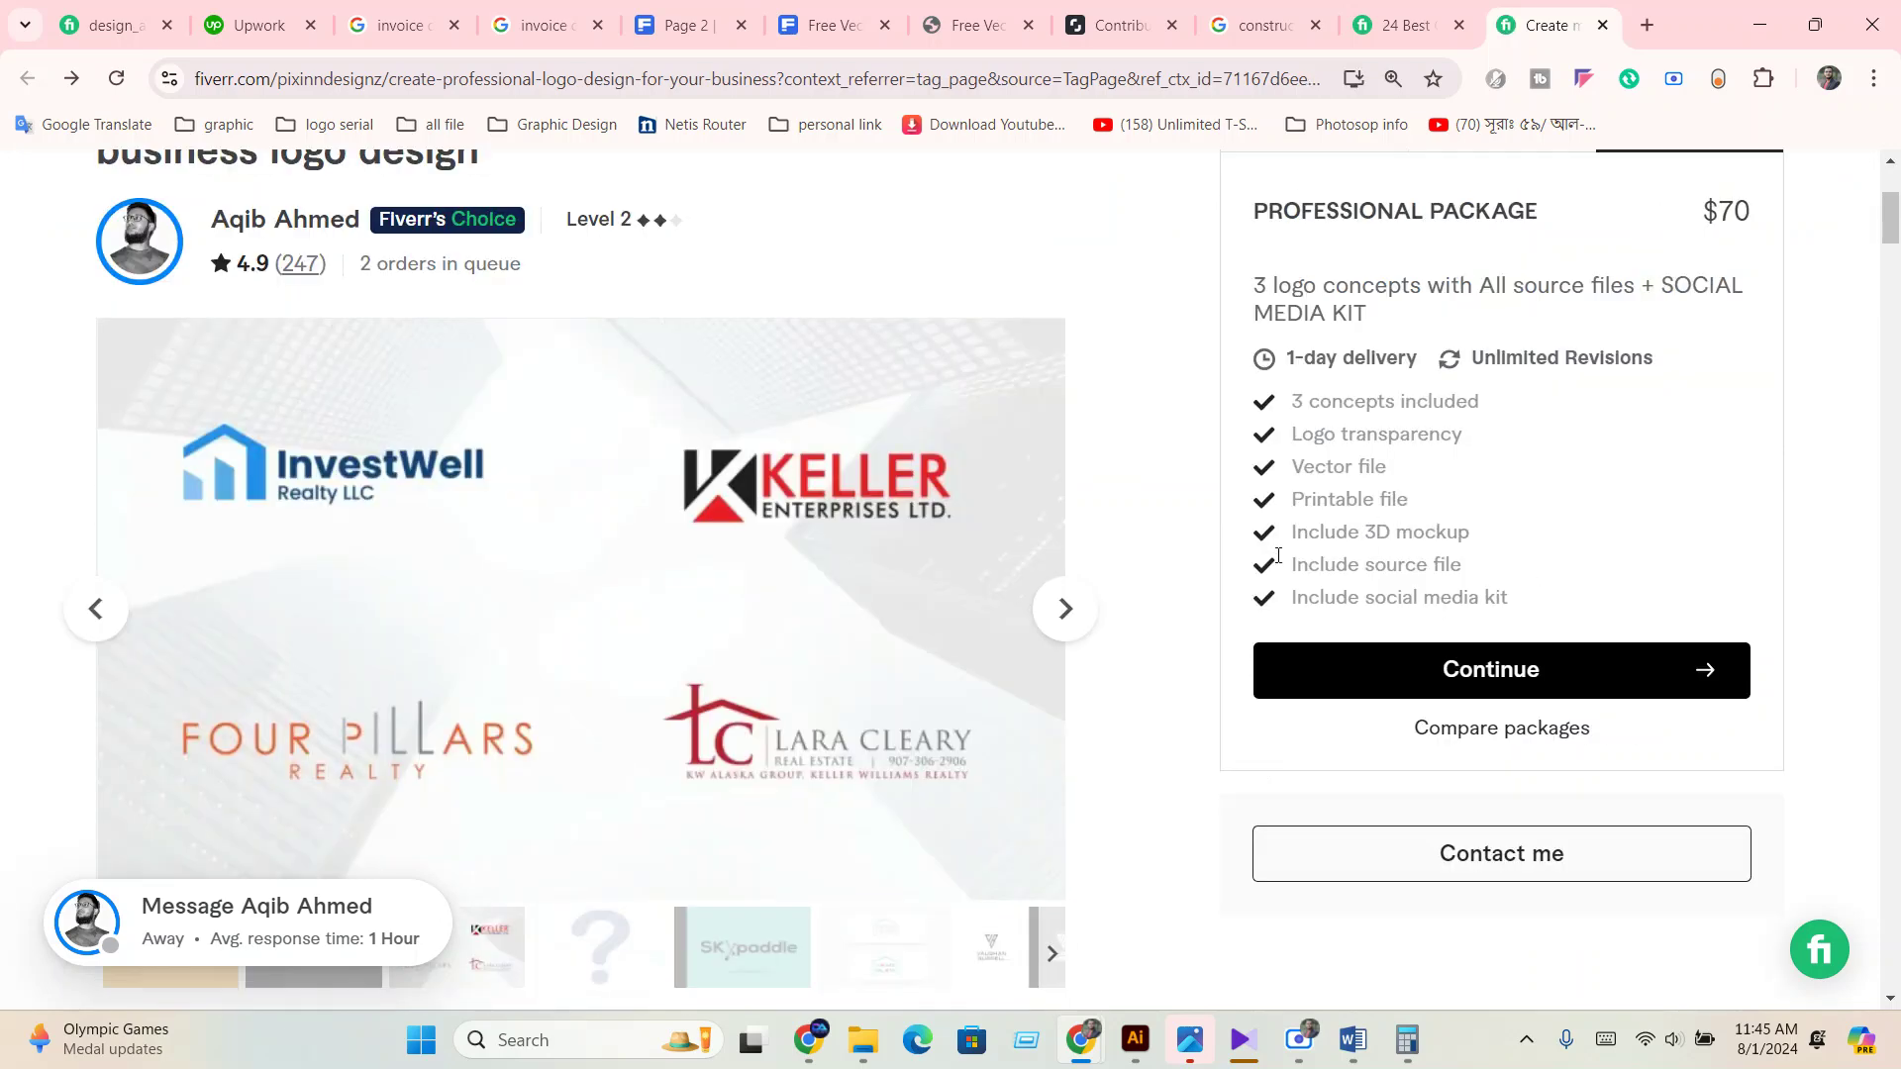
pyautogui.scroll(2, 1455, 551)
pyautogui.click(1499, 363)
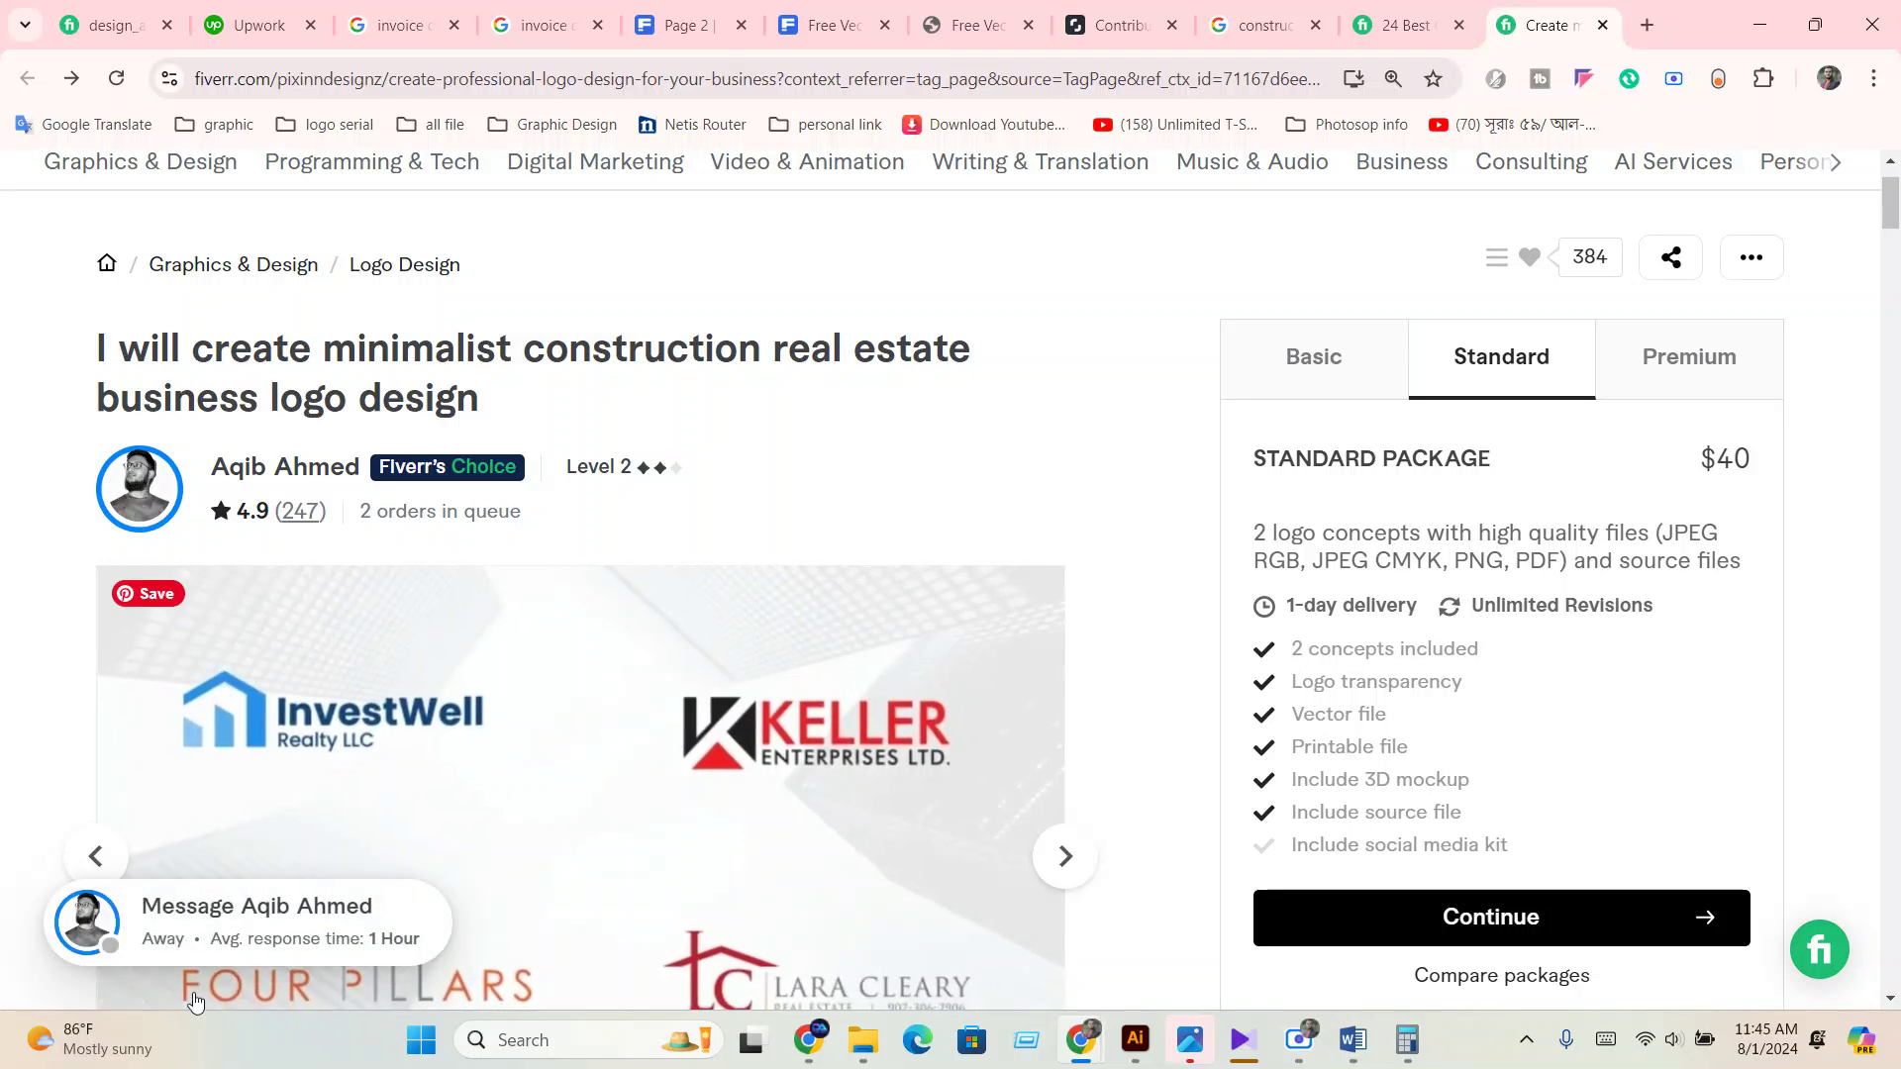
# Switch to the Calculator, clear the previous result, multiply 247 by 40, and minimize the Calculator.
pyautogui.click(1407, 1040)
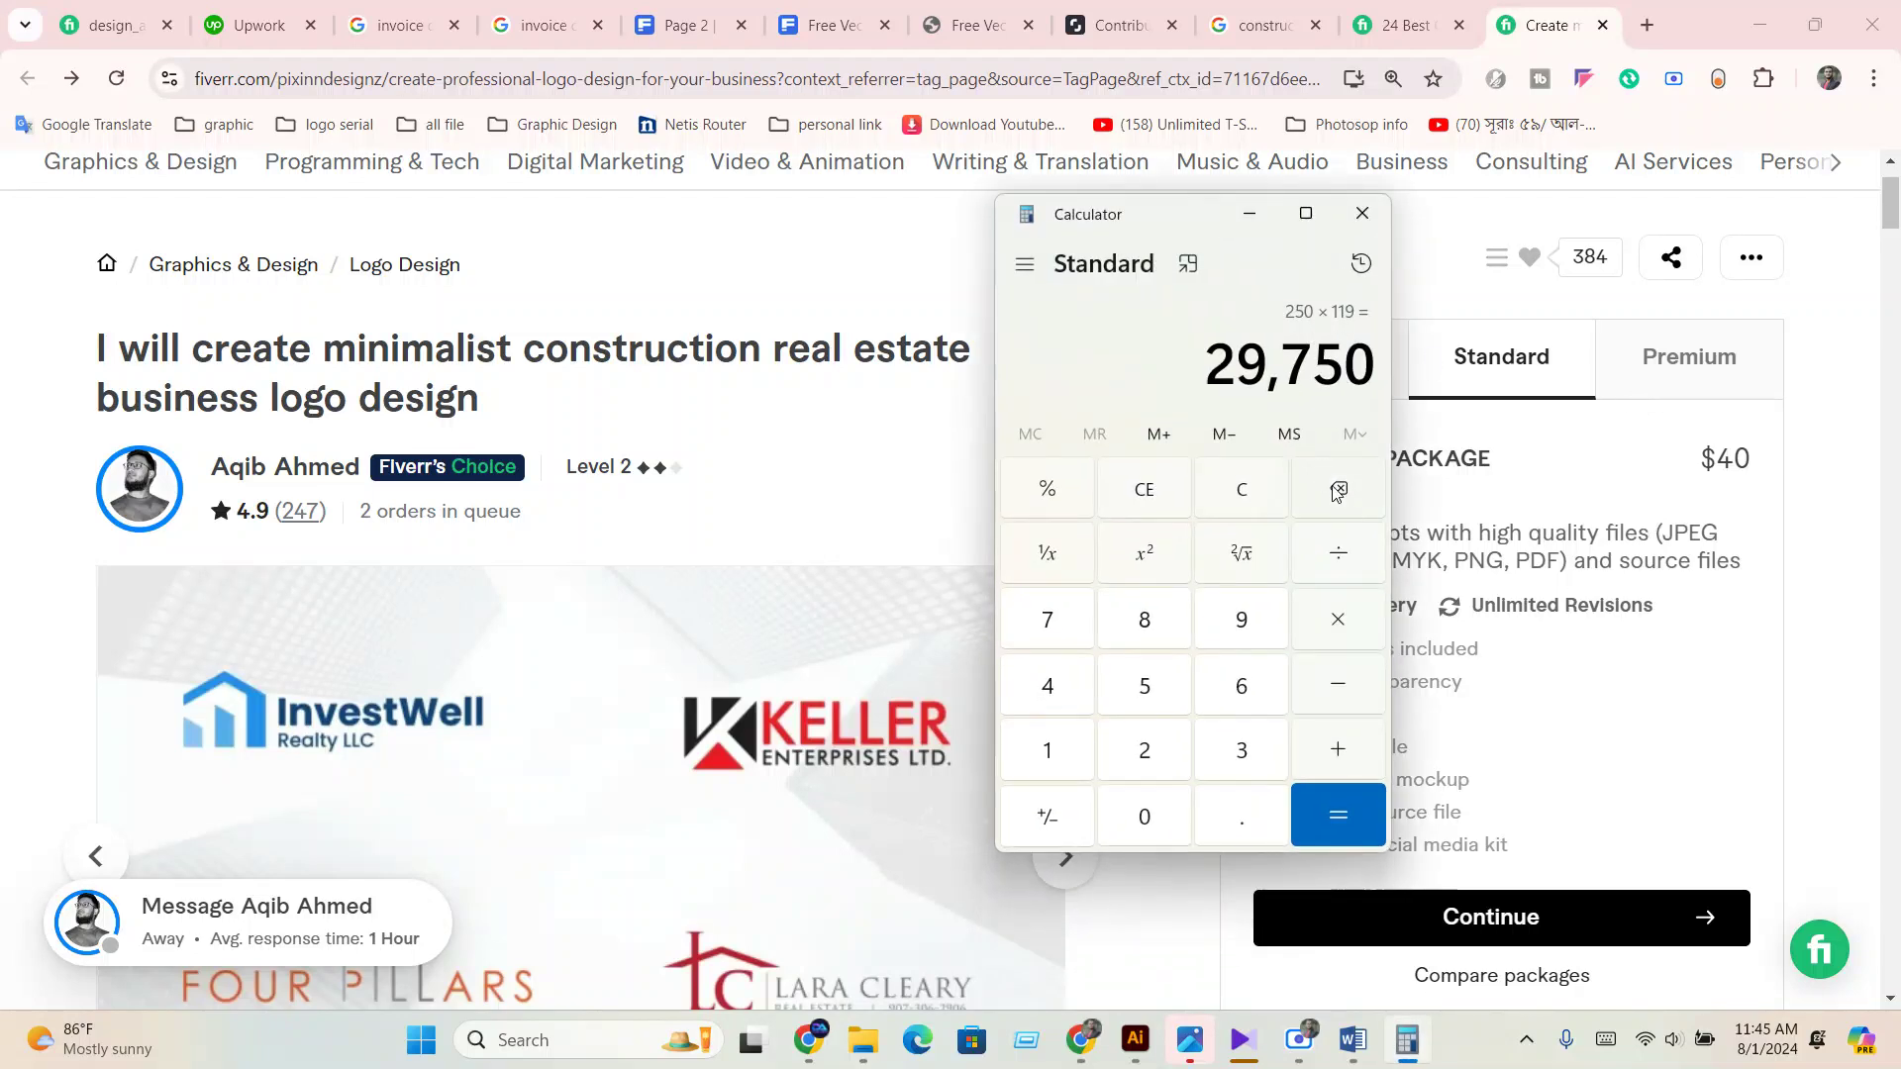
pyautogui.click(1231, 501)
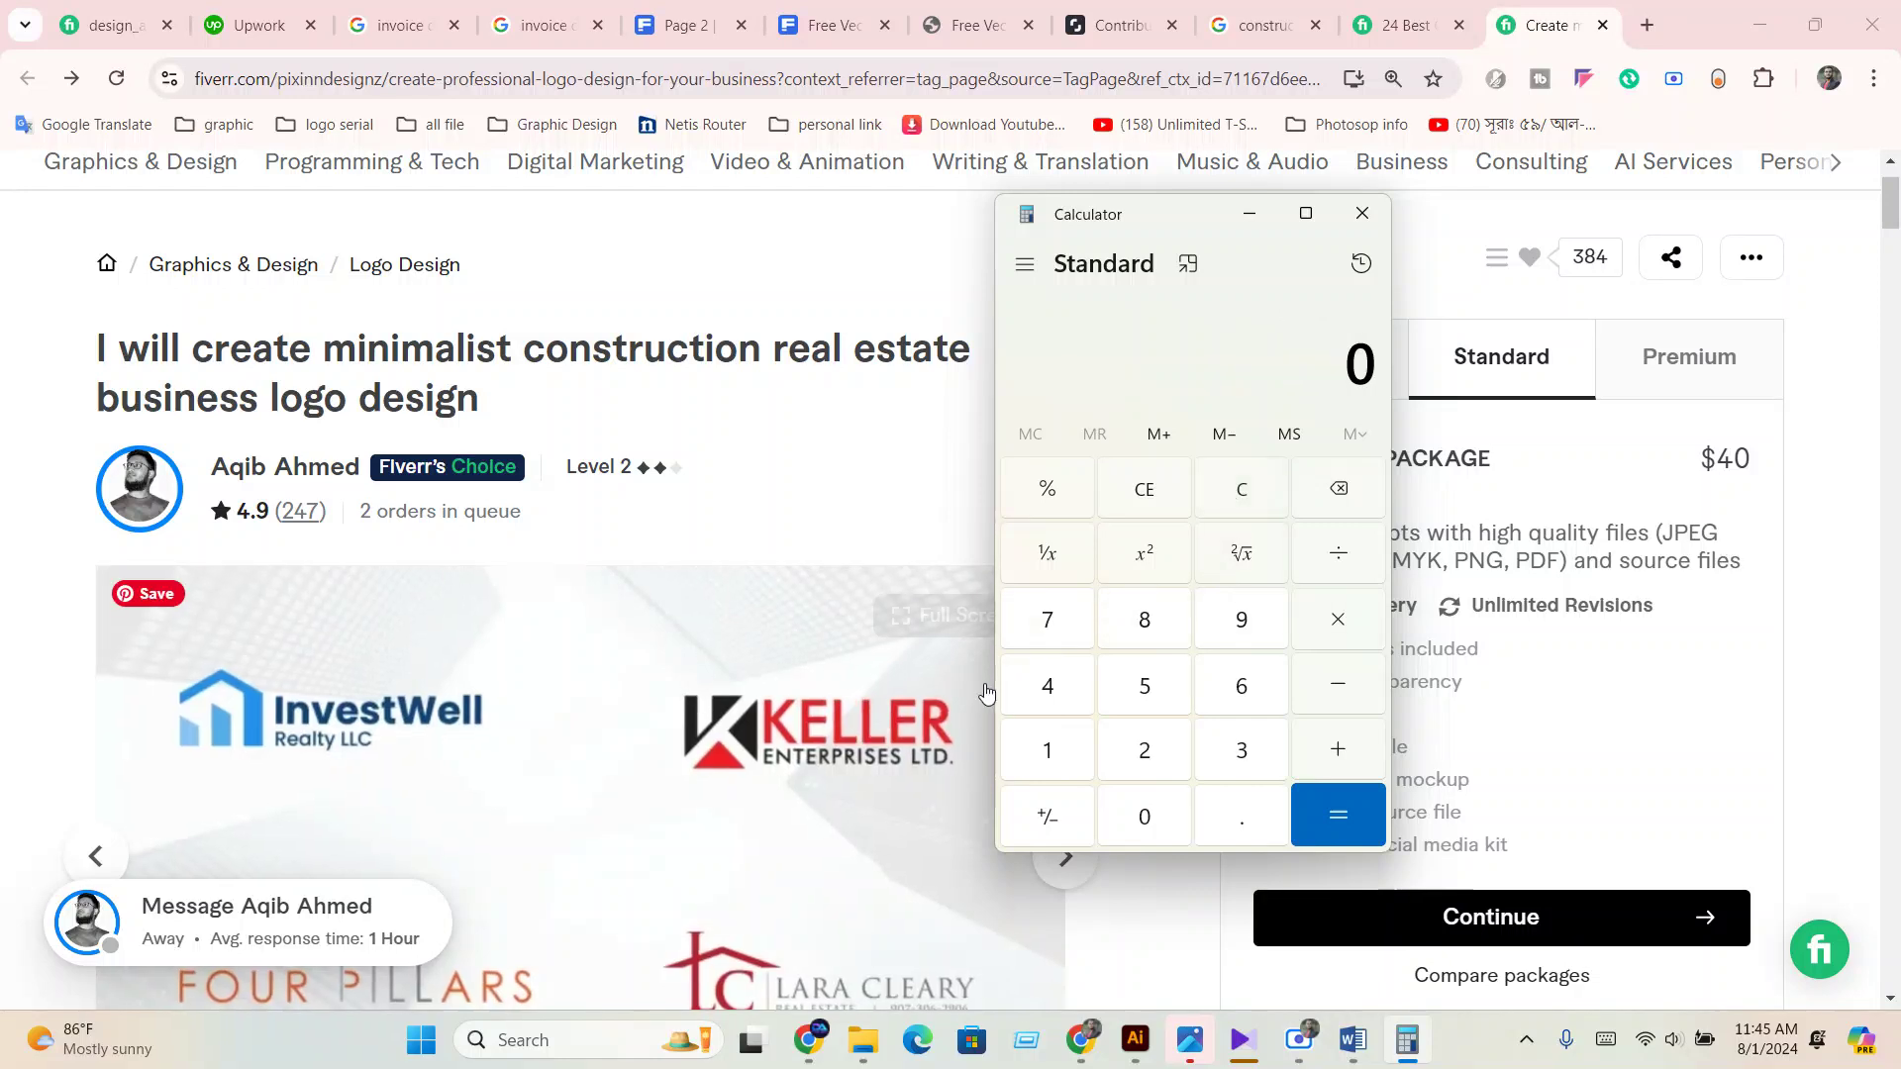
pyautogui.click(1047, 686)
pyautogui.click(1230, 489)
pyautogui.click(1106, 735)
pyautogui.click(1051, 683)
pyautogui.click(1053, 626)
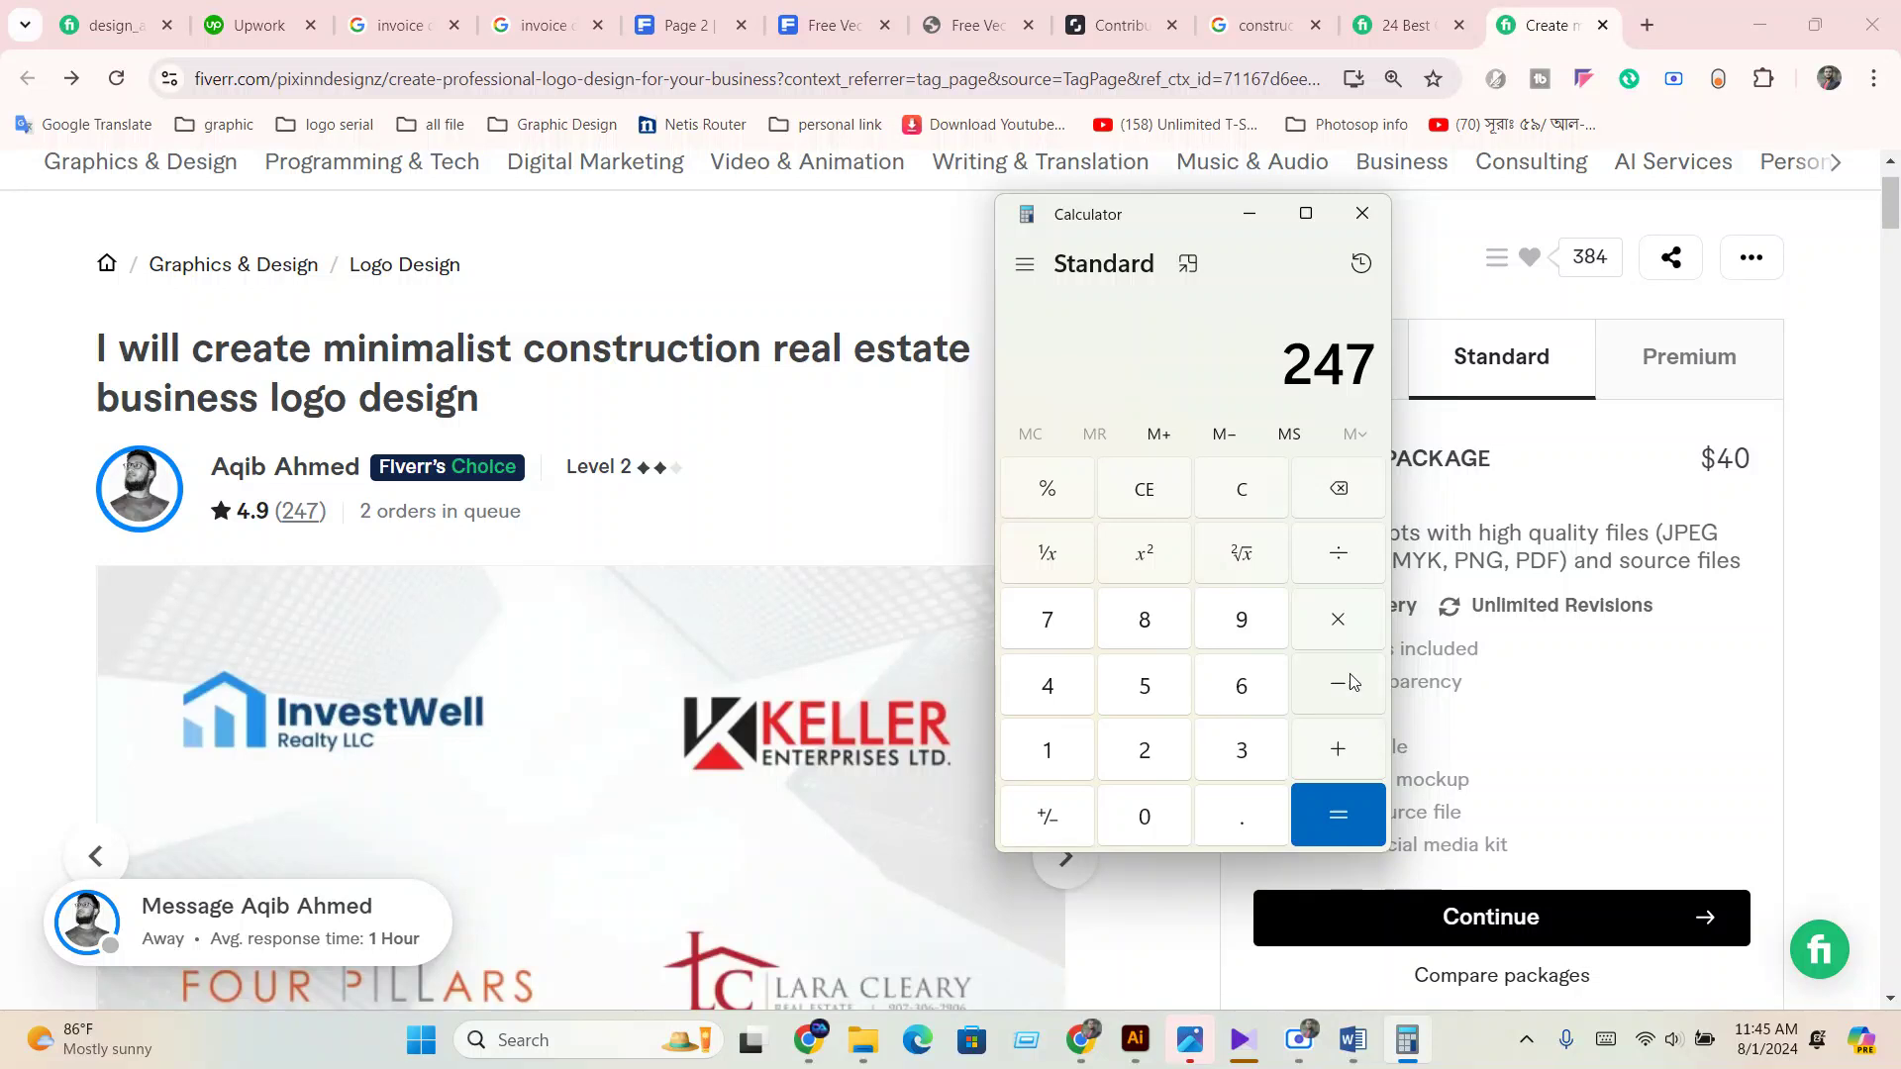
pyautogui.click(1346, 624)
pyautogui.click(1035, 690)
pyautogui.click(1141, 804)
pyautogui.click(1353, 824)
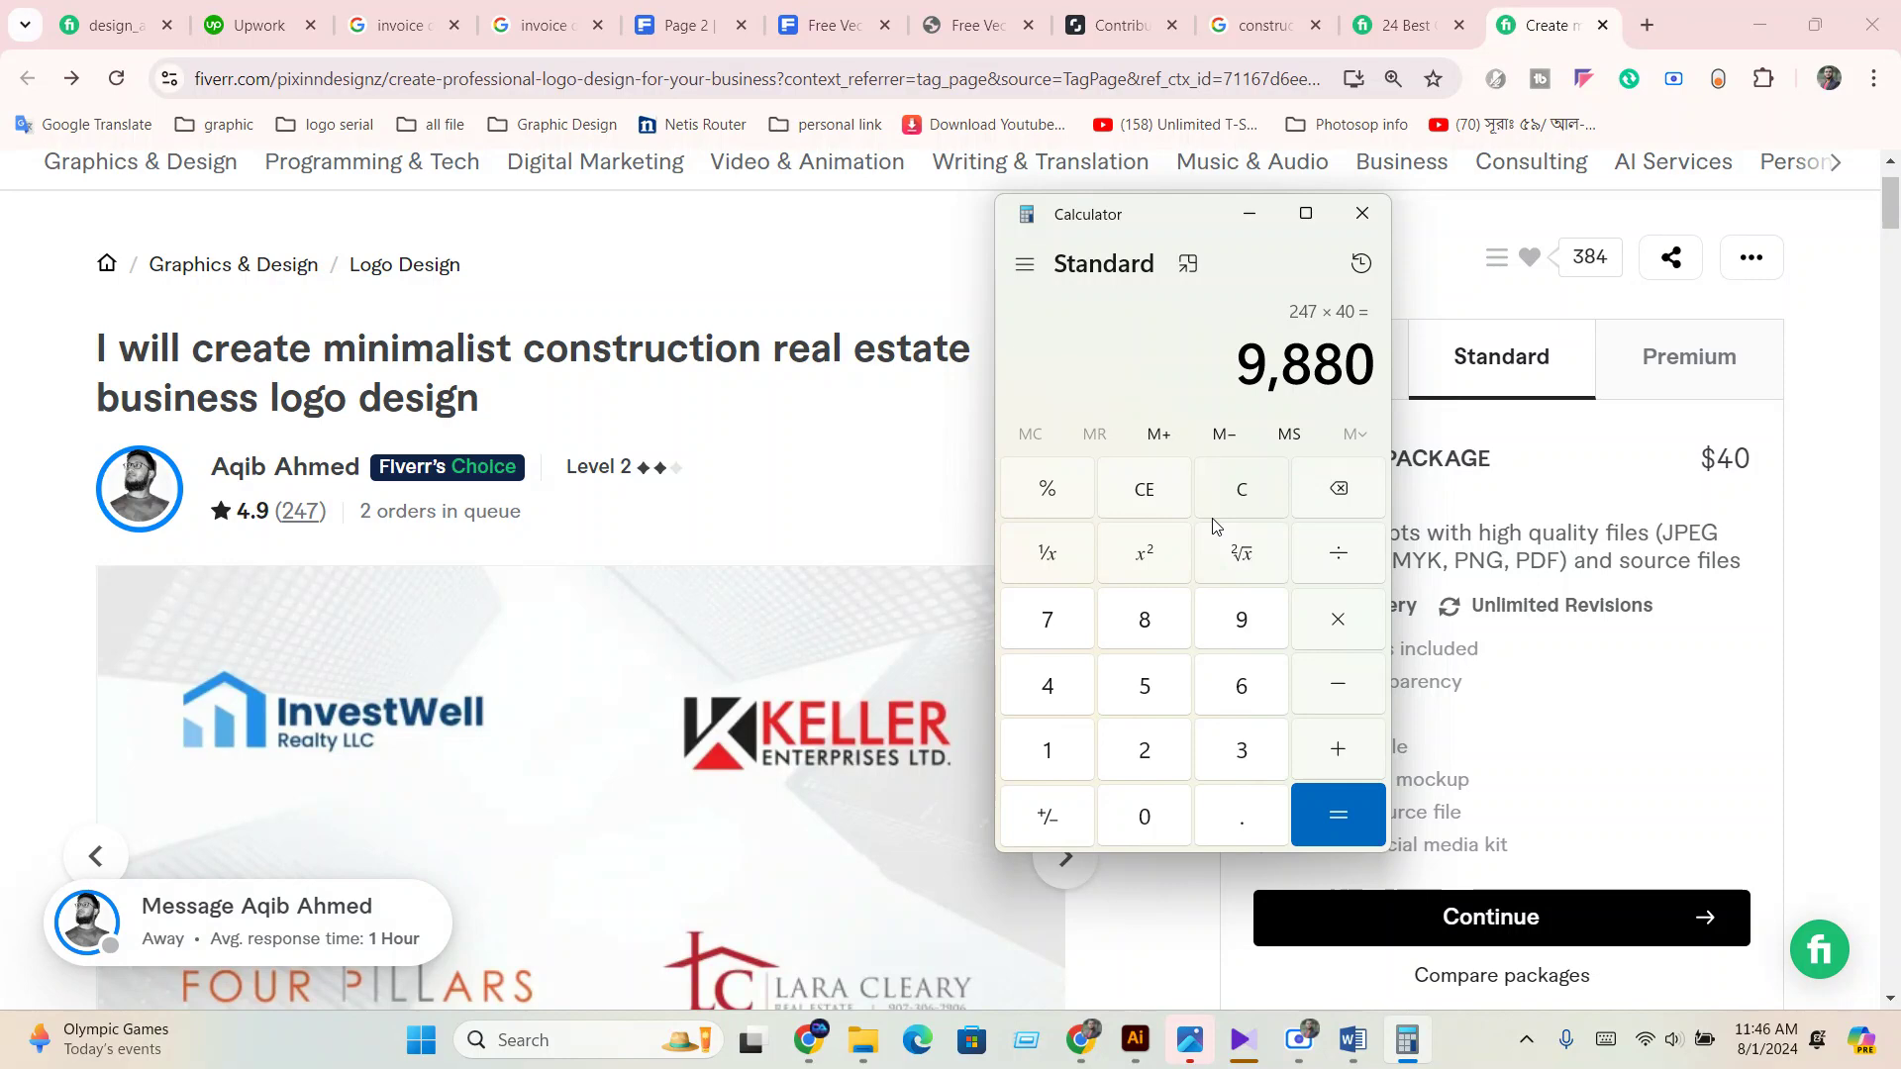
pyautogui.click(1245, 215)
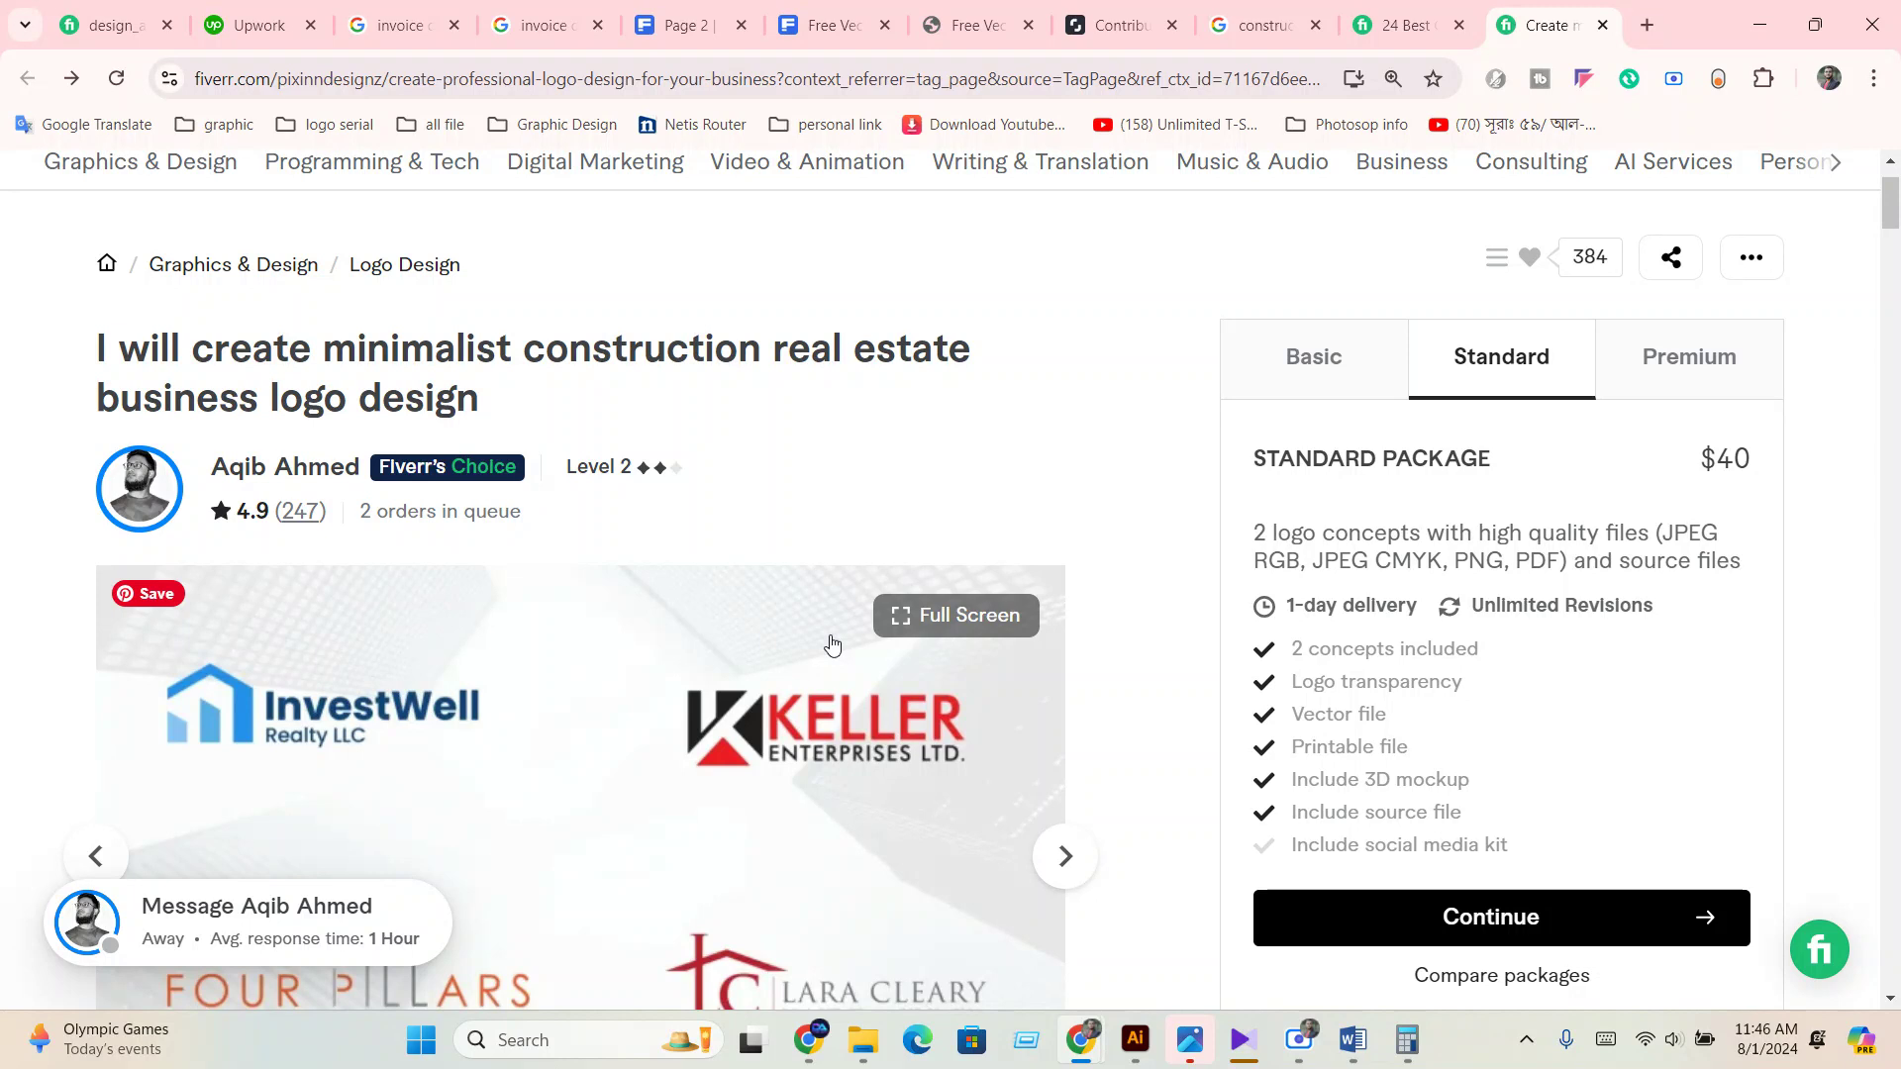
# Look over the gig page once more and return to the tab with the "construction logo 99designs" image results.
pyautogui.scroll(-3, 515, 664)
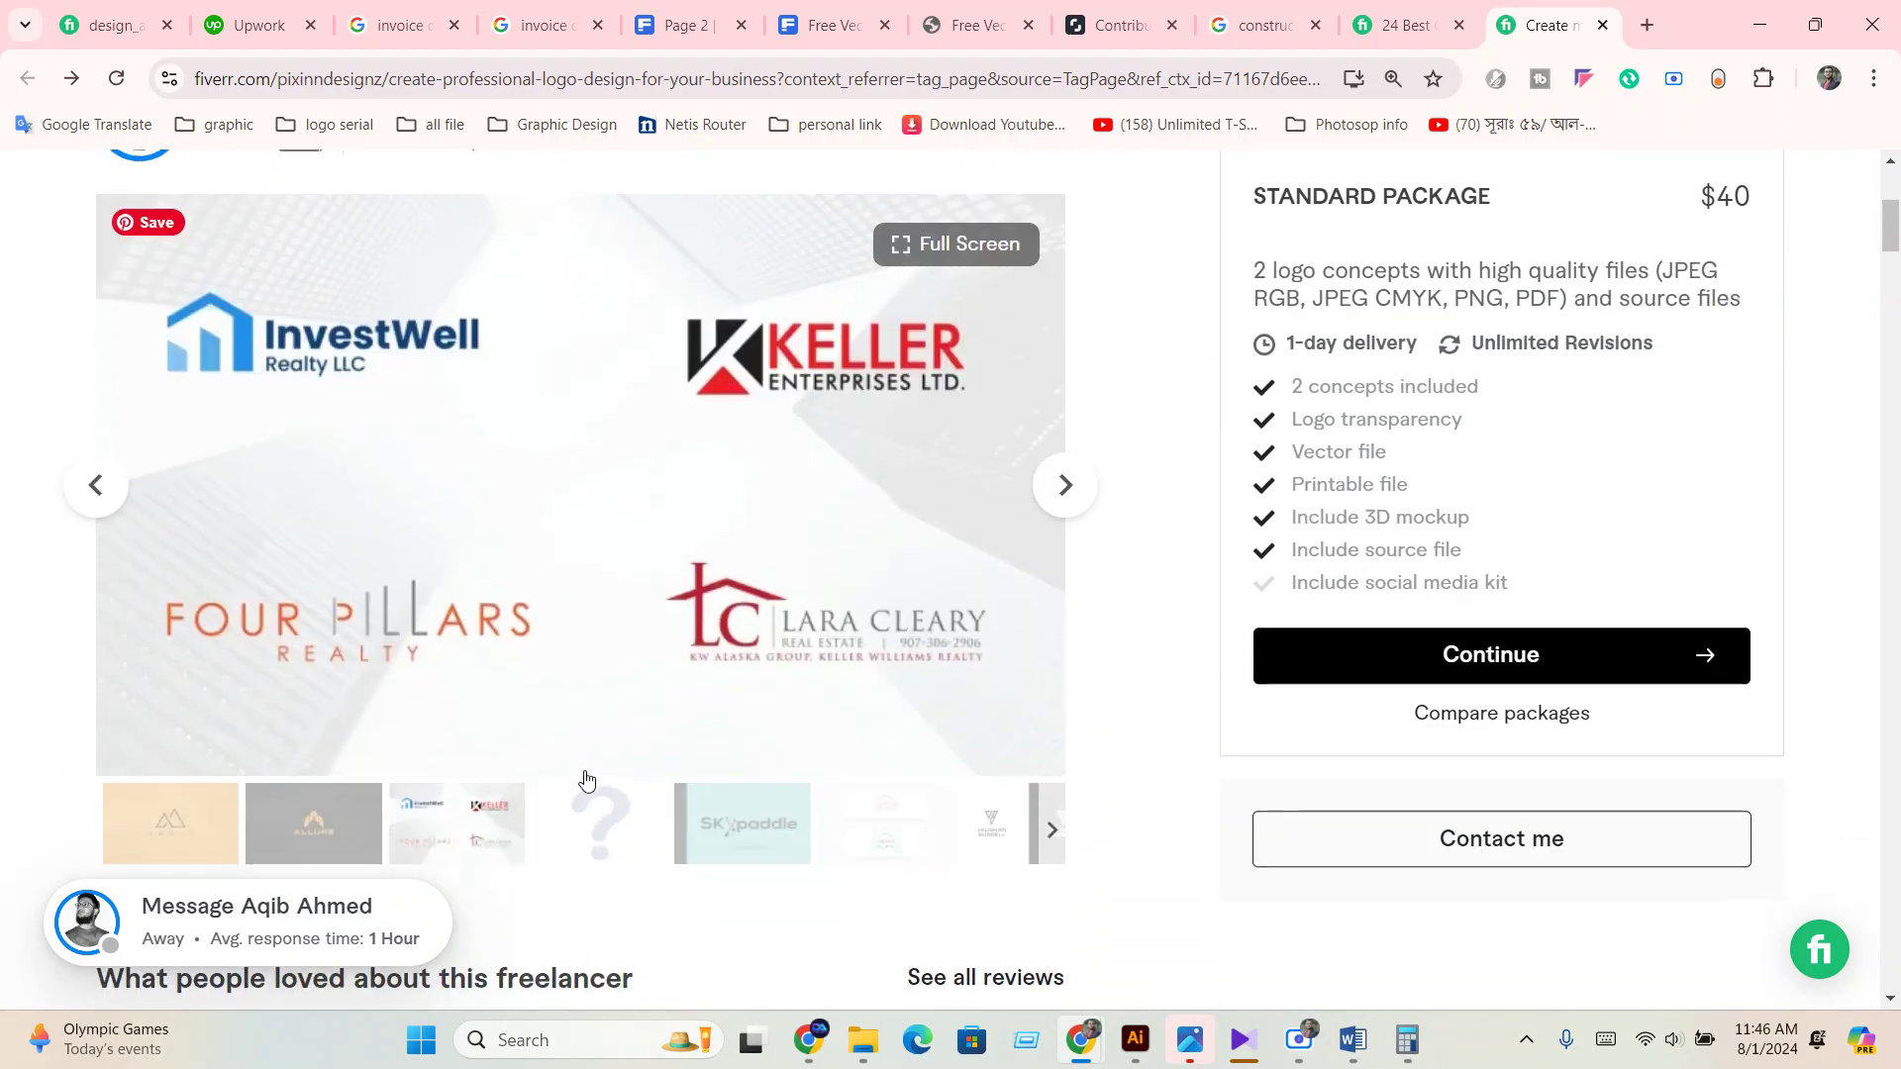
pyautogui.scroll(4, 564, 754)
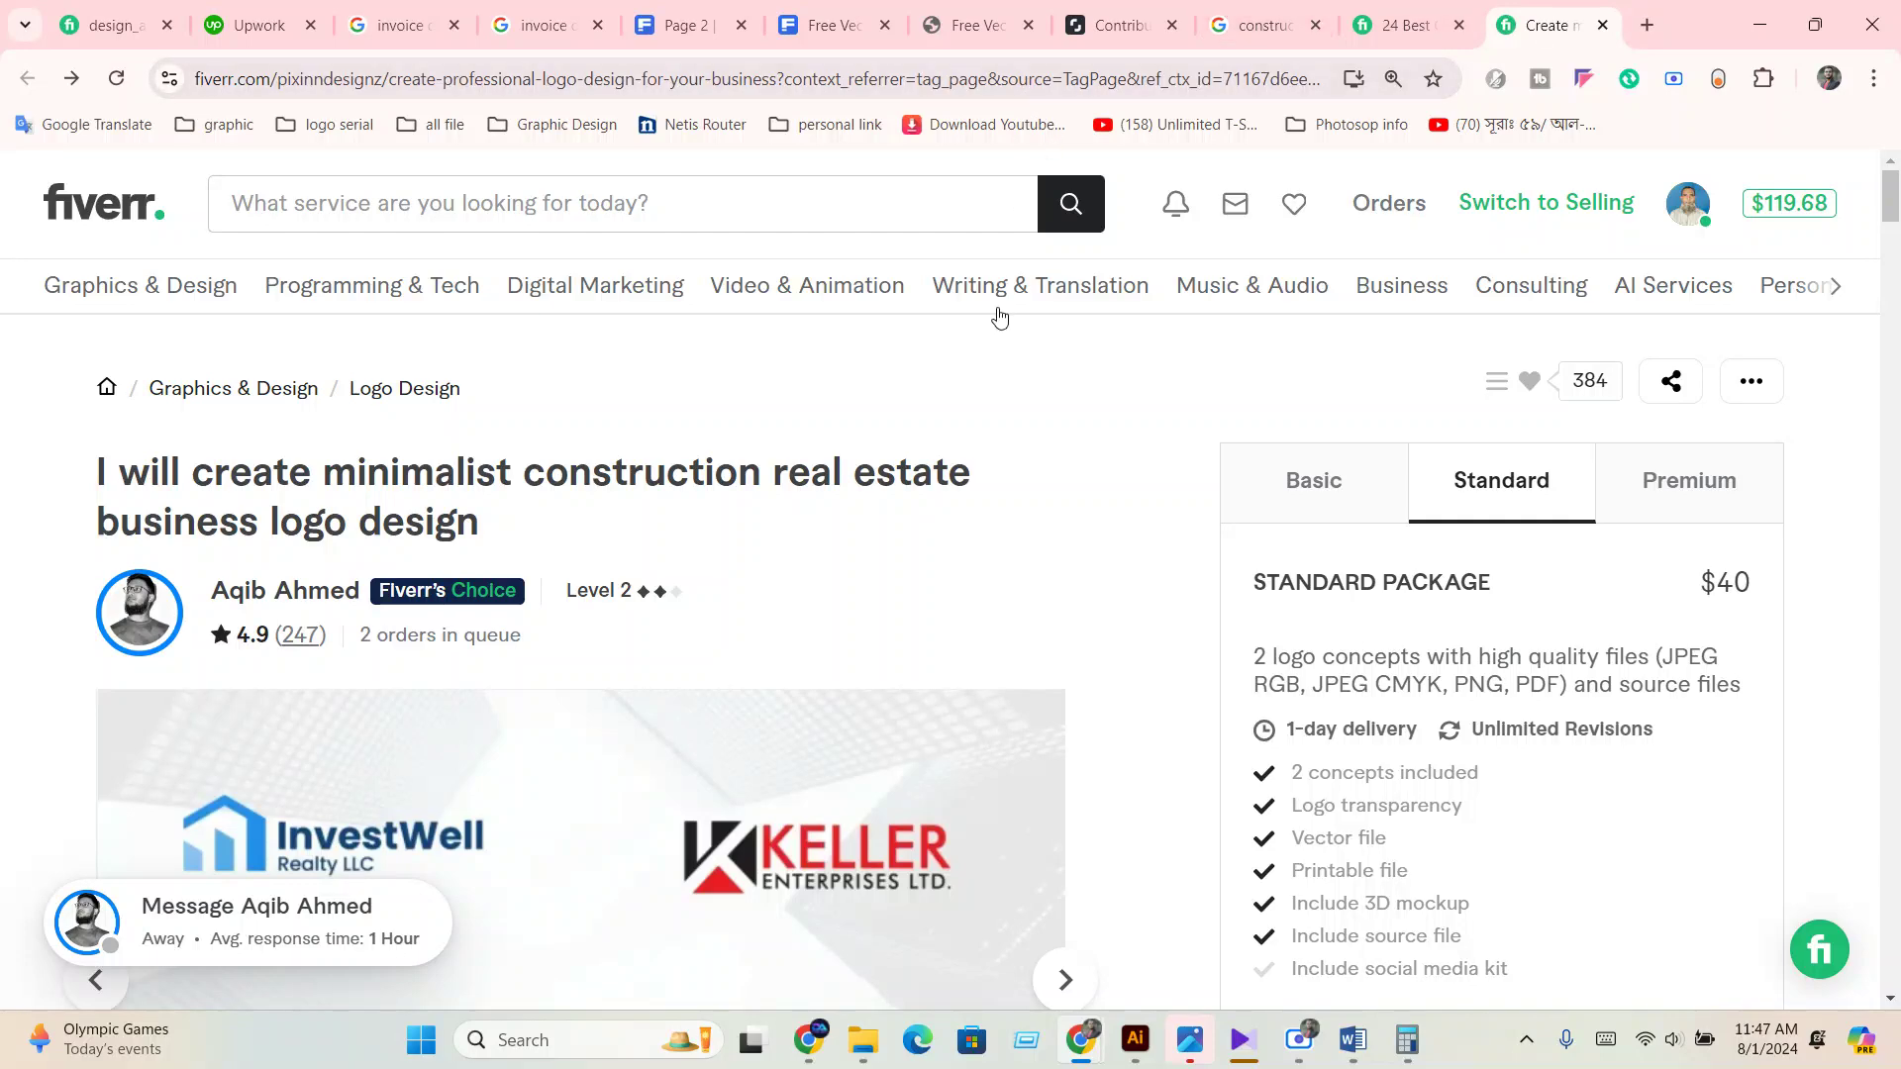
pyautogui.click(1406, 25)
pyautogui.click(1267, 25)
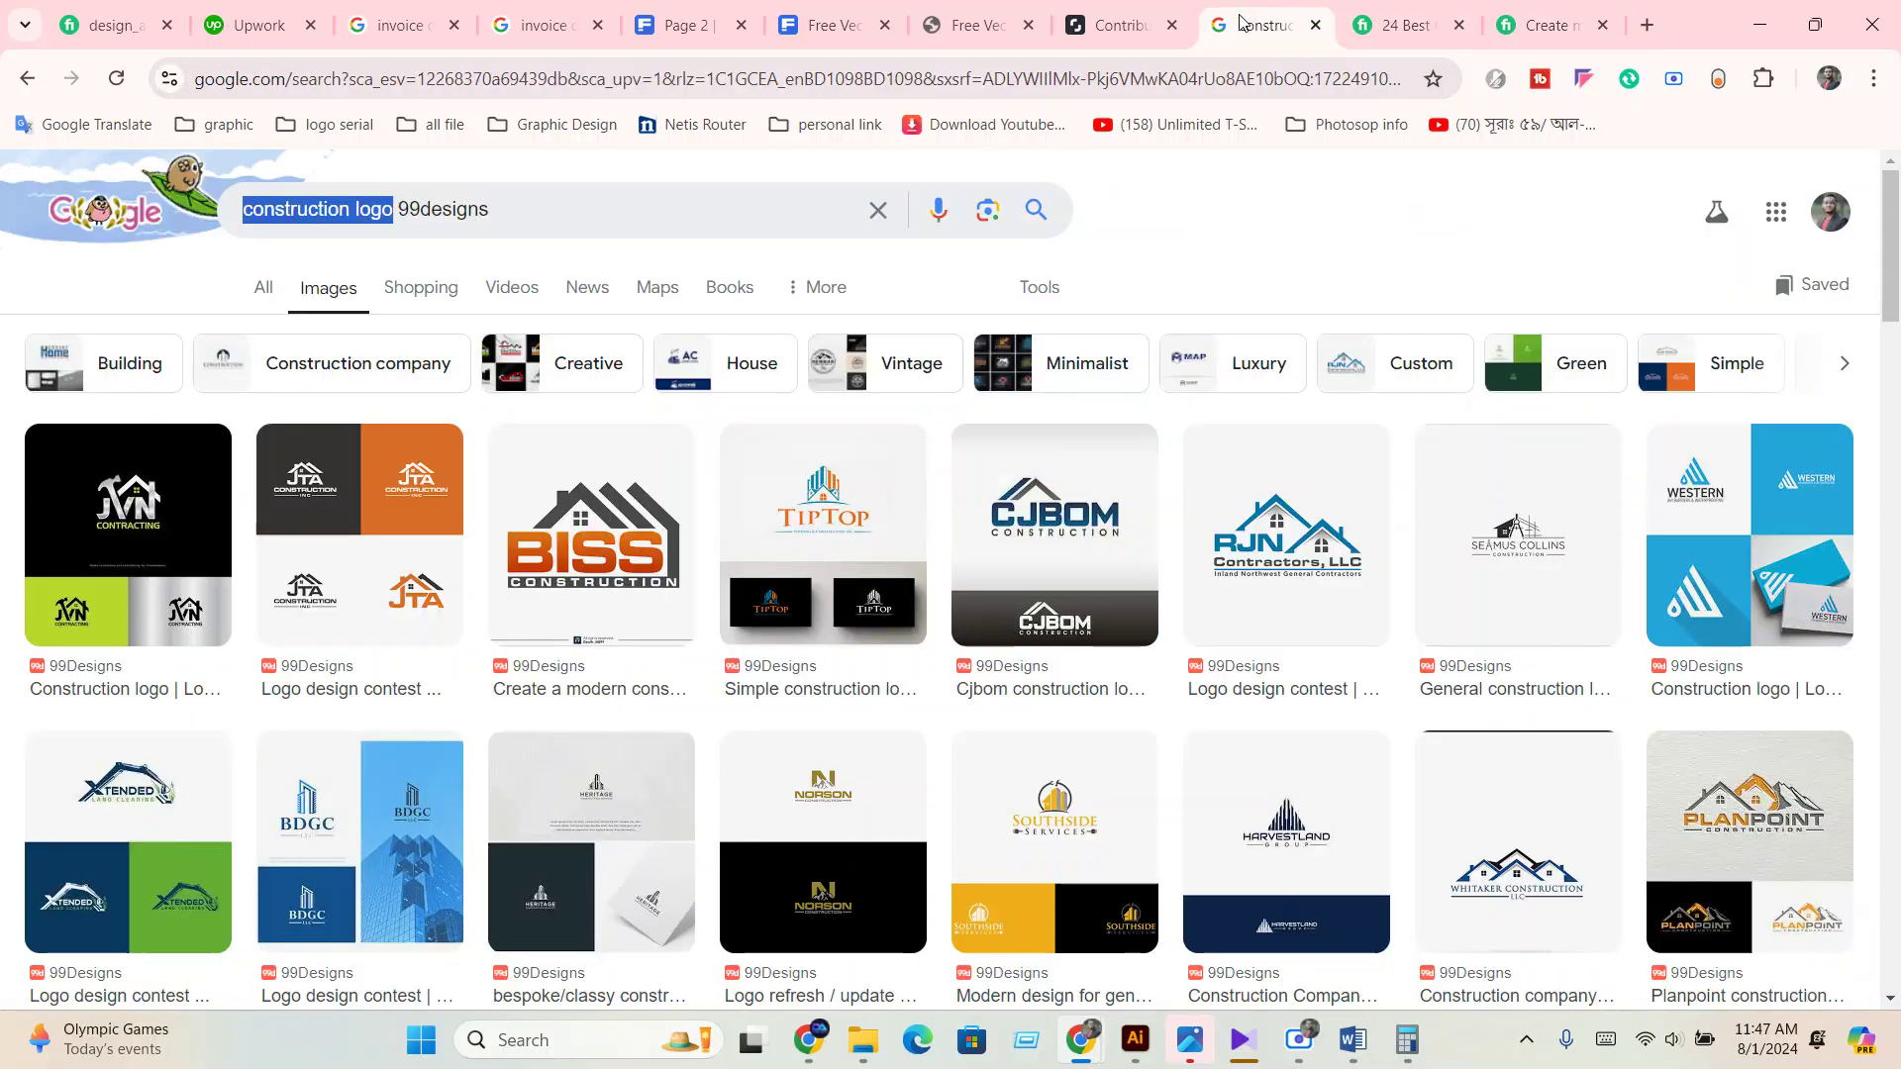
pyautogui.click(560, 220)
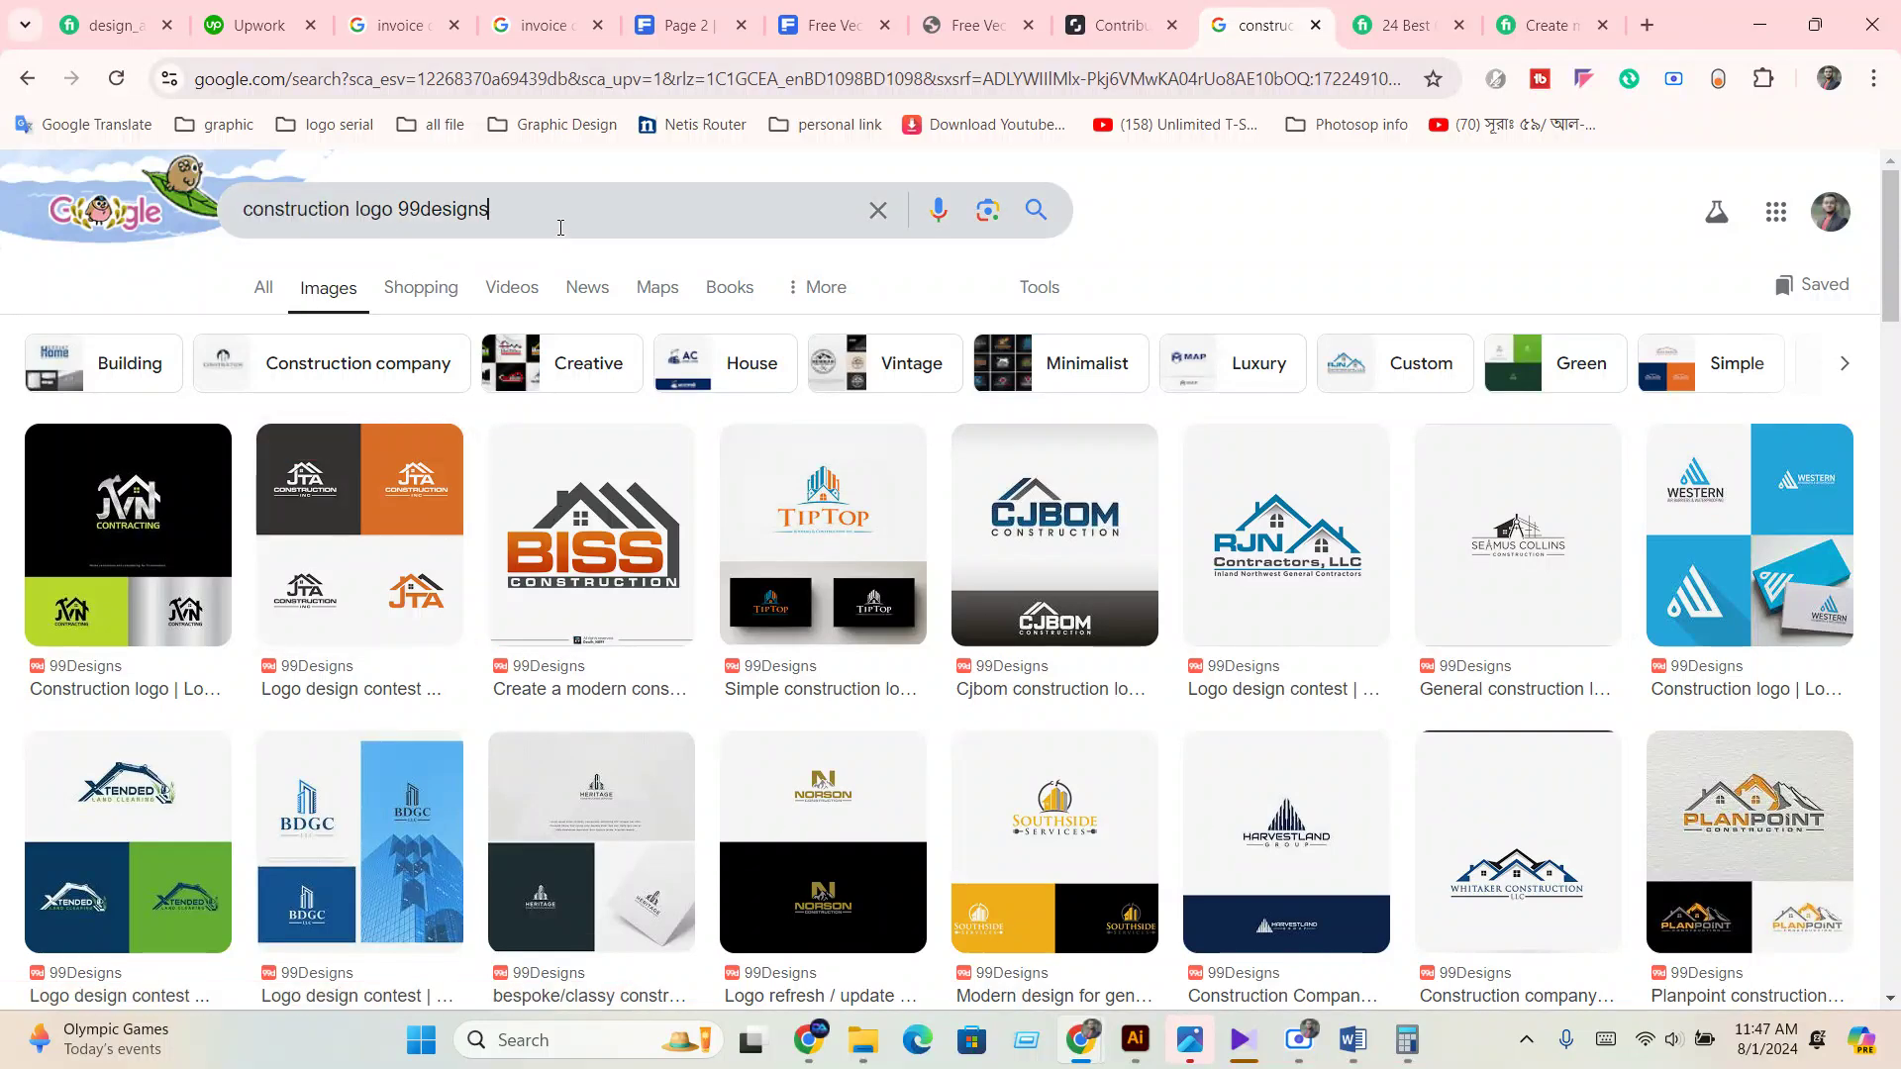
# Preview the JVN Contracting and JTA Construction logos from the image results, and close the preview.
pyautogui.click(135, 507)
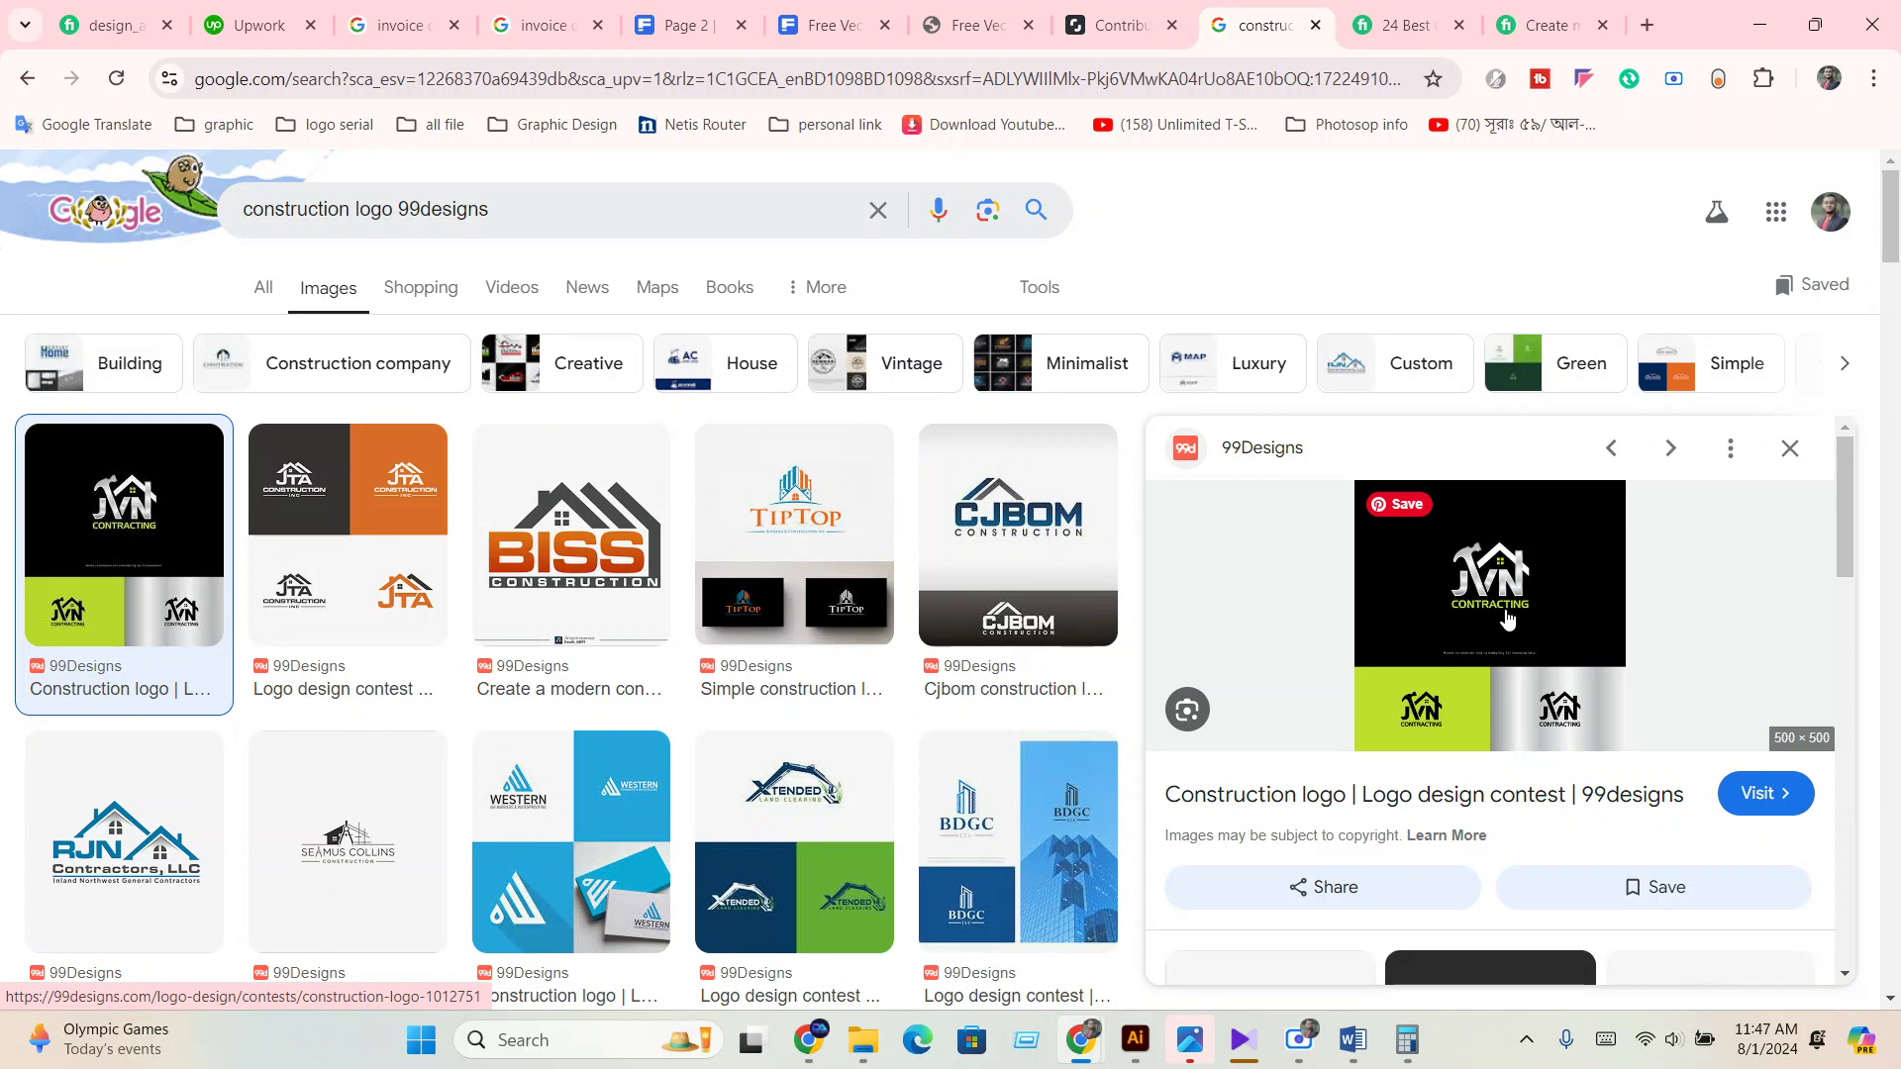
pyautogui.click(356, 526)
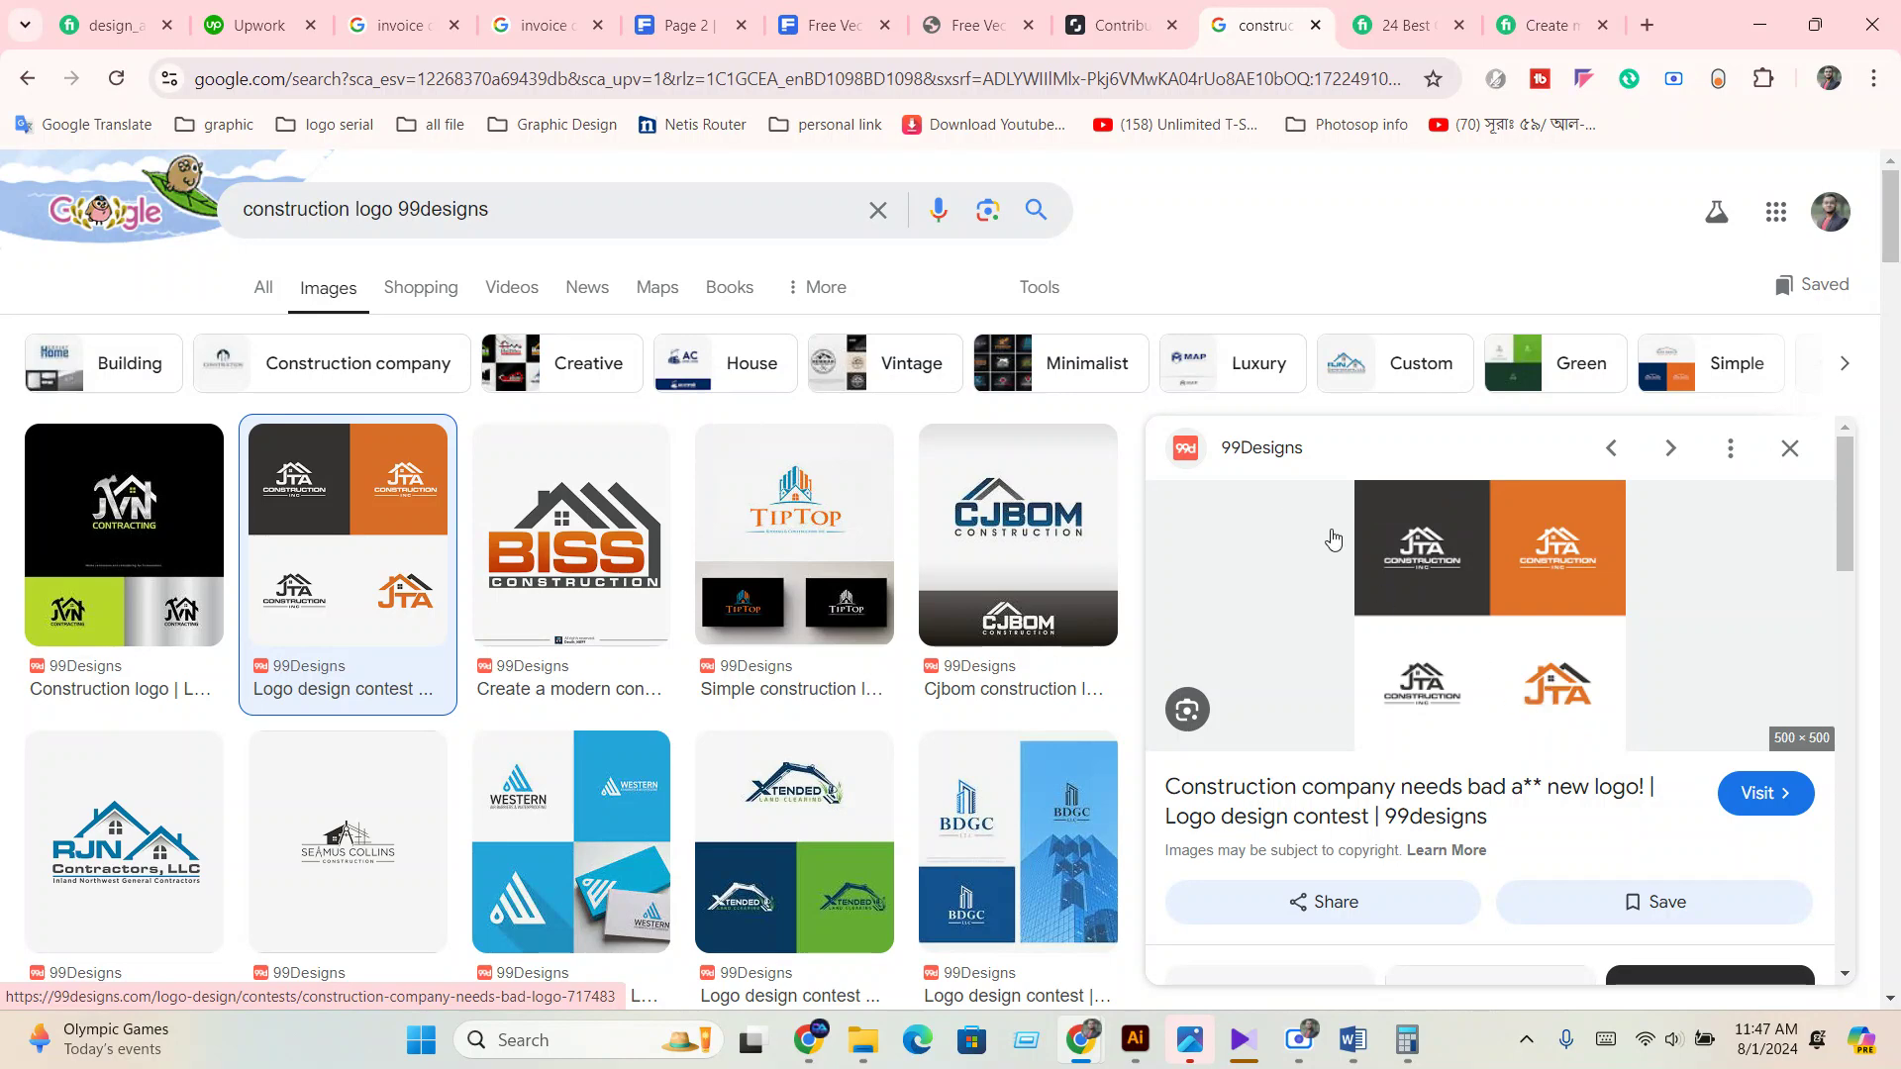
pyautogui.click(1787, 451)
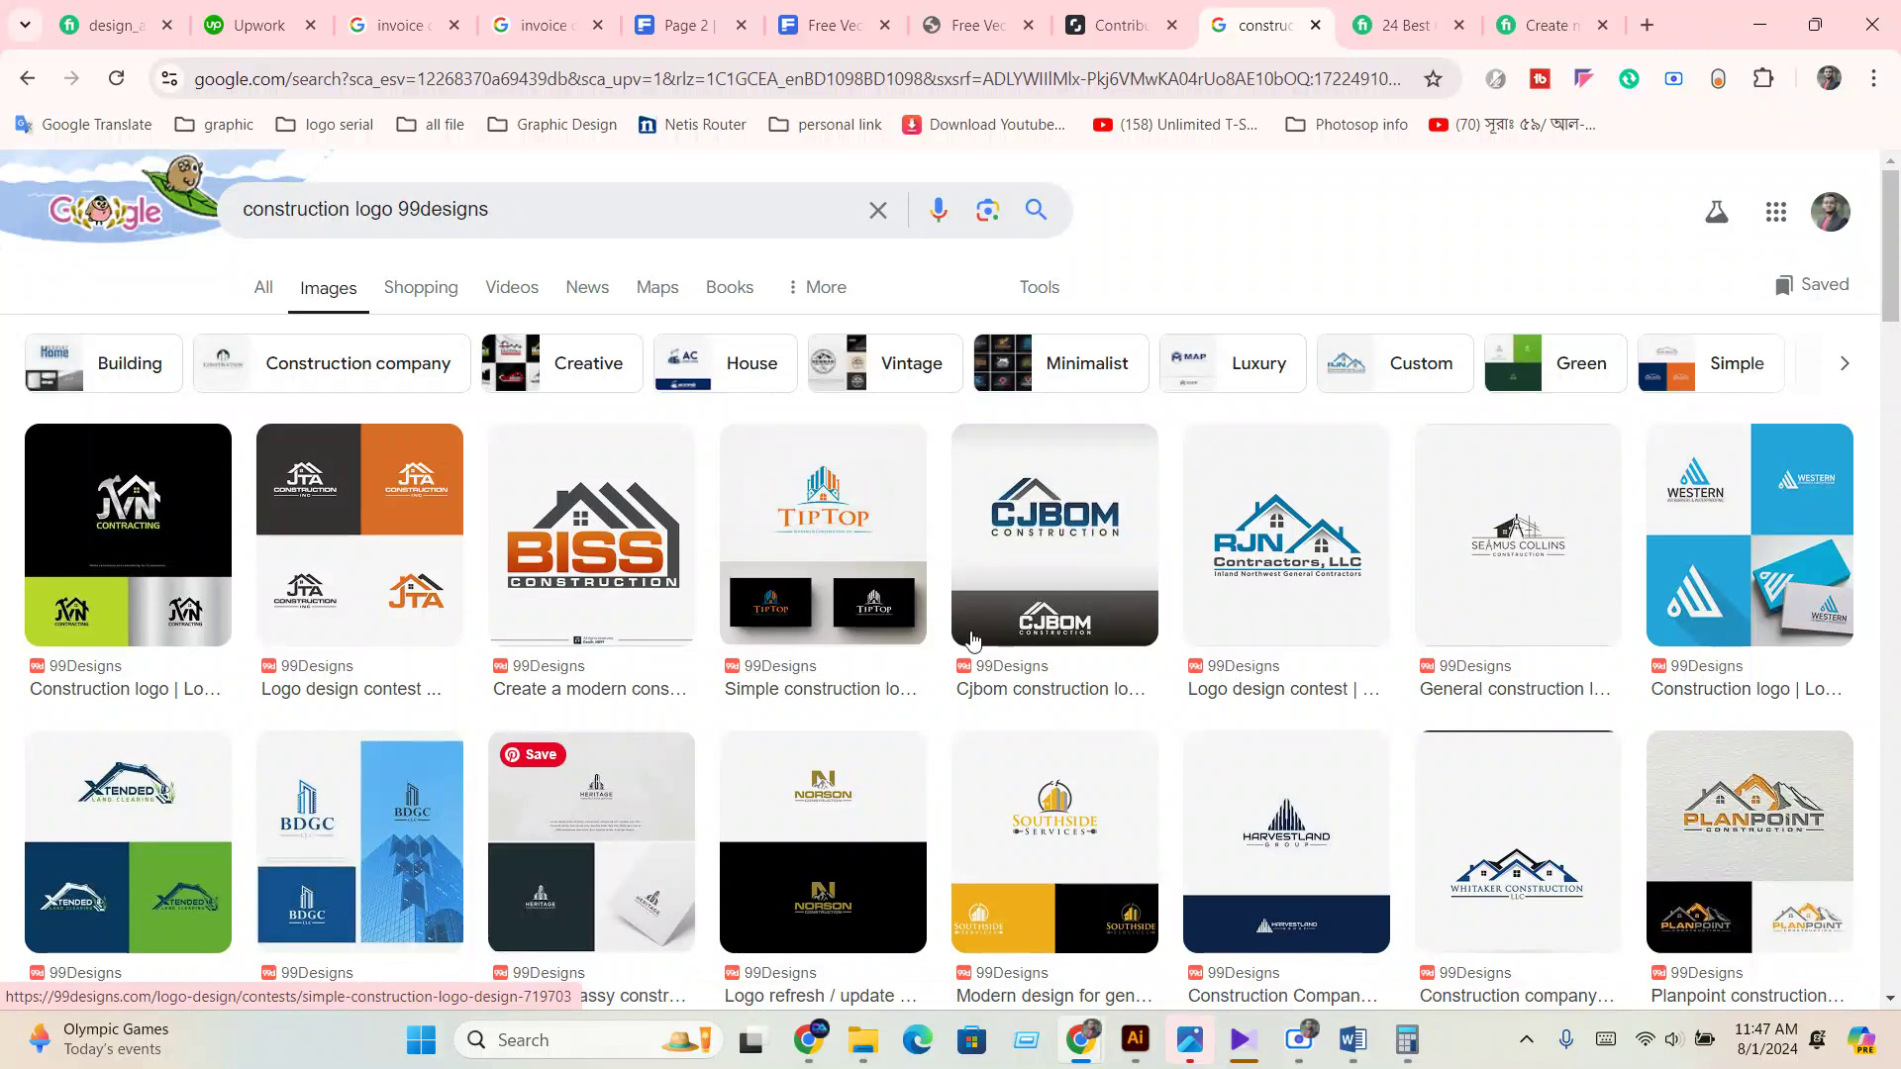
# Preview the TipTop and CJBOM Construction logos from the image results, and close the preview.
pyautogui.click(835, 542)
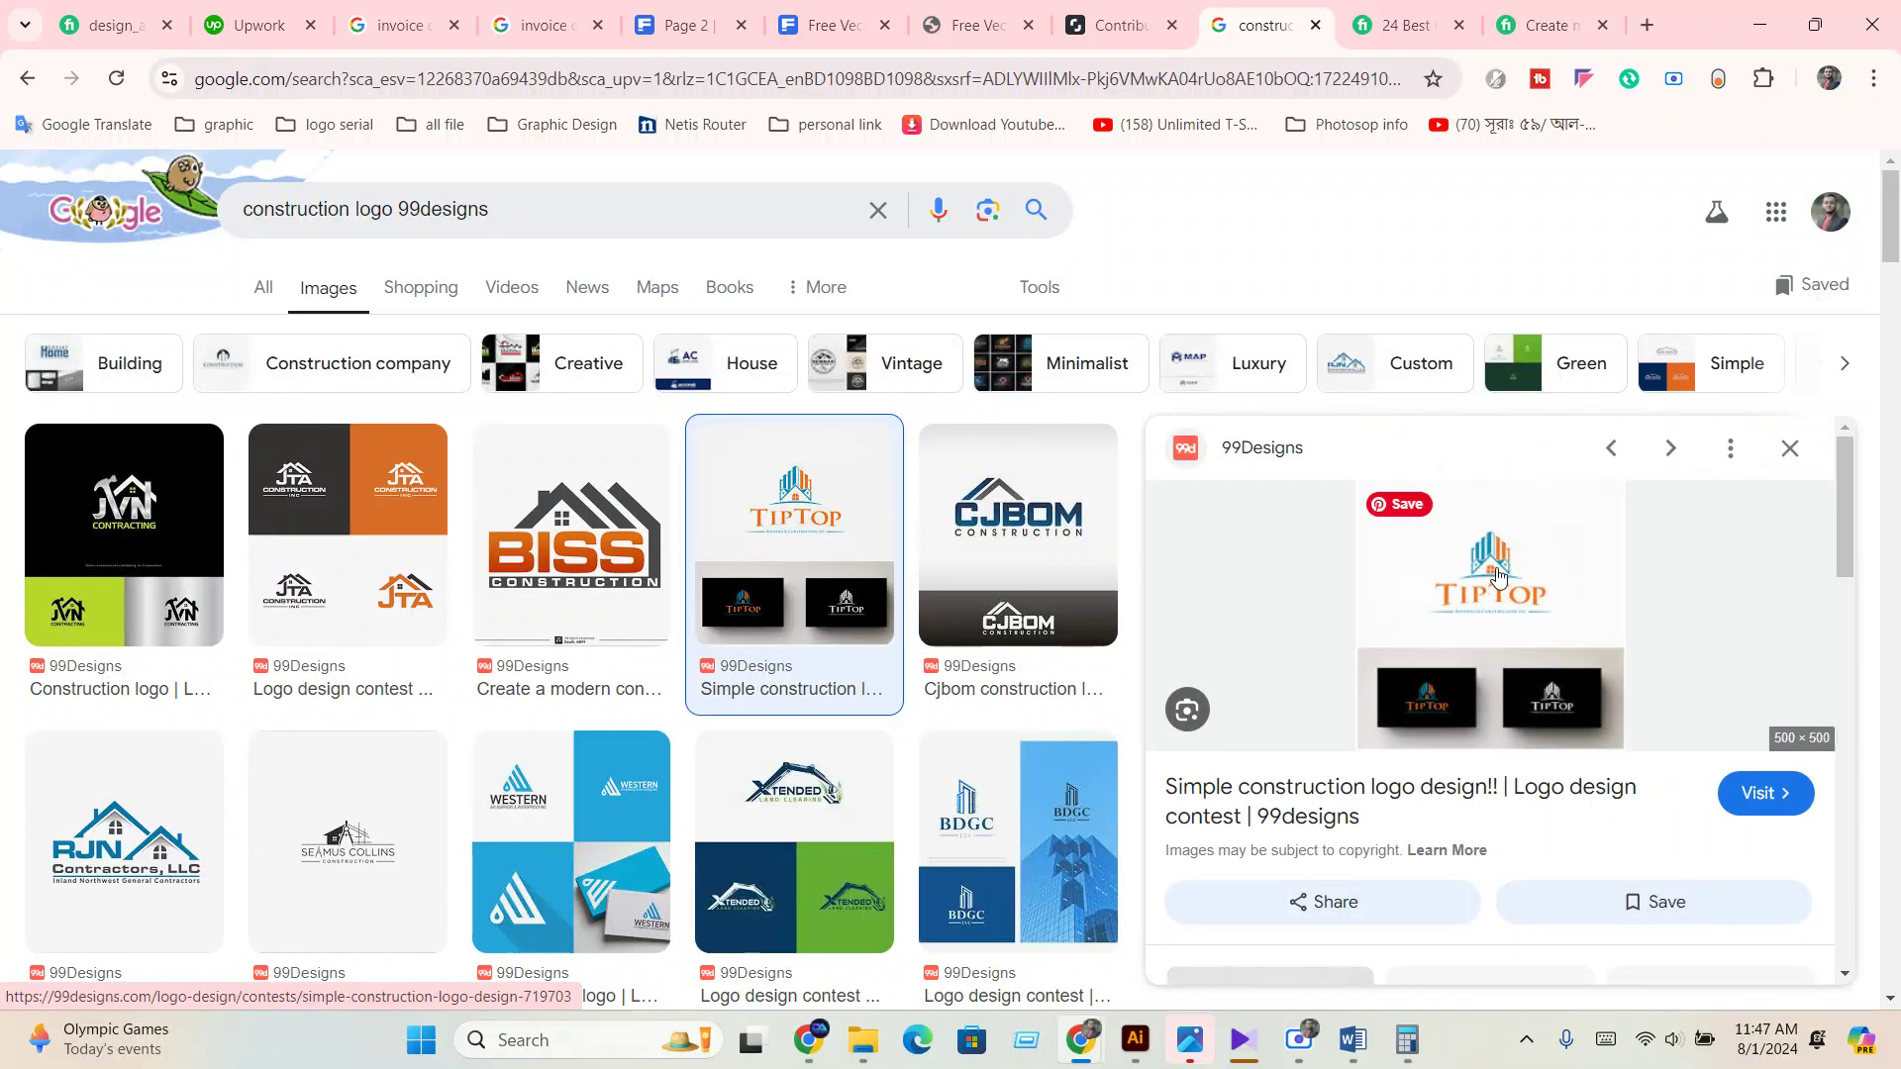
pyautogui.click(1052, 534)
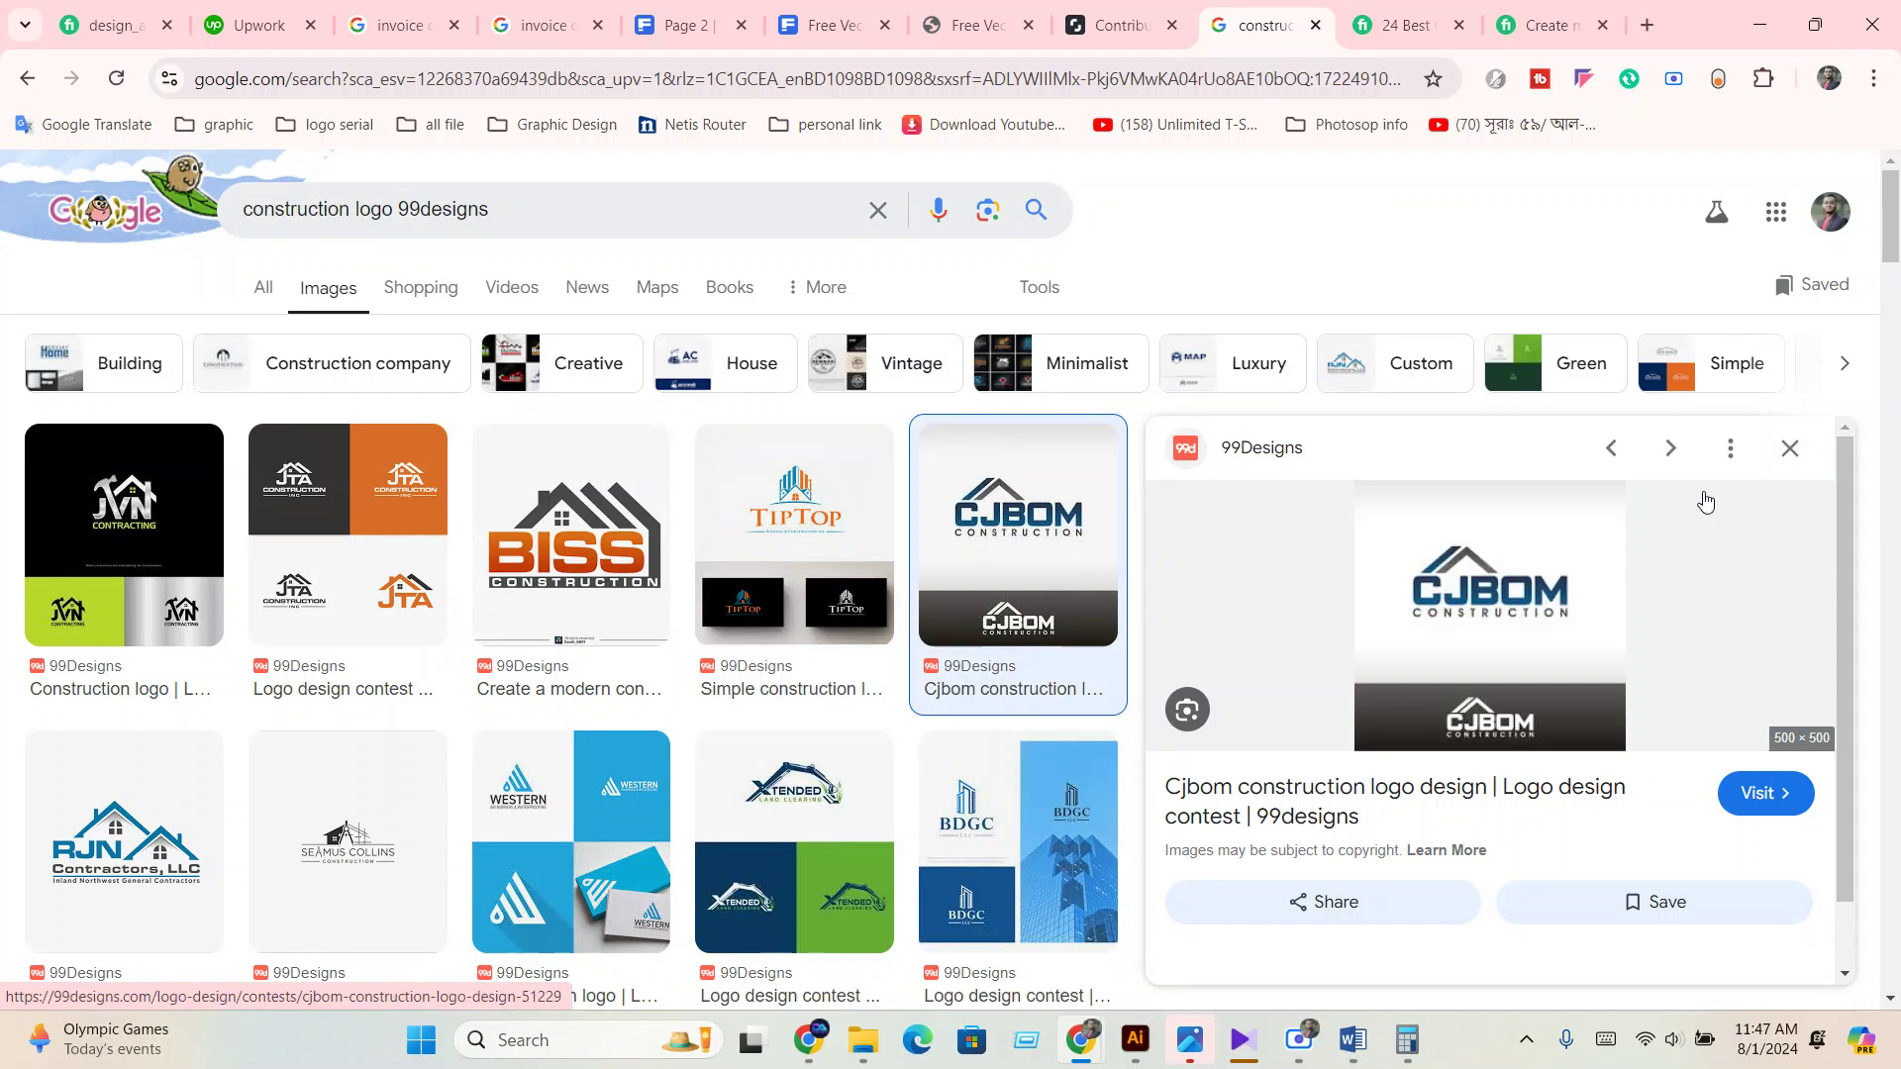
pyautogui.click(1789, 448)
# Browse further down the image results and preview the Tonka Home Services logo.
pyautogui.scroll(-3, 1275, 677)
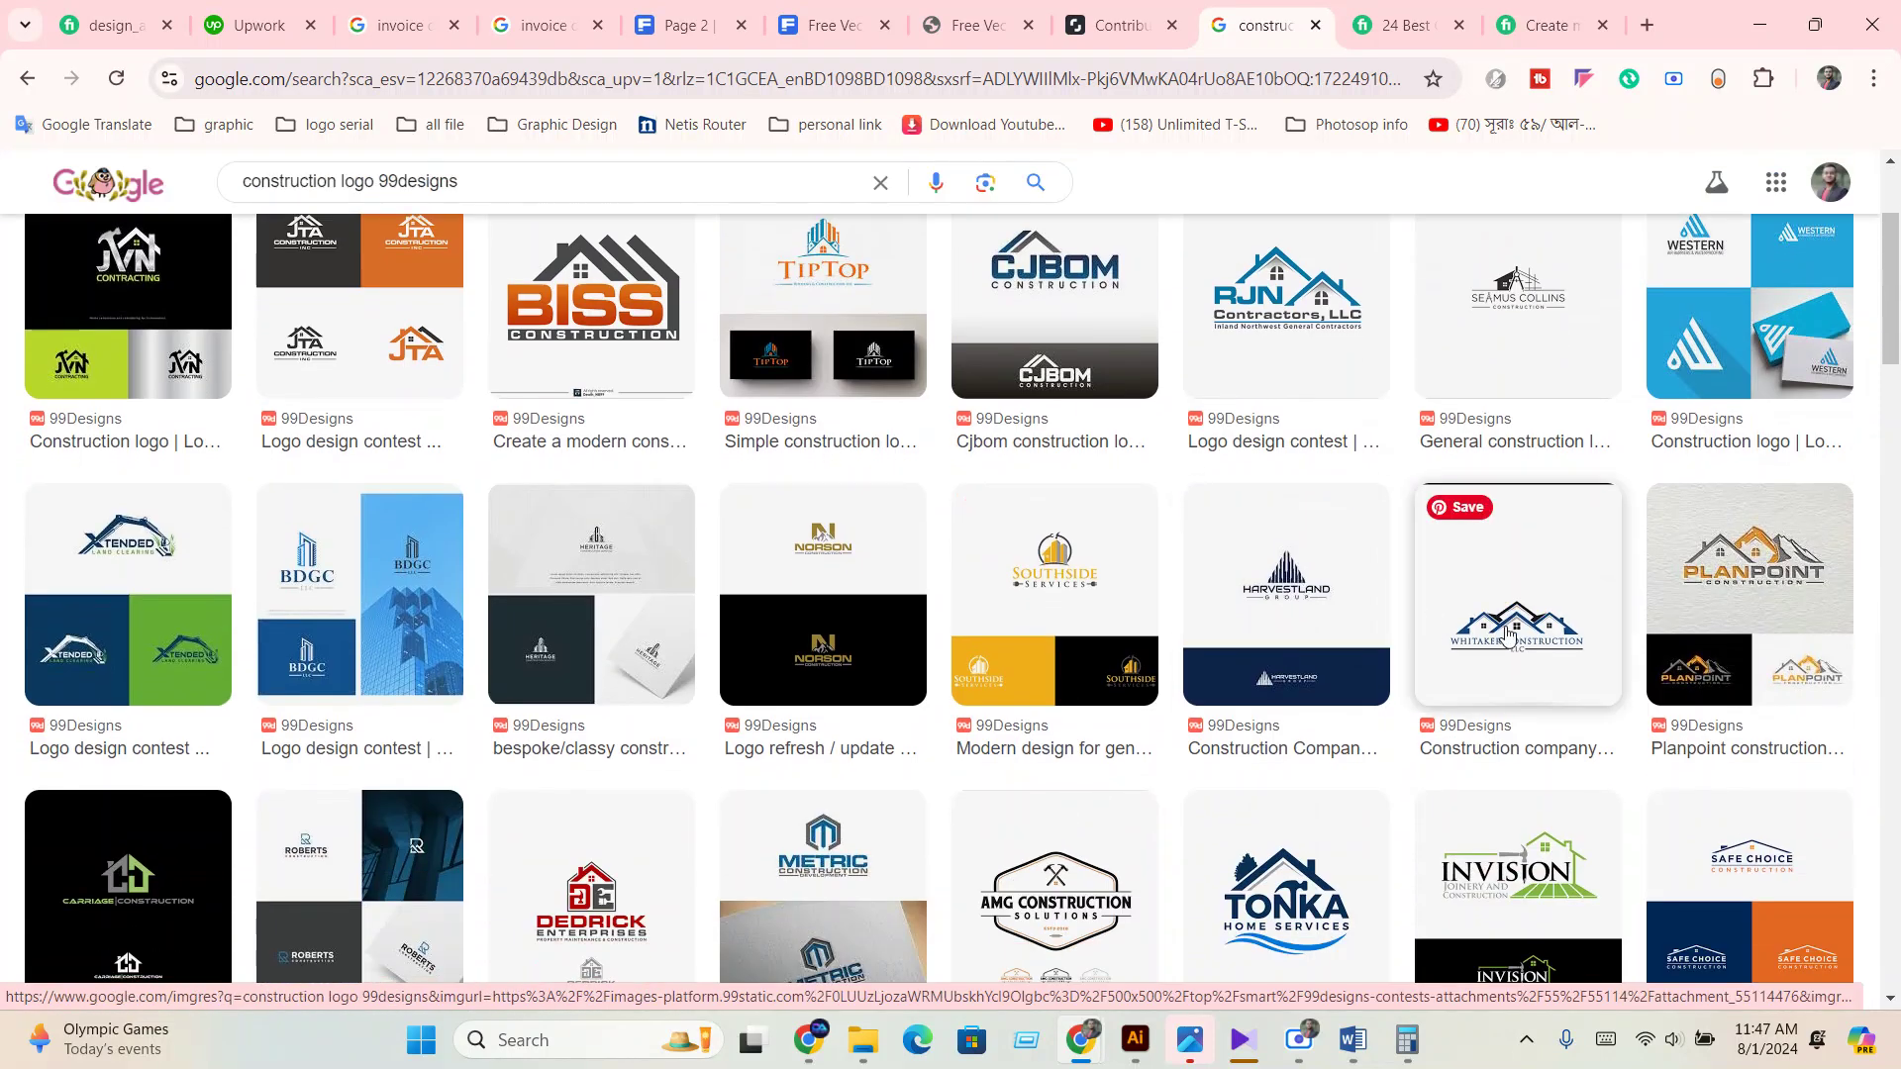
pyautogui.scroll(-1, 1400, 756)
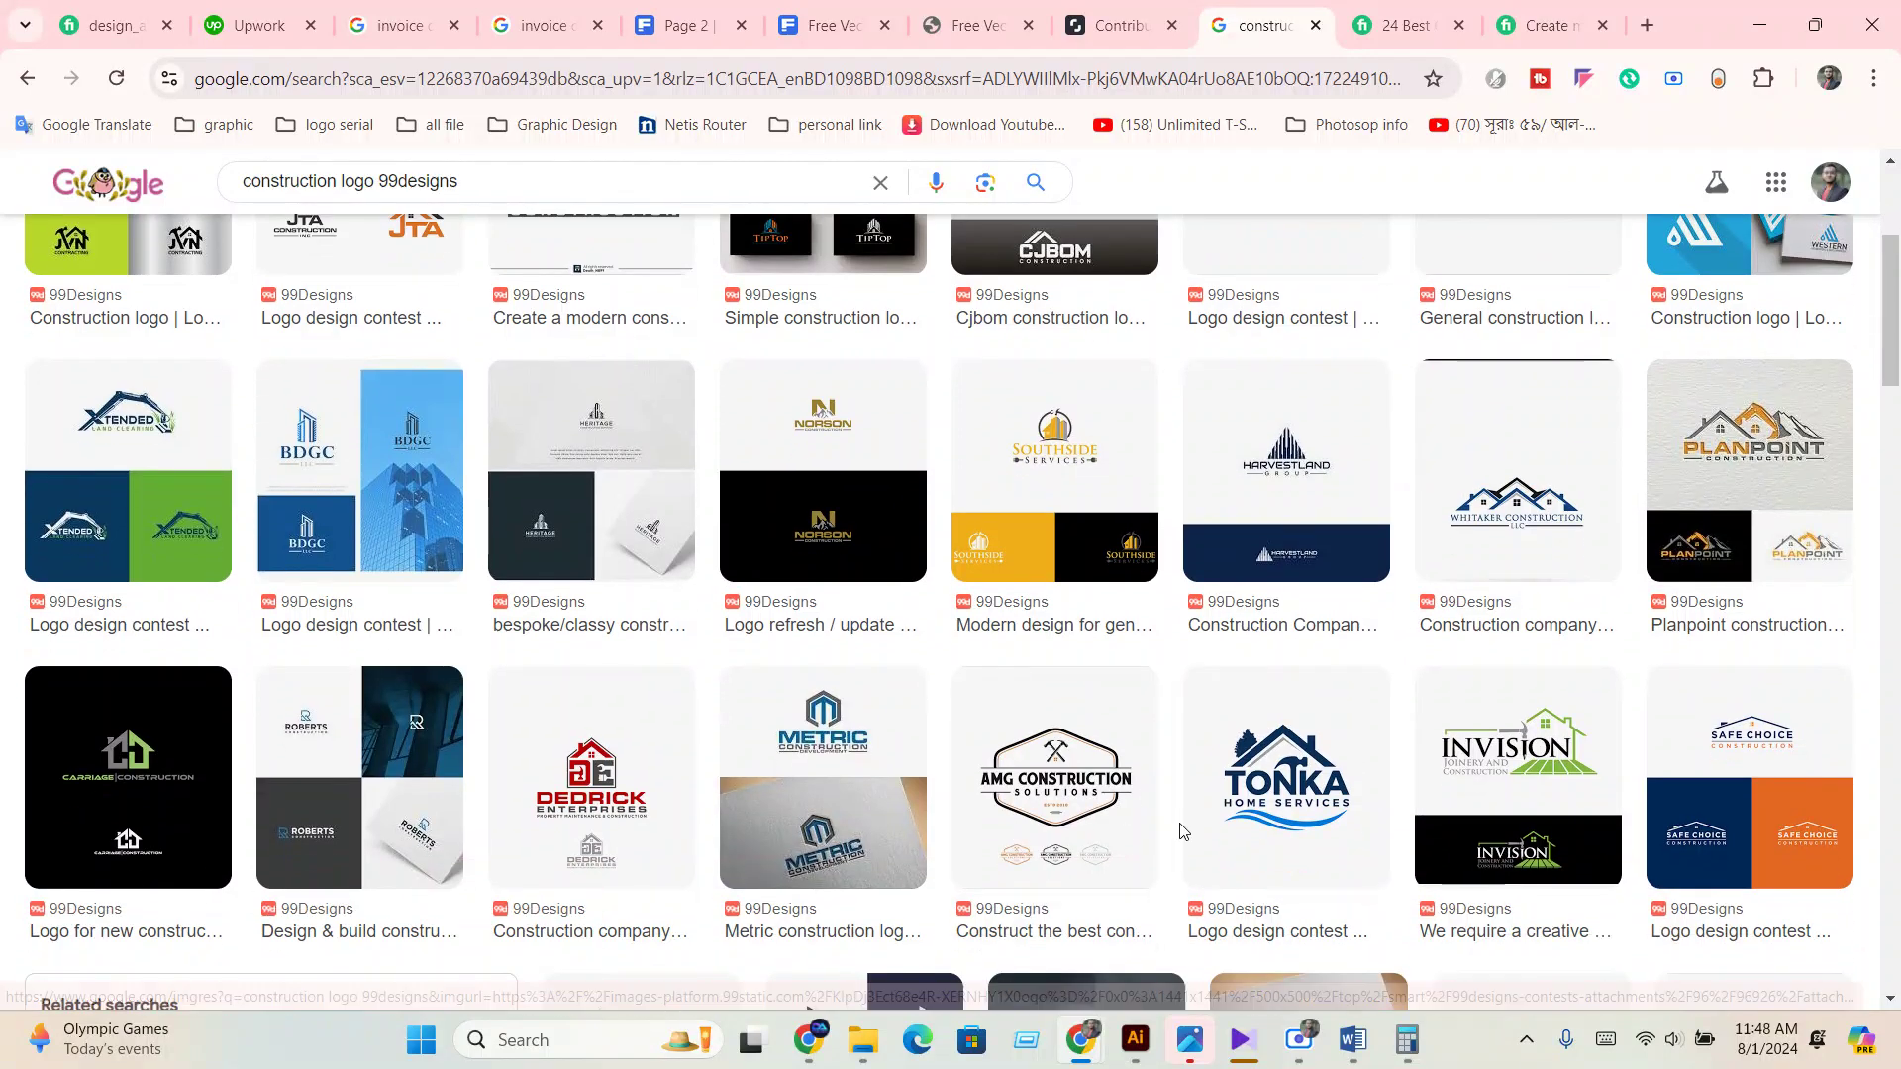
pyautogui.click(1261, 810)
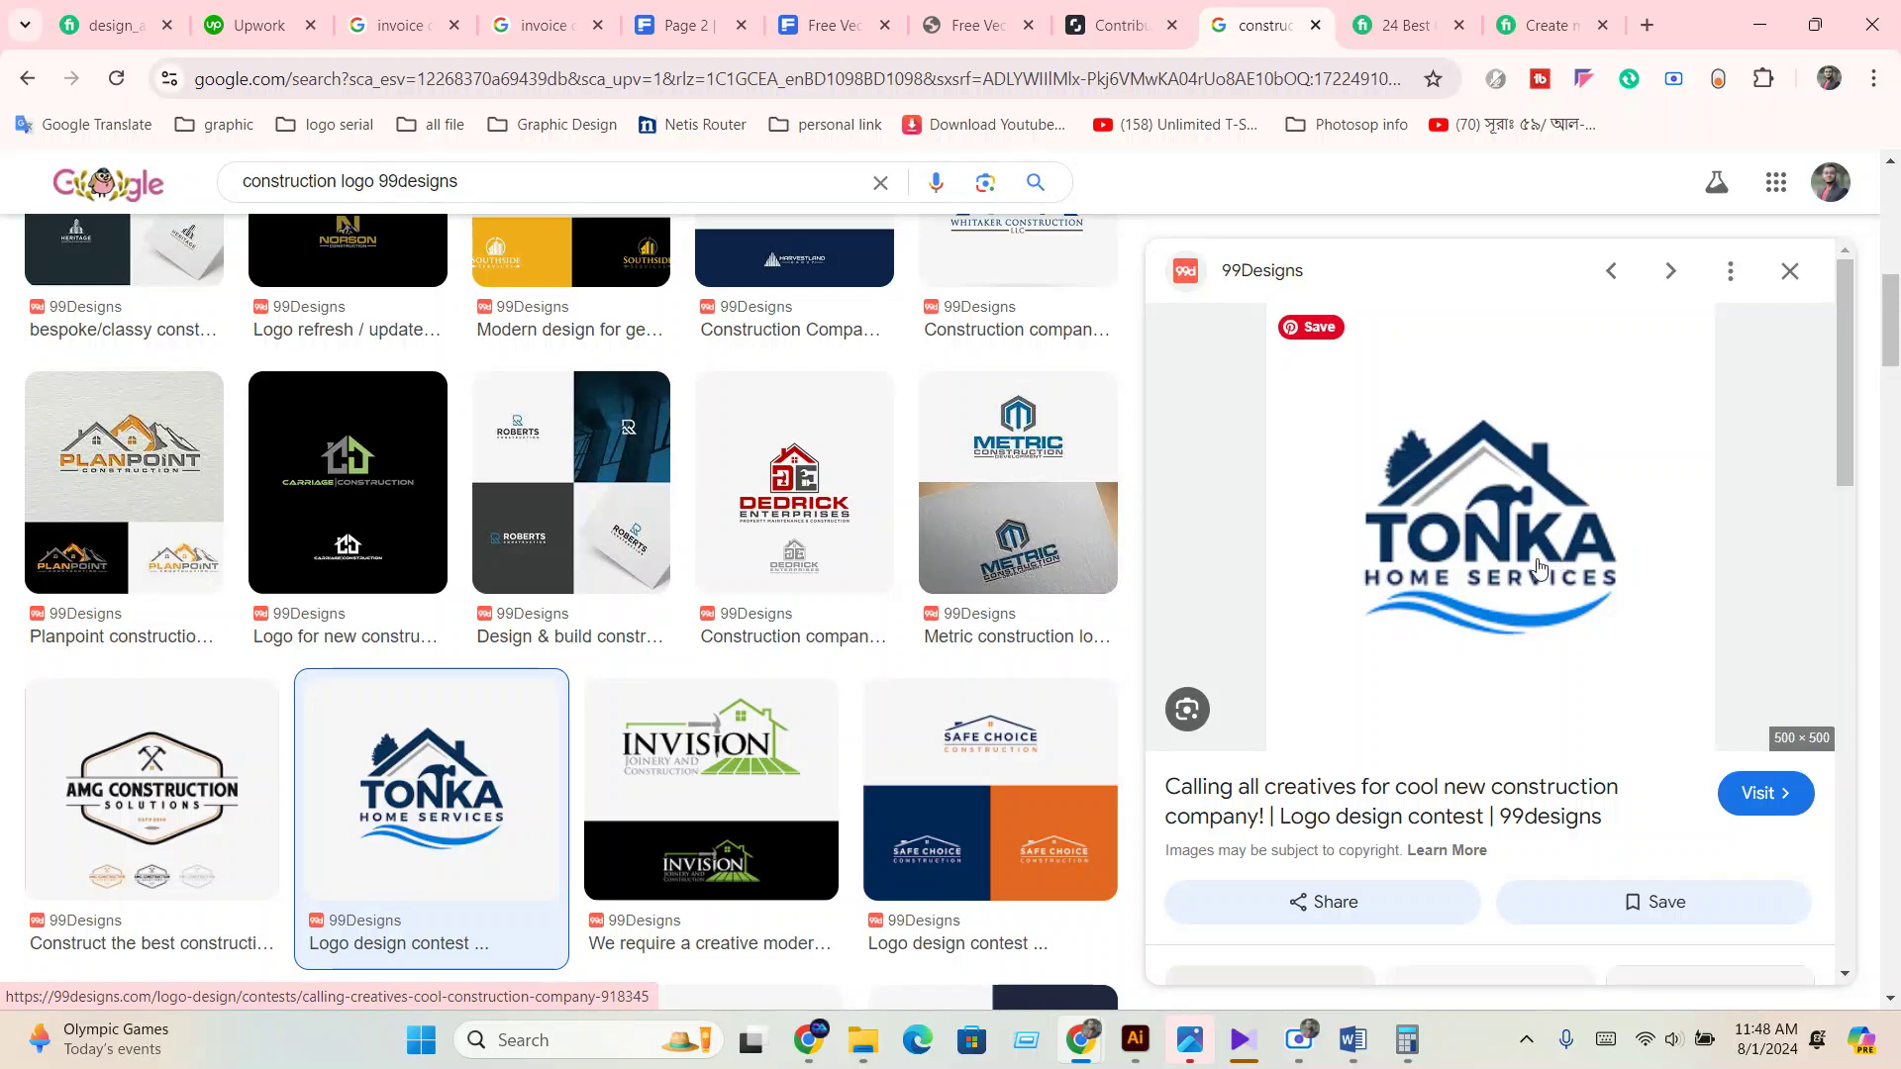
# Return to the Fiverr construction logo listings, browse the gigs, and open "I will do brand new real estate, construction logo design".
pyautogui.click(1385, 38)
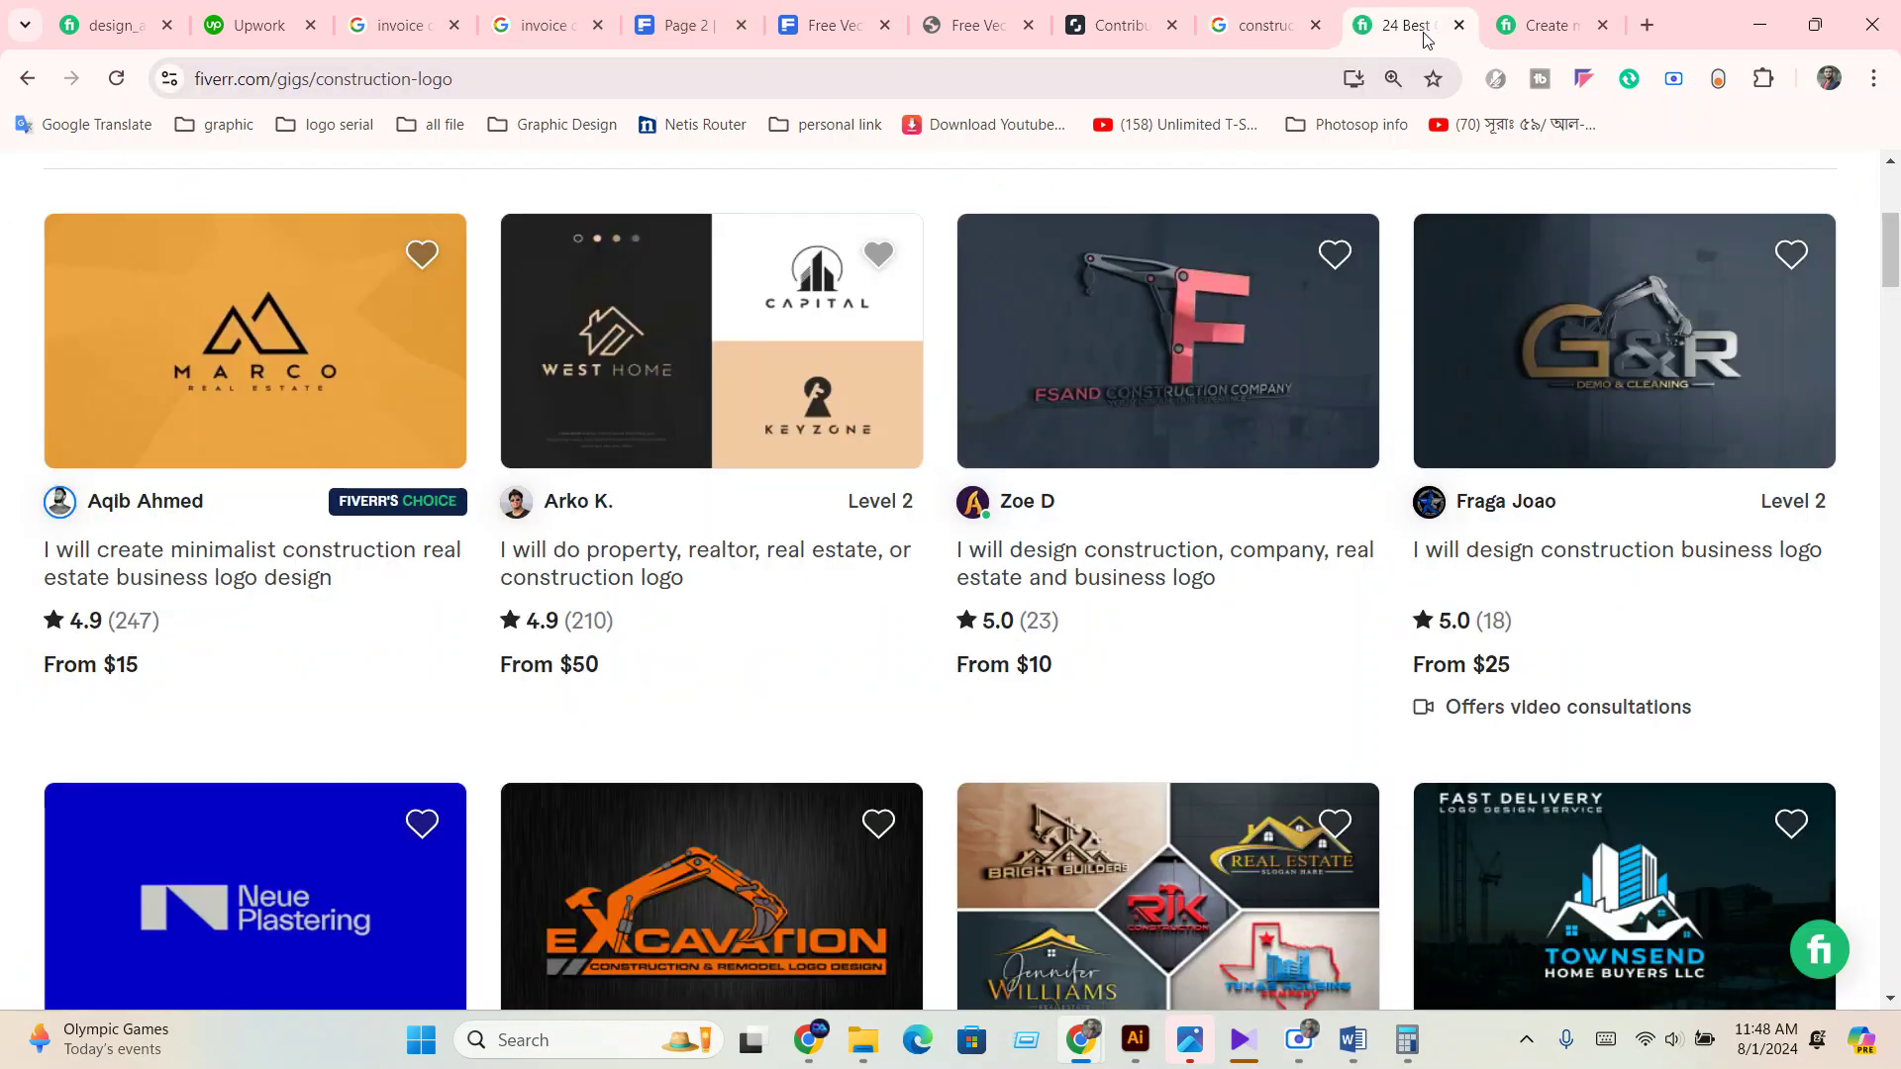
pyautogui.scroll(1, 1128, 721)
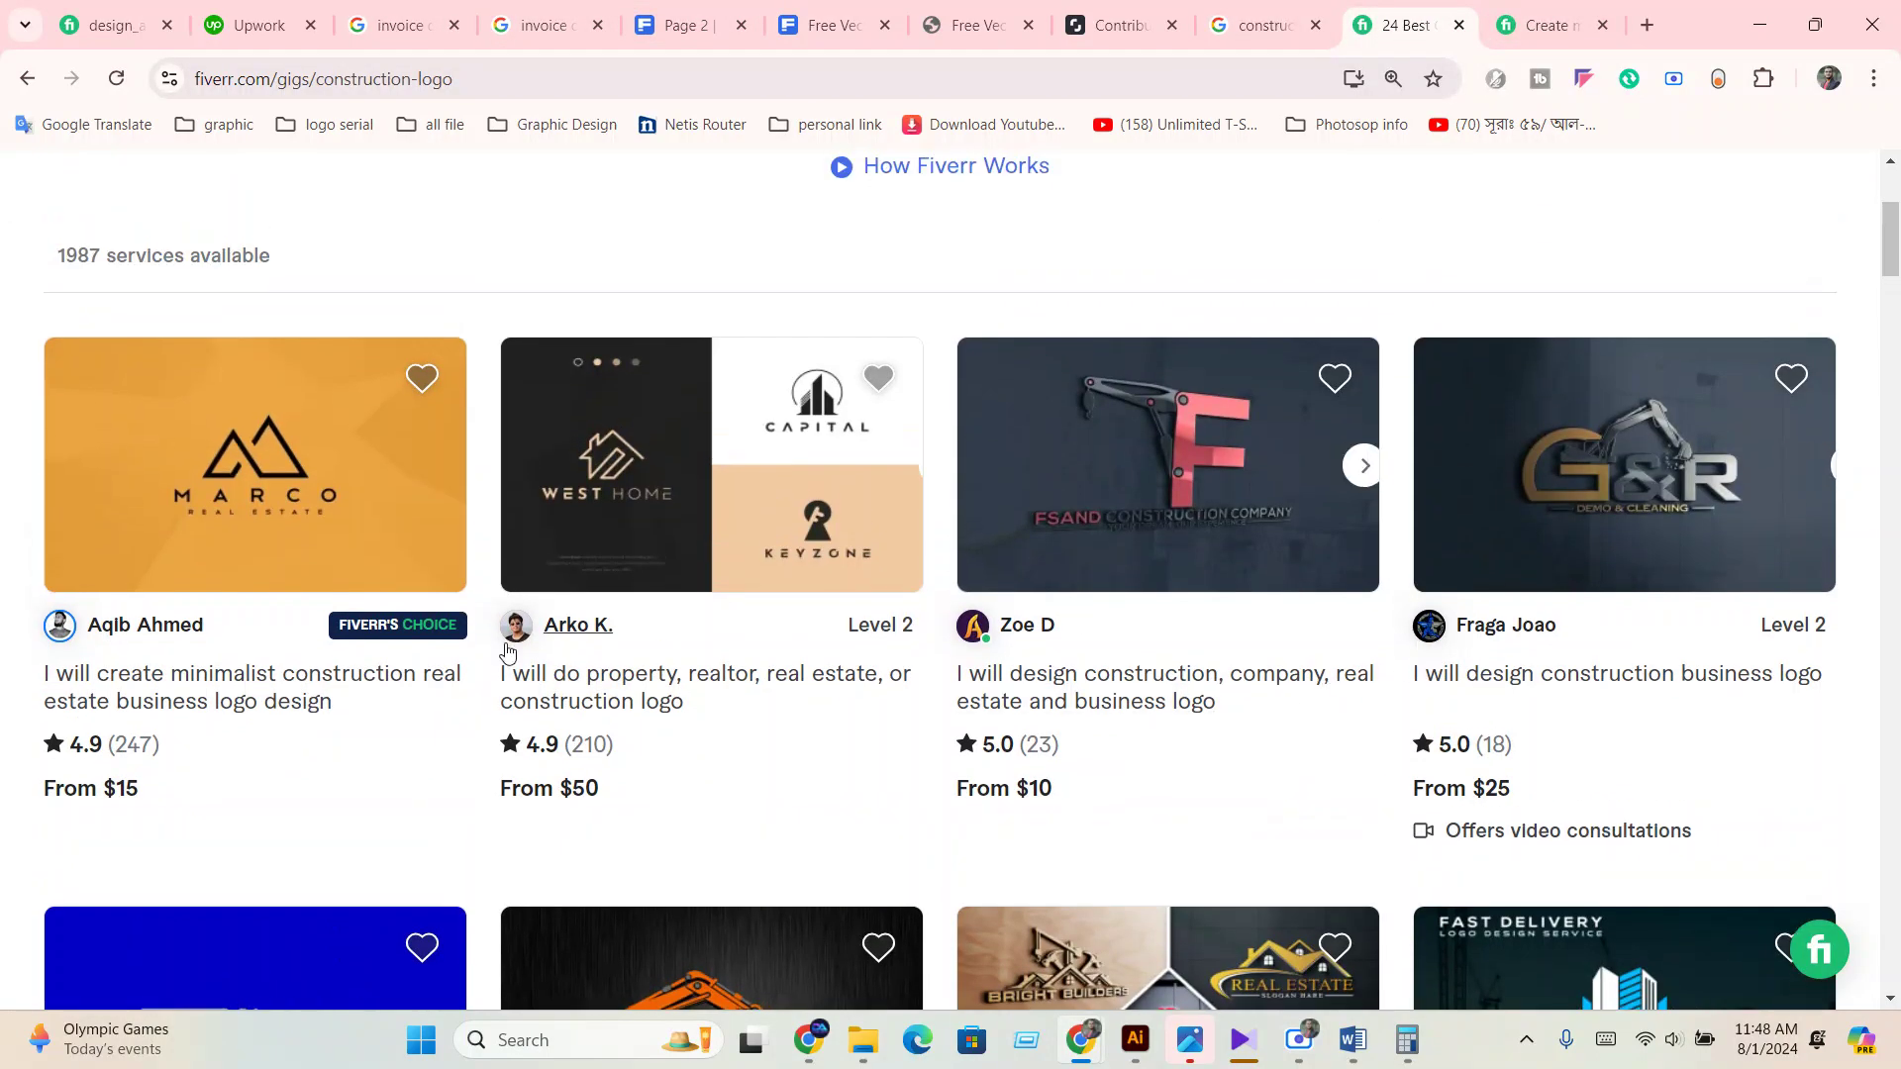
pyautogui.scroll(-3, 525, 645)
pyautogui.scroll(2, 150, 760)
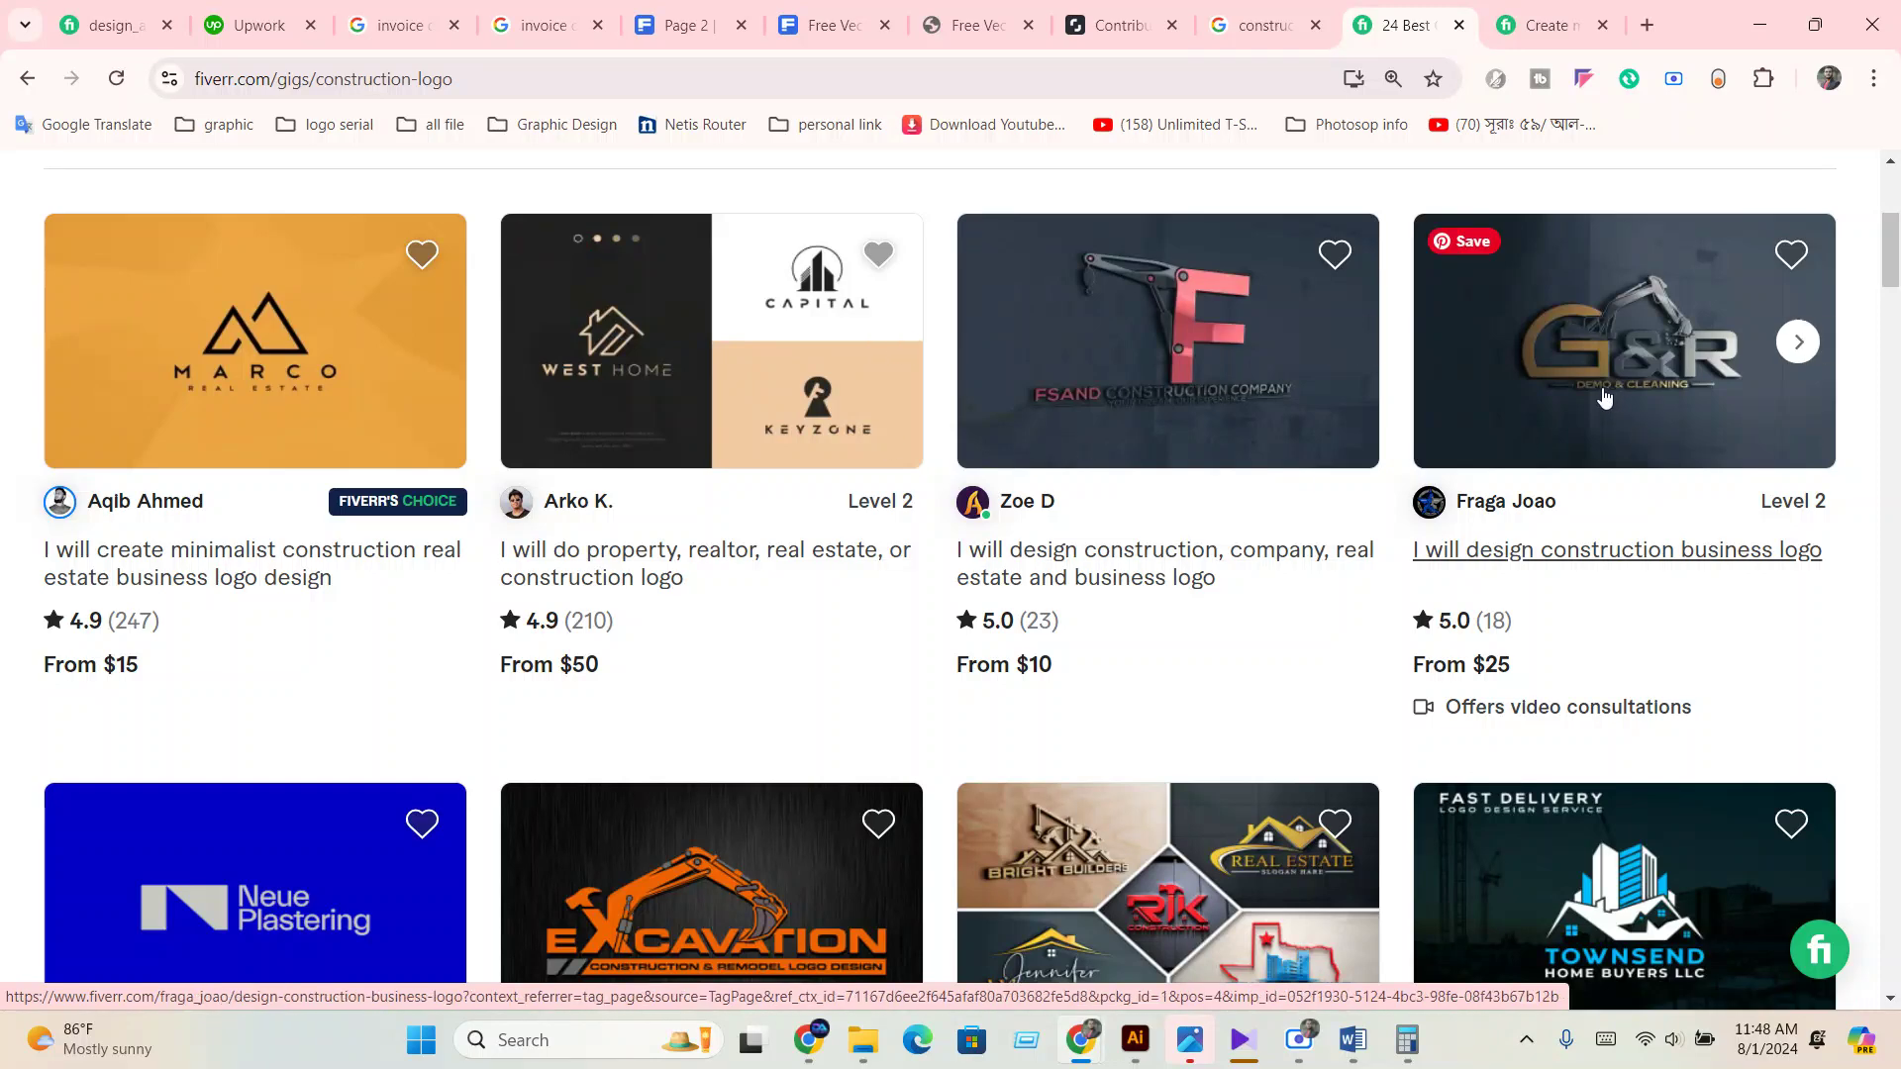
pyautogui.scroll(-3, 1326, 762)
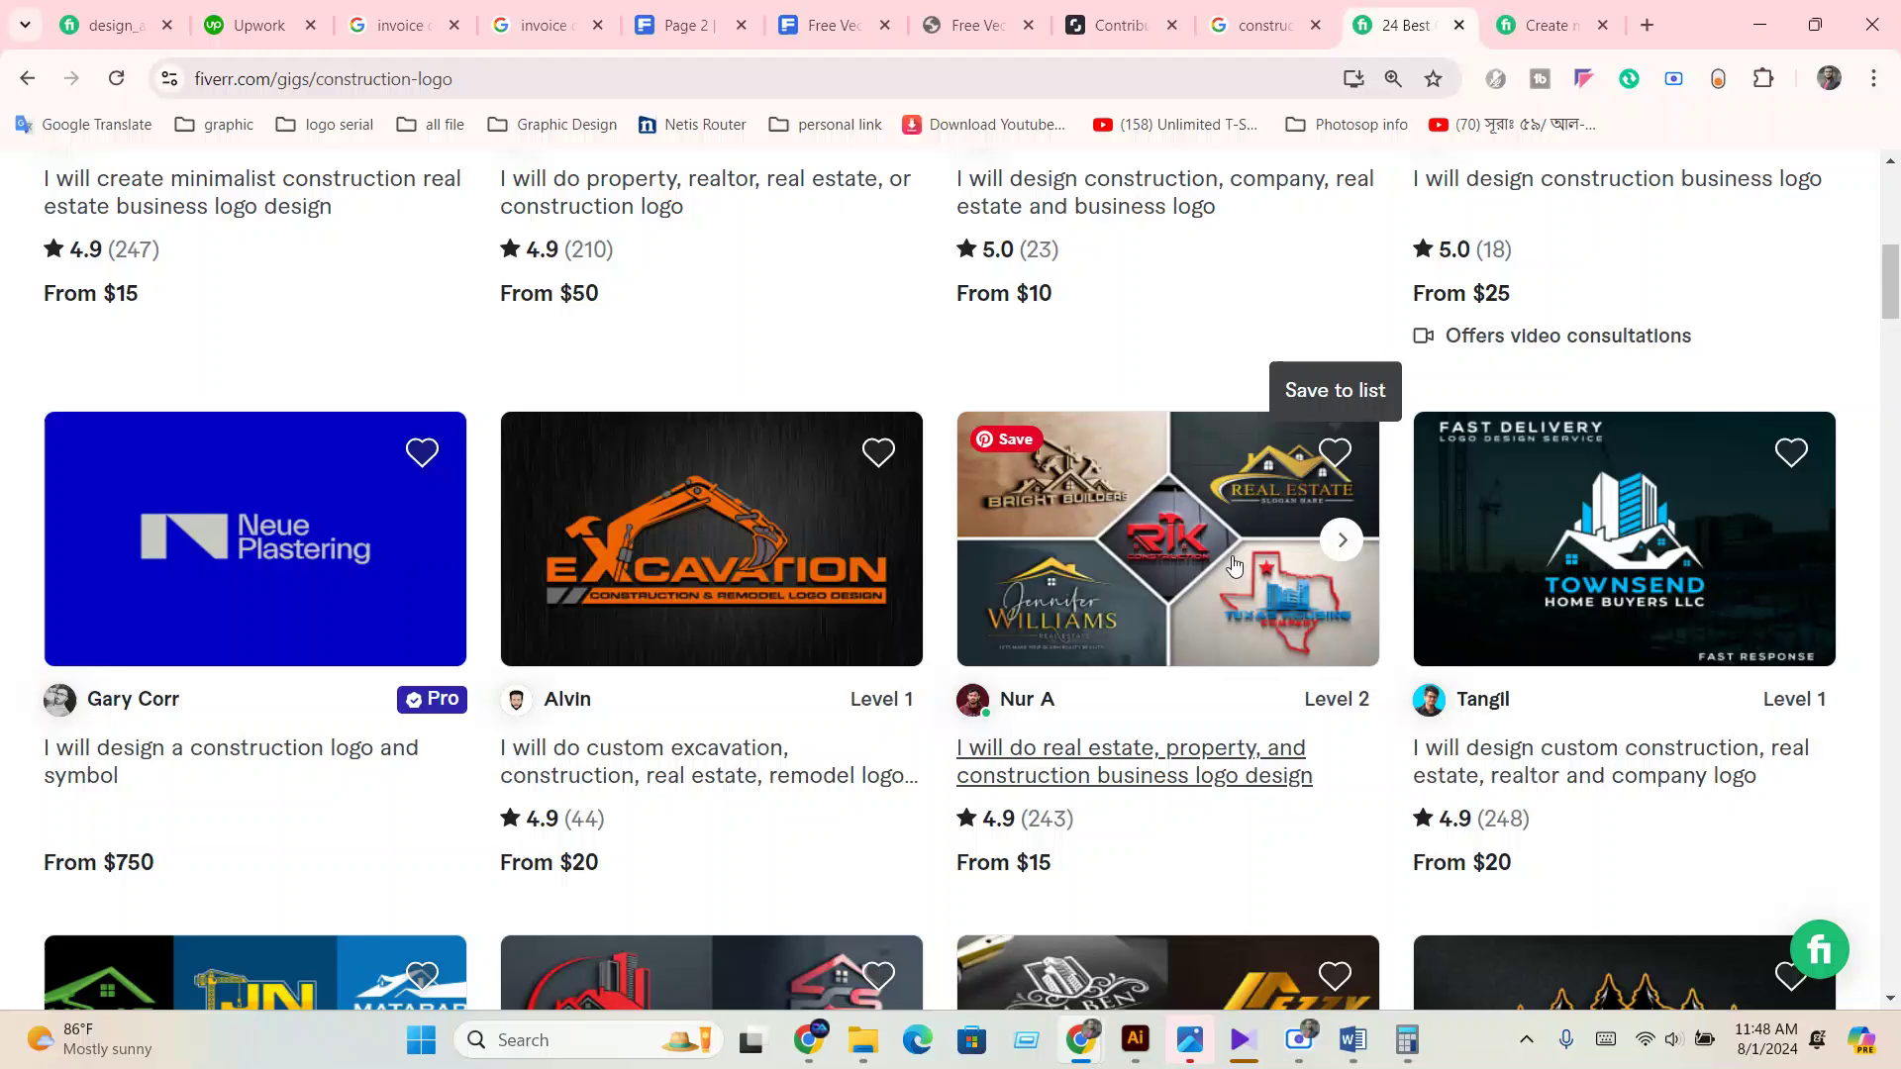
pyautogui.scroll(-5, 1238, 567)
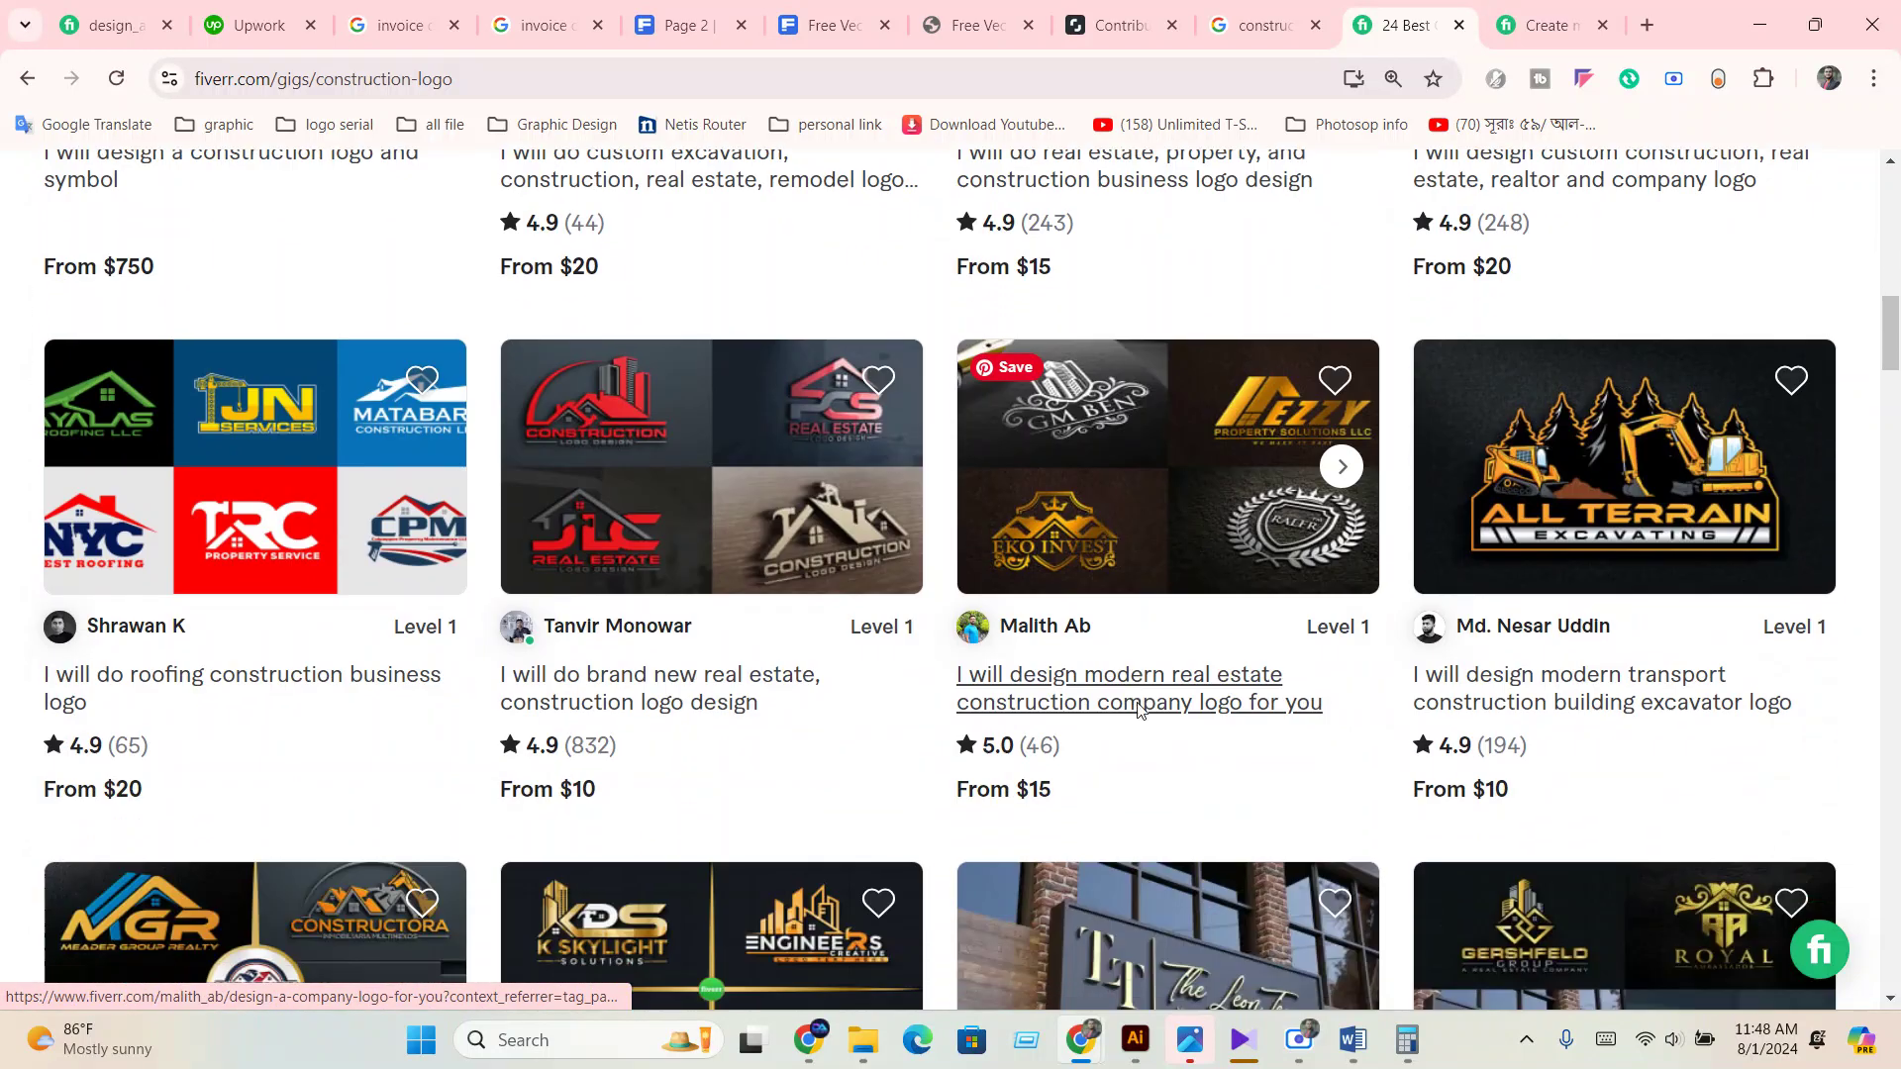
pyautogui.scroll(-4, 194, 532)
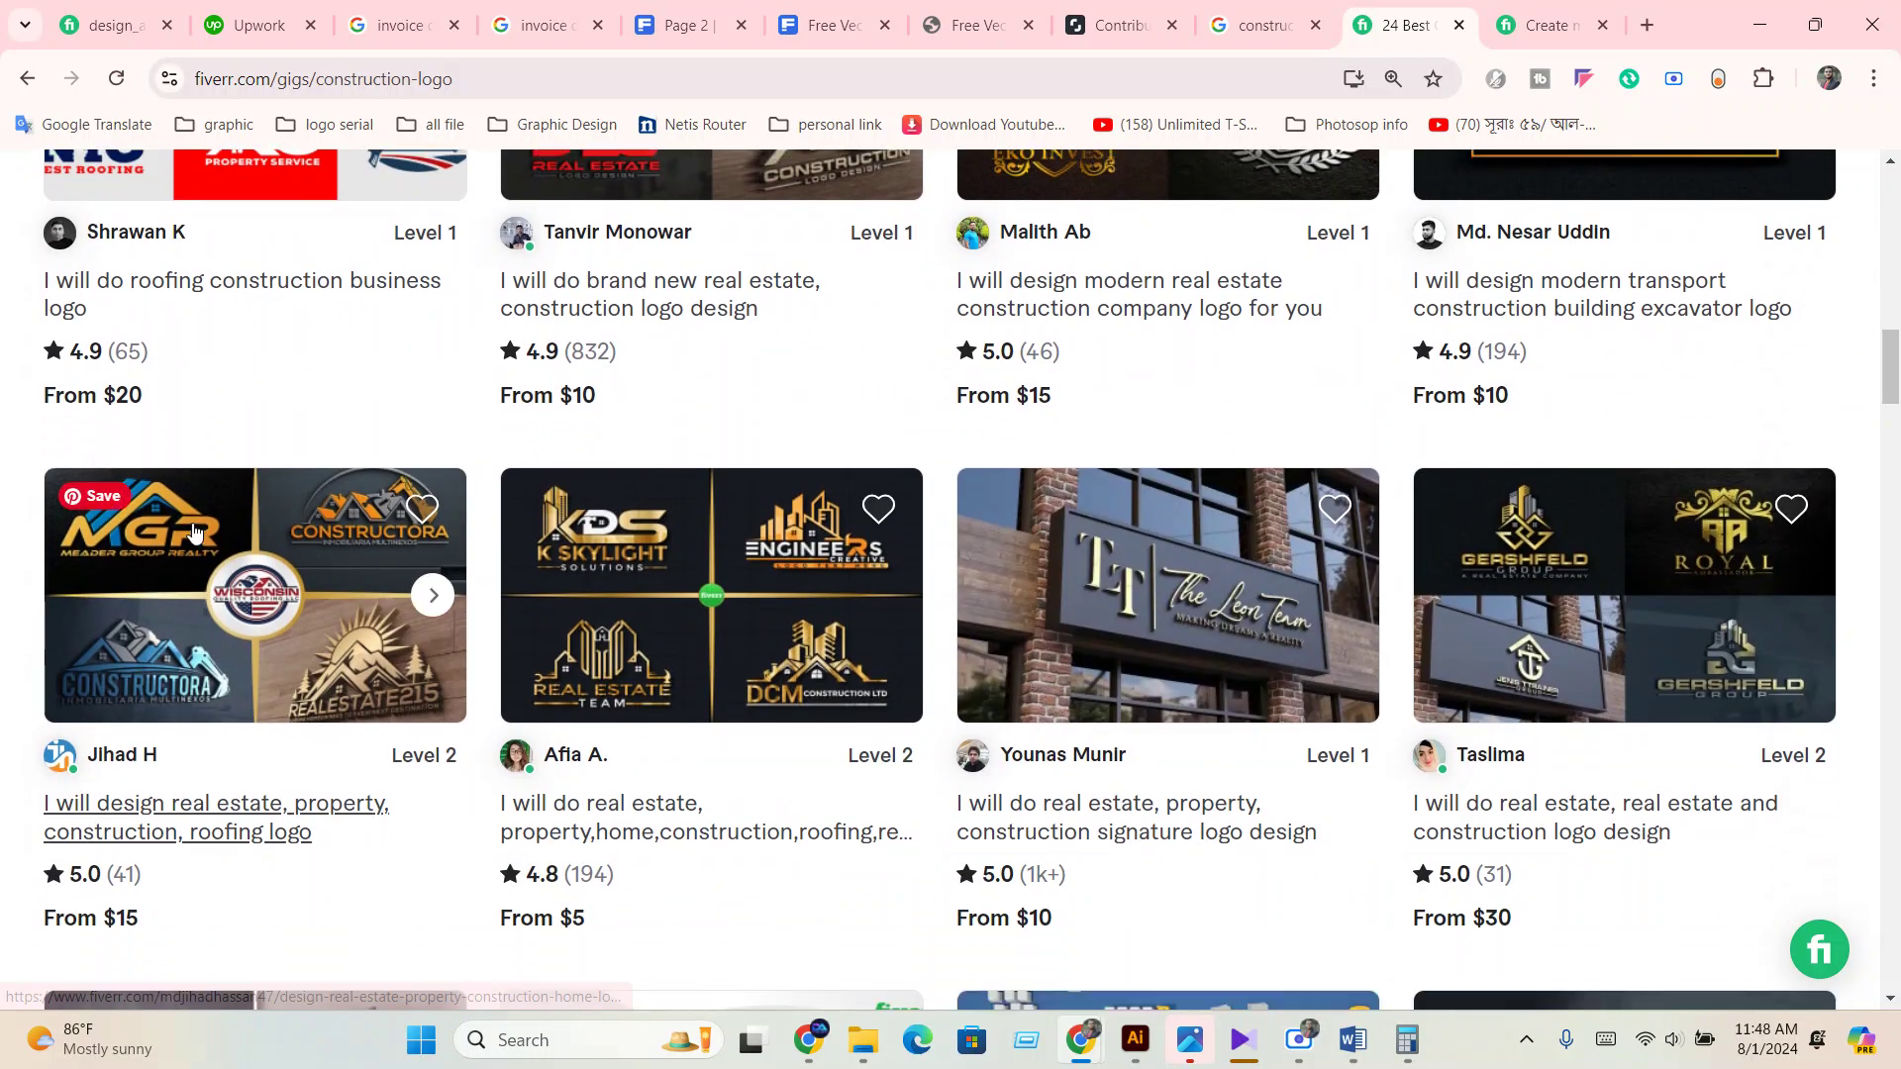
pyautogui.scroll(4, 194, 537)
pyautogui.scroll(-4, 198, 542)
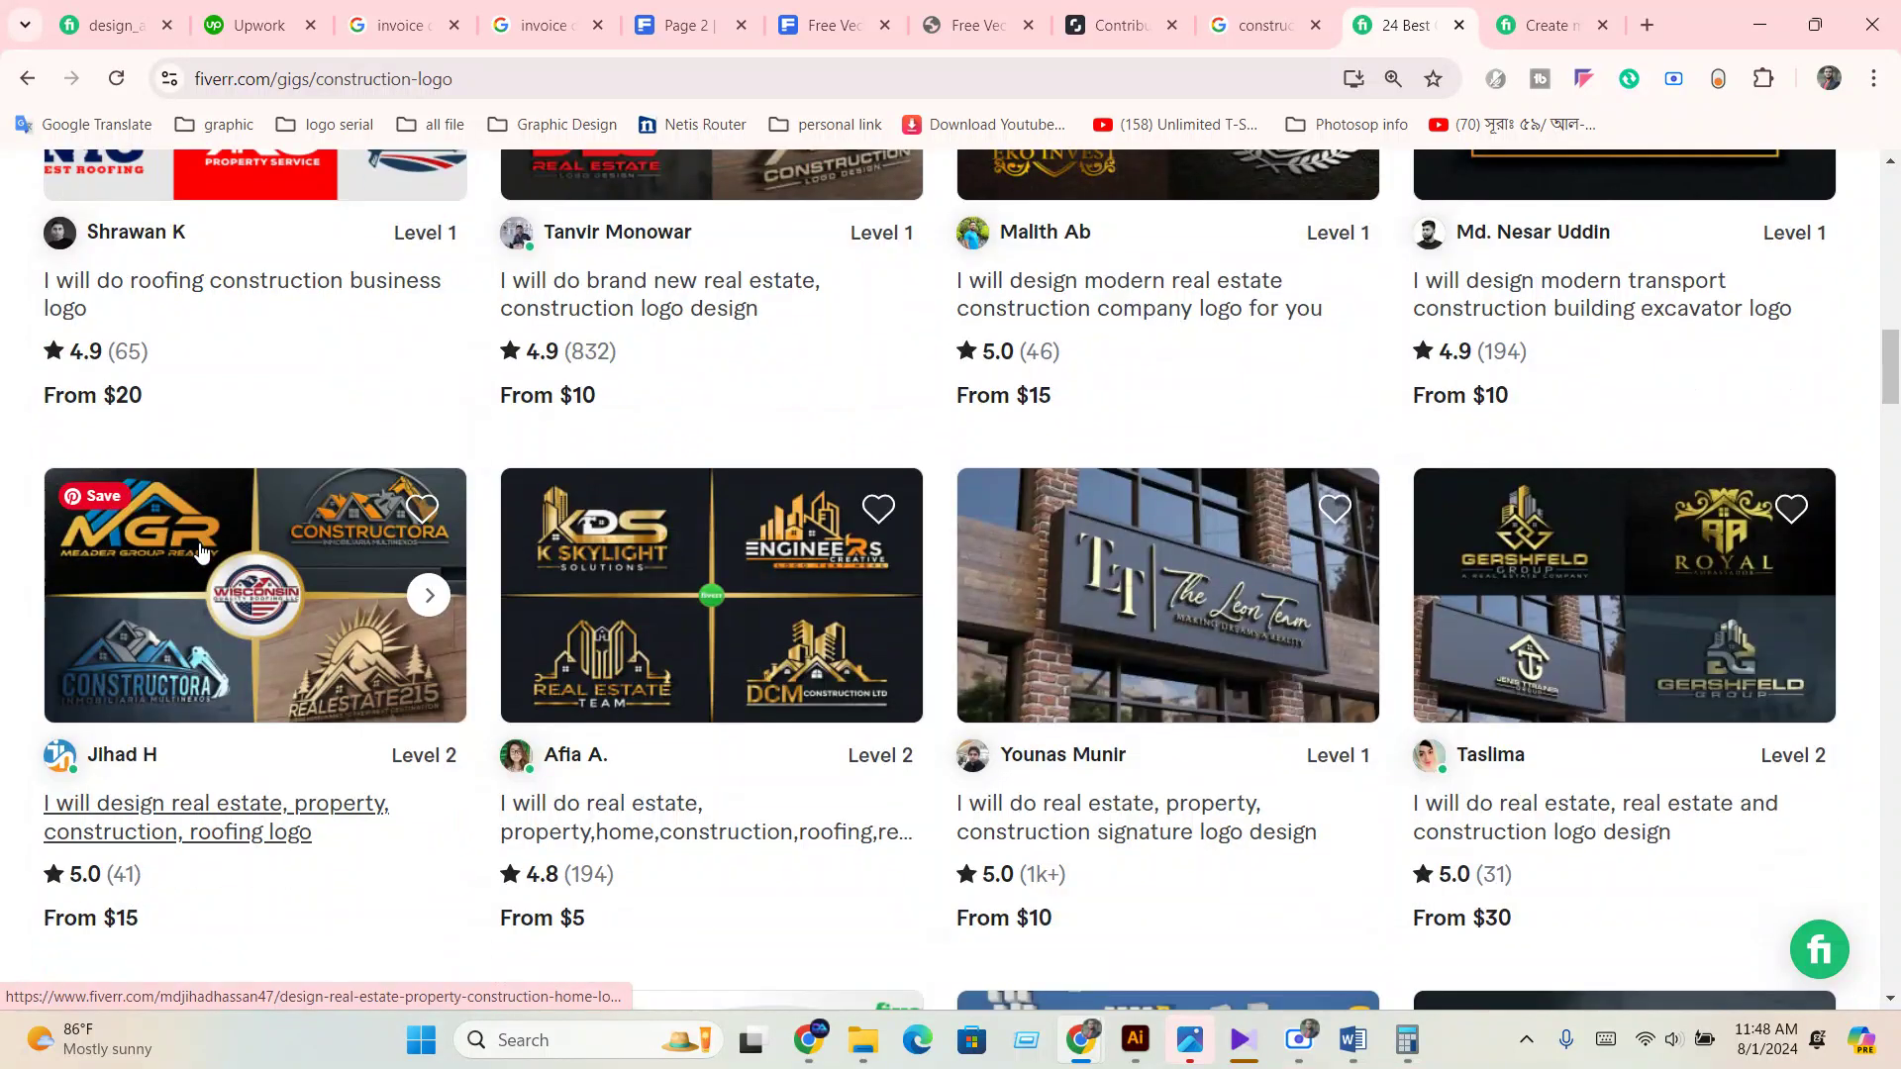
pyautogui.scroll(2, 200, 549)
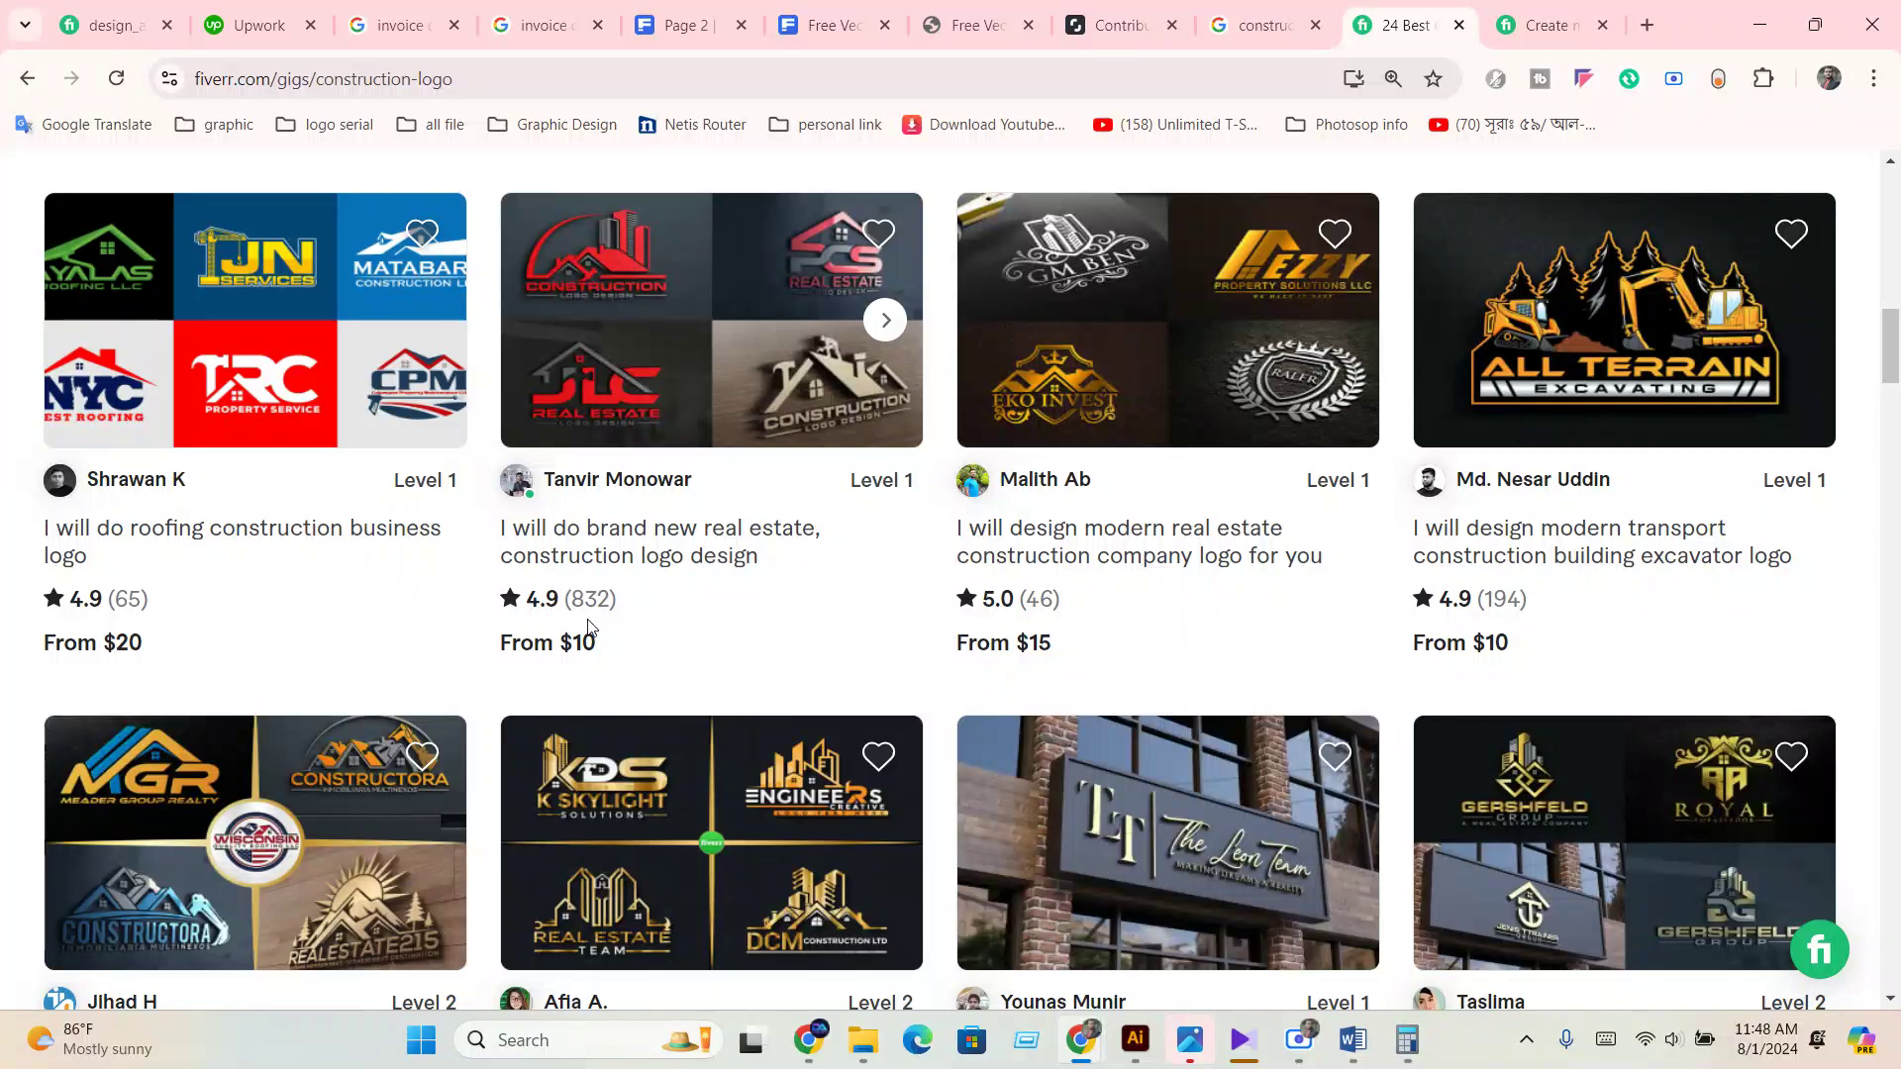
pyautogui.click(704, 282)
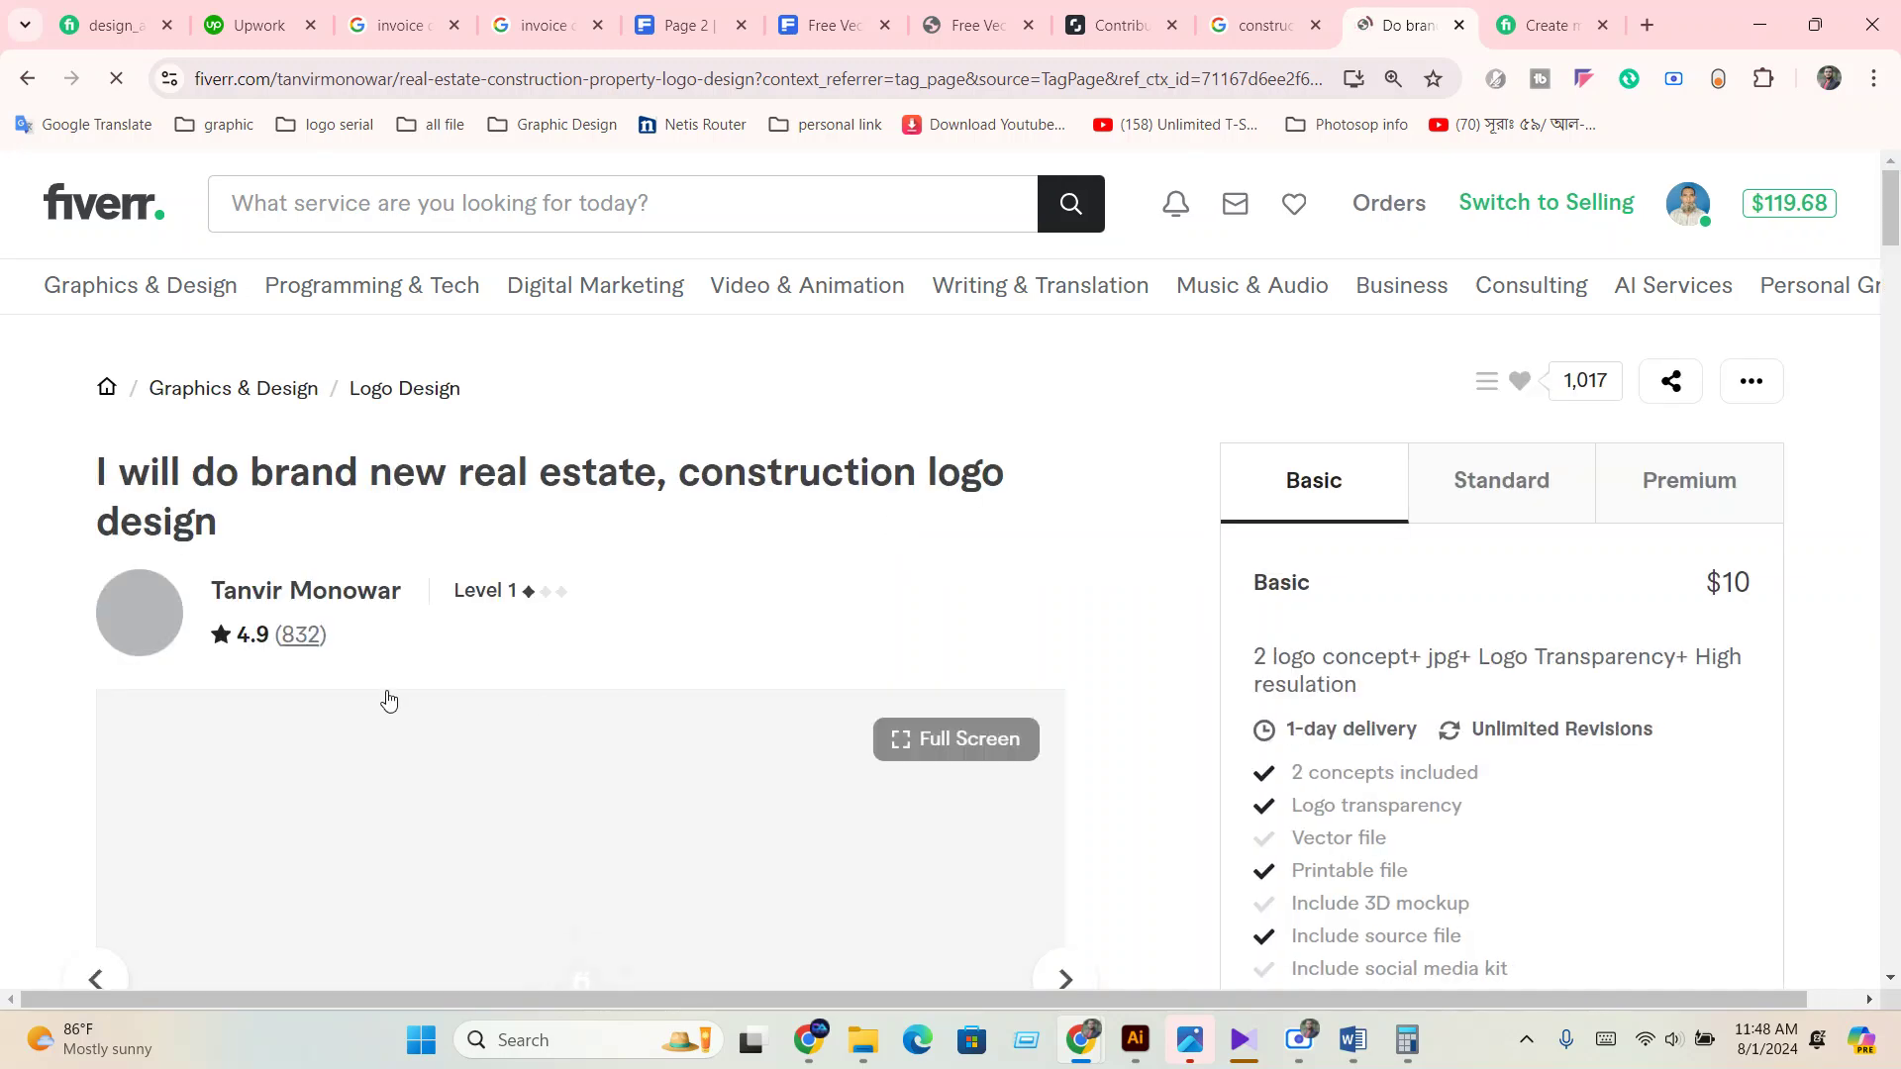
# Look through the gig's description, package details and seller profile, and return to the package summary.
pyautogui.scroll(-1, 334, 625)
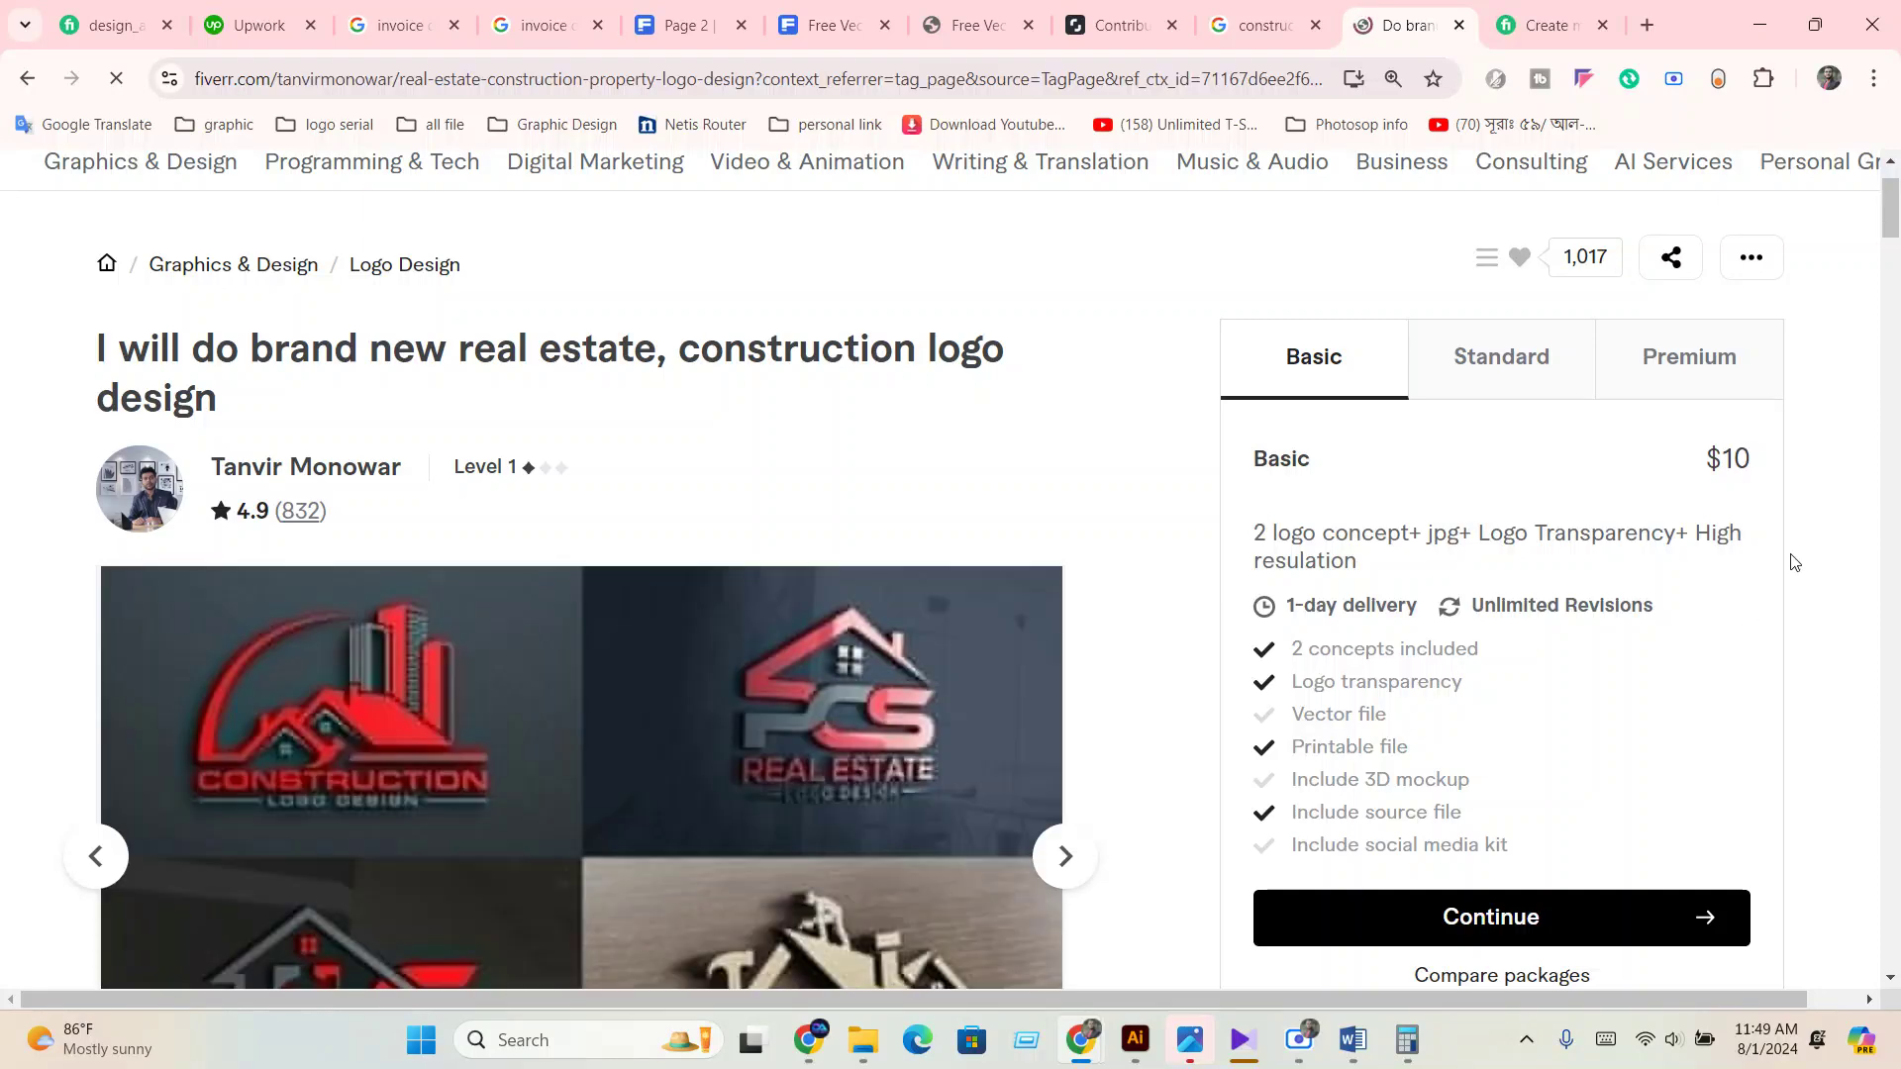
pyautogui.scroll(-4, 204, 782)
pyautogui.scroll(-20, 204, 782)
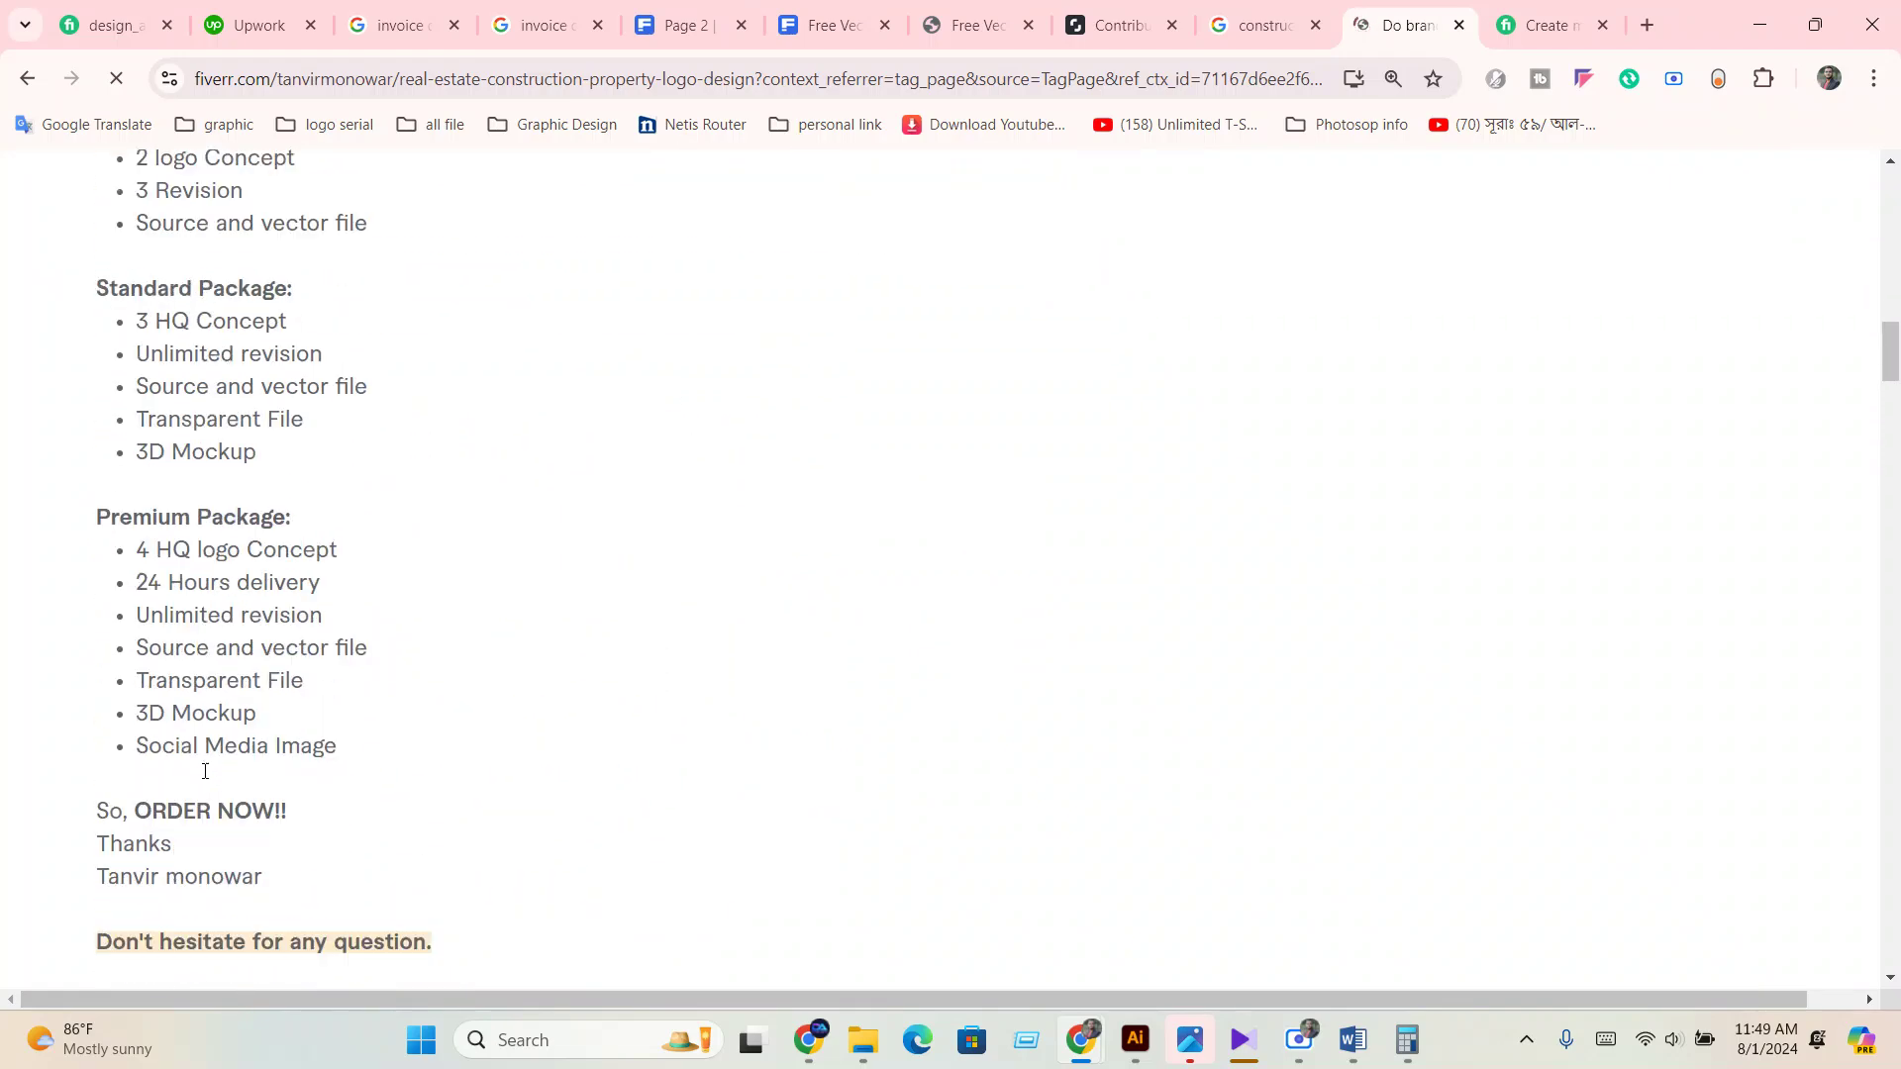
pyautogui.scroll(-4, 204, 782)
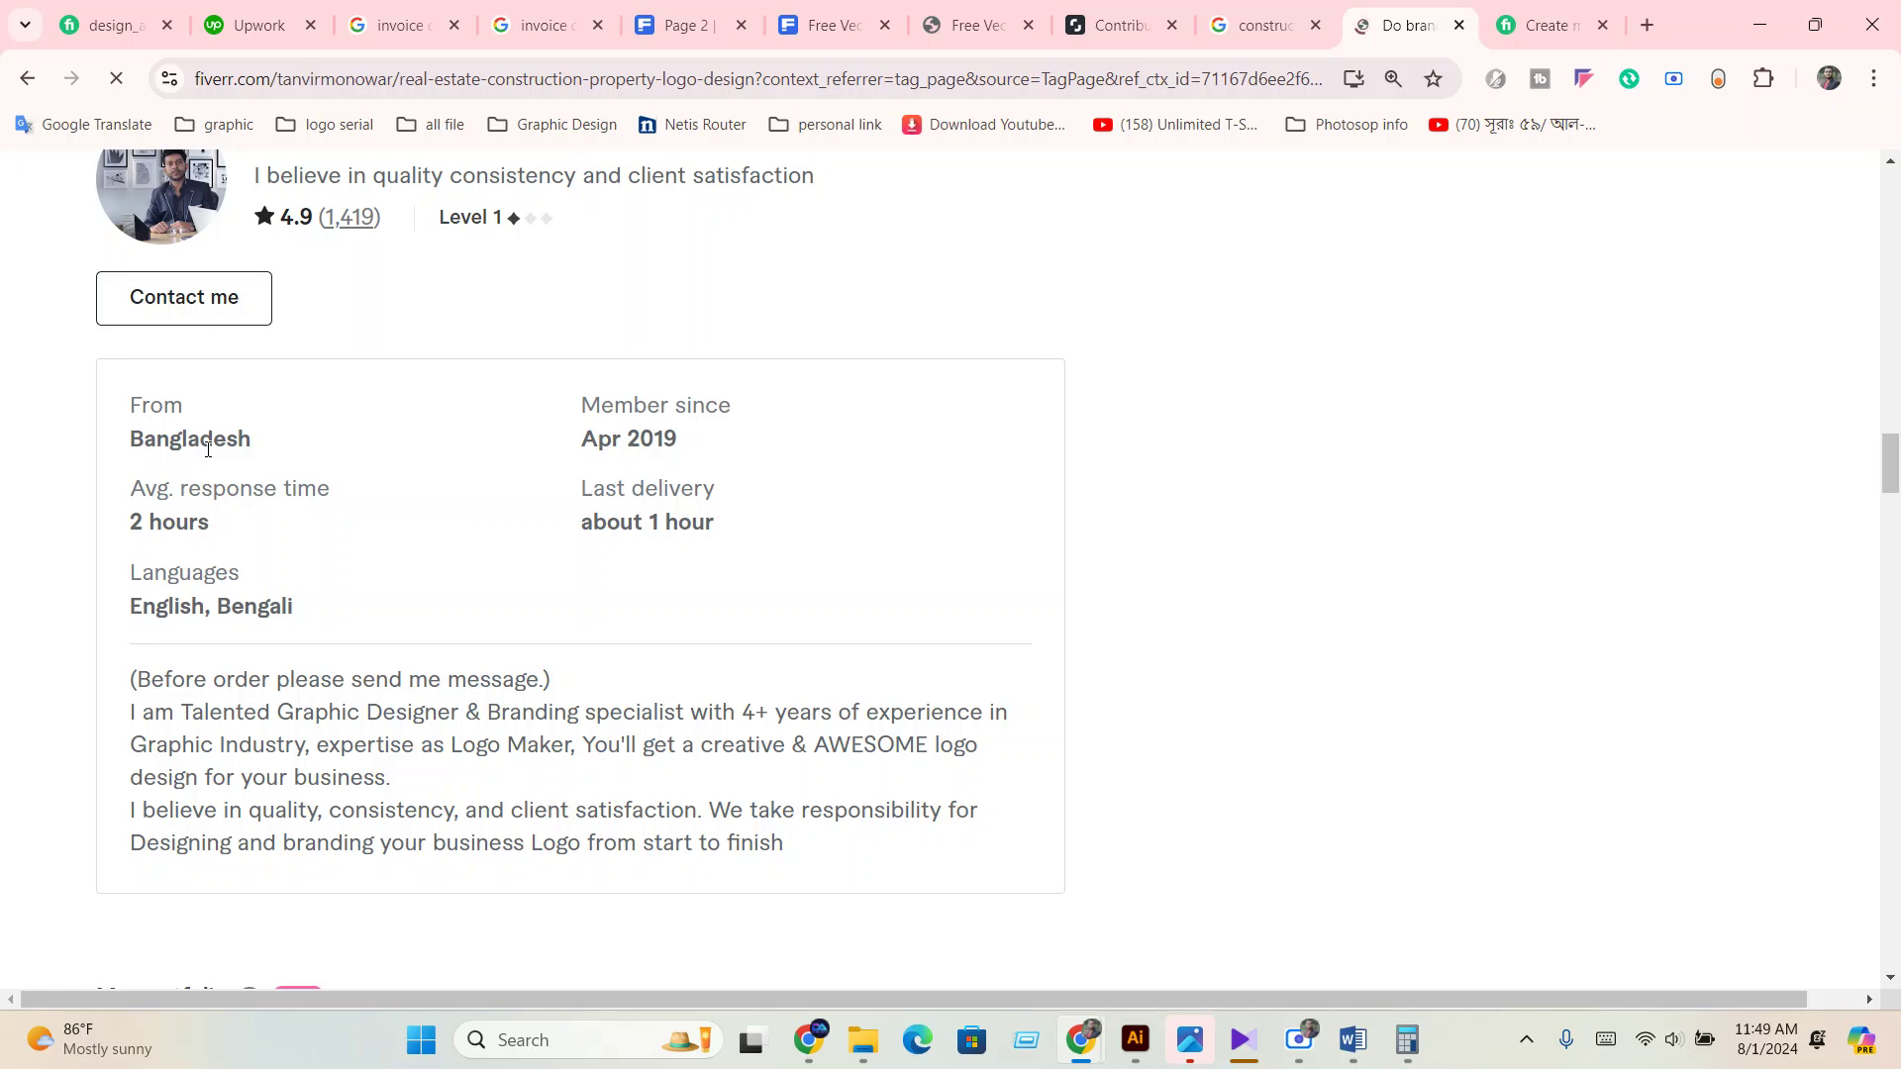
pyautogui.scroll(20, 271, 710)
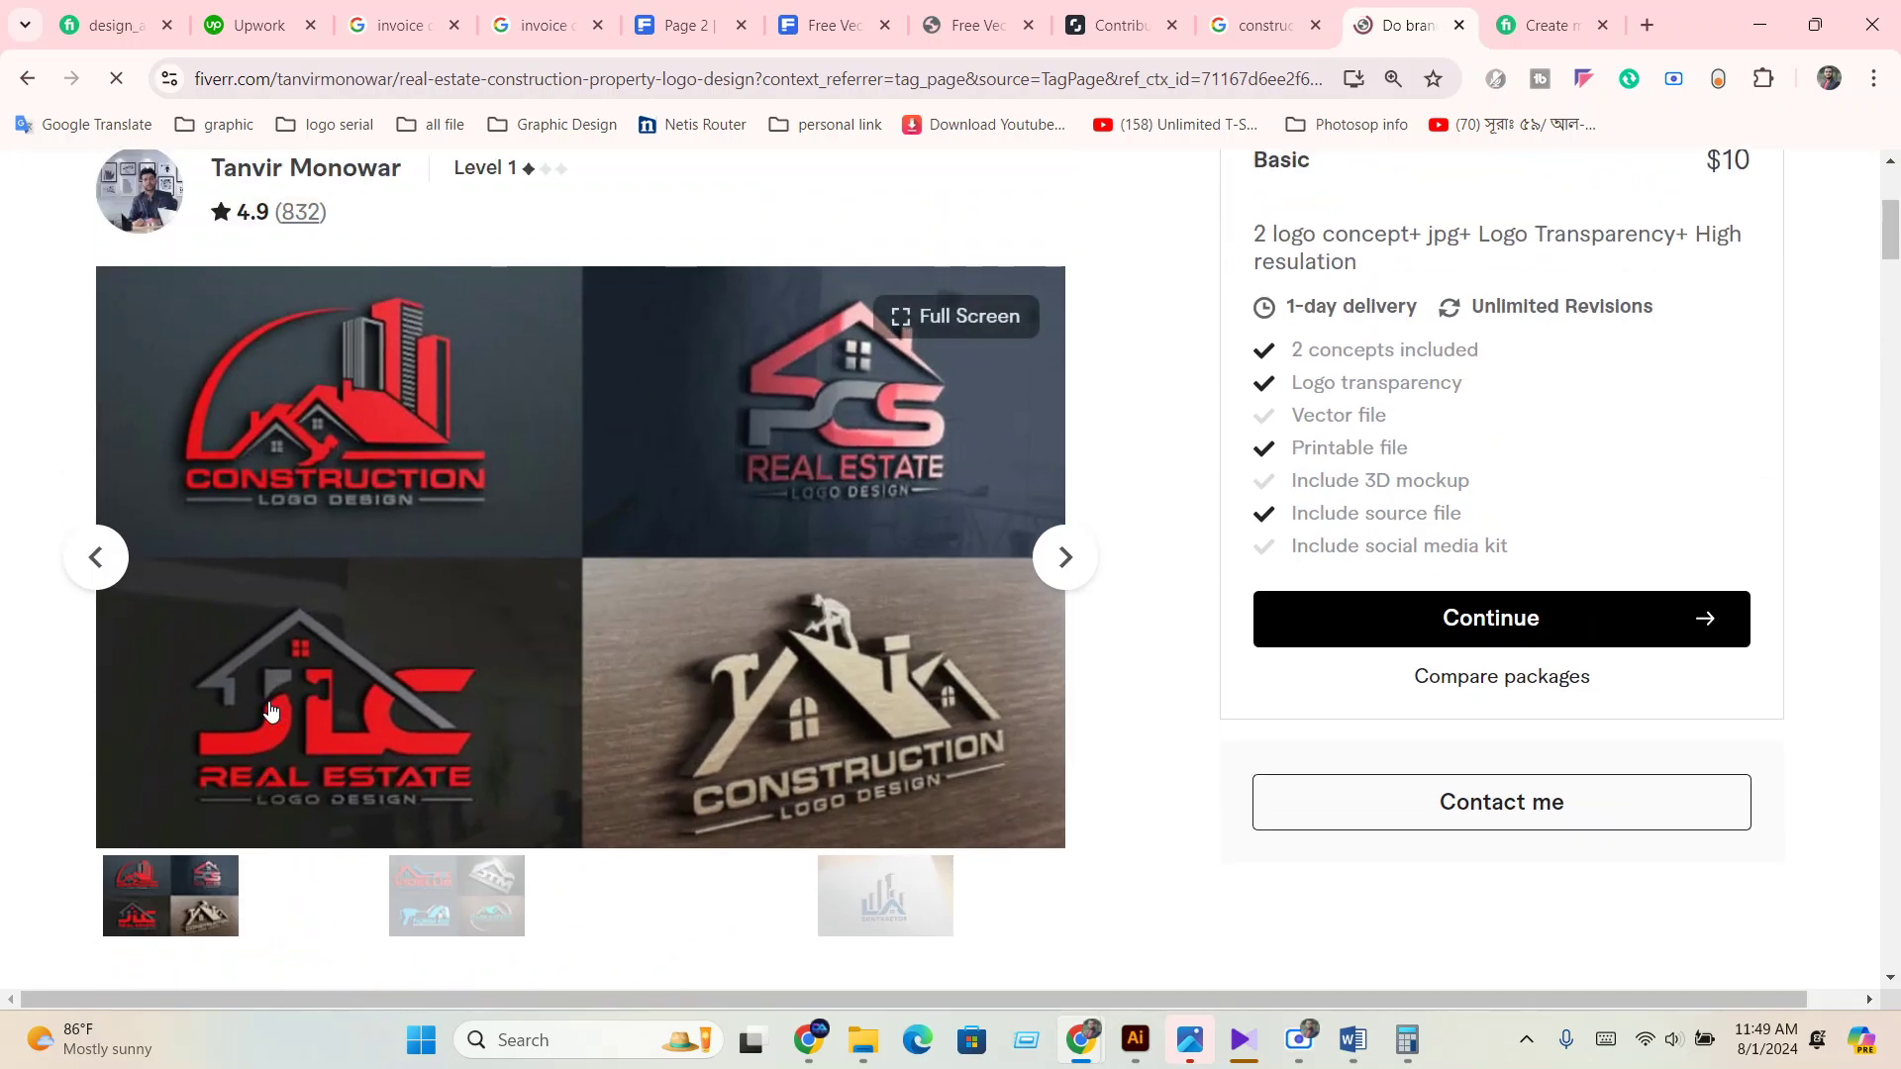
pyautogui.scroll(3, 270, 711)
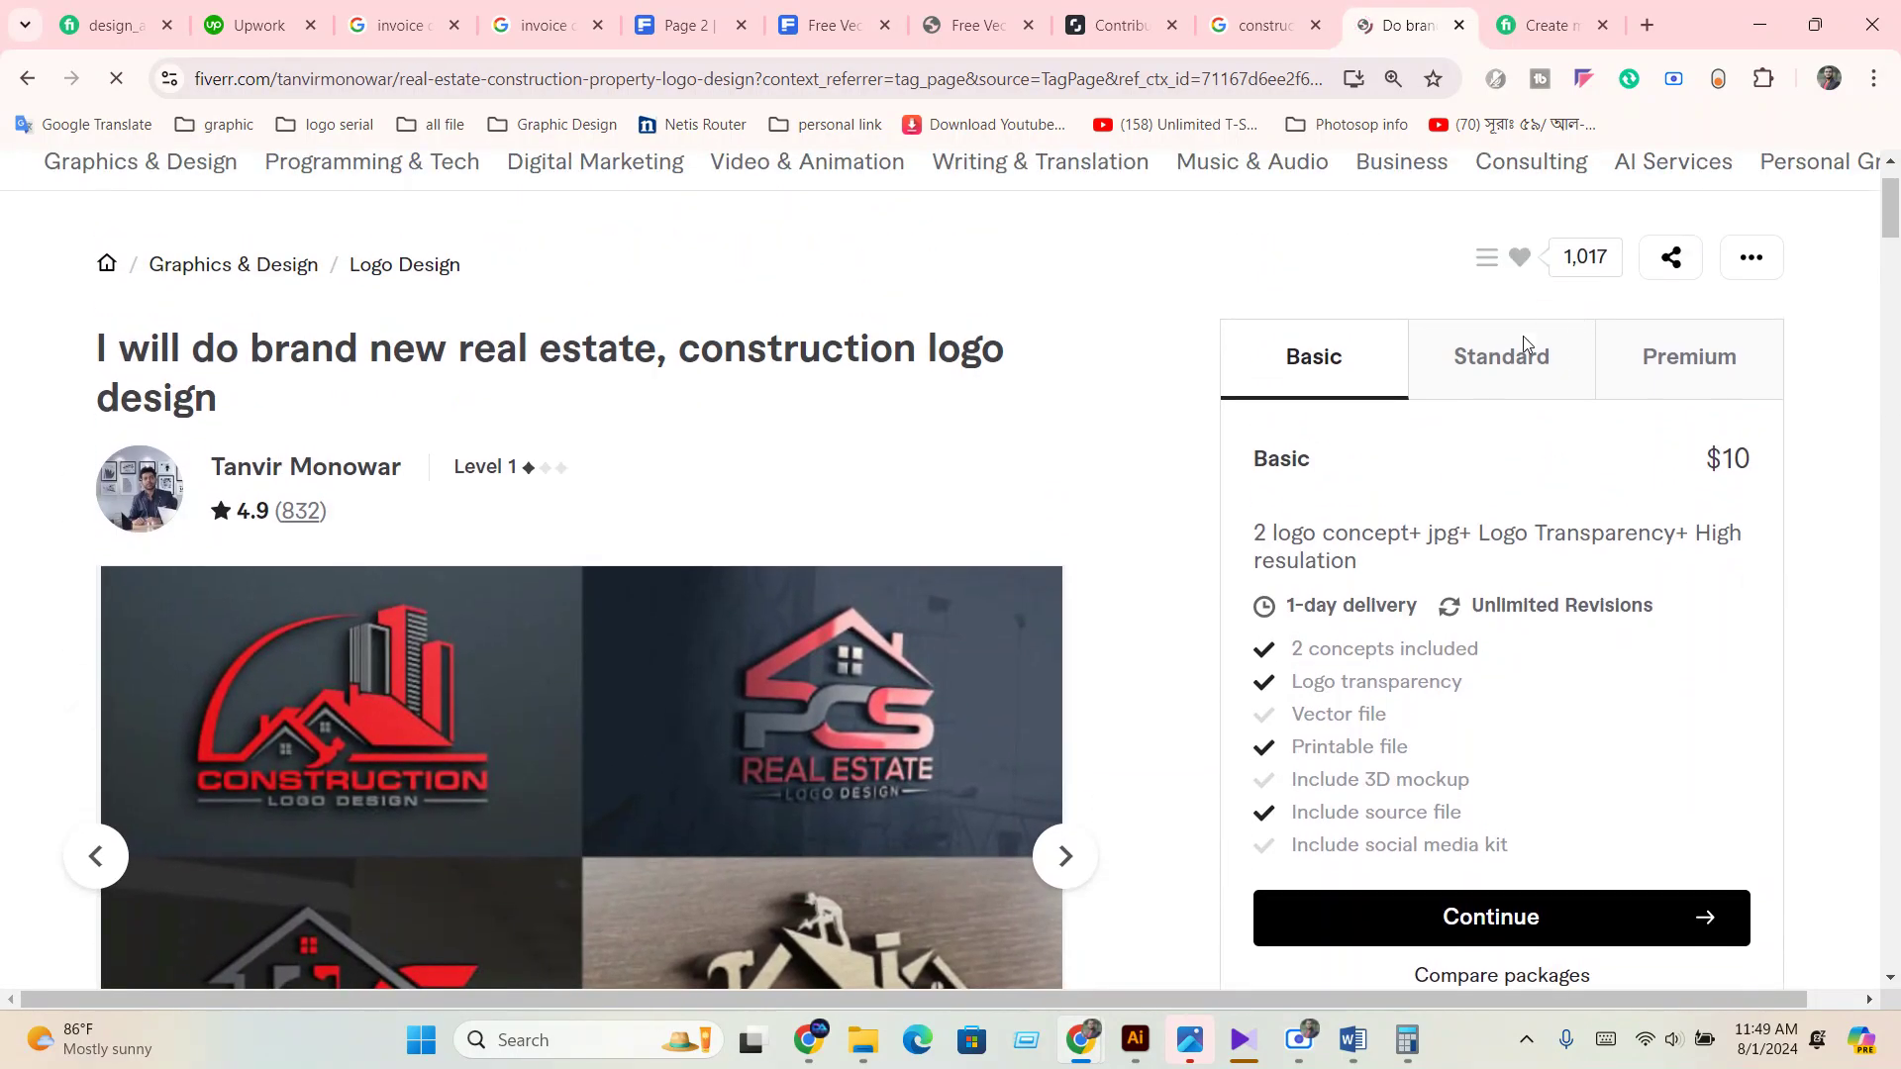
# Try to switch the gig's package summary from Basic to Standard.
pyautogui.click(1515, 351)
pyautogui.click(1323, 373)
pyautogui.moveTo(1485, 374); pyautogui.dragTo(1491, 373)
pyautogui.click(1489, 369)
# Examine the gig's comparison table of the Basic, Standard and Premium packages, and return to the page's beginning.
pyautogui.scroll(-20, 828, 785)
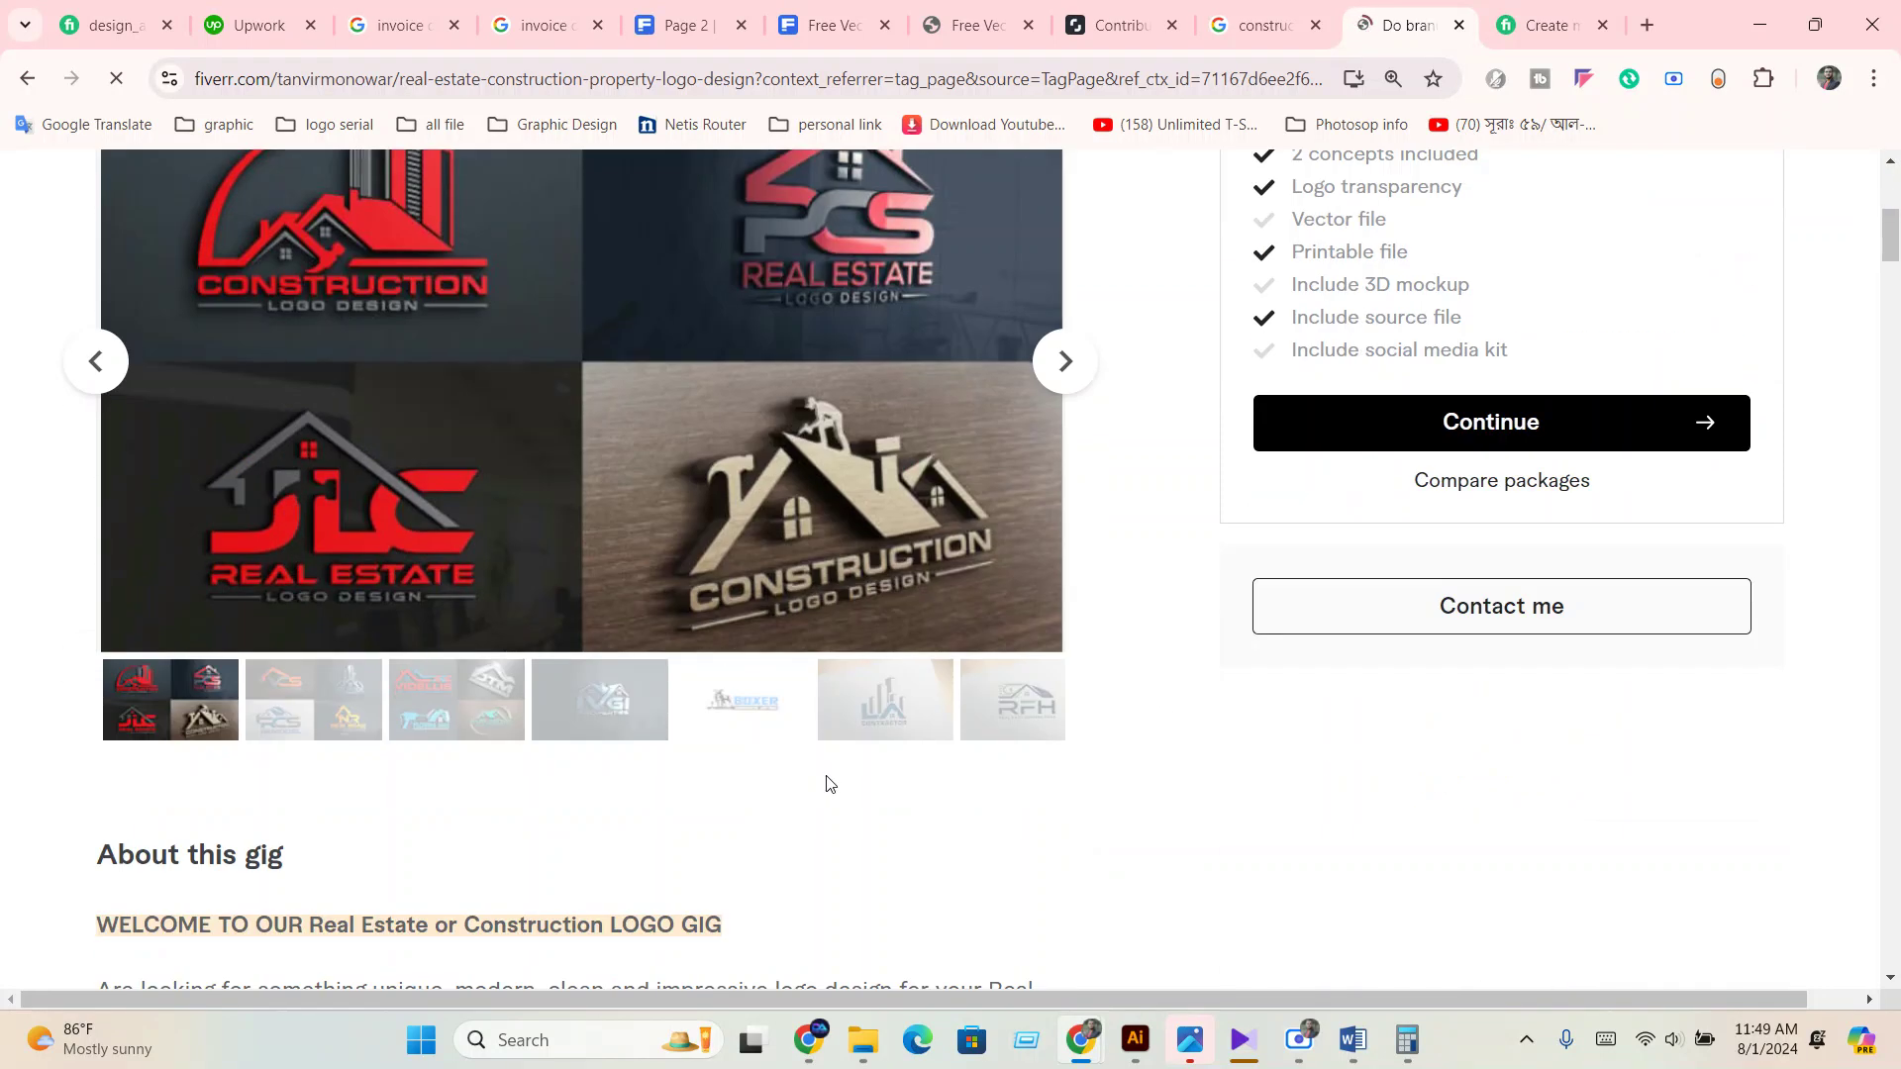
pyautogui.scroll(-15, 803, 789)
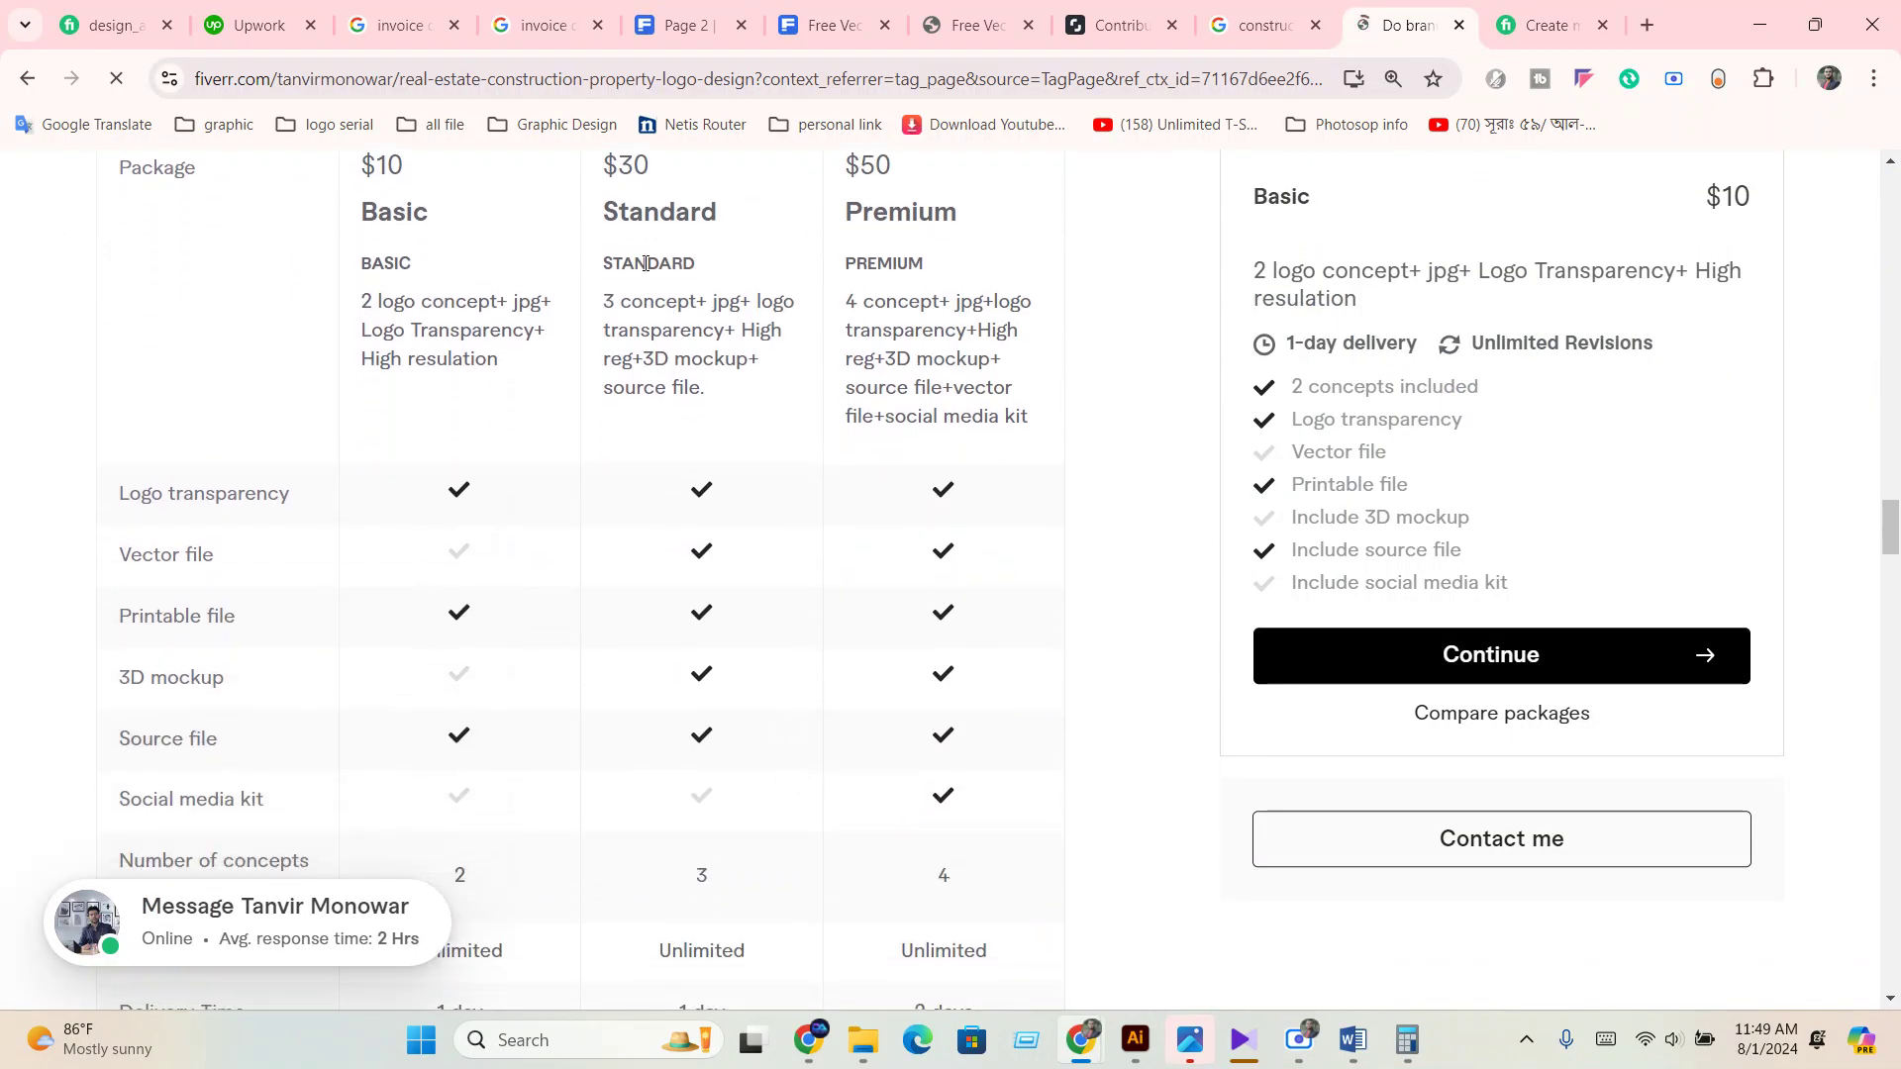
pyautogui.scroll(5, 802, 789)
pyautogui.moveTo(1892, 485); pyautogui.dragTo(1891, 198)
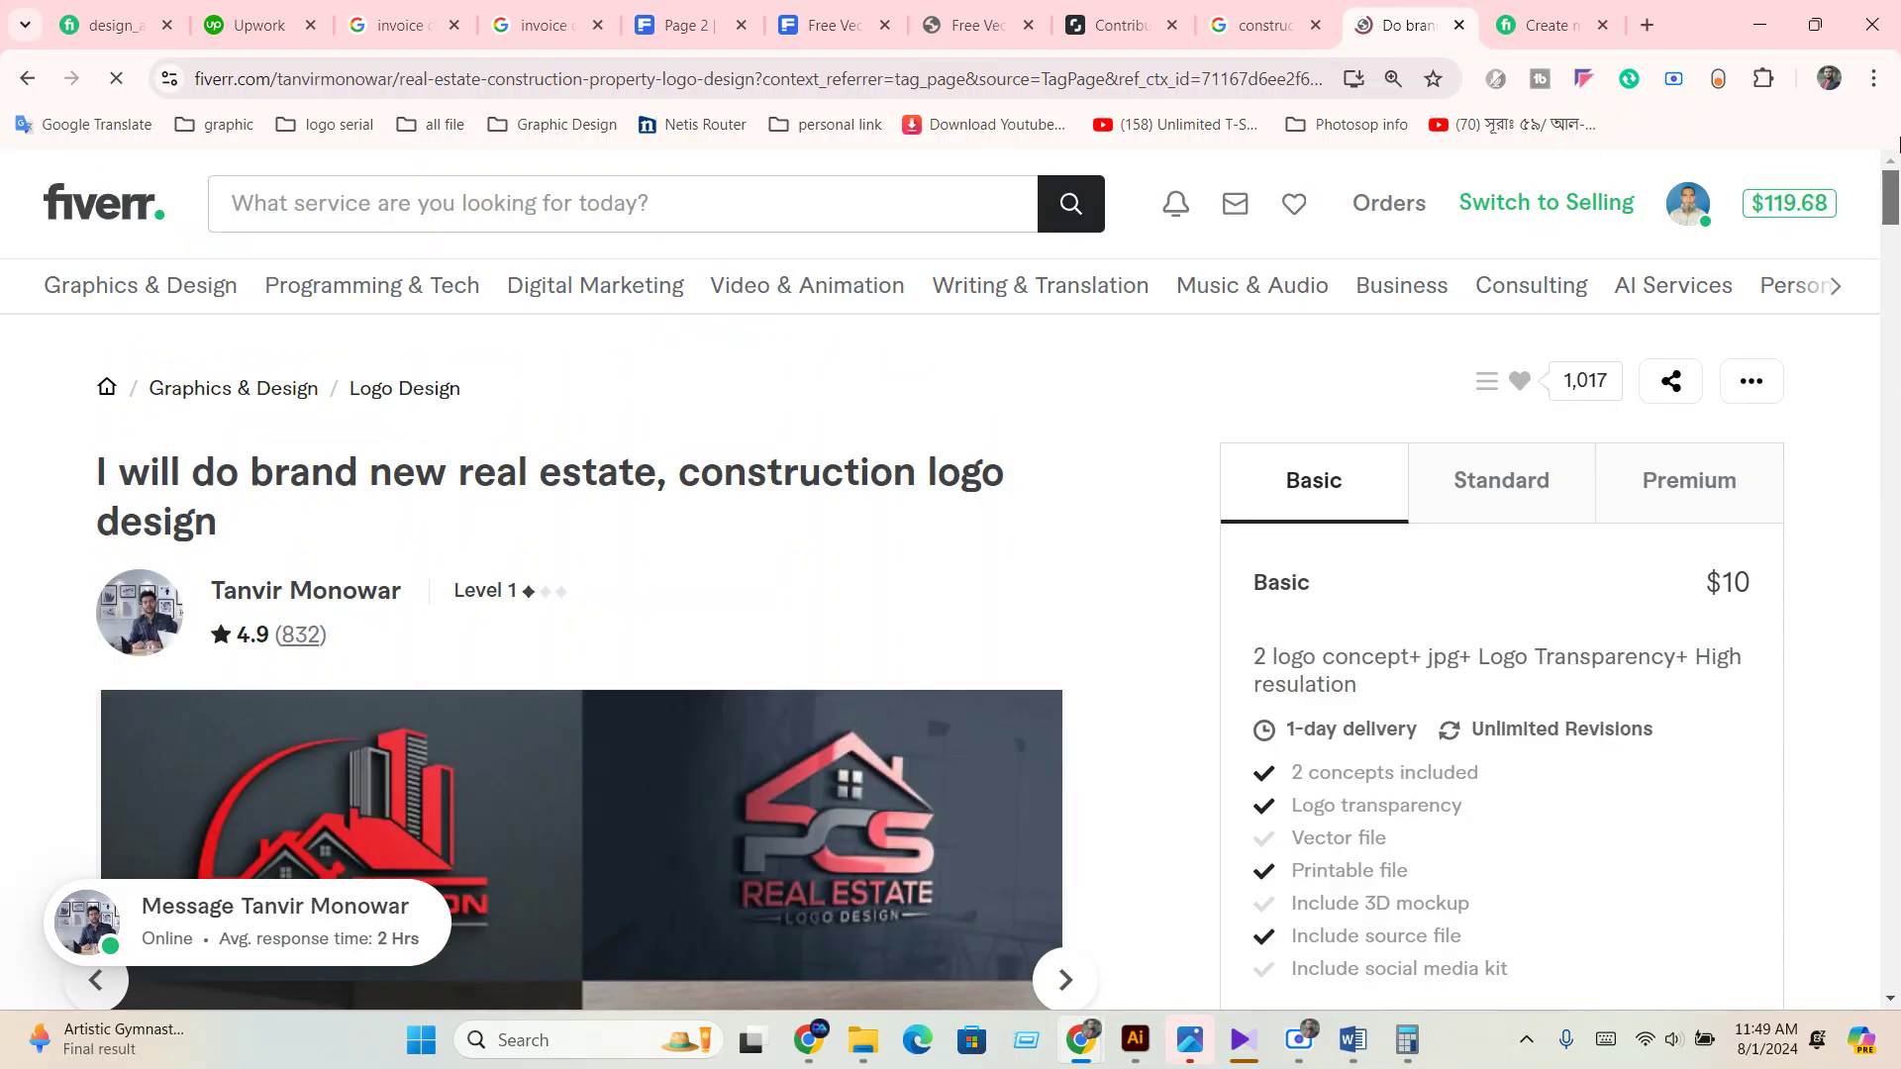
# Bring up the Calculator, clear the previous result, multiply 832 by 30, and minimize the Calculator again.
pyautogui.click(1407, 1039)
pyautogui.click(1266, 511)
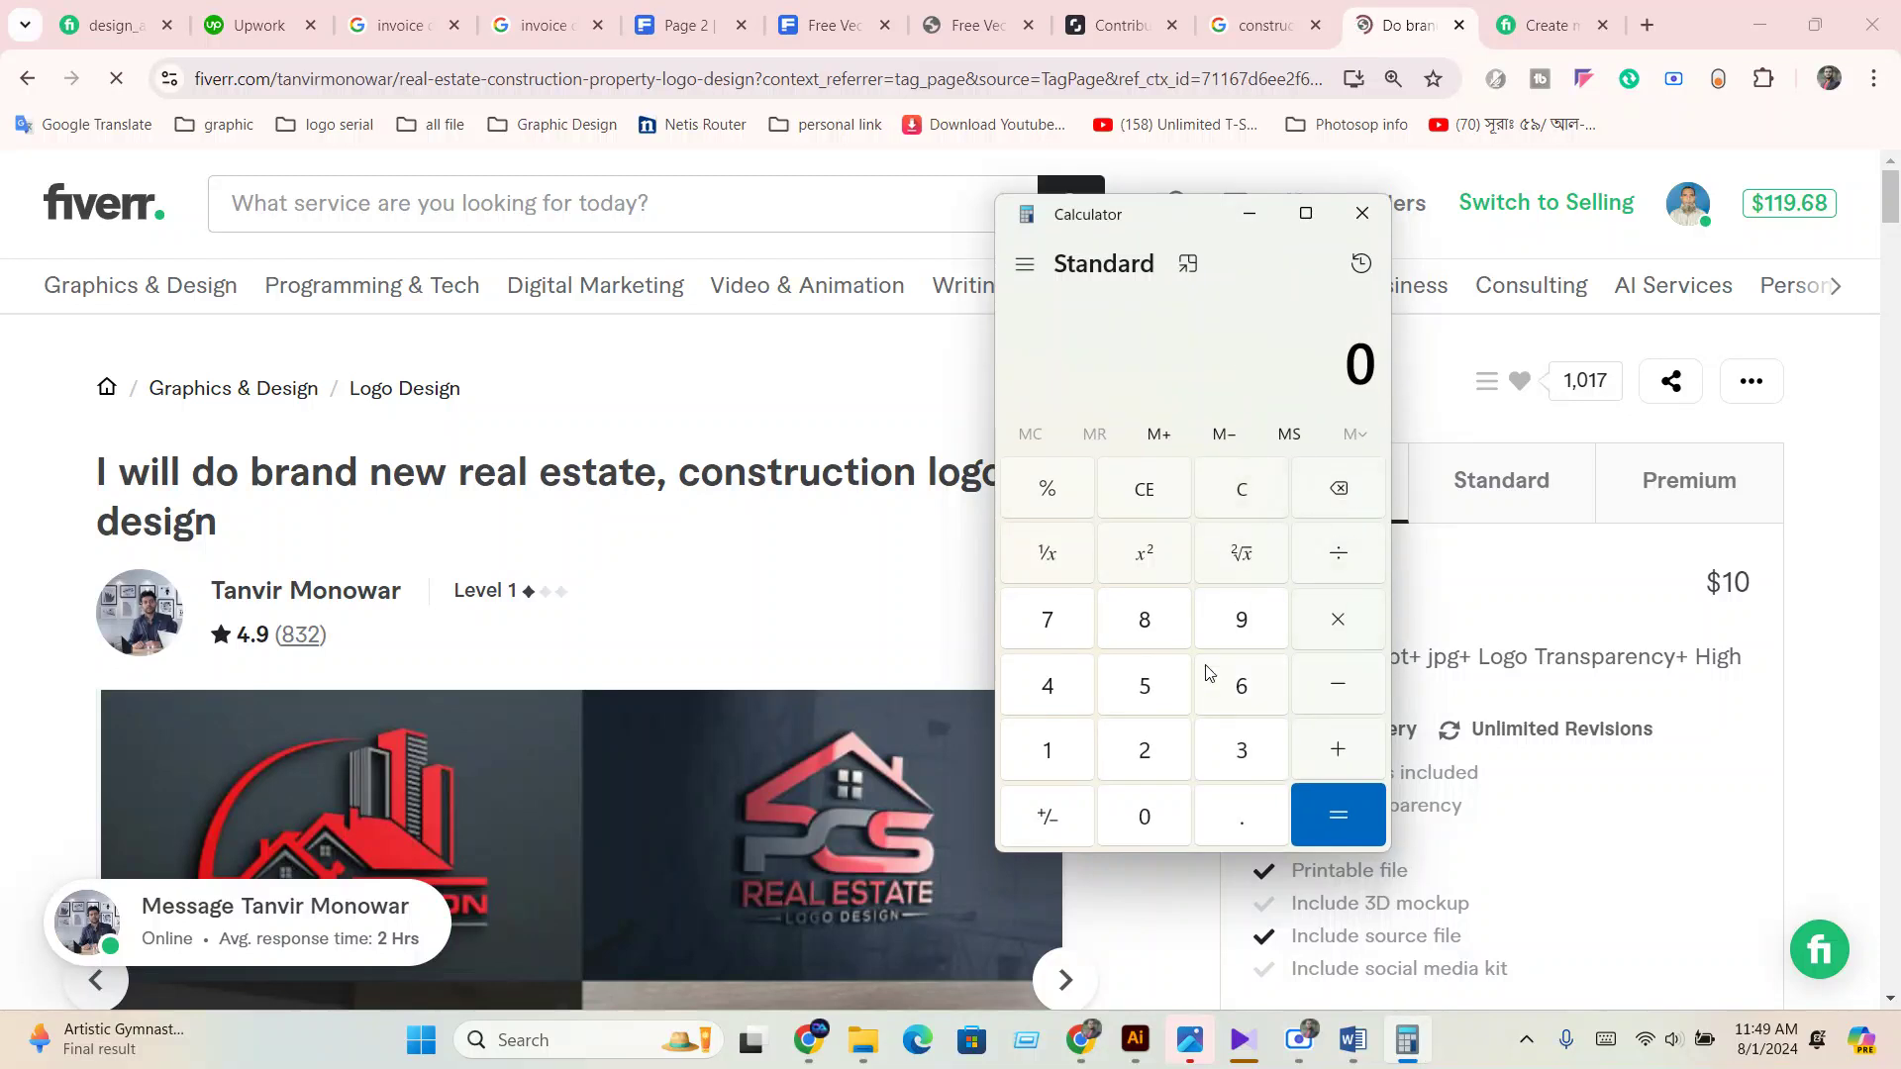
pyautogui.click(1148, 630)
pyautogui.click(1244, 748)
pyautogui.click(1170, 751)
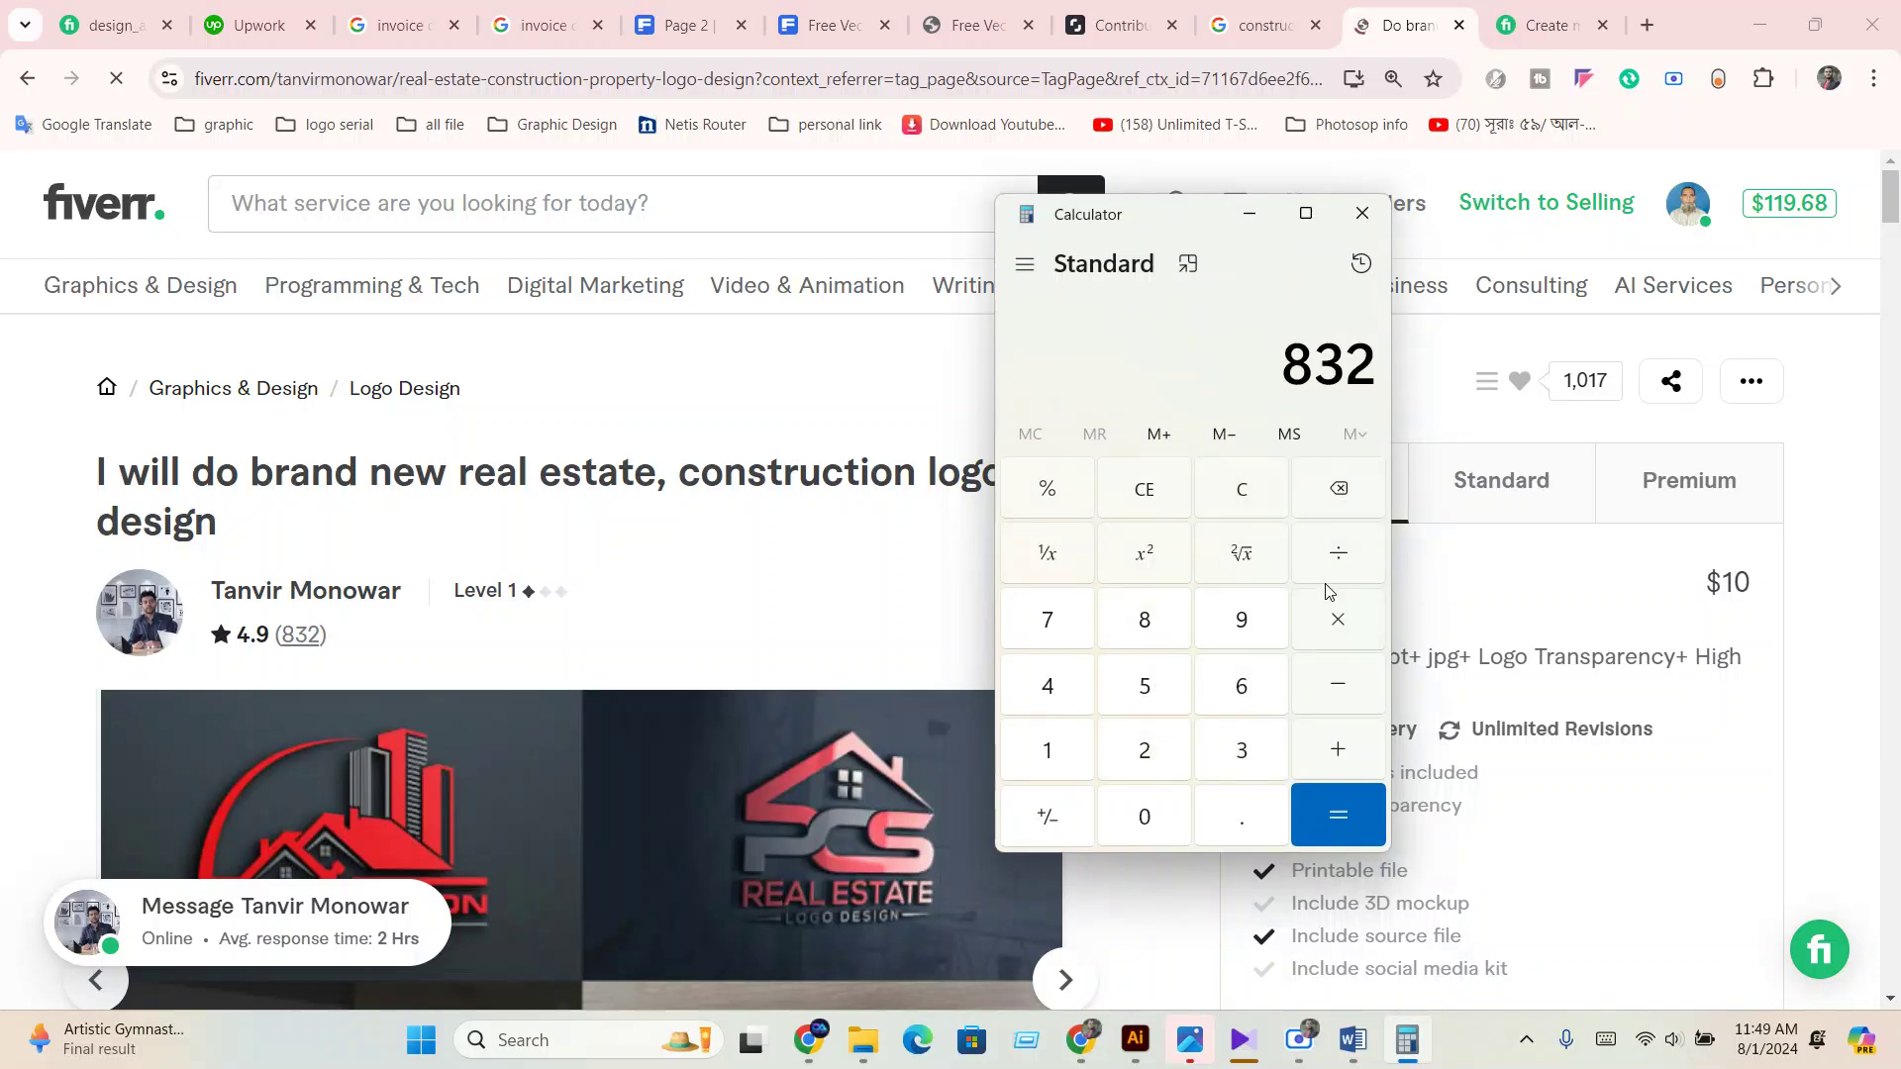
pyautogui.click(1341, 614)
pyautogui.click(1244, 741)
pyautogui.click(1151, 822)
pyautogui.click(1308, 810)
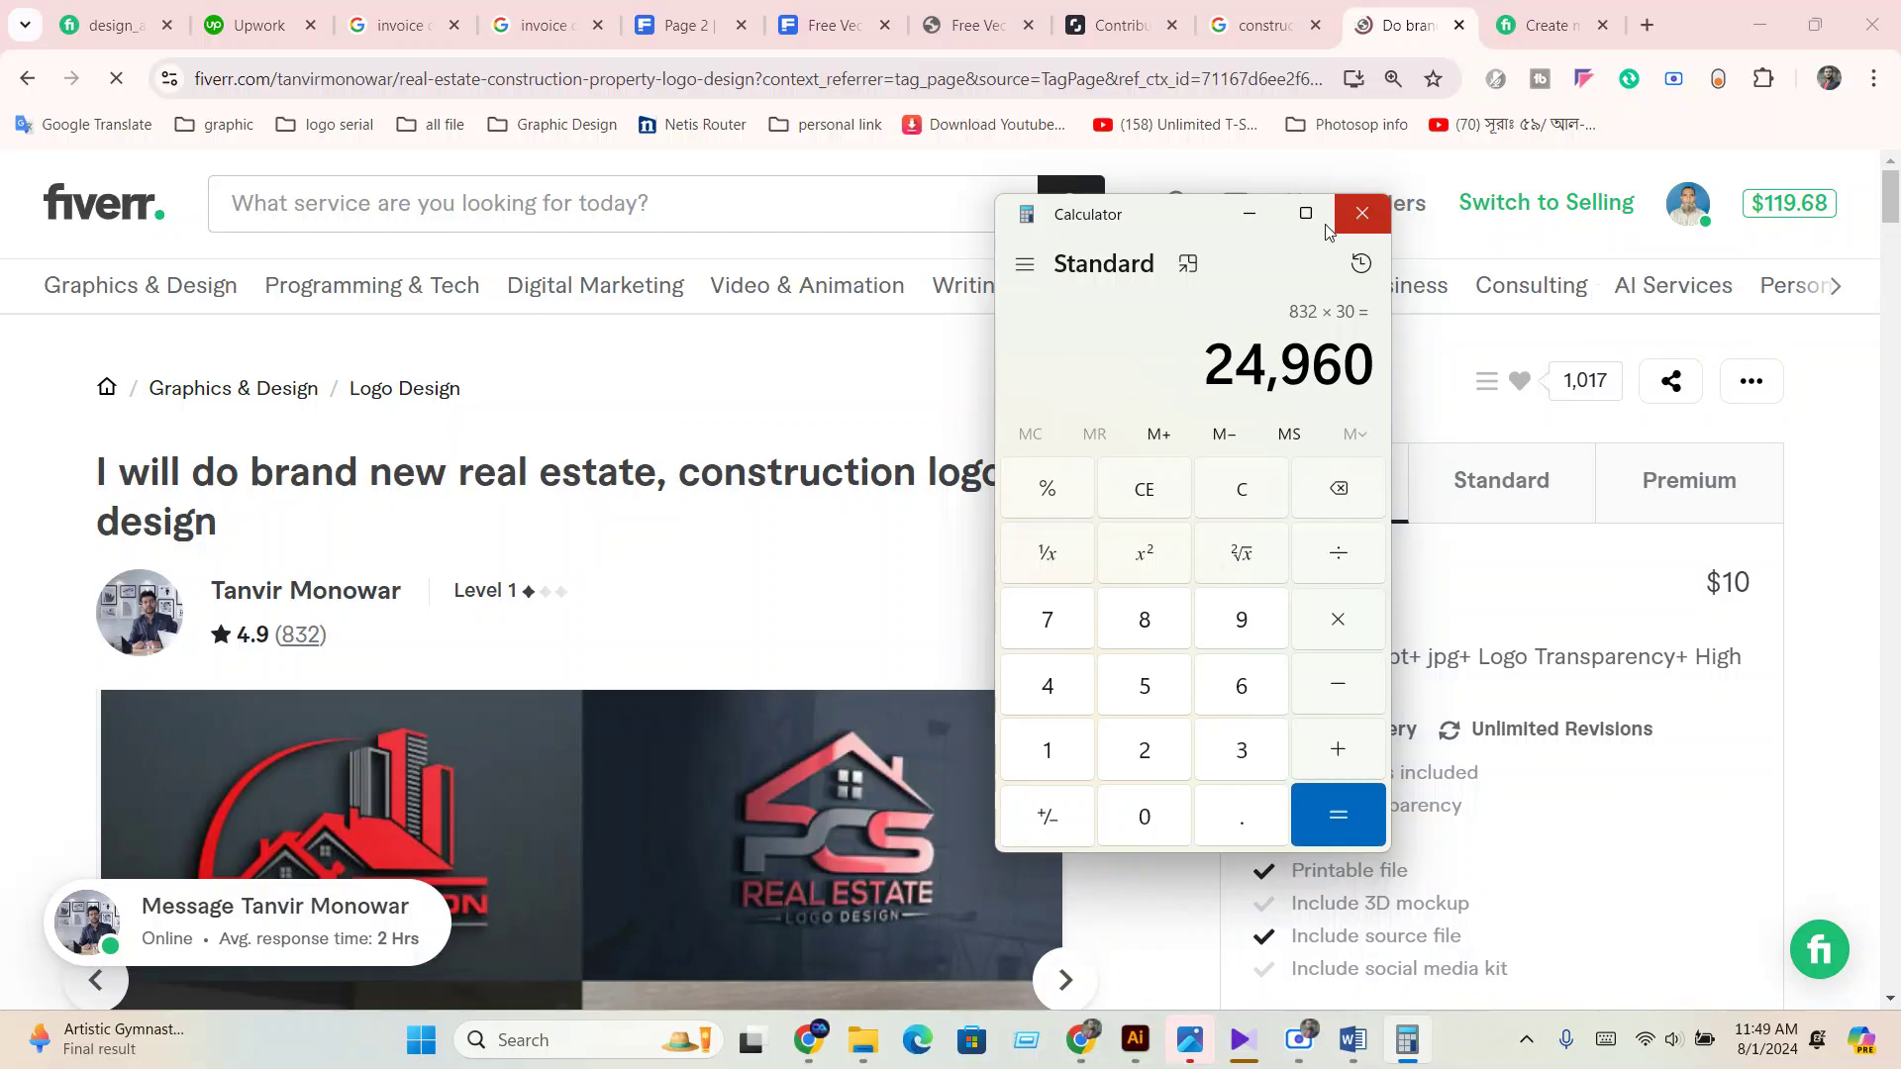
pyautogui.click(1267, 223)
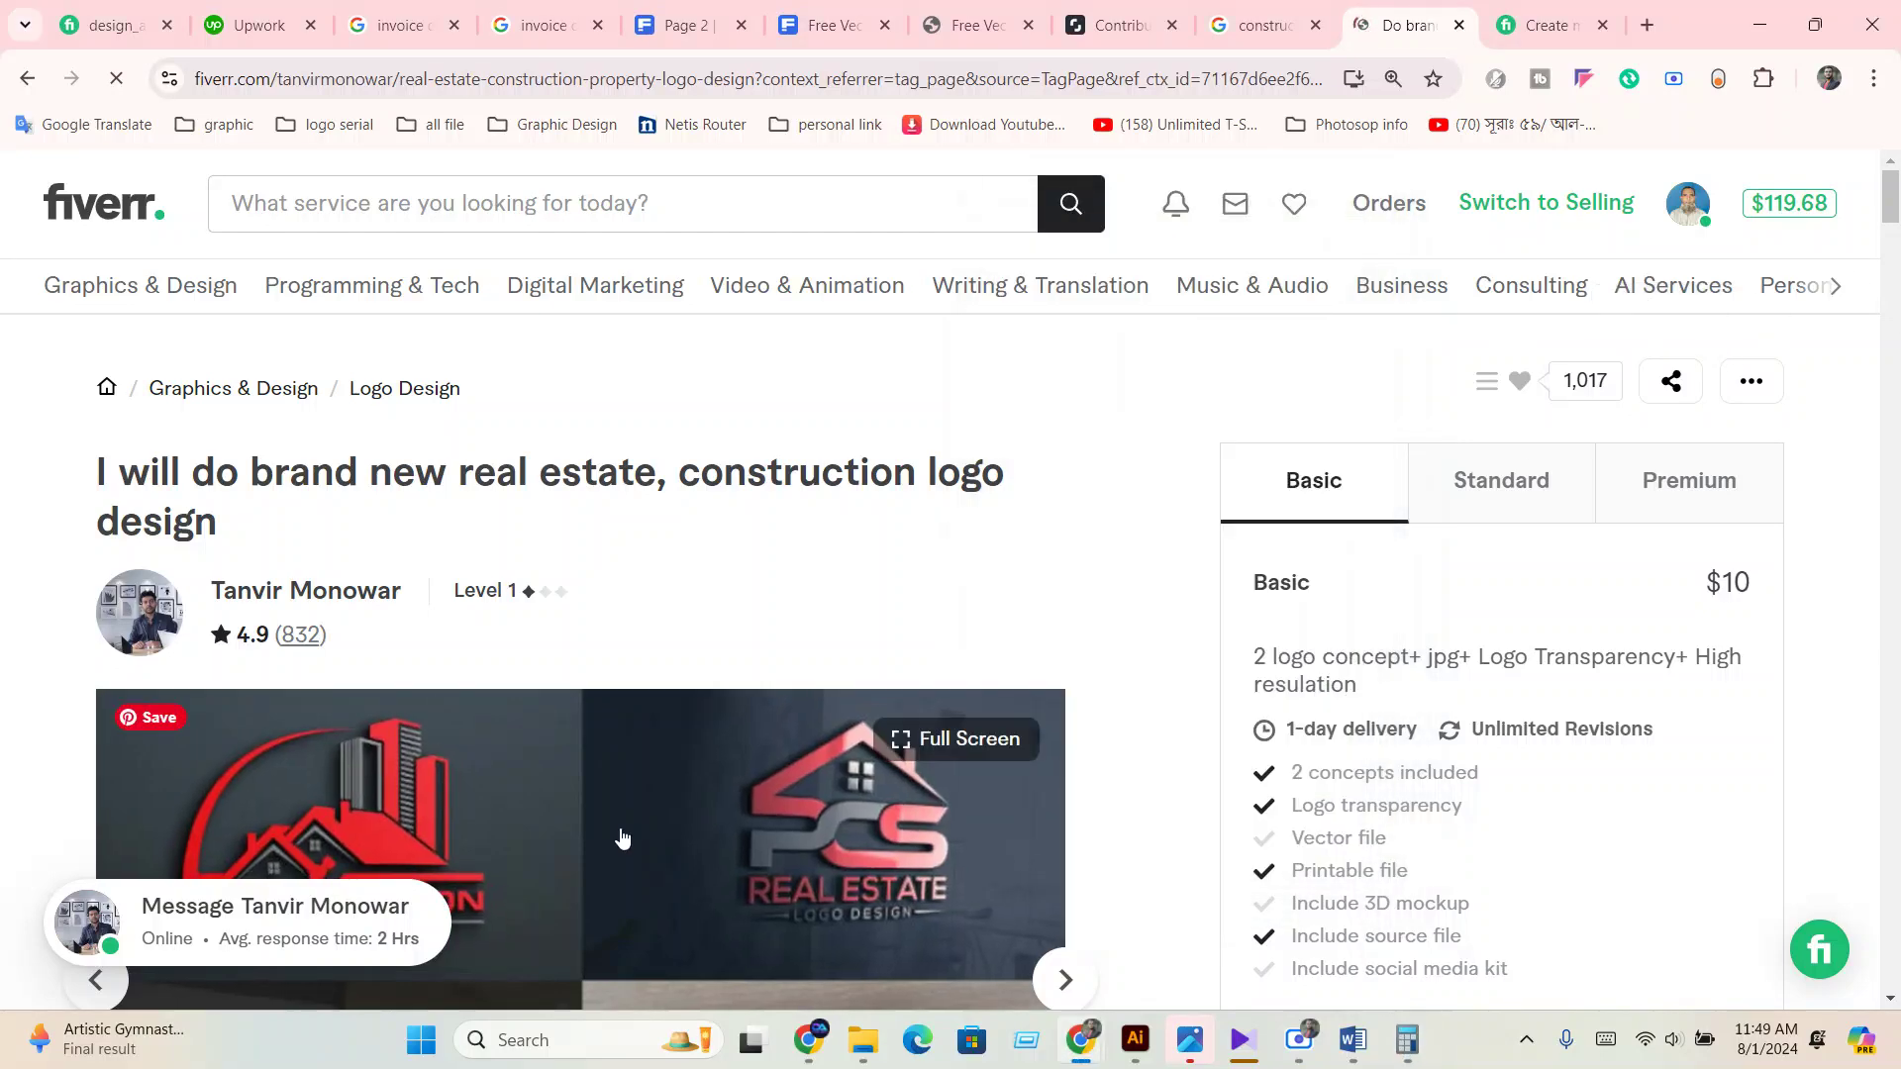
# Check the seller's country and membership date in the profile section, and return to the gig's heading.
pyautogui.scroll(-3, 687, 743)
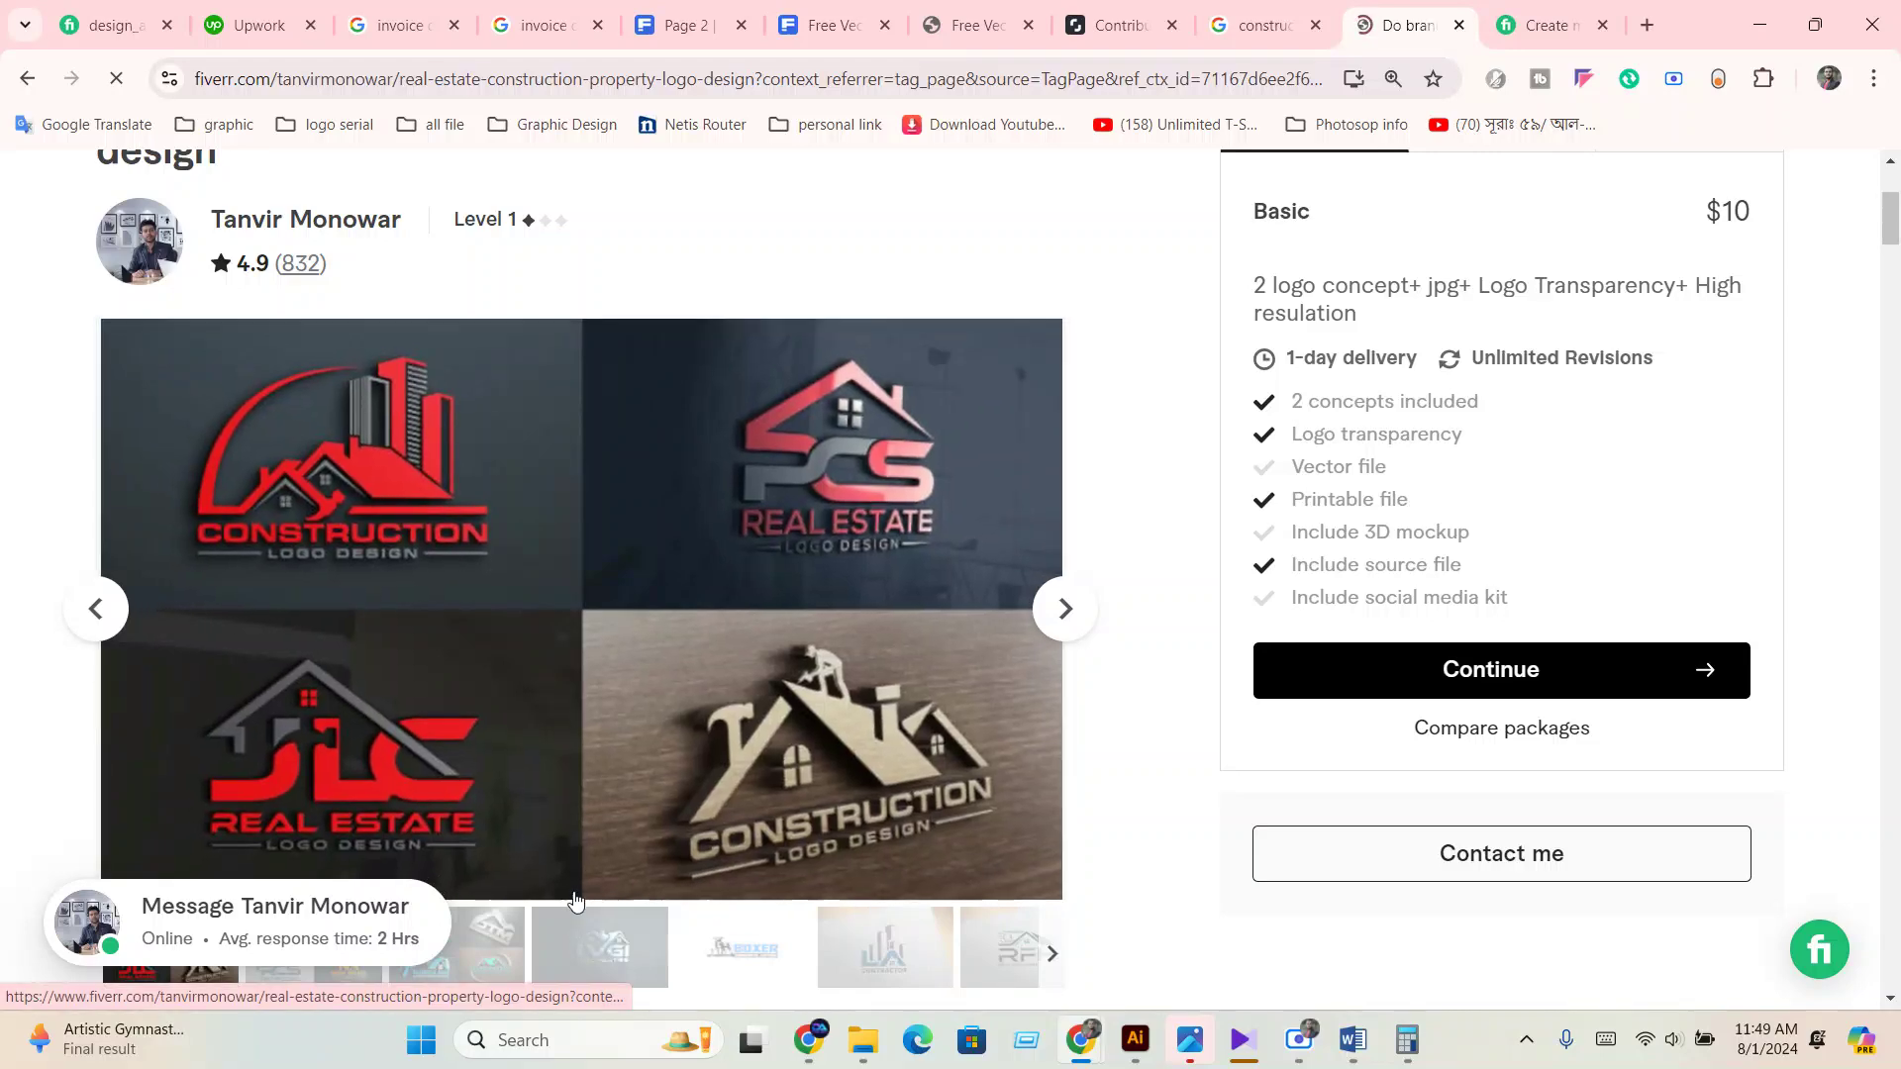
pyautogui.scroll(-10, 576, 901)
pyautogui.scroll(-8, 578, 903)
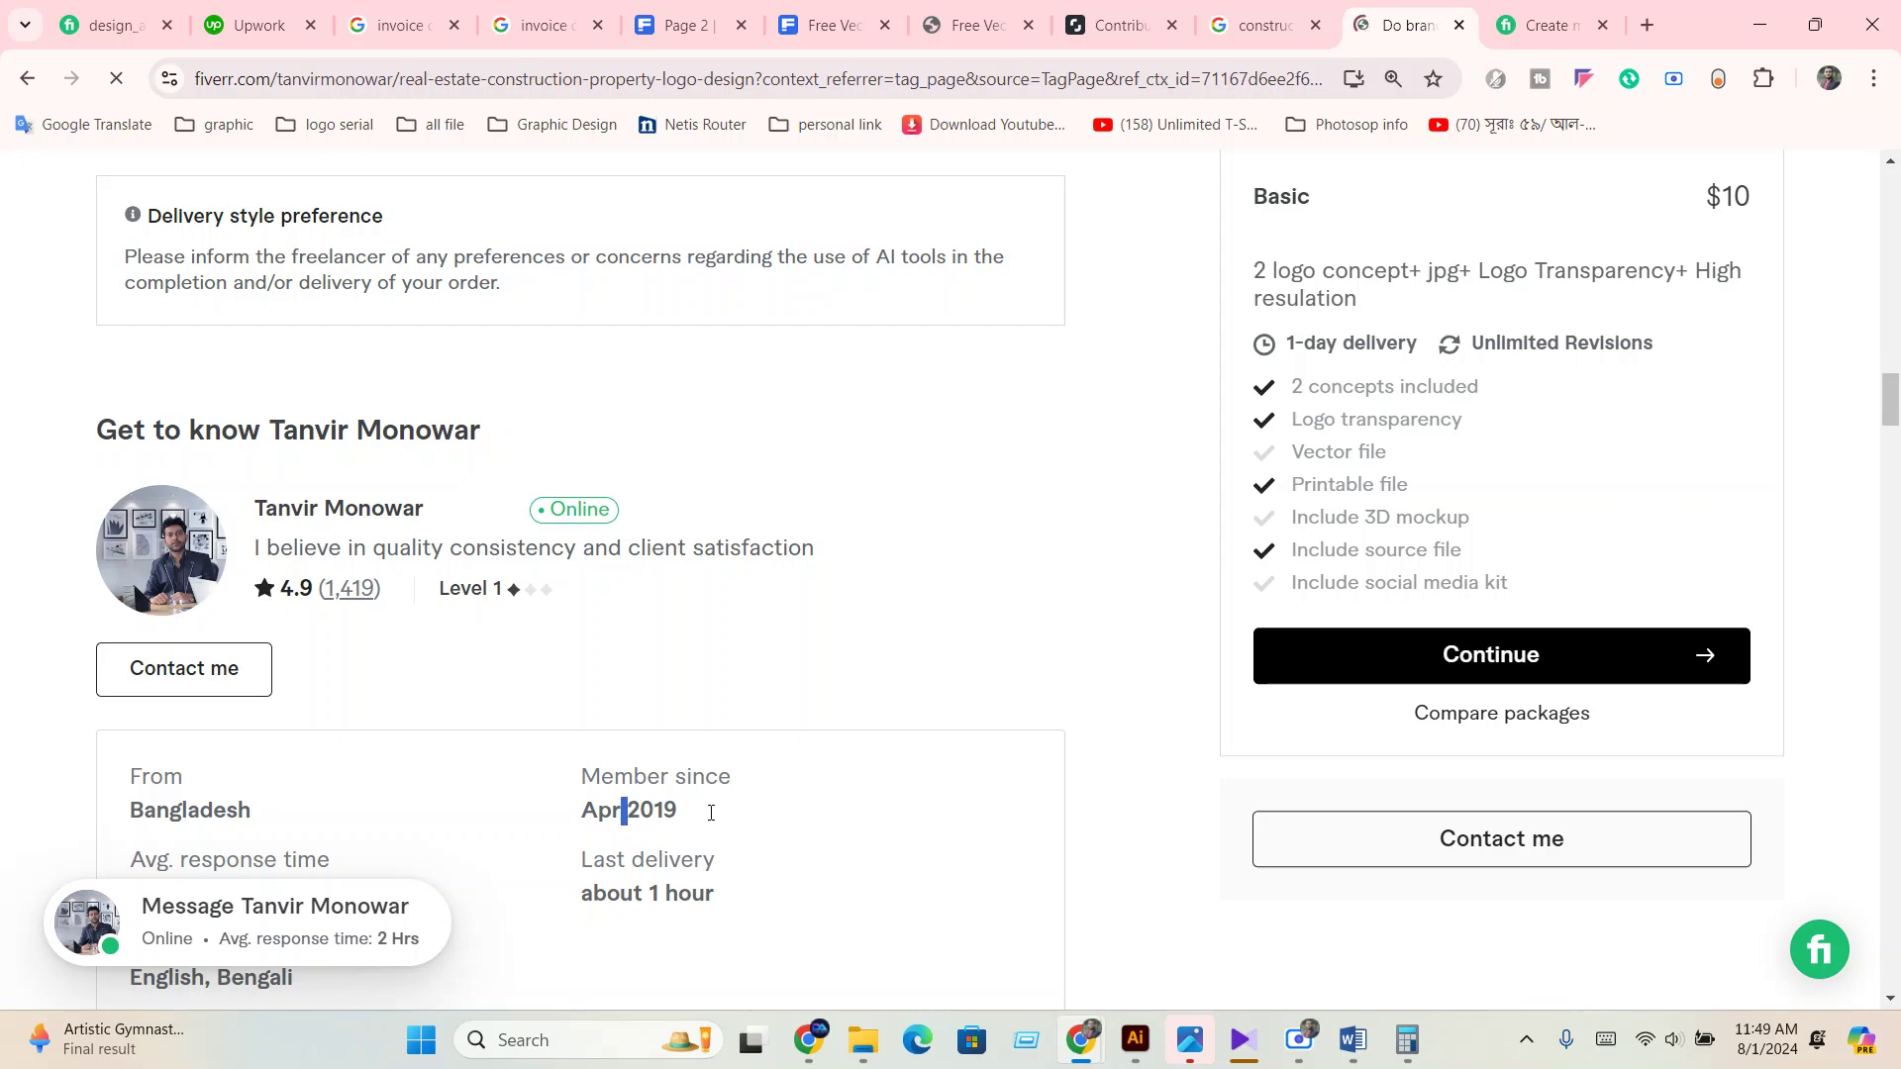
pyautogui.scroll(10, 505, 662)
pyautogui.scroll(10, 515, 678)
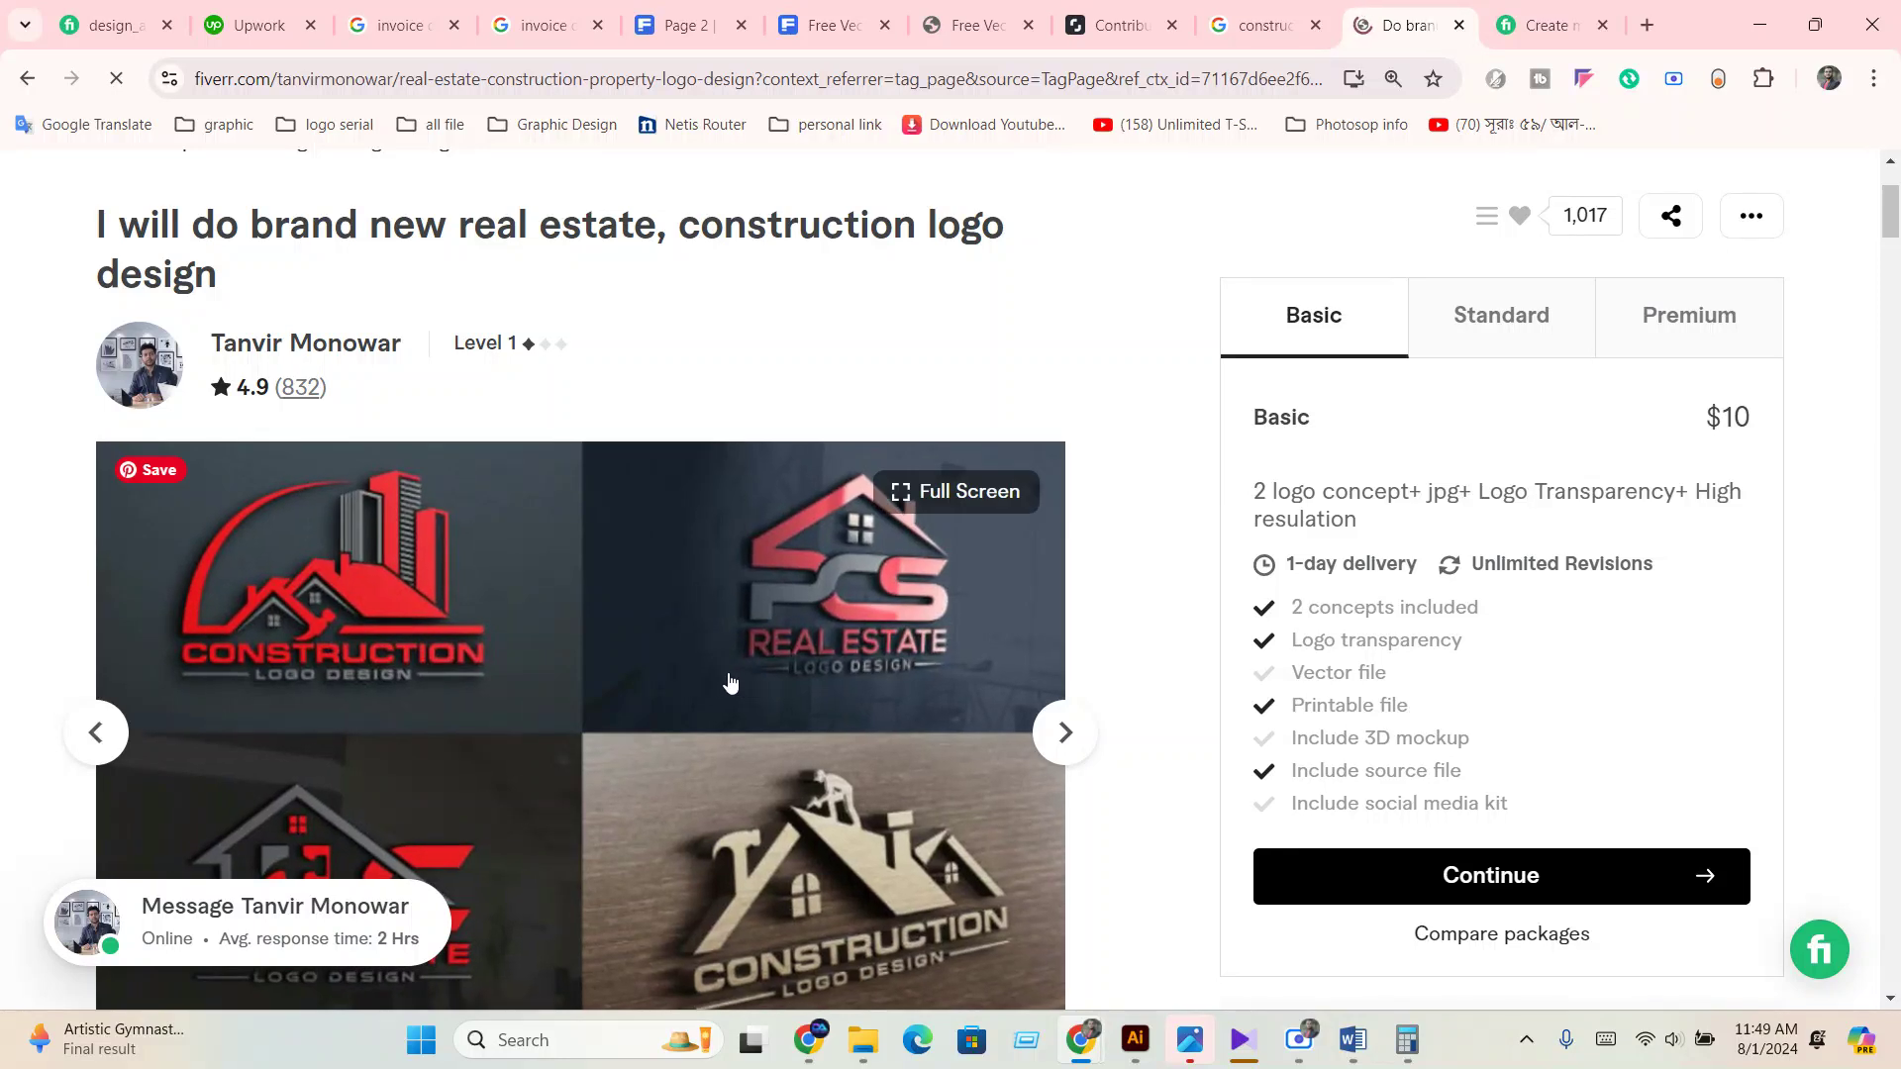
# Advance through the gig's portfolio gallery to examine its construction and real estate logo samples.
pyautogui.scroll(-2, 713, 683)
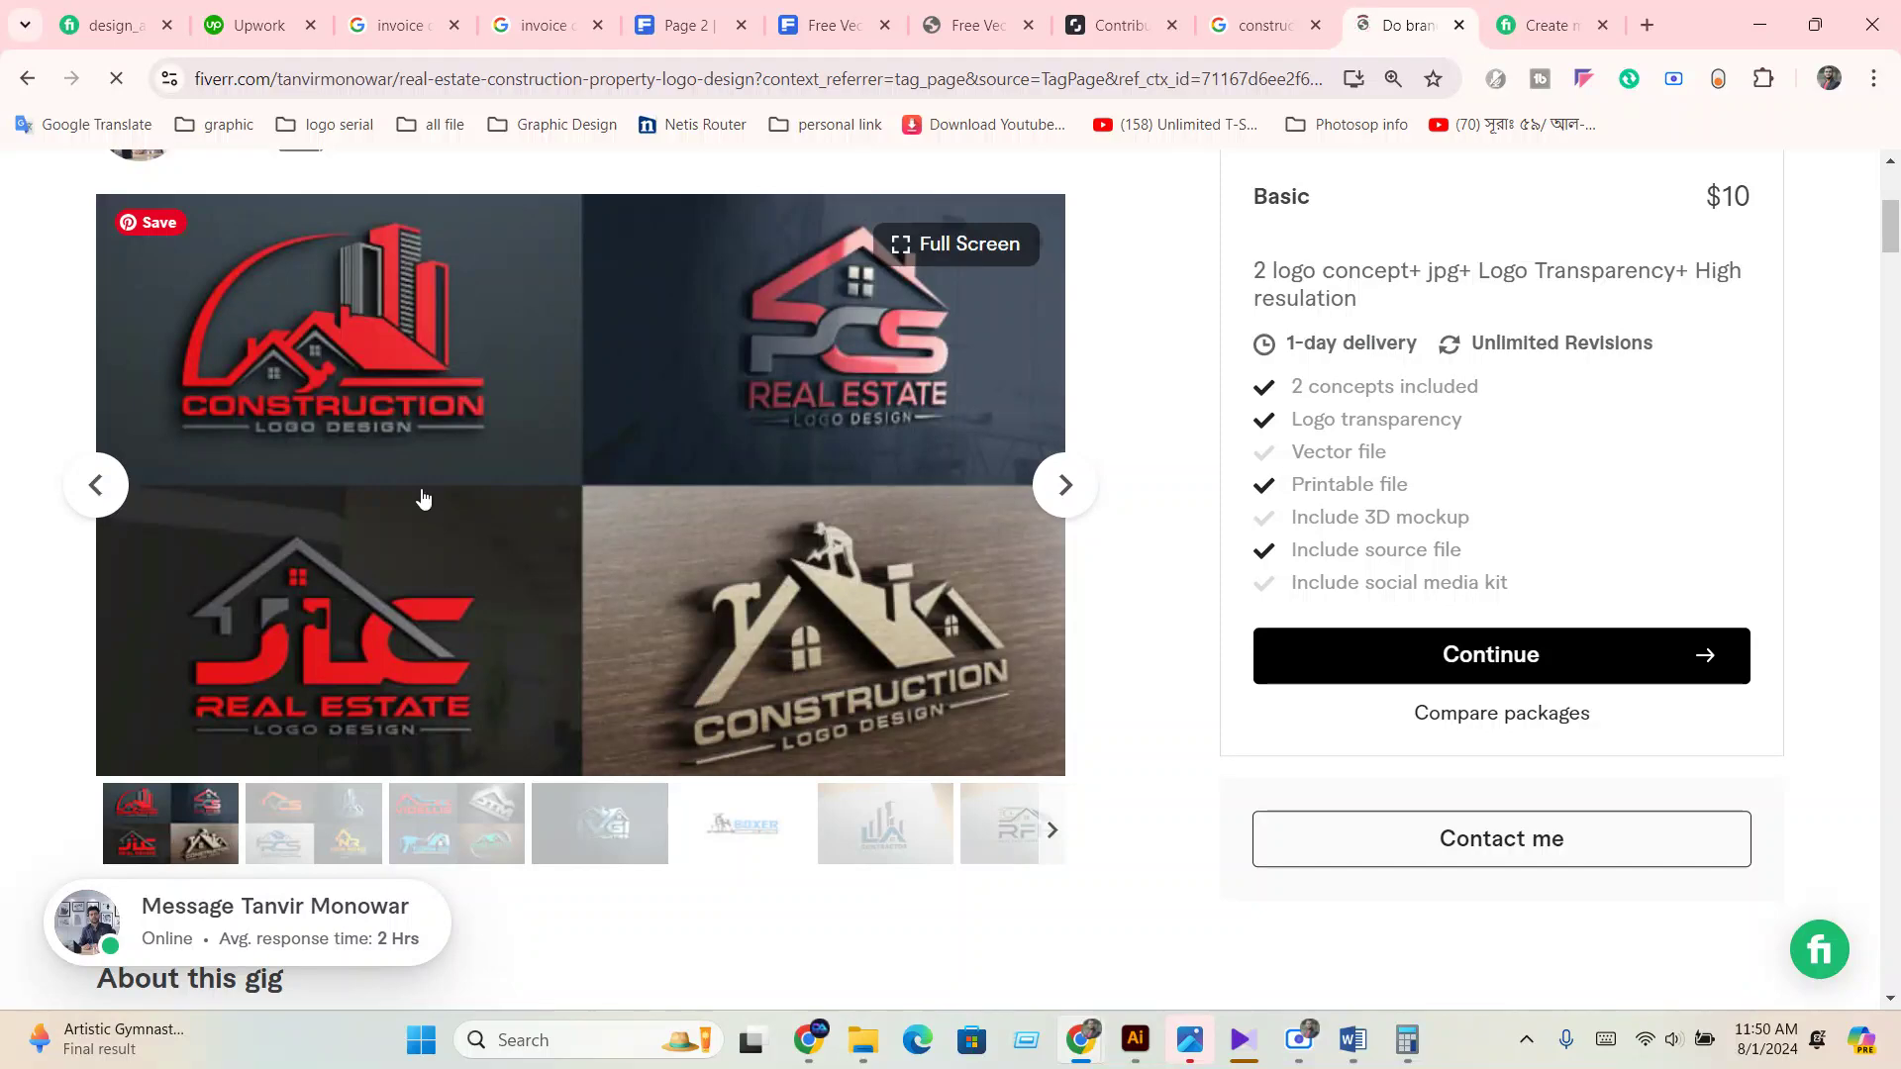
pyautogui.scroll(1, 408, 464)
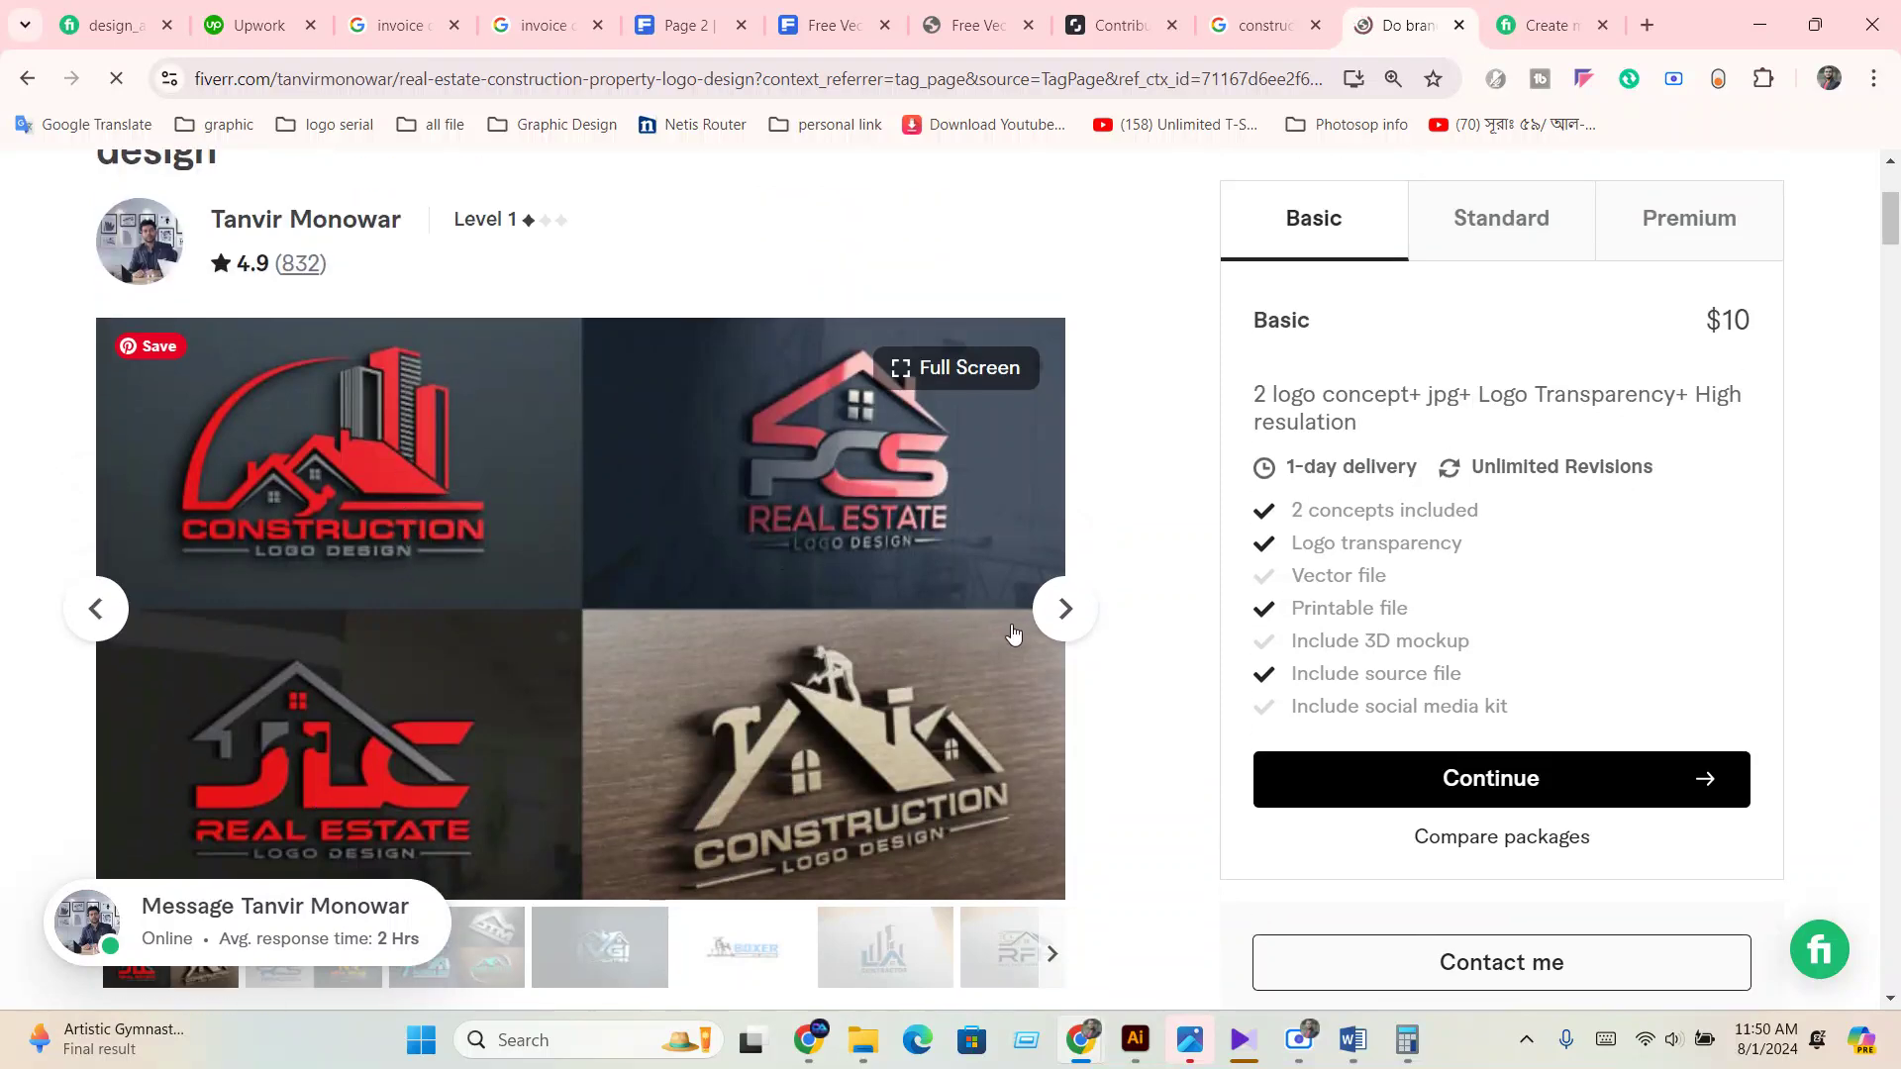
pyautogui.click(1042, 620)
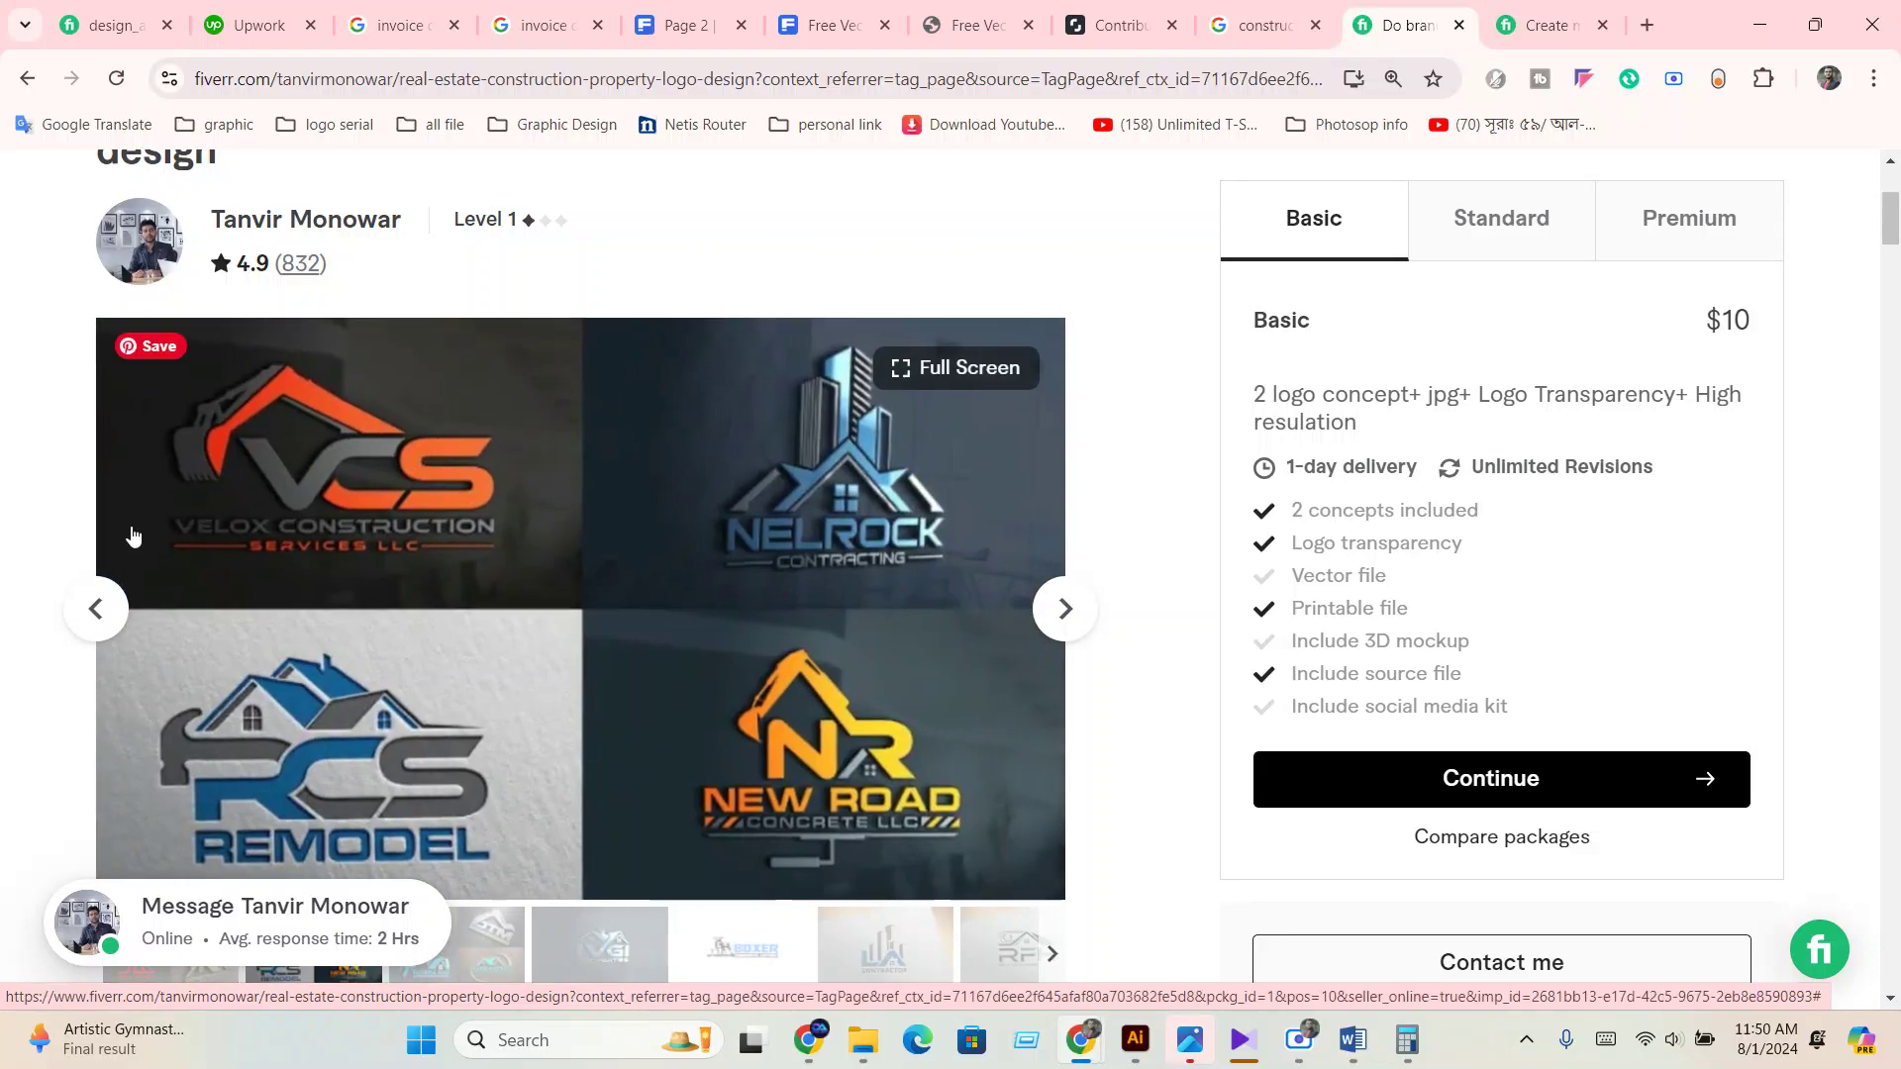
pyautogui.click(1065, 612)
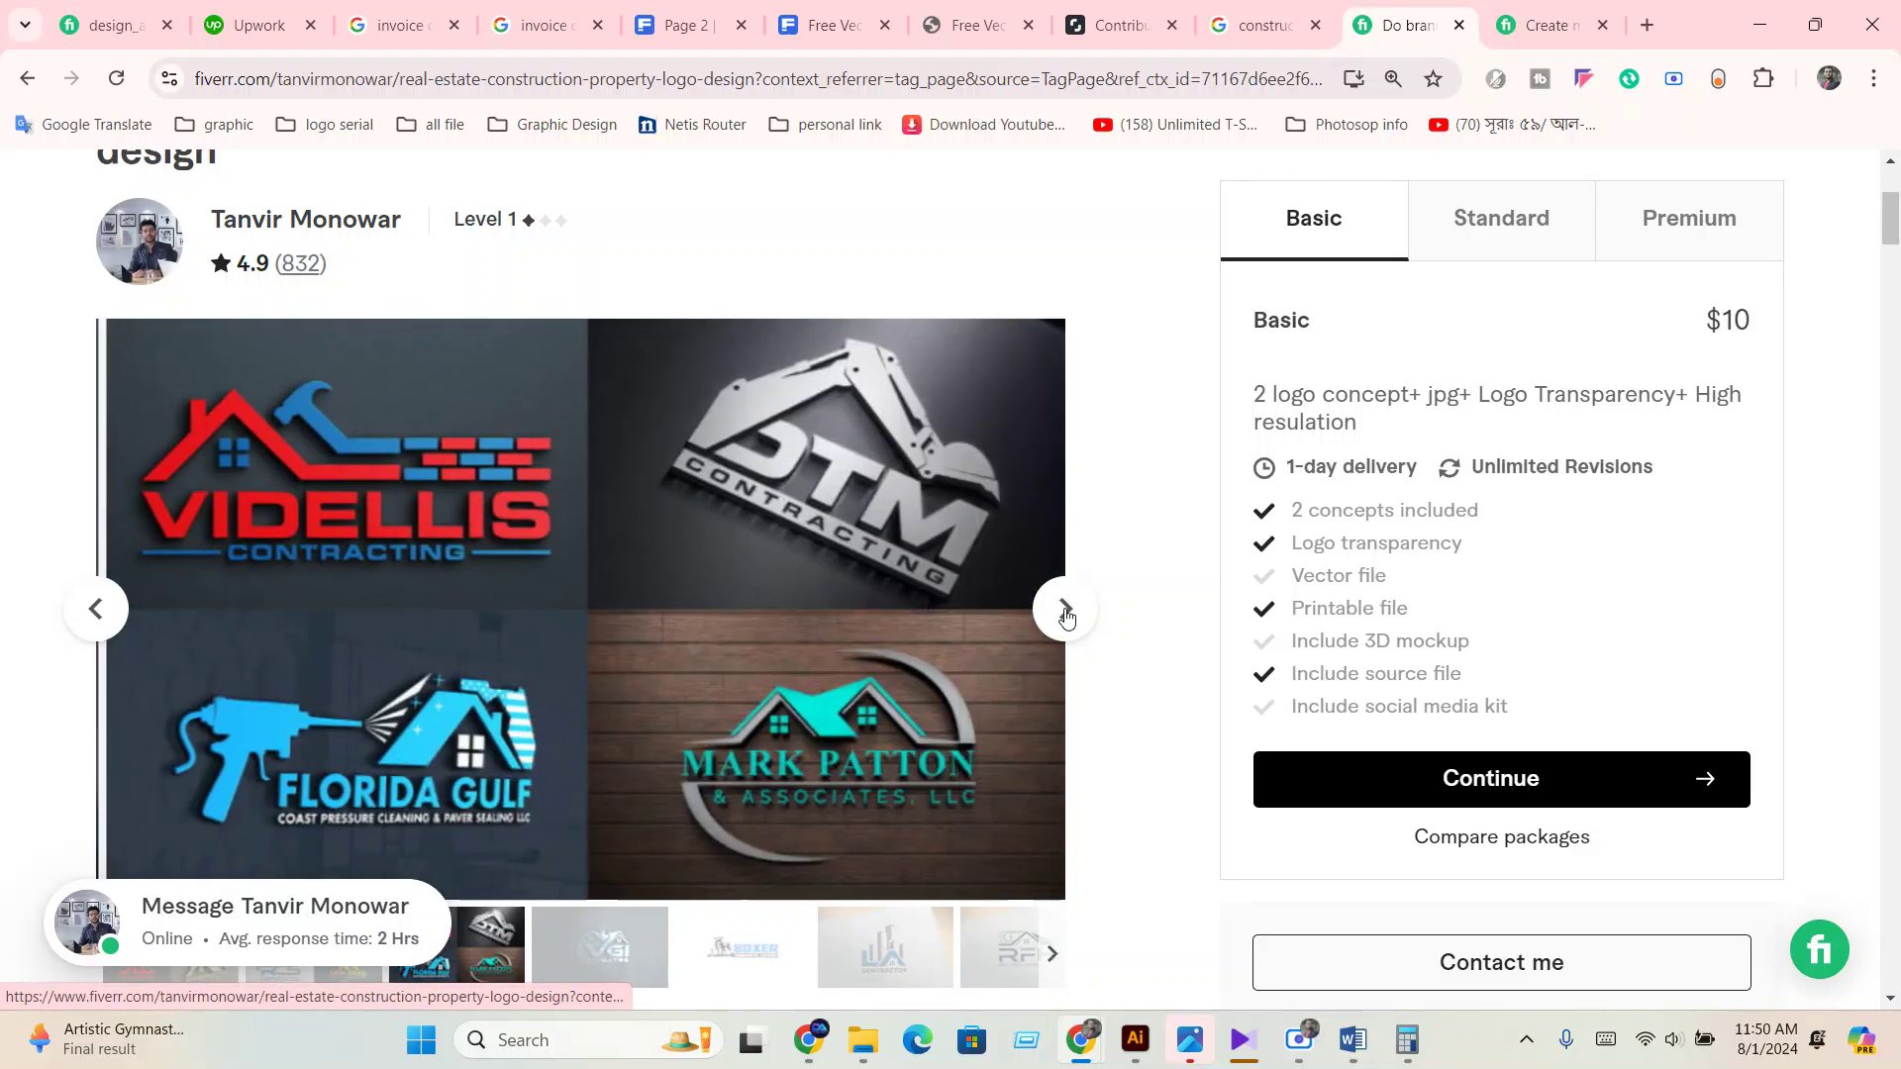
pyautogui.click(1066, 614)
pyautogui.click(1066, 614)
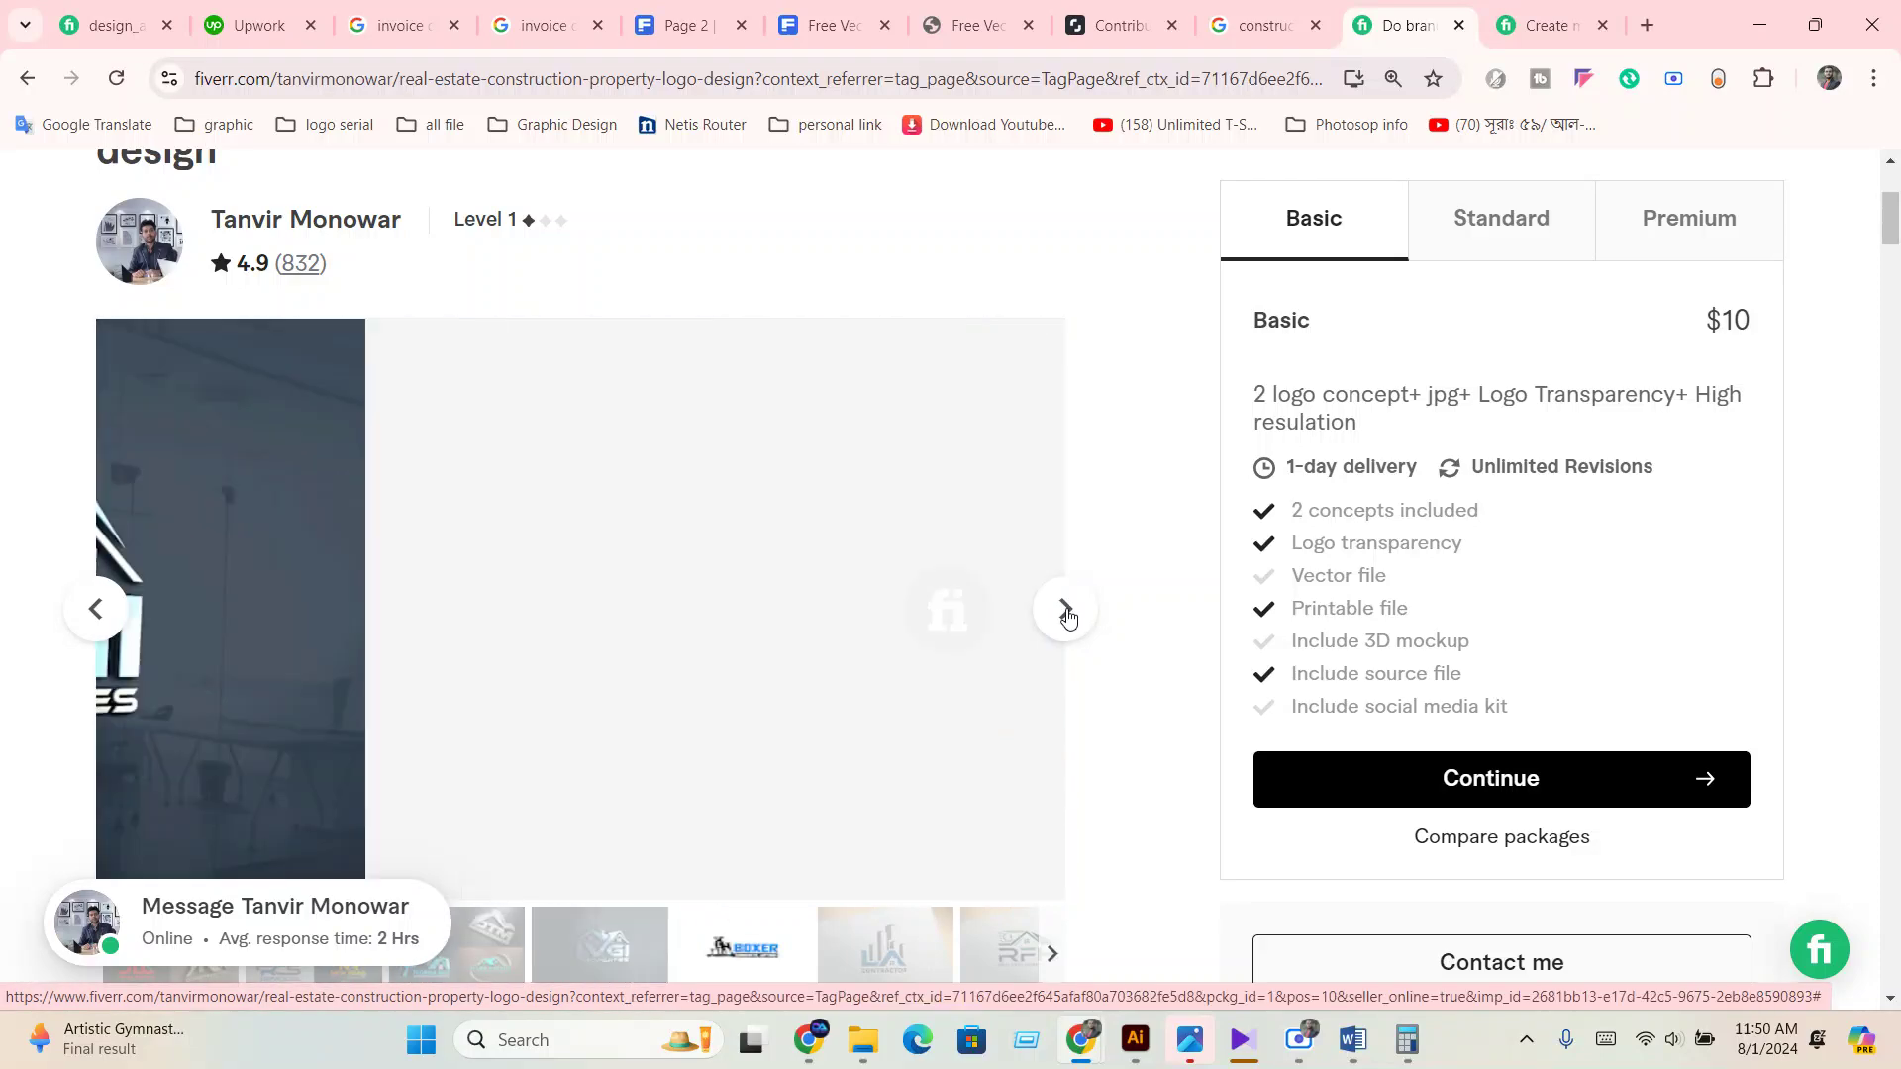
pyautogui.click(1066, 614)
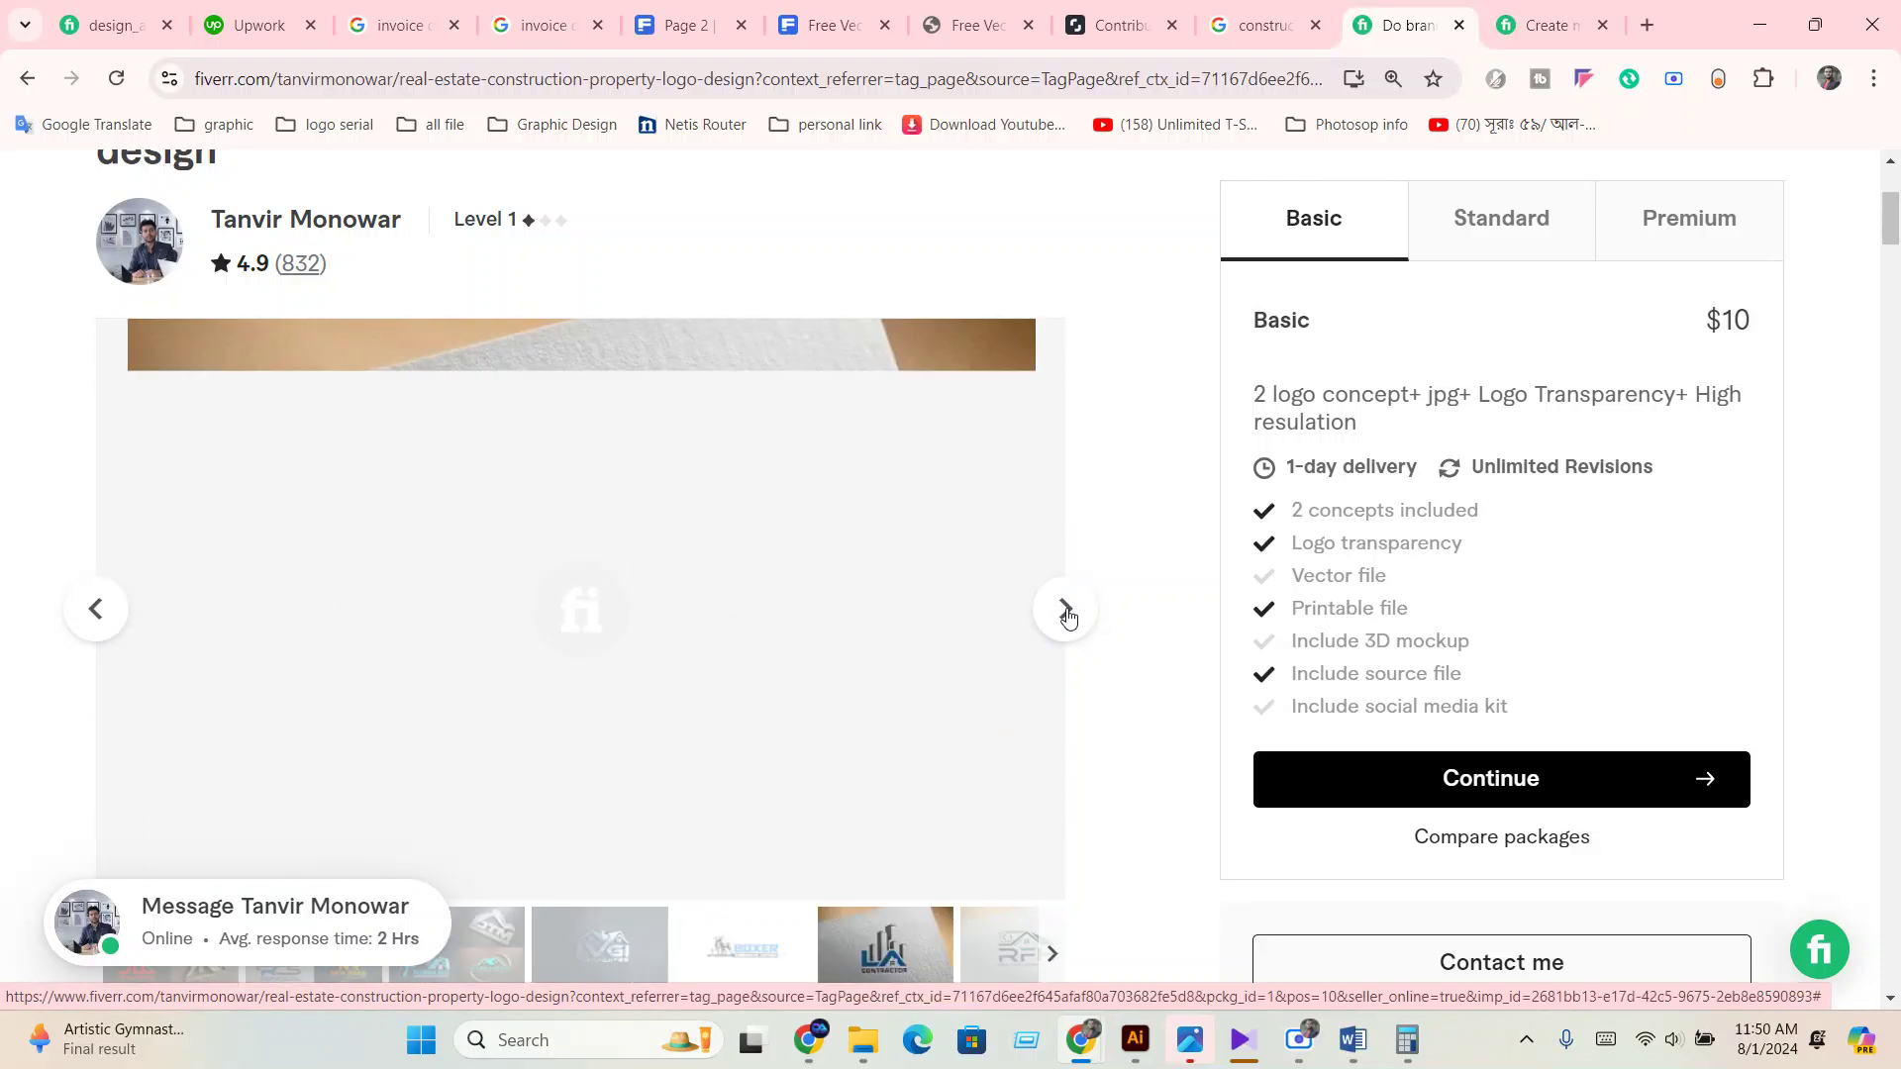
# Browse the gig's reviewed logo deliveries from Boxer Concrete Lifting through to EG 11 Haustechnik, and return to the gig's title.
pyautogui.click(121, 611)
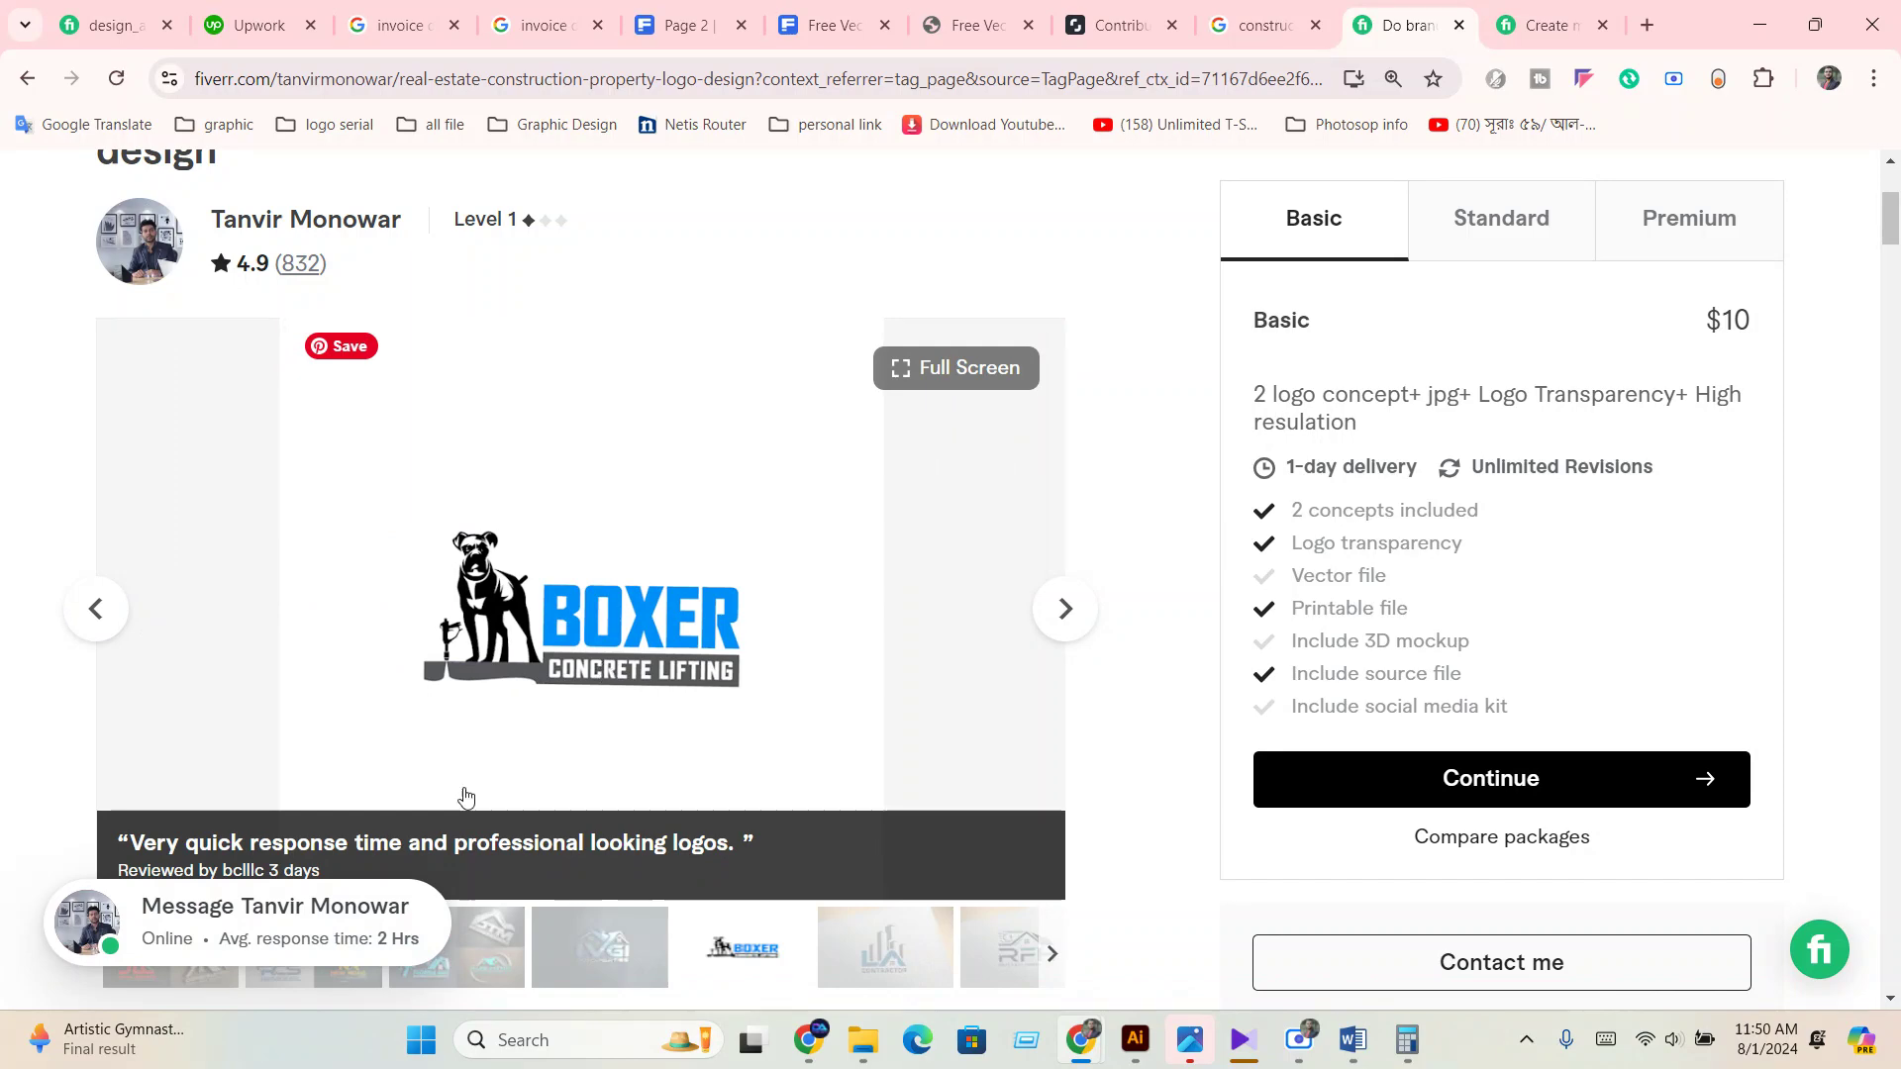
pyautogui.click(1065, 610)
pyautogui.click(1065, 610)
pyautogui.click(1065, 610)
pyautogui.click(1065, 610)
pyautogui.click(1065, 609)
pyautogui.click(1065, 610)
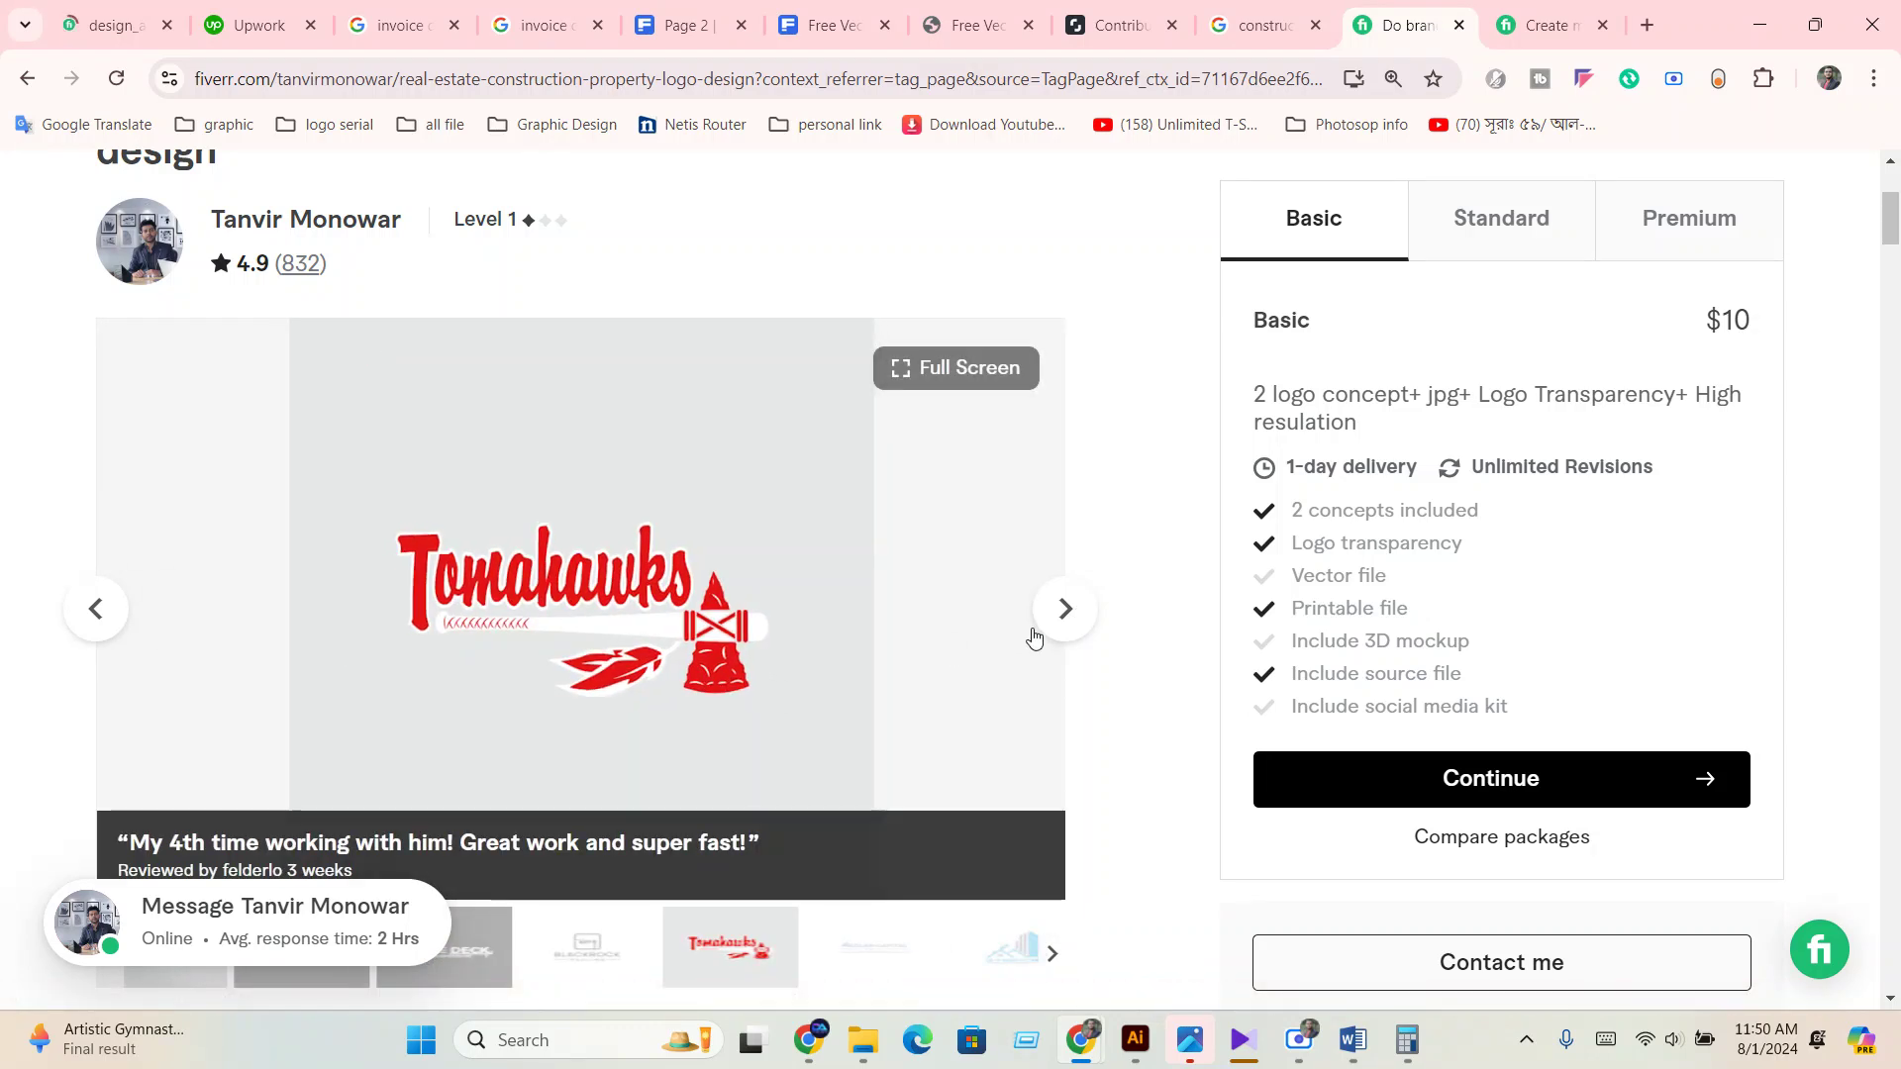
pyautogui.click(1071, 625)
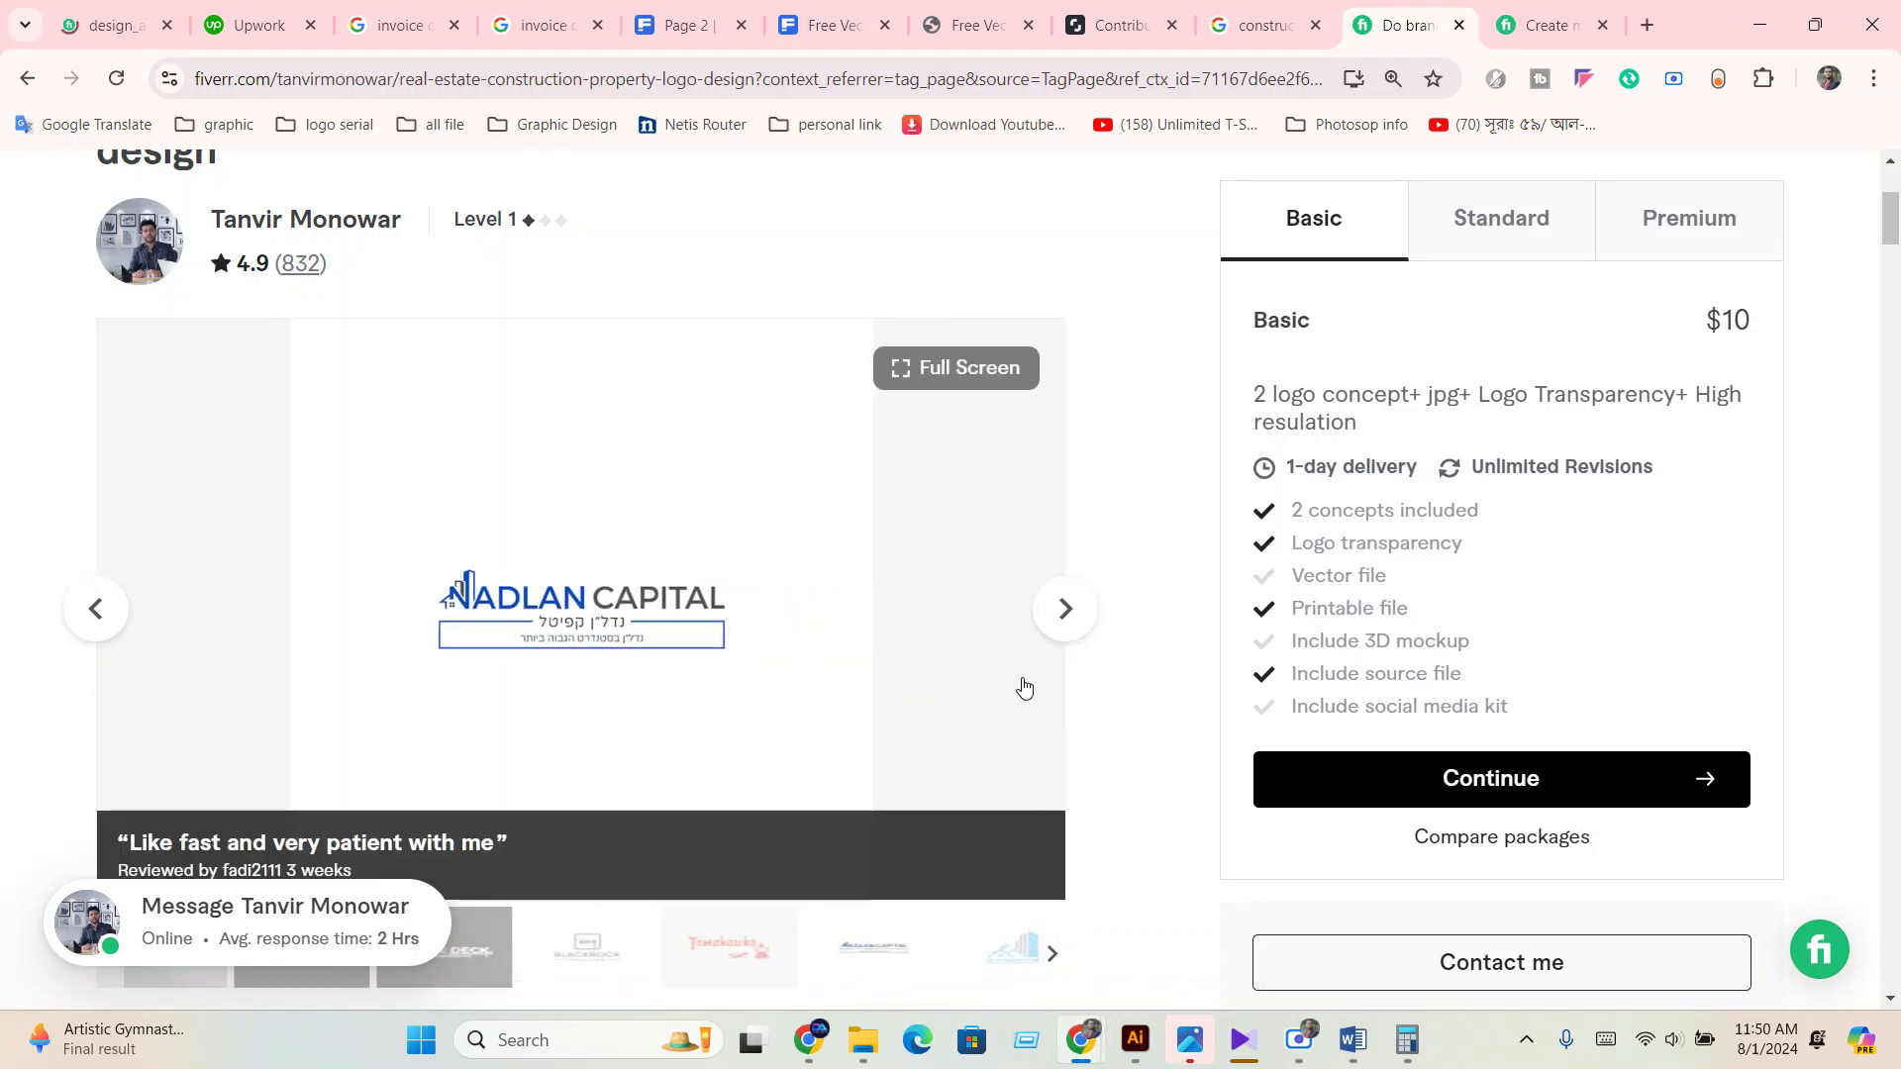
pyautogui.click(1063, 608)
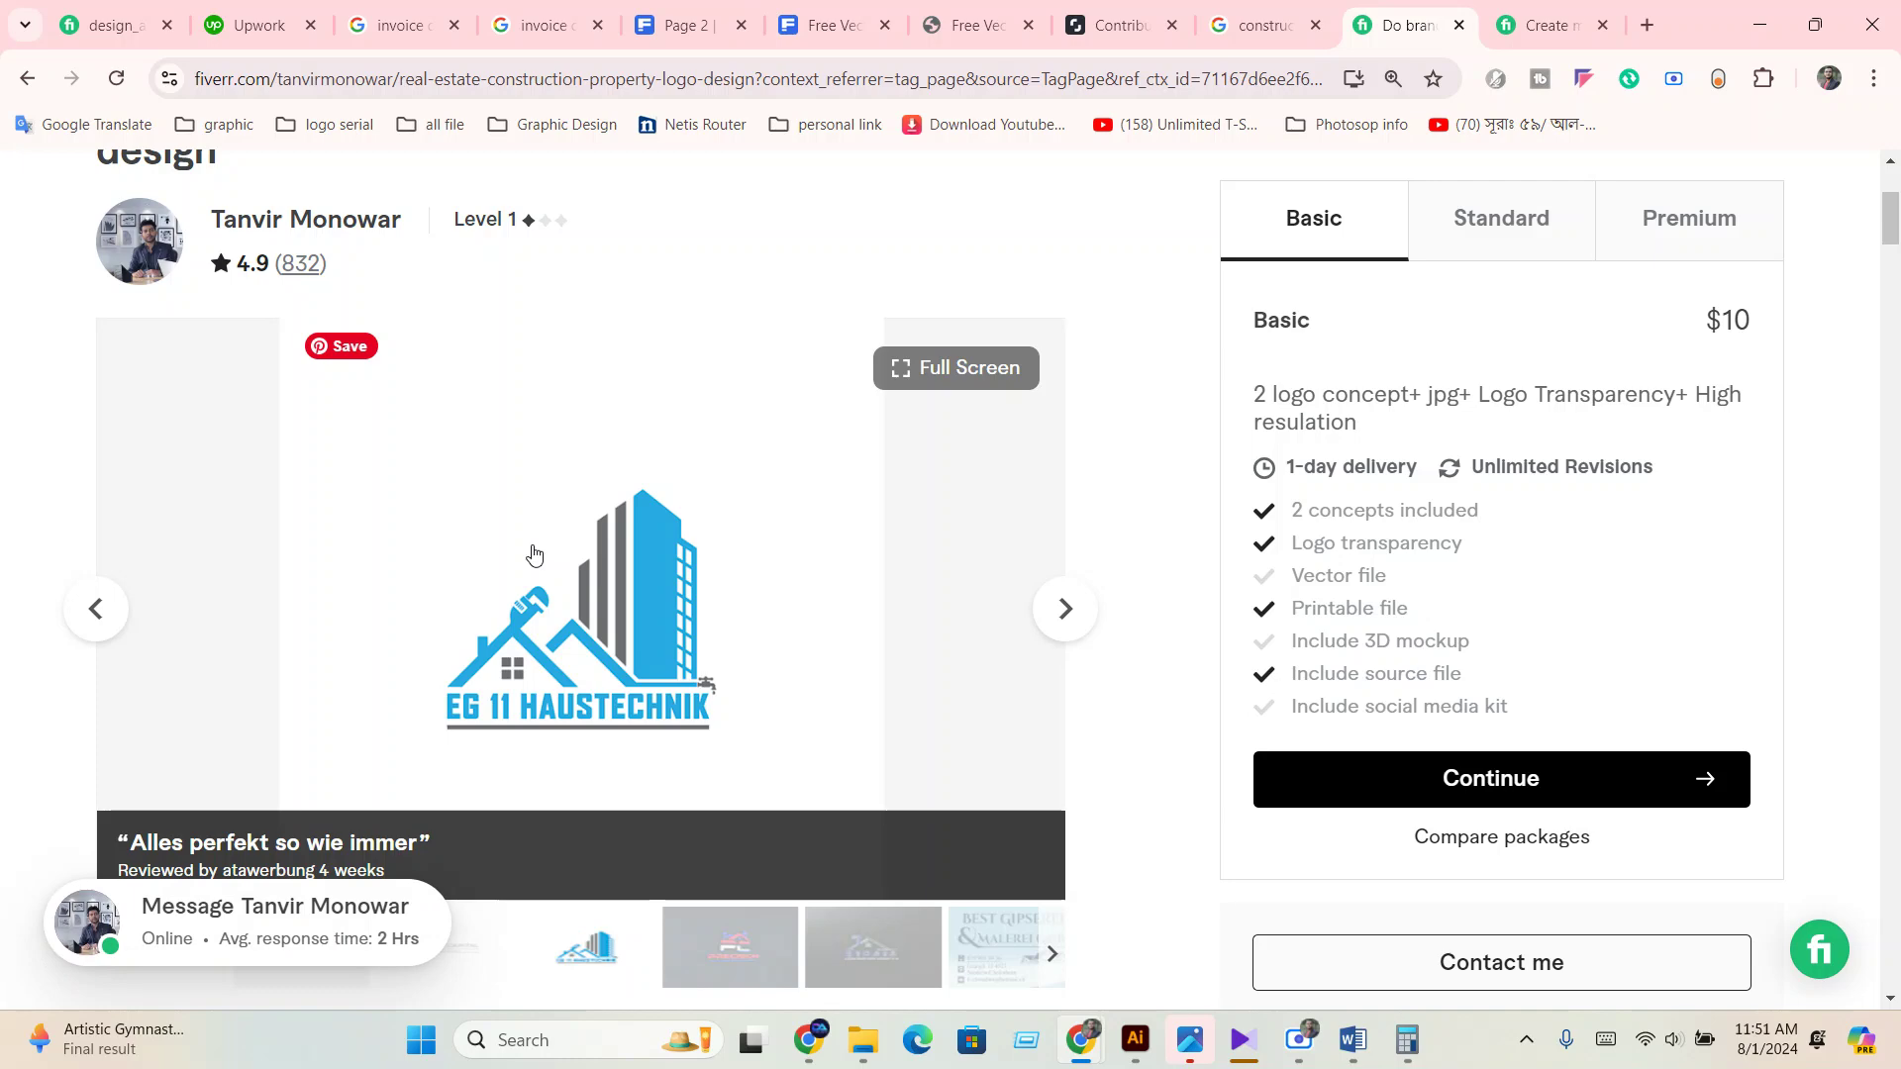
pyautogui.scroll(4, 505, 543)
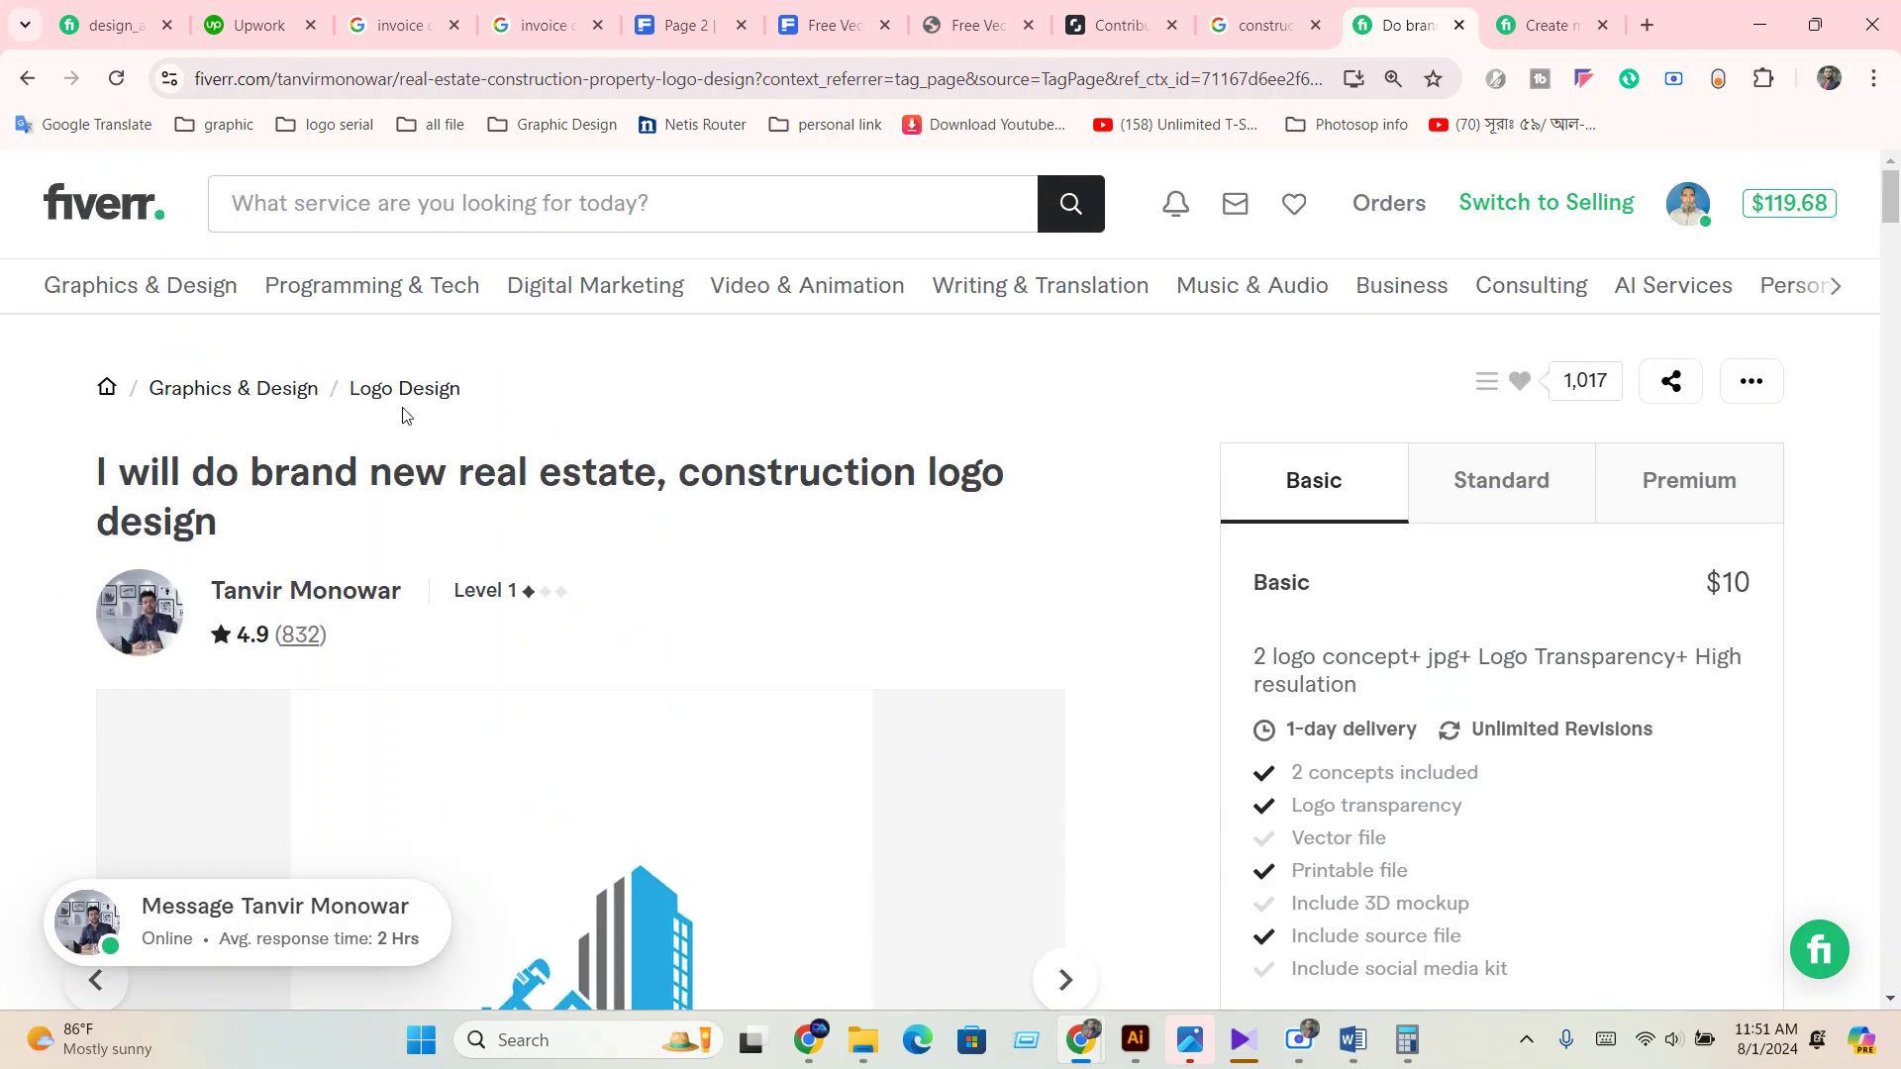
# Open the account's own freelancer profile on Upwork, and switch back to the Fiverr seller profile with its active gigs.
pyautogui.click(202, 30)
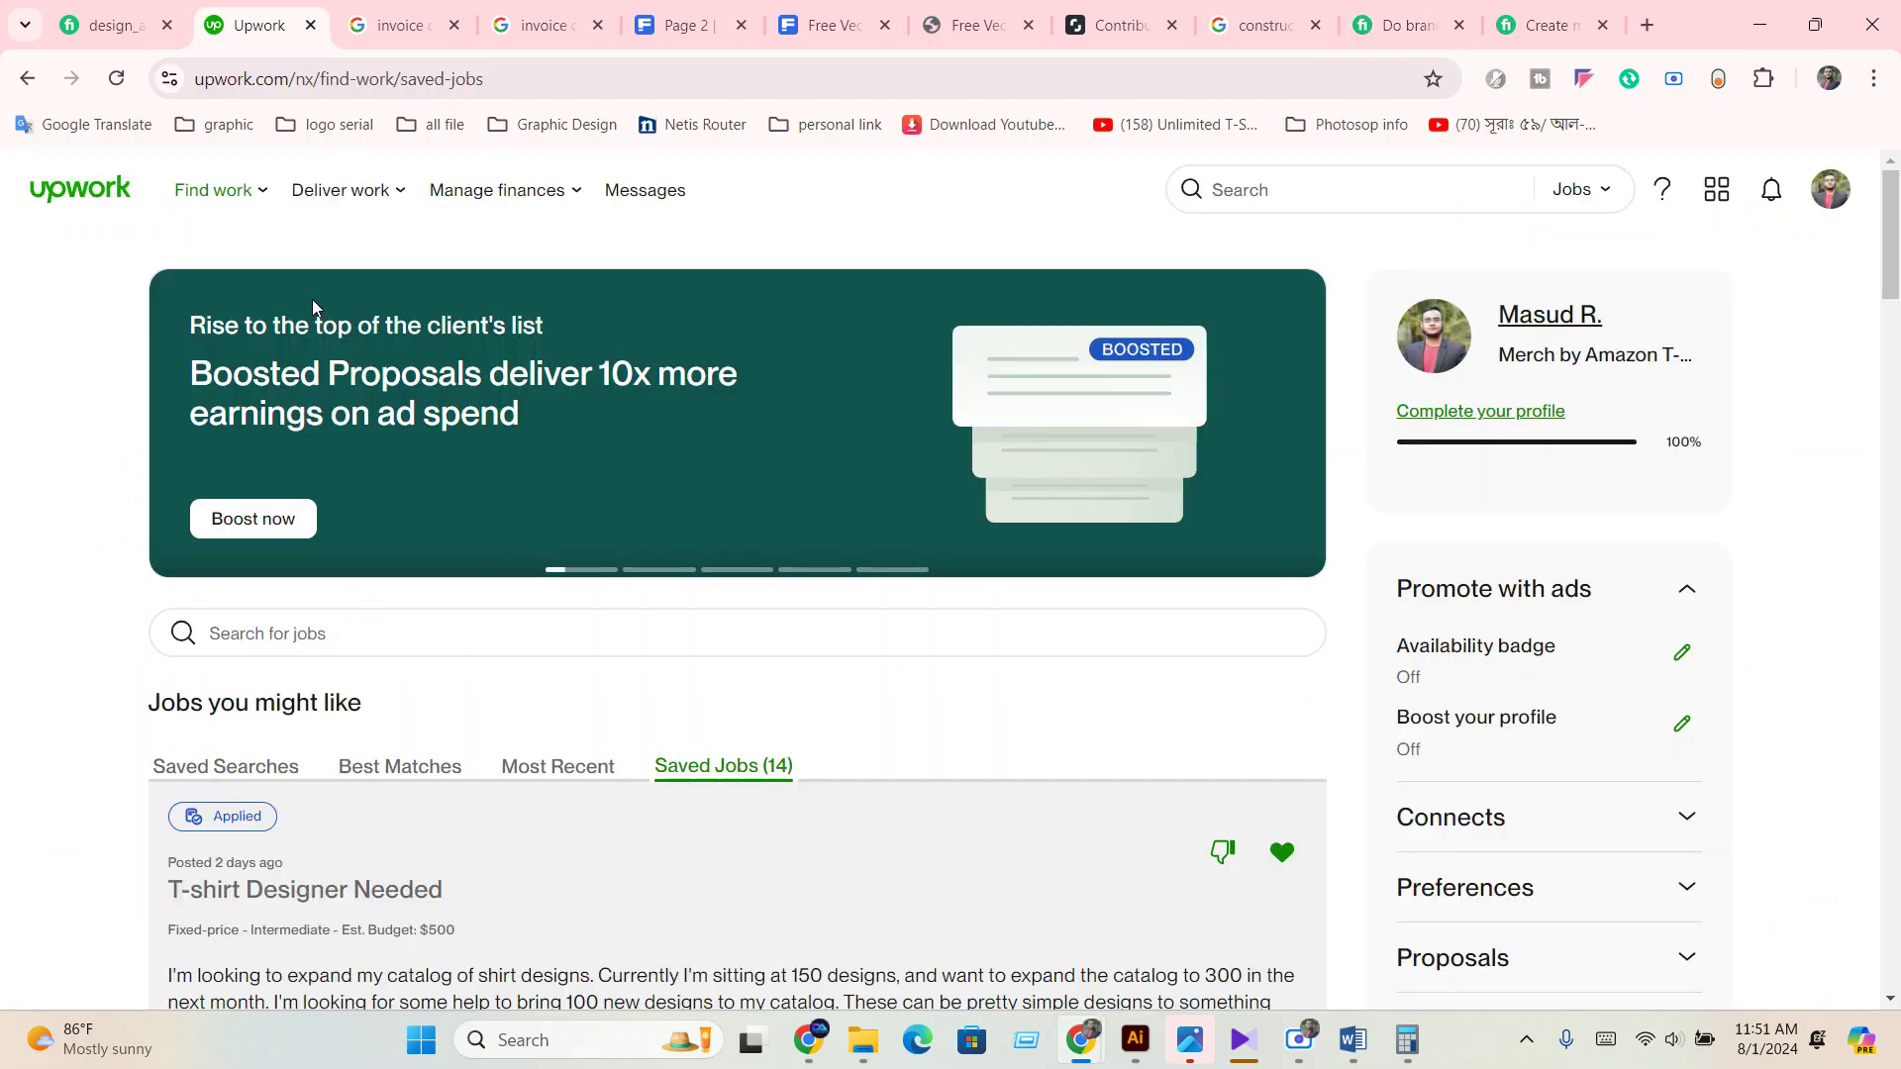
pyautogui.moveTo(218, 193)
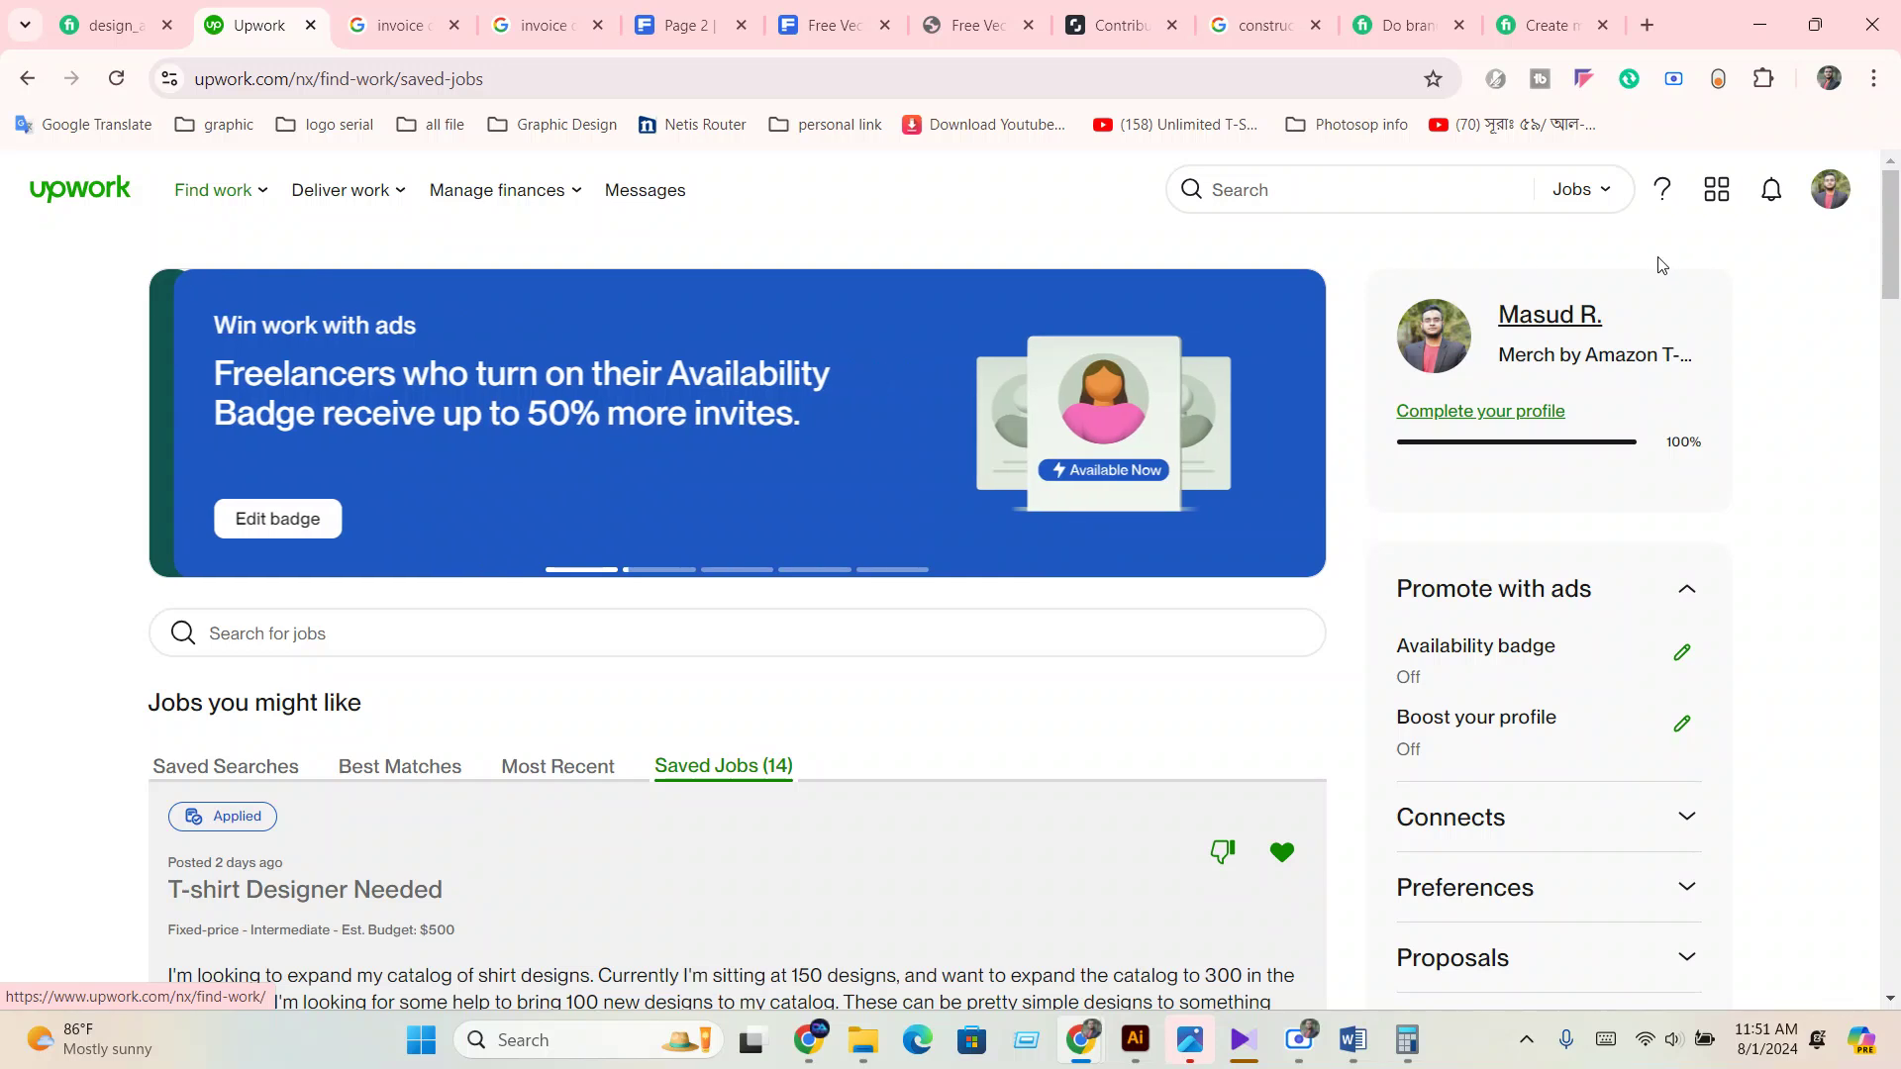
pyautogui.click(1825, 201)
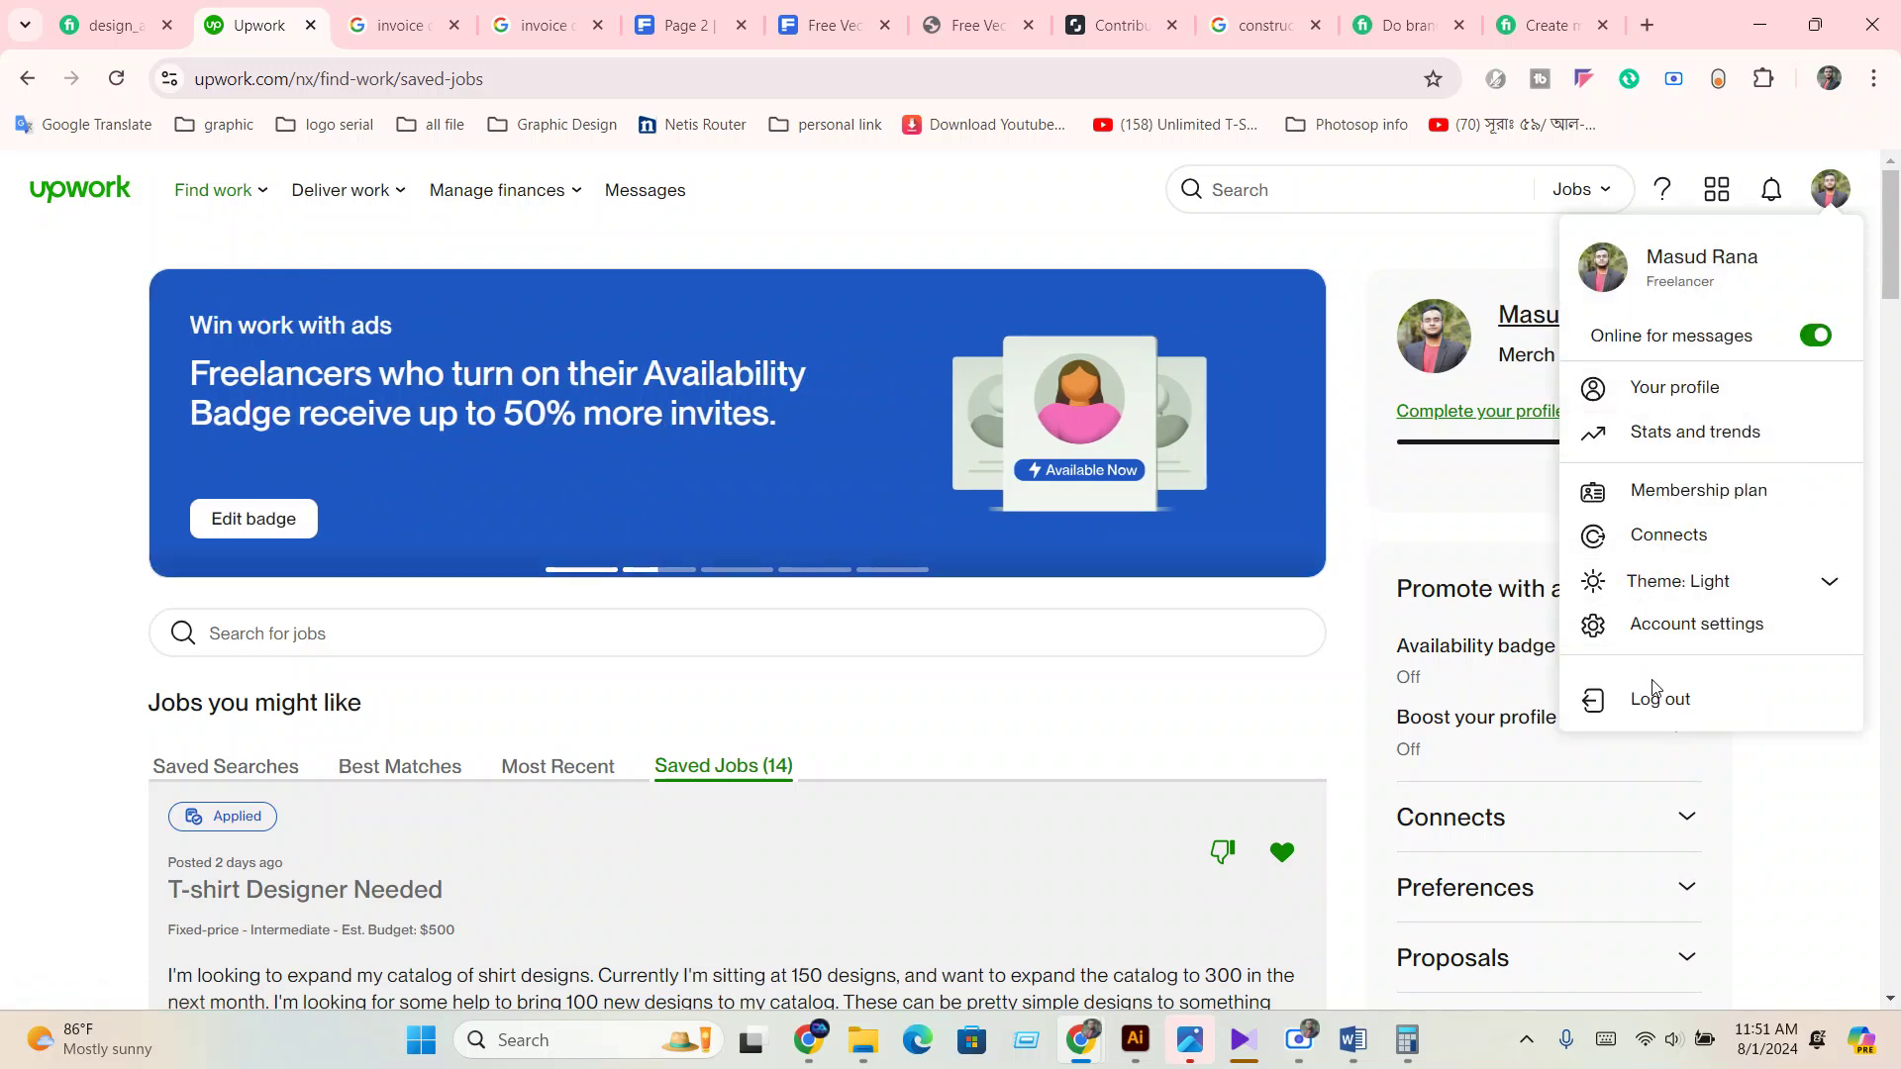
pyautogui.click(1664, 396)
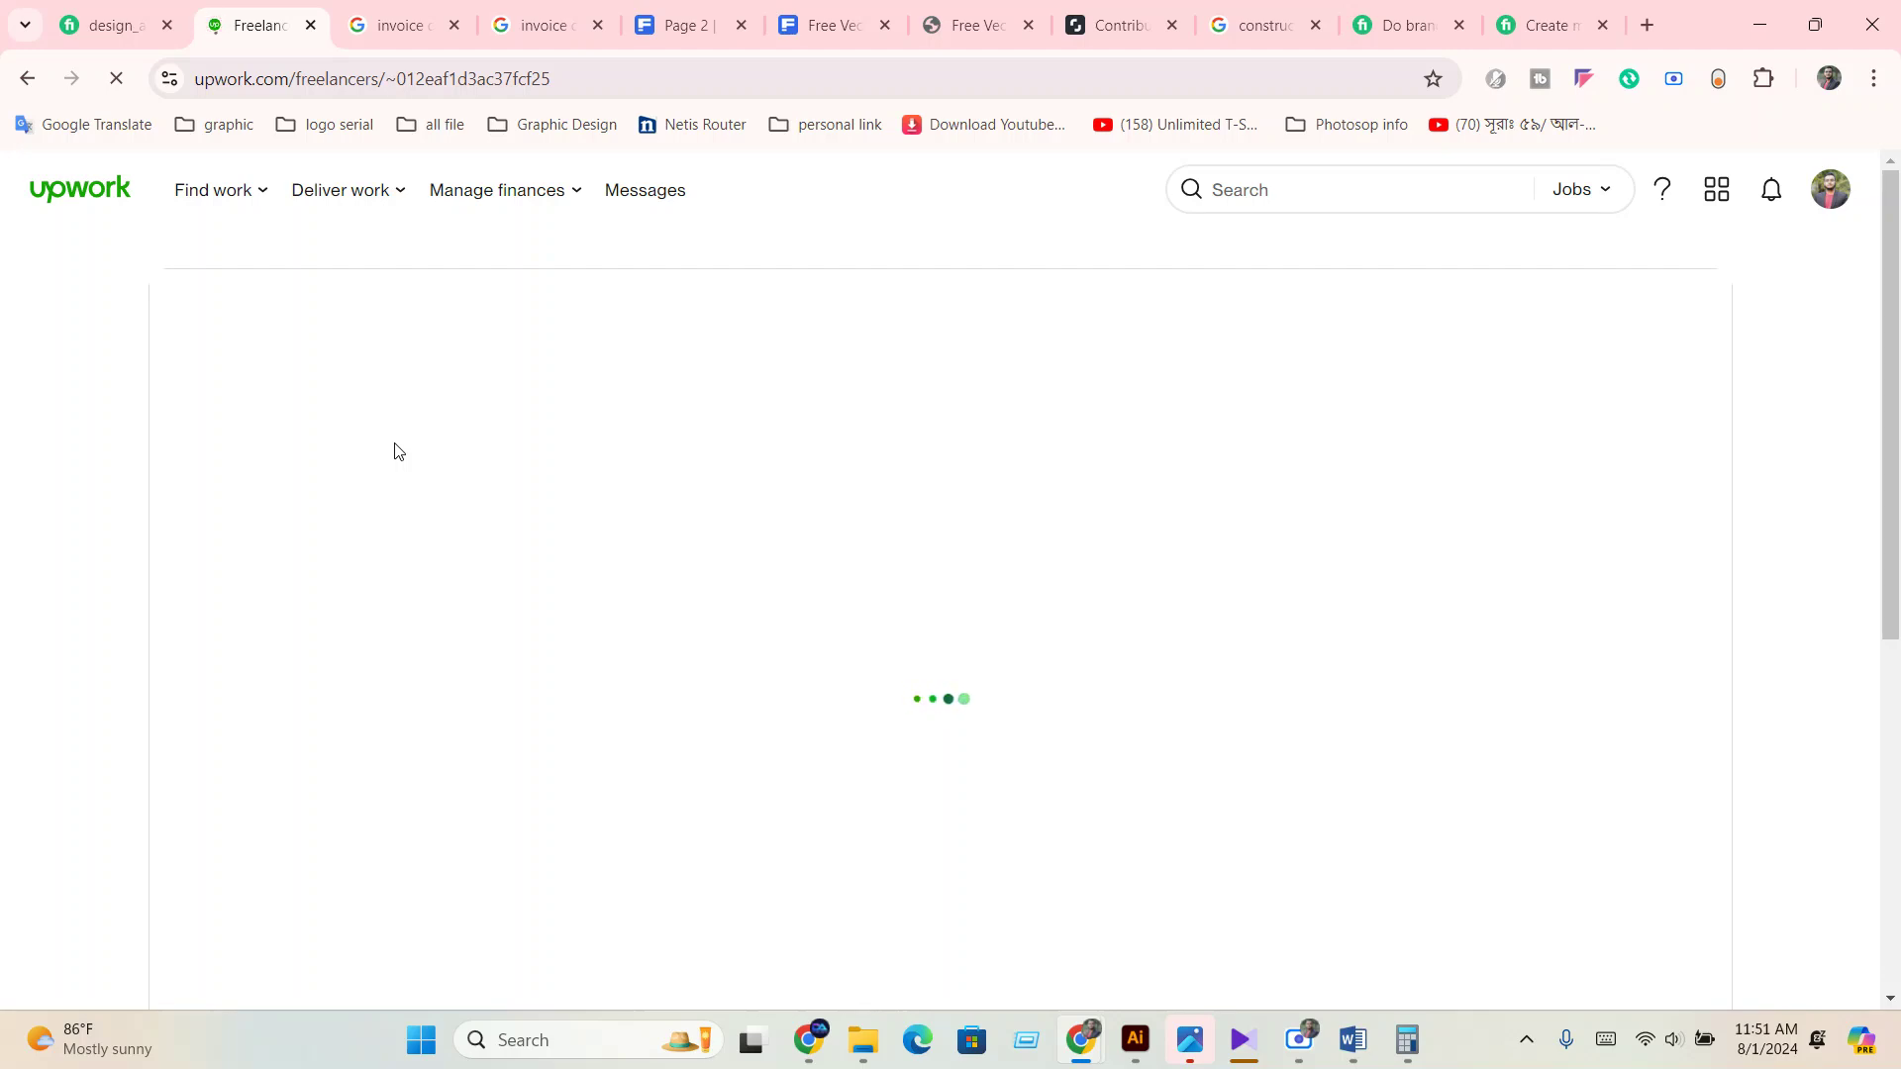
pyautogui.click(102, 26)
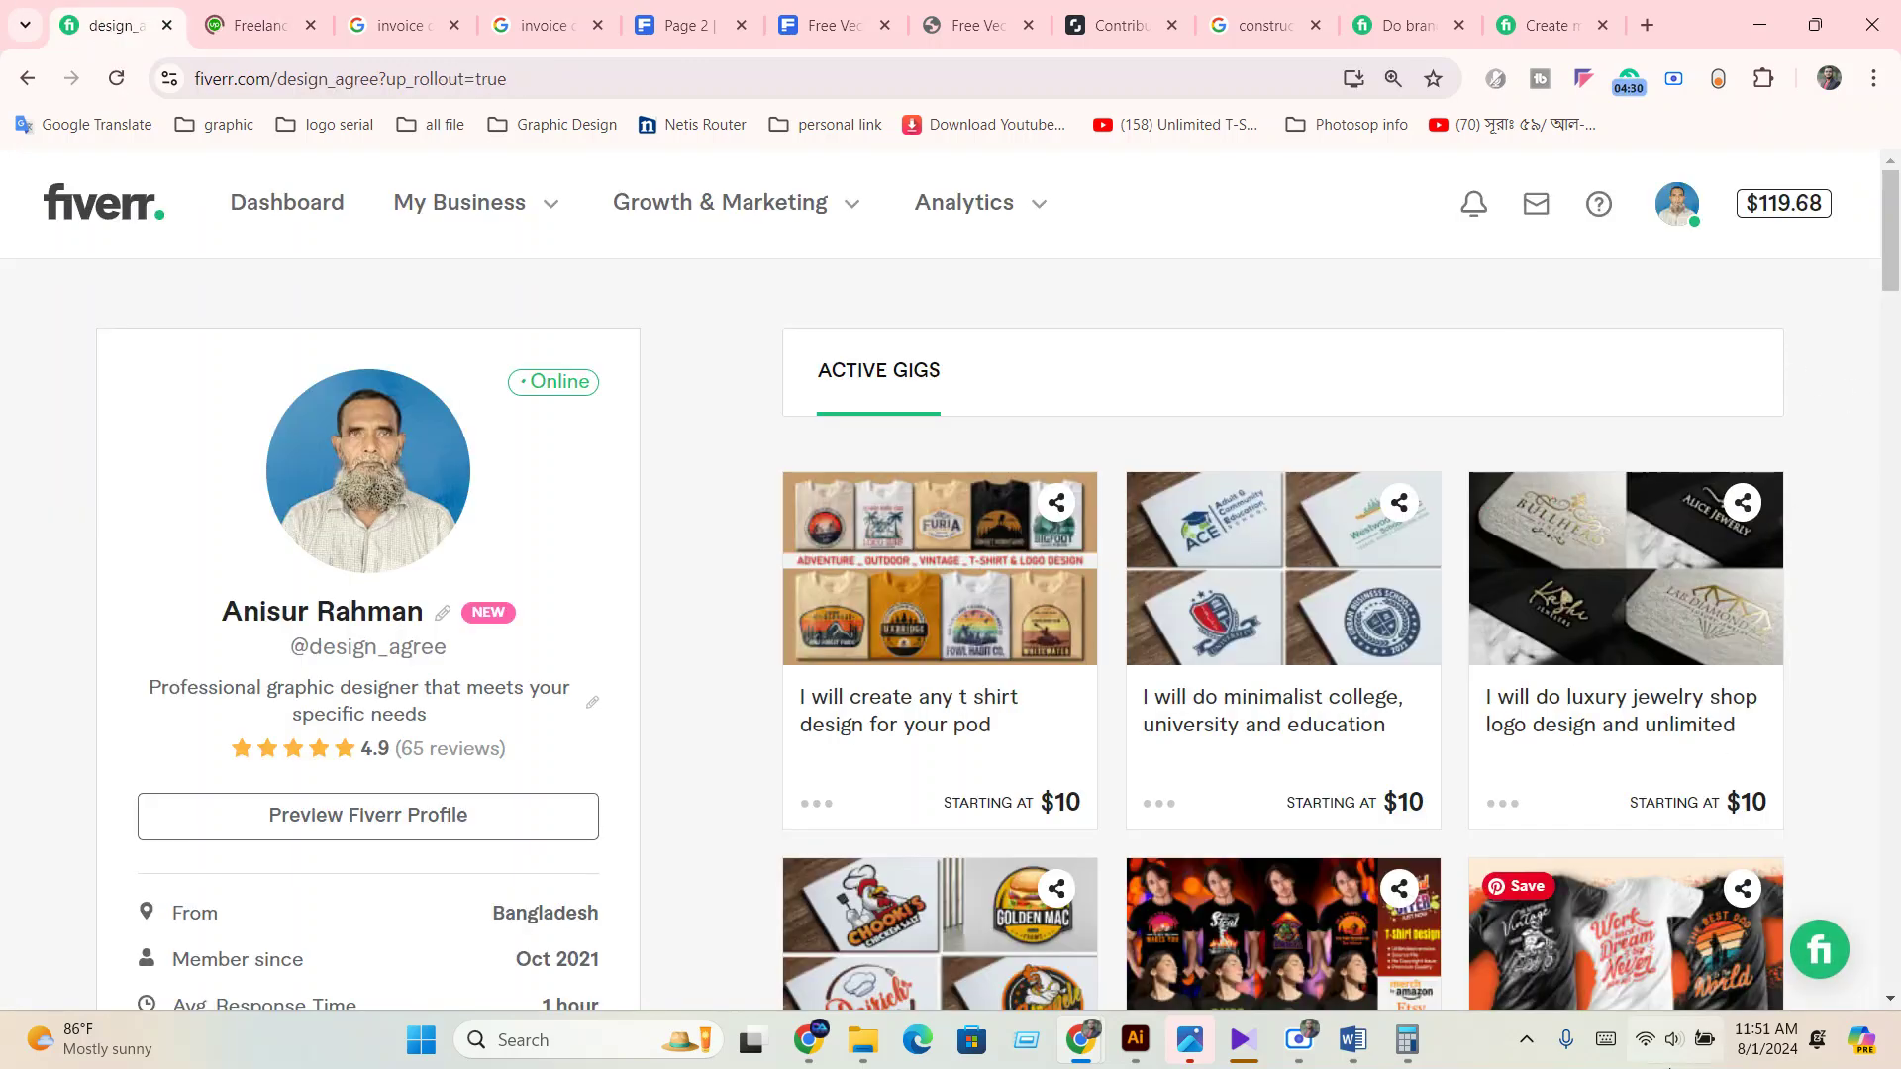
pyautogui.click(1297, 1045)
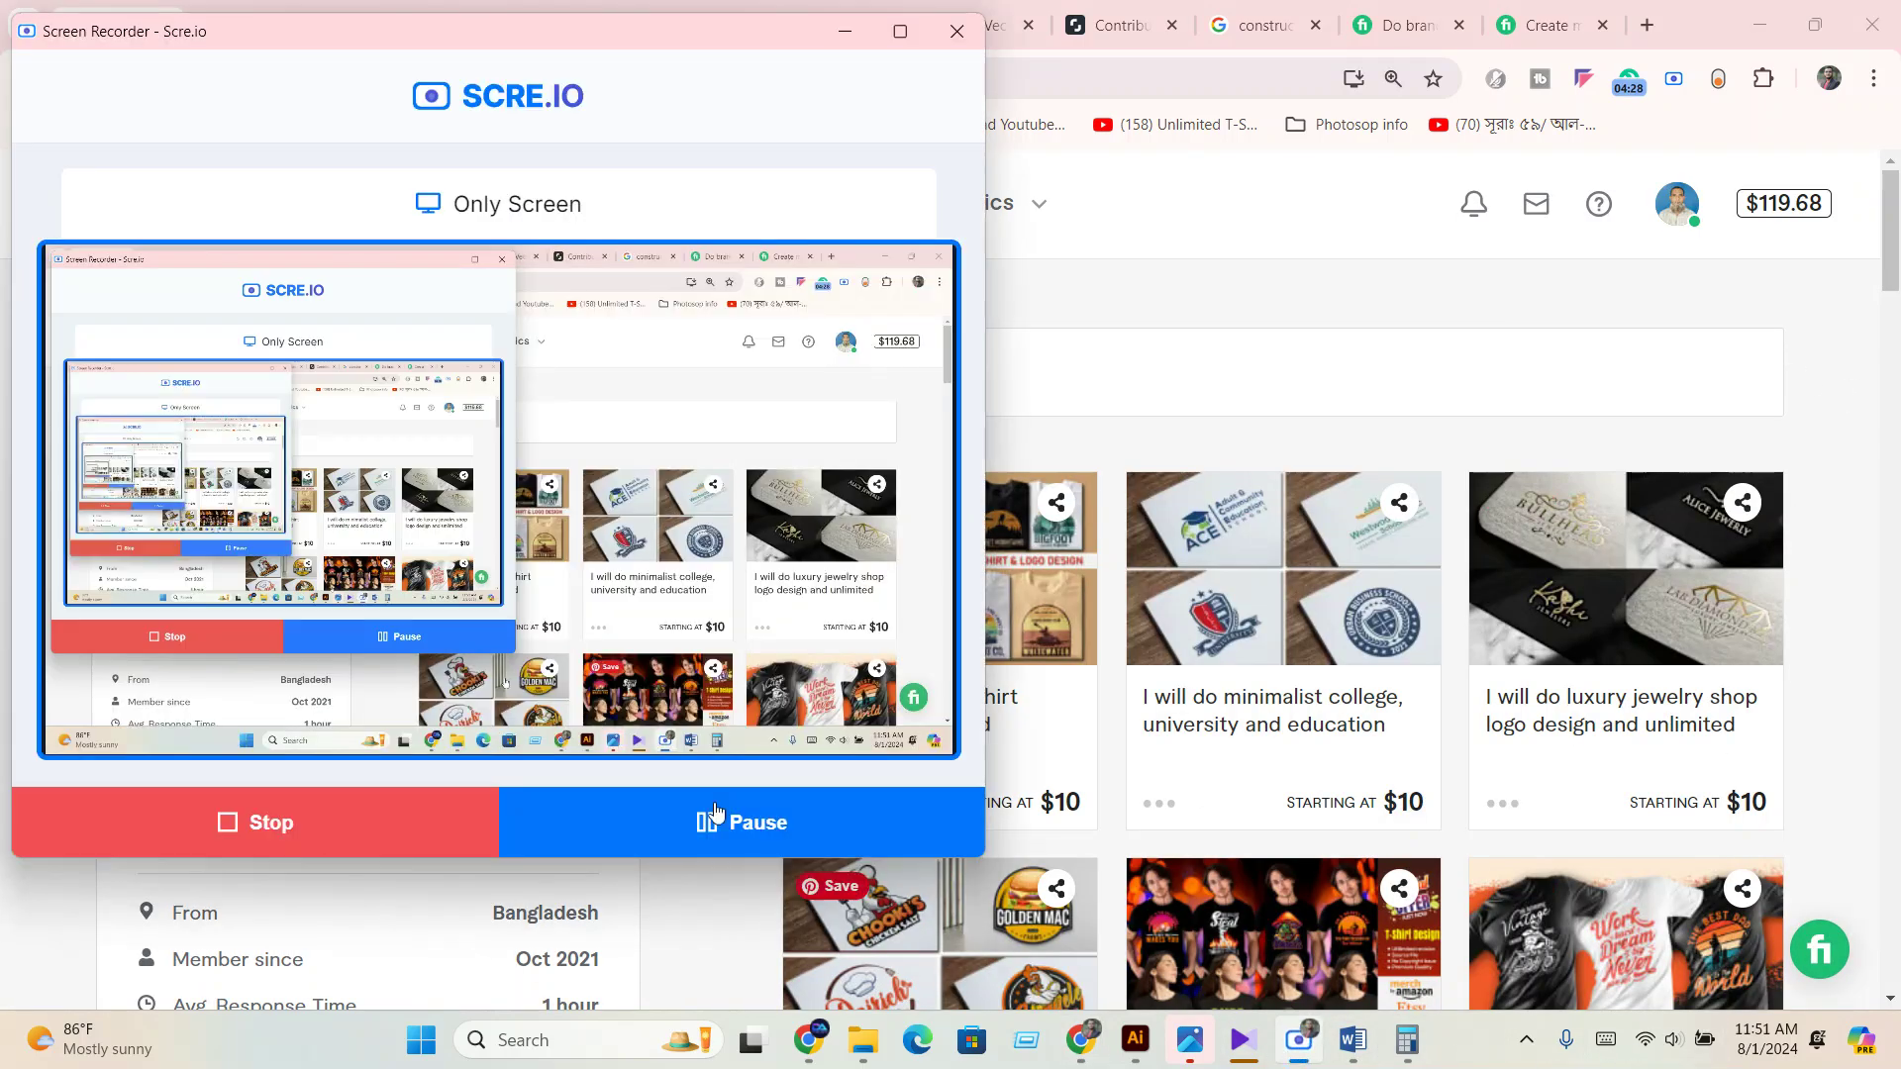